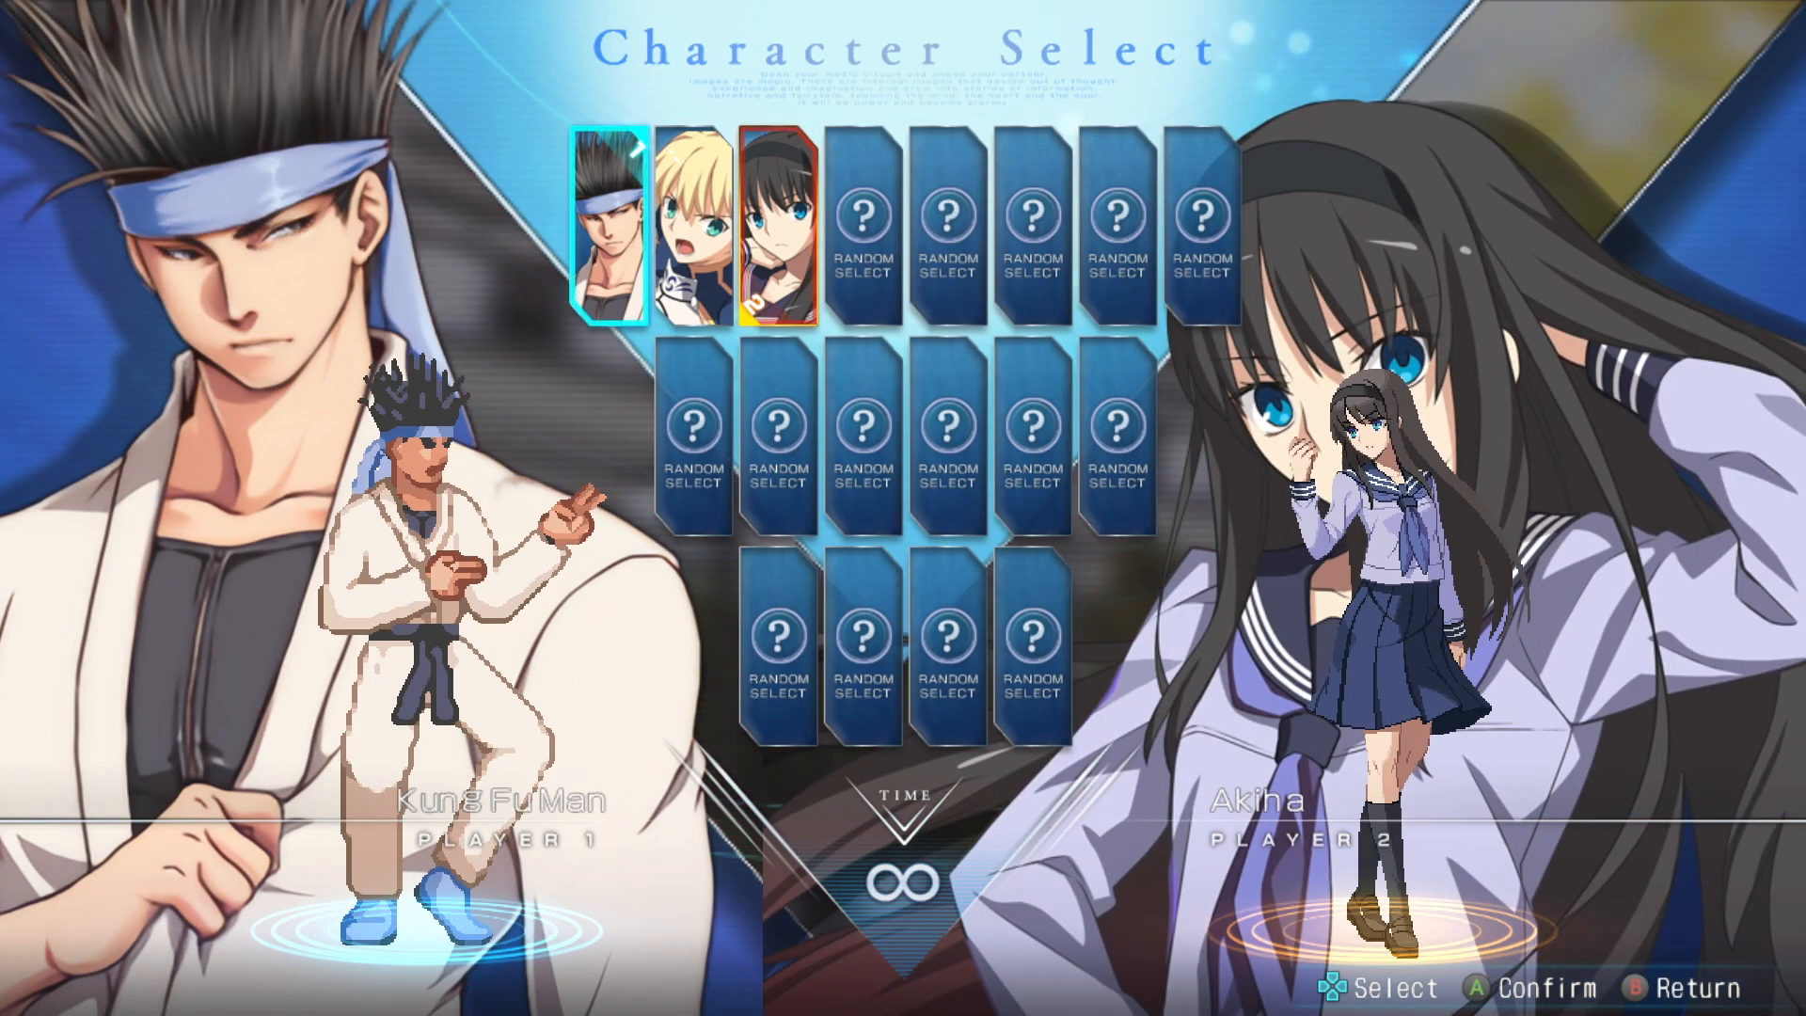
Enter the character select screen from the main menu, browse the first roster slots, and close the game
key("z")
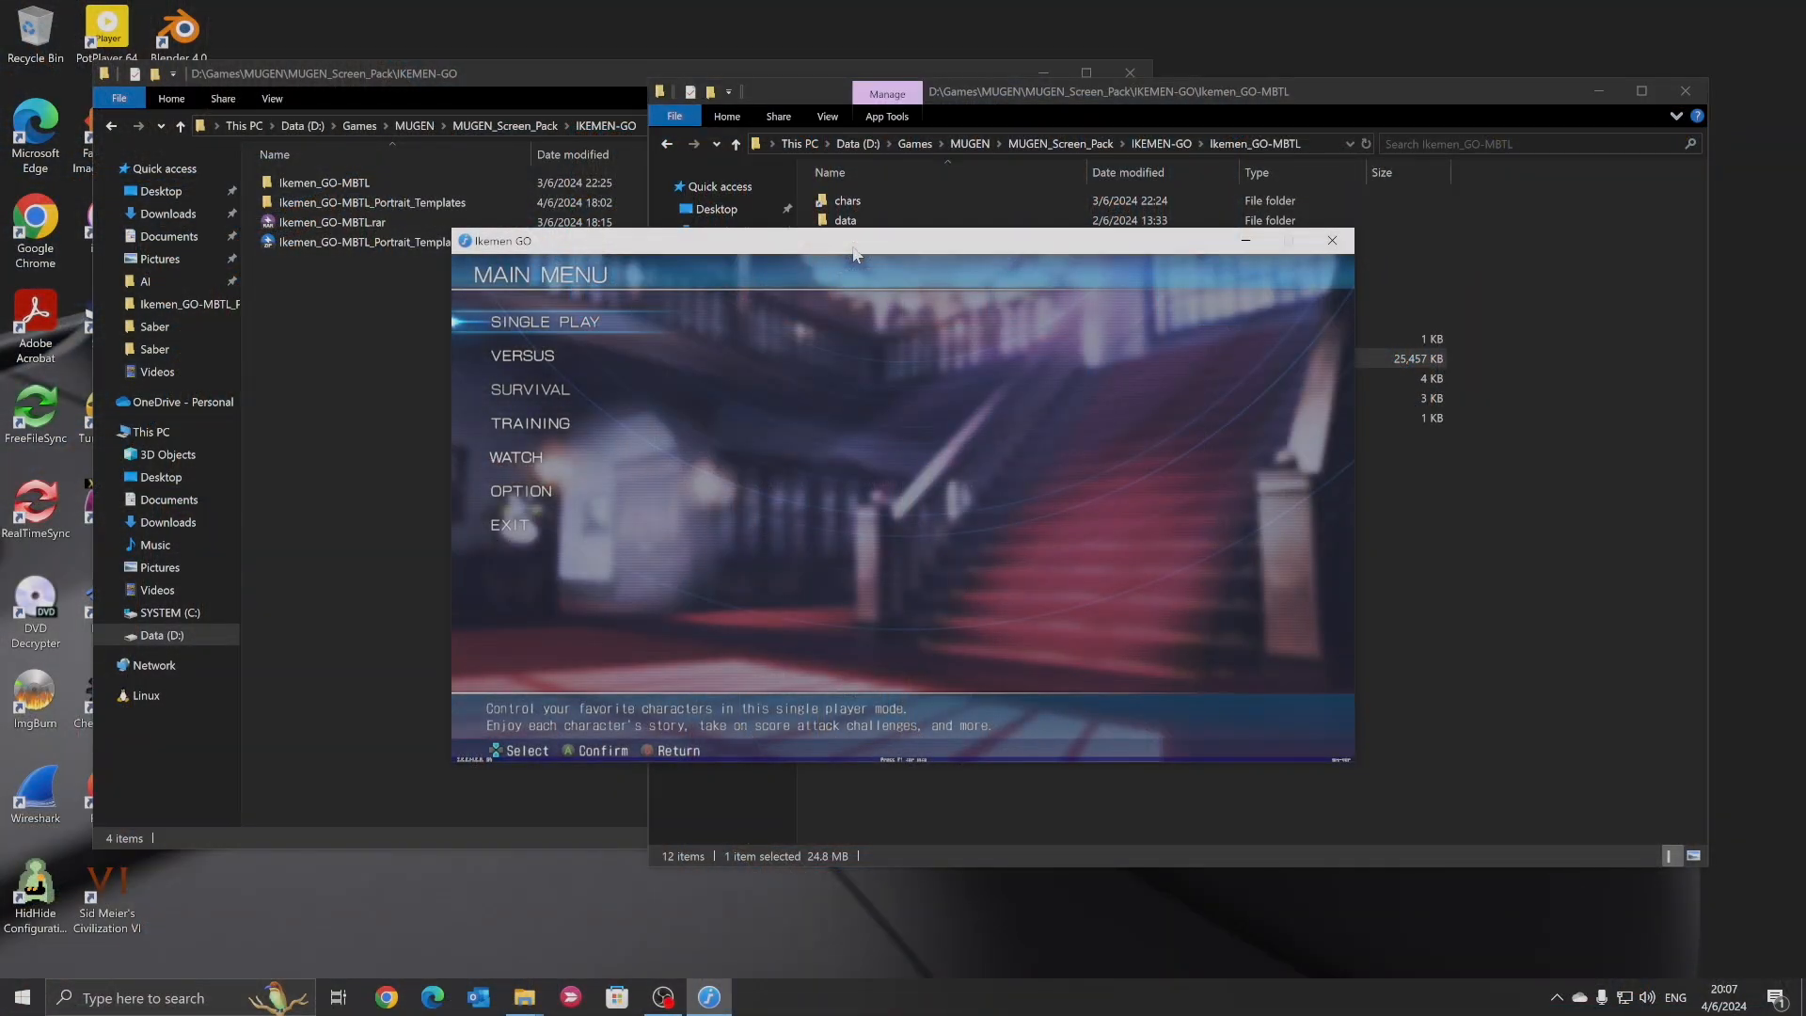
key("z")
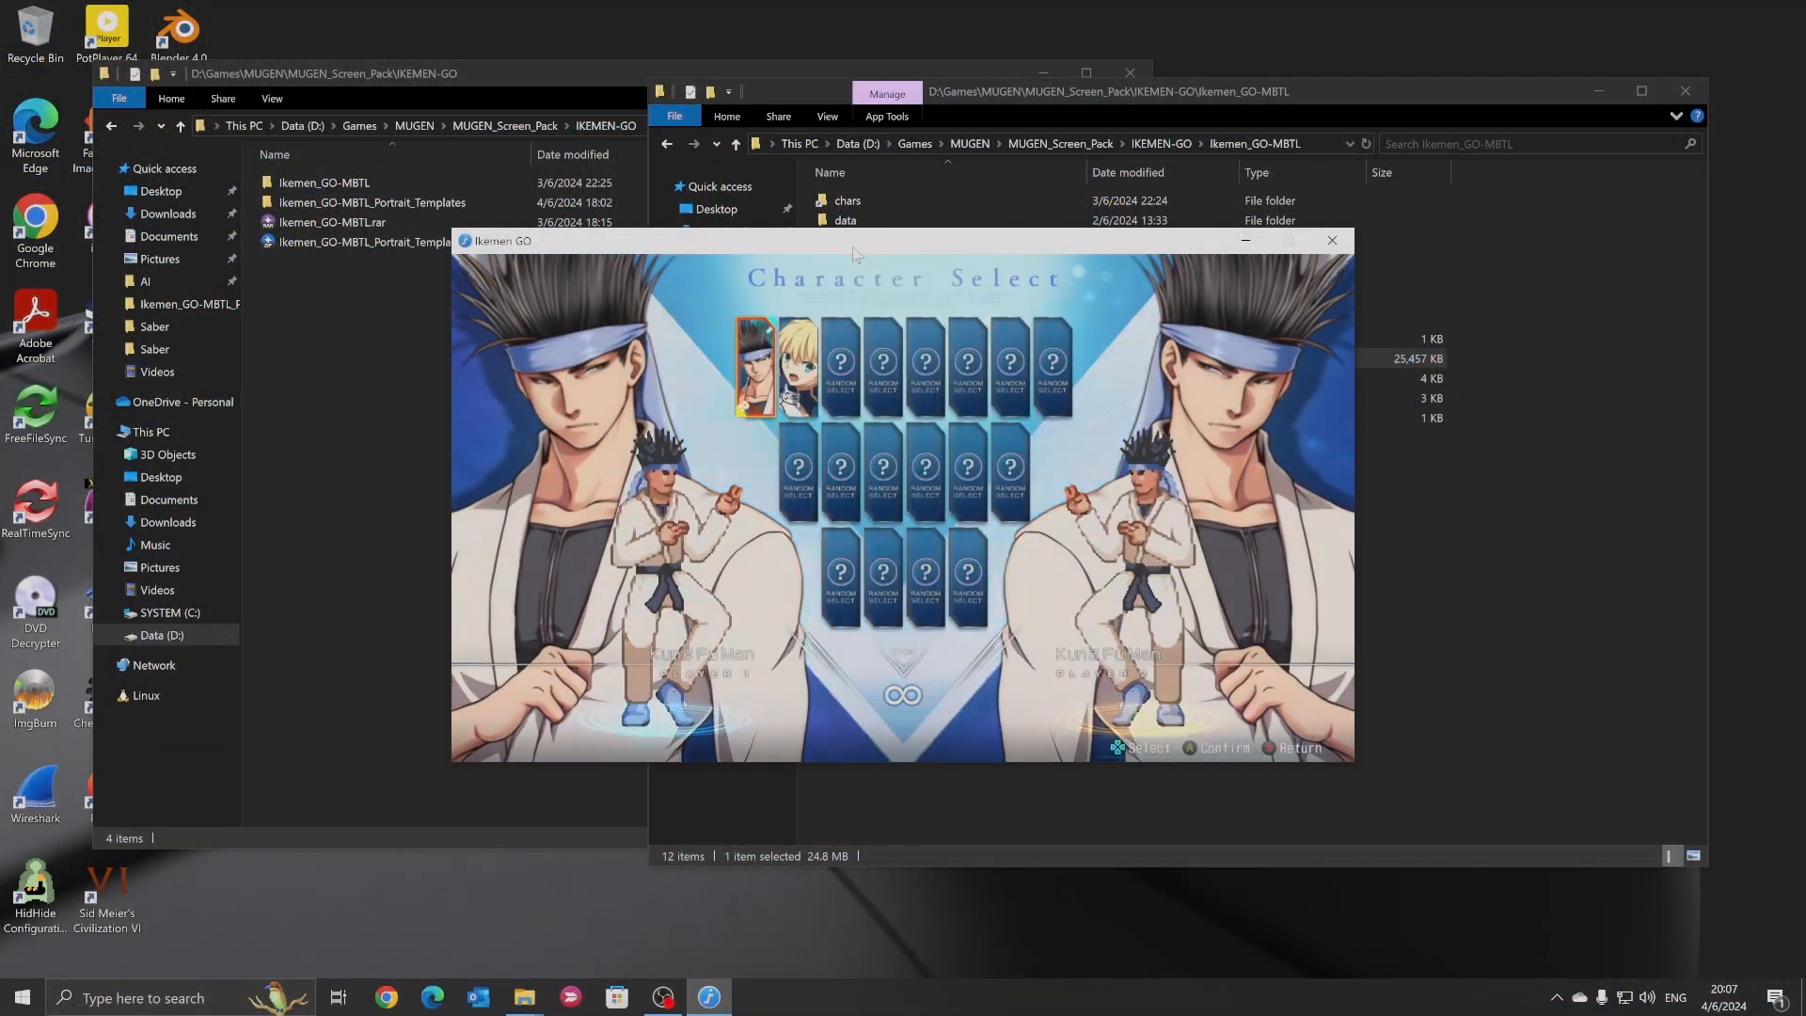
key("Right")
key("Left")
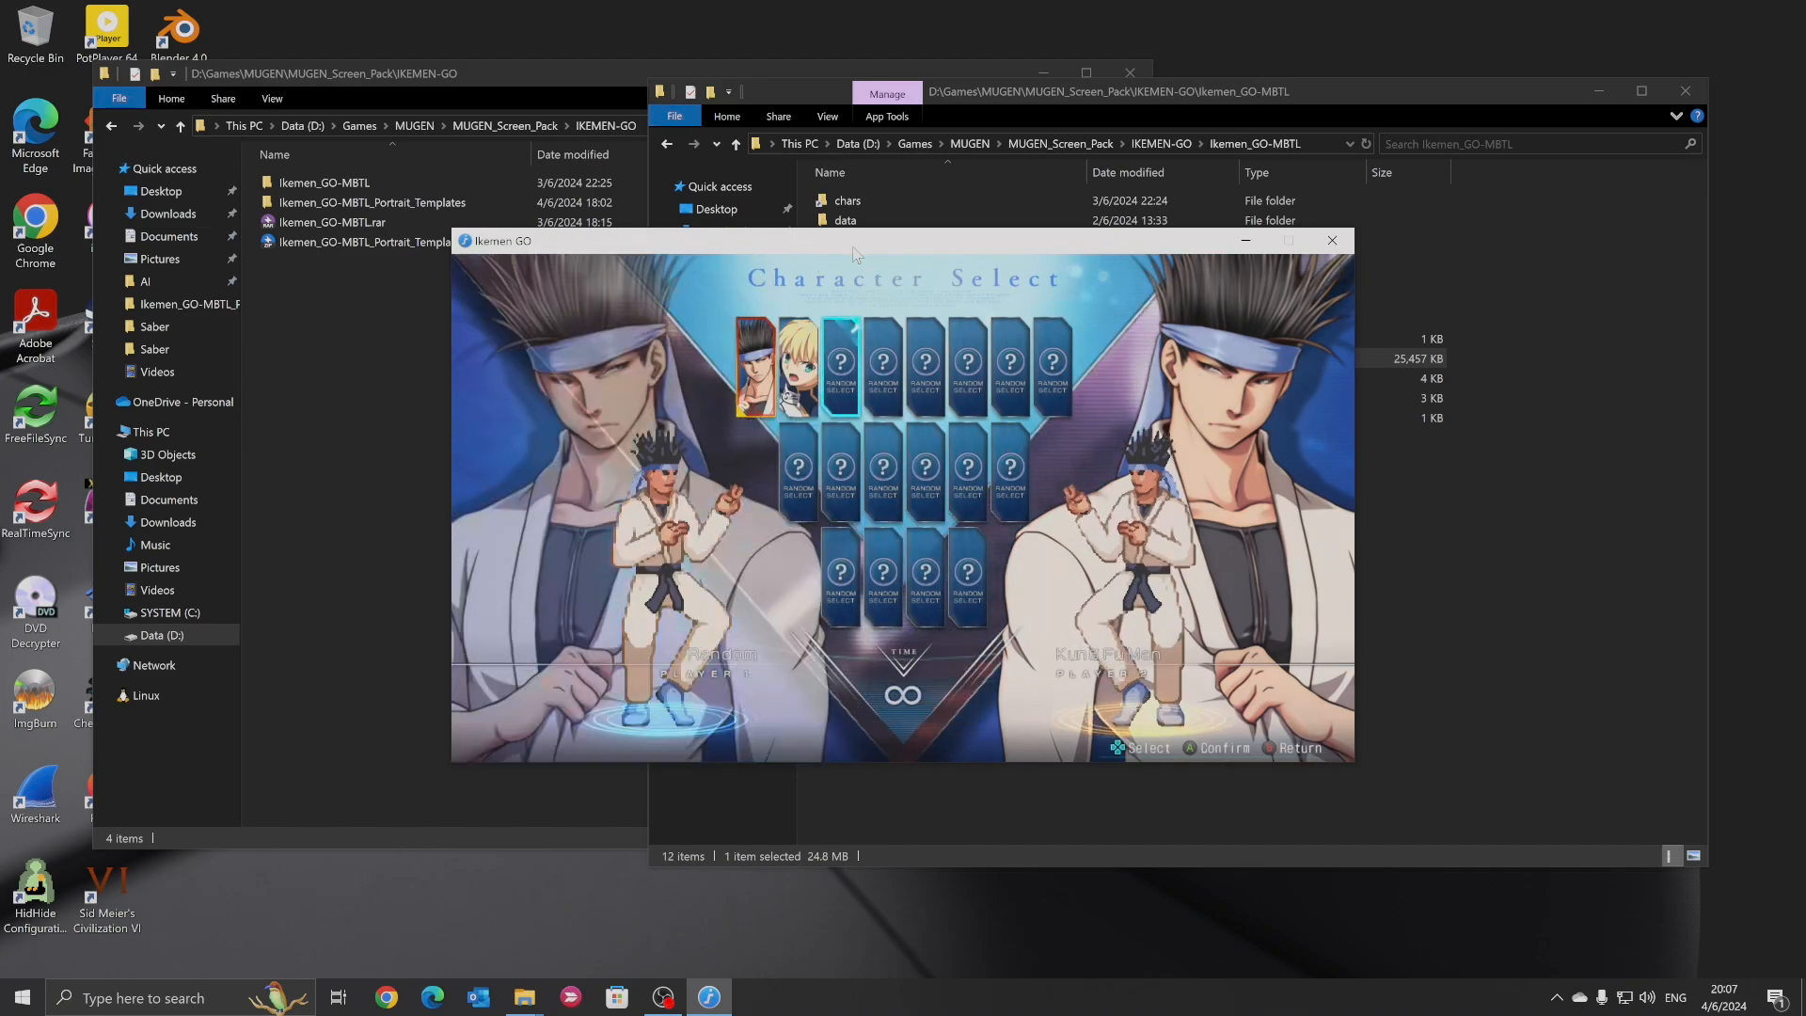
key("Right")
key("Left")
key("z")
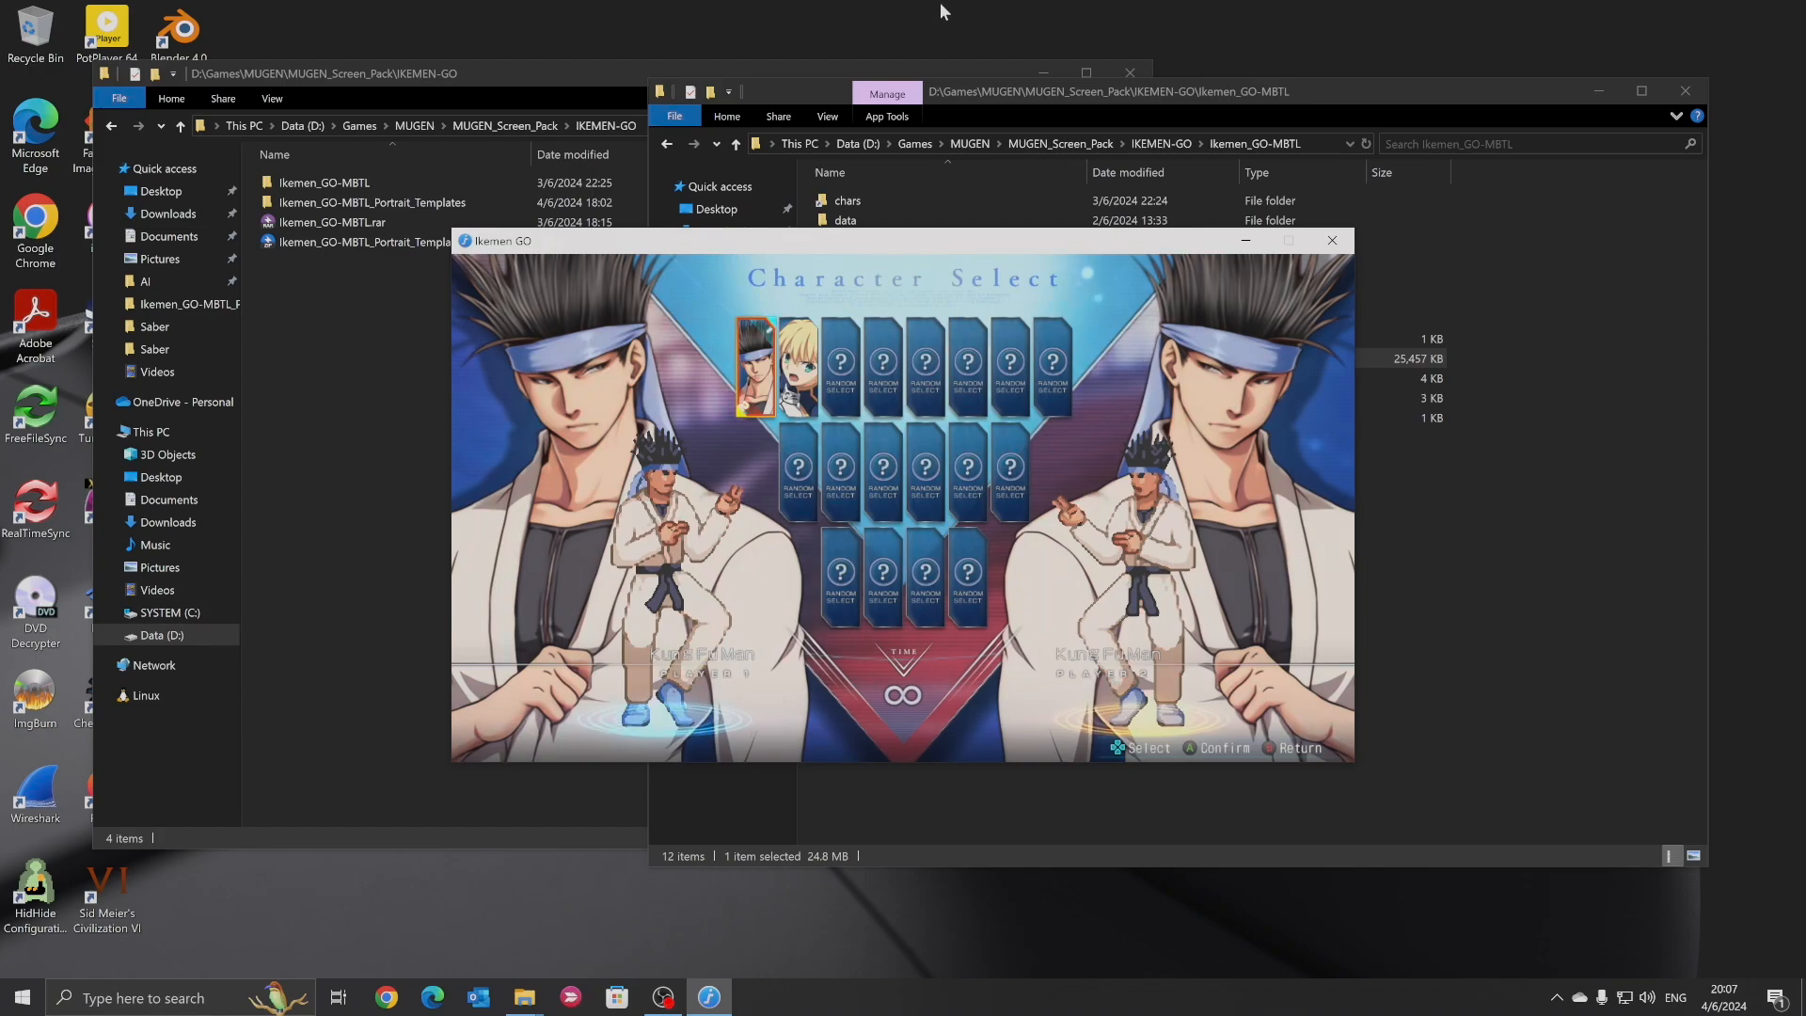
left_click_drag(1200, 237, 985, 410)
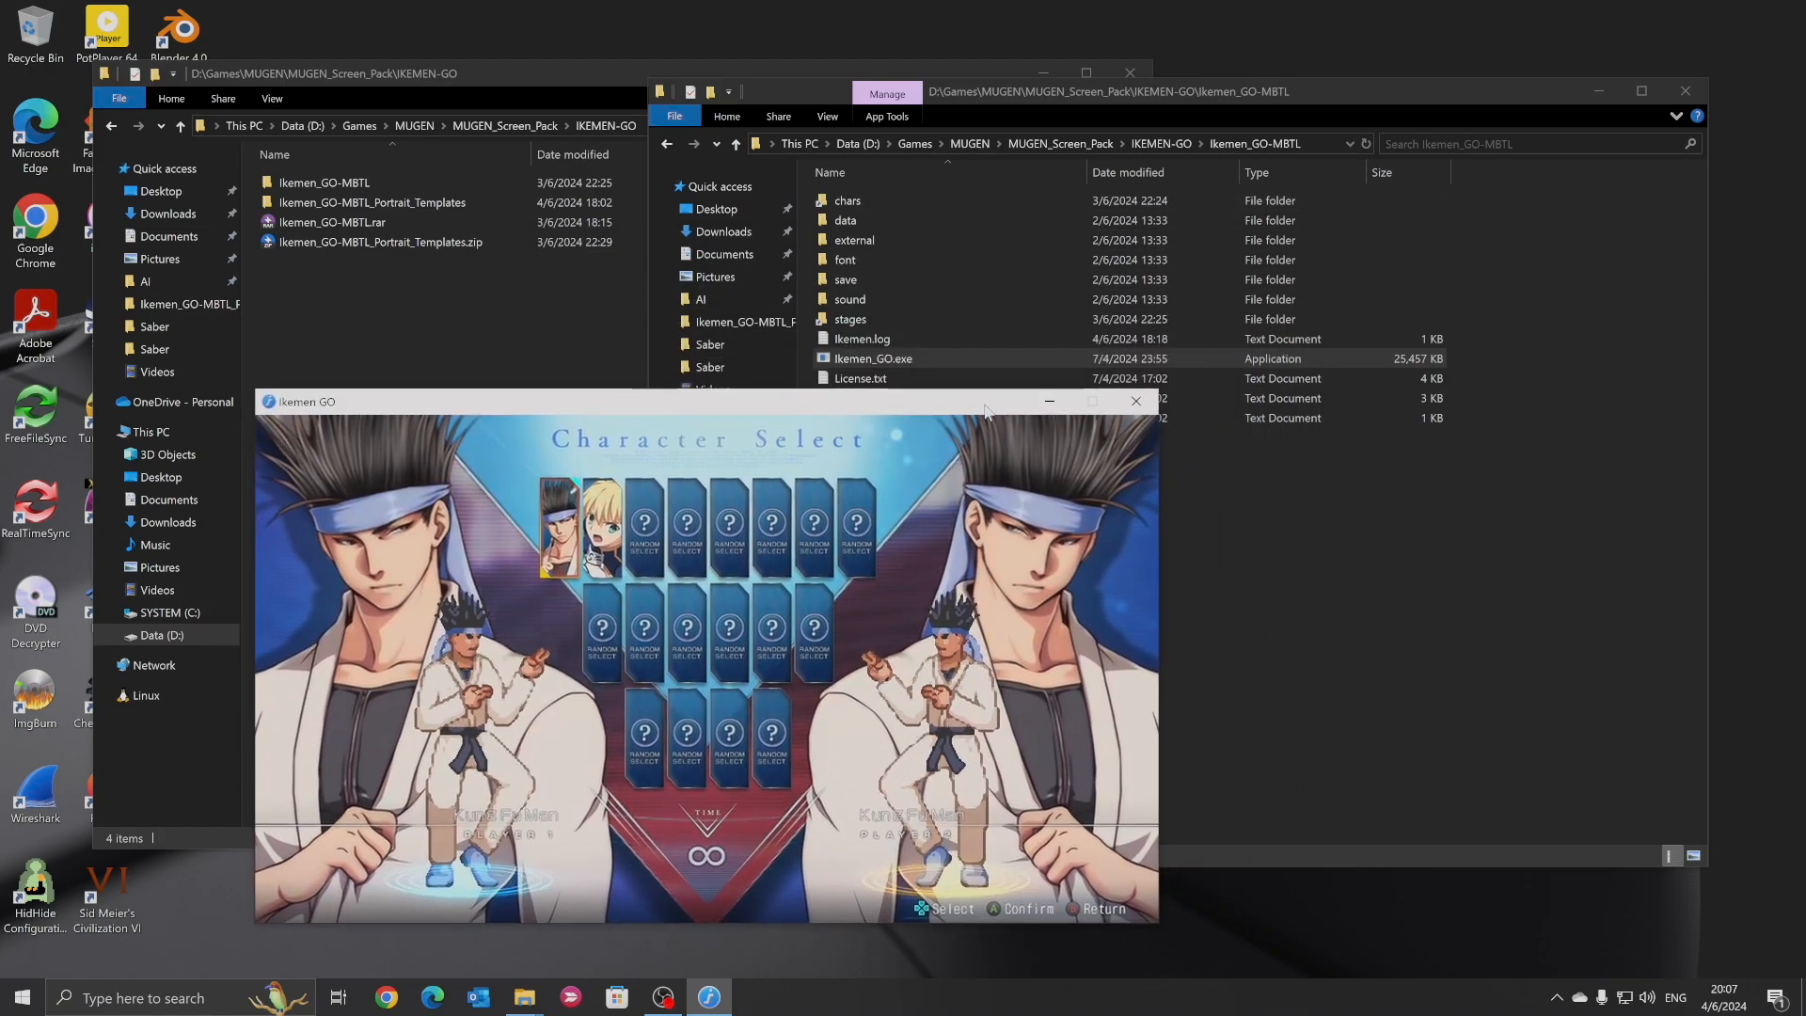
left_click(1135, 402)
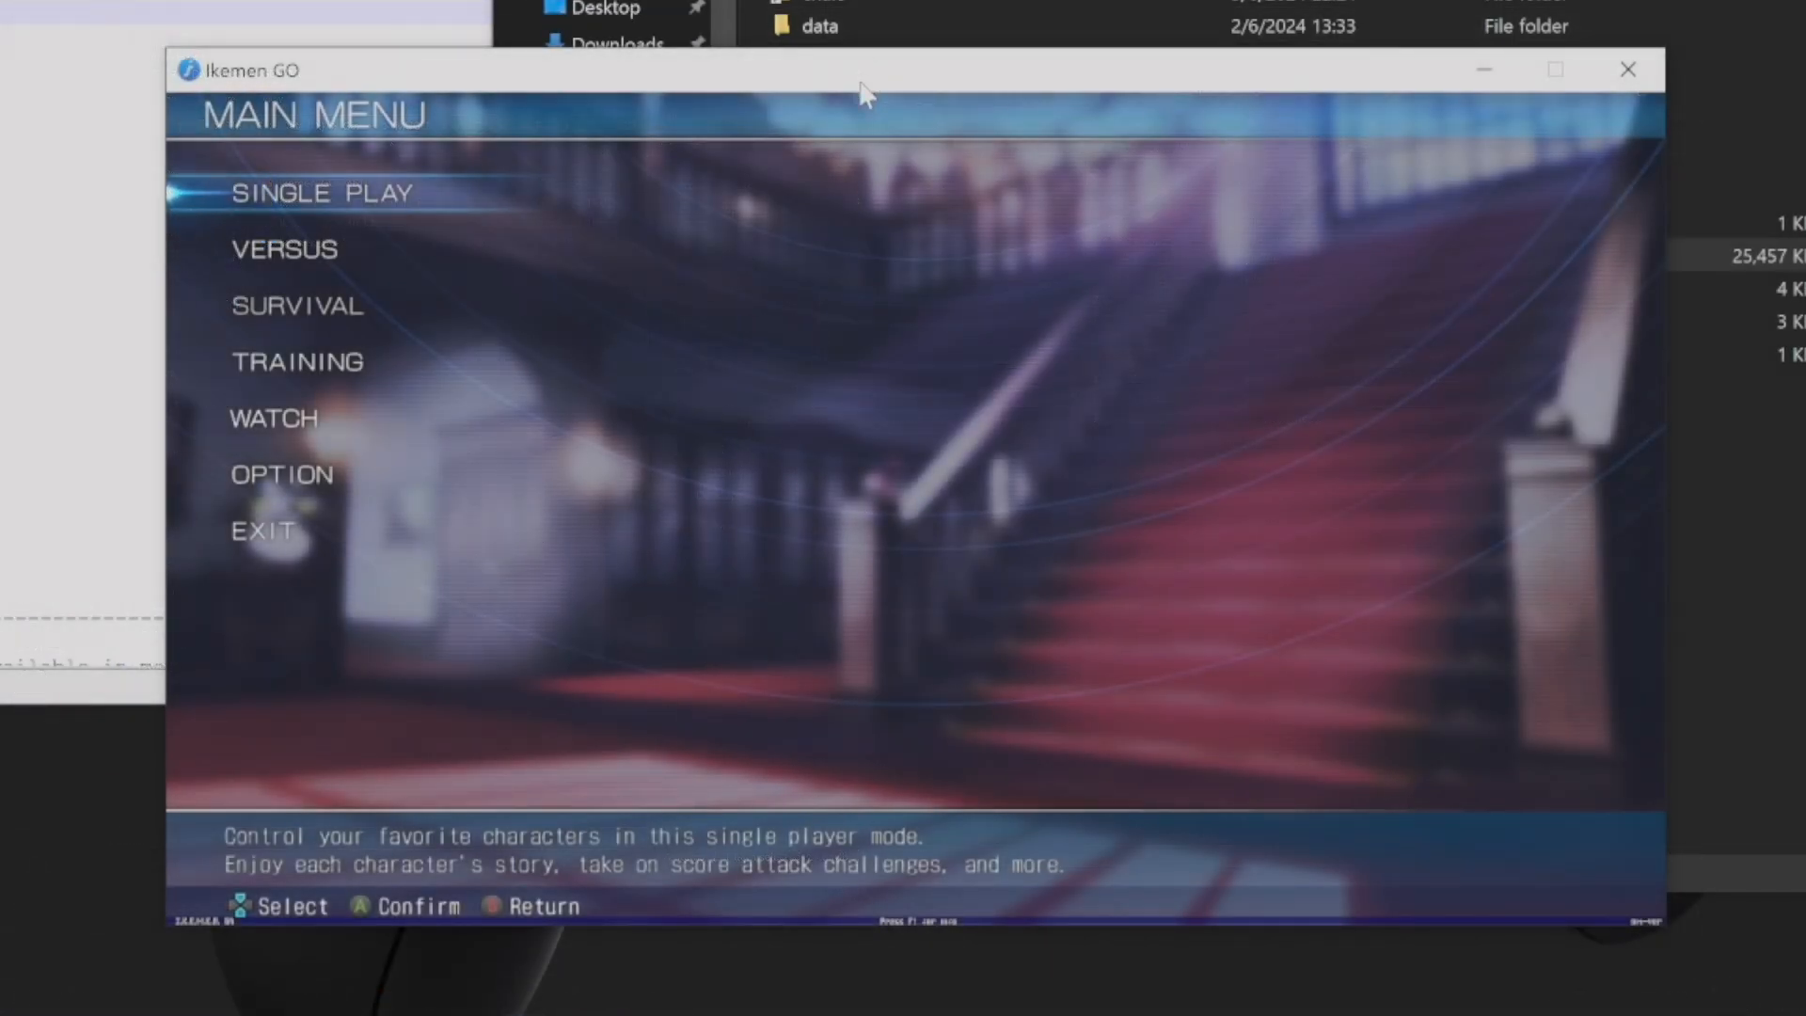
Start Versus mode from the main menu to reach the character select screen
key("Down")
key("Up")
key("Down")
key("Down")
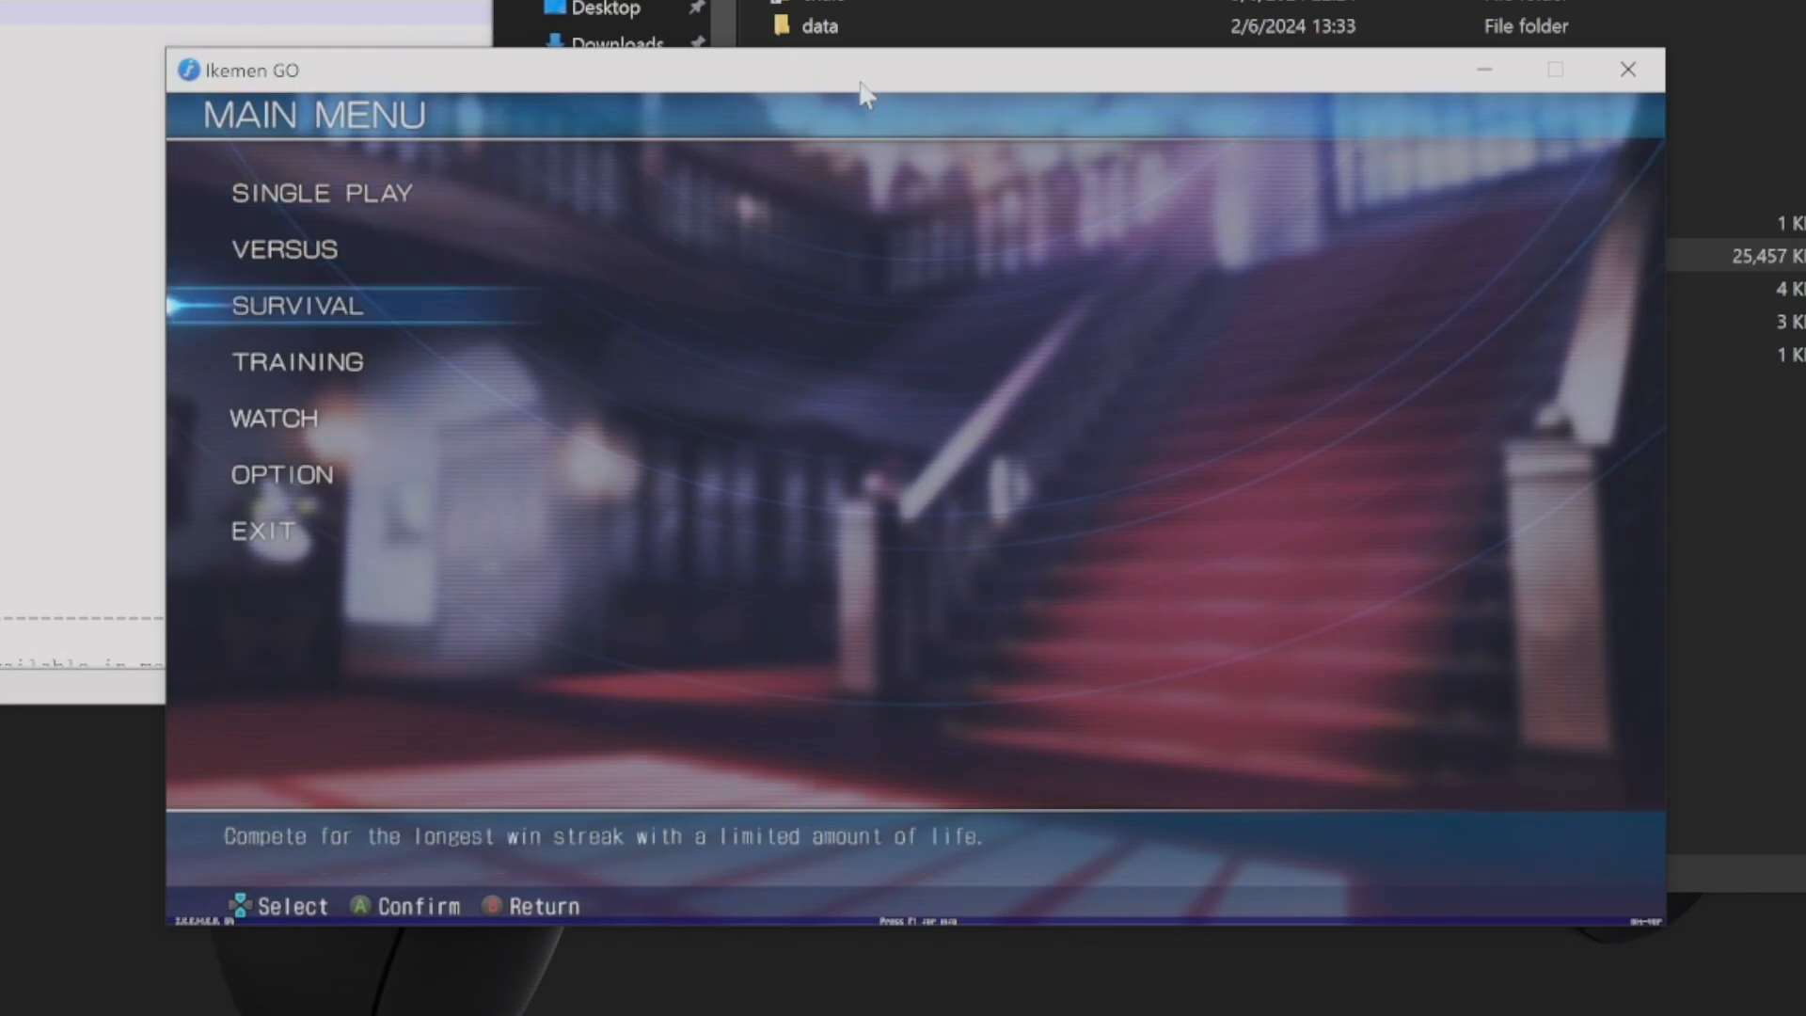
key("Up")
key("Up")
key("Down")
key("Return")
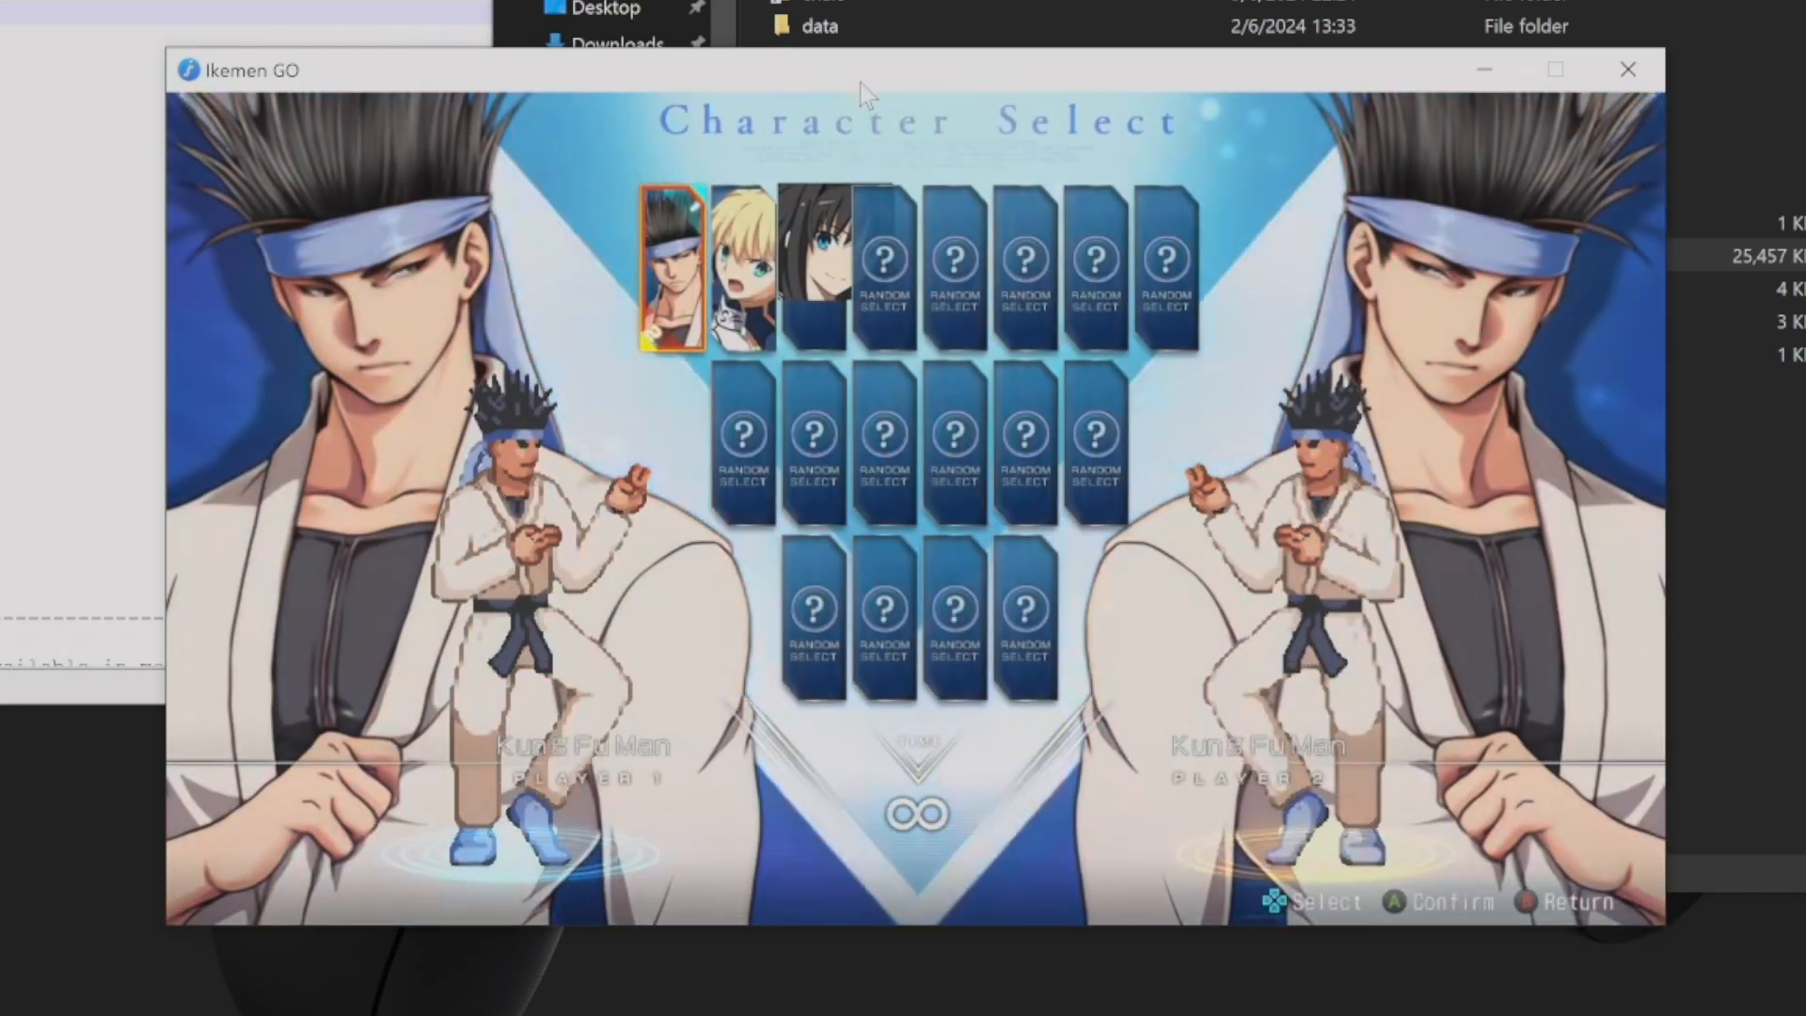
Start a match with Akiha as player 1 against IKEMEN-Saber in color 4 on Stage 204: 3D Test Stage
key("Right")
key("Right")
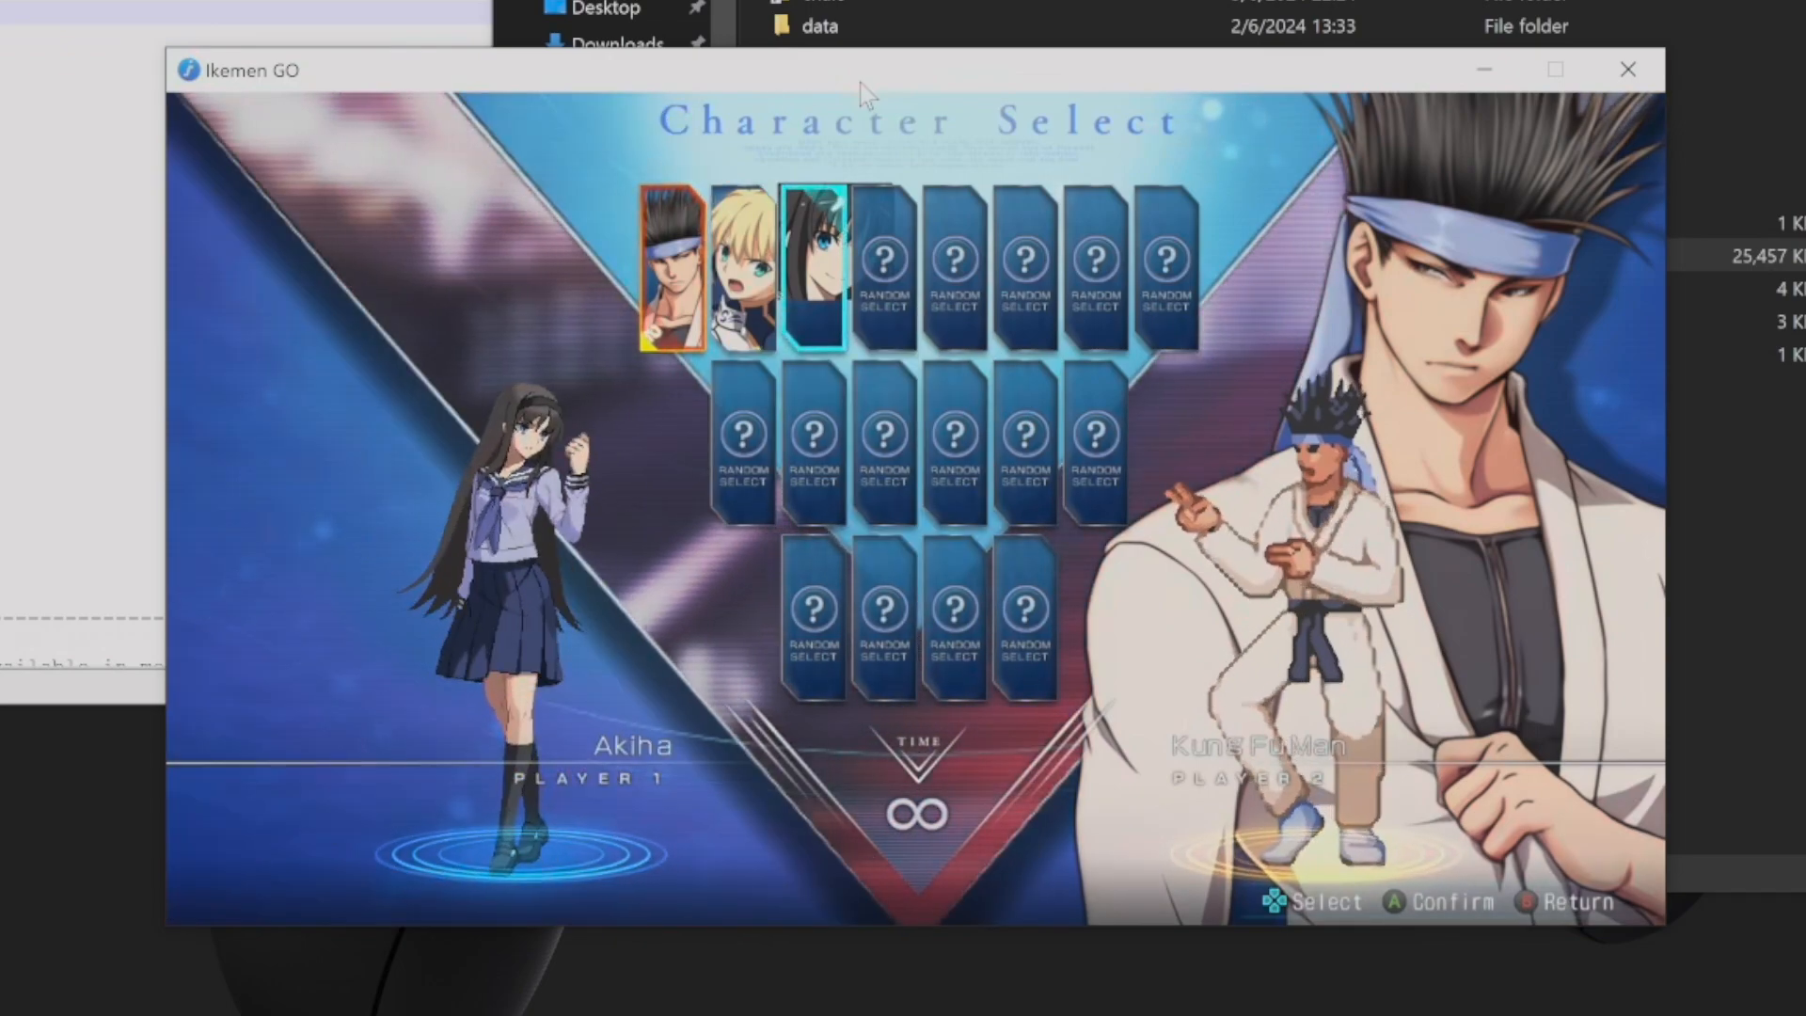
key("Right")
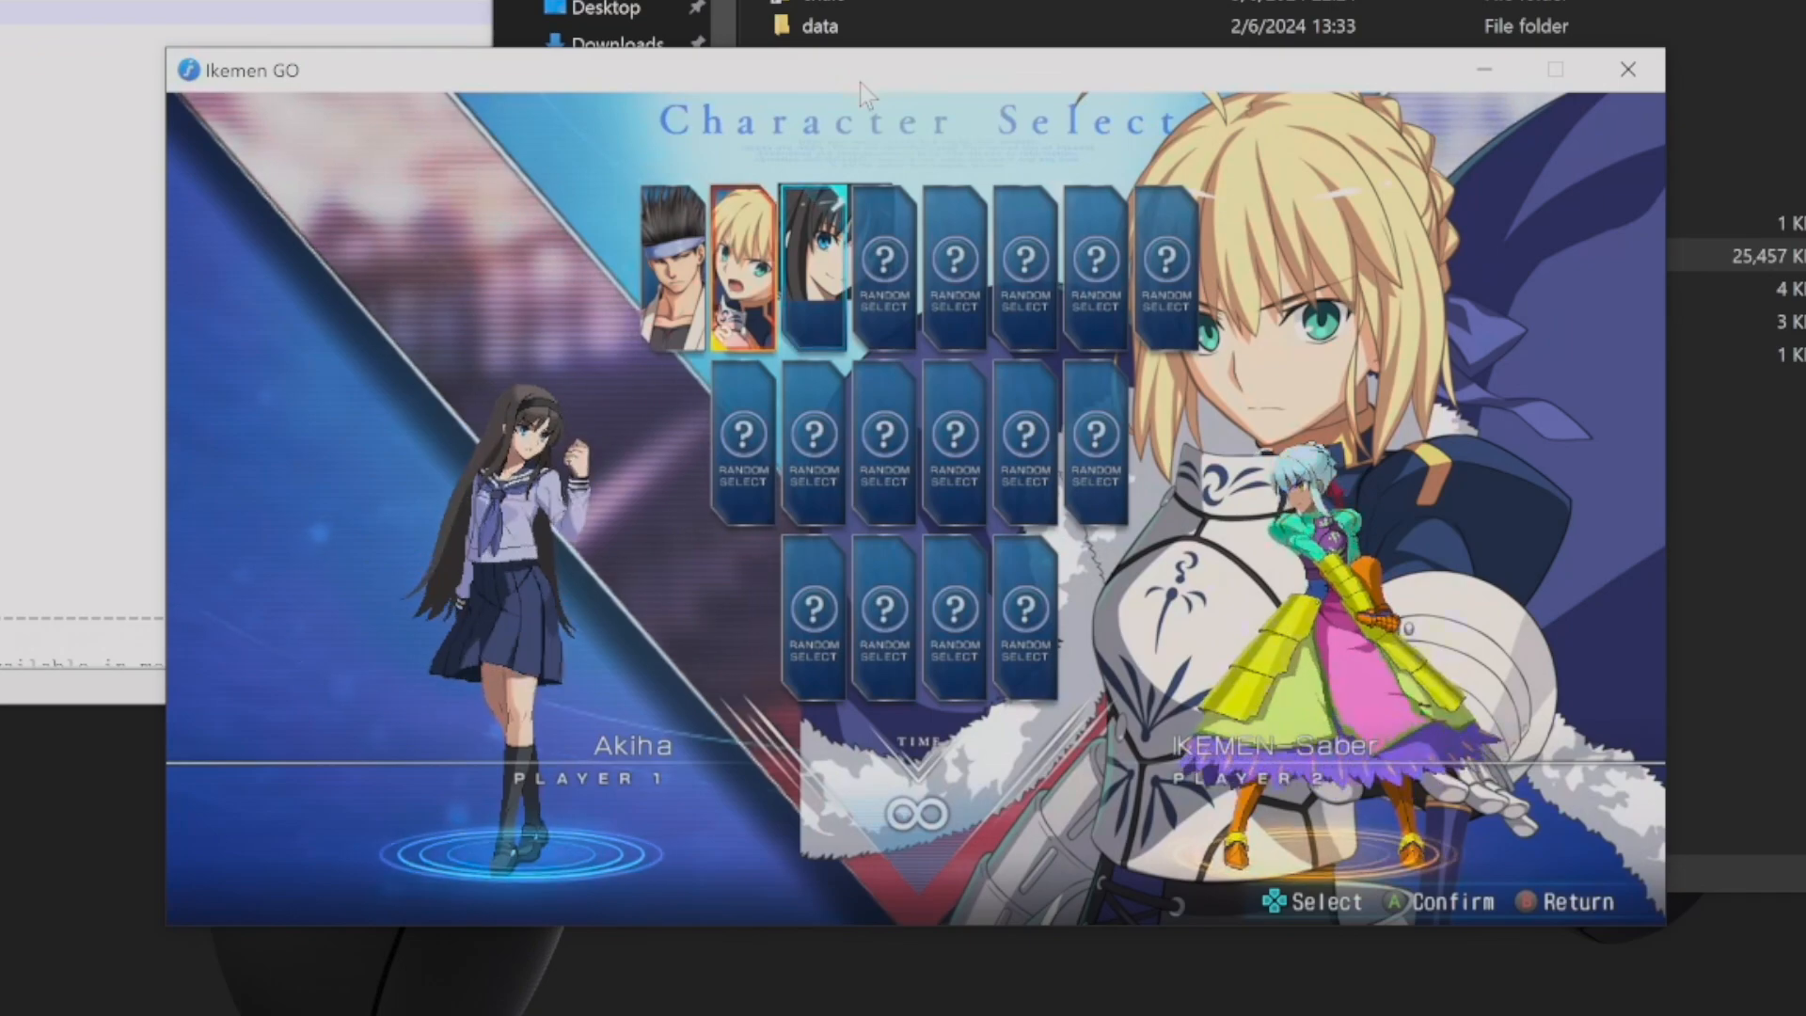
key("z")
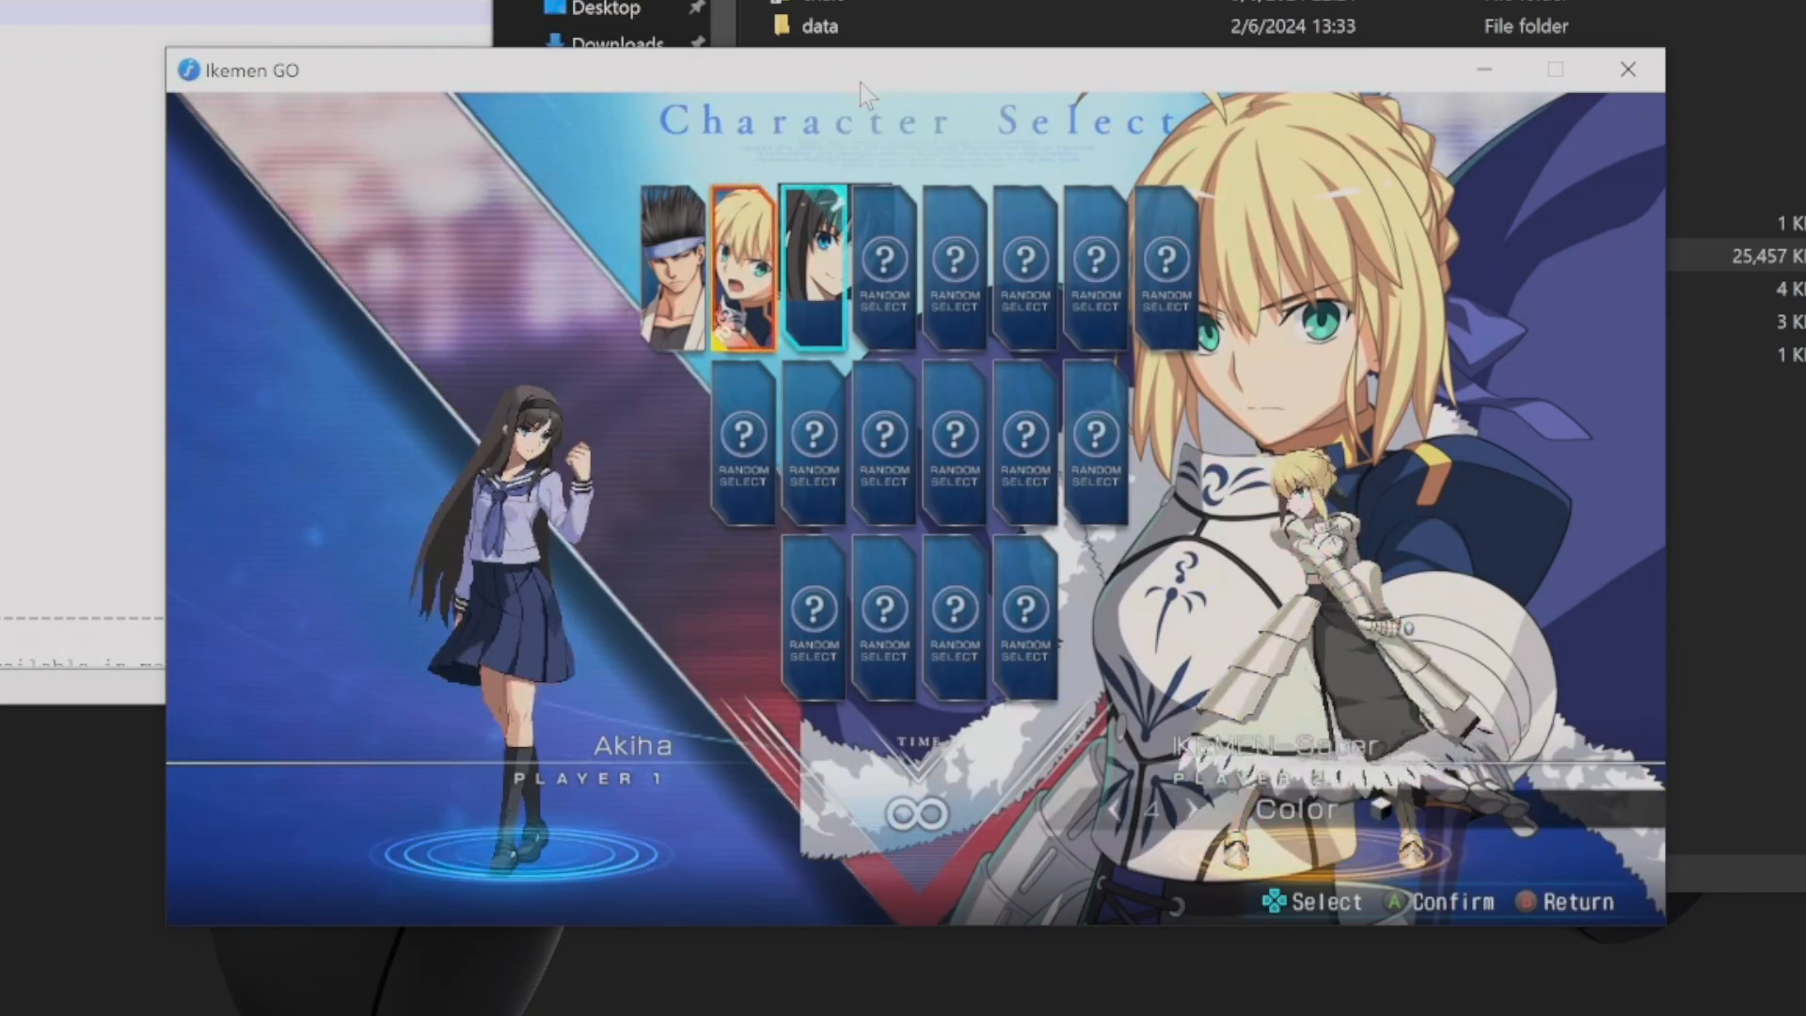
key("z")
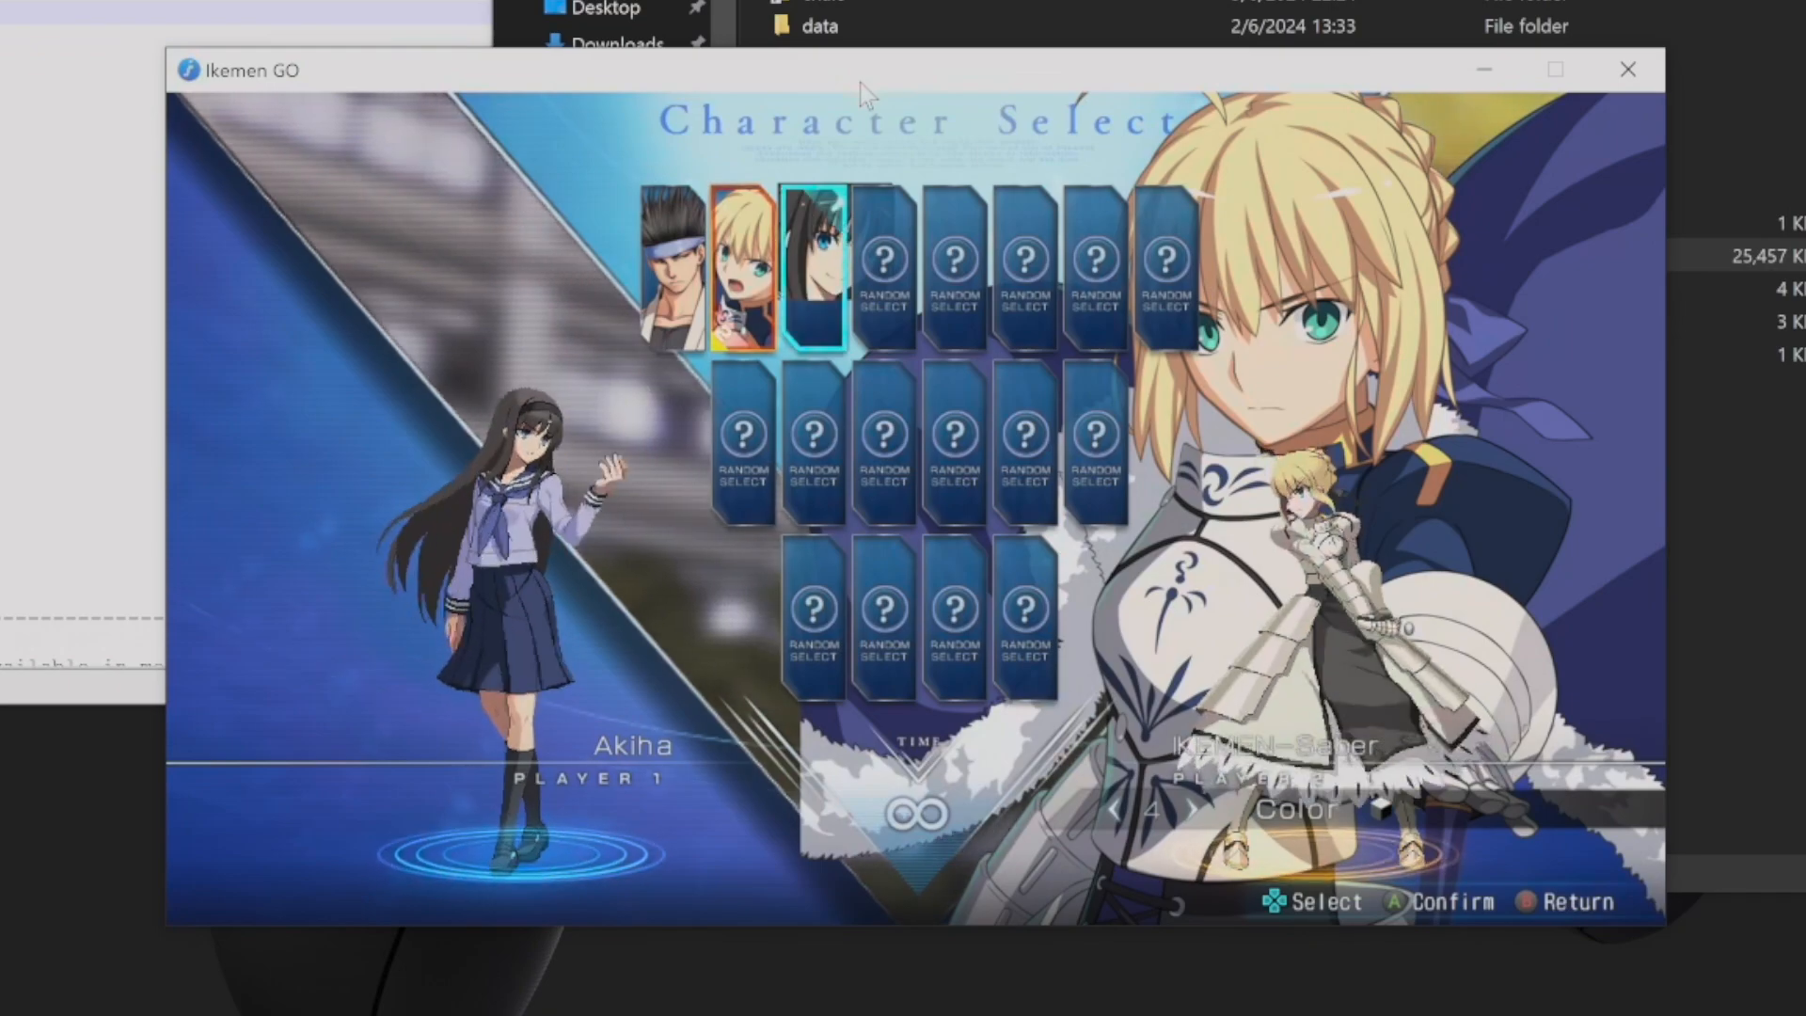
key("z")
key("Left")
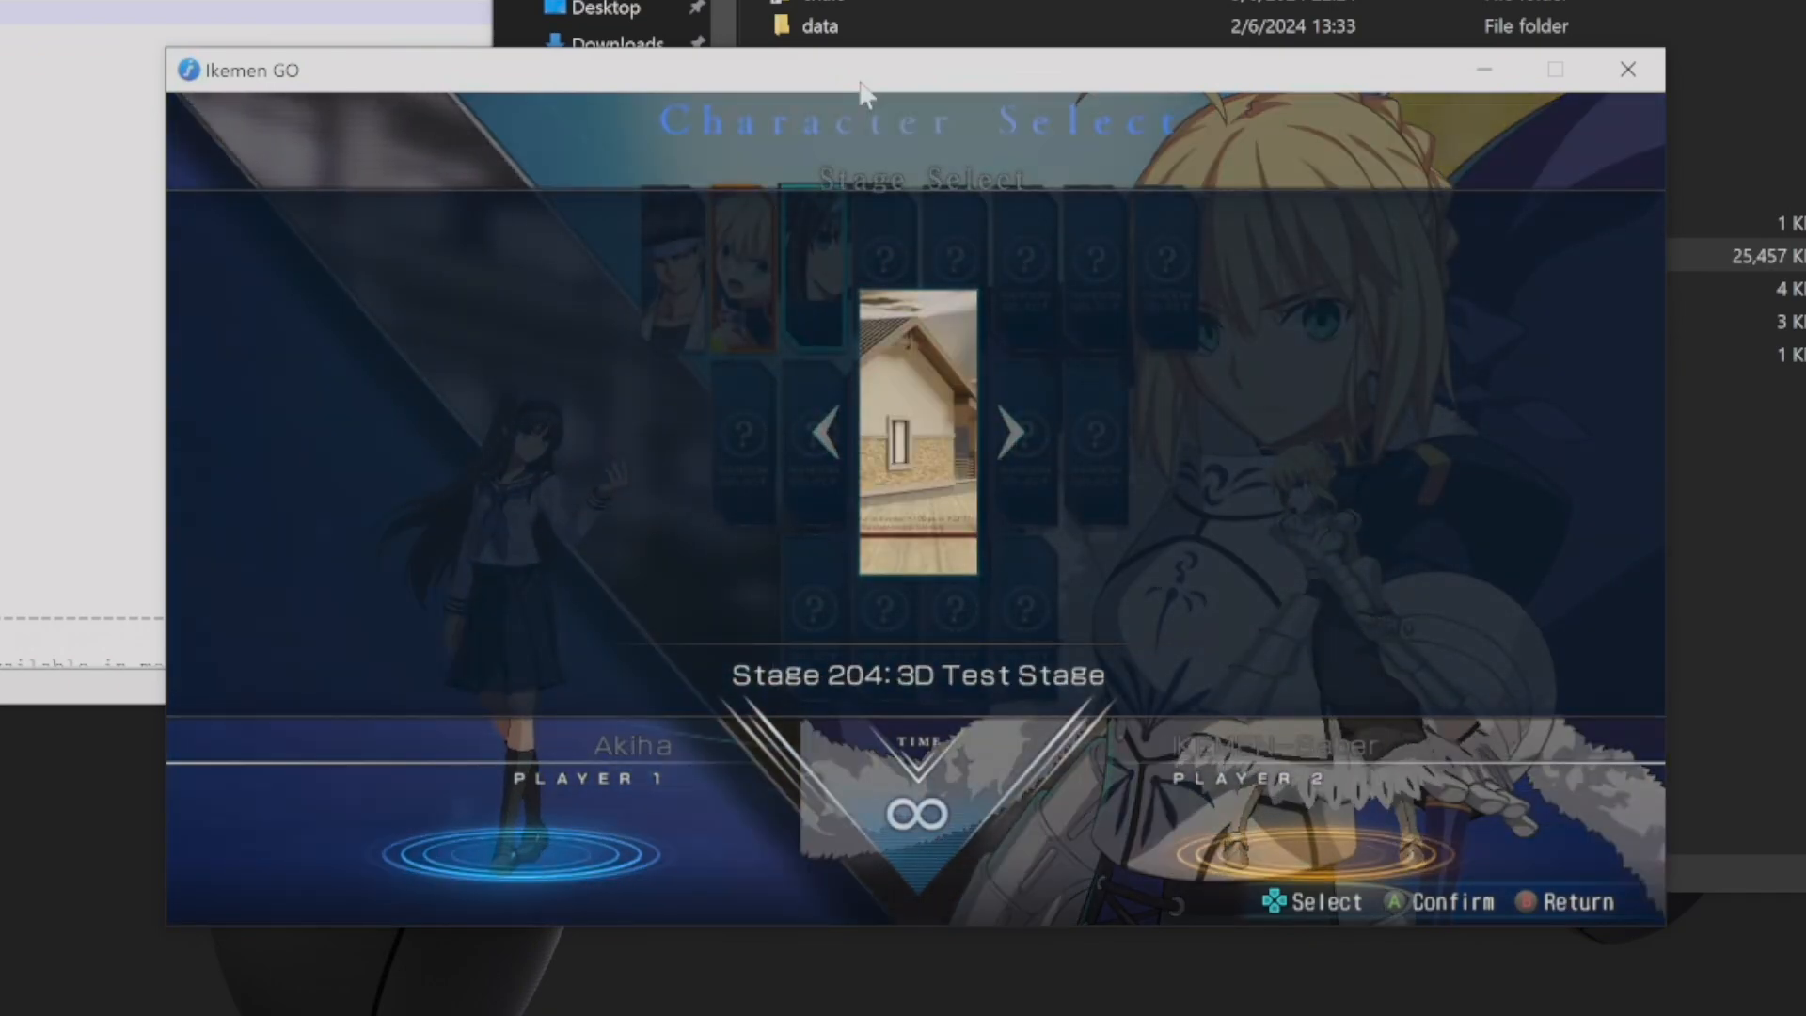
key("z")
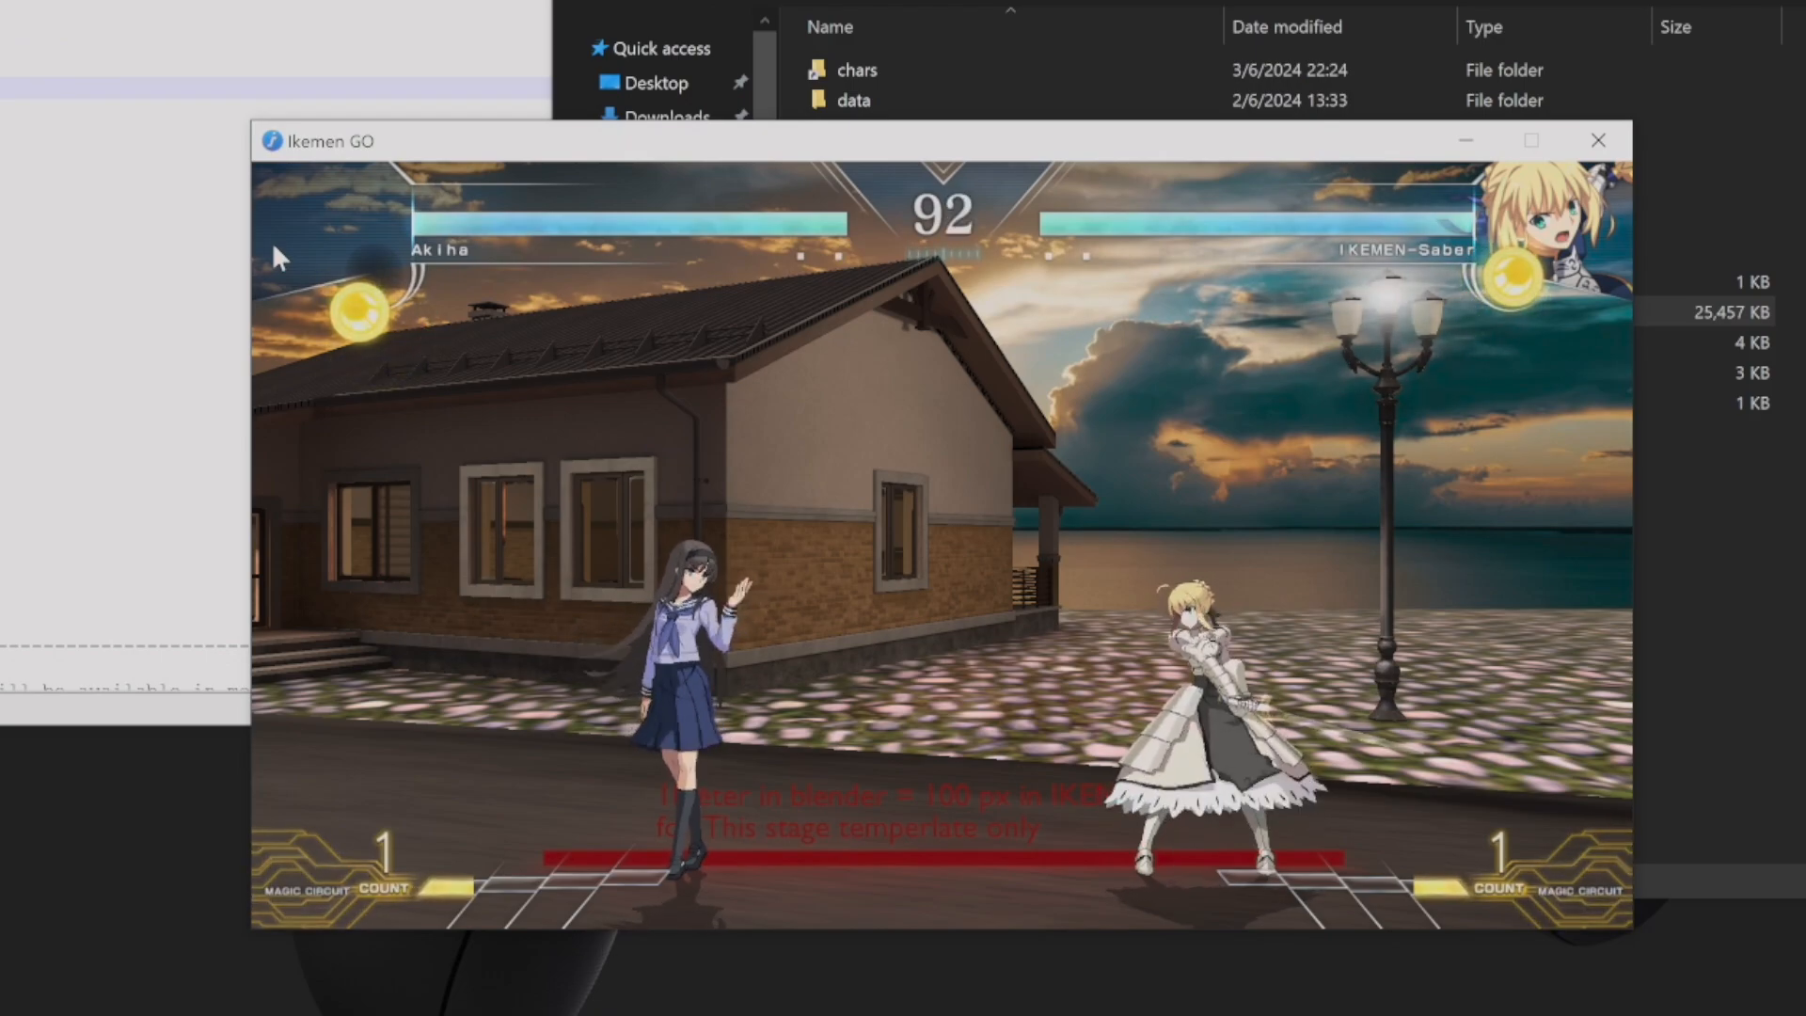
Close the running match and the select.def file in the text editor
left_click(1621, 140)
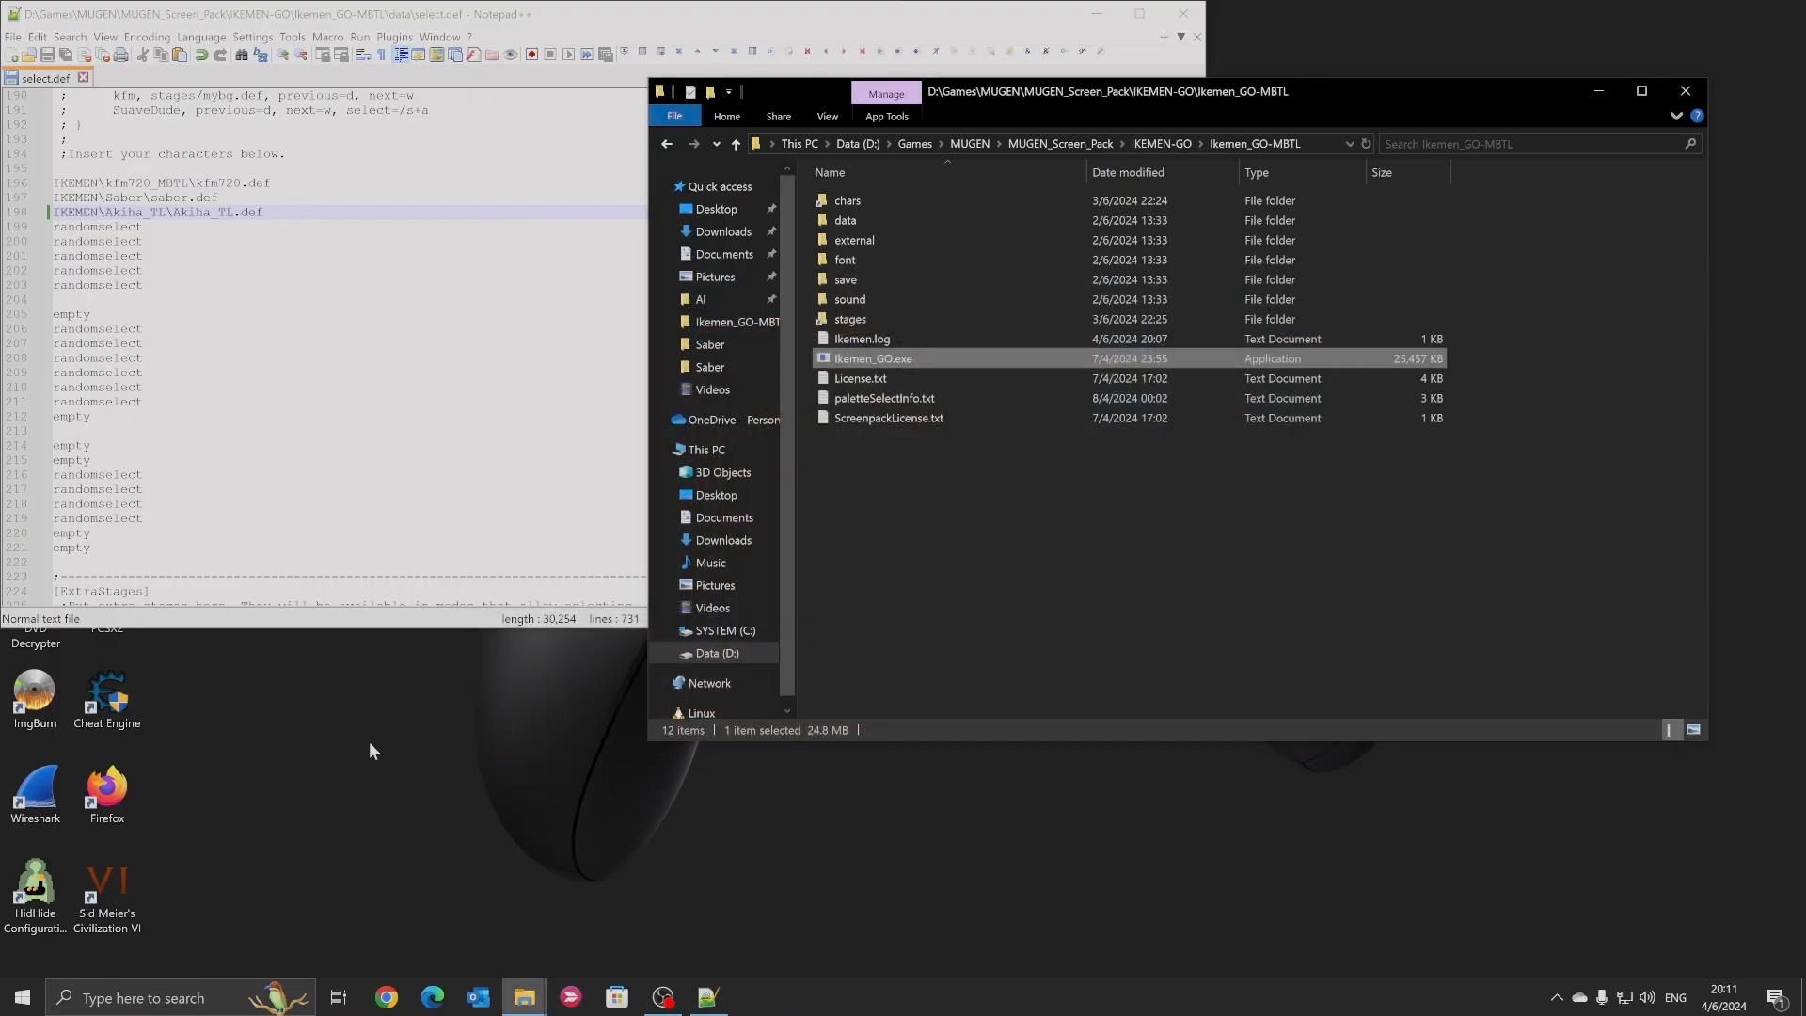
left_click(992, 631)
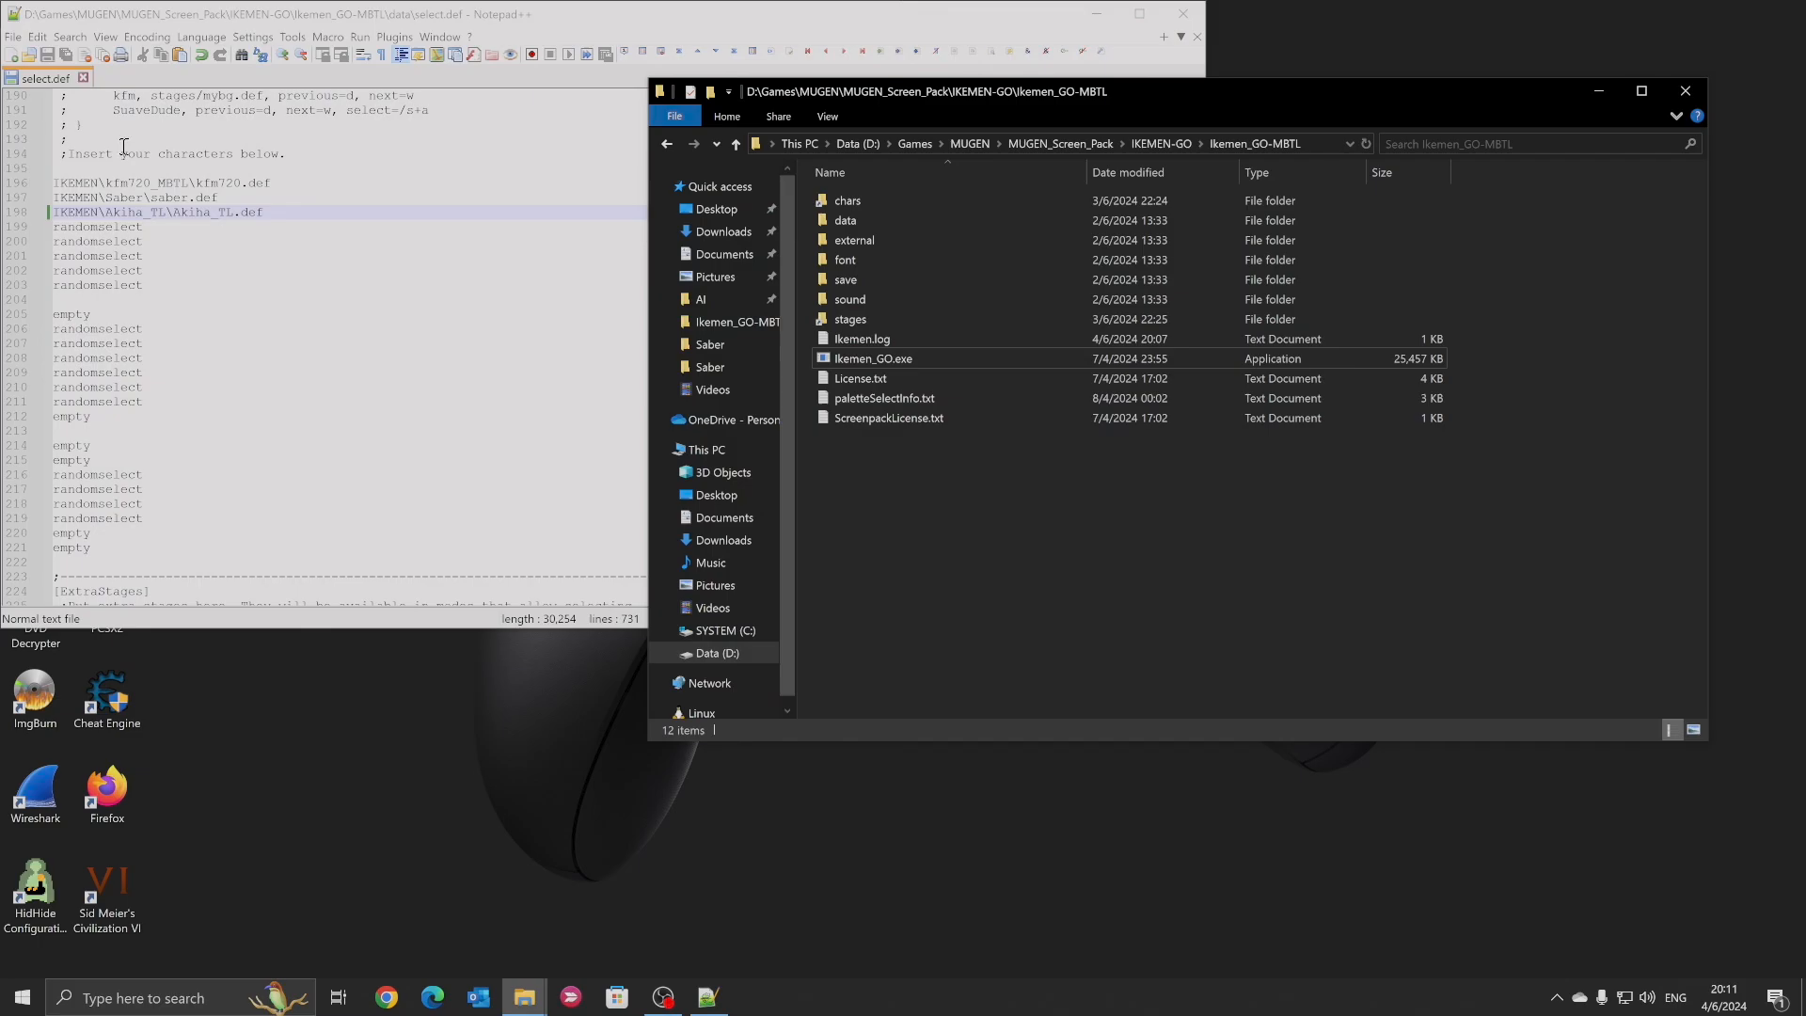
left_click(1182, 14)
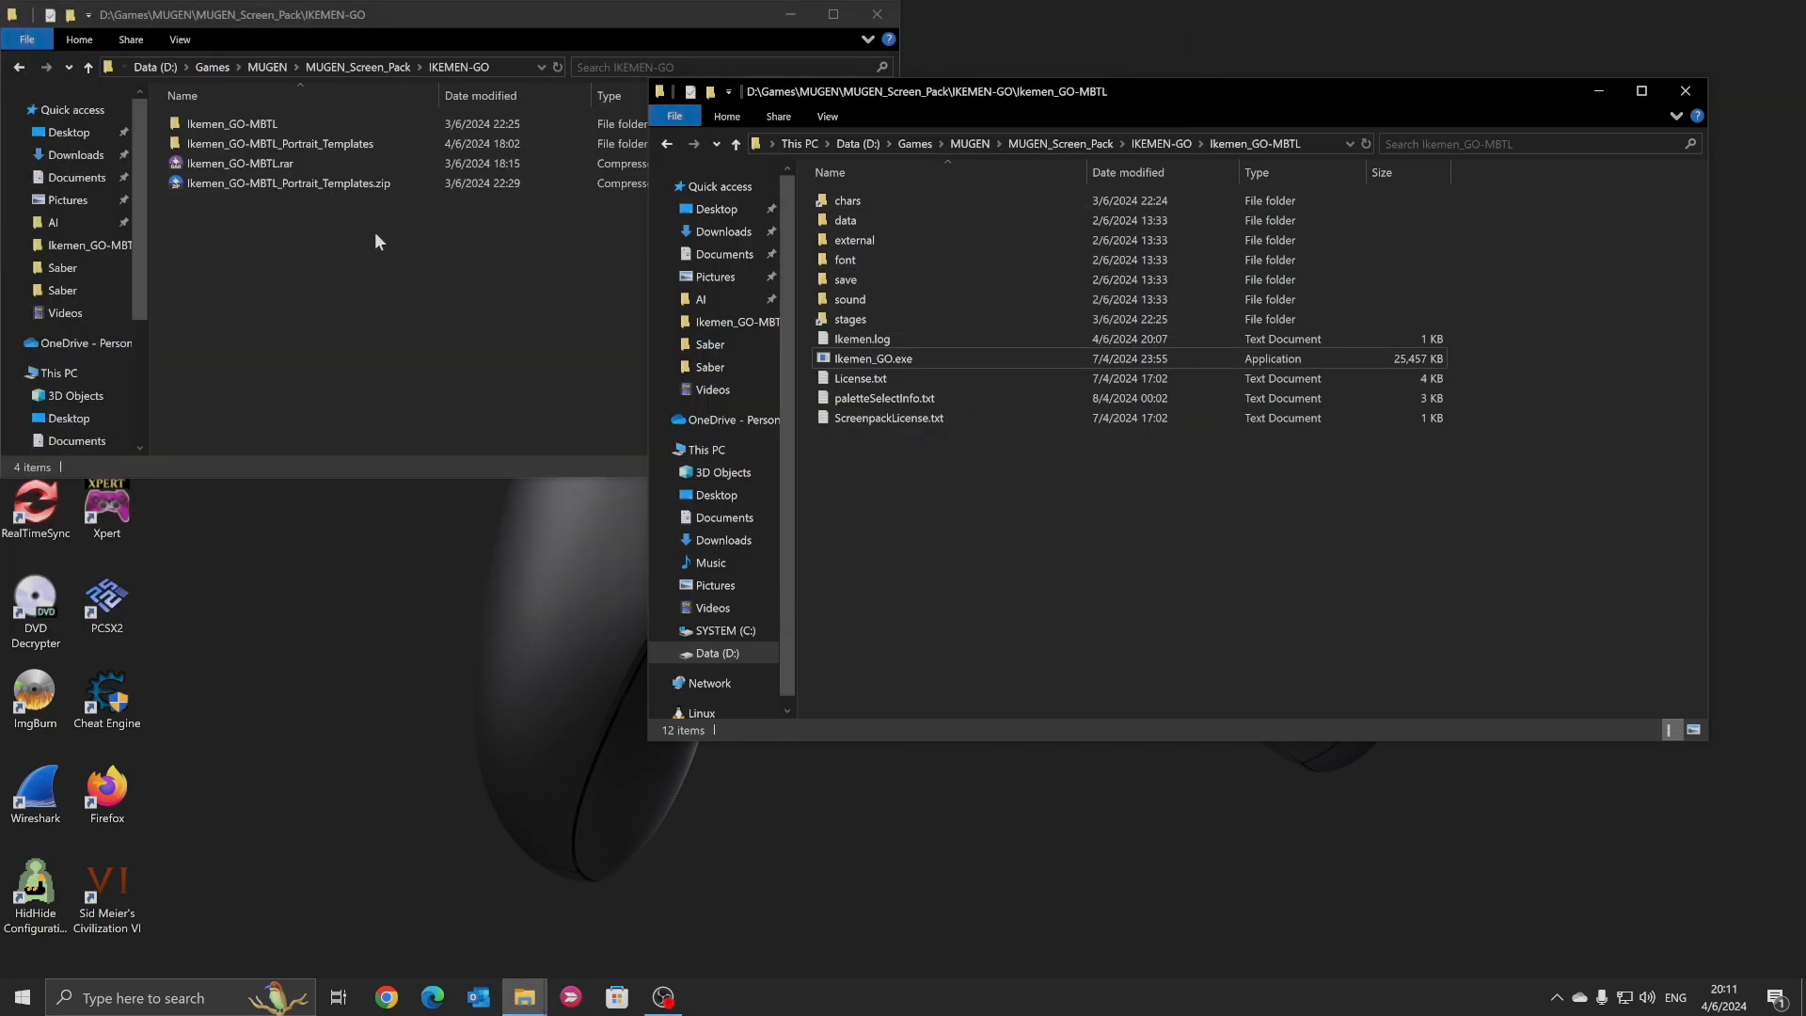
Open Read me.txt from the Ikemen_GO-MBTL_Portrait_Templates folder
left_click_drag(382, 14, 483, 363)
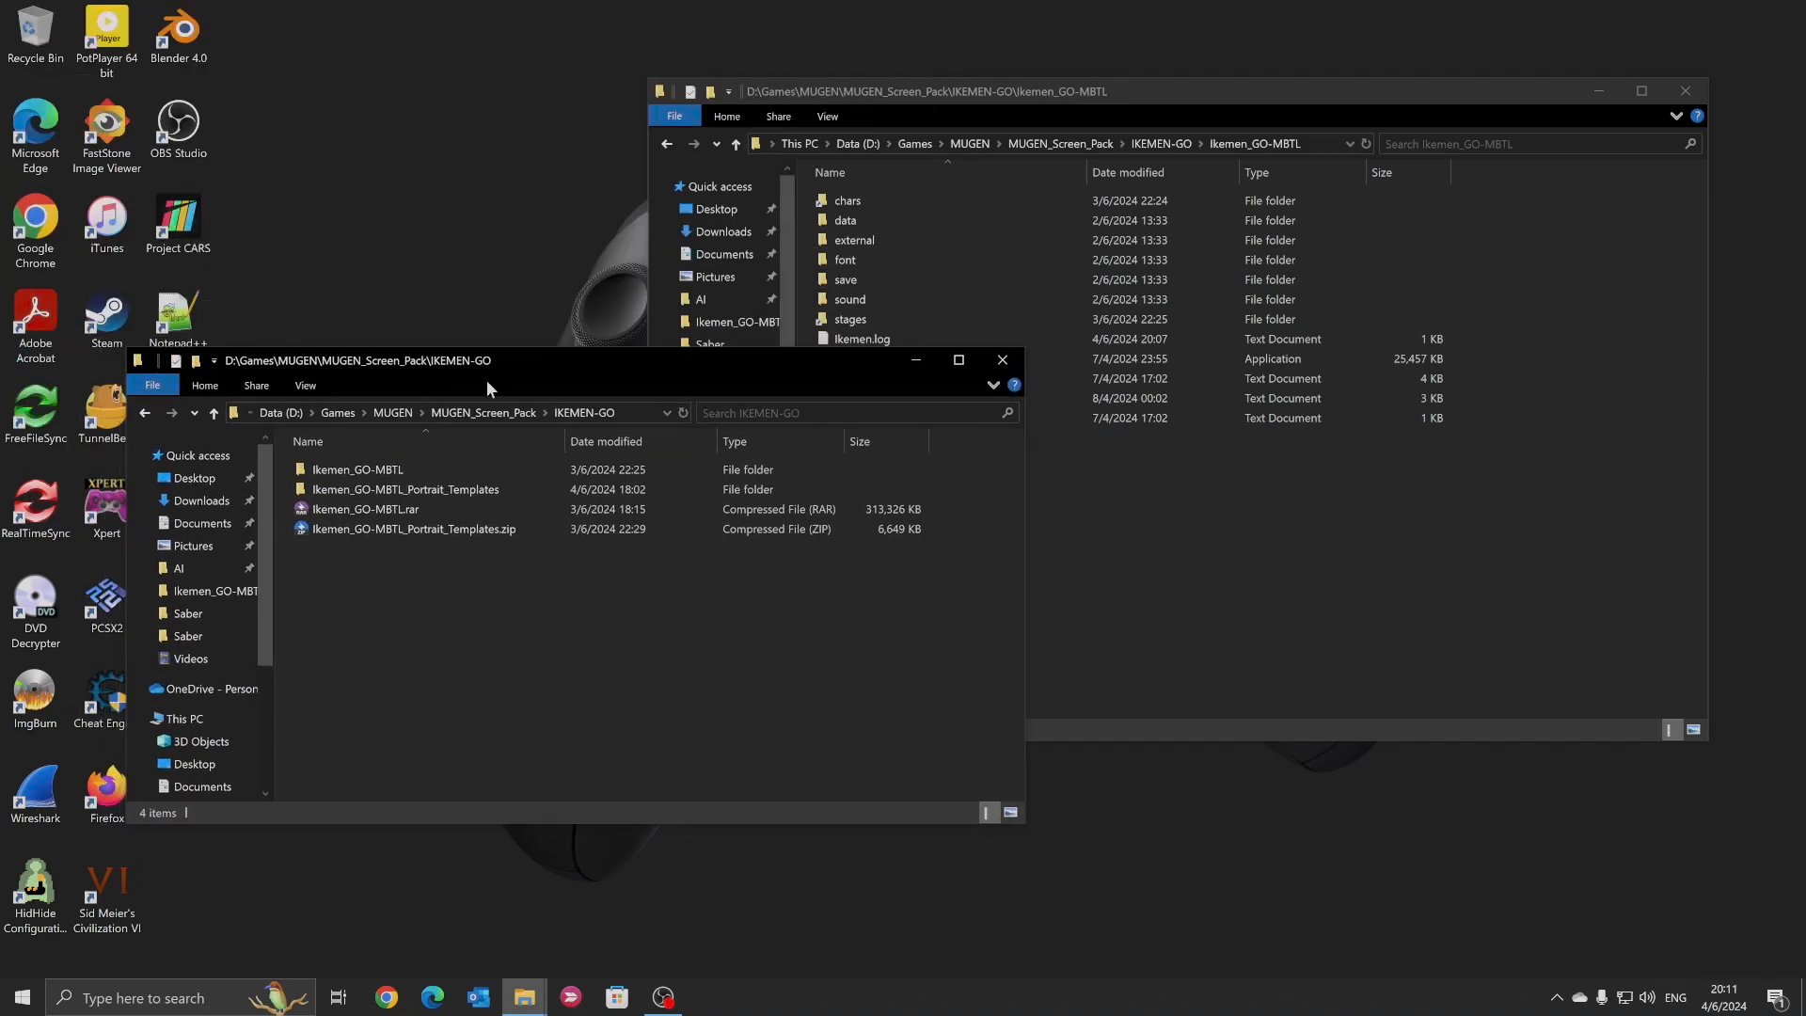
left_click(414, 493)
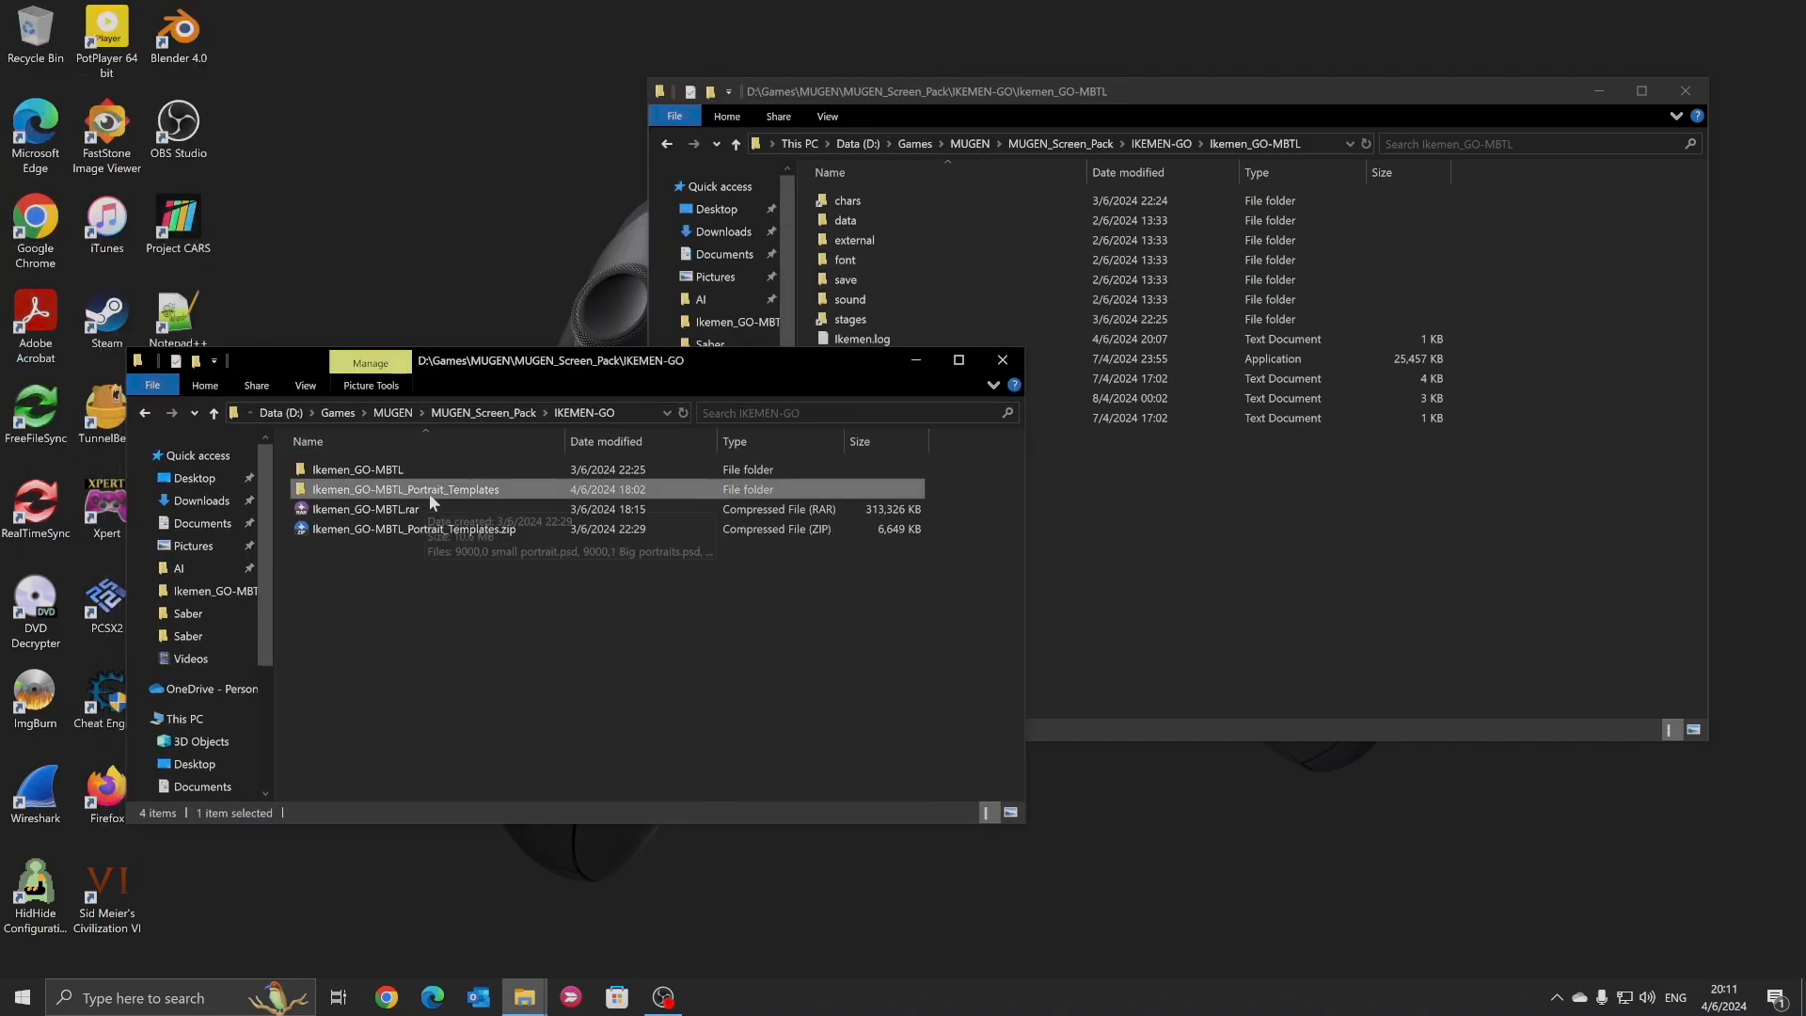
double_click(461, 497)
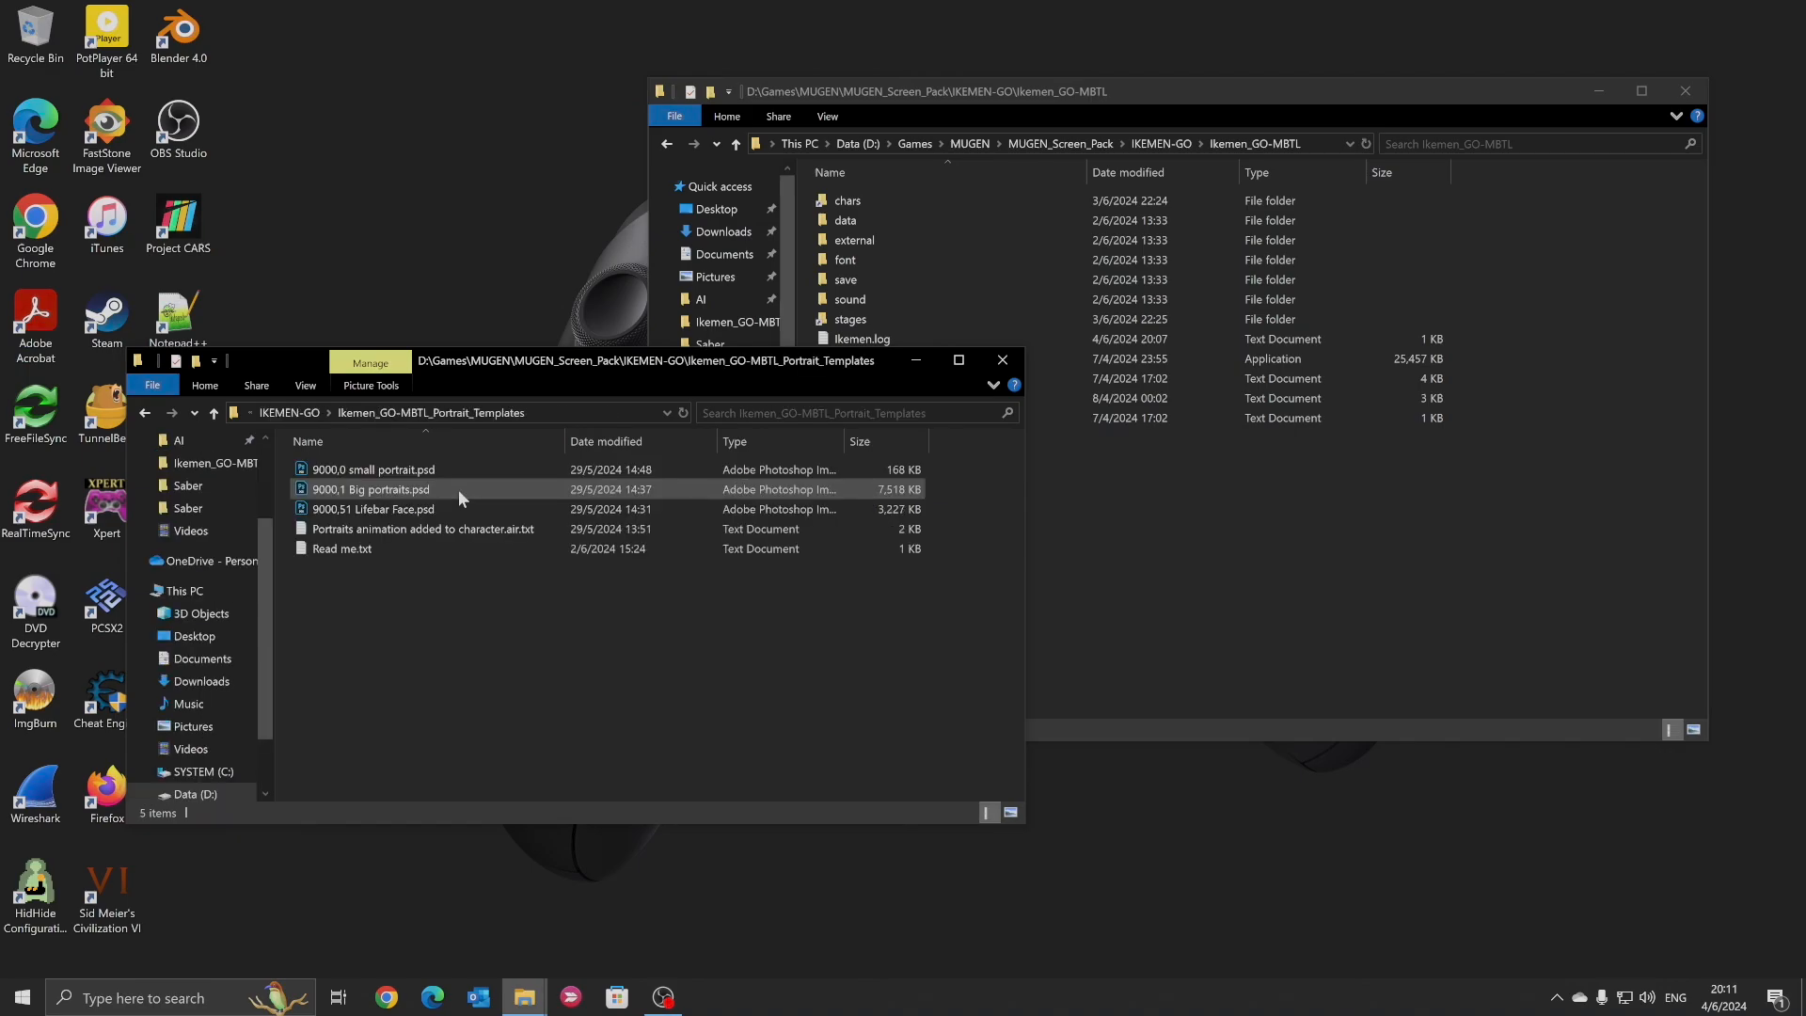
double_click(344, 550)
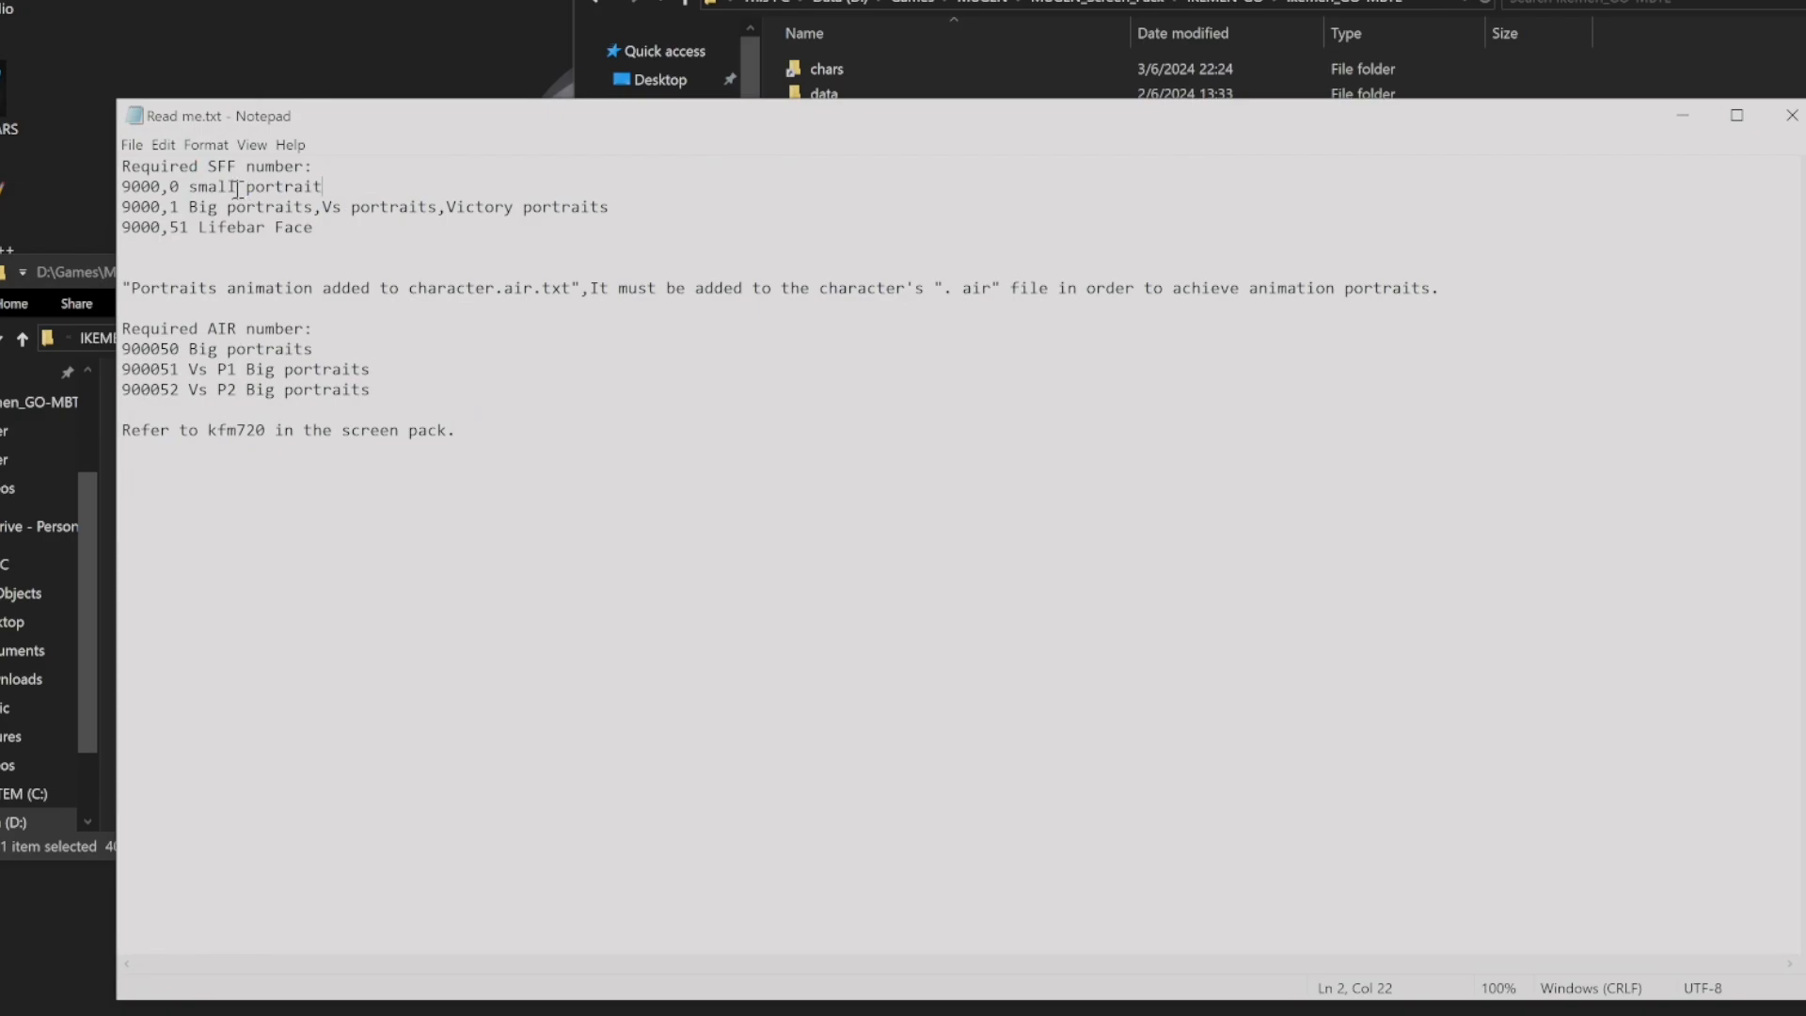
Review the required SFF numbers, the portrait animation note and the AIR numbers in Read me.txt, and close the file
left_click_drag(177, 188, 97, 225)
left_click_drag(407, 128, 718, 122)
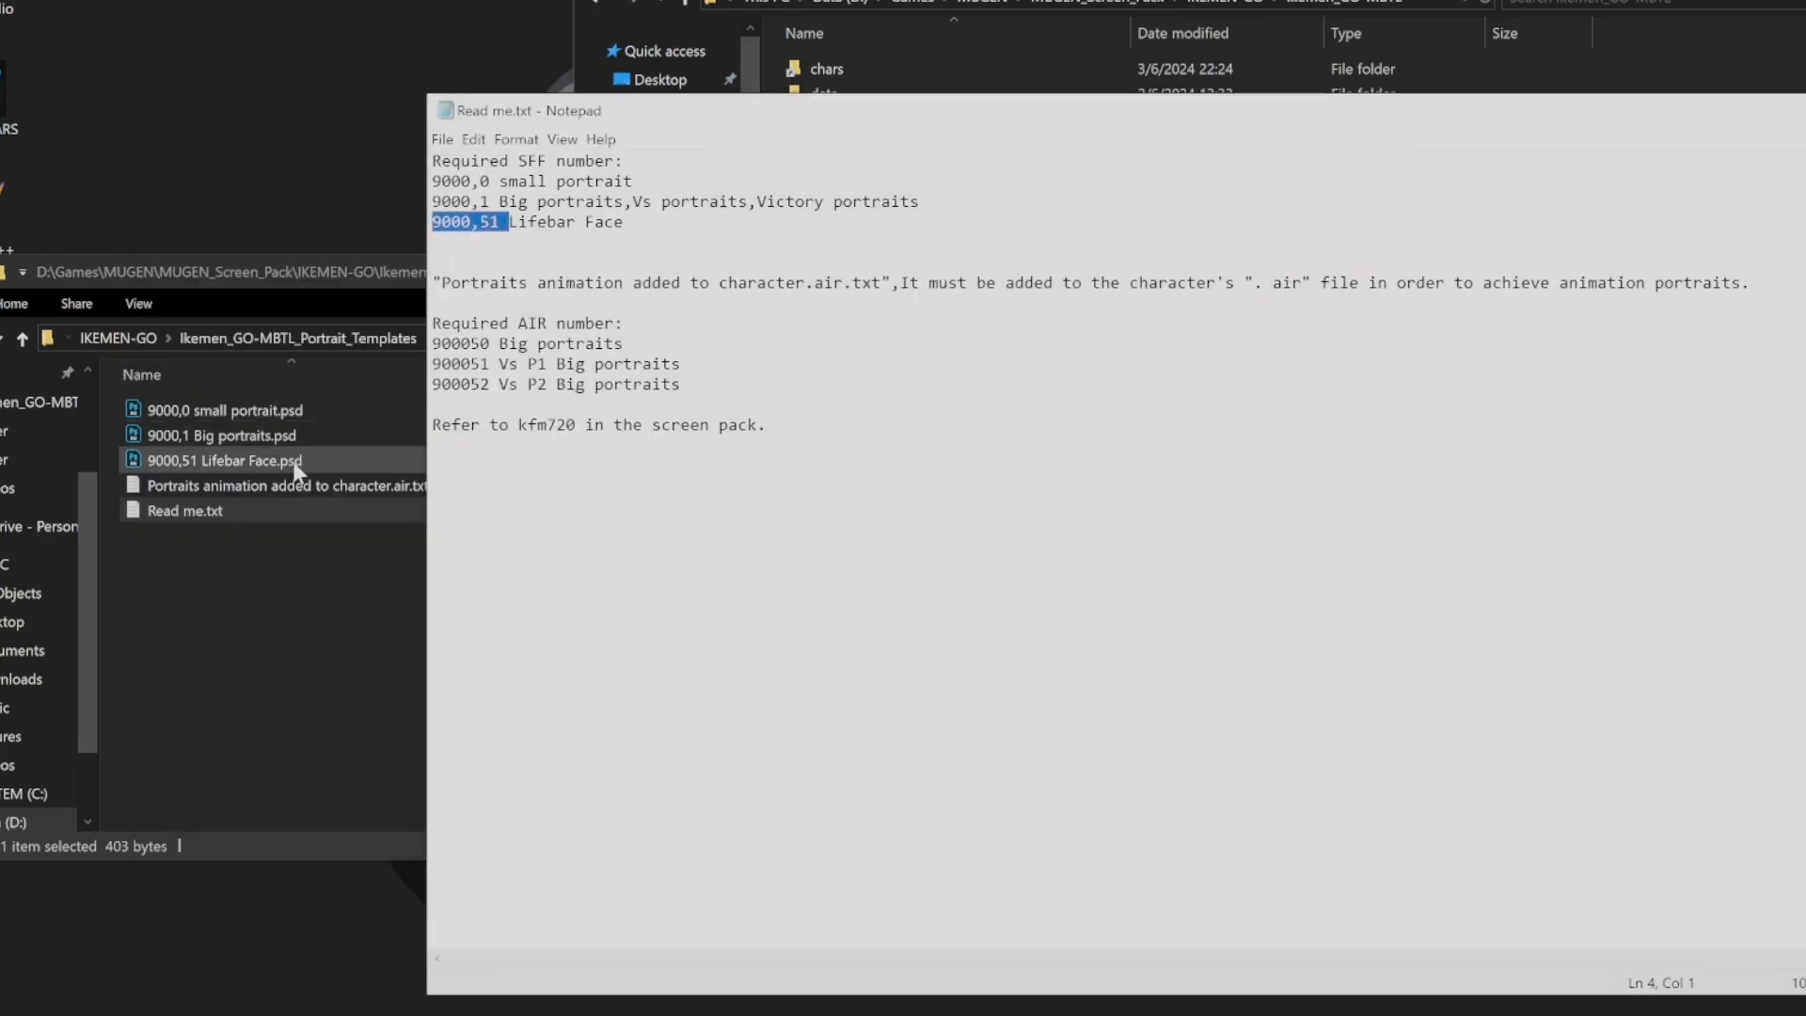
left_click(601, 270)
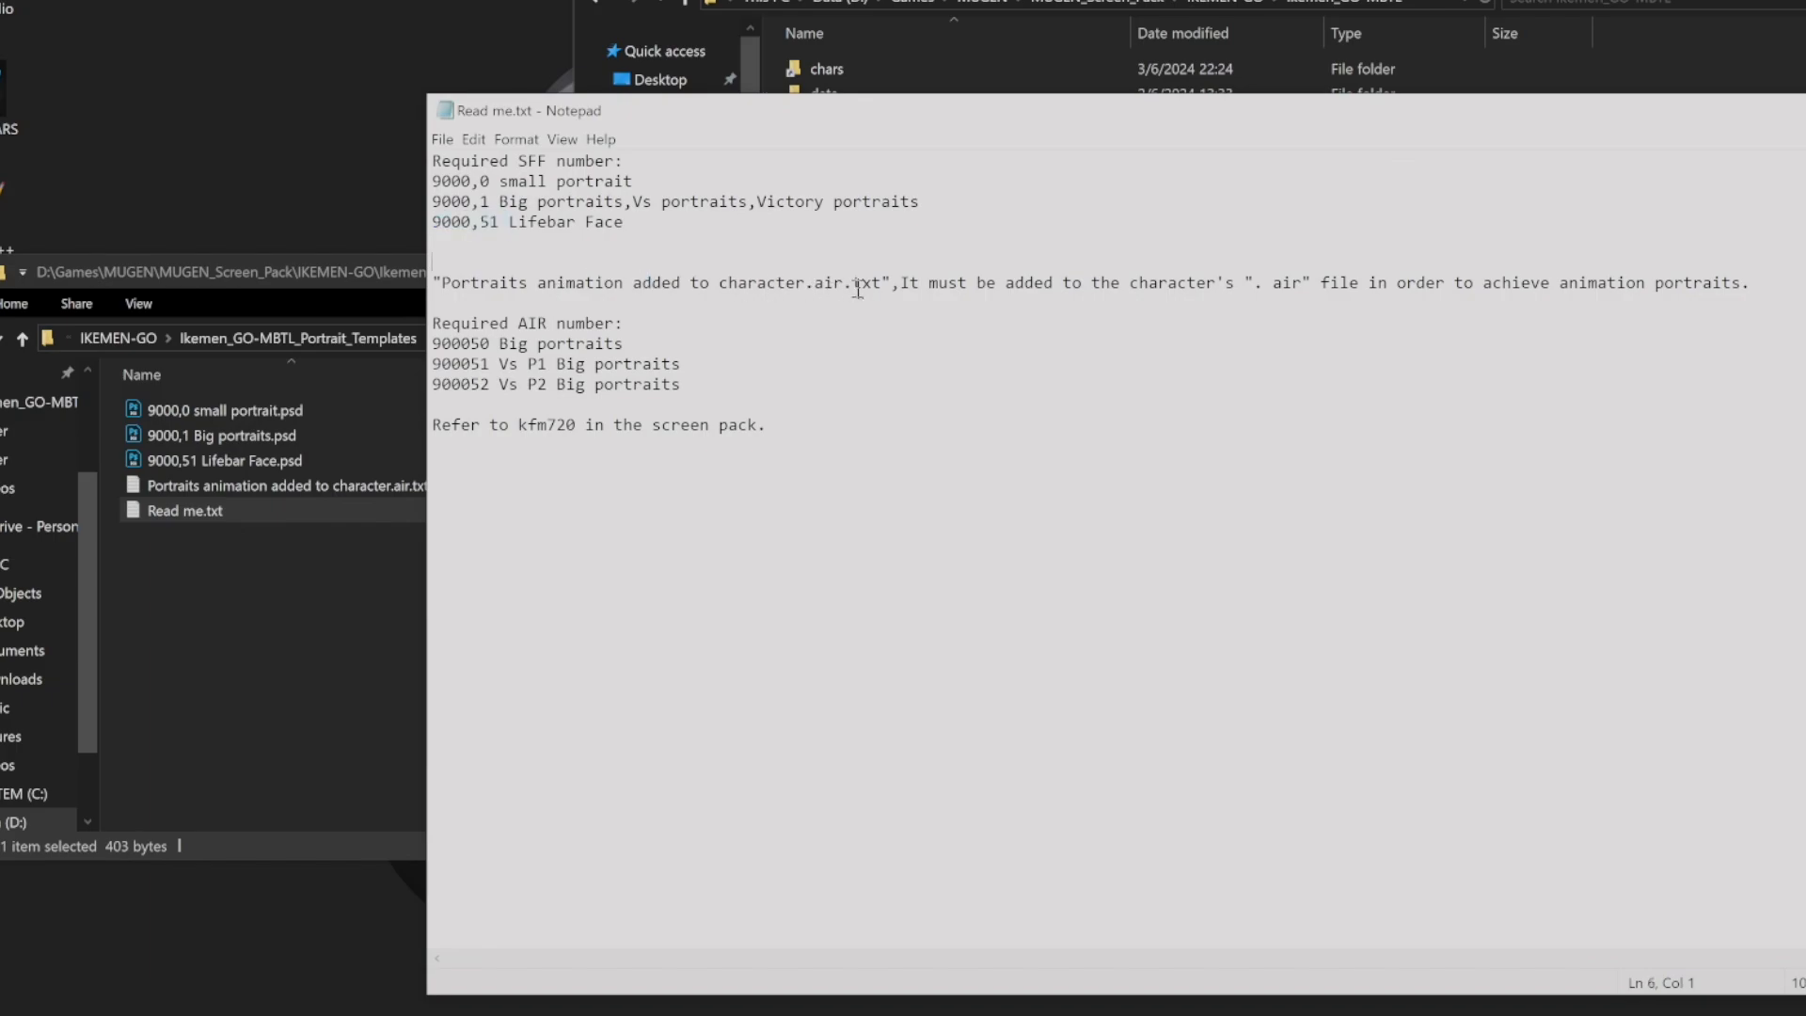
left_click_drag(1225, 283, 1784, 303)
left_click(648, 321)
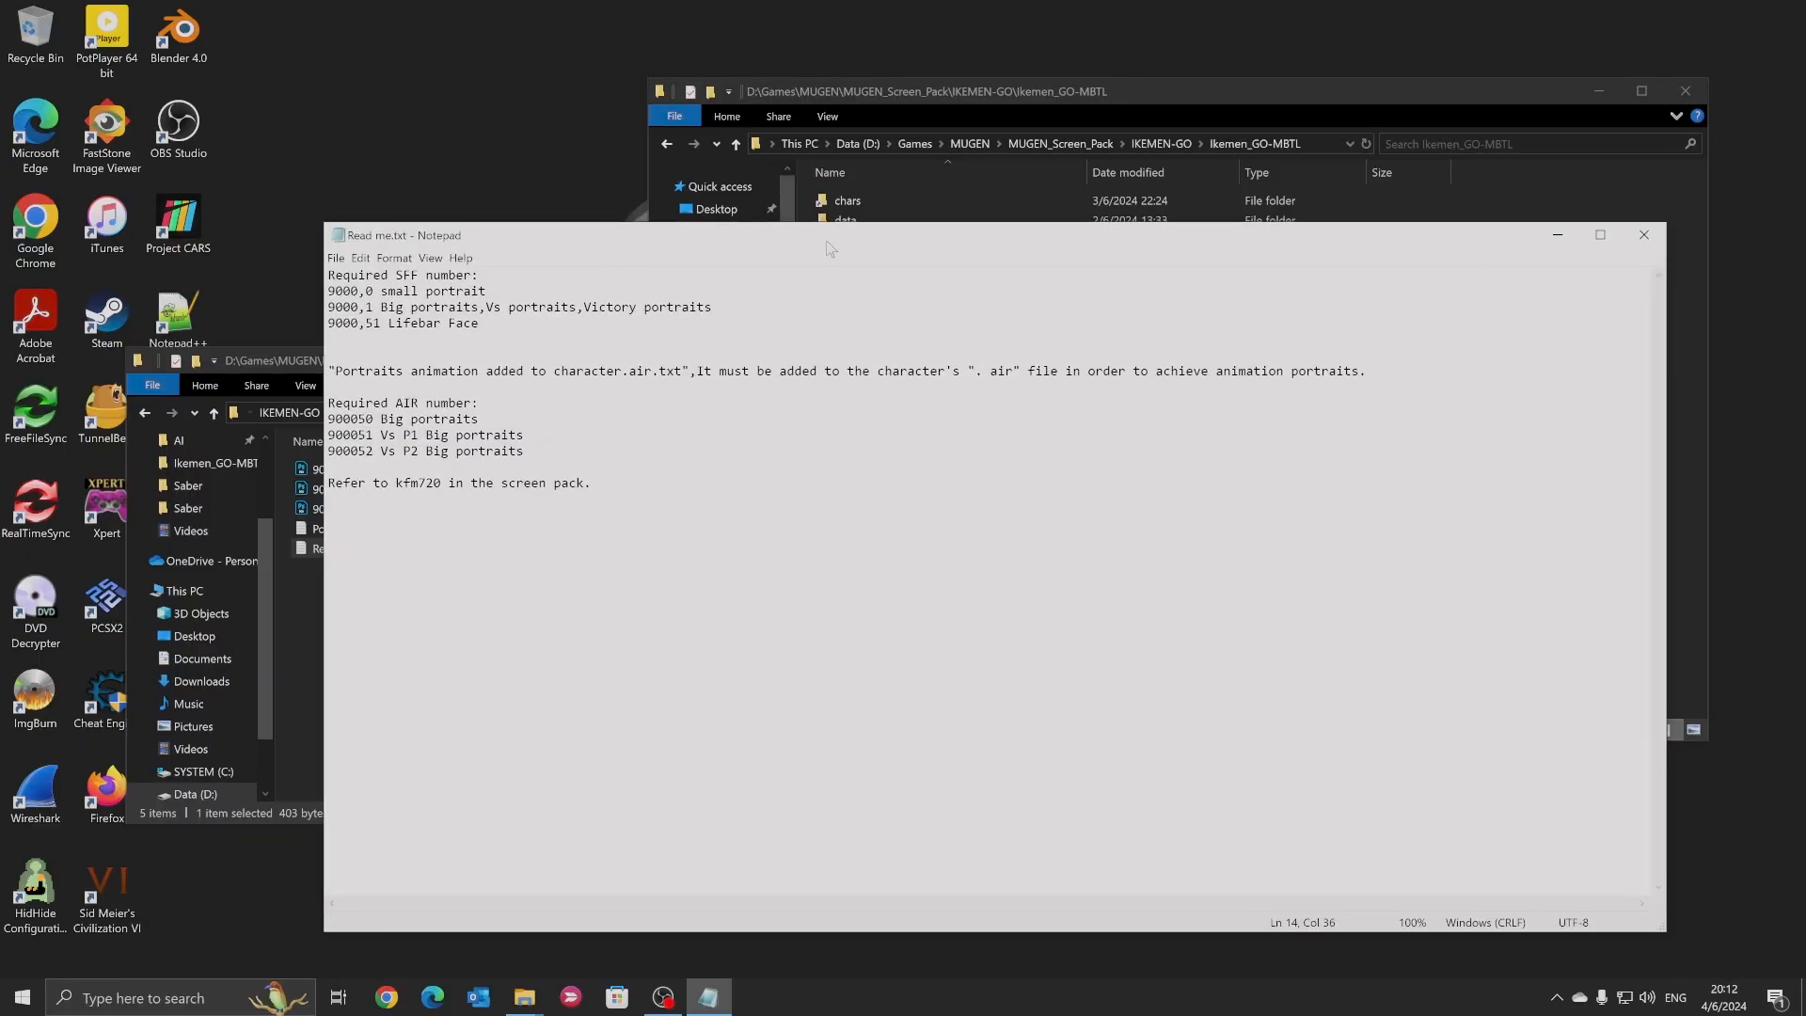
left_click(1644, 236)
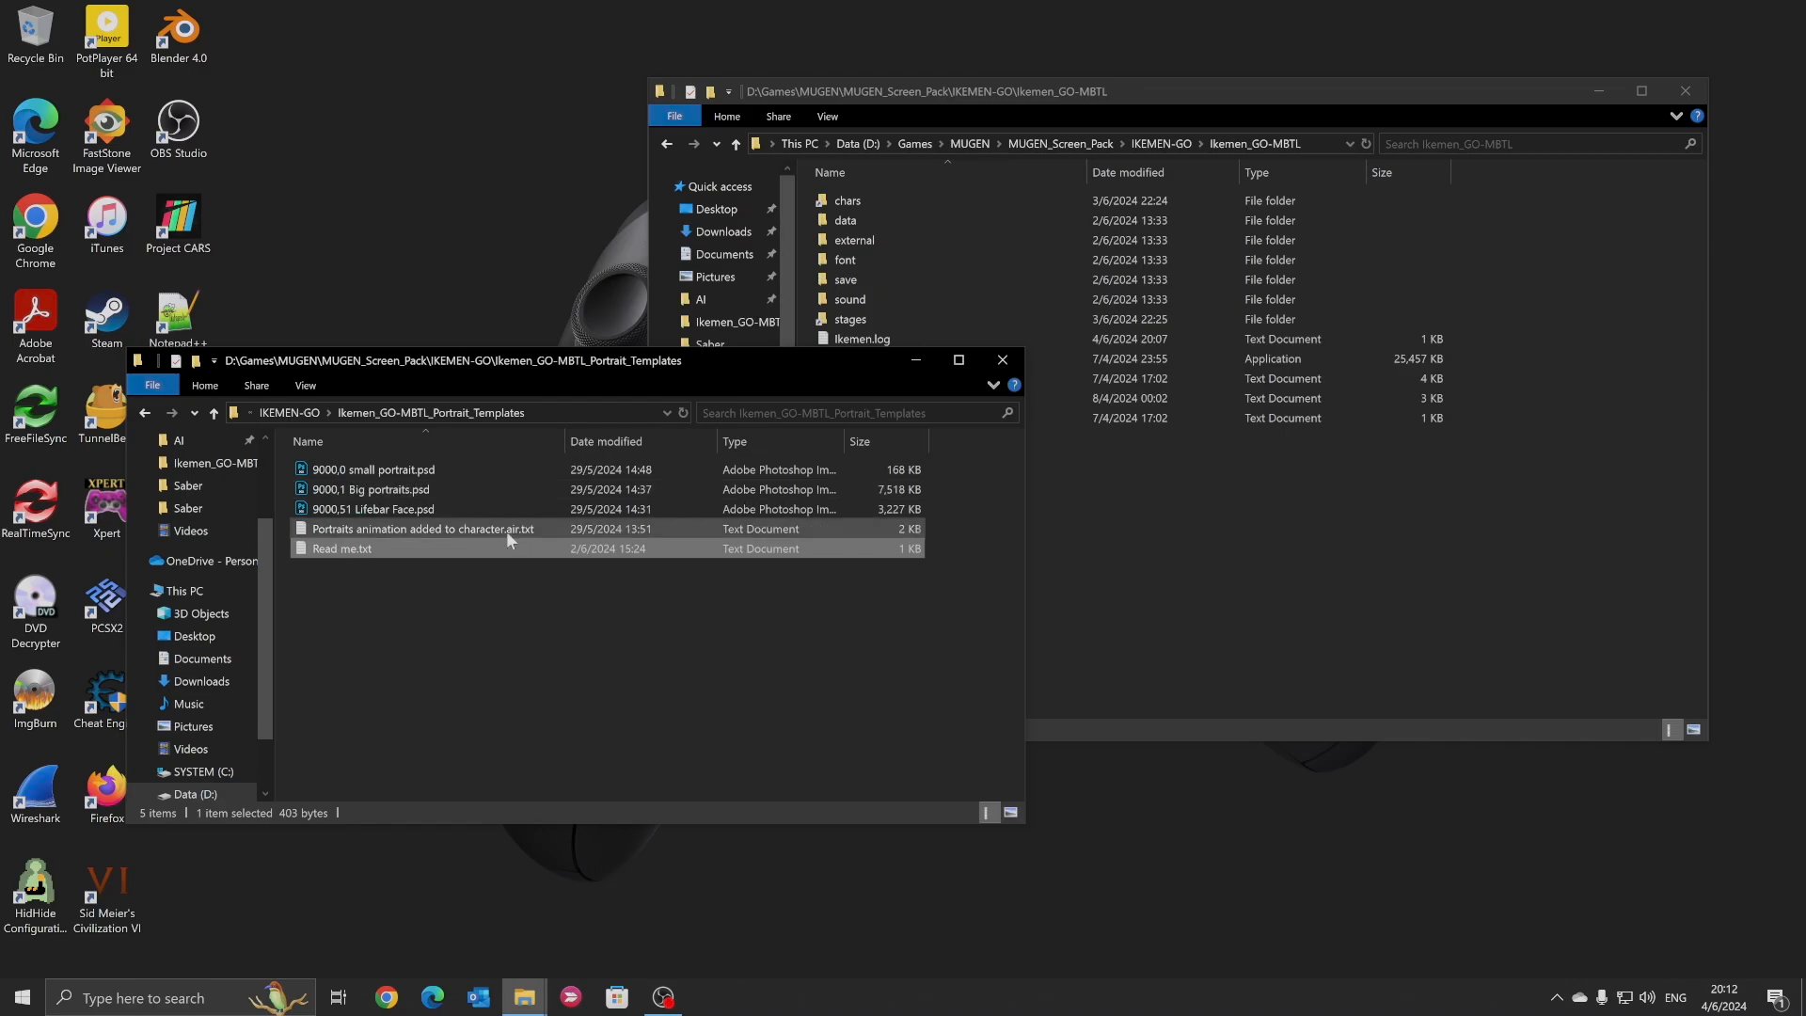
Look through the action blocks in "Portraits animation added to character.air.txt", select all its text, and close the file
left_click(506, 530)
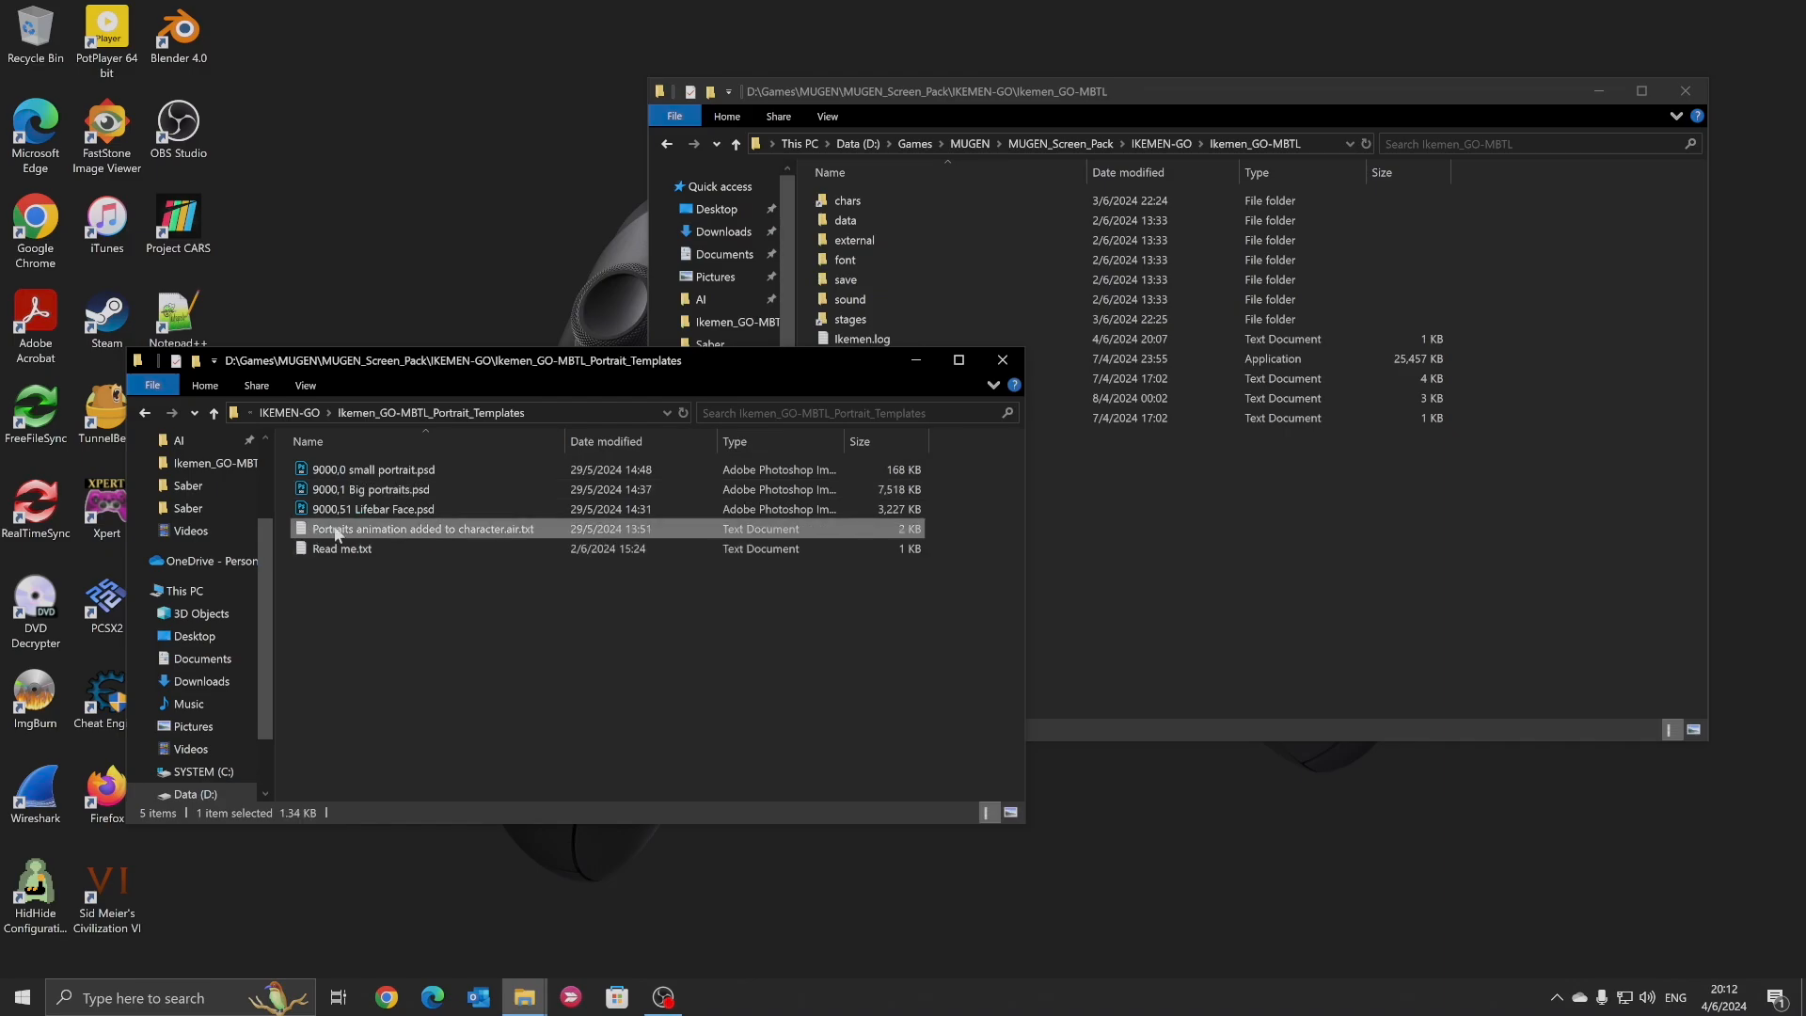
double_click(422, 529)
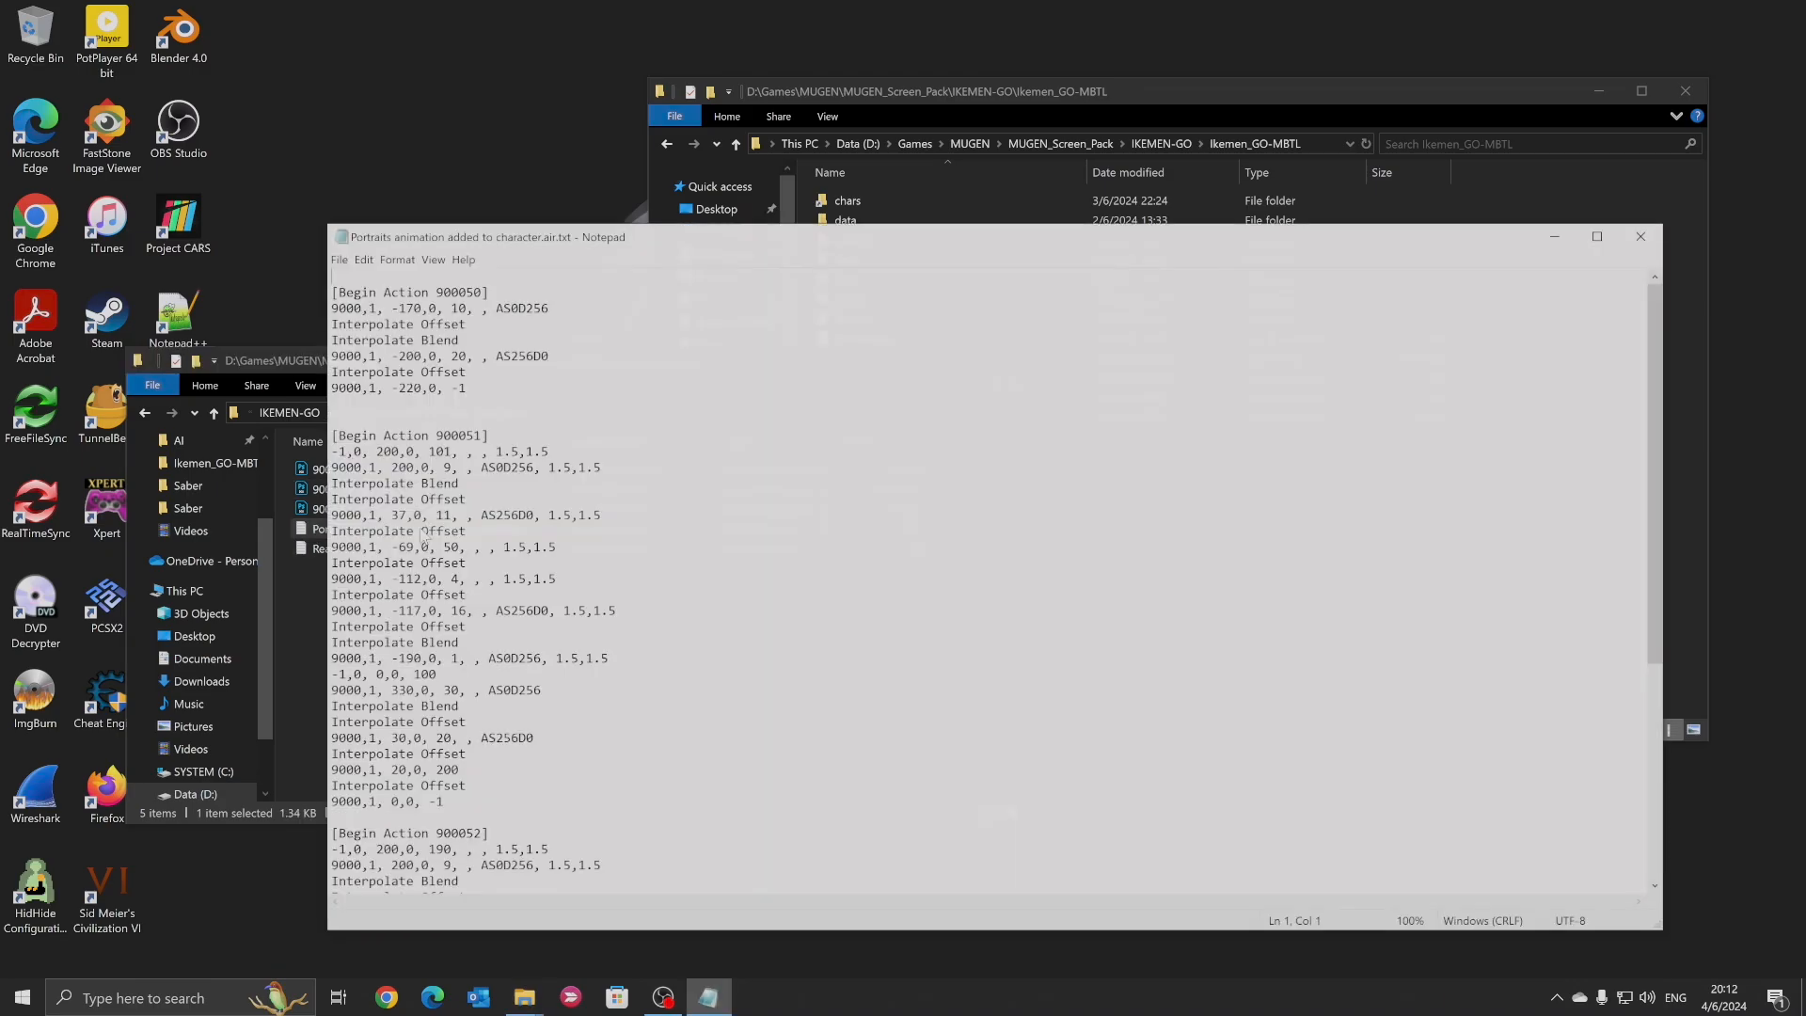
scroll(463, 580, "down", 6)
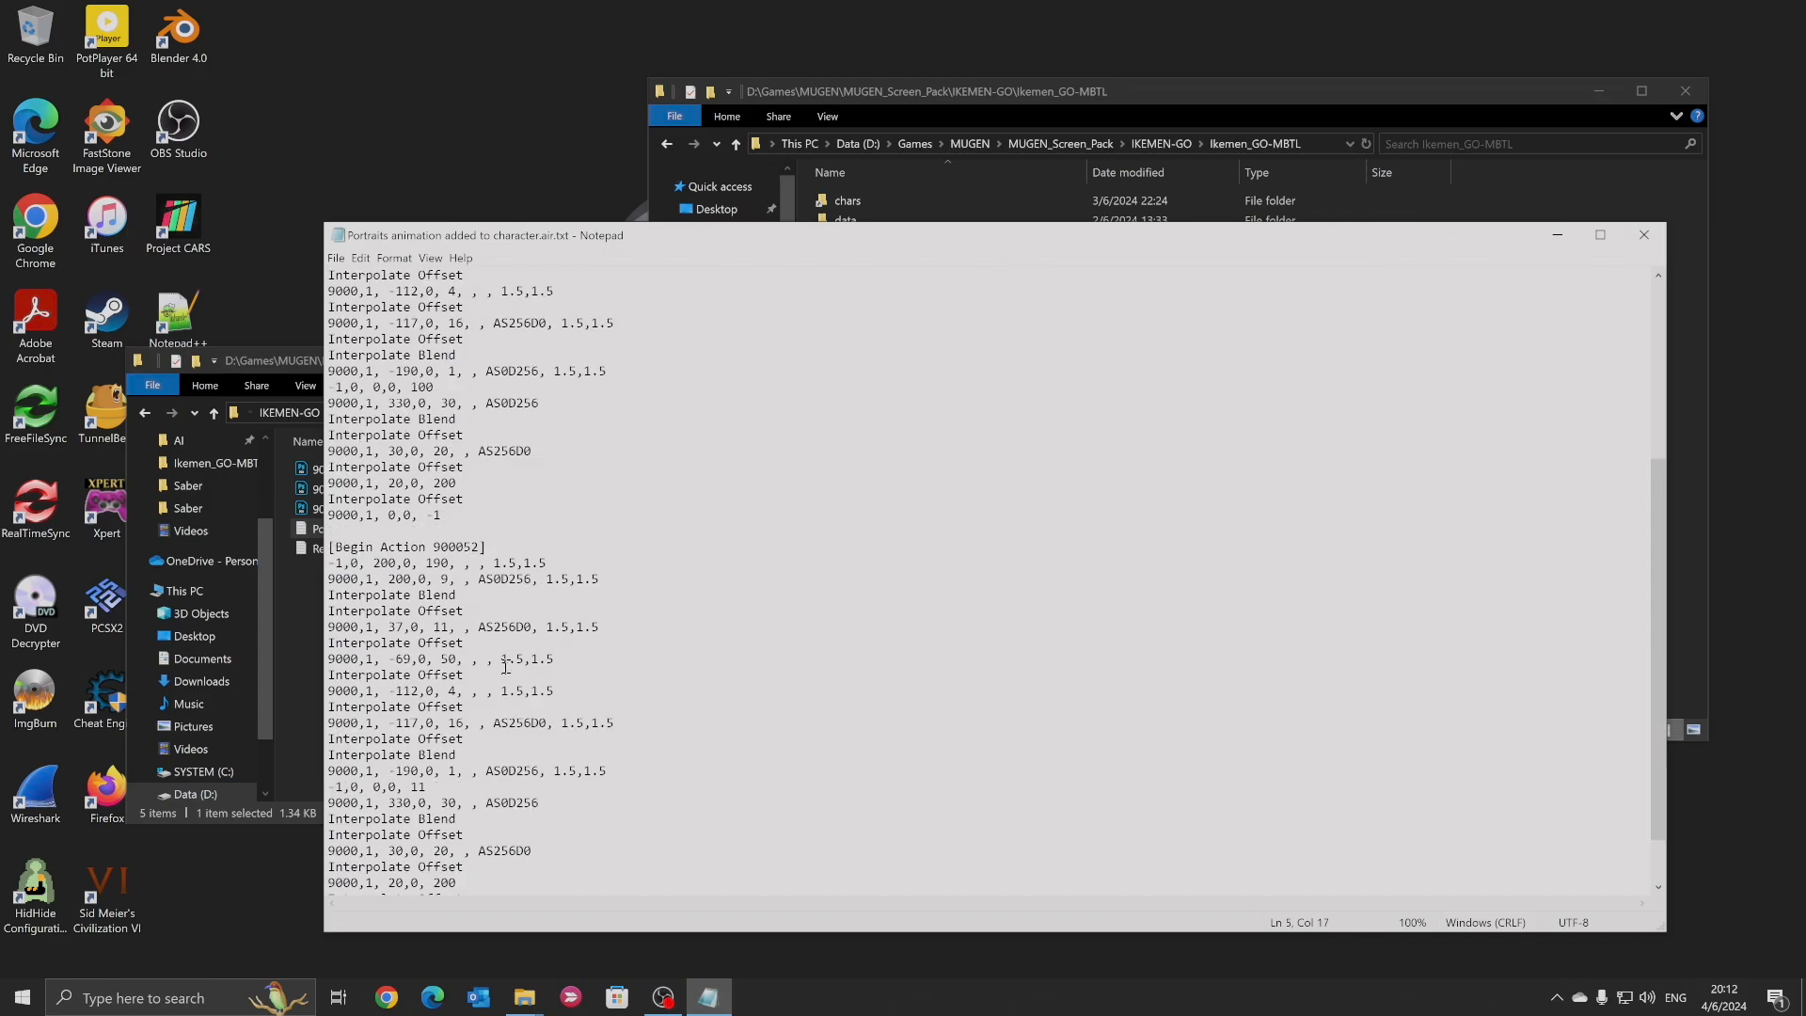
scroll(506, 666, "up", 6)
key("ctrl+a")
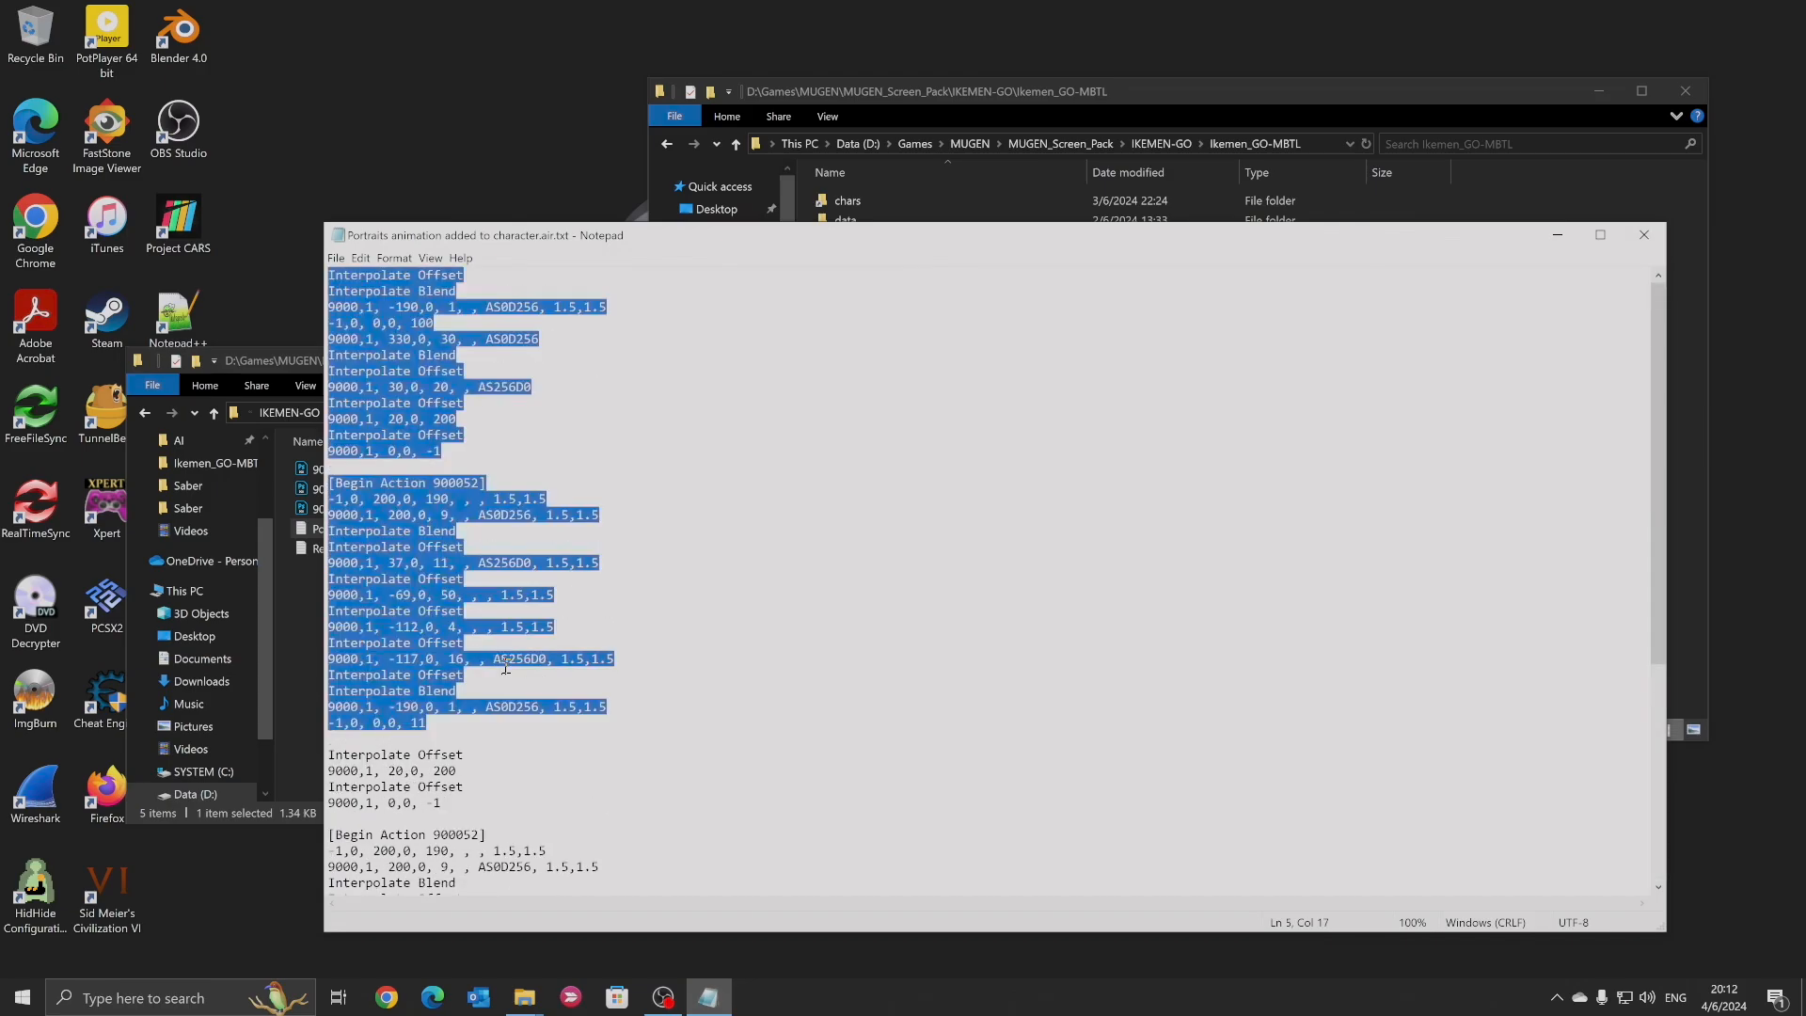
left_click(1643, 234)
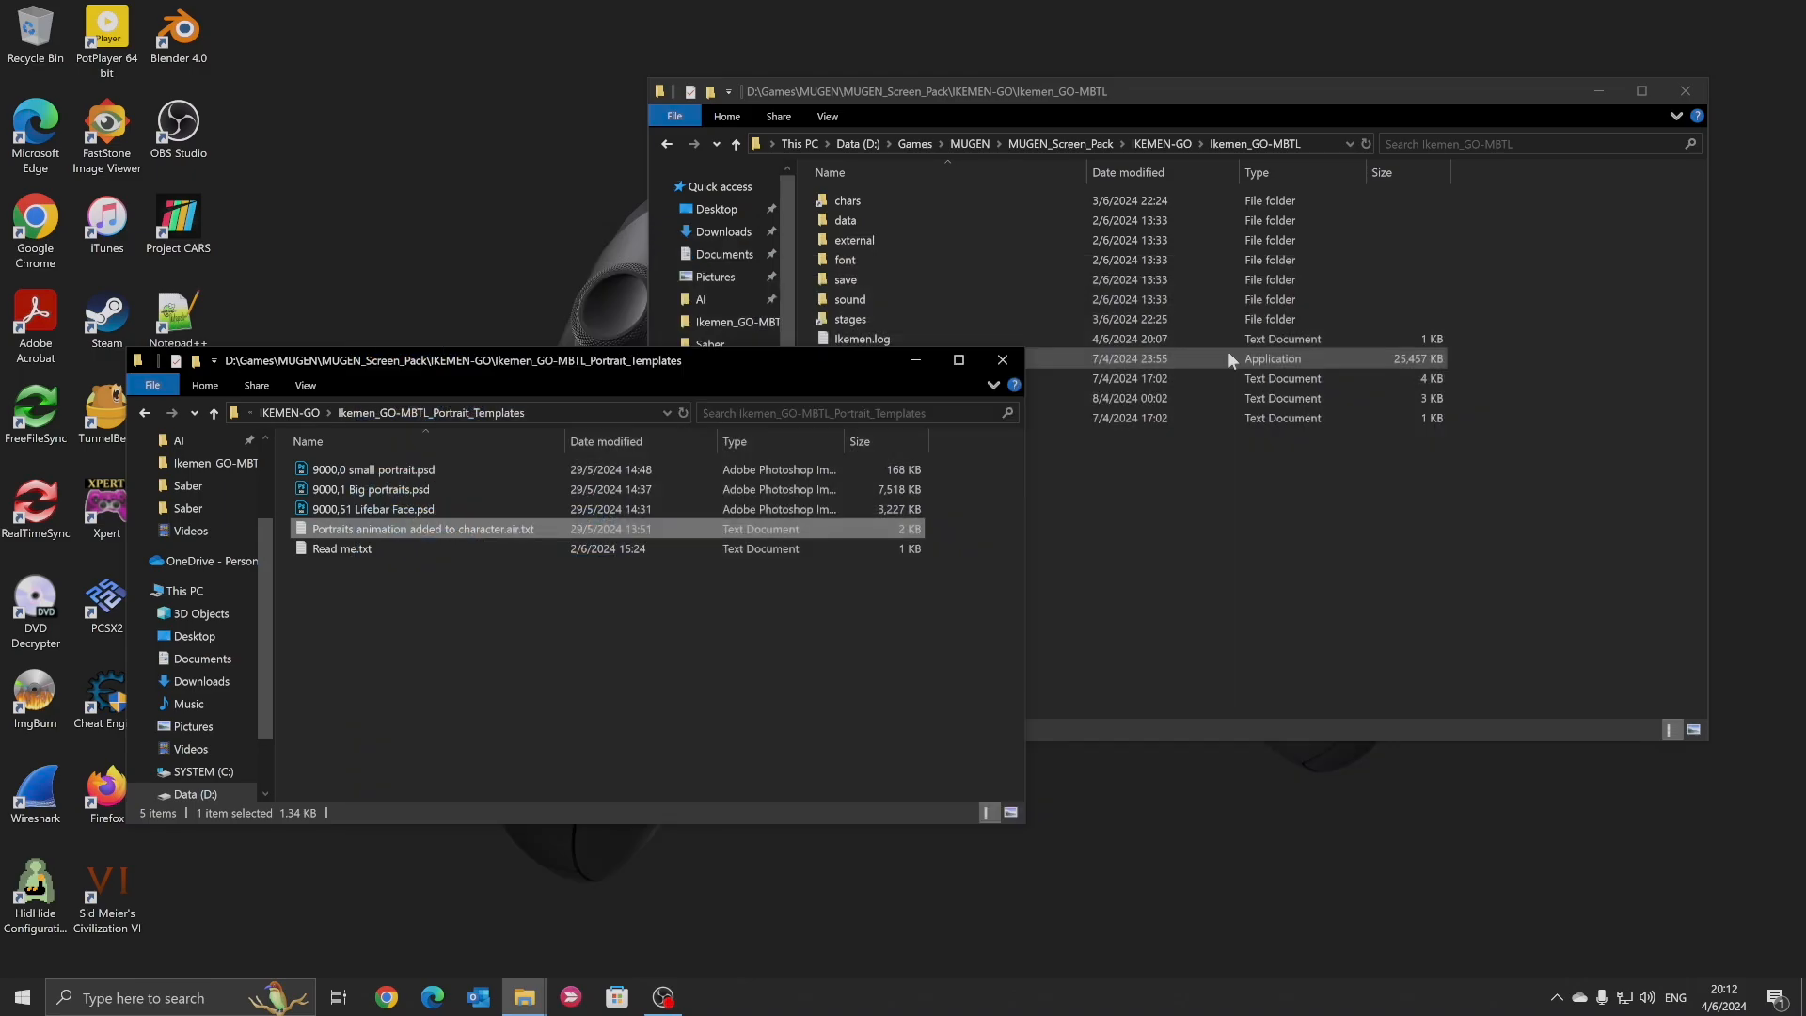
Open Akiha.air from the chars\IKEMEN\Akiha_TL folder for editing in Notepad++
double_click(872, 200)
left_click(894, 299)
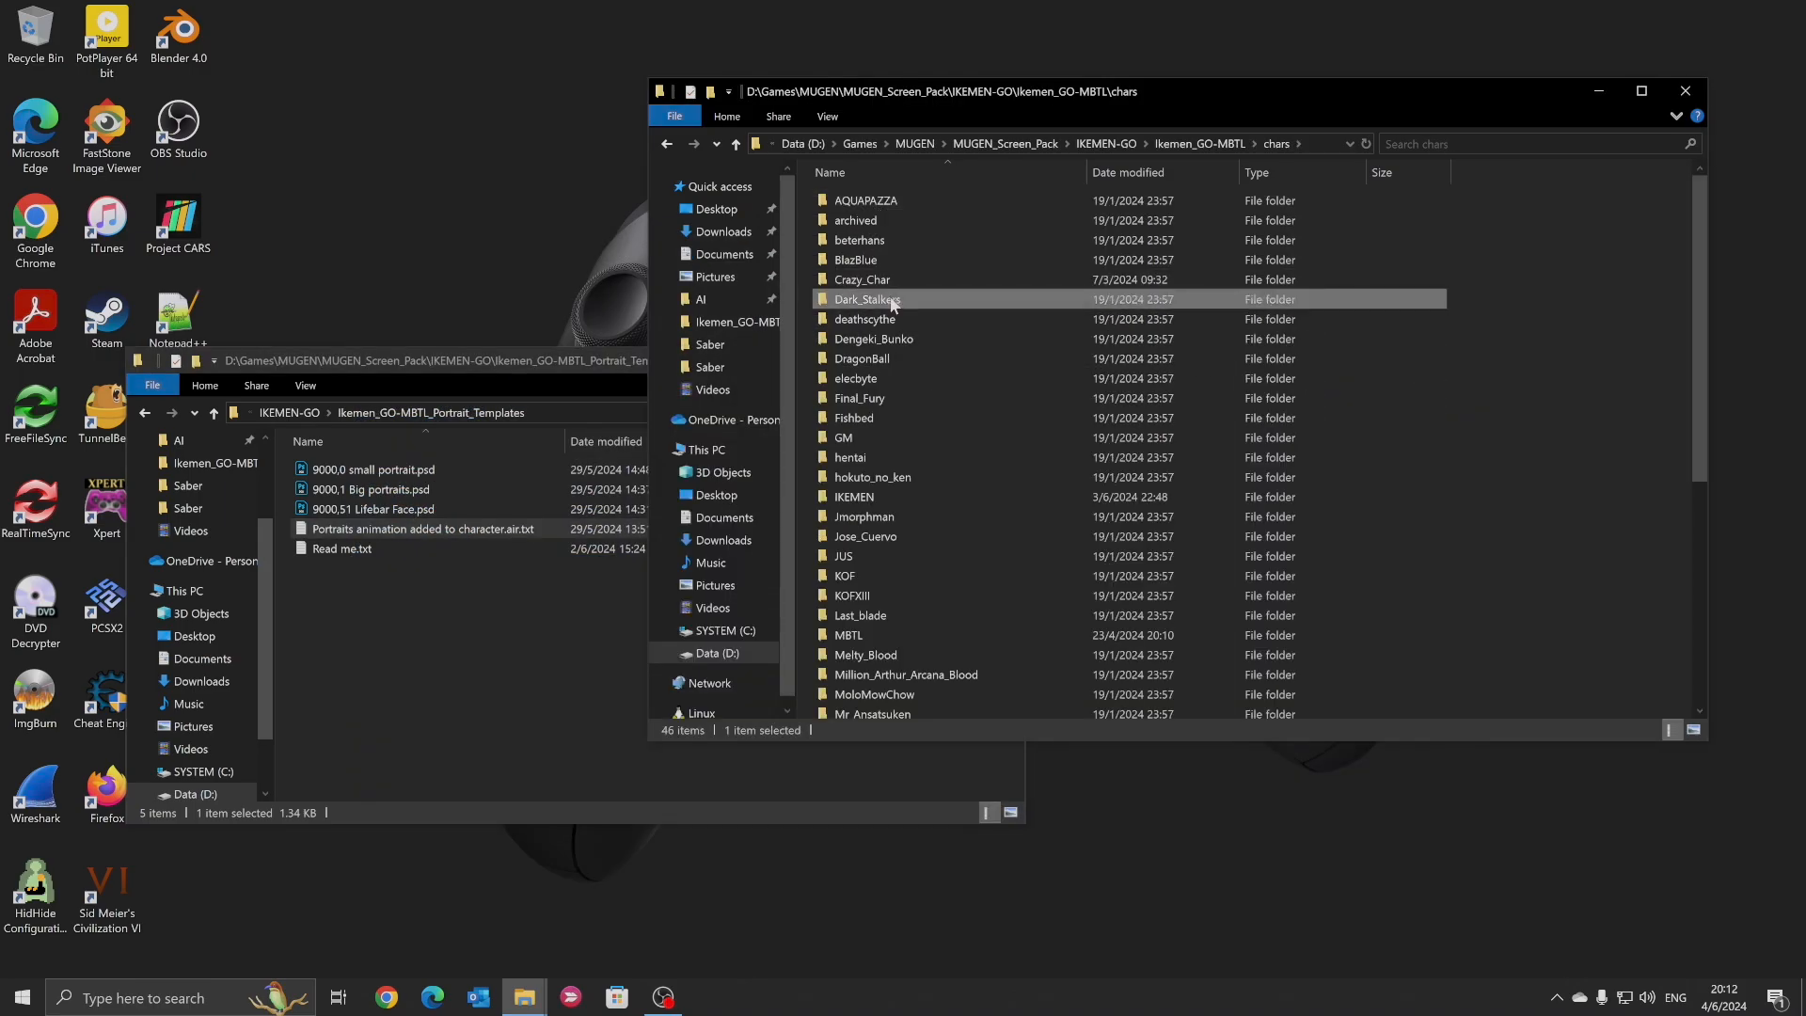
left_click(856, 496)
double_click(883, 497)
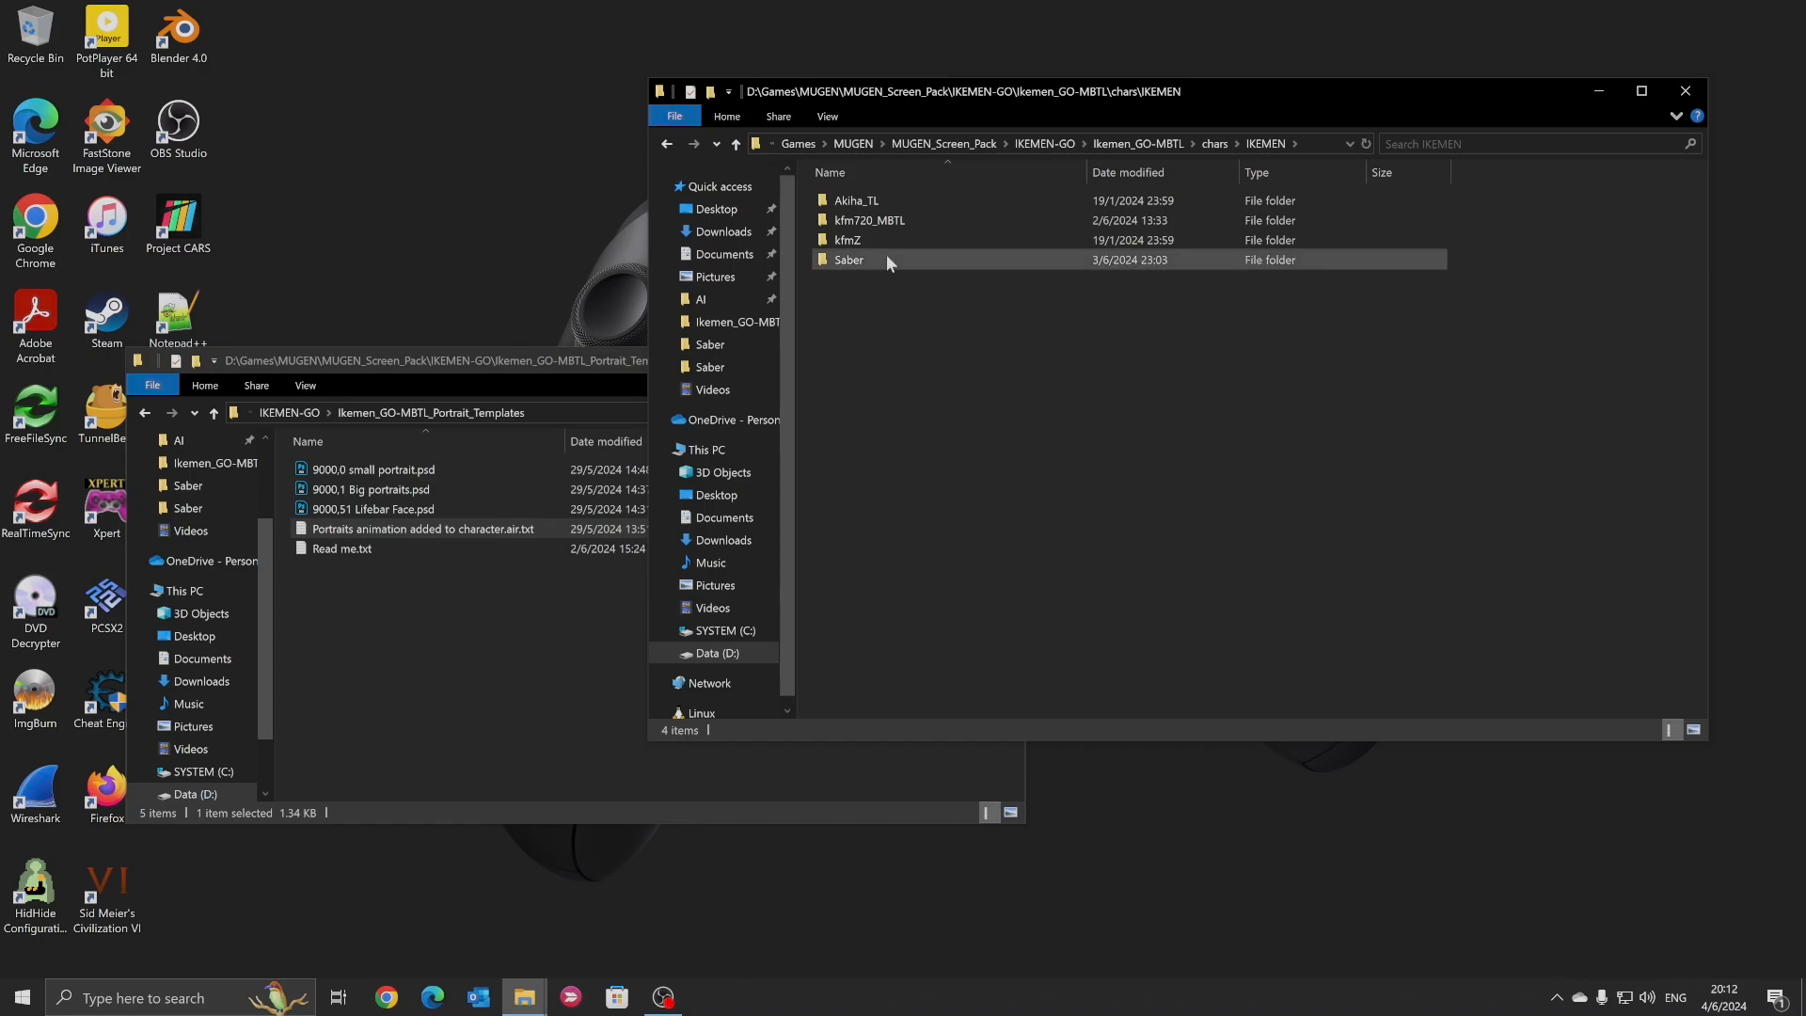
double_click(889, 200)
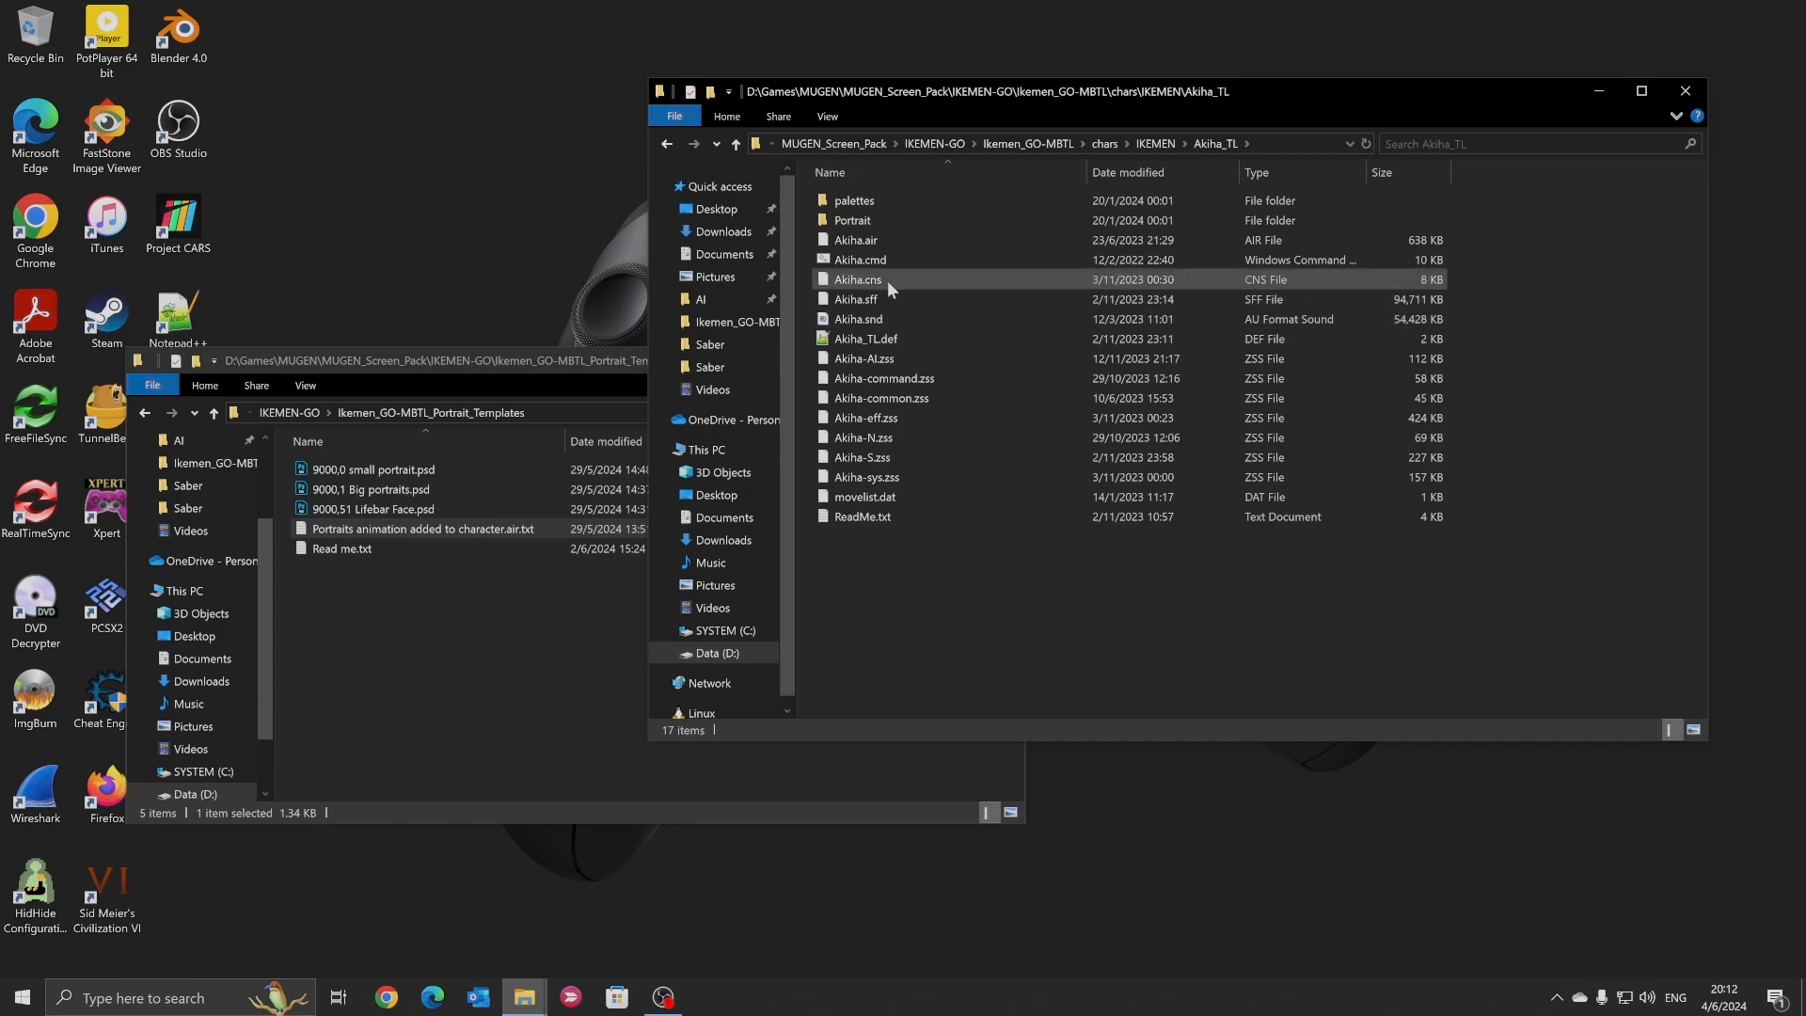
right_click(882, 239)
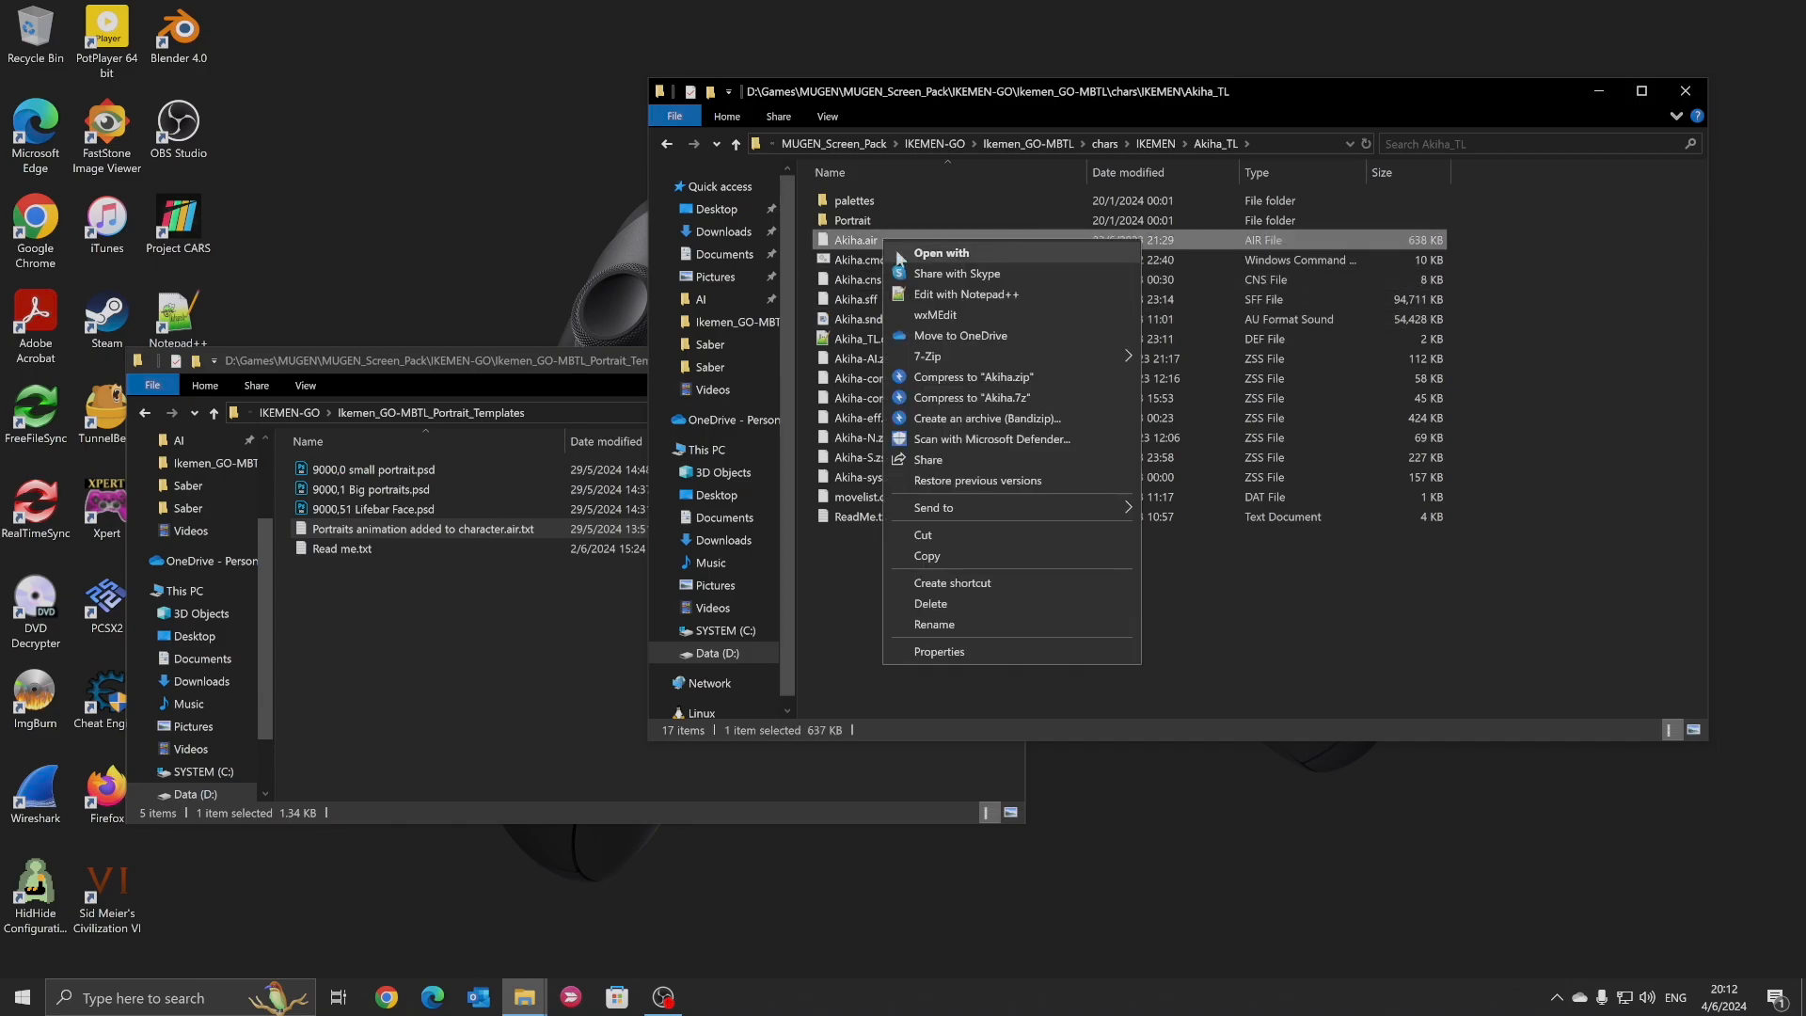
left_click(936, 295)
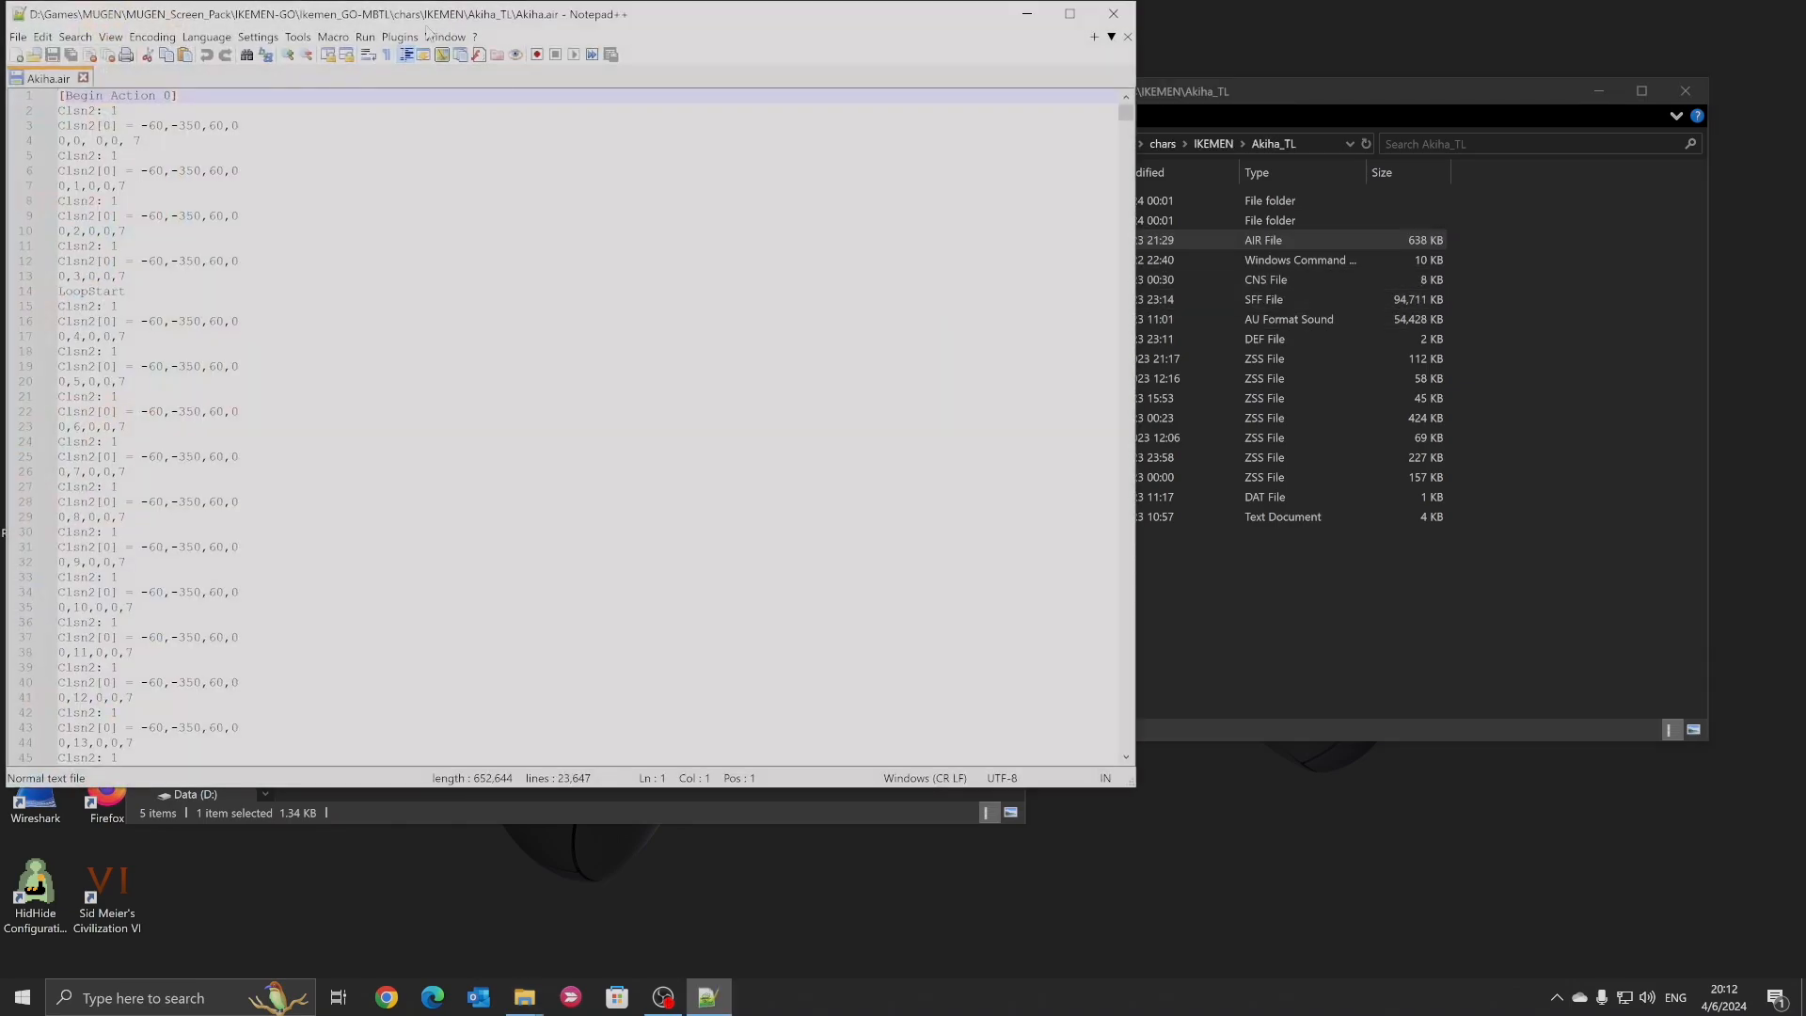
Add the comment line ";------ For MBTL ScreenPack" a few lines below Action 9999 at the end of Akiha.air
left_click_drag(436, 20, 787, 62)
left_click_drag(1479, 159, 1481, 796)
left_click(1064, 629)
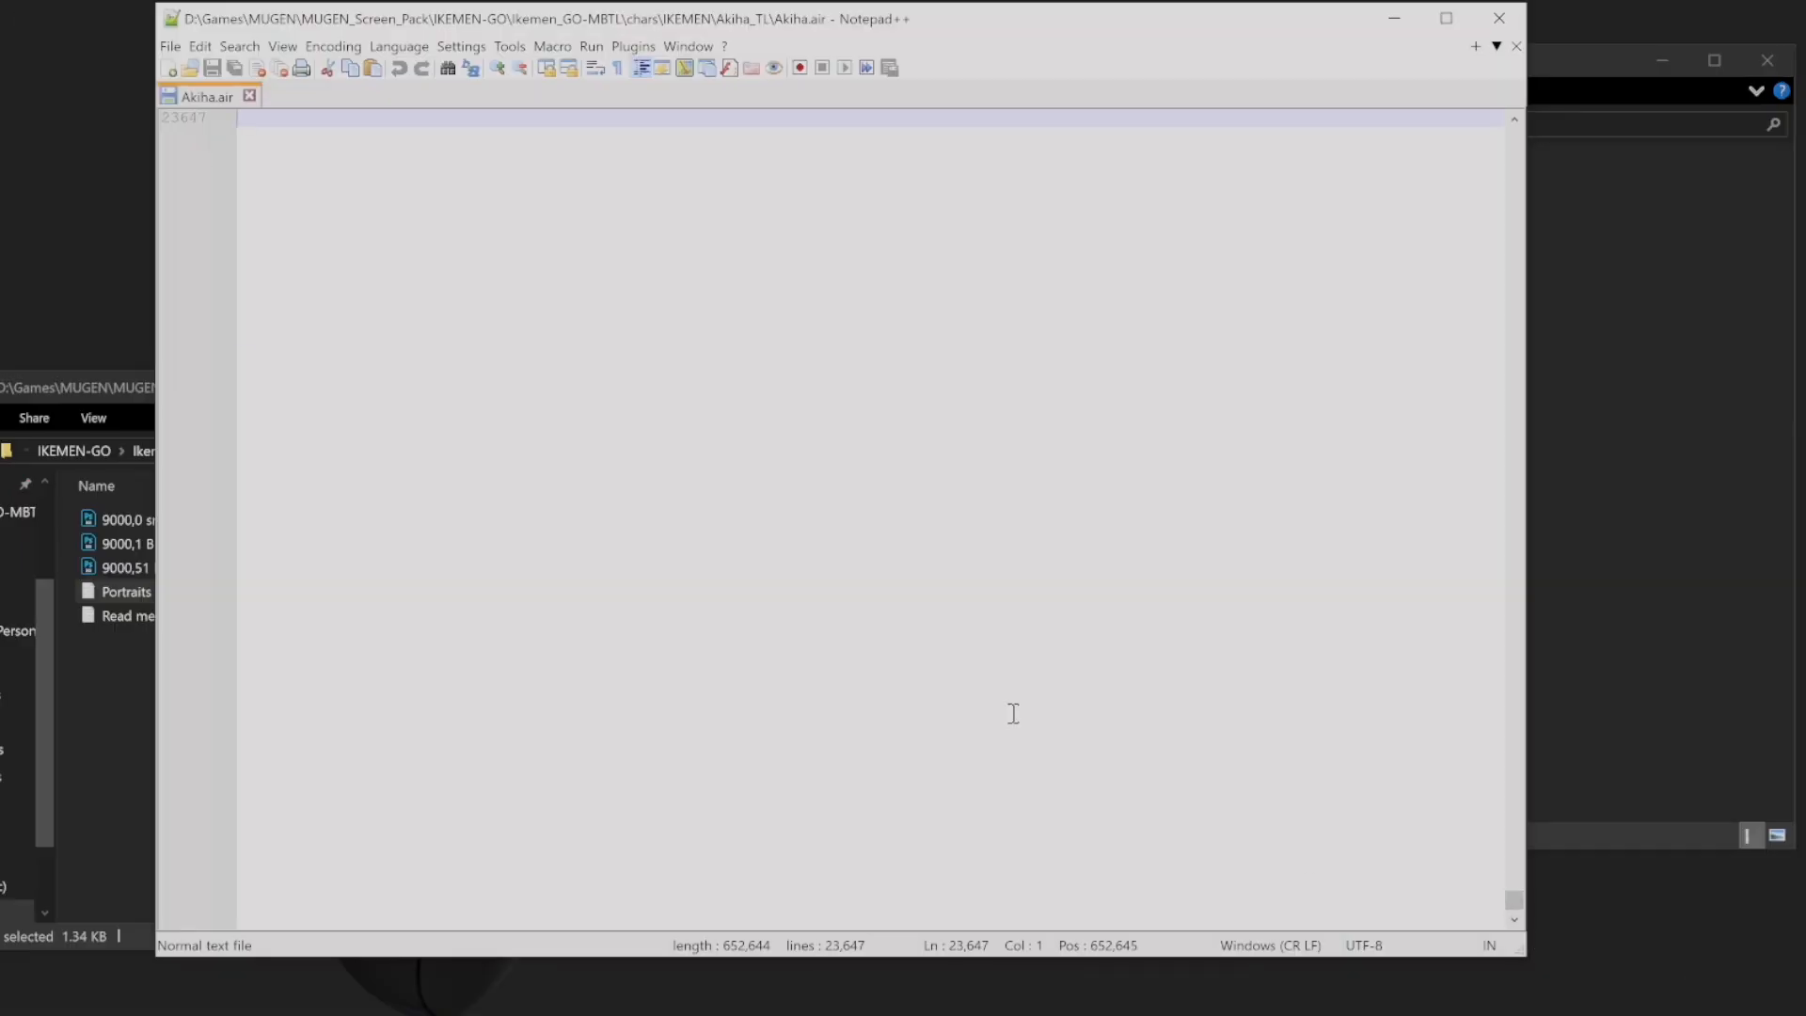
scroll(1013, 713, "up", 7)
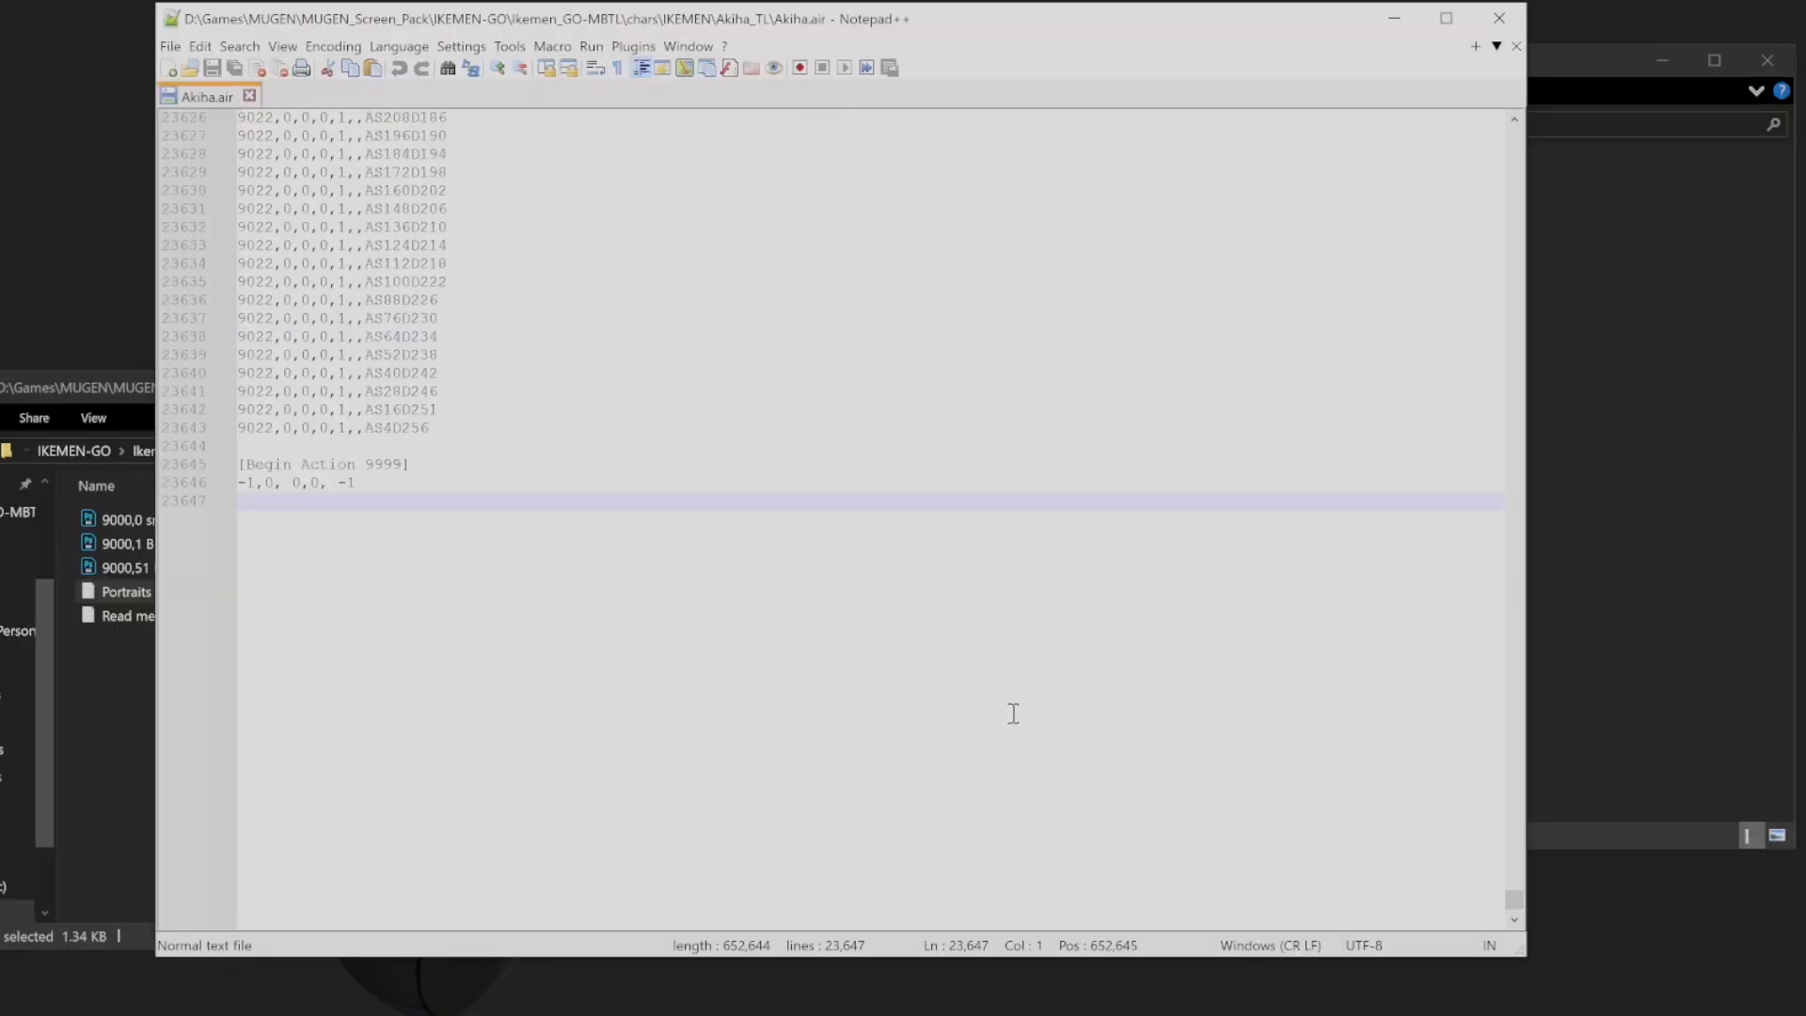
key("Return")
key("Return")
key("Return")
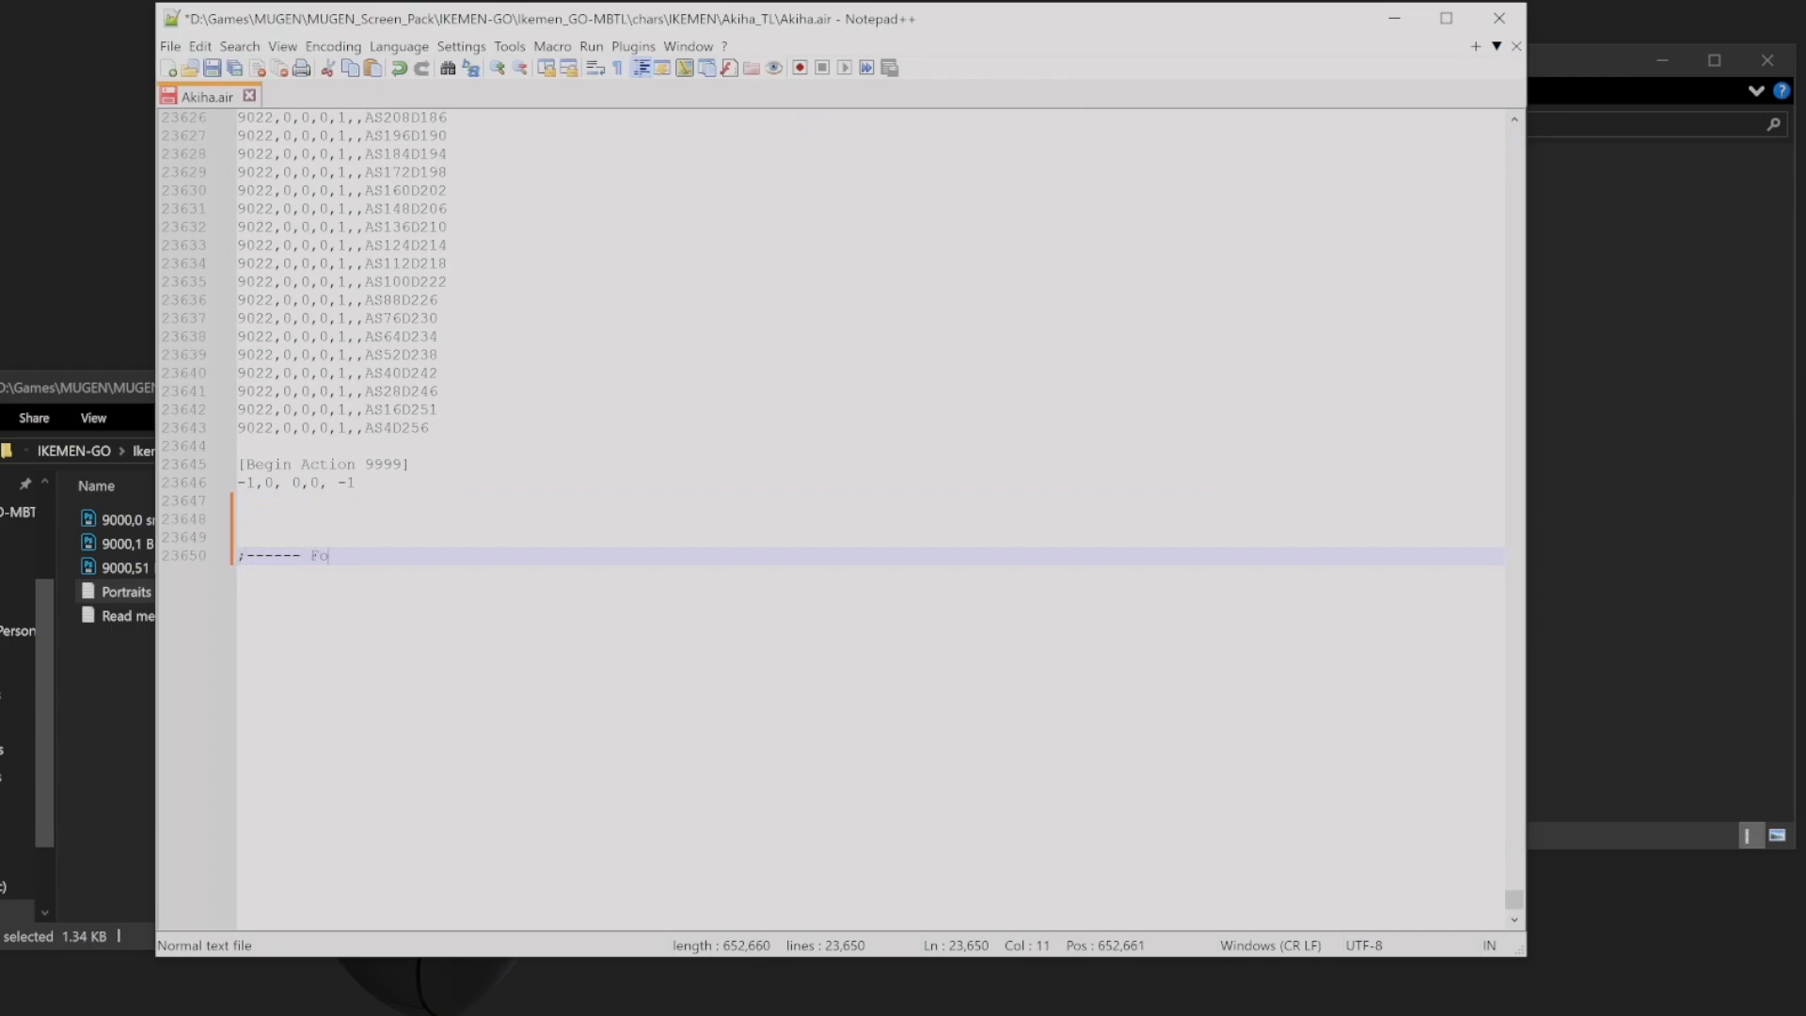
type("ScreenPack")
key("Return")
Paste the copied portrait animation blocks below the ScreenPack comment, save Akiha.air and close the editor
key("ctrl+v")
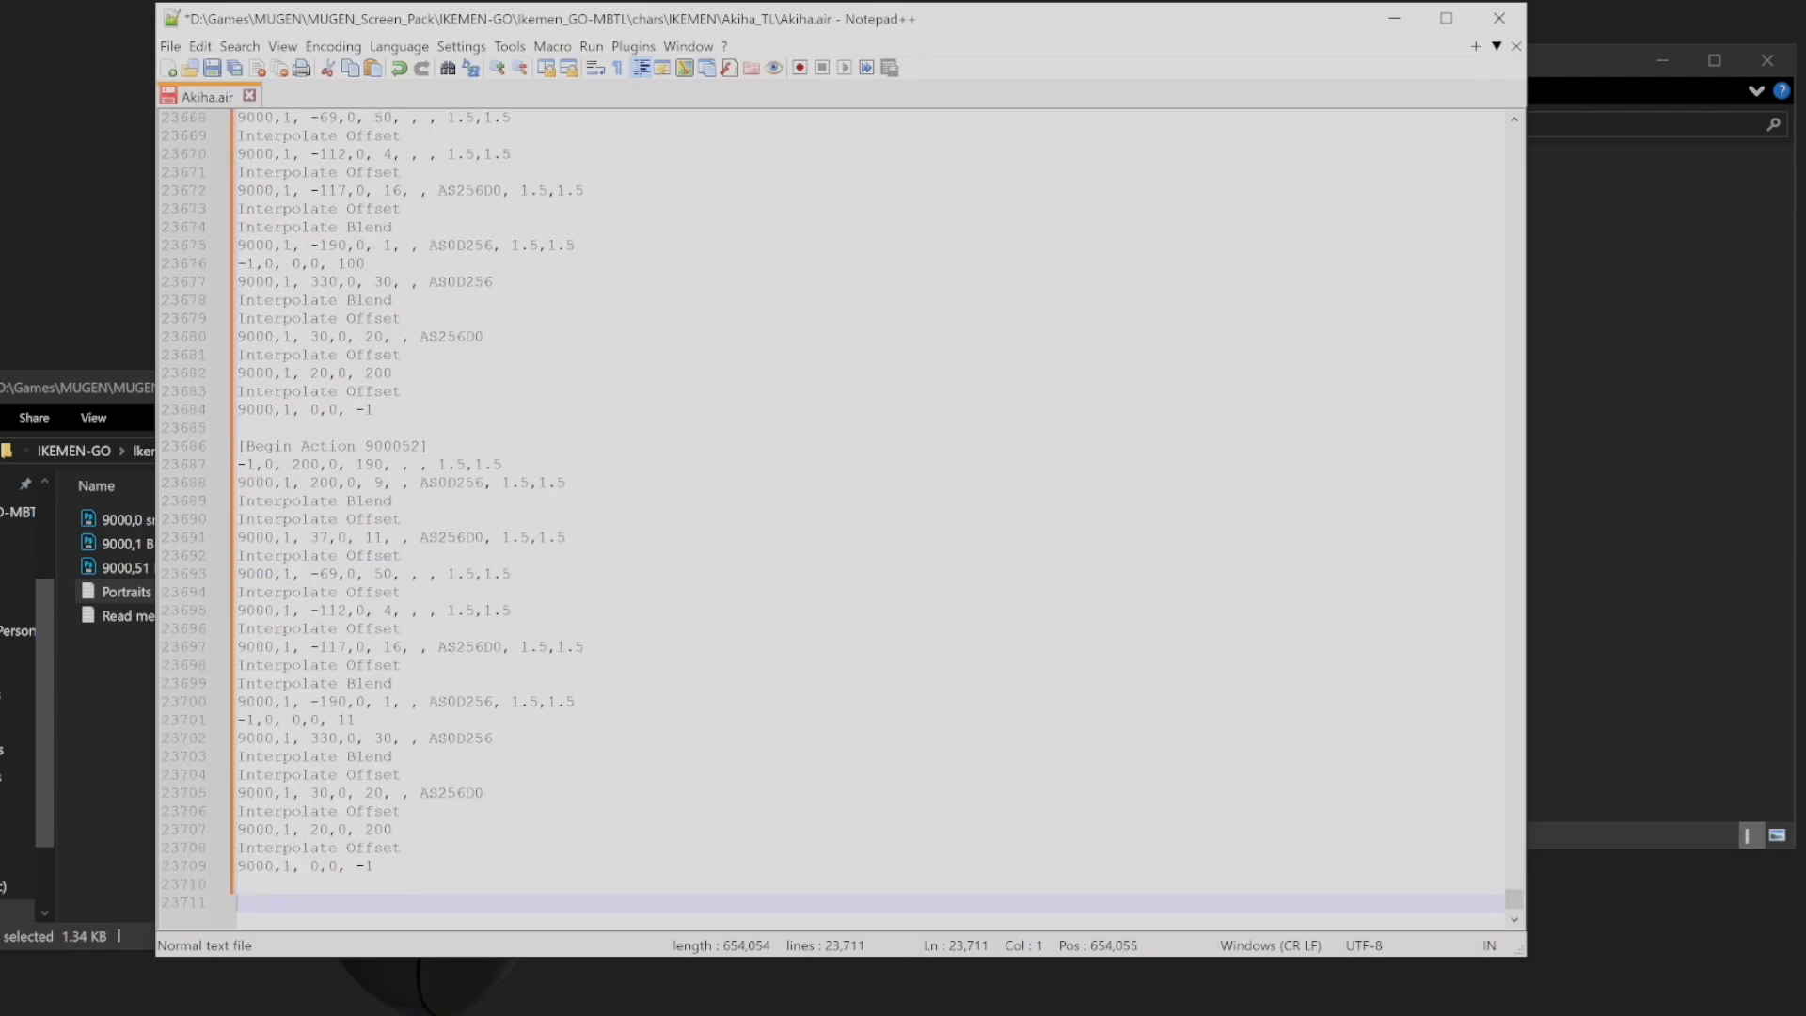
scroll(632, 635, "up", 14)
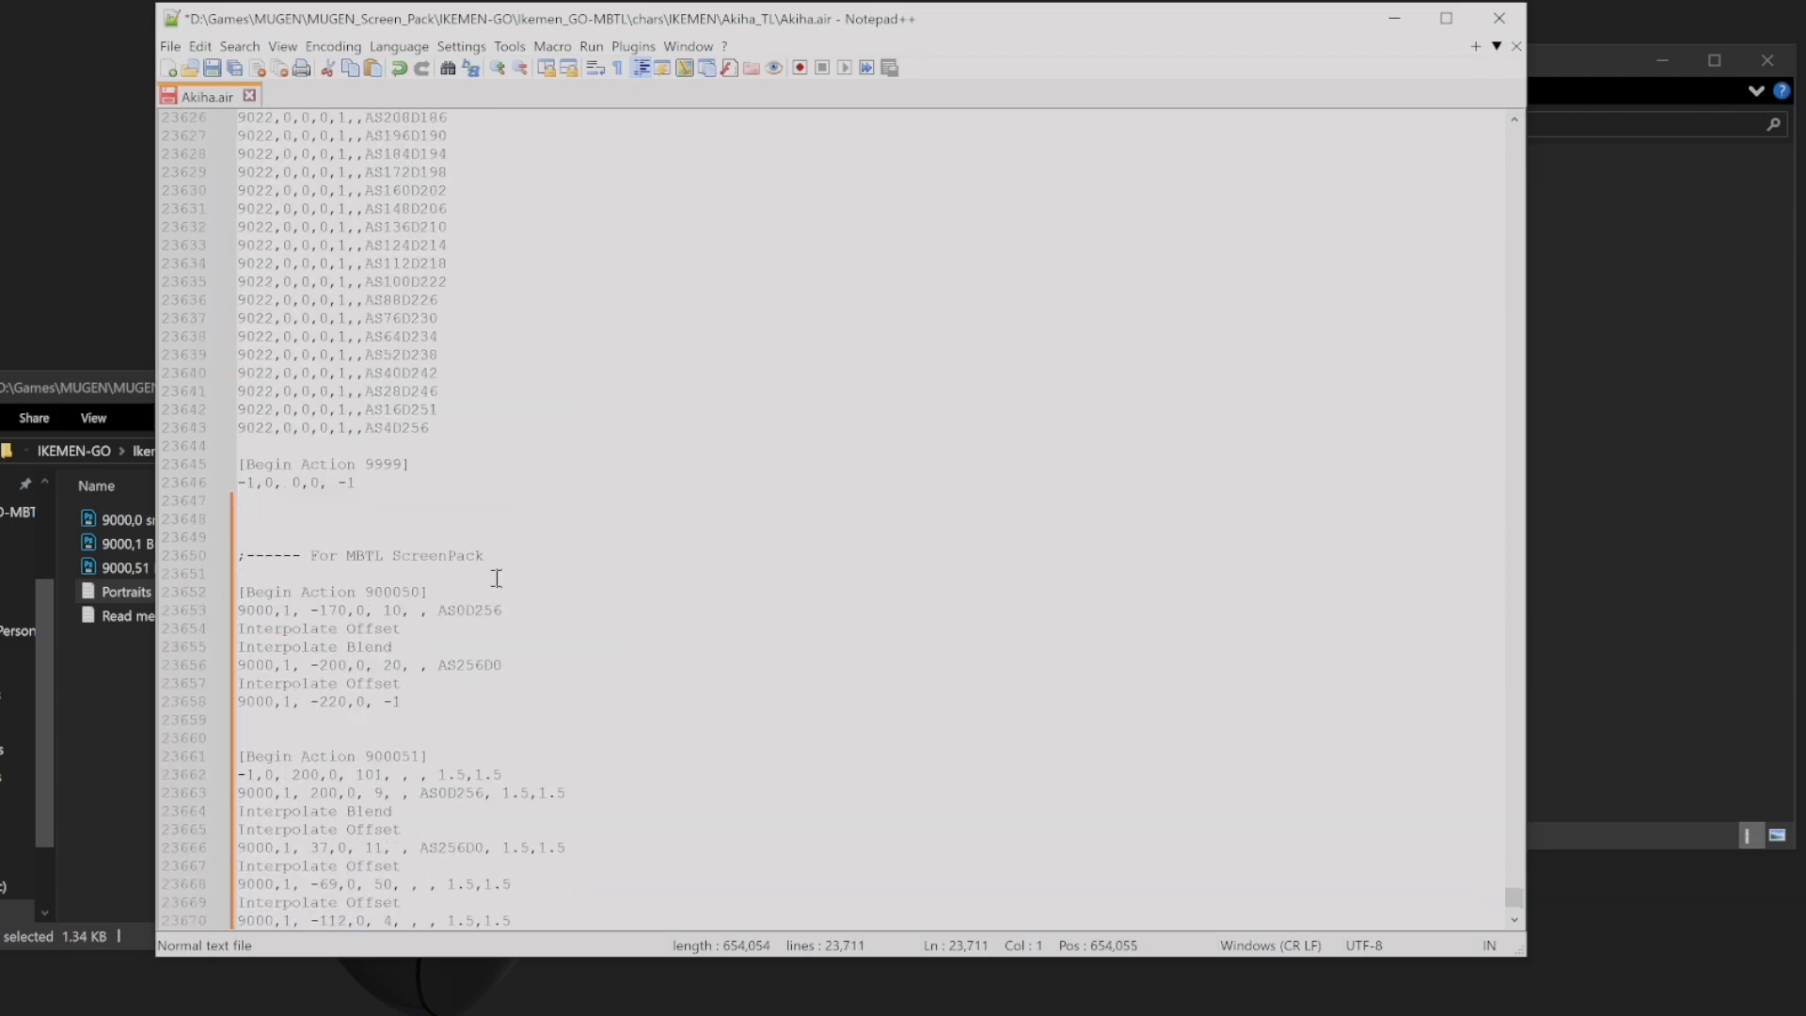
left_click(485, 554)
left_click(214, 75)
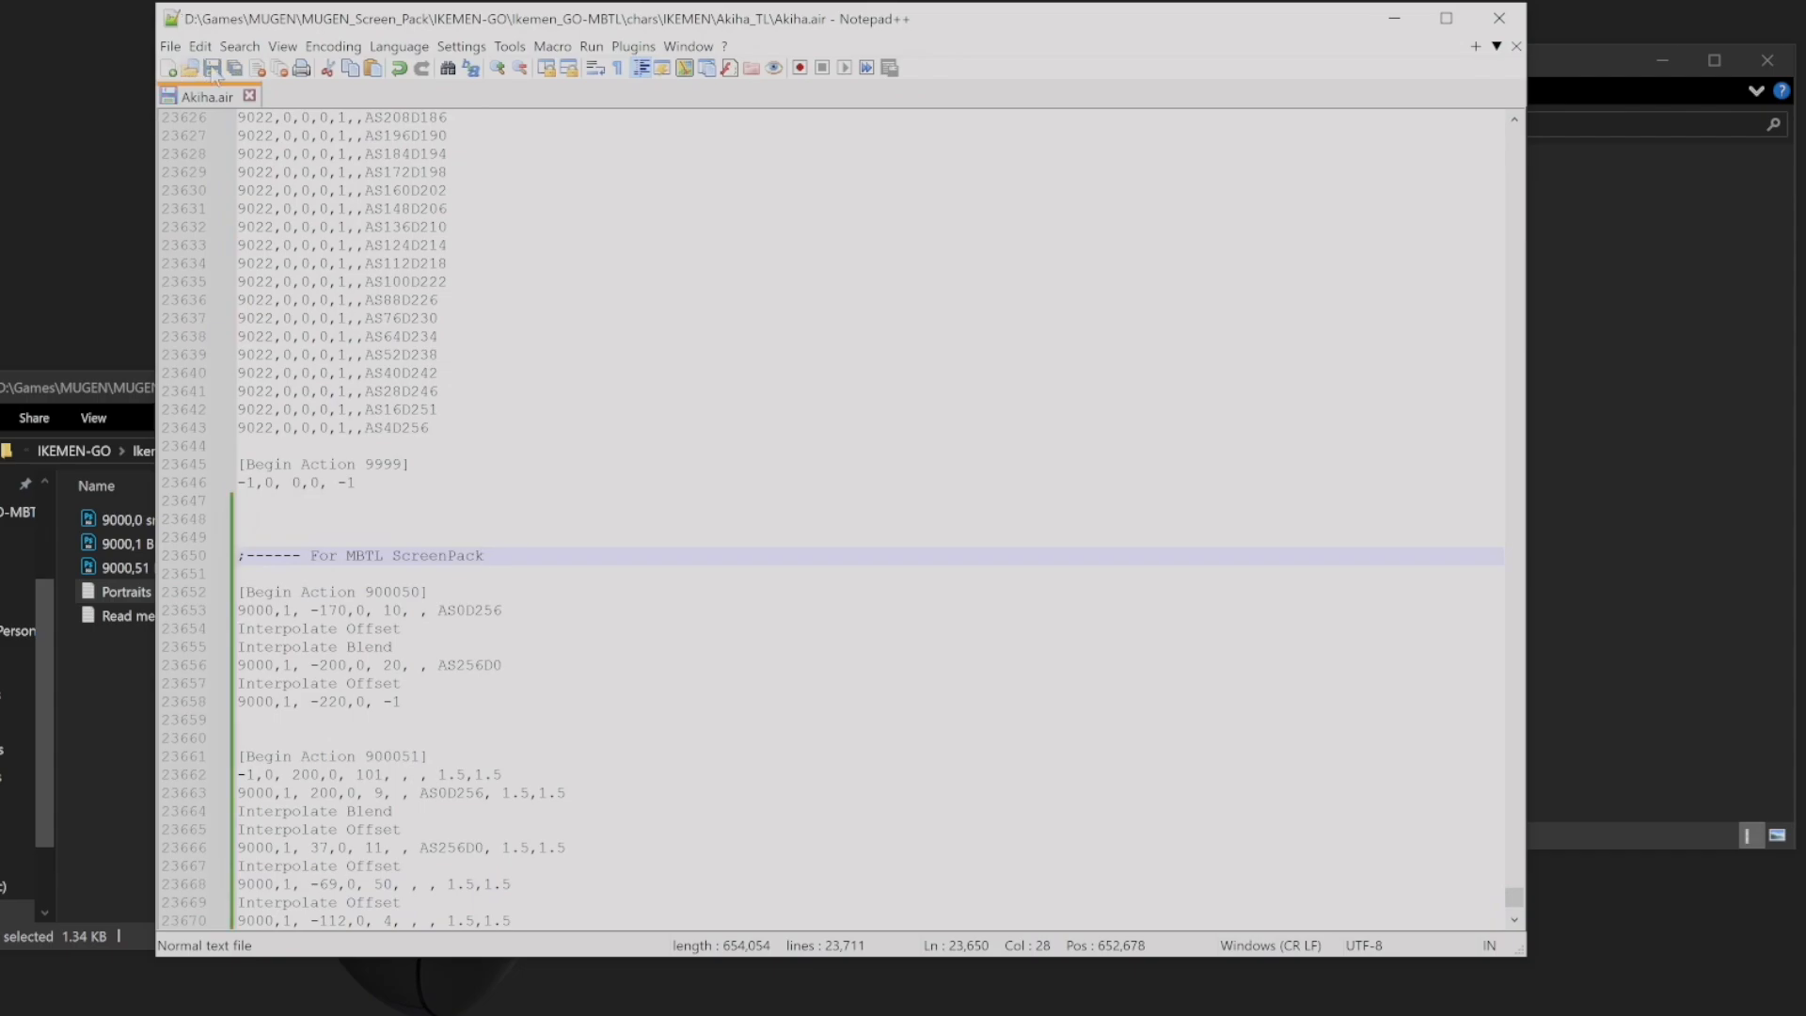
left_click(249, 96)
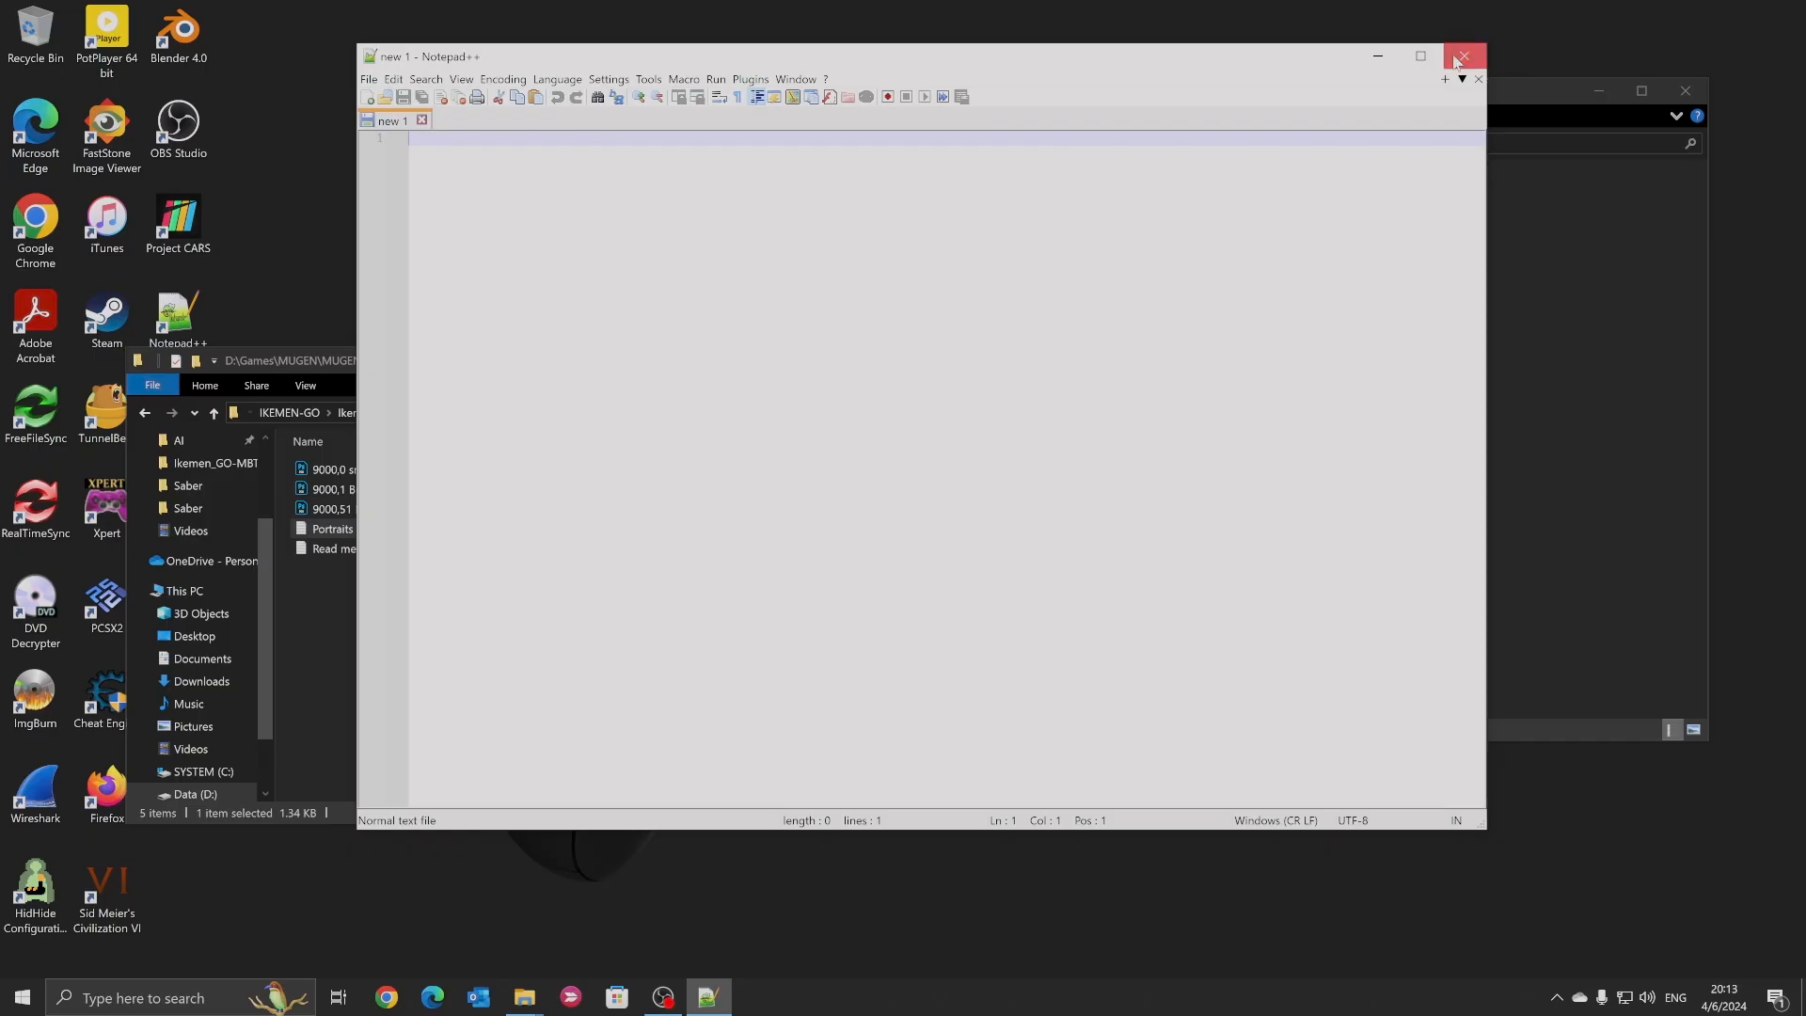
left_click(1499, 18)
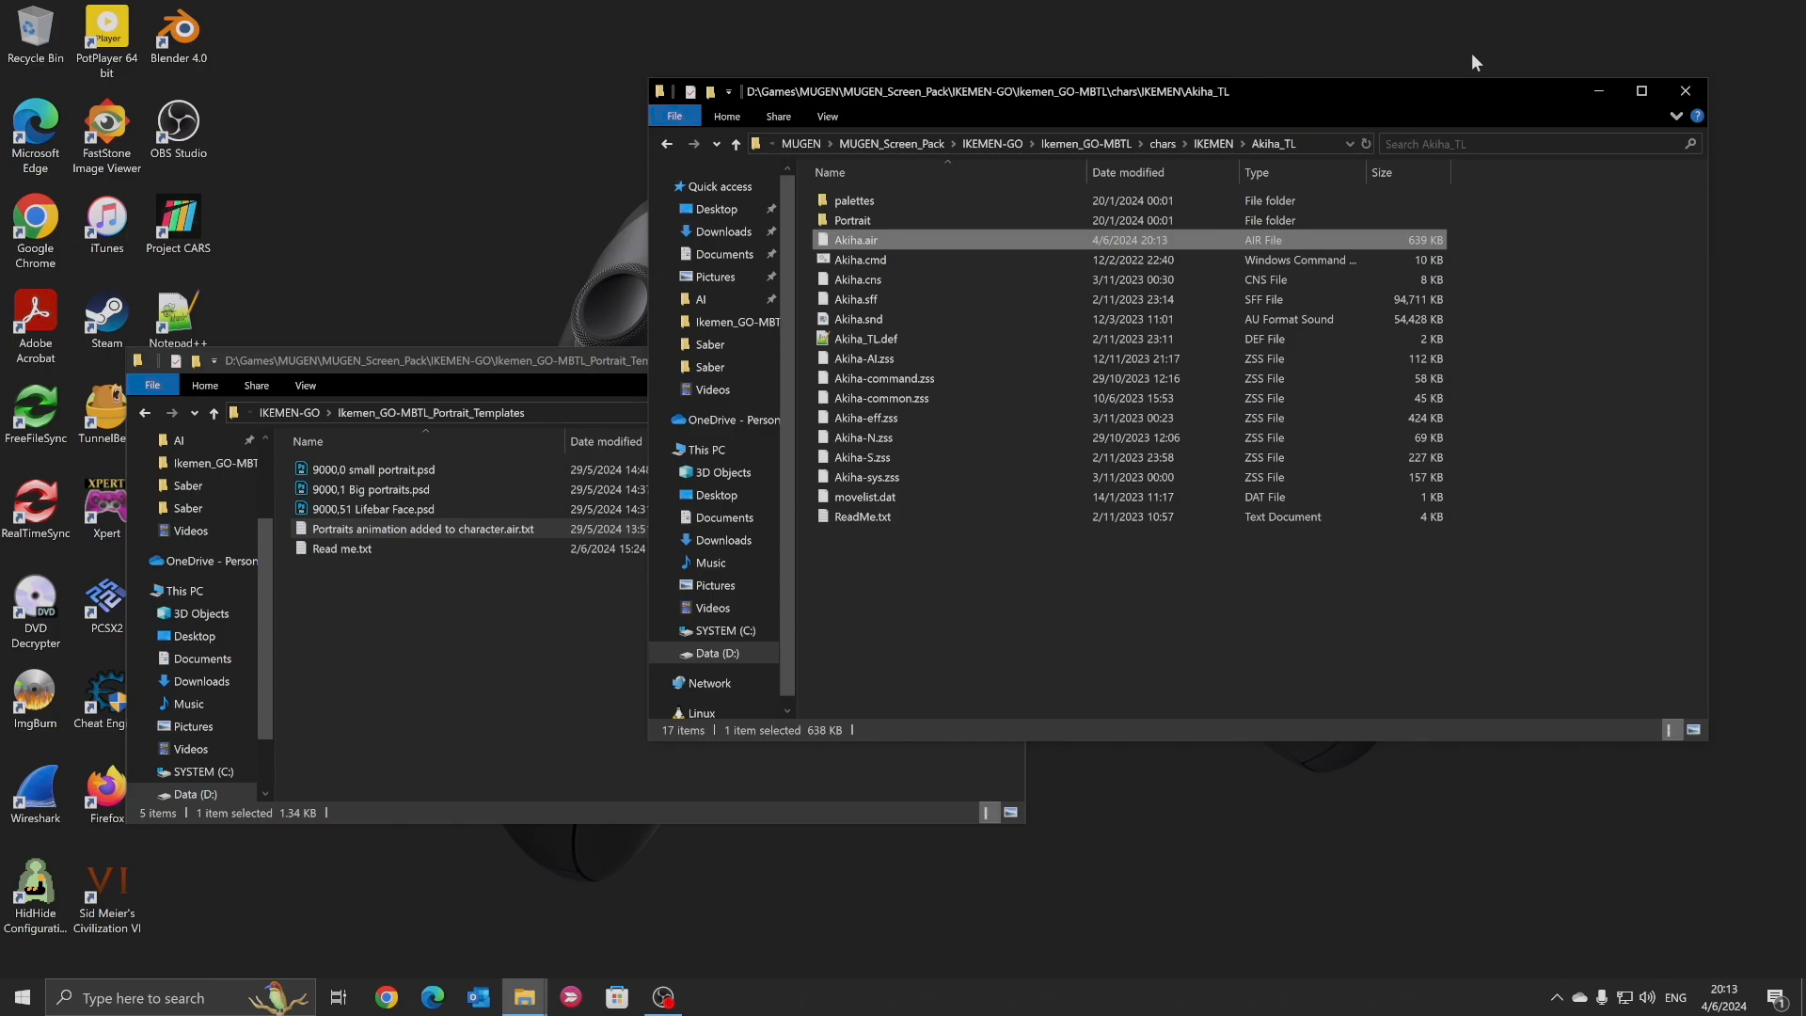
Open the template "9000,0 small portrait.psd" in Photoshop and enlarge it to fill the canvas area
left_click(426, 470)
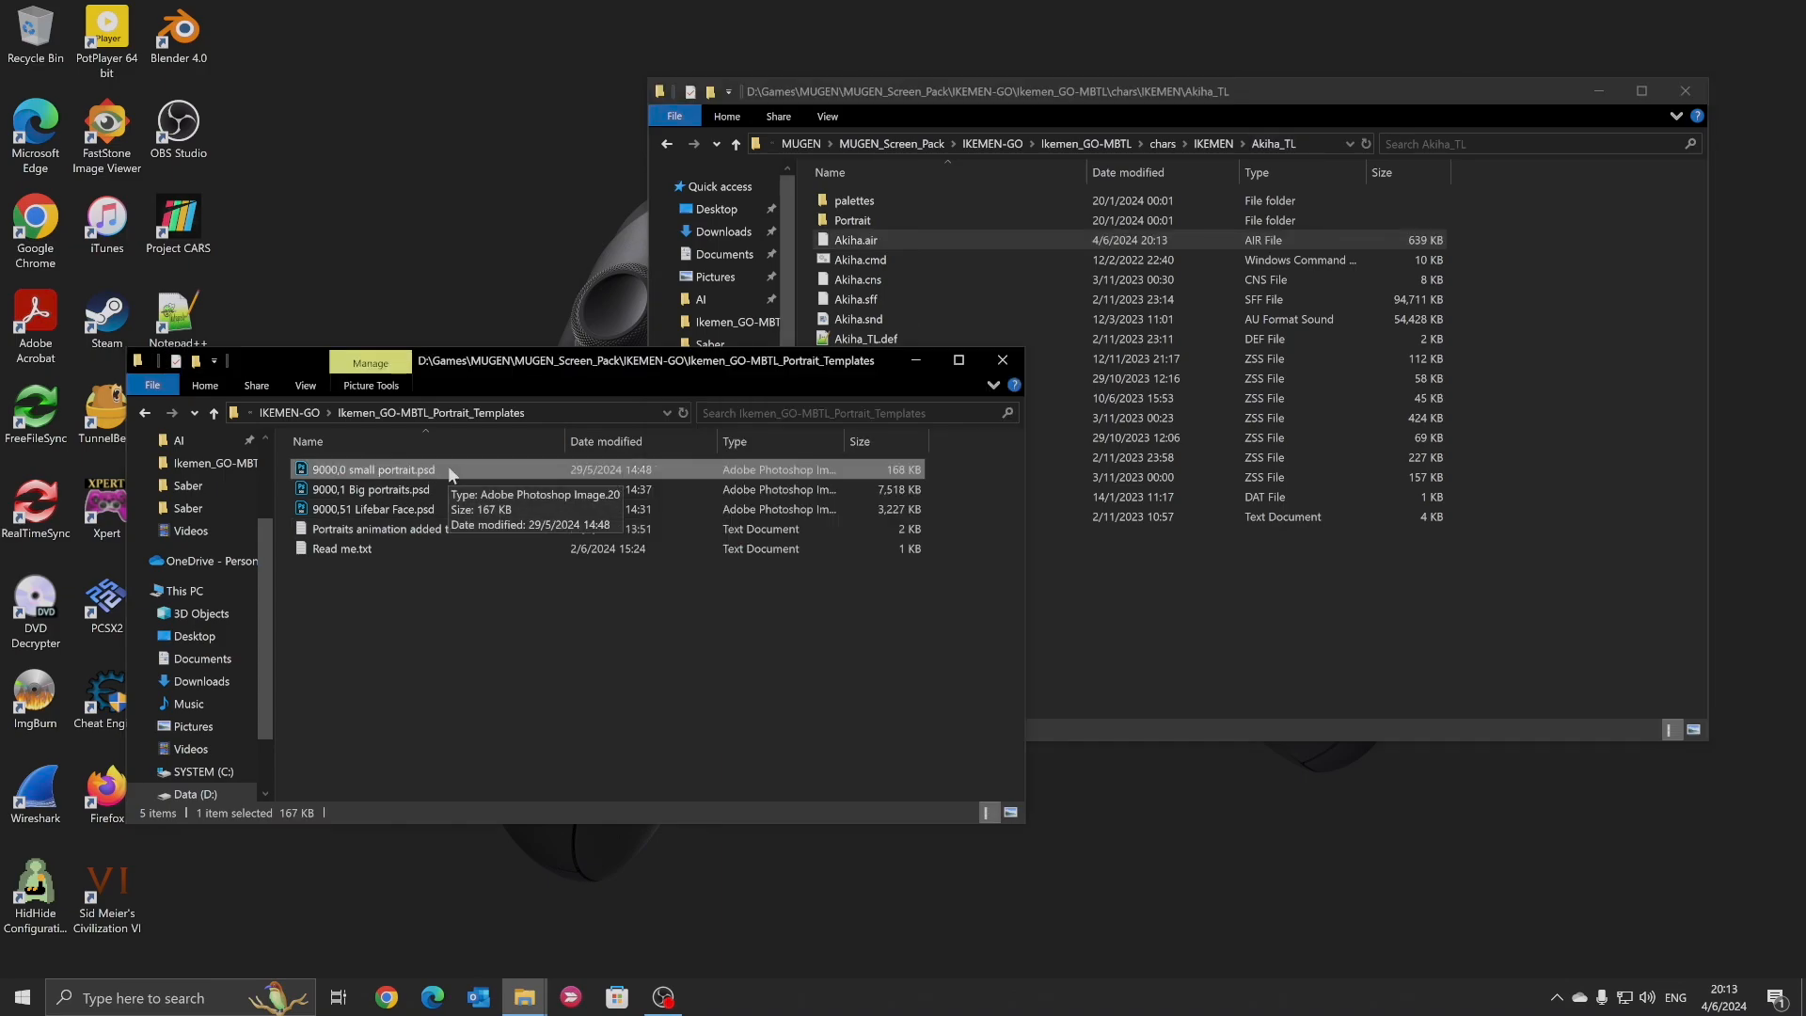
double_click(447, 468)
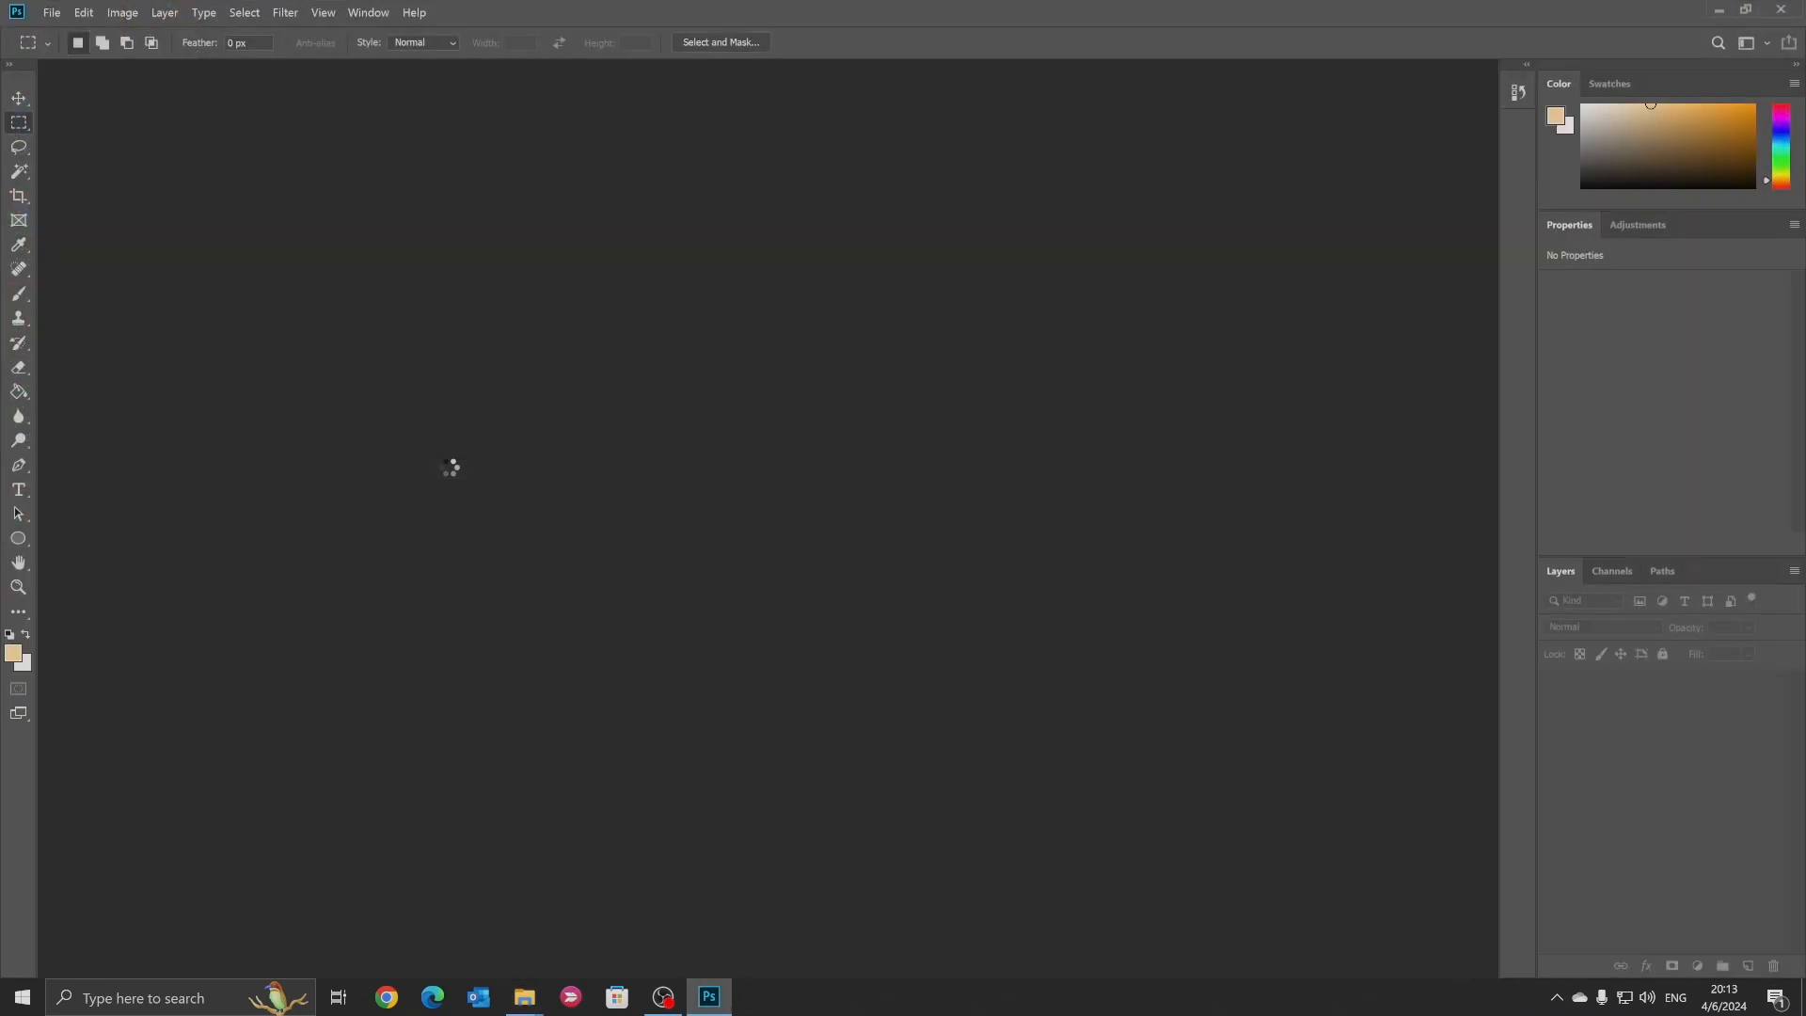
key("ctrl+plus")
key("ctrl+plus")
key("ctrl+plus")
key("ctrl+plus")
key("ctrl+plus")
key("ctrl+plus")
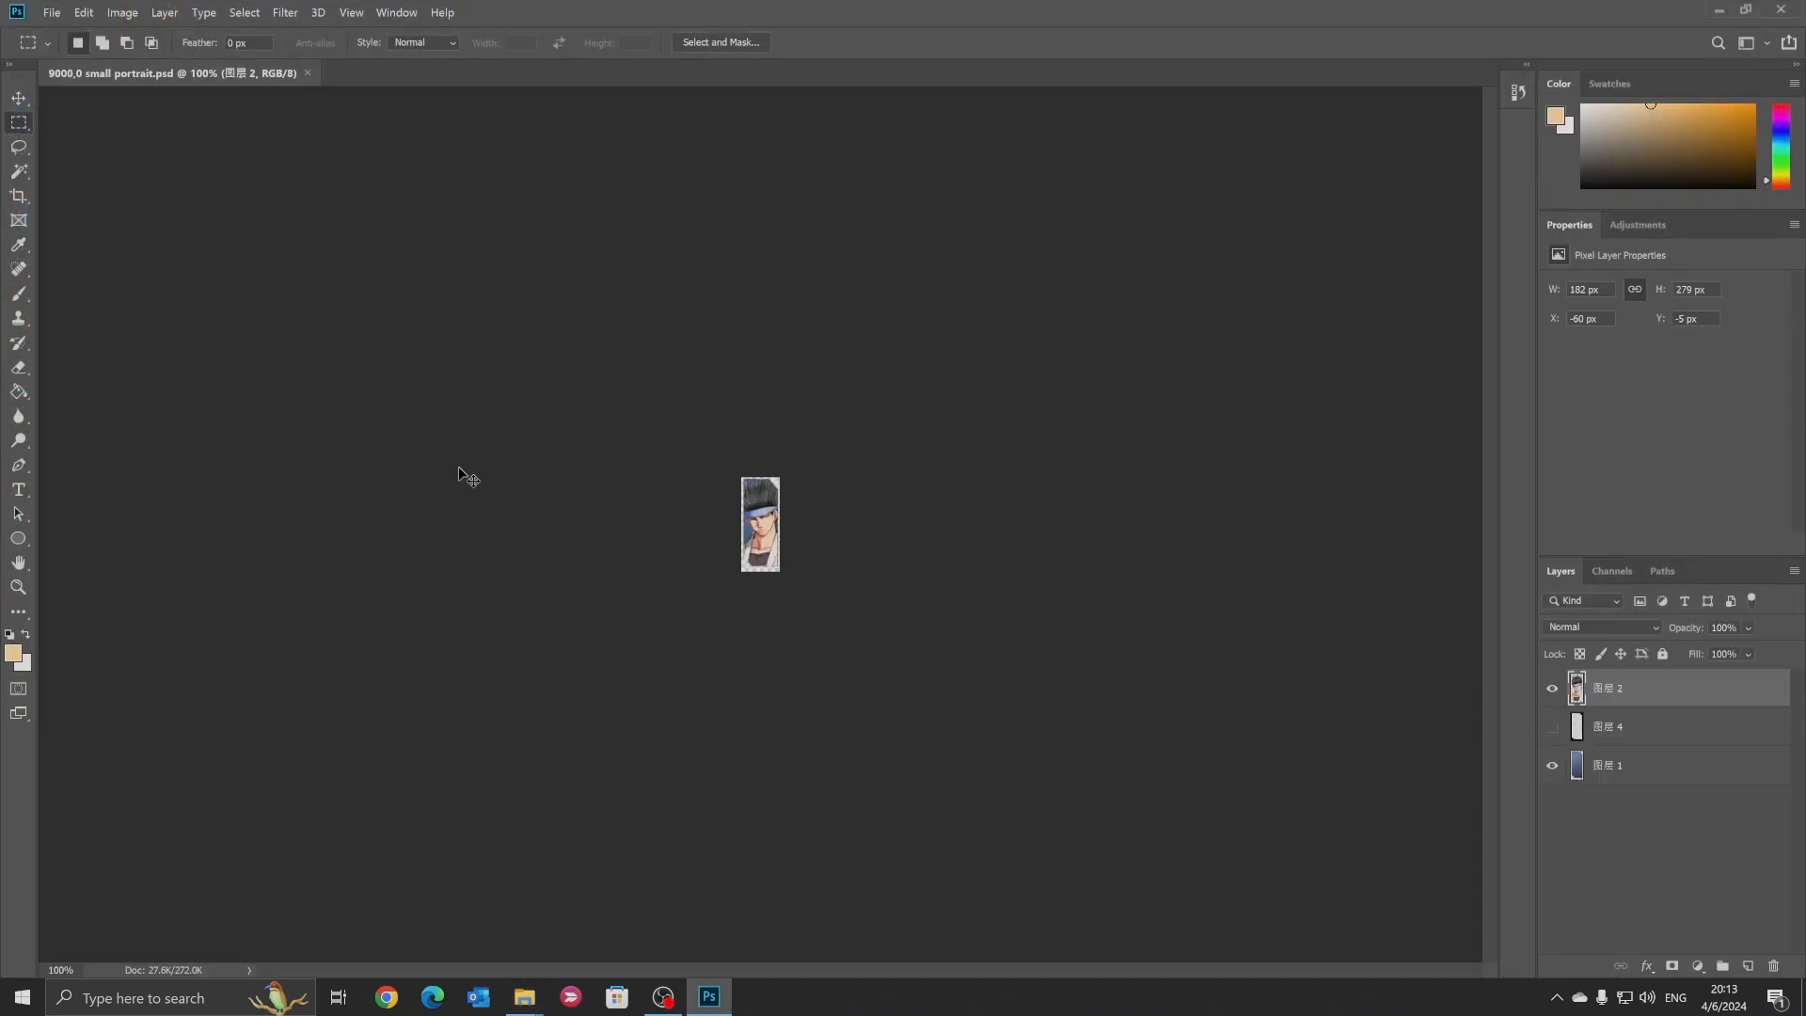
key("ctrl+plus")
key("ctrl+plus")
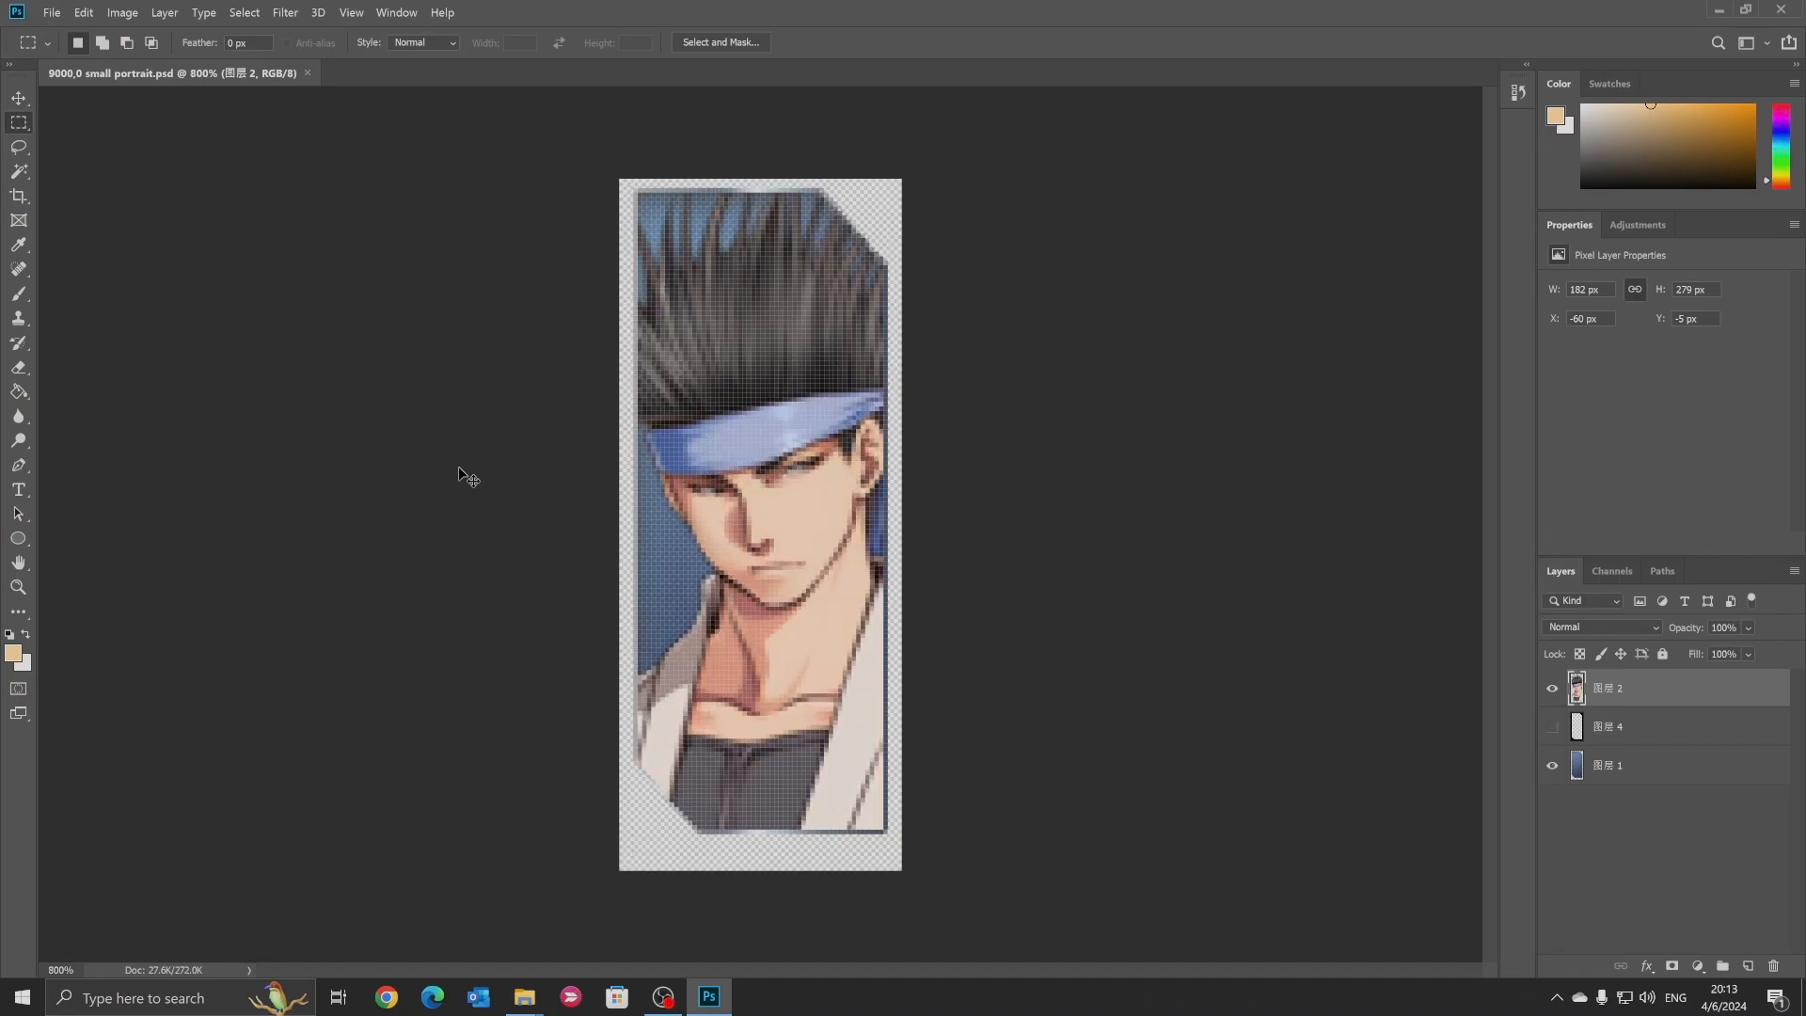
key("ctrl+minus")
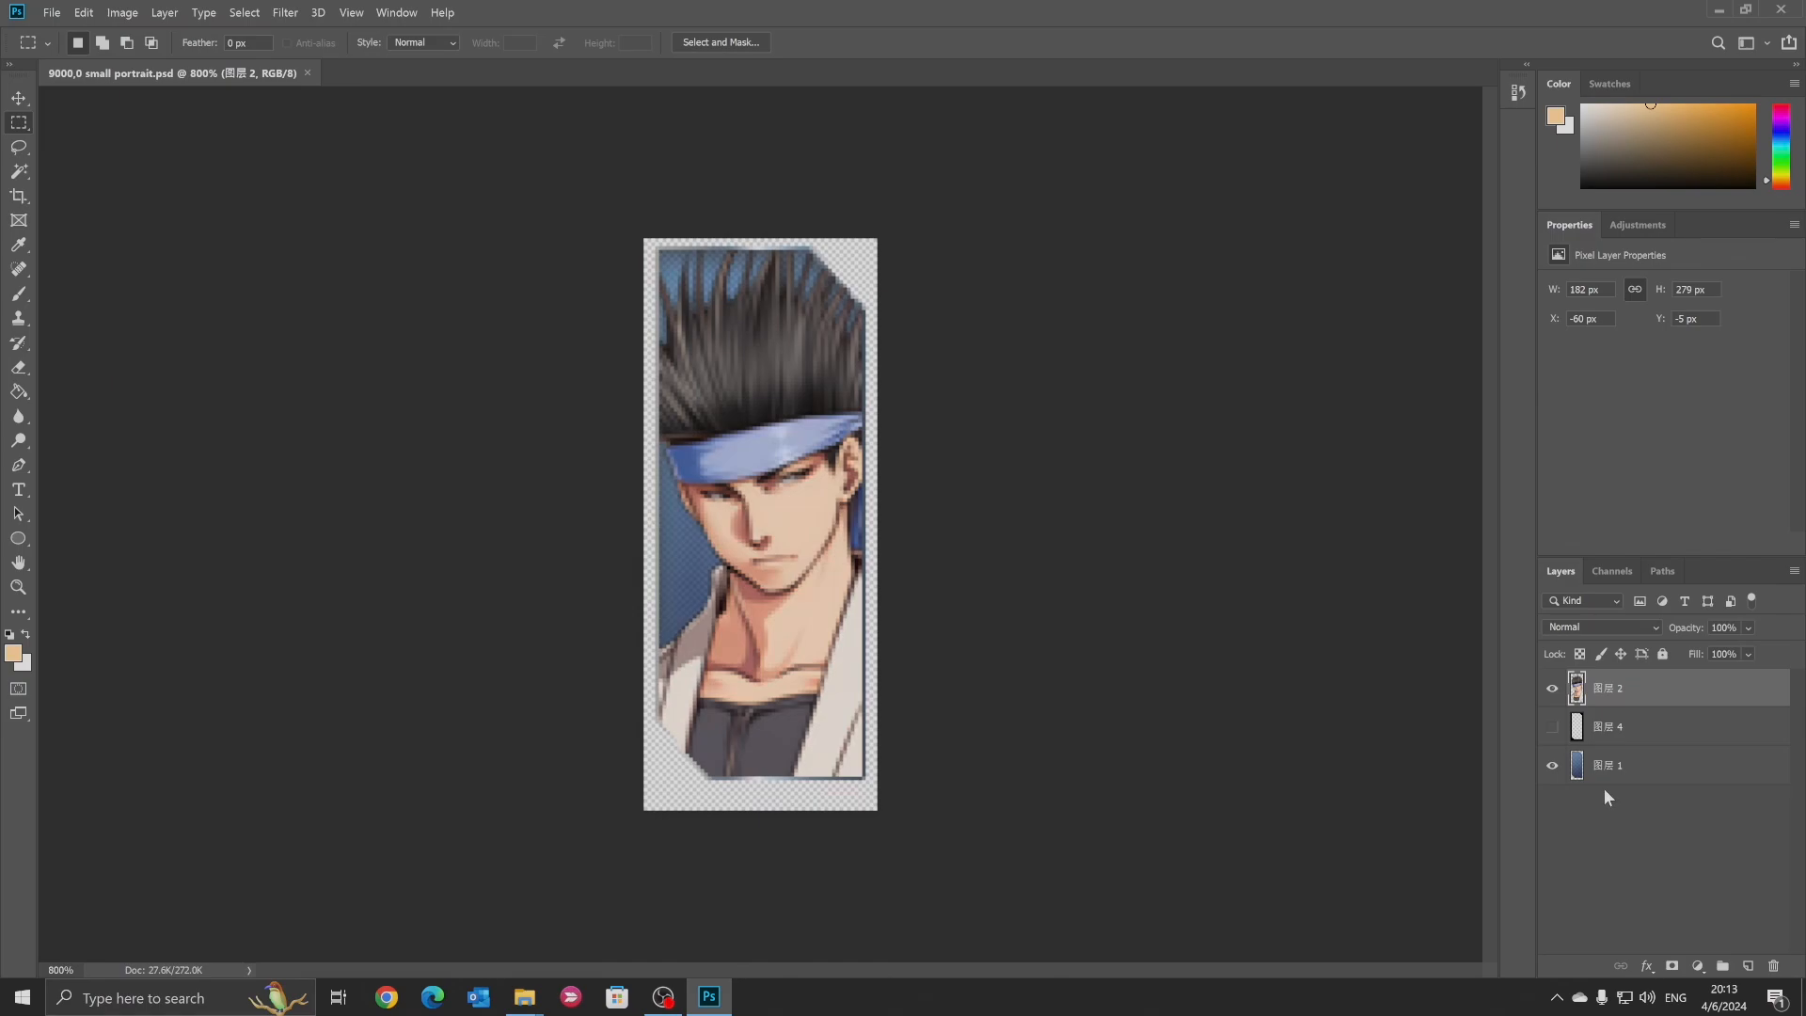
Toggle the black frame layer in the small portrait template to examine how it crops the portrait
left_click(1552, 726)
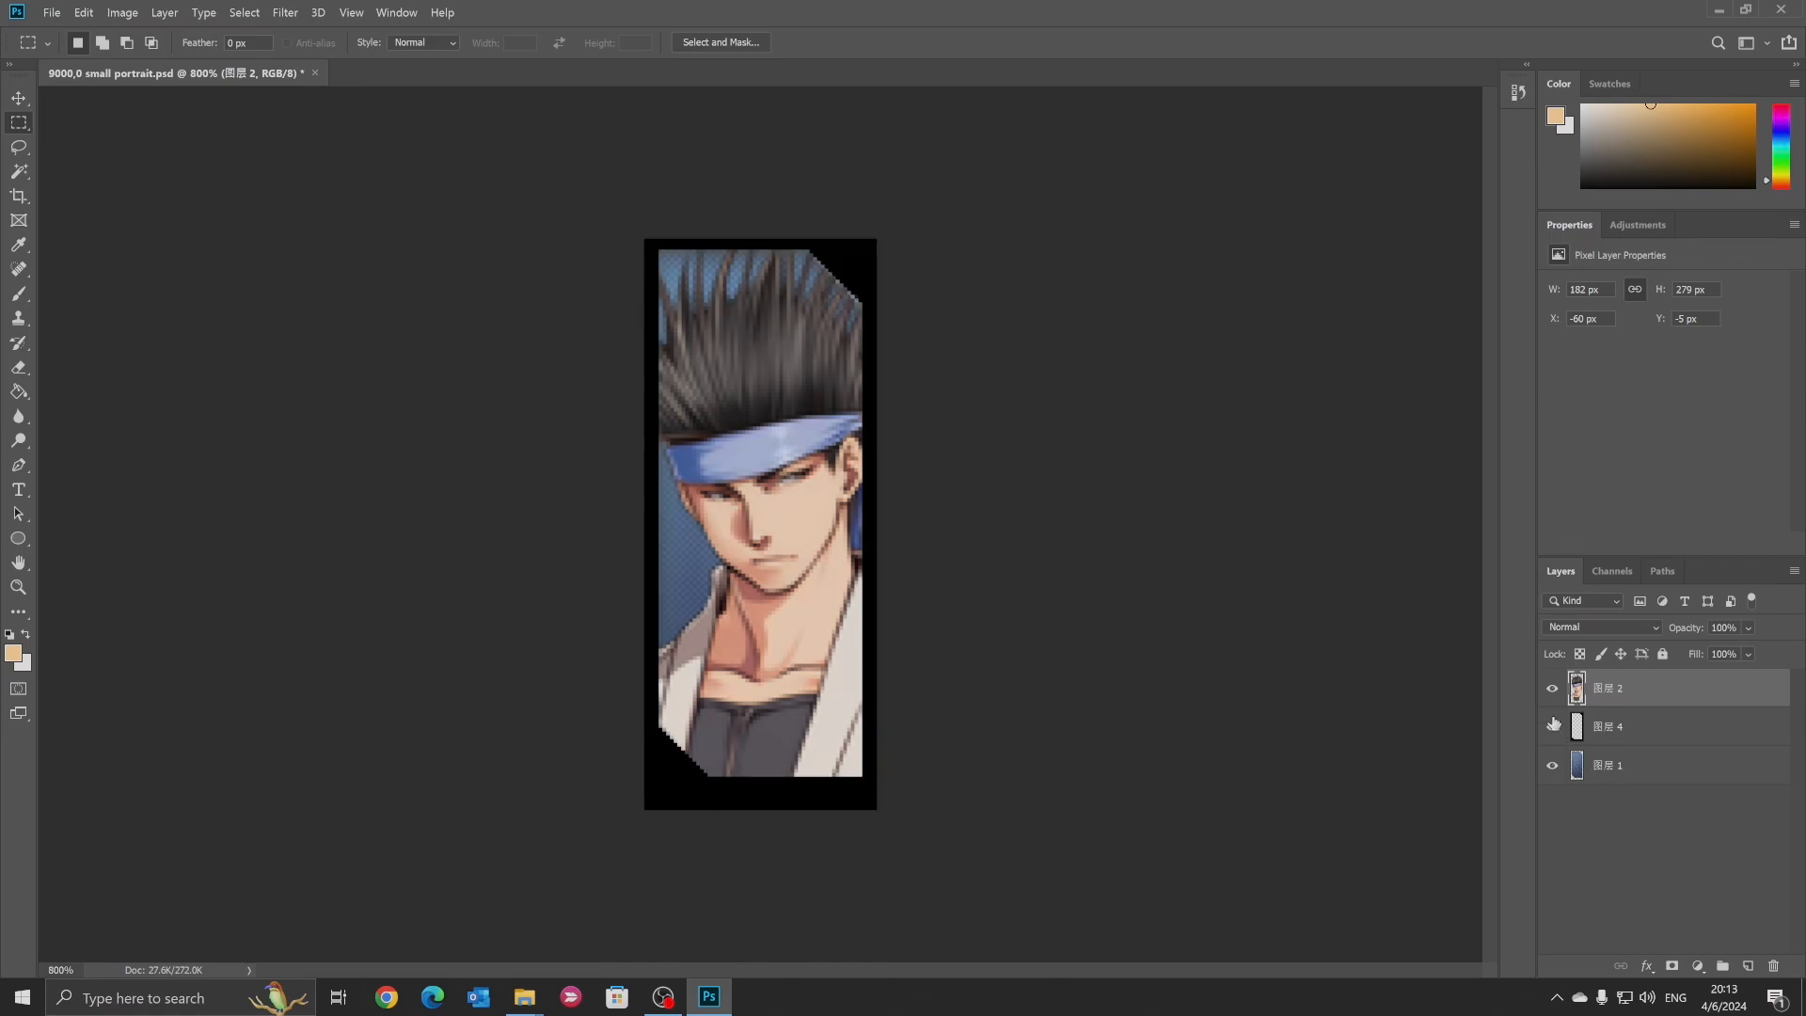
left_click(1553, 726)
left_click(1552, 726)
left_click(1552, 727)
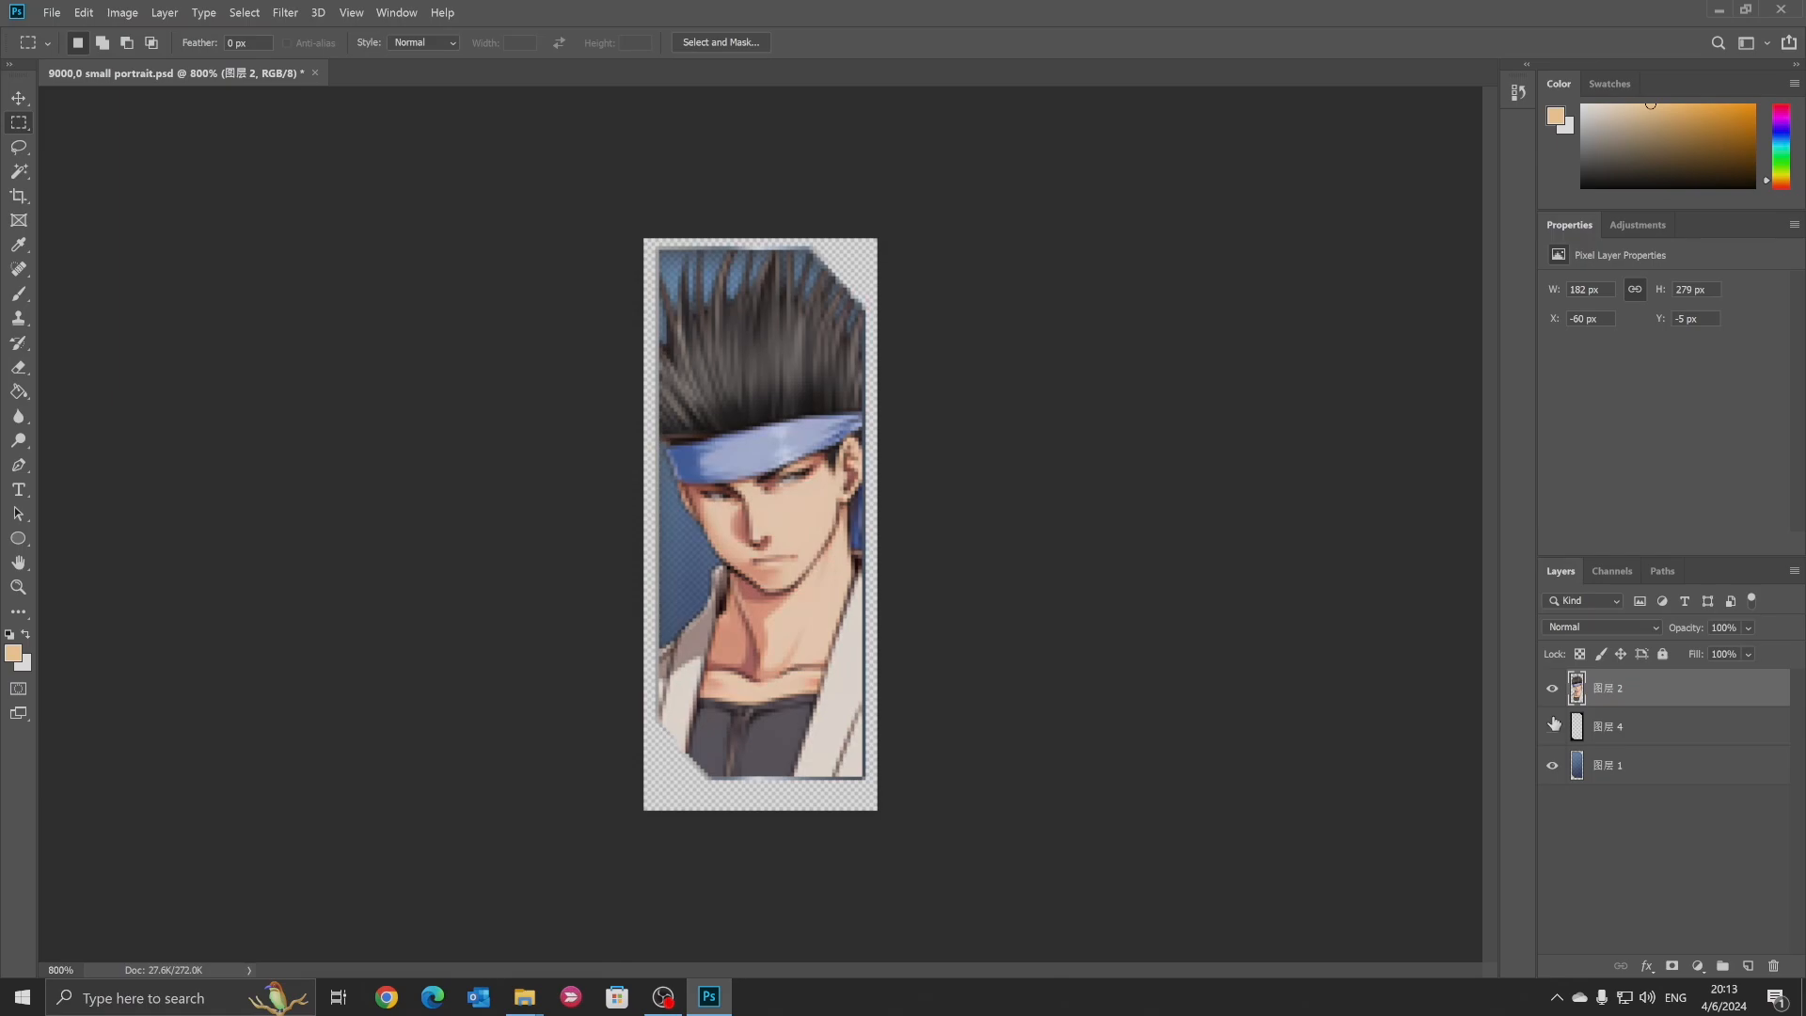
Switch to Chrome and open the Google Drive folder linked in the Mugen Fighters Guild "Melty Blood: Type Lumina - Game Rip" thread
left_click(386, 999)
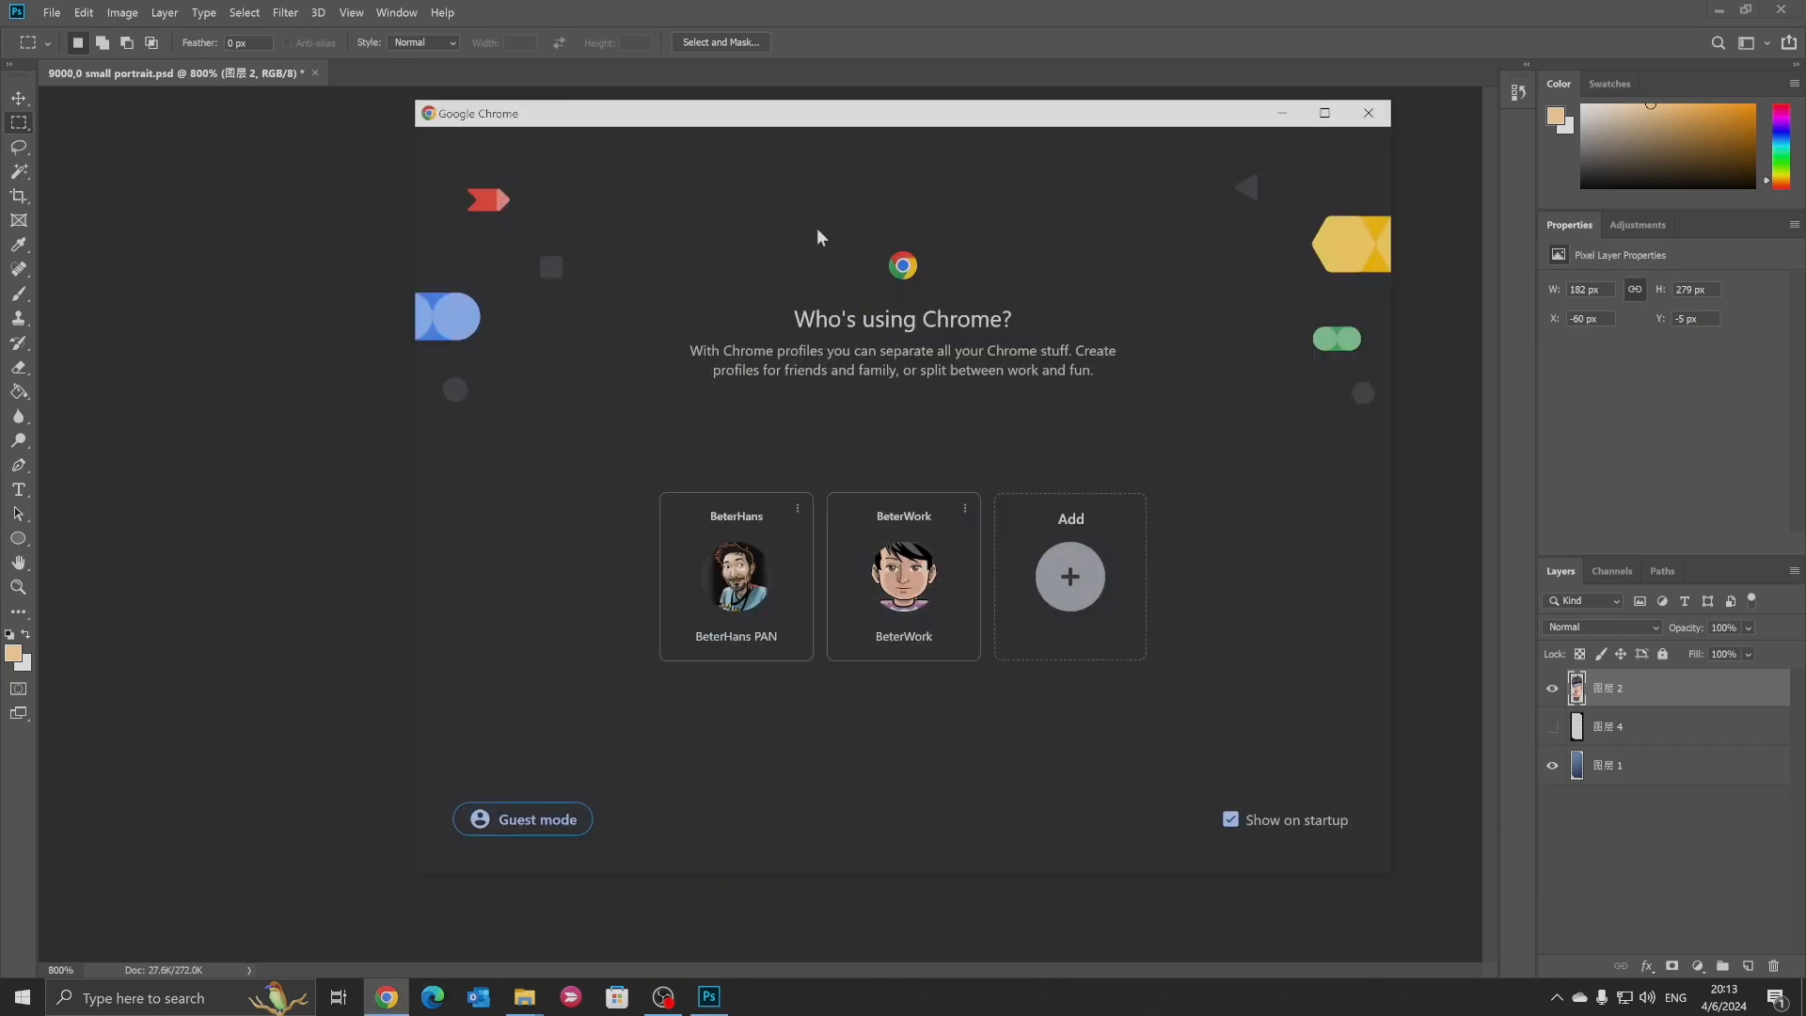
left_click_drag(824, 114, 0, 173)
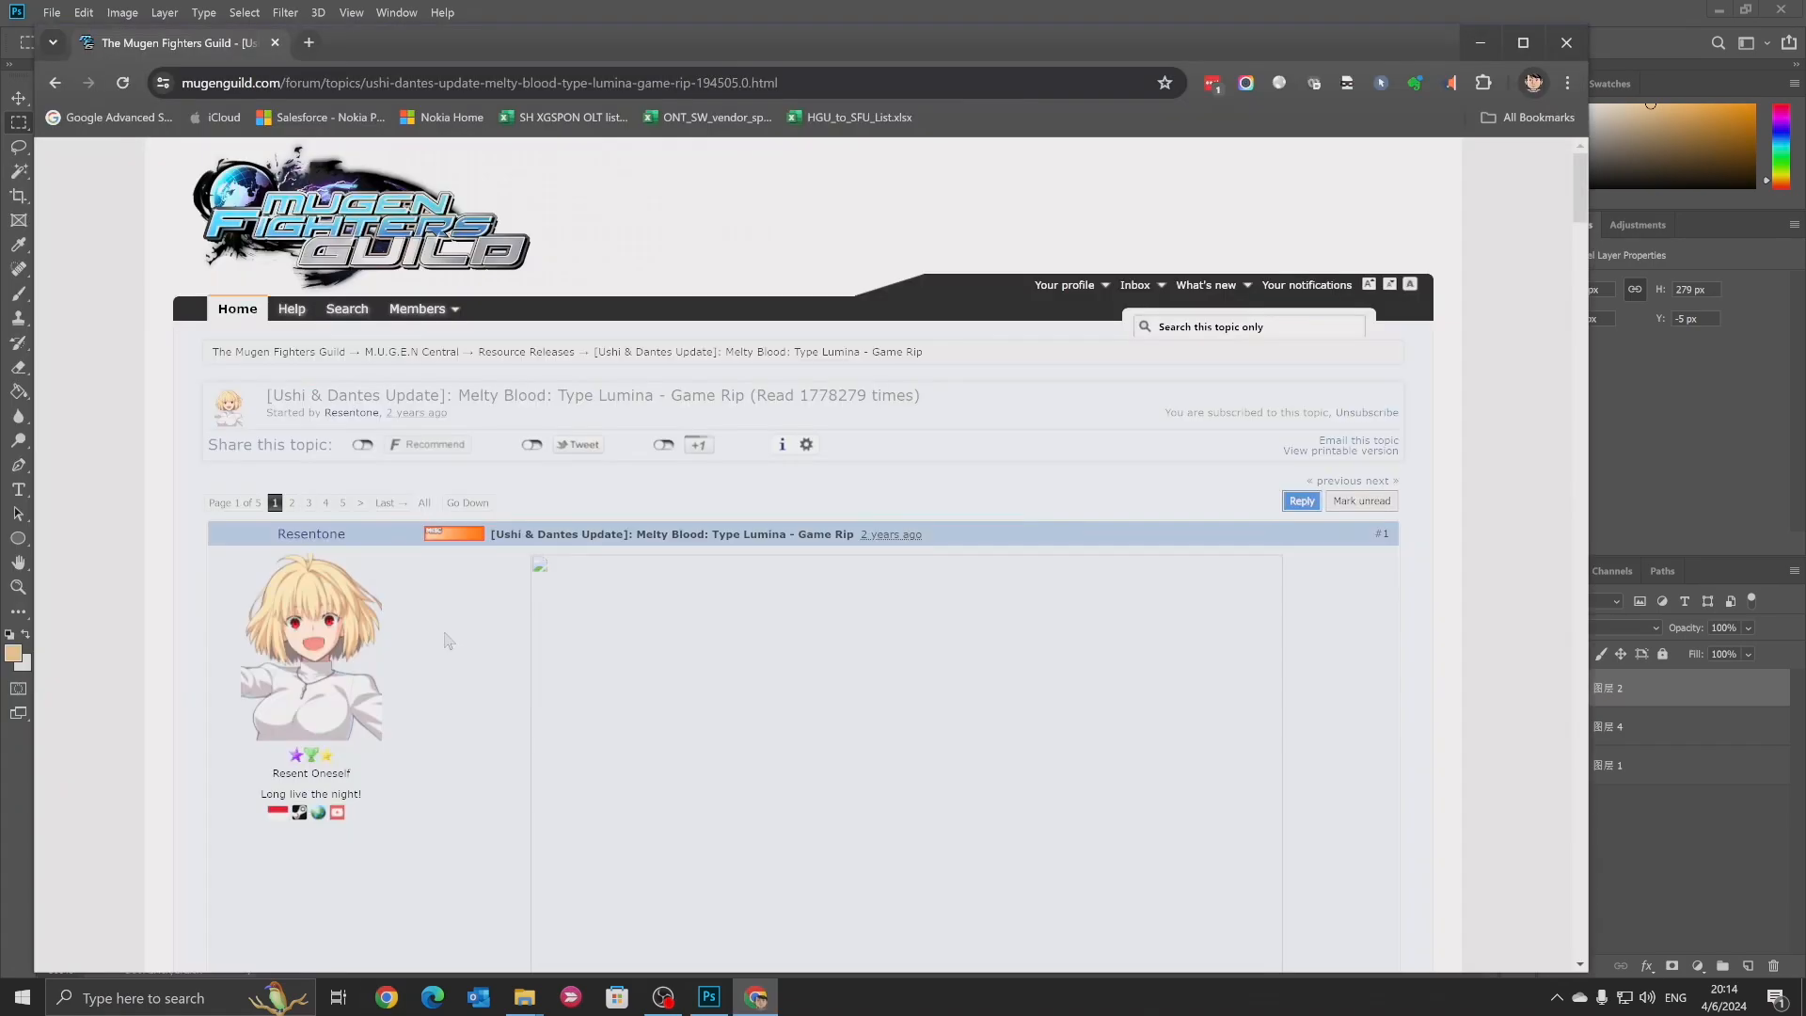
scroll(445, 639, "down", 2)
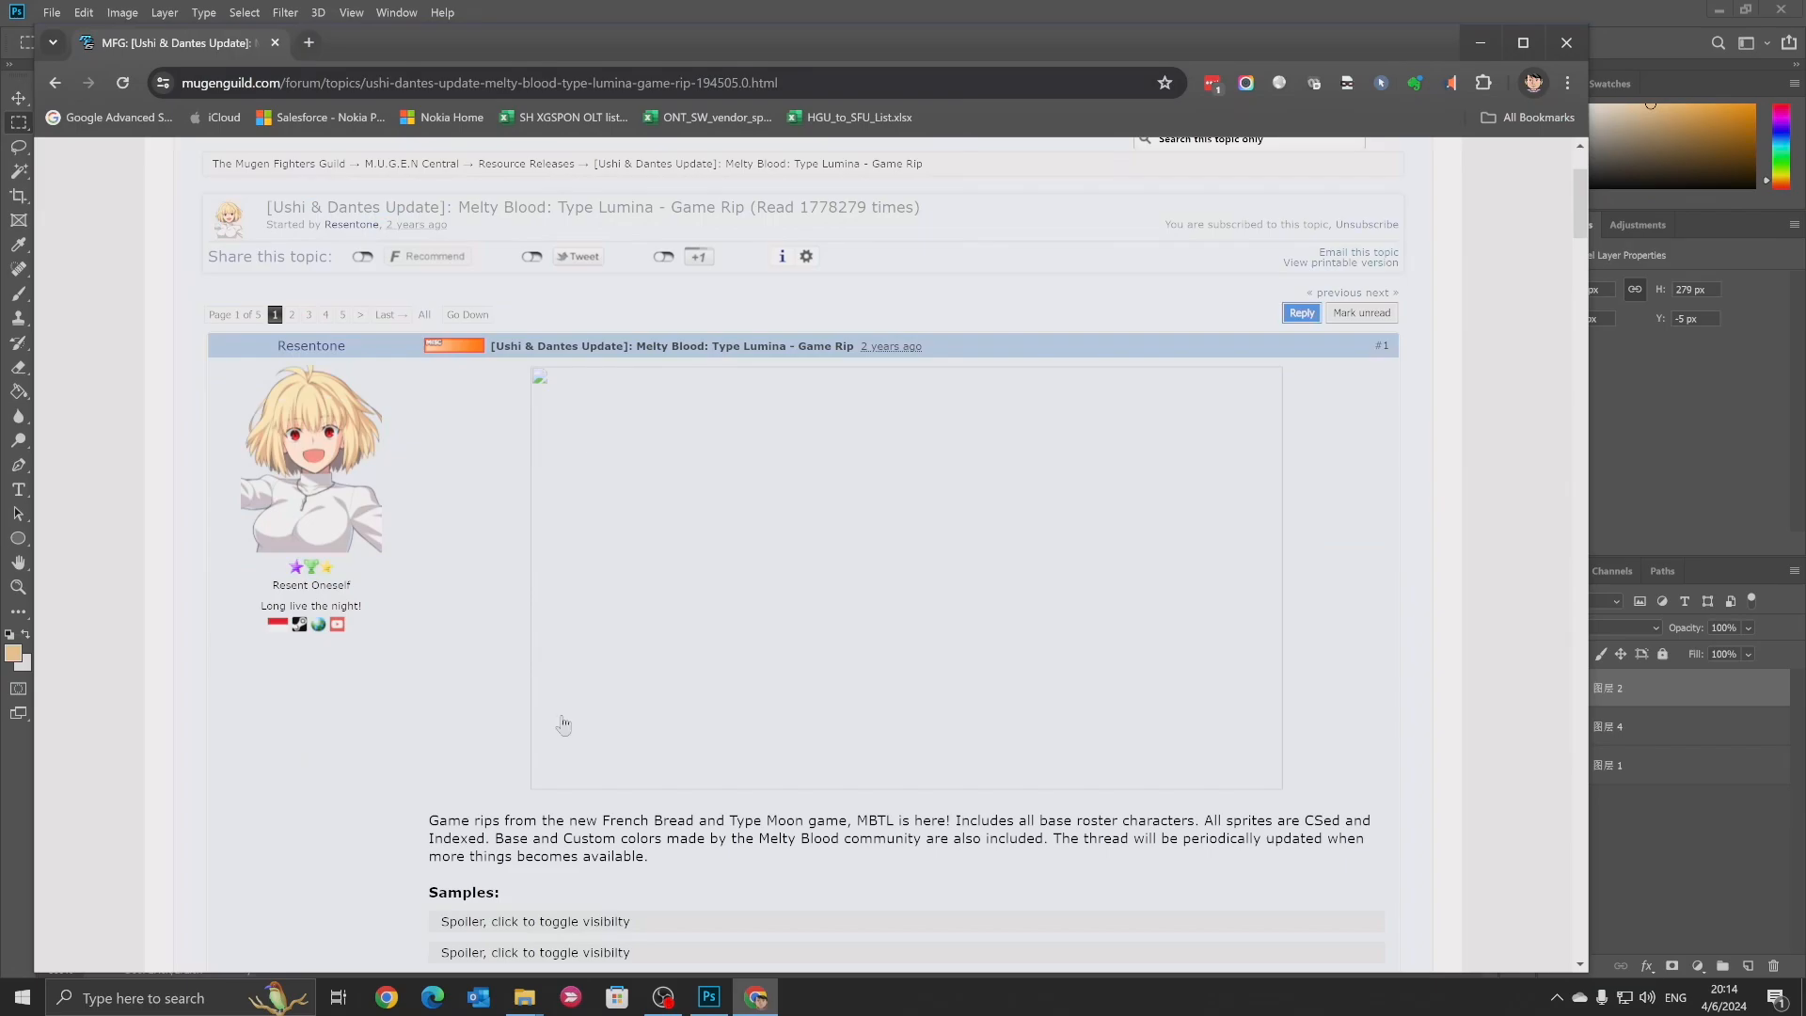
scroll(563, 725, "down", 6)
left_click(610, 605)
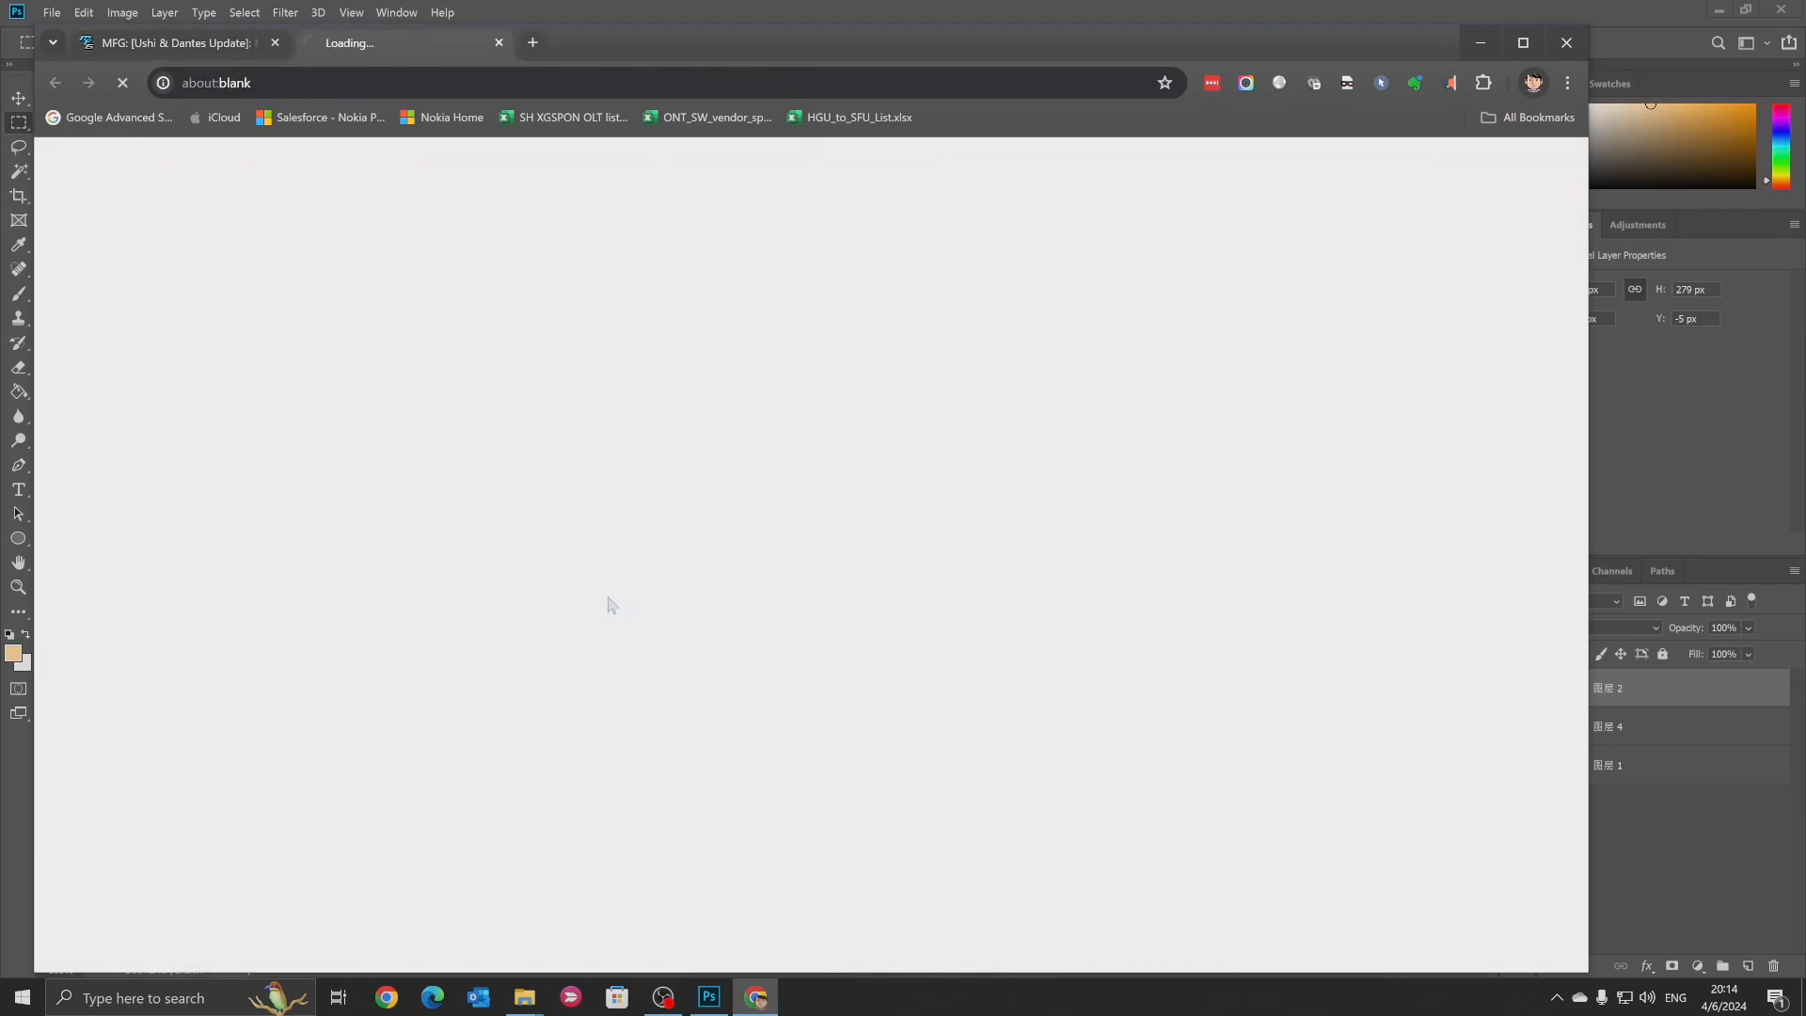
left_click(275, 42)
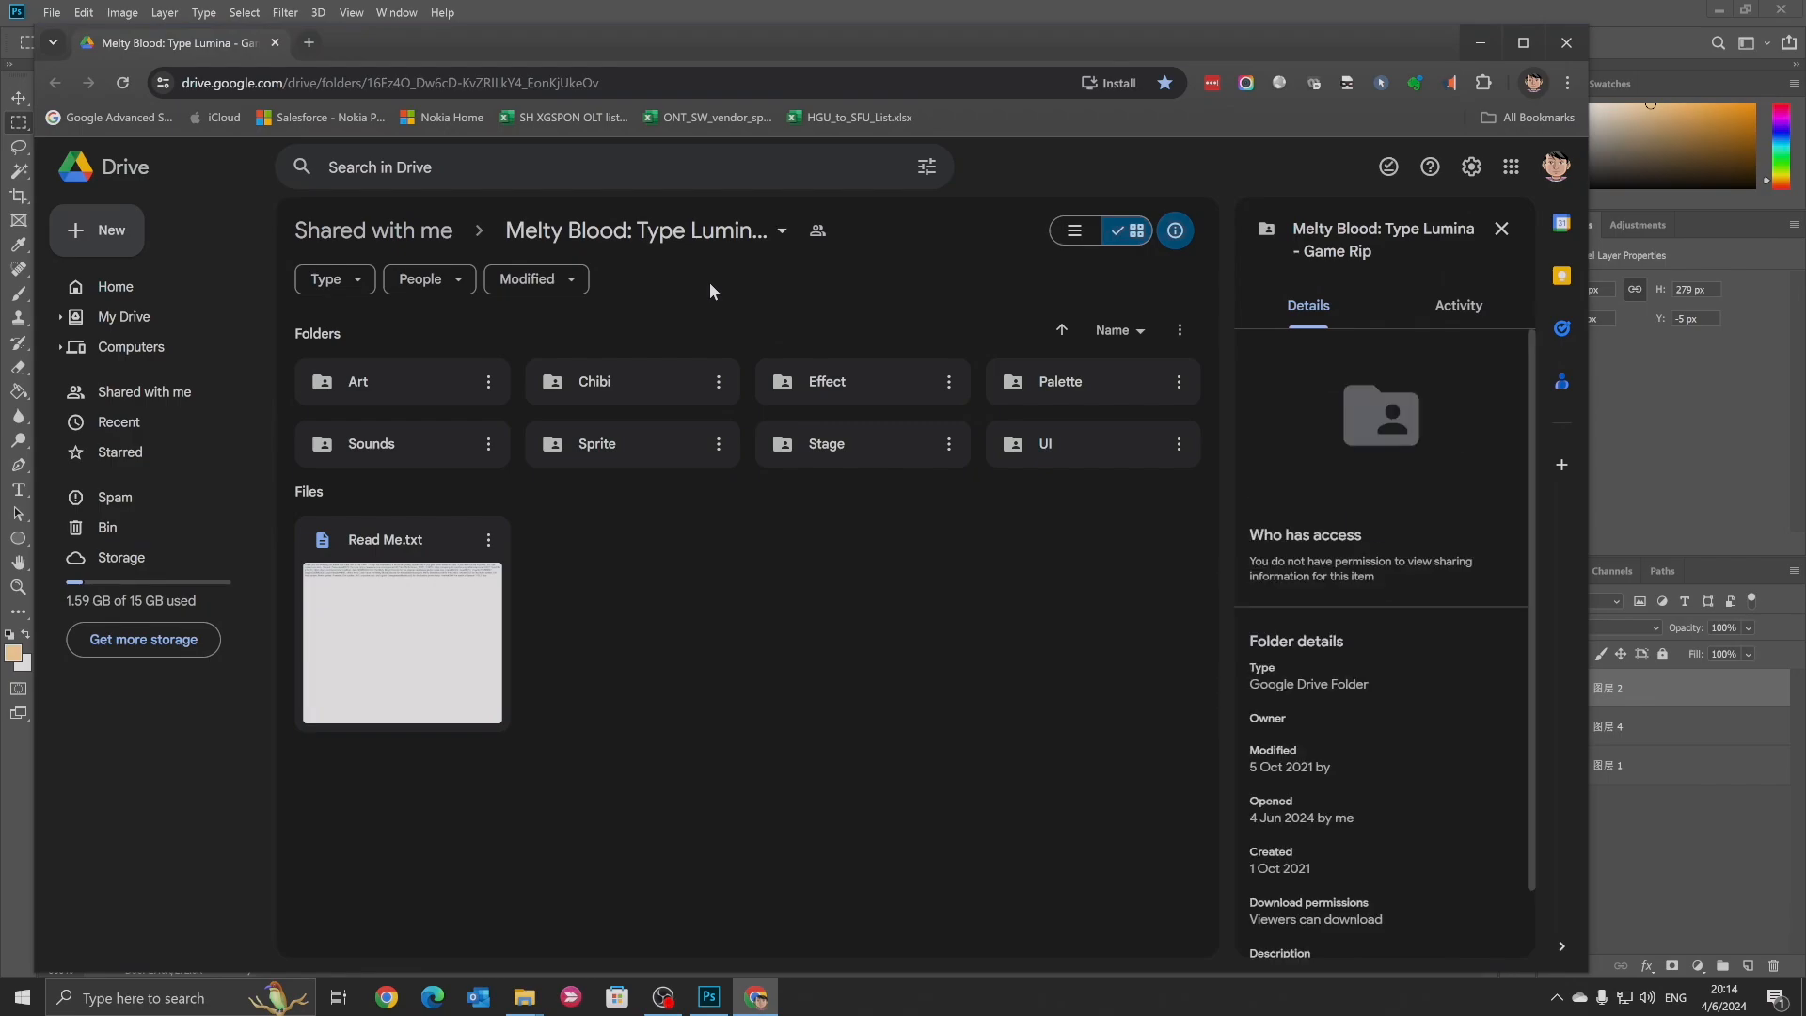
Open the UI folder of the game rip and find the csel_bg00_light sprite sheet image
double_click(1080, 447)
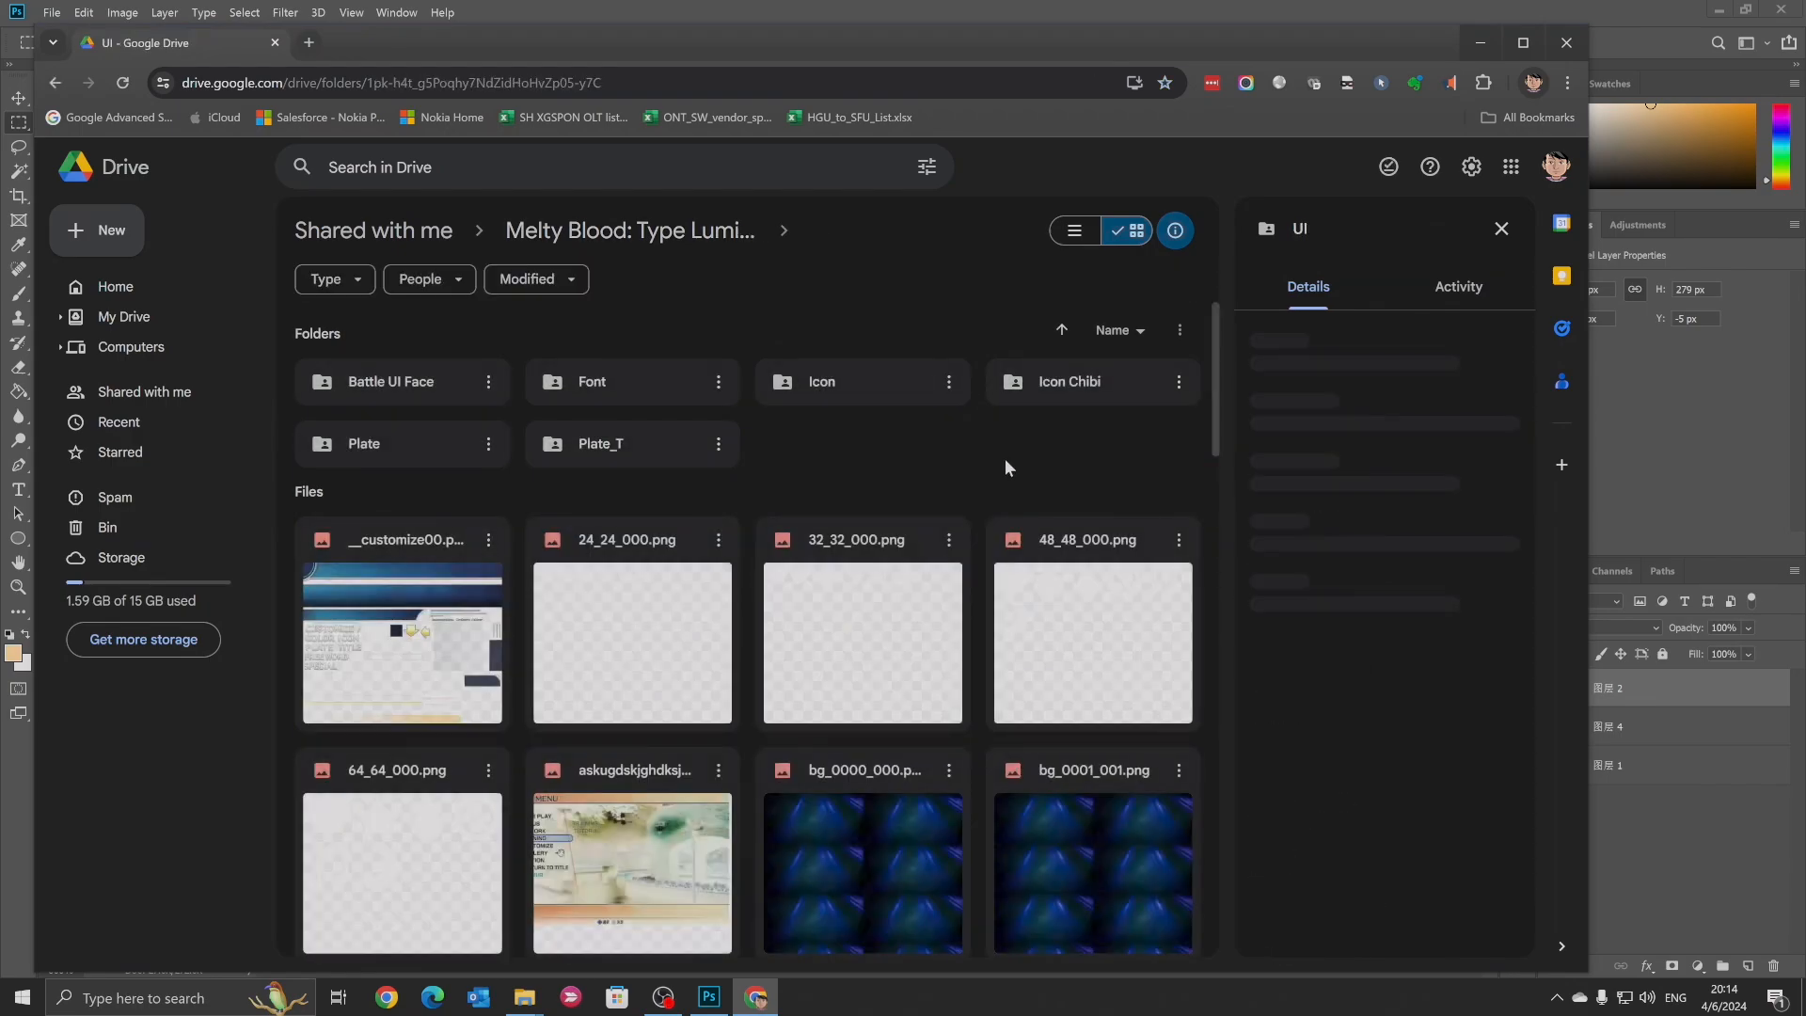
scroll(724, 498, "down", 5)
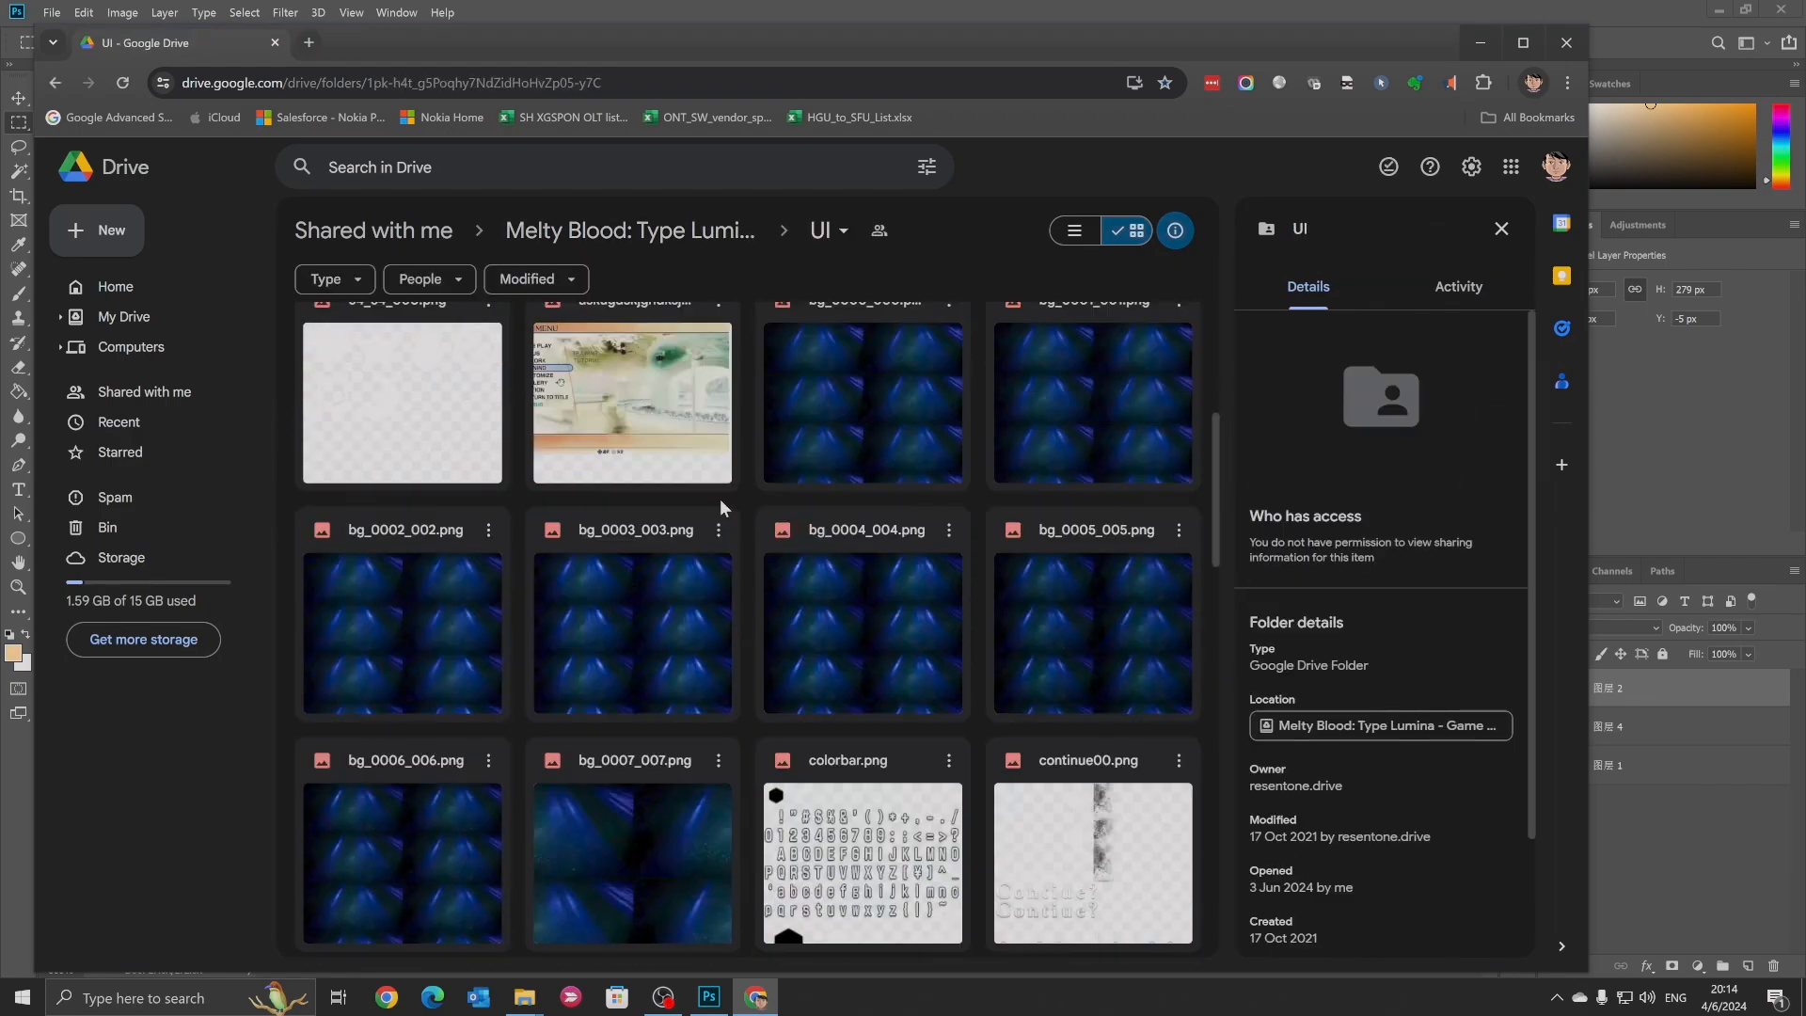
scroll(721, 508, "down", 3)
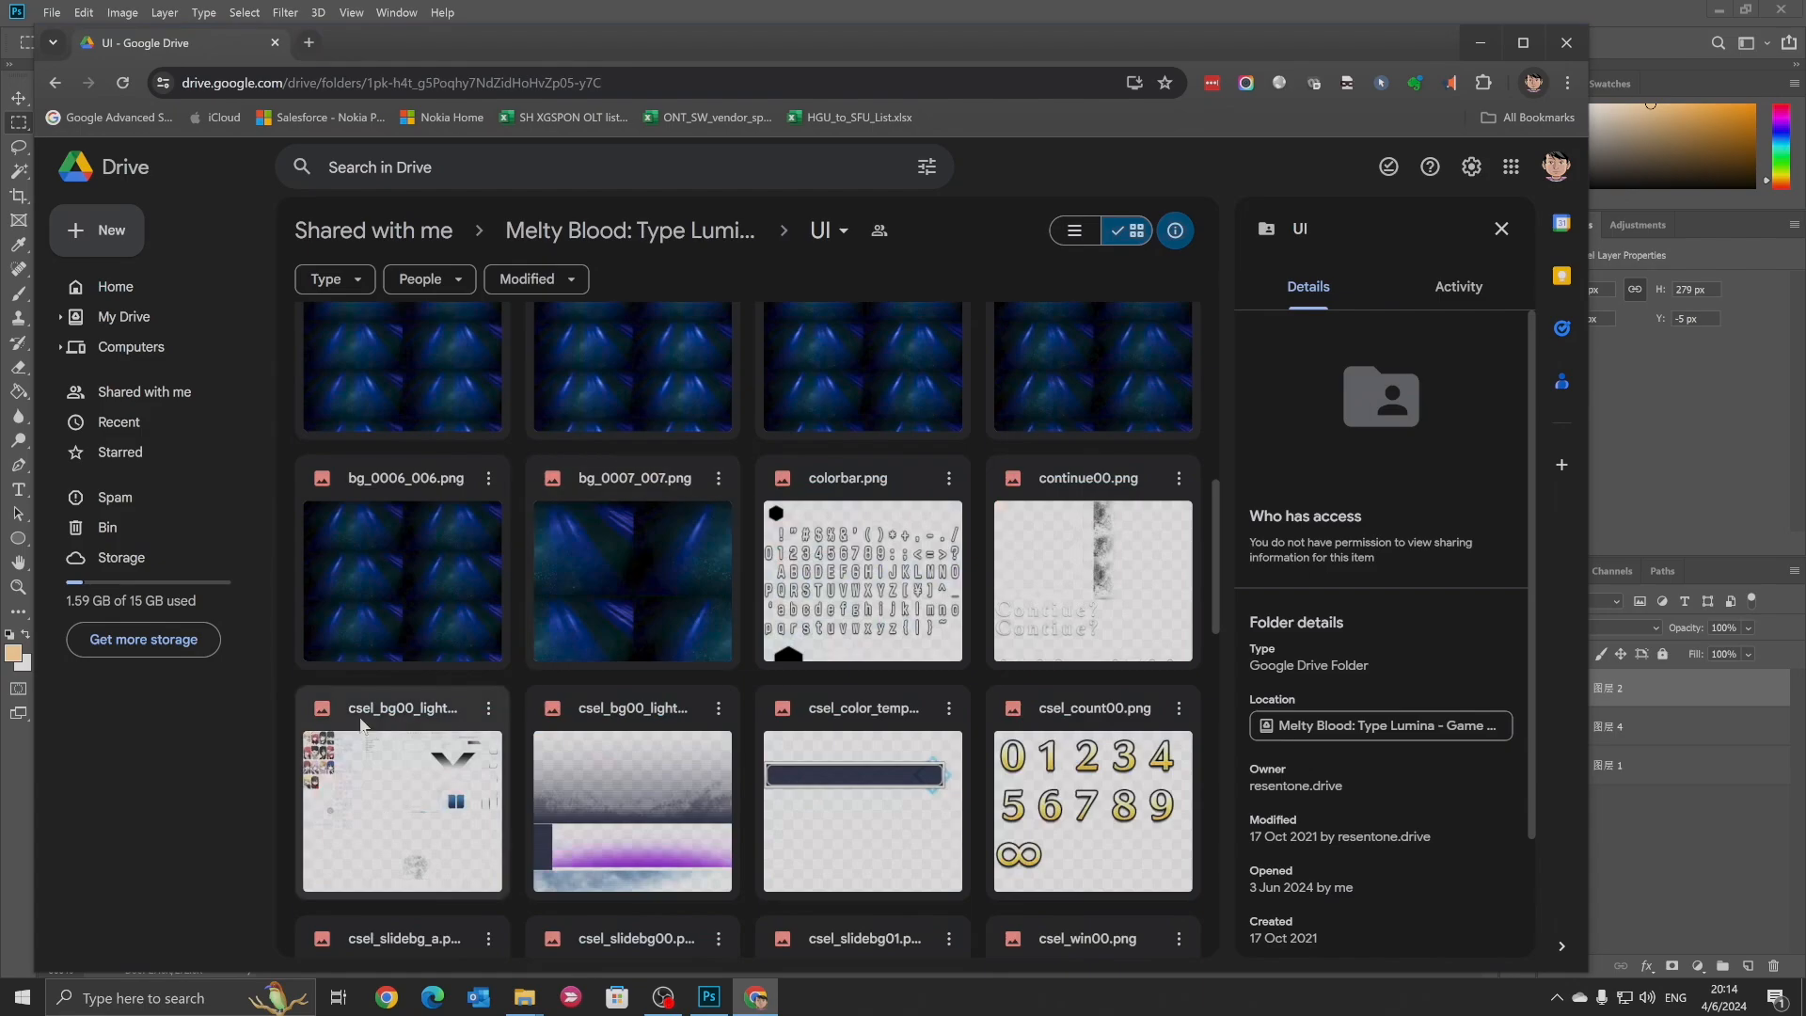
Open csel_bg00_light00.png from the Downloads folder as a separate Photoshop document, assigning the working RGB profile
left_click(525, 997)
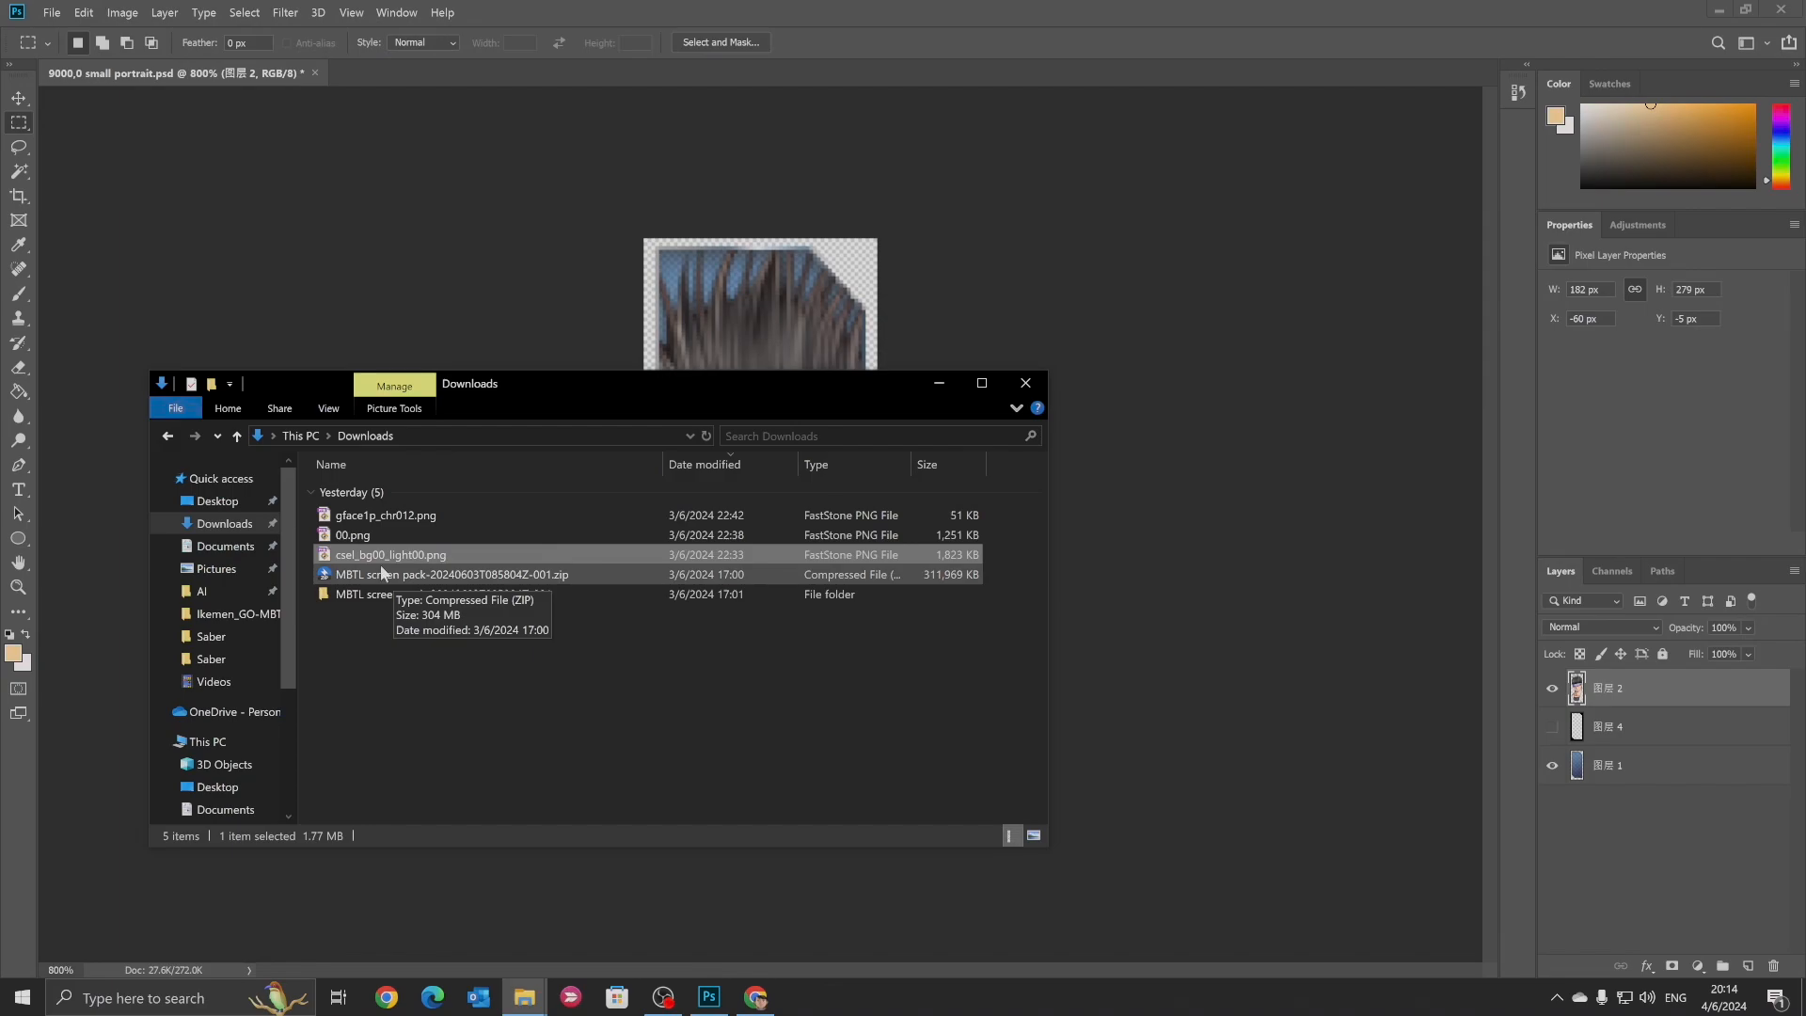
left_click_drag(385, 554, 433, 66)
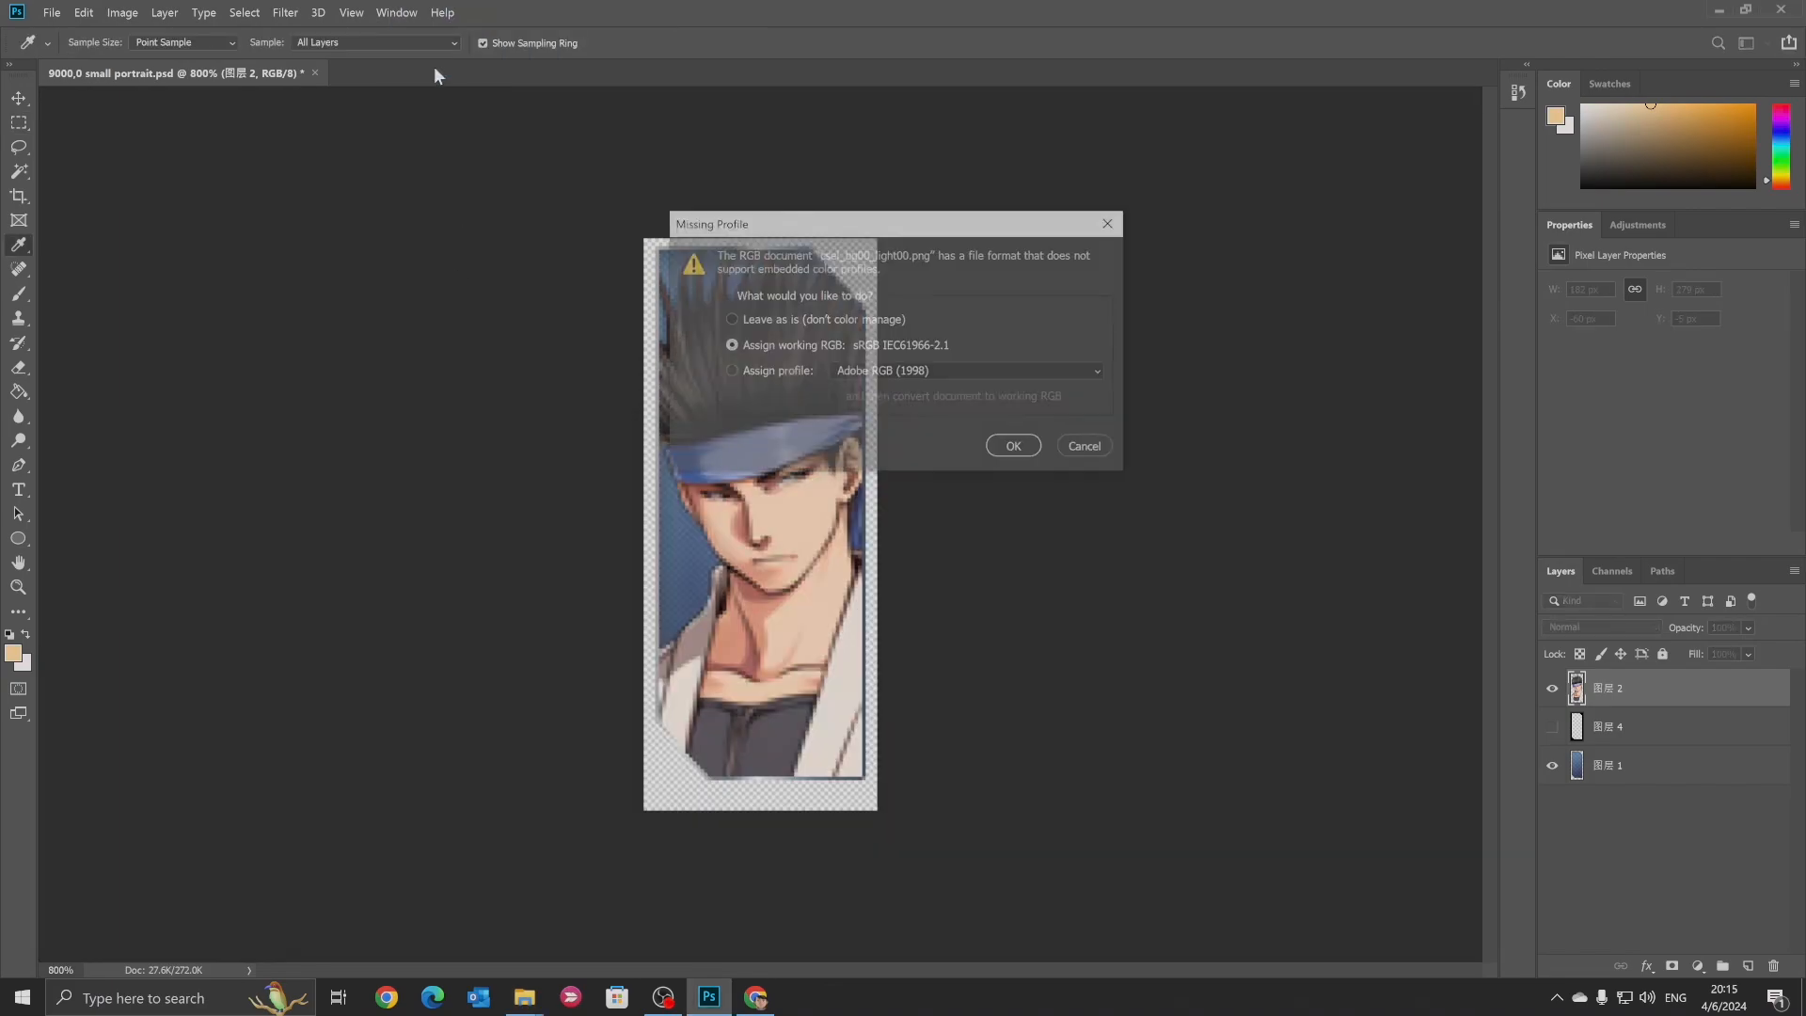
left_click(1016, 449)
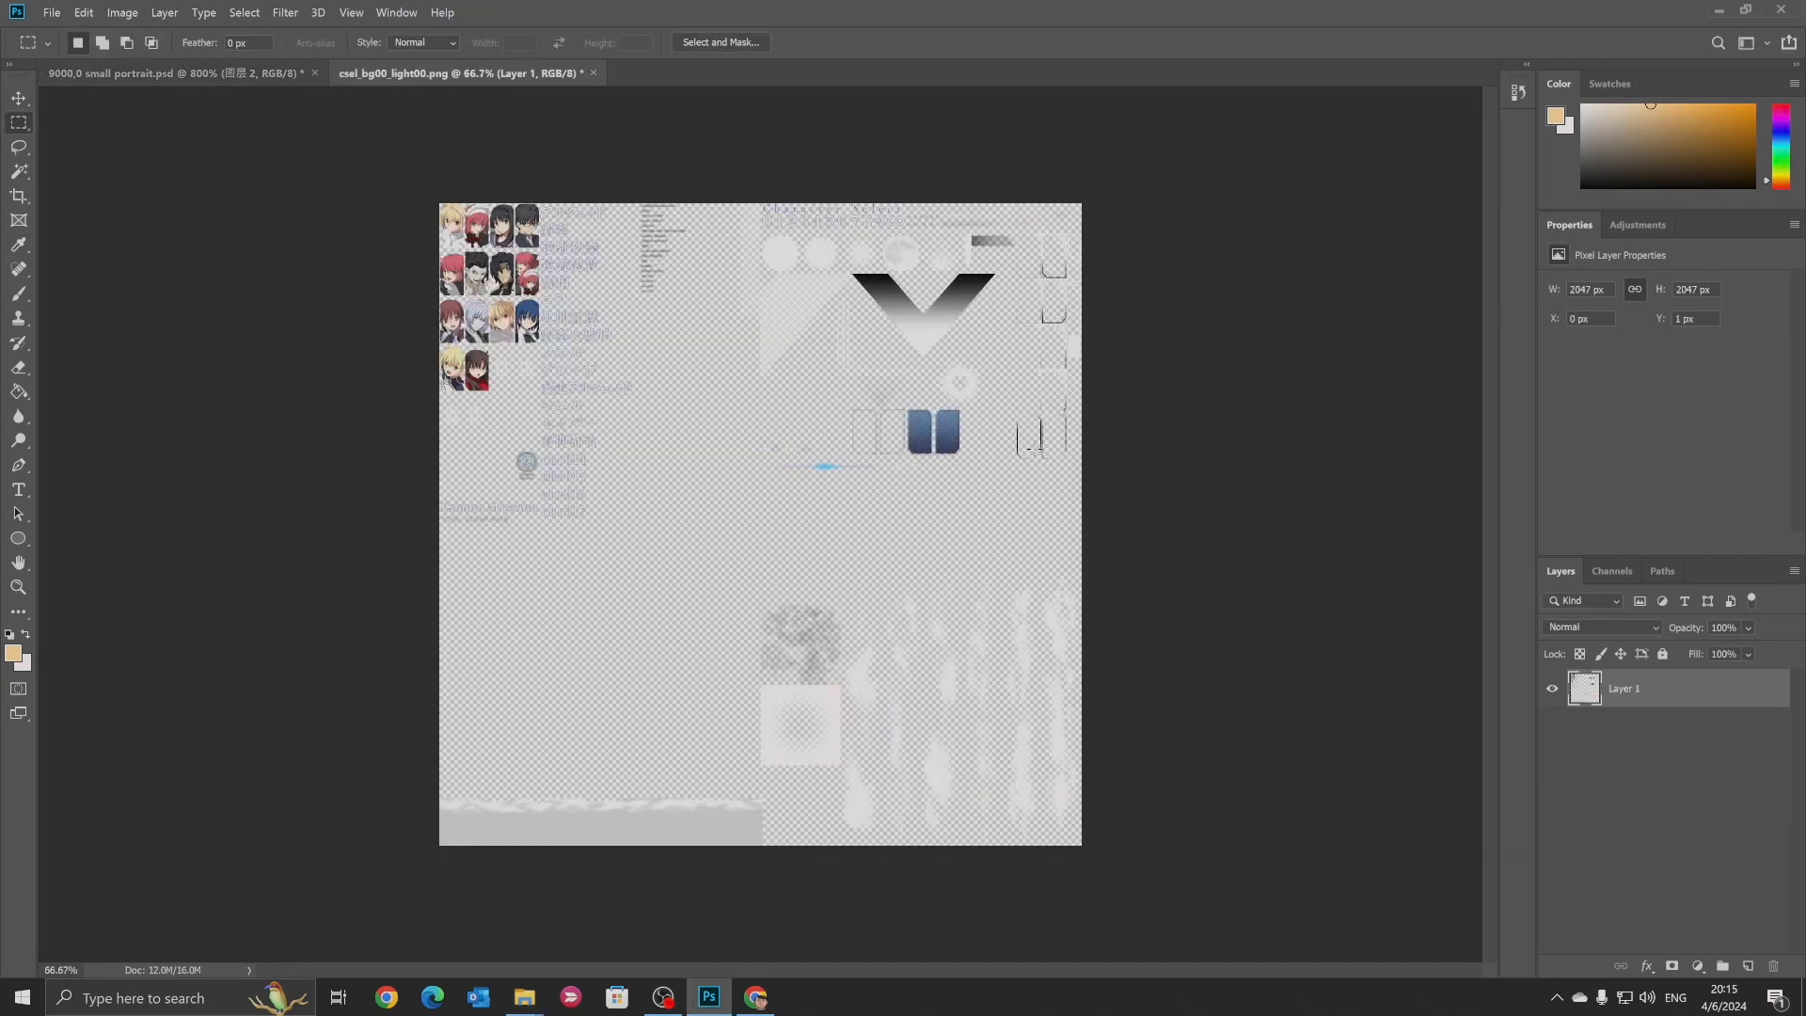
Select and copy Akiha's portrait, the third one in the first row of the character sheet
key("ctrl+plus")
key("ctrl+plus")
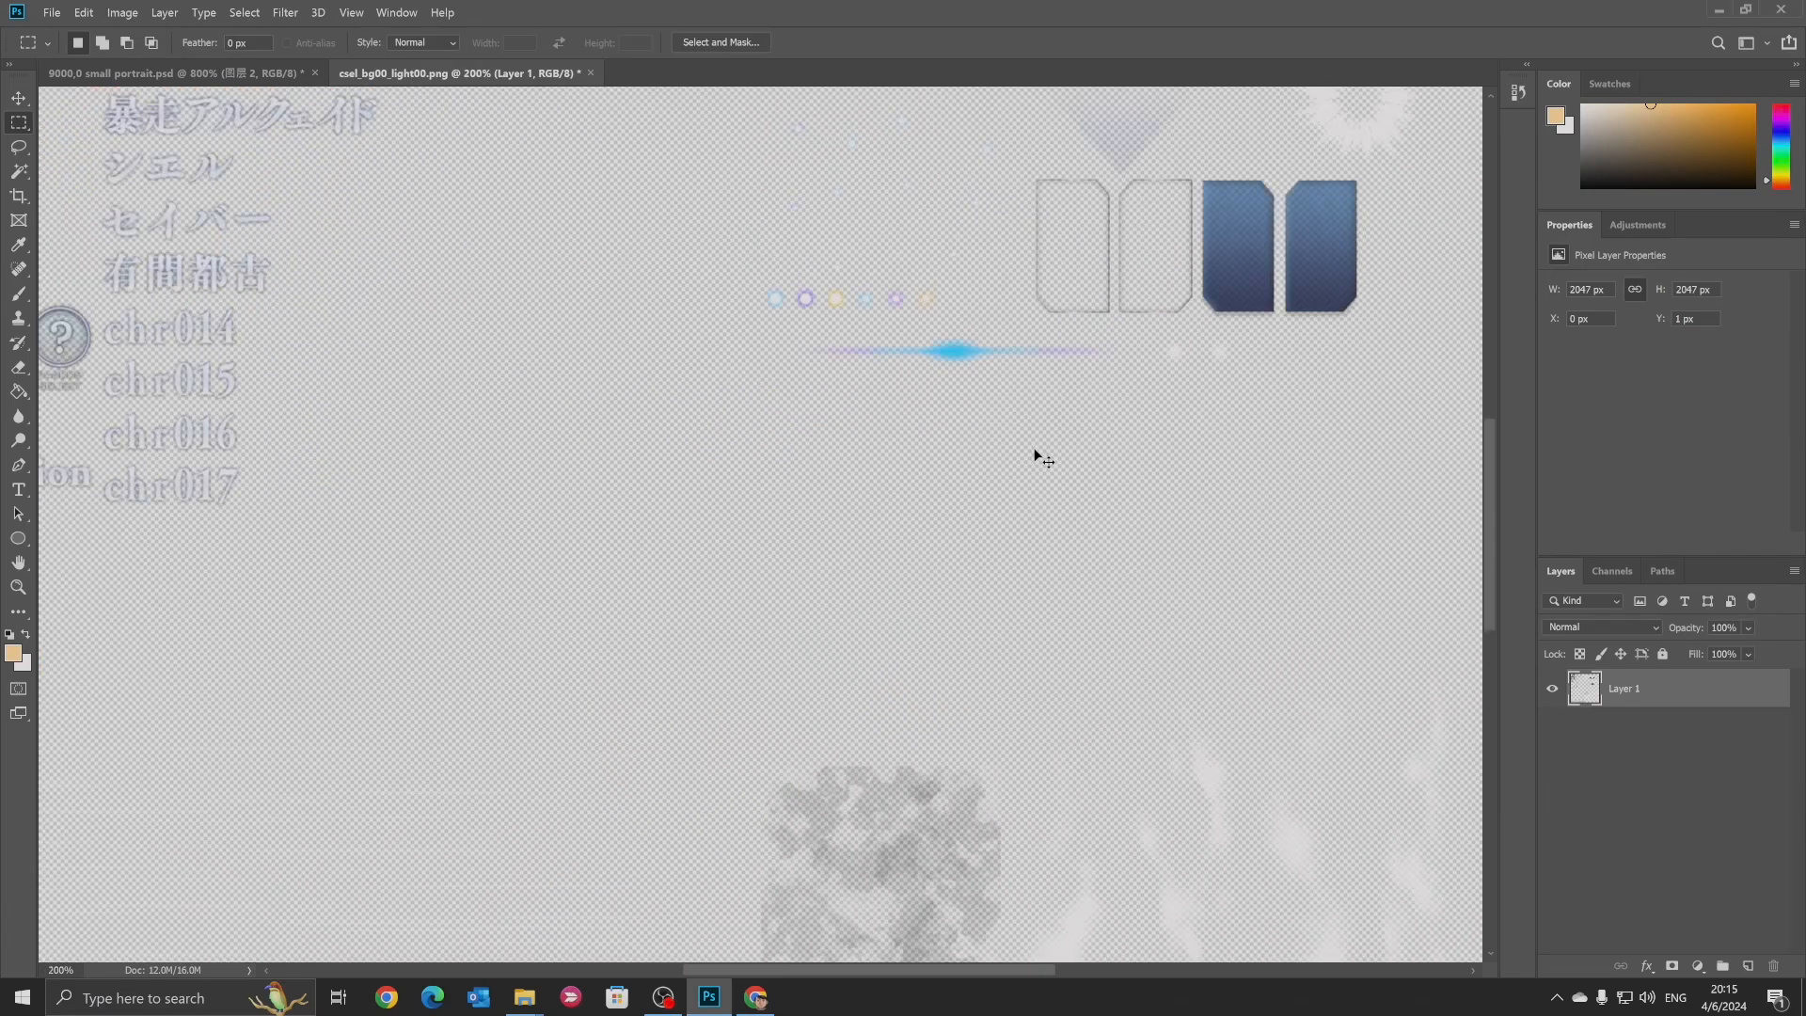
left_click_drag(1487, 604, 1487, 444)
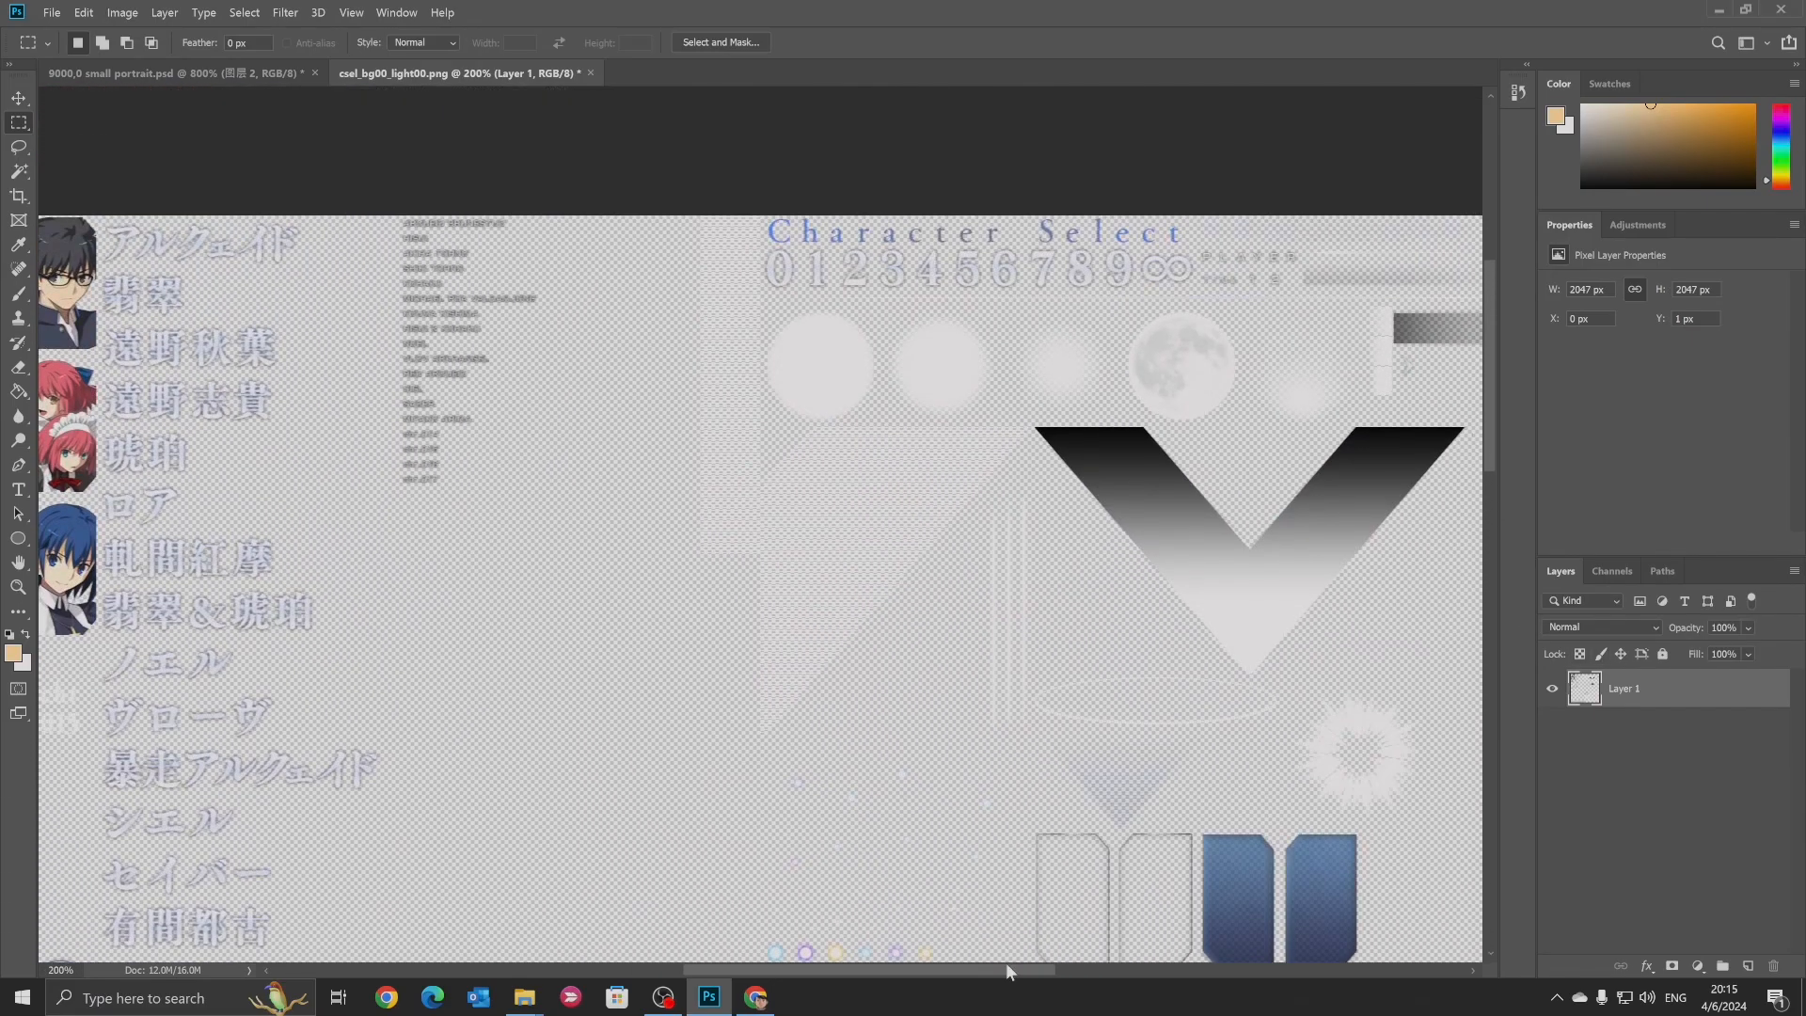
left_click_drag(1007, 965, 886, 984)
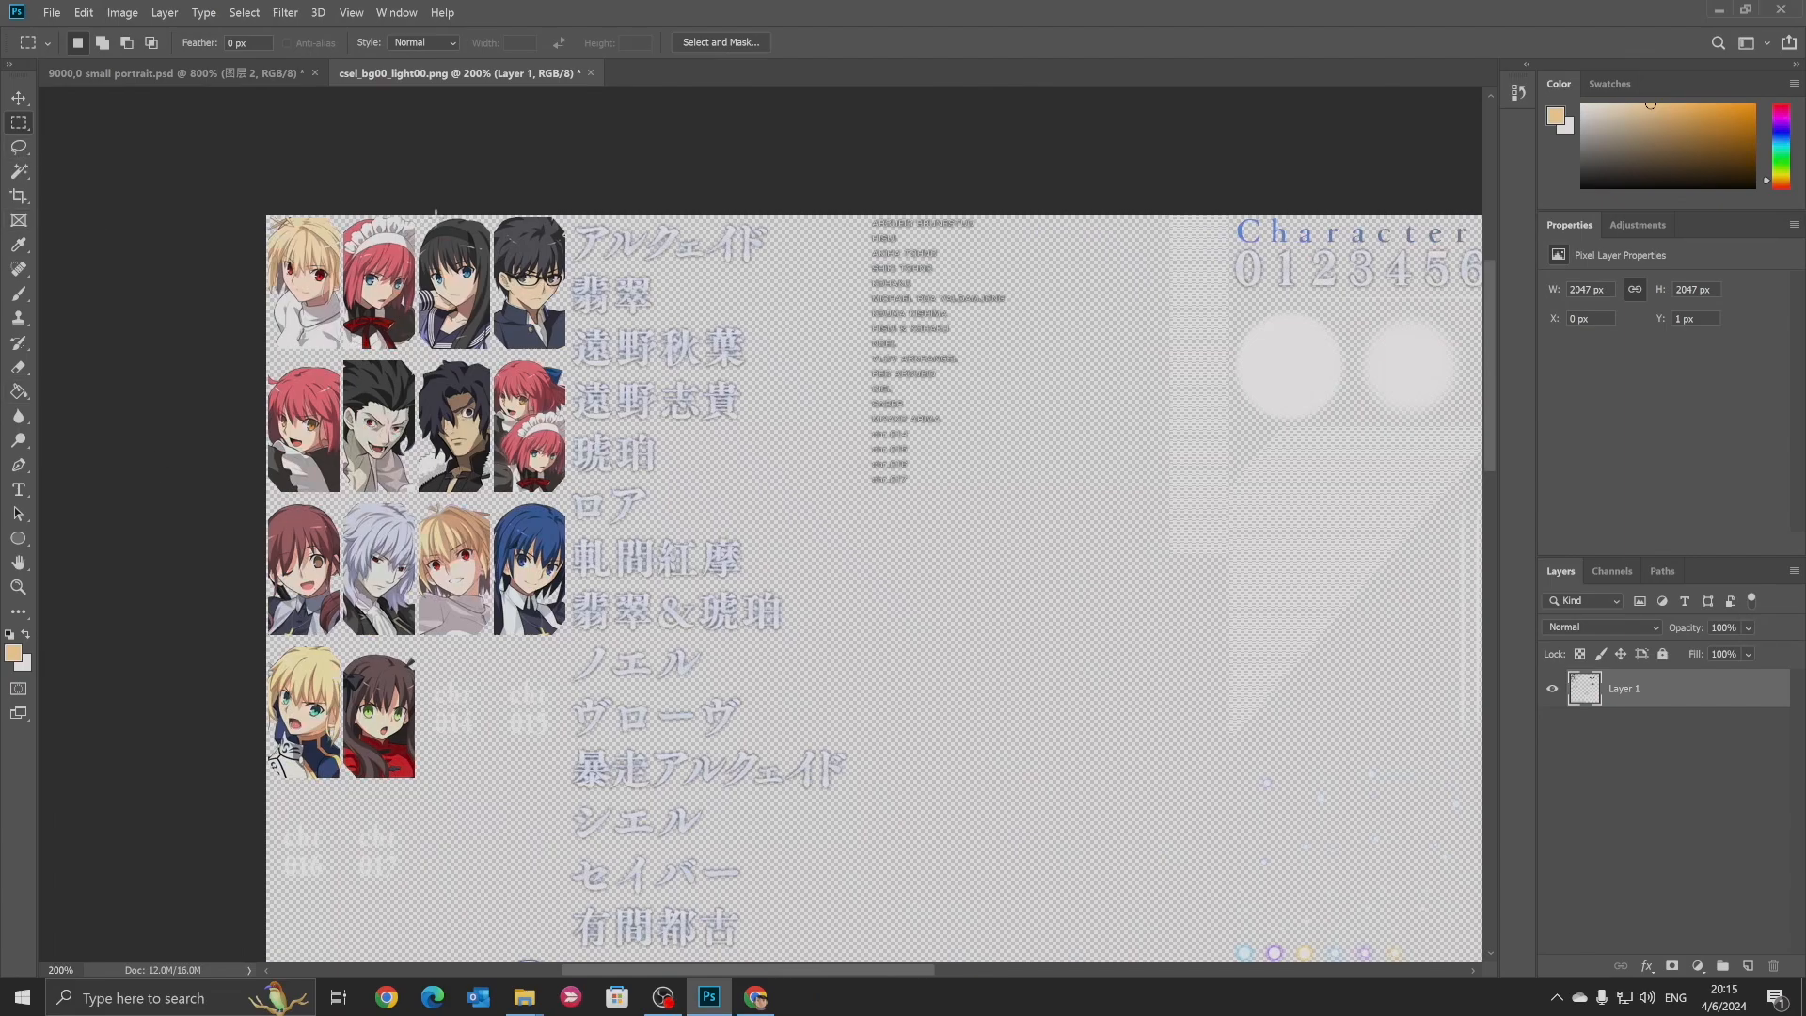
left_click_drag(417, 209, 493, 355)
Paste Akiha's portrait into the small portrait template directly above the black frame layer
left_click(216, 73)
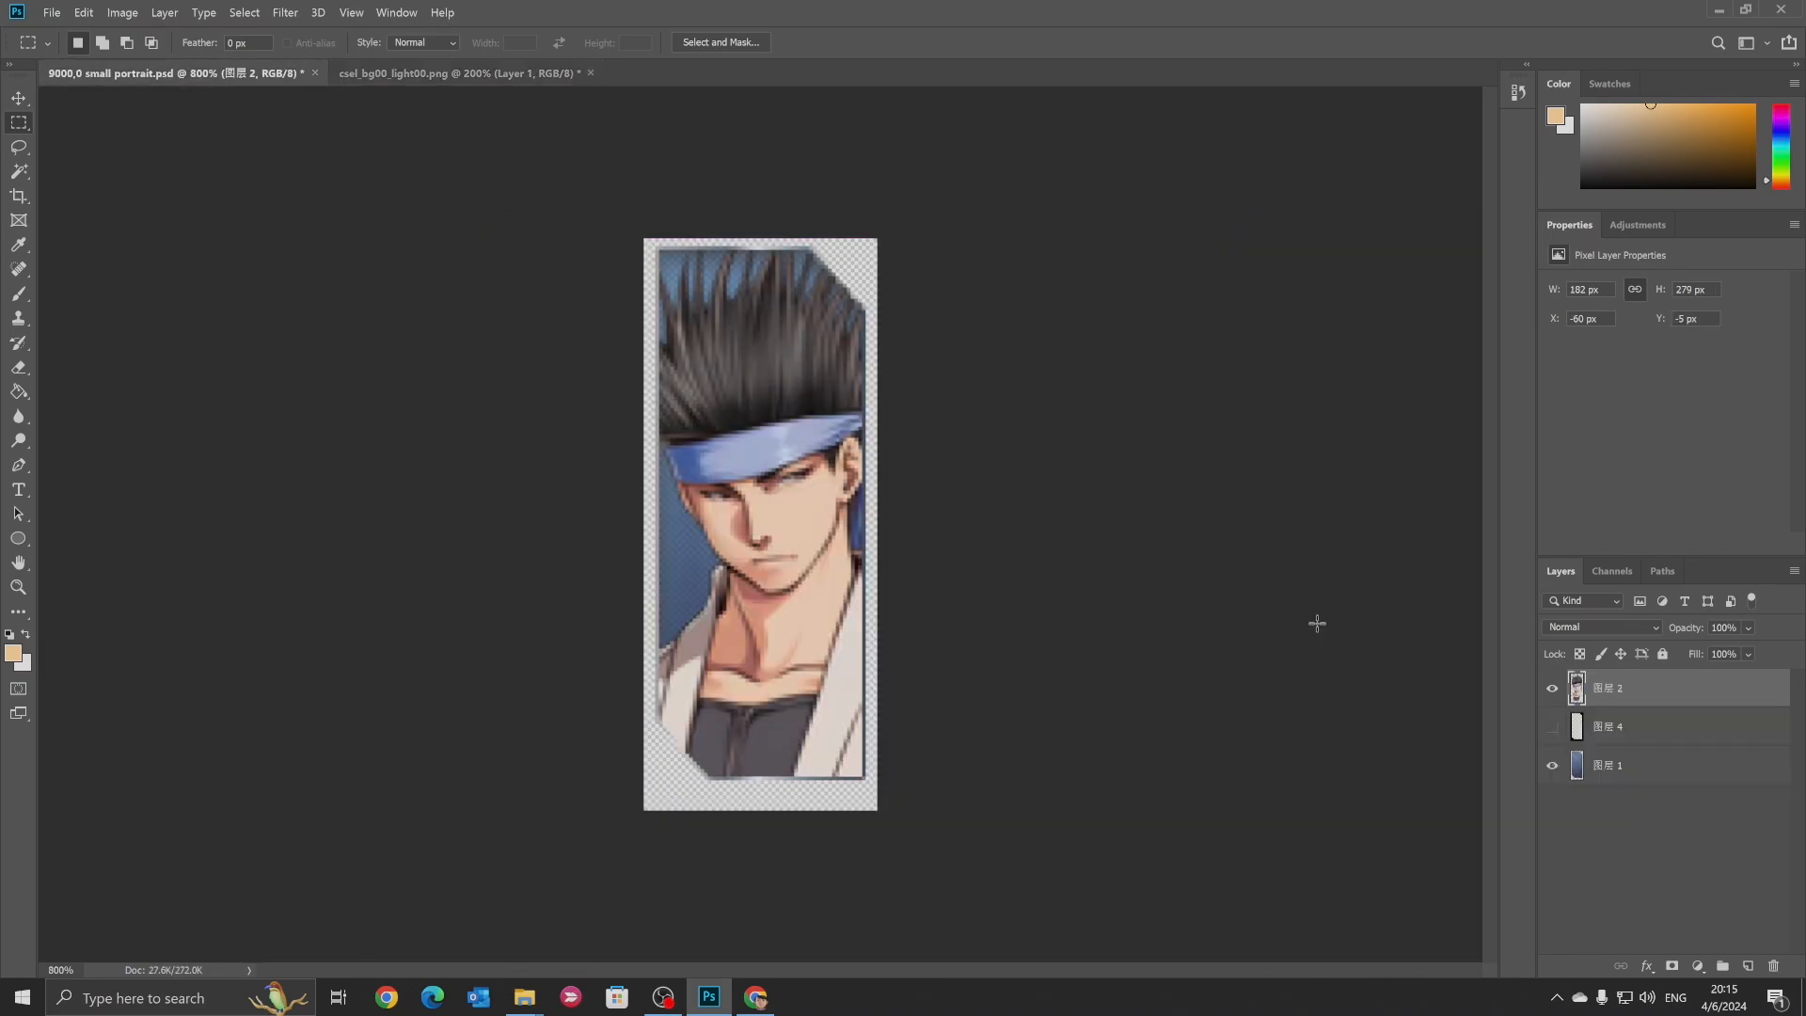
left_click(1666, 738)
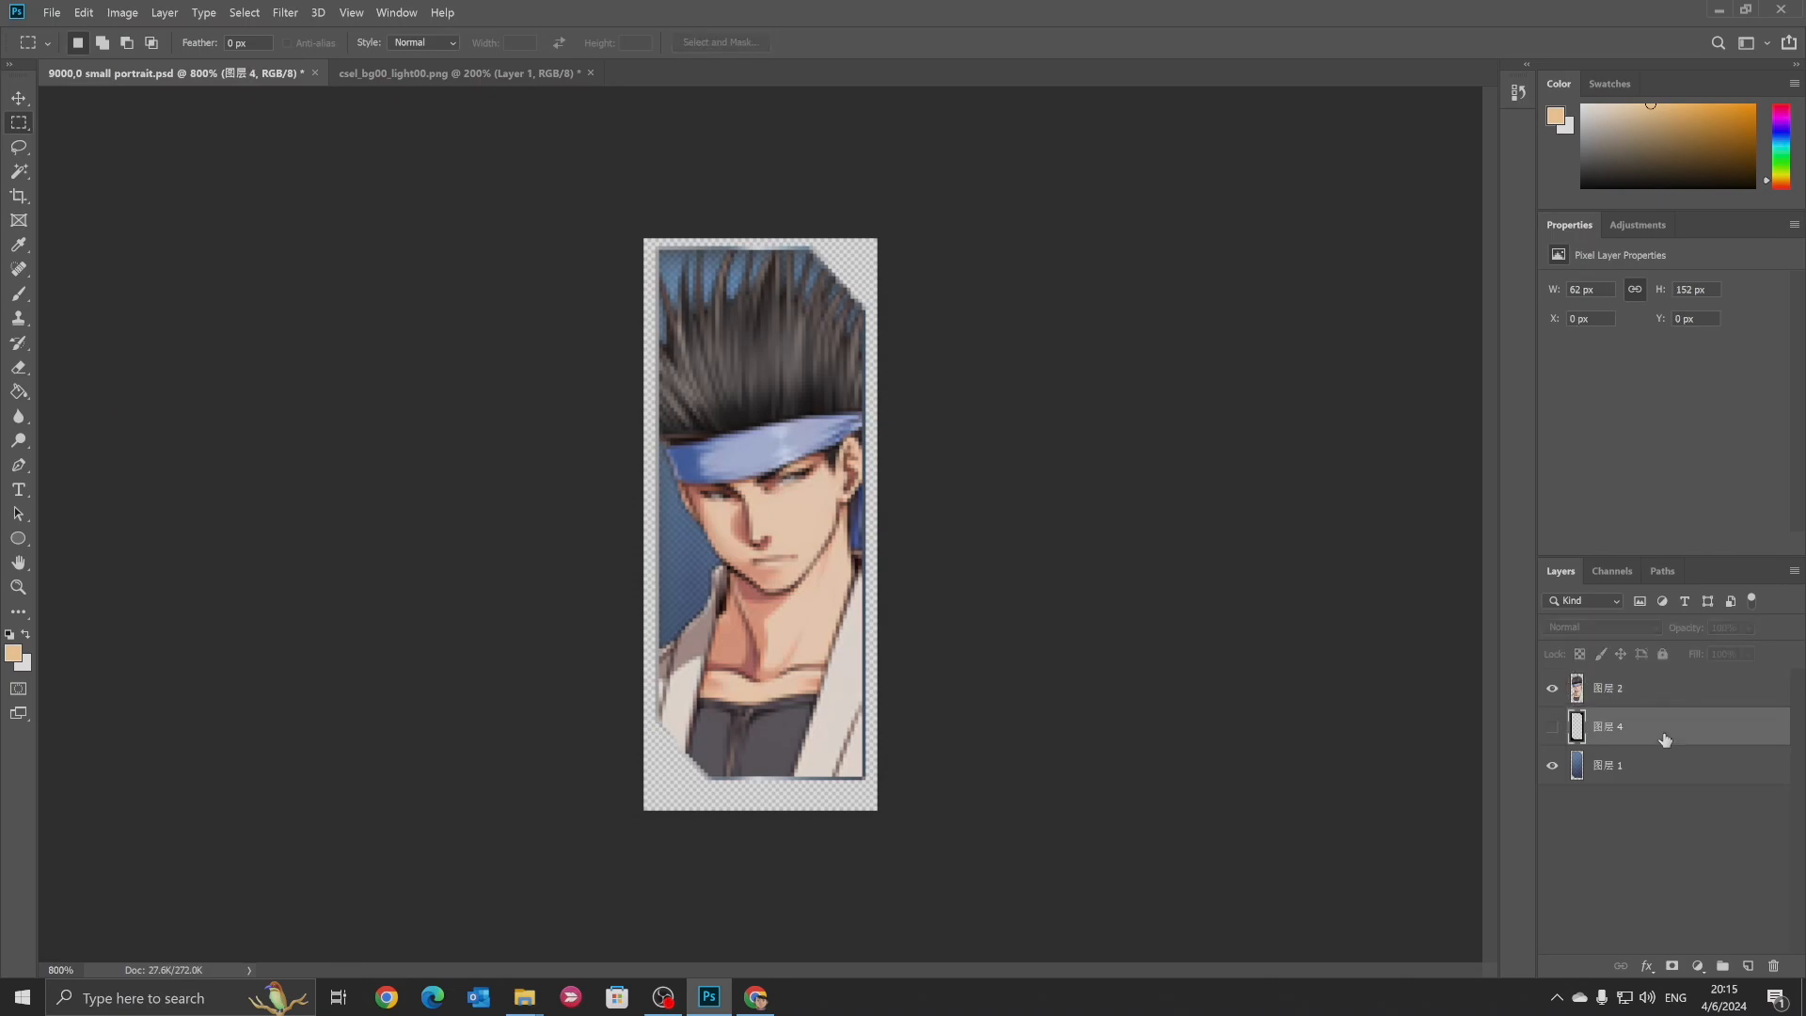
key("ctrl+v")
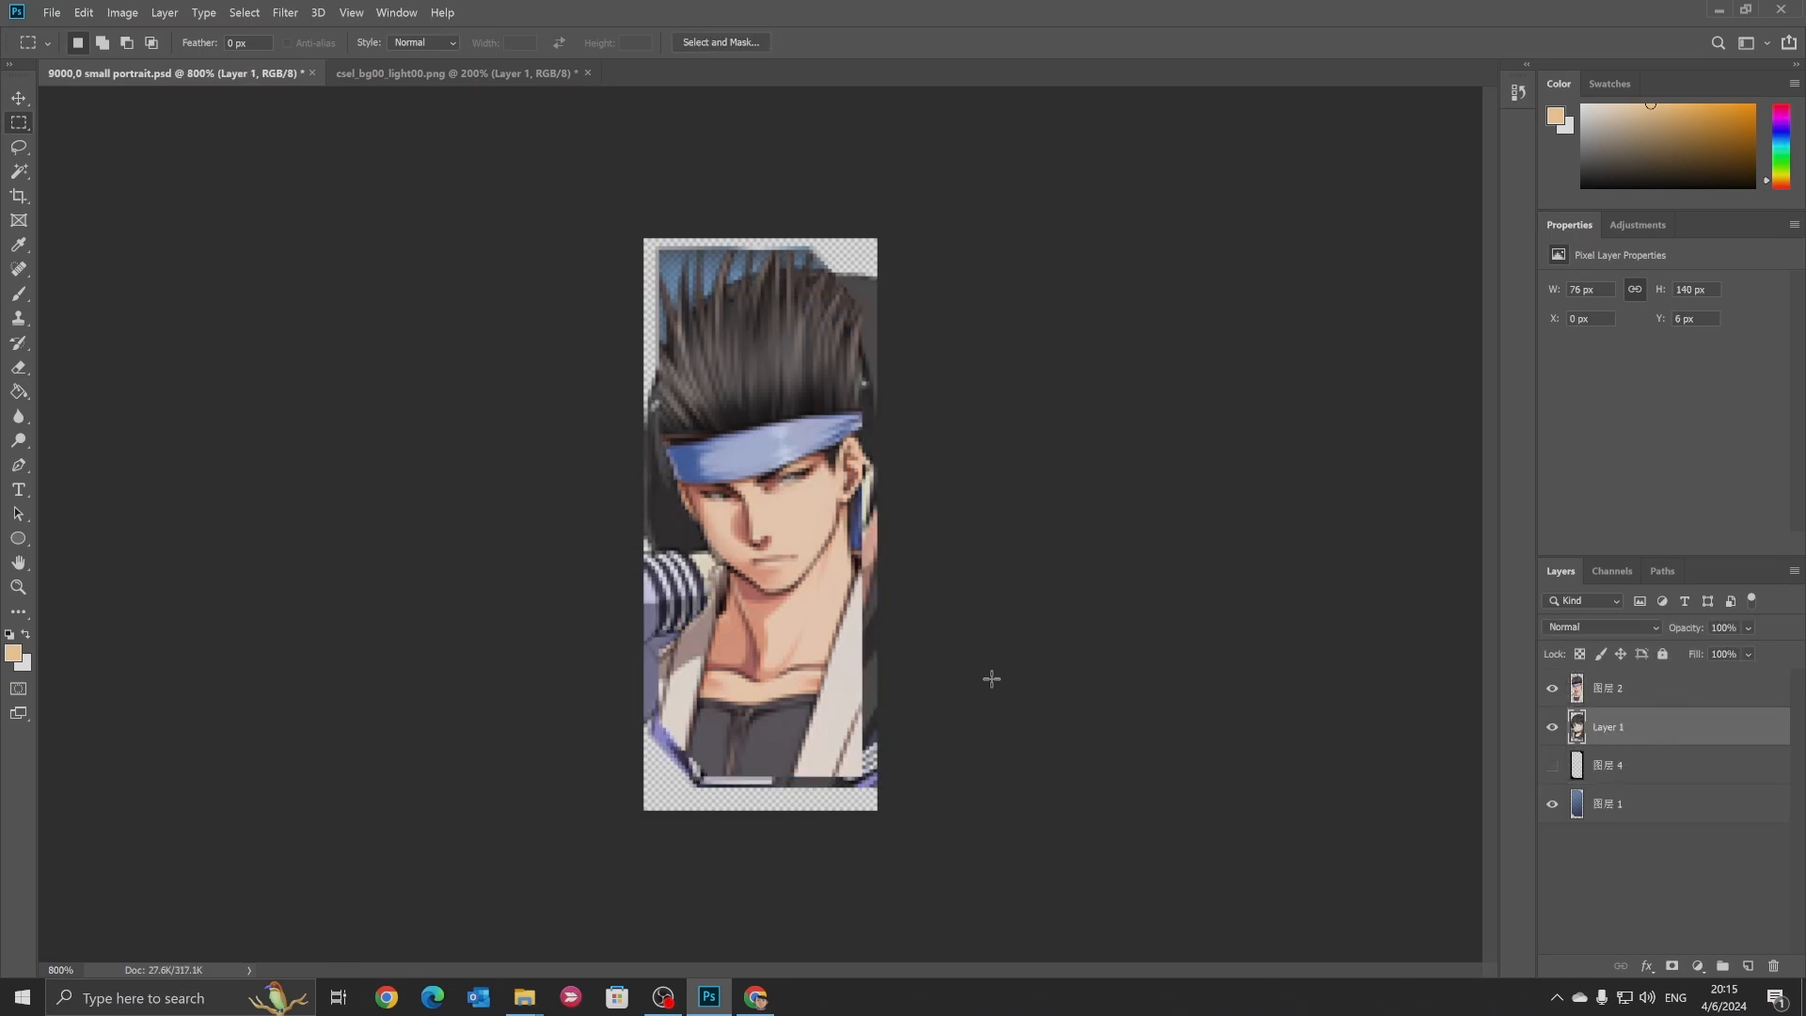
Hide the template's original portrait layer, show the black frame layer and move it above Akiha's portrait
left_click(1552, 688)
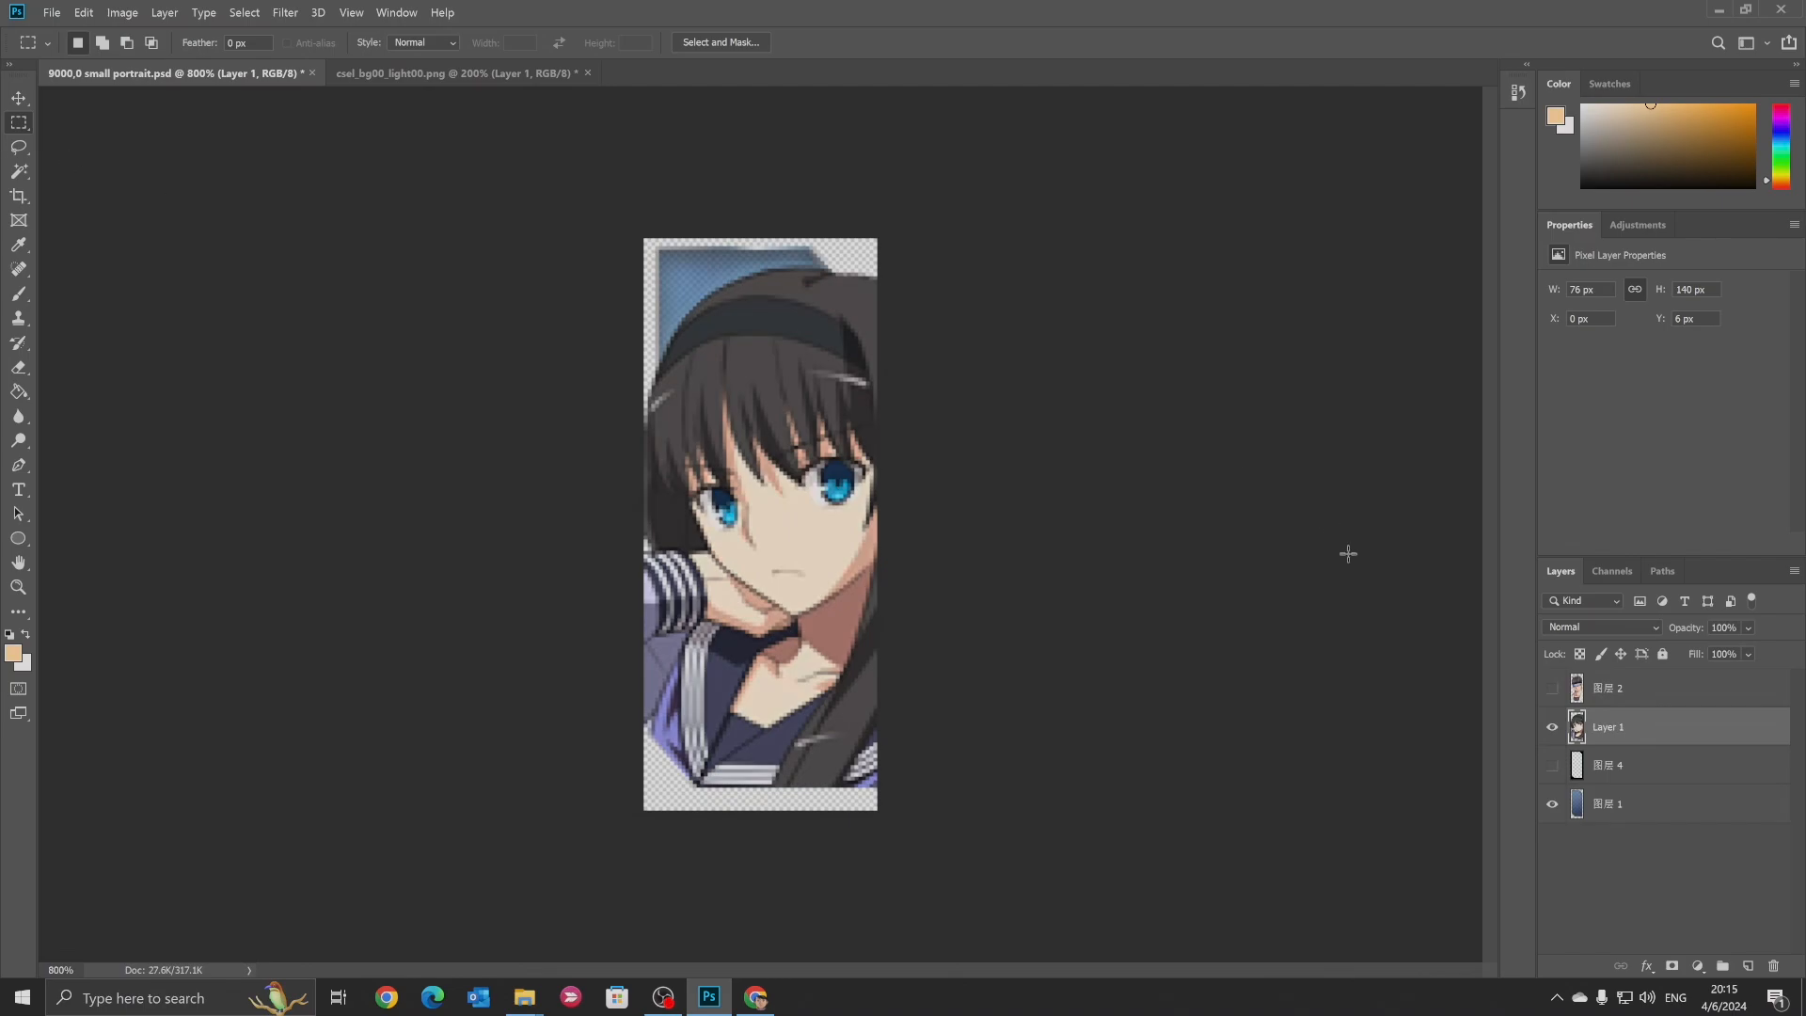
left_click(1552, 764)
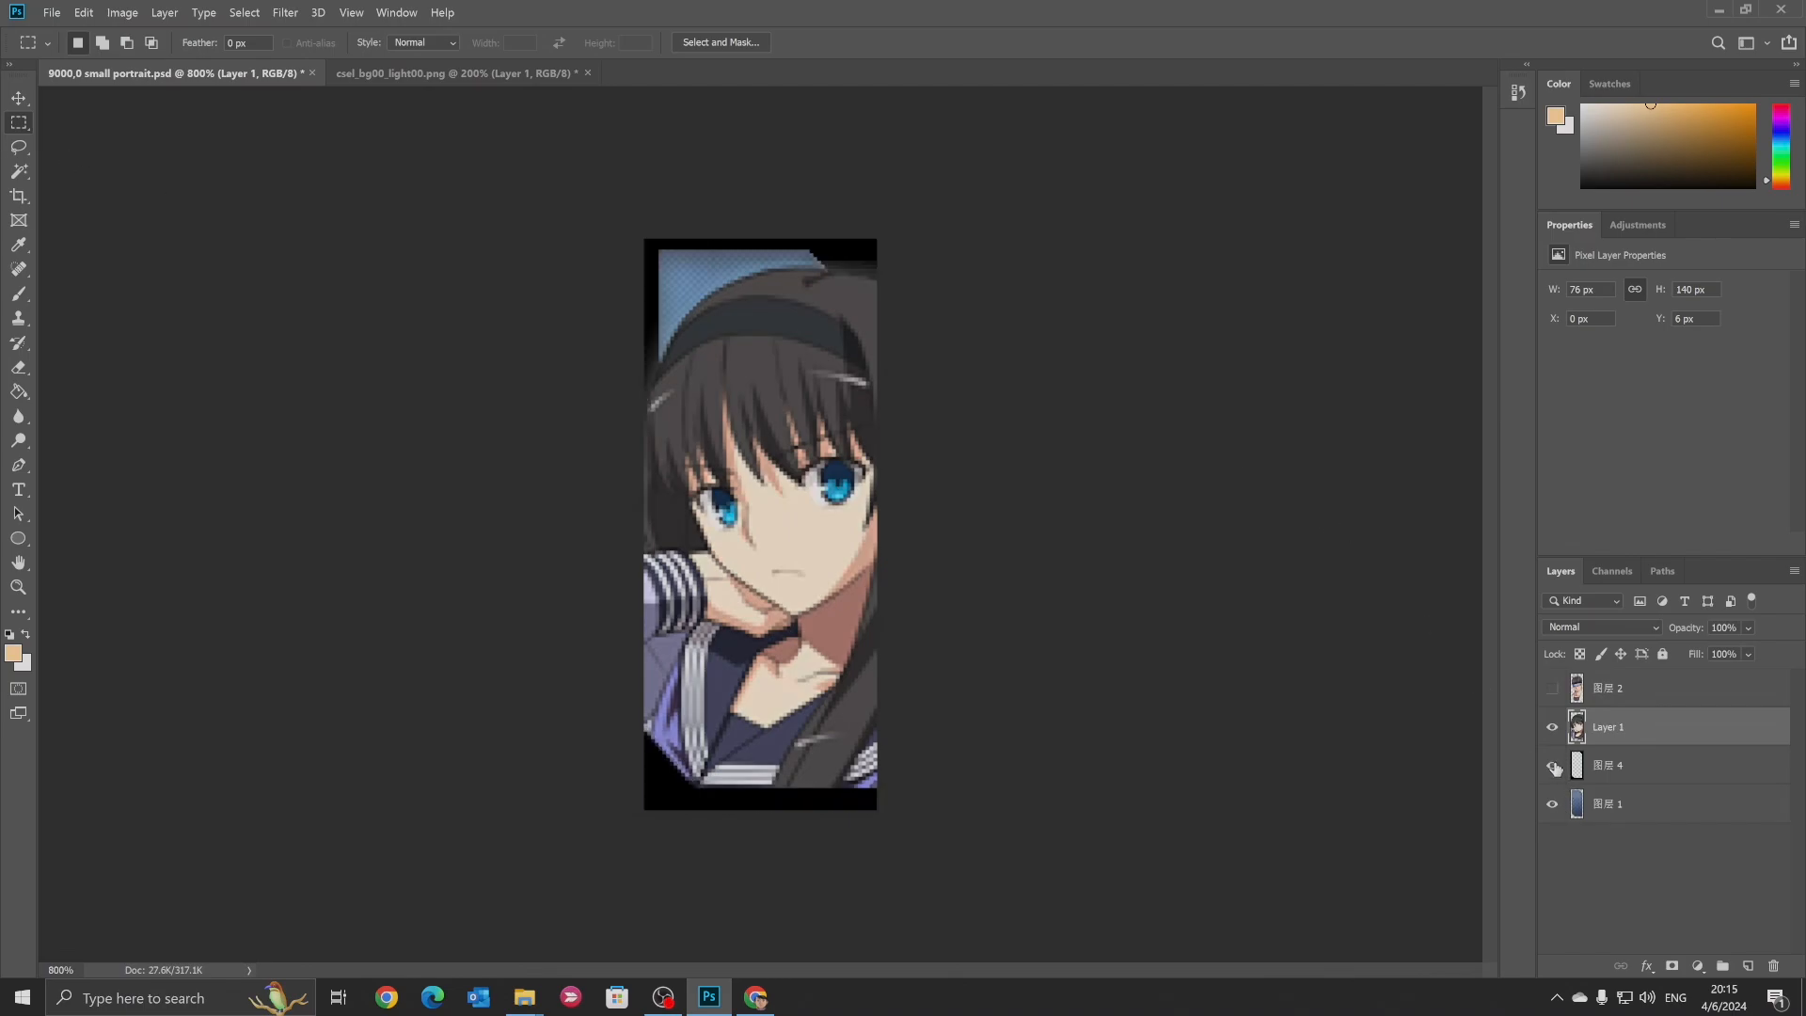
left_click_drag(1594, 766, 1610, 722)
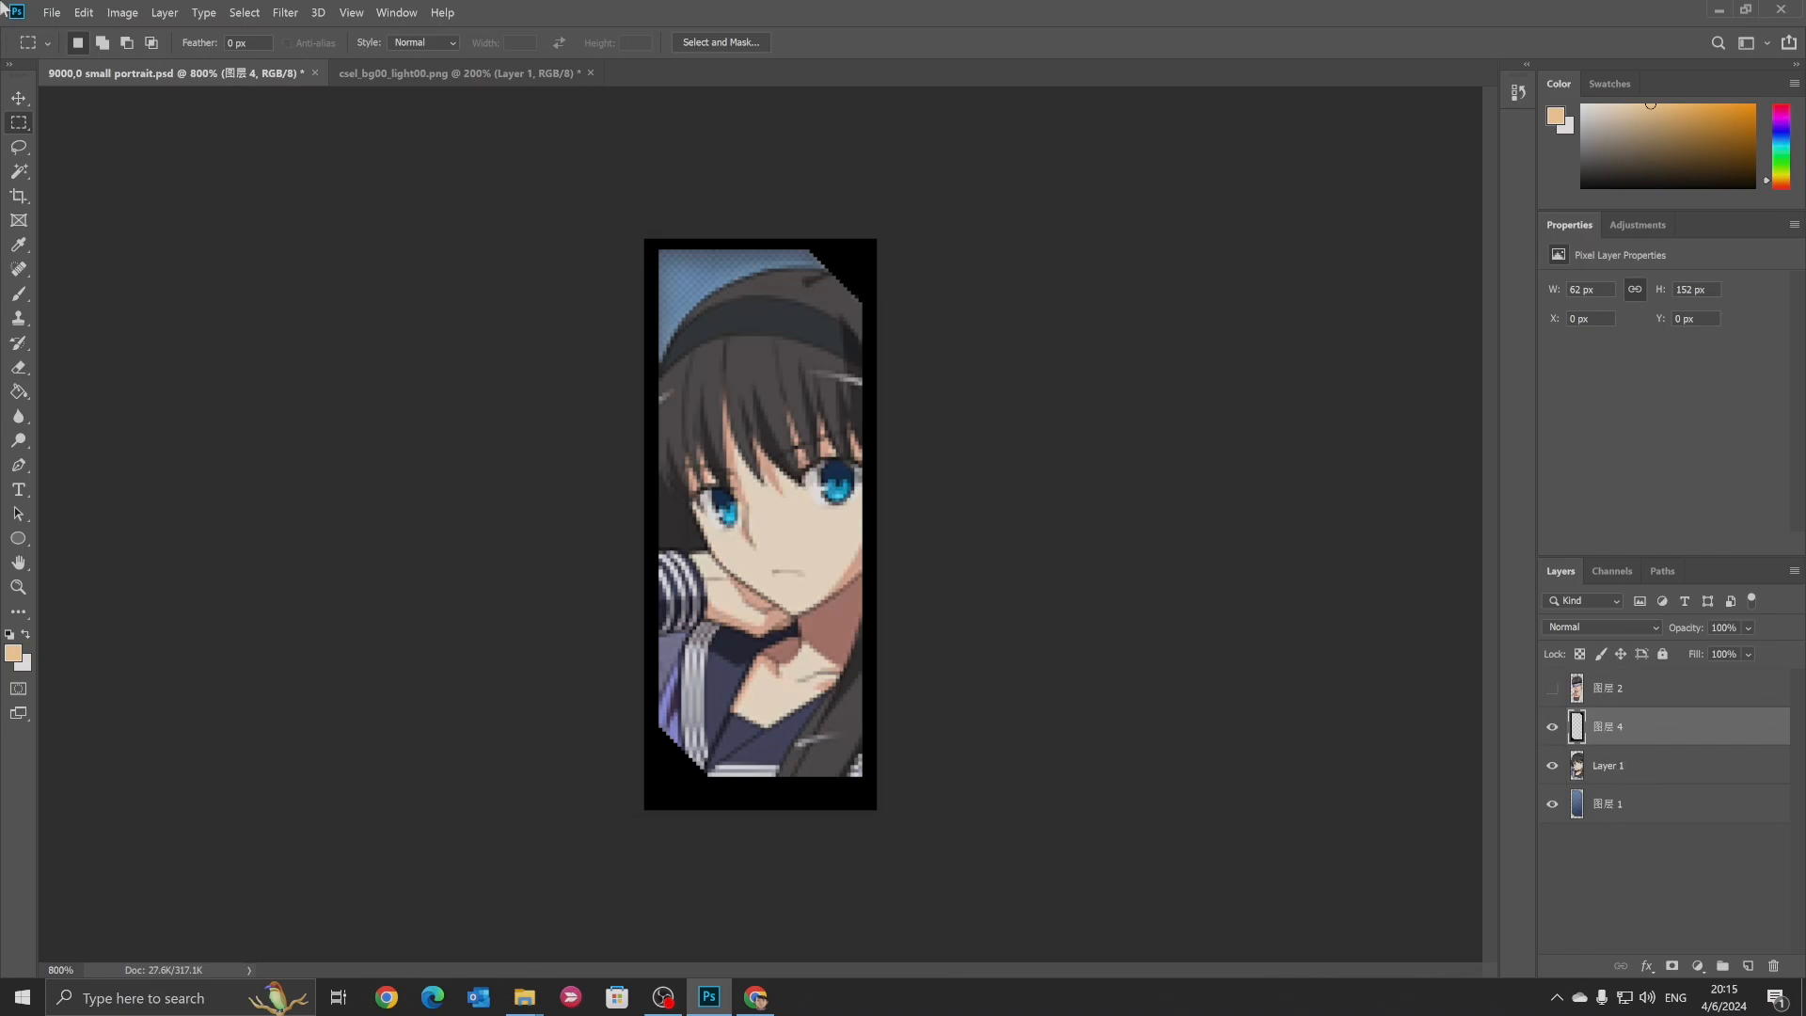
Move Akiha's portrait inside the black frame to X -5 px, Y 4 px and check it by toggling its visibility
left_click(19, 100)
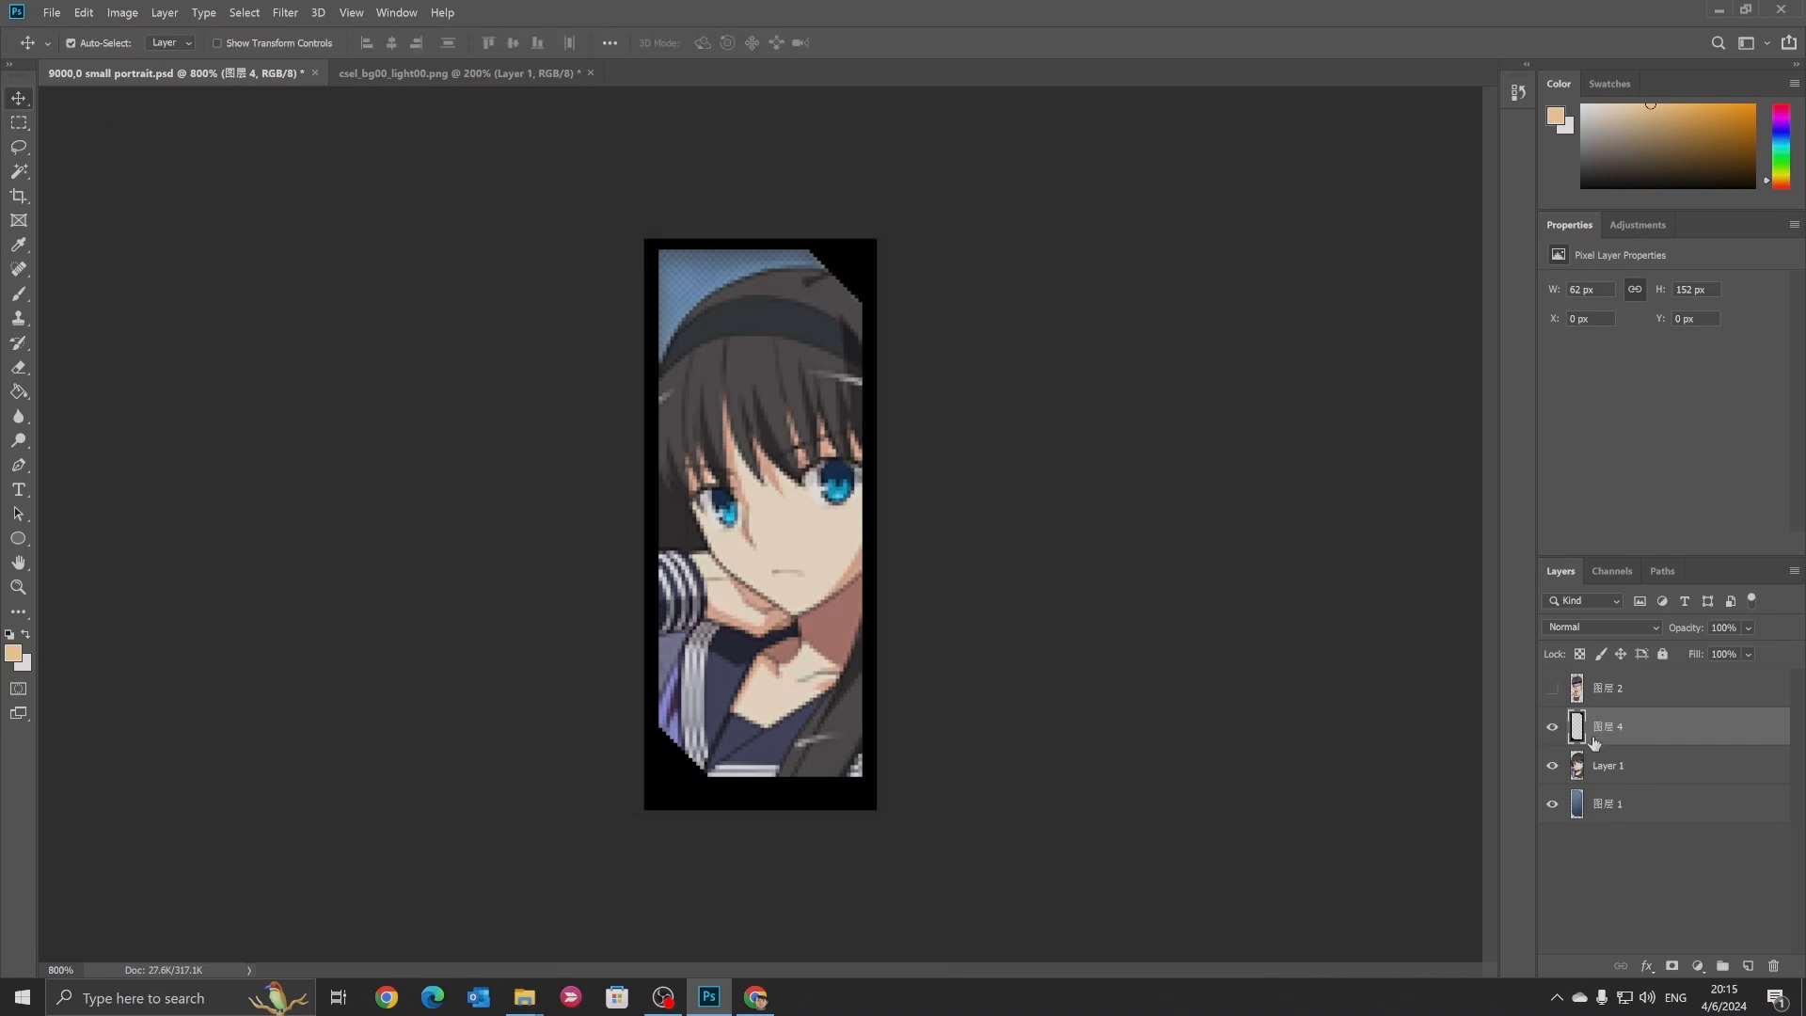
mouse_move(749, 604)
left_mouse_down()
mouse_move(750, 550)
mouse_move(736, 568)
mouse_move(759, 573)
left_mouse_up()
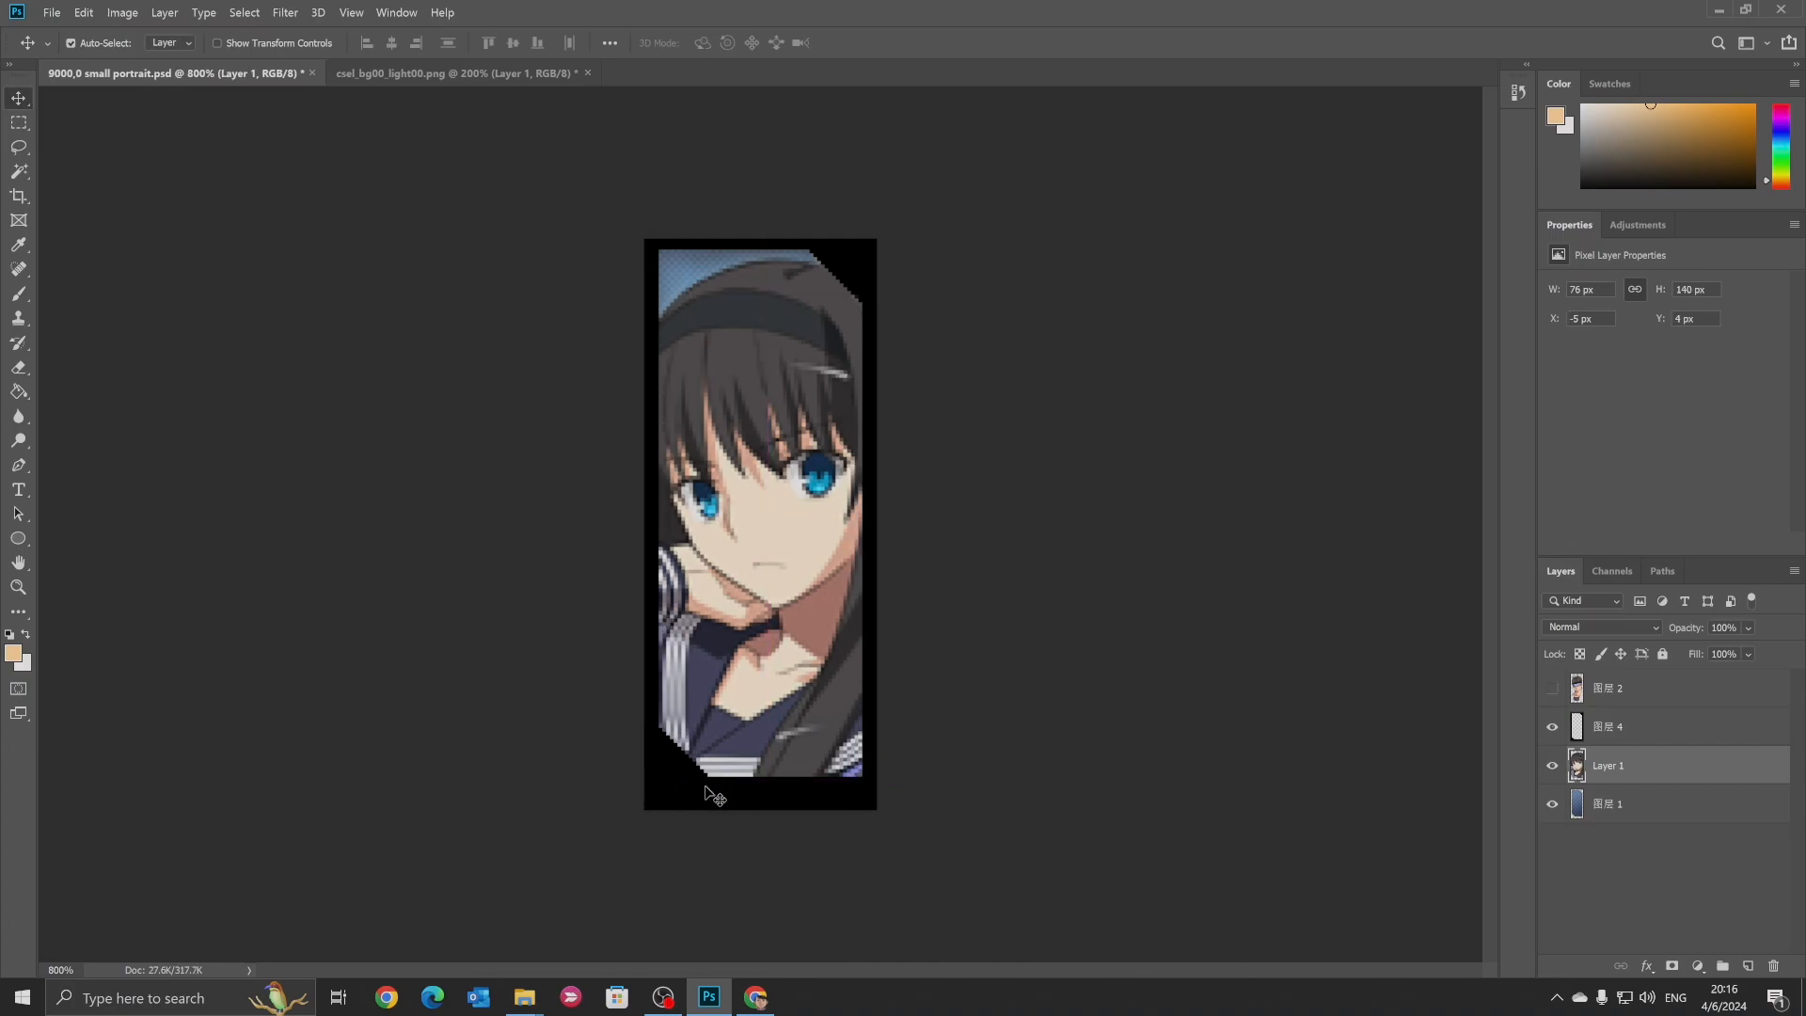
left_click(1552, 768)
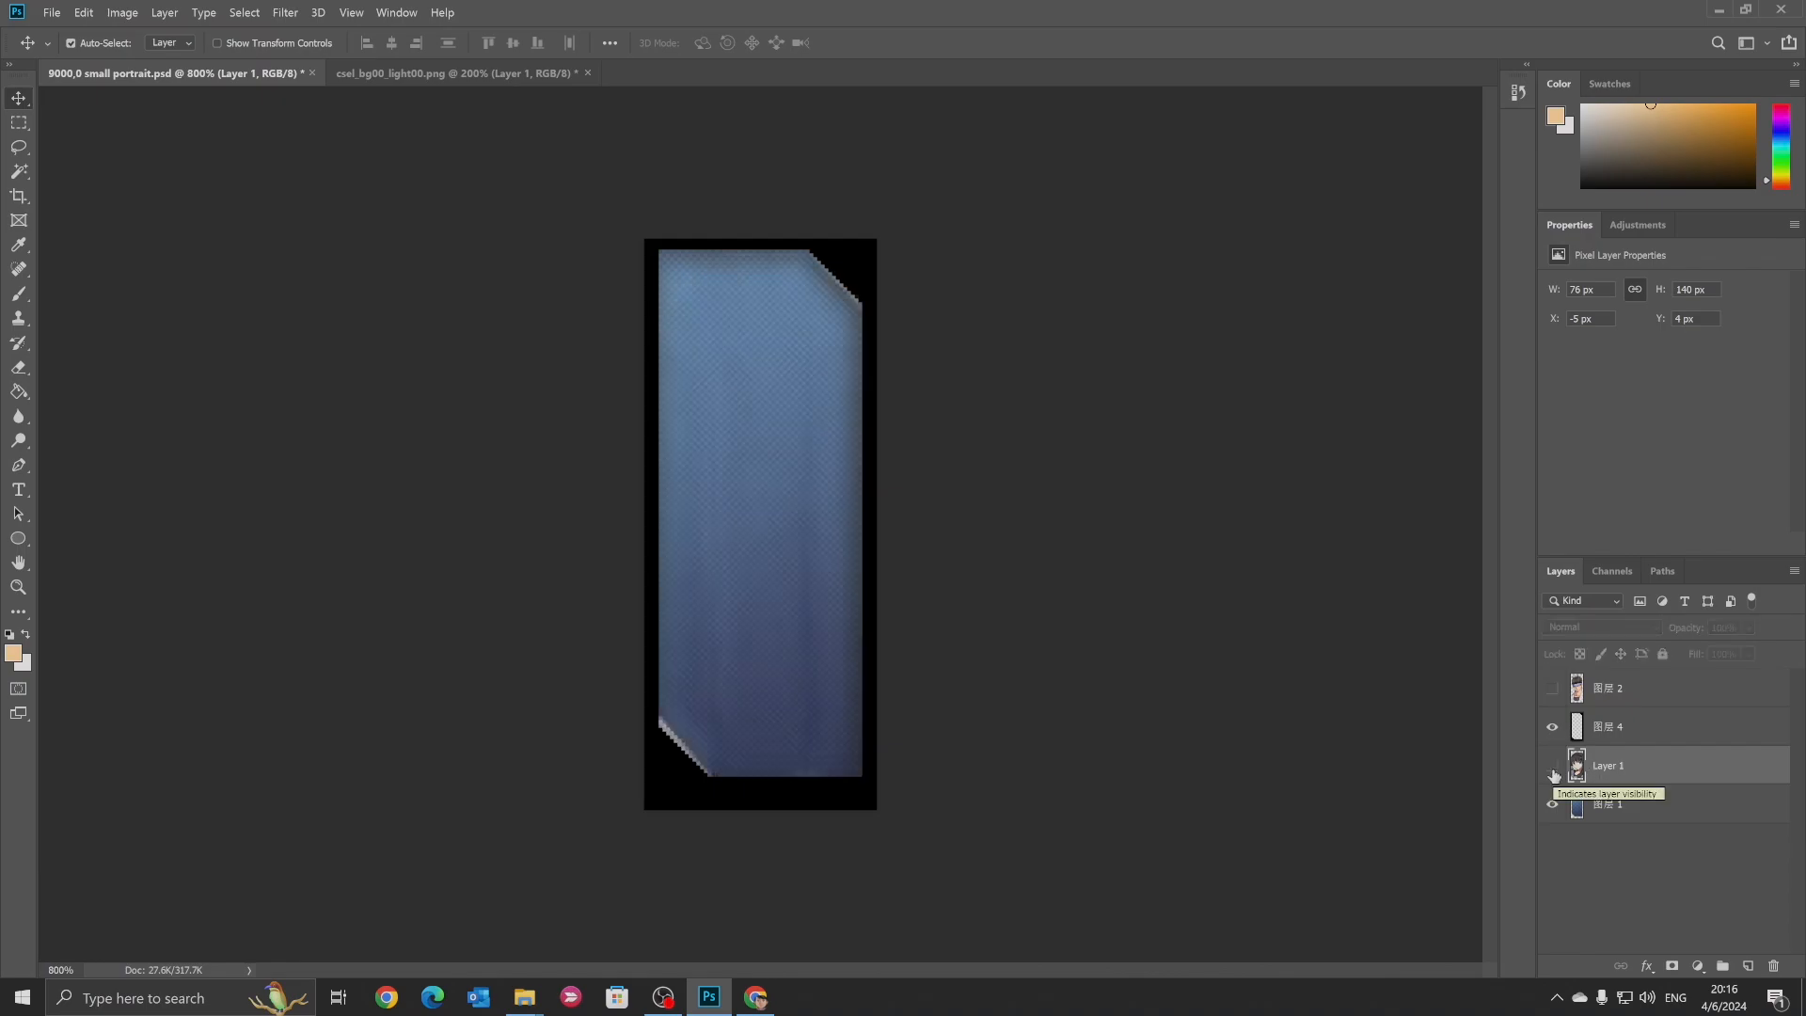
left_click(1553, 769)
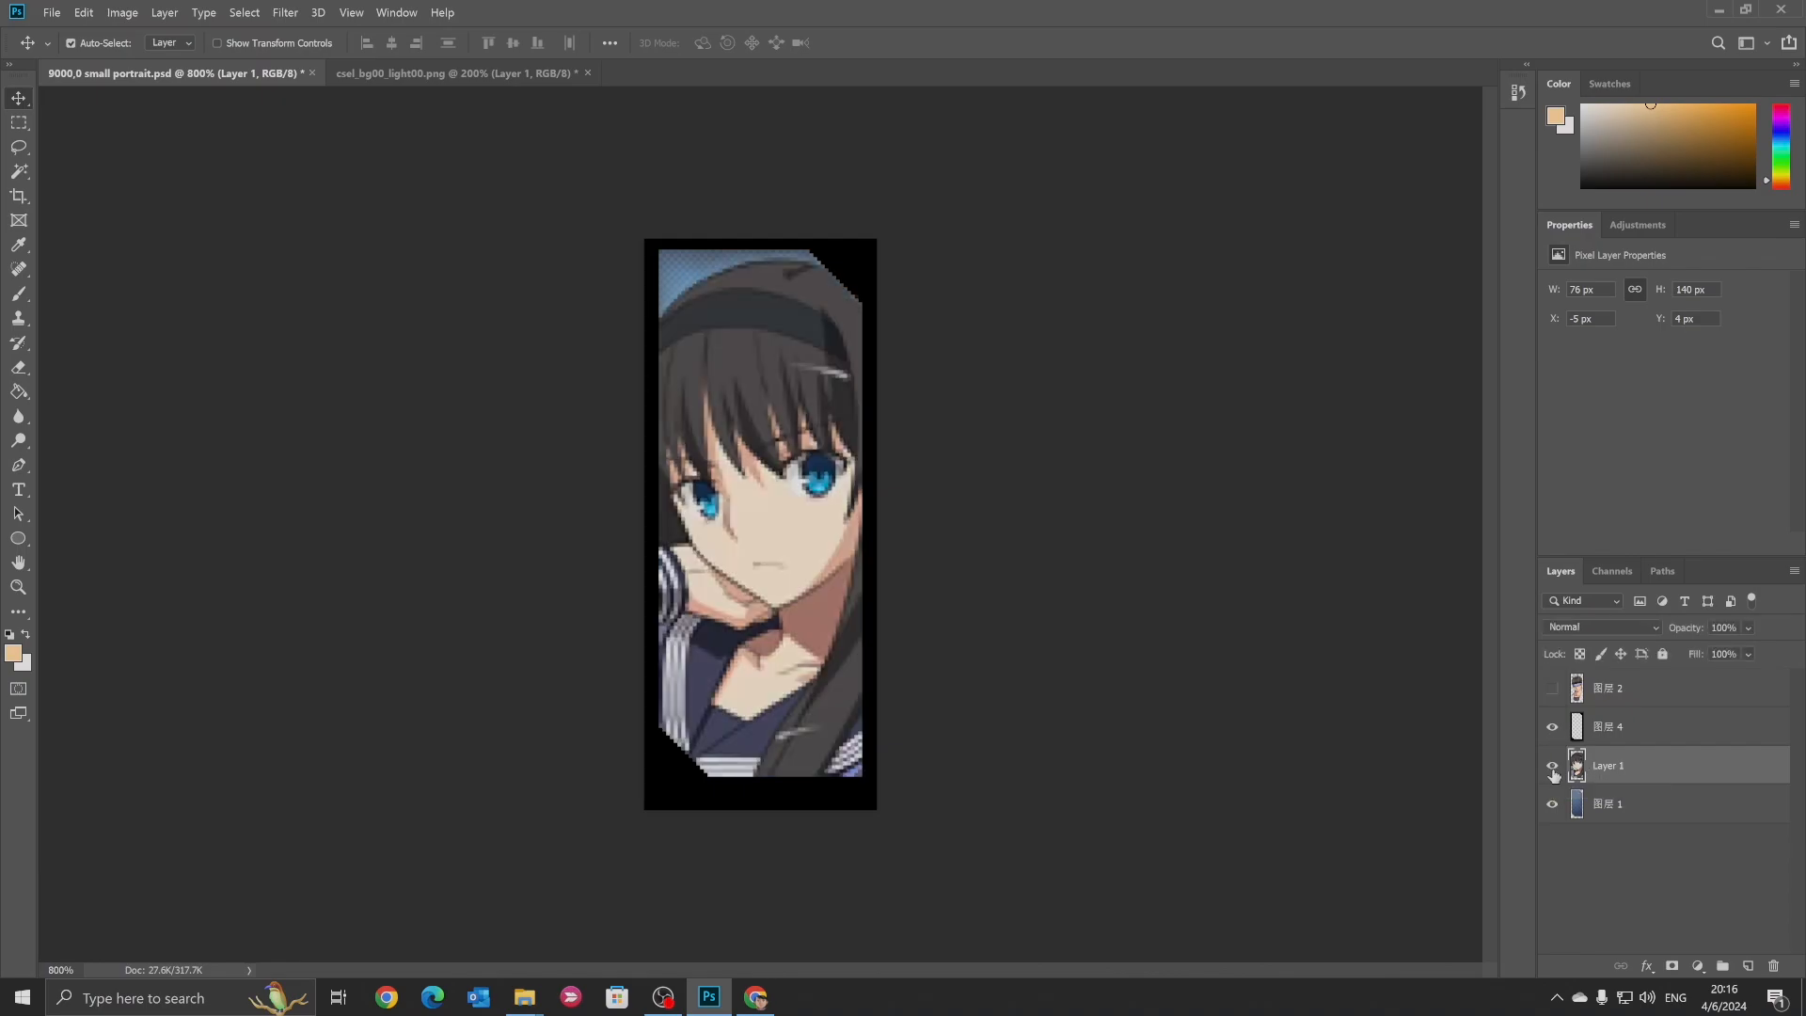
Add a layer mask to Akiha's portrait layer and paste the black frame layer's image into the mask
left_click(1672, 967)
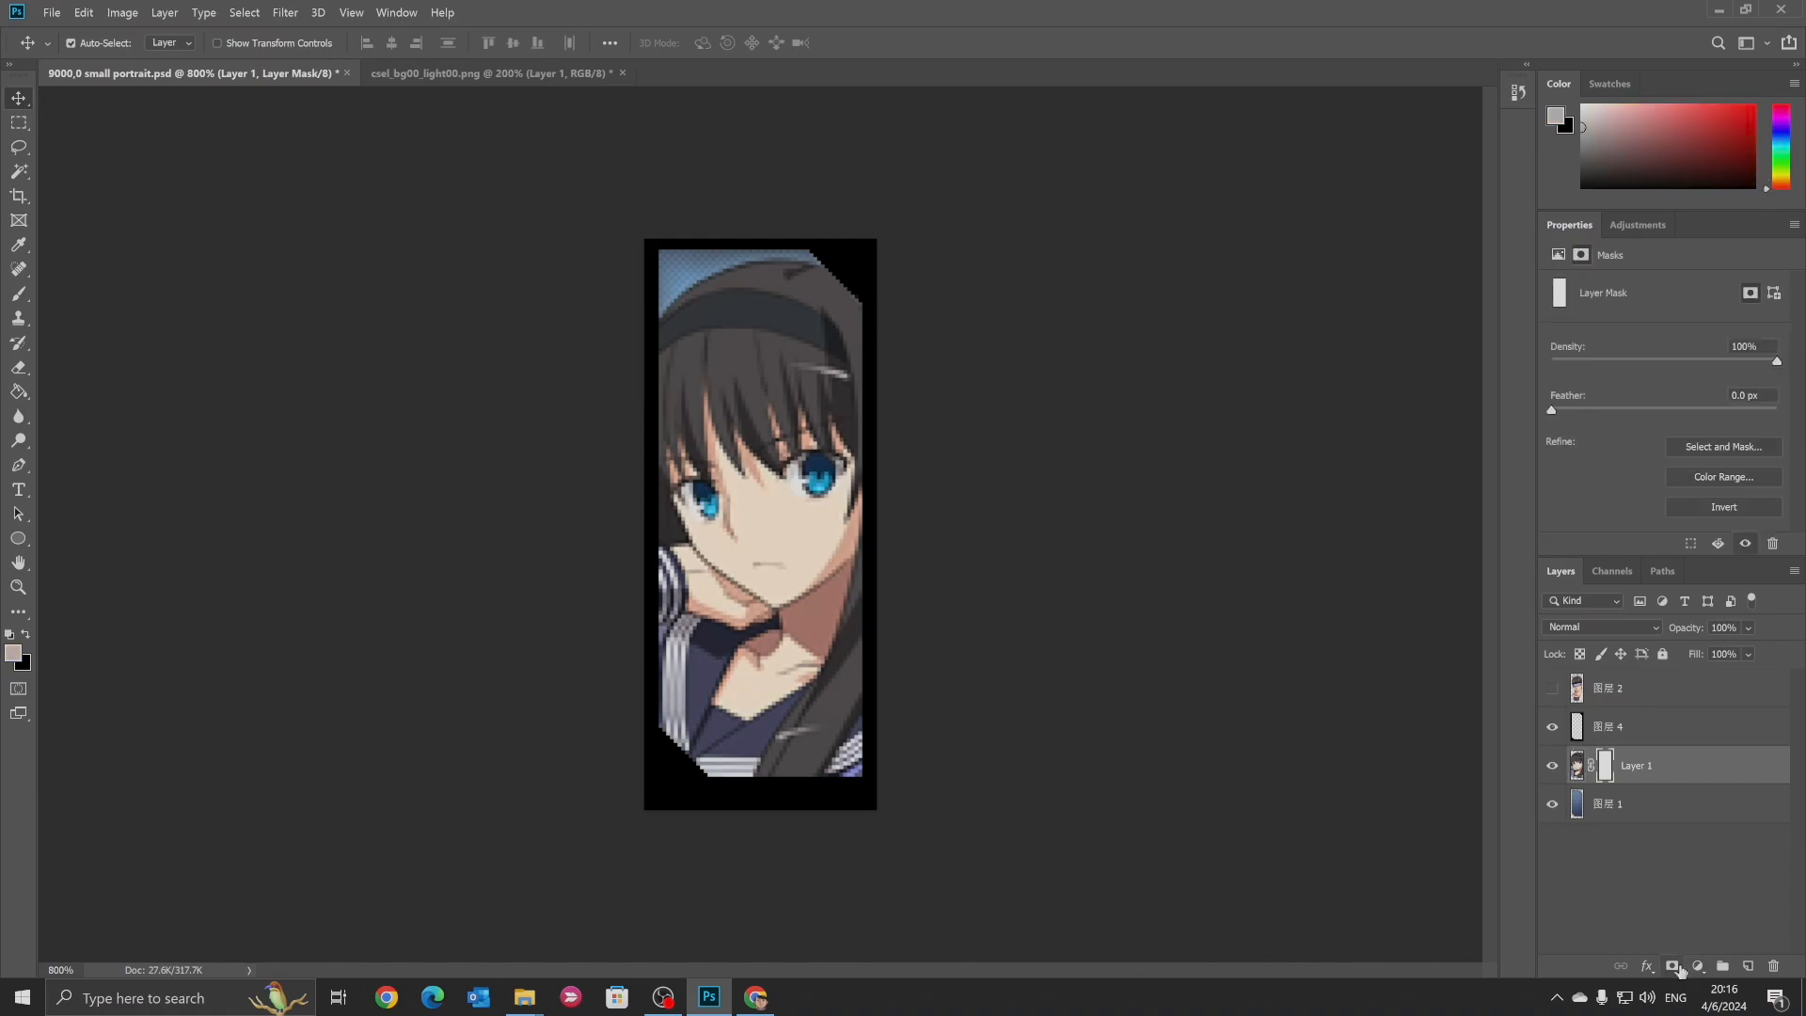
left_click(1577, 730)
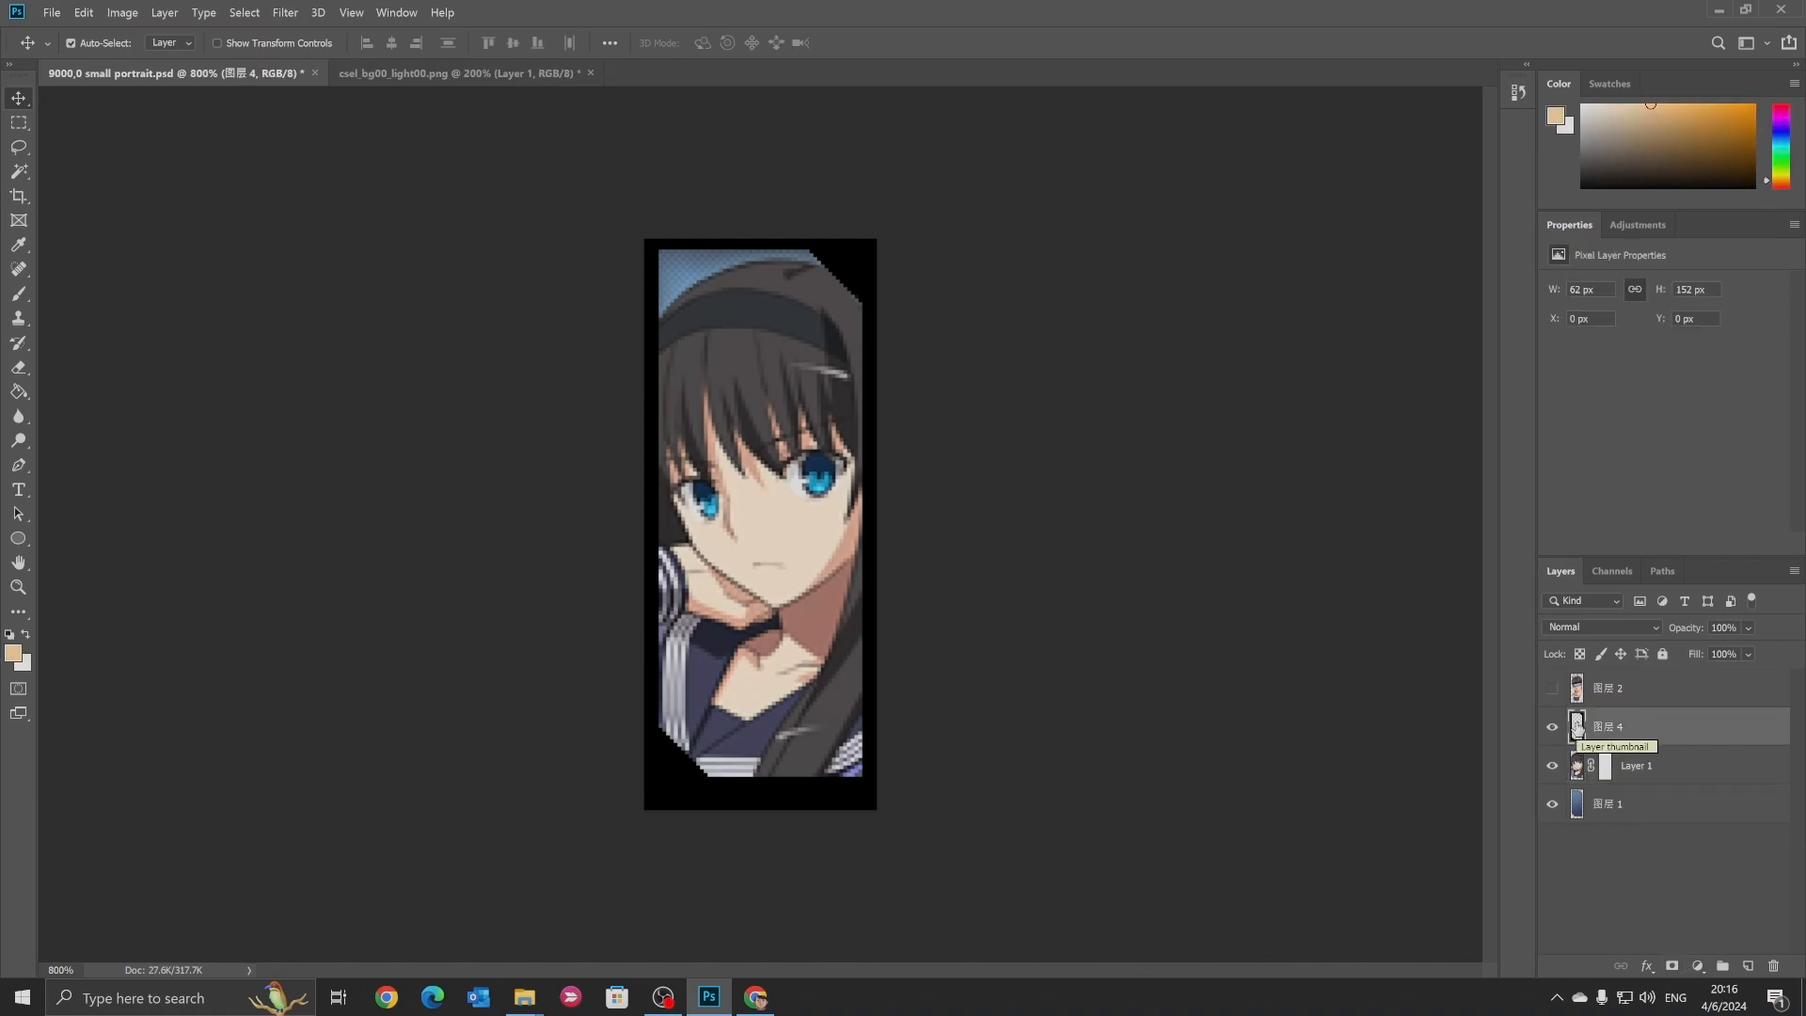
left_click(1577, 730, "ctrl")
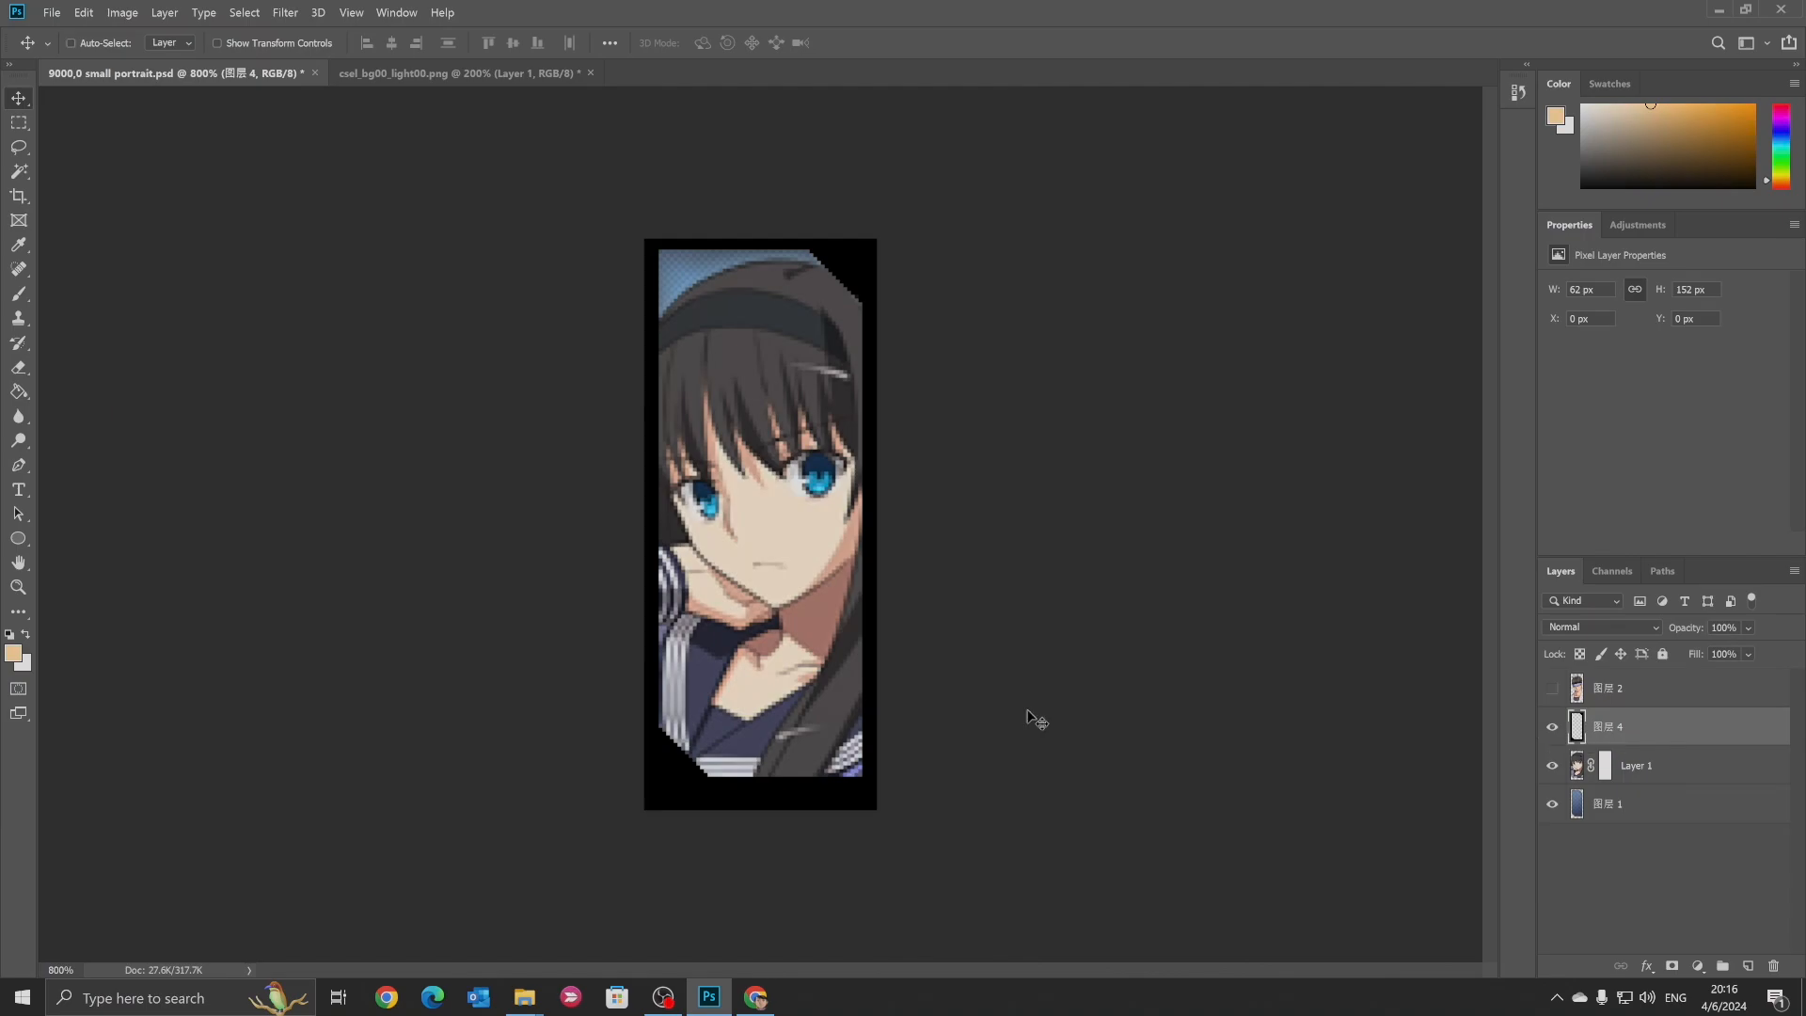
left_click(1609, 767)
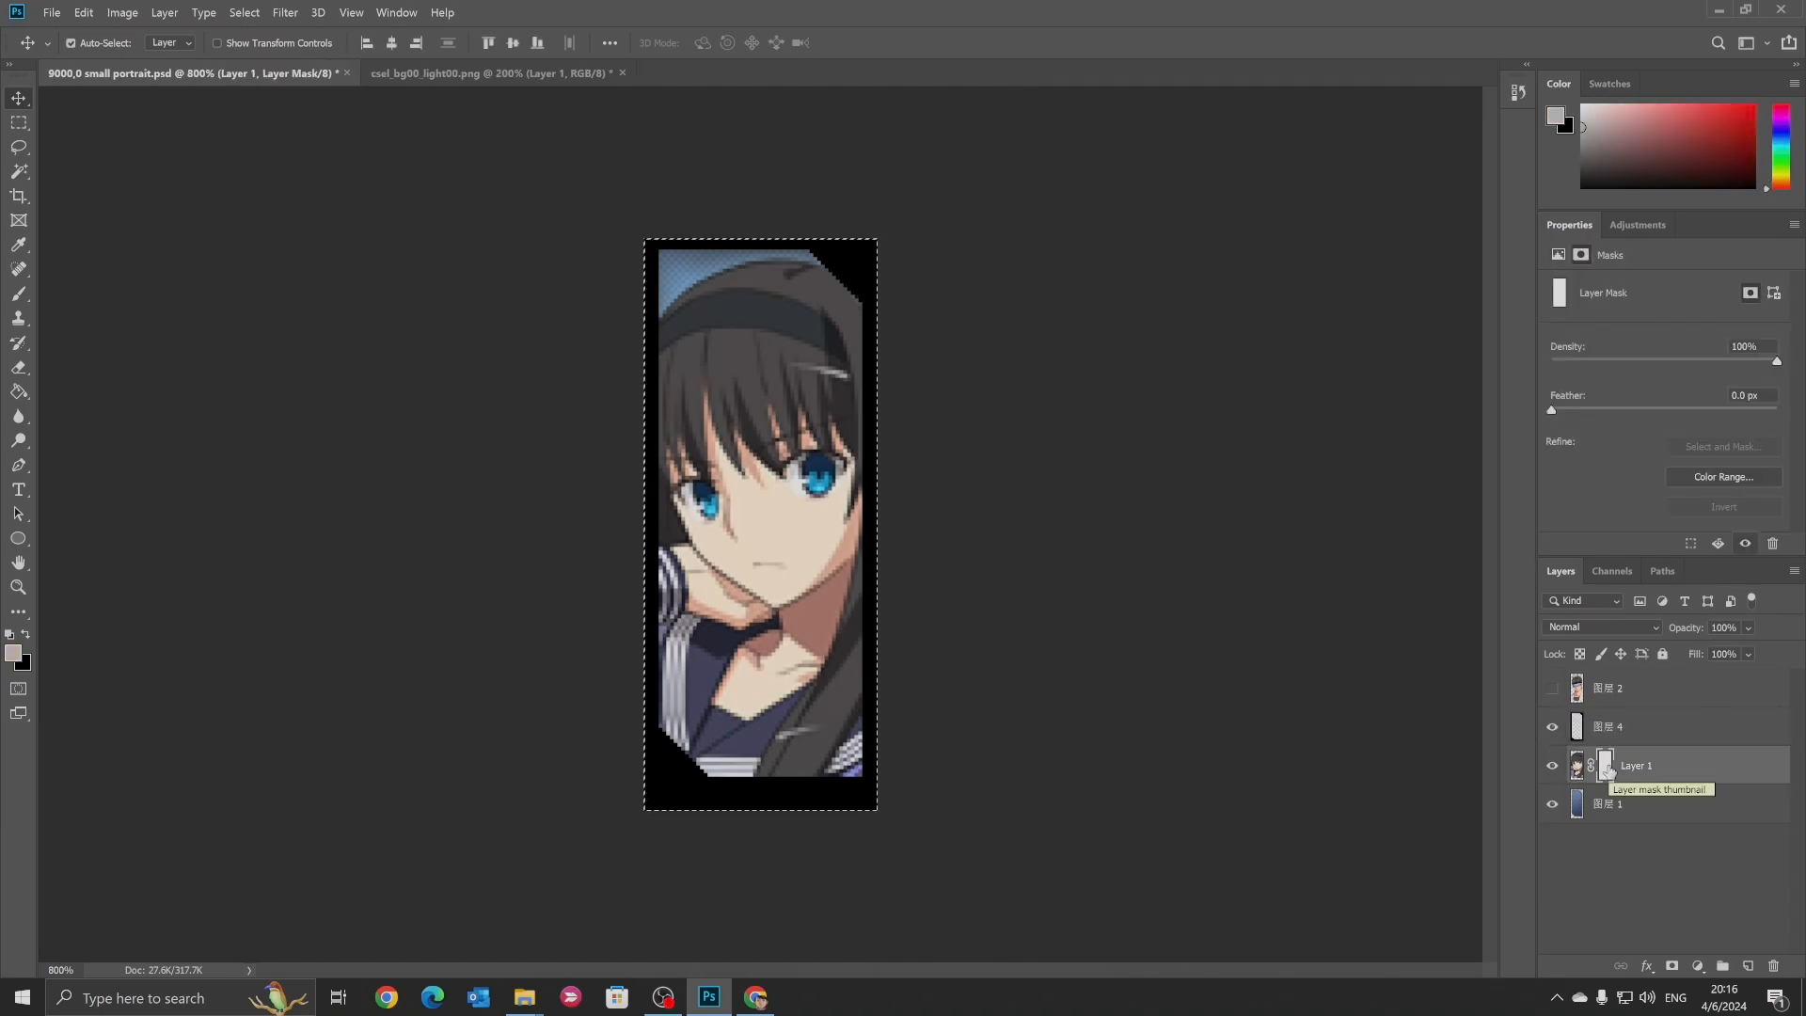
left_click(1607, 767, "alt")
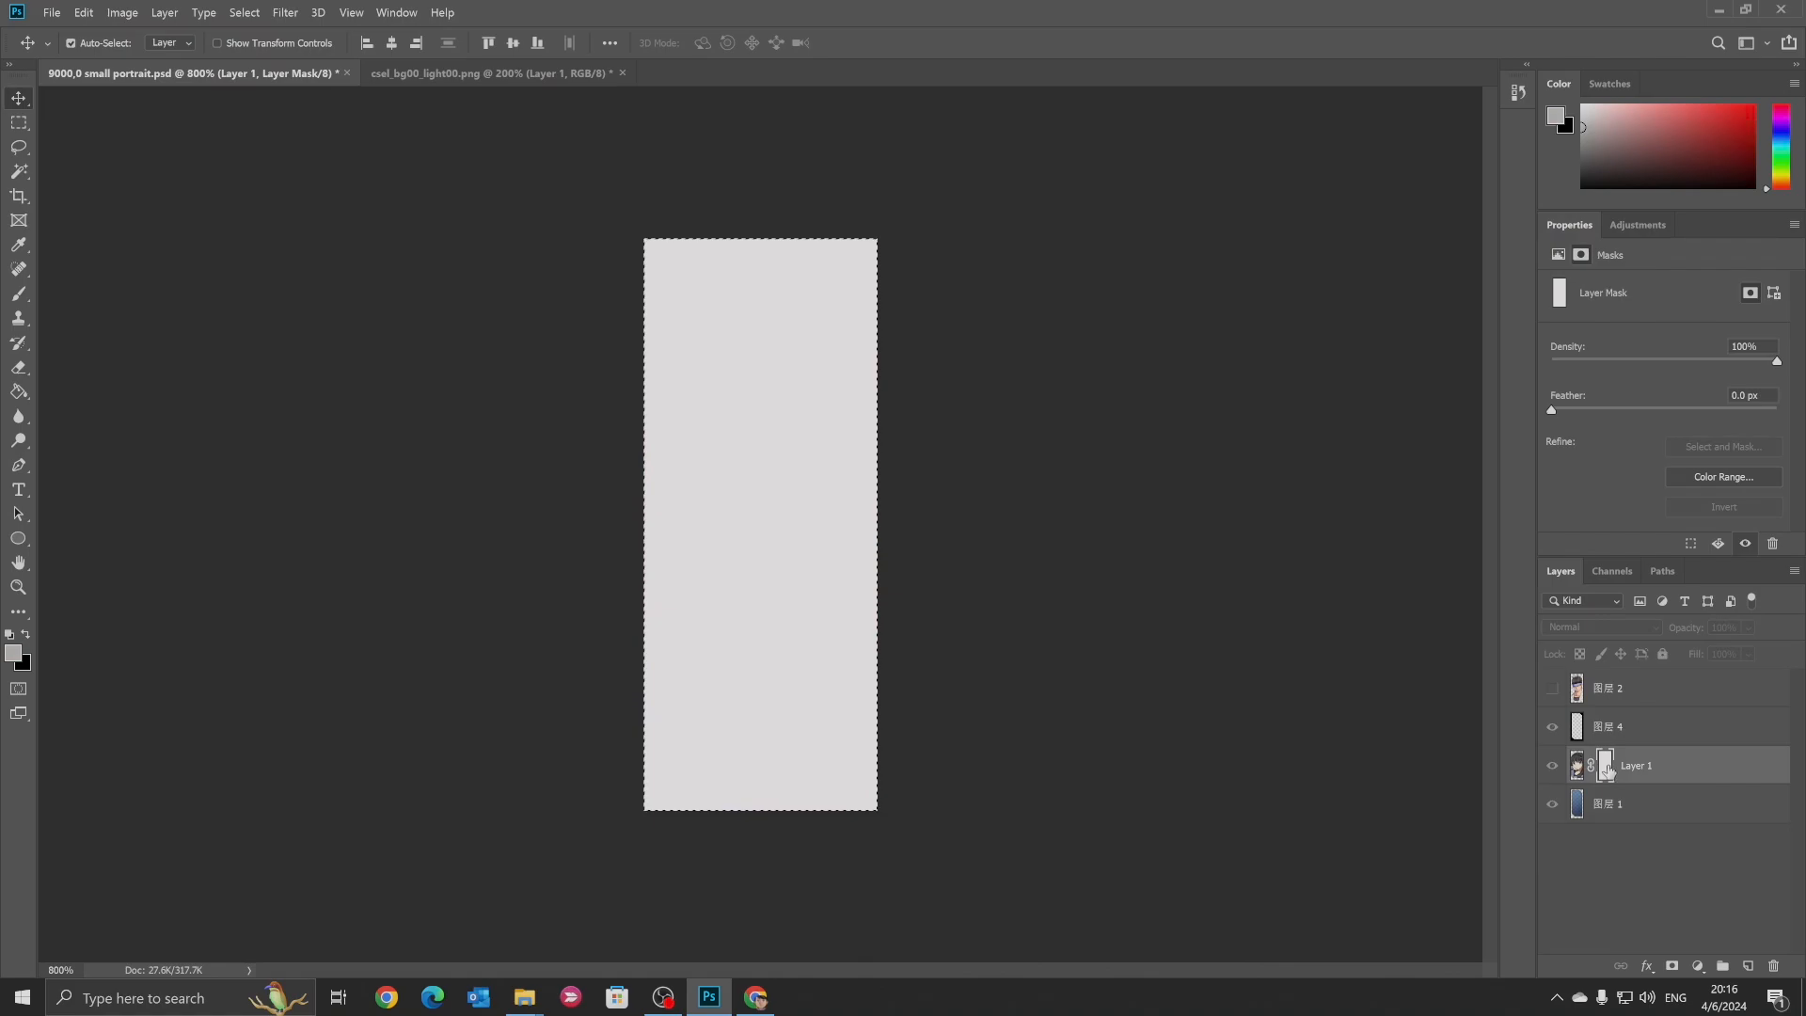
key("ctrl+v")
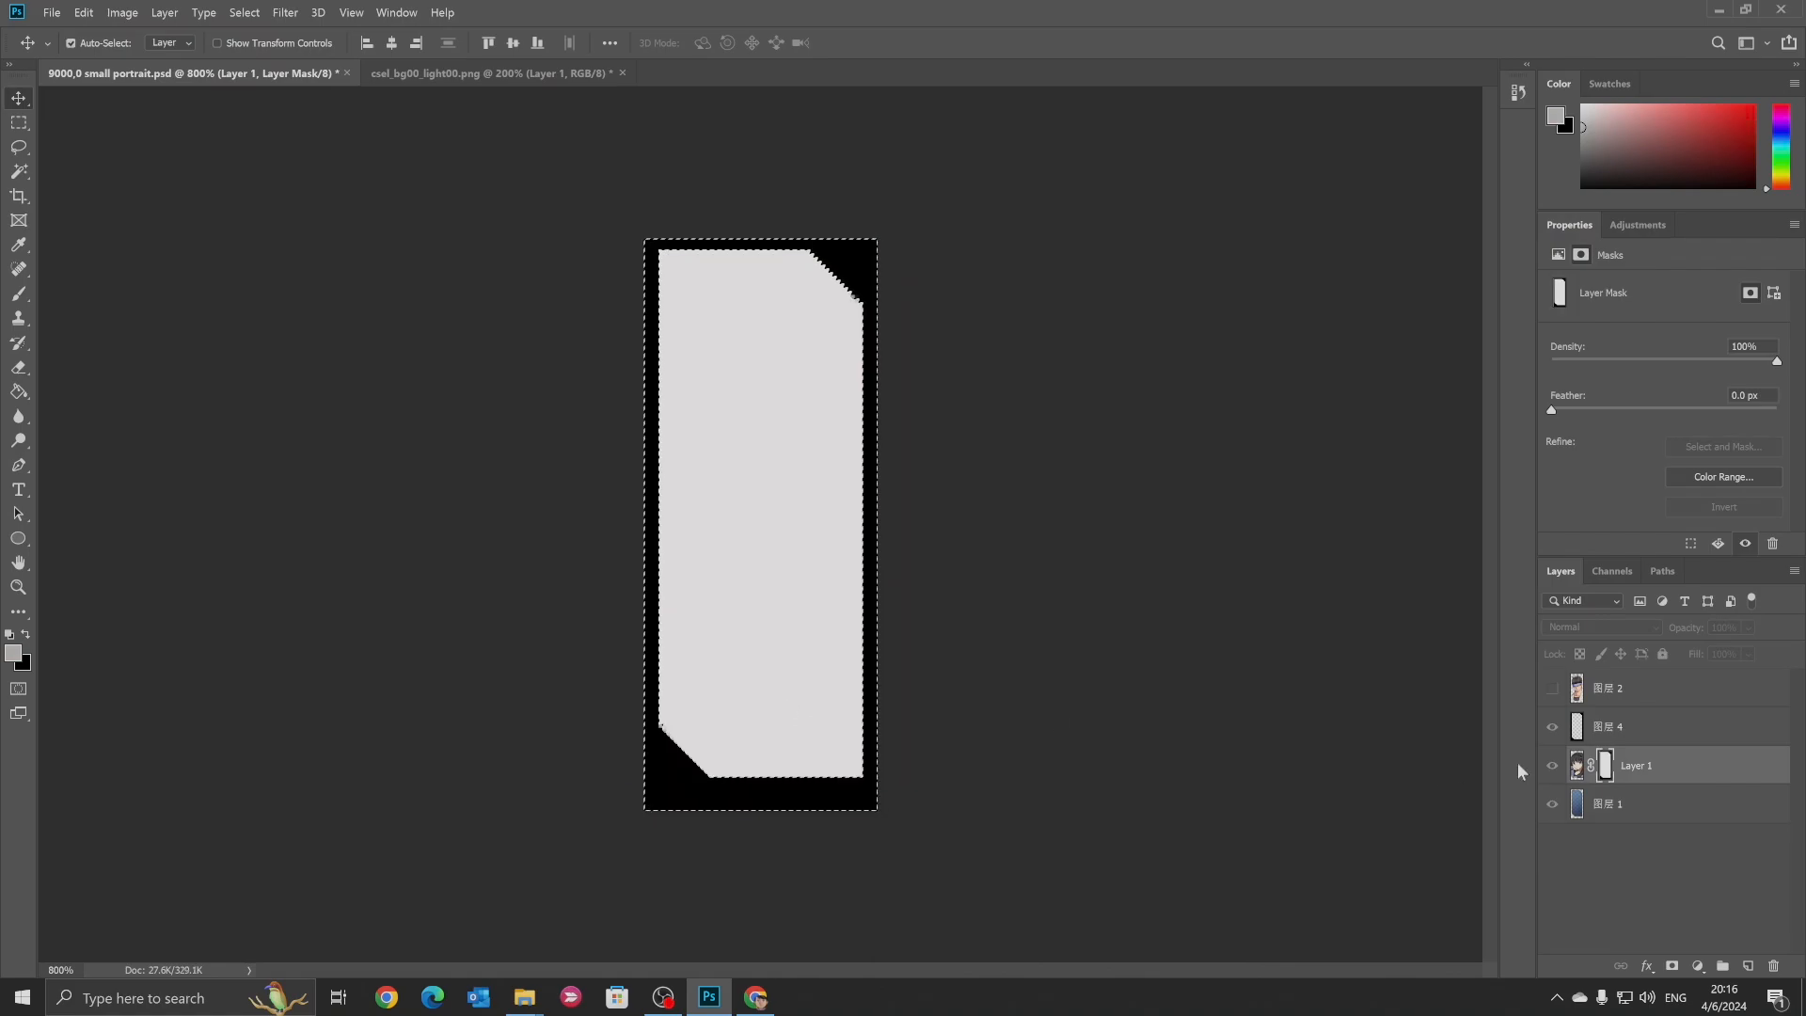
Leave the mask view, hide the black frame layer and clear the selection with Akiha's portrait image active
left_click(1604, 765, "alt")
left_click(1551, 726)
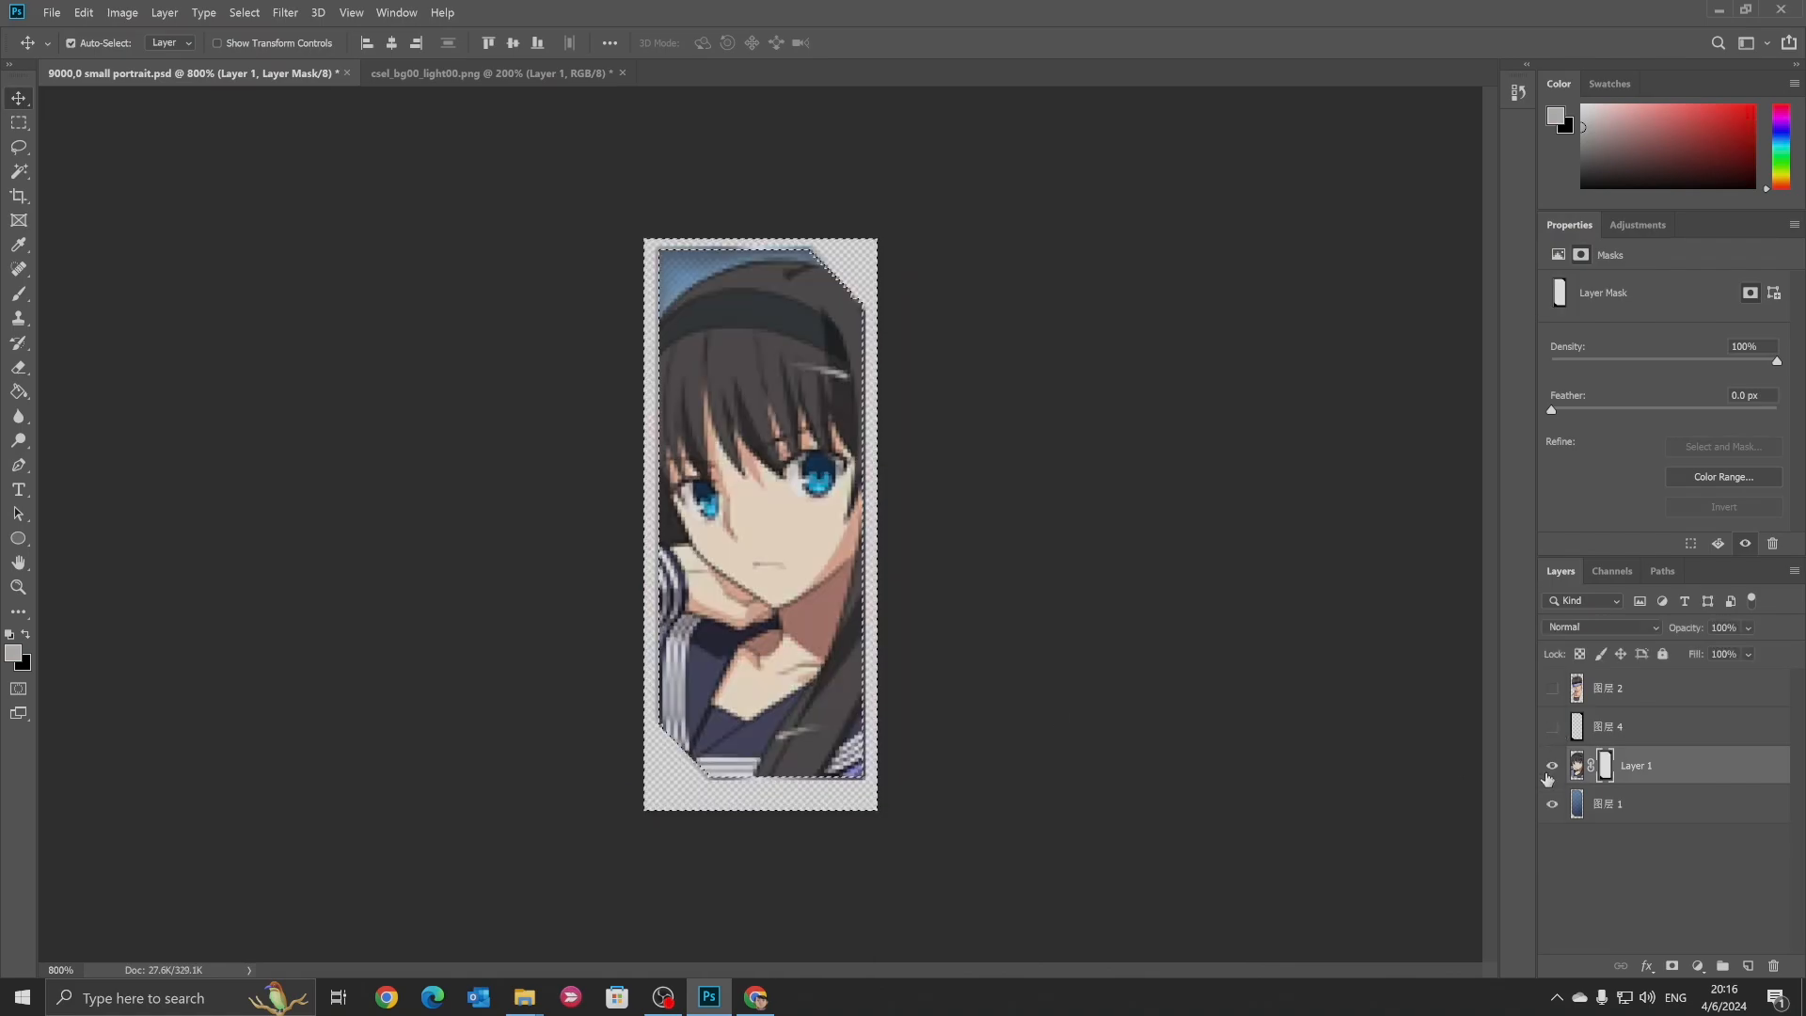
left_click(1577, 767)
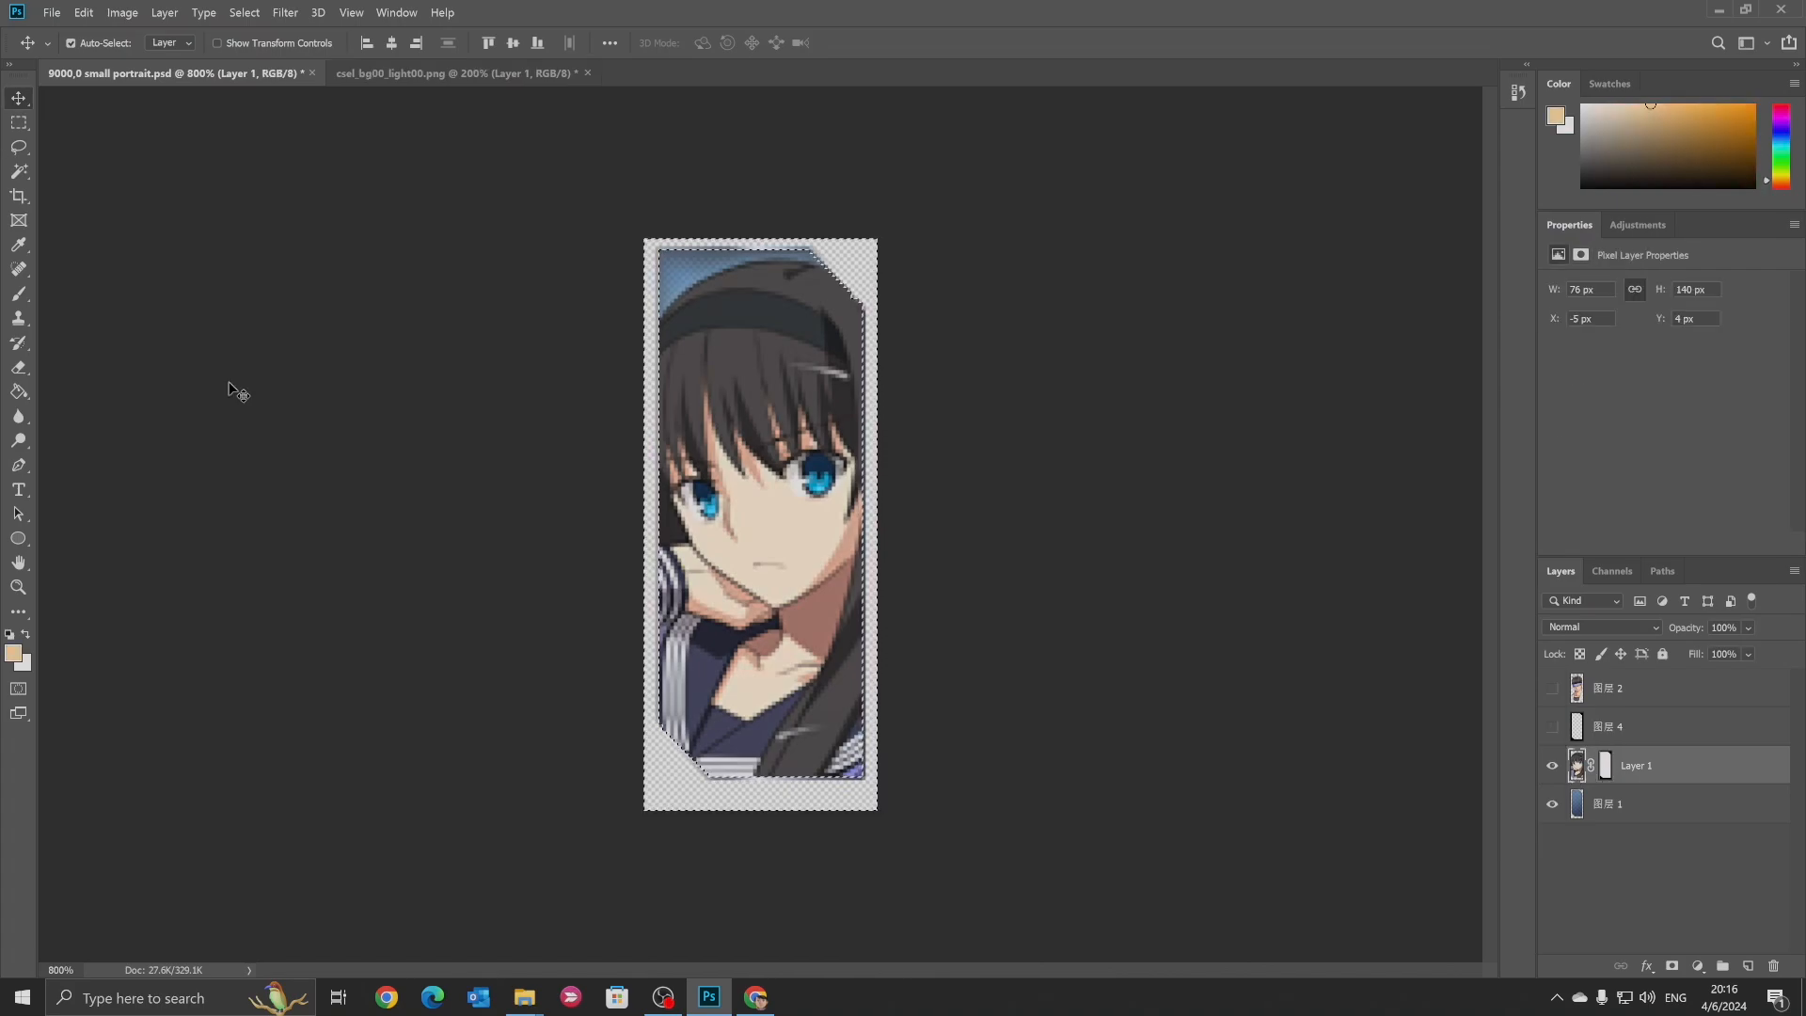
key("m")
key("ctrl+d")
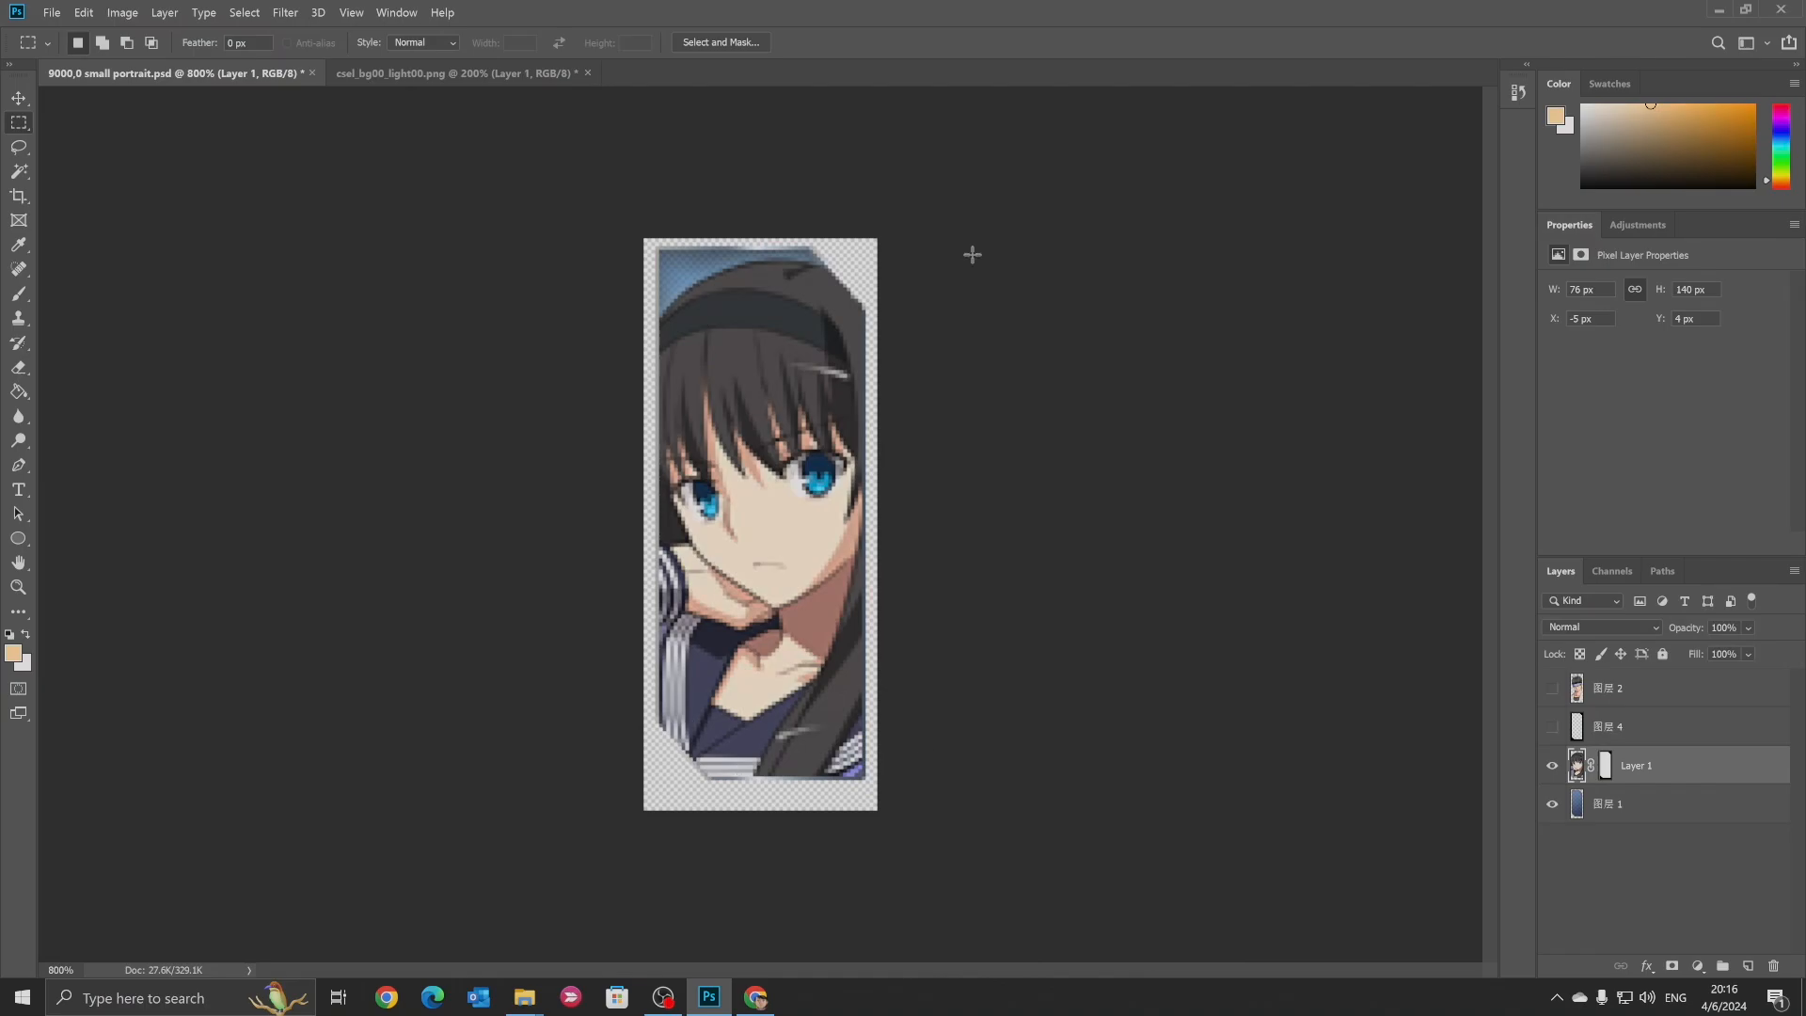
Save the small portrait as the PNG file 9000,0 small portrait.png with the smallest file size option
left_click(51, 13)
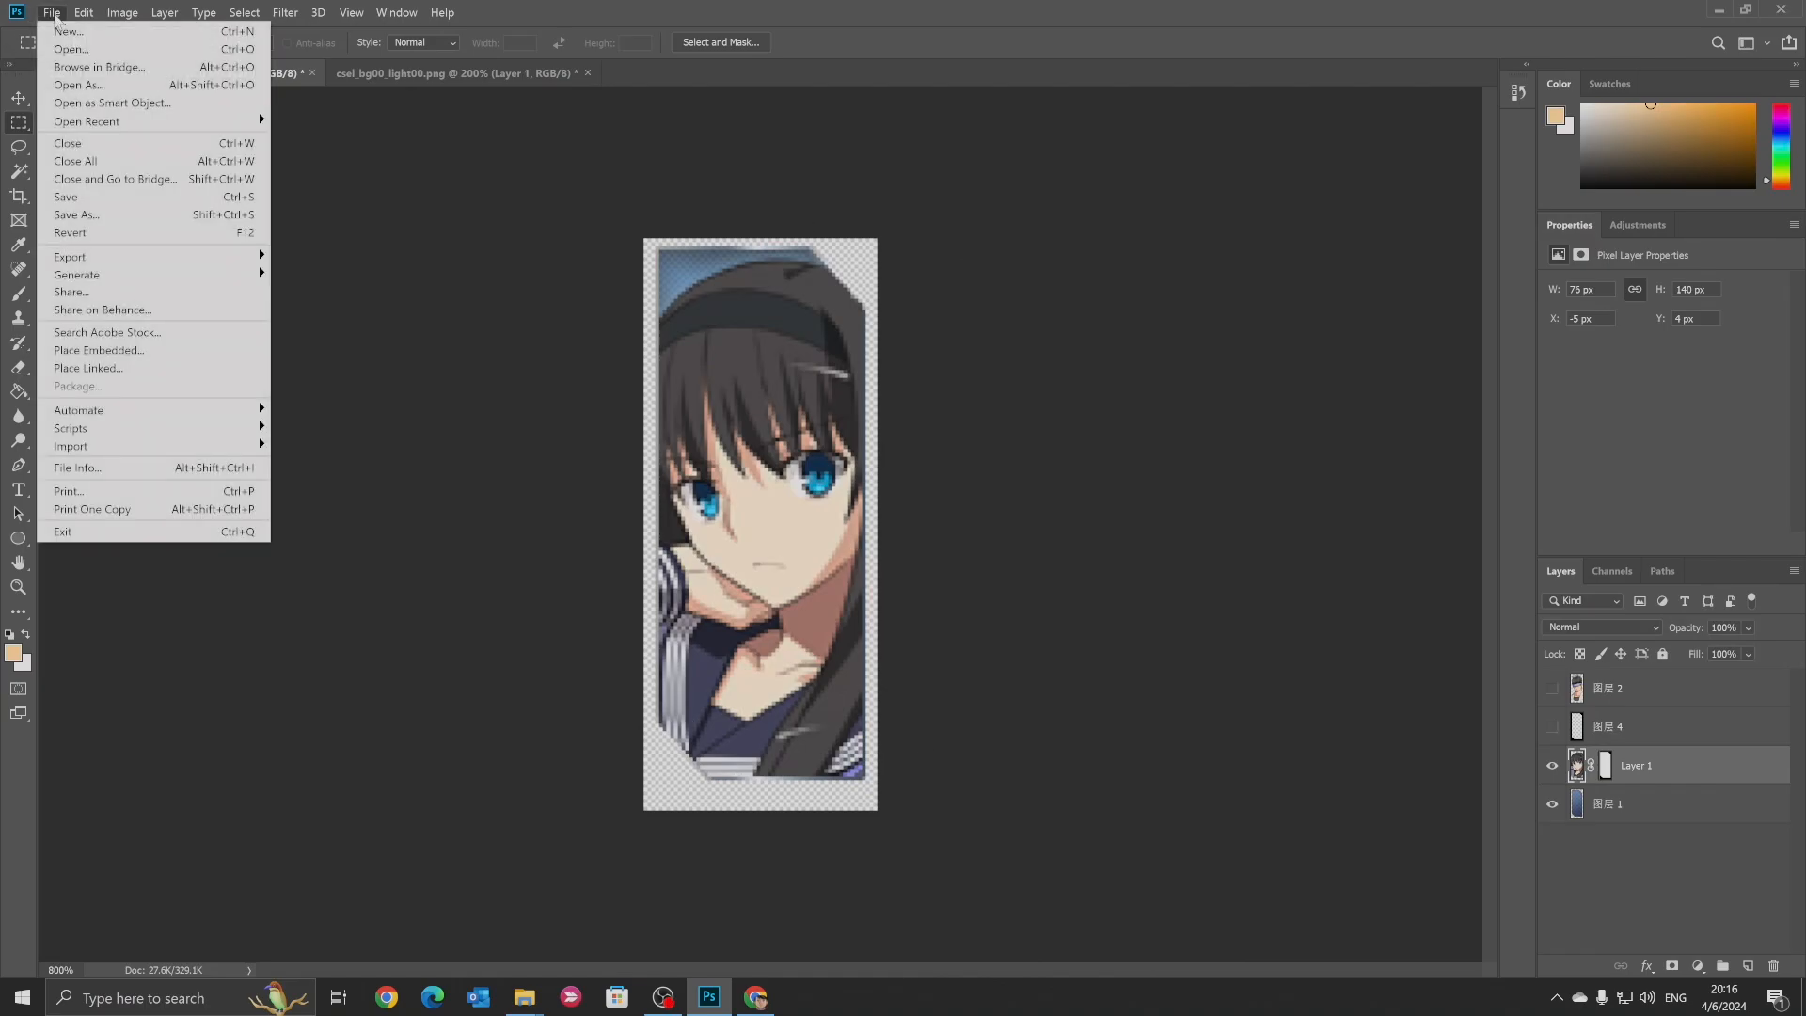
left_click(109, 214)
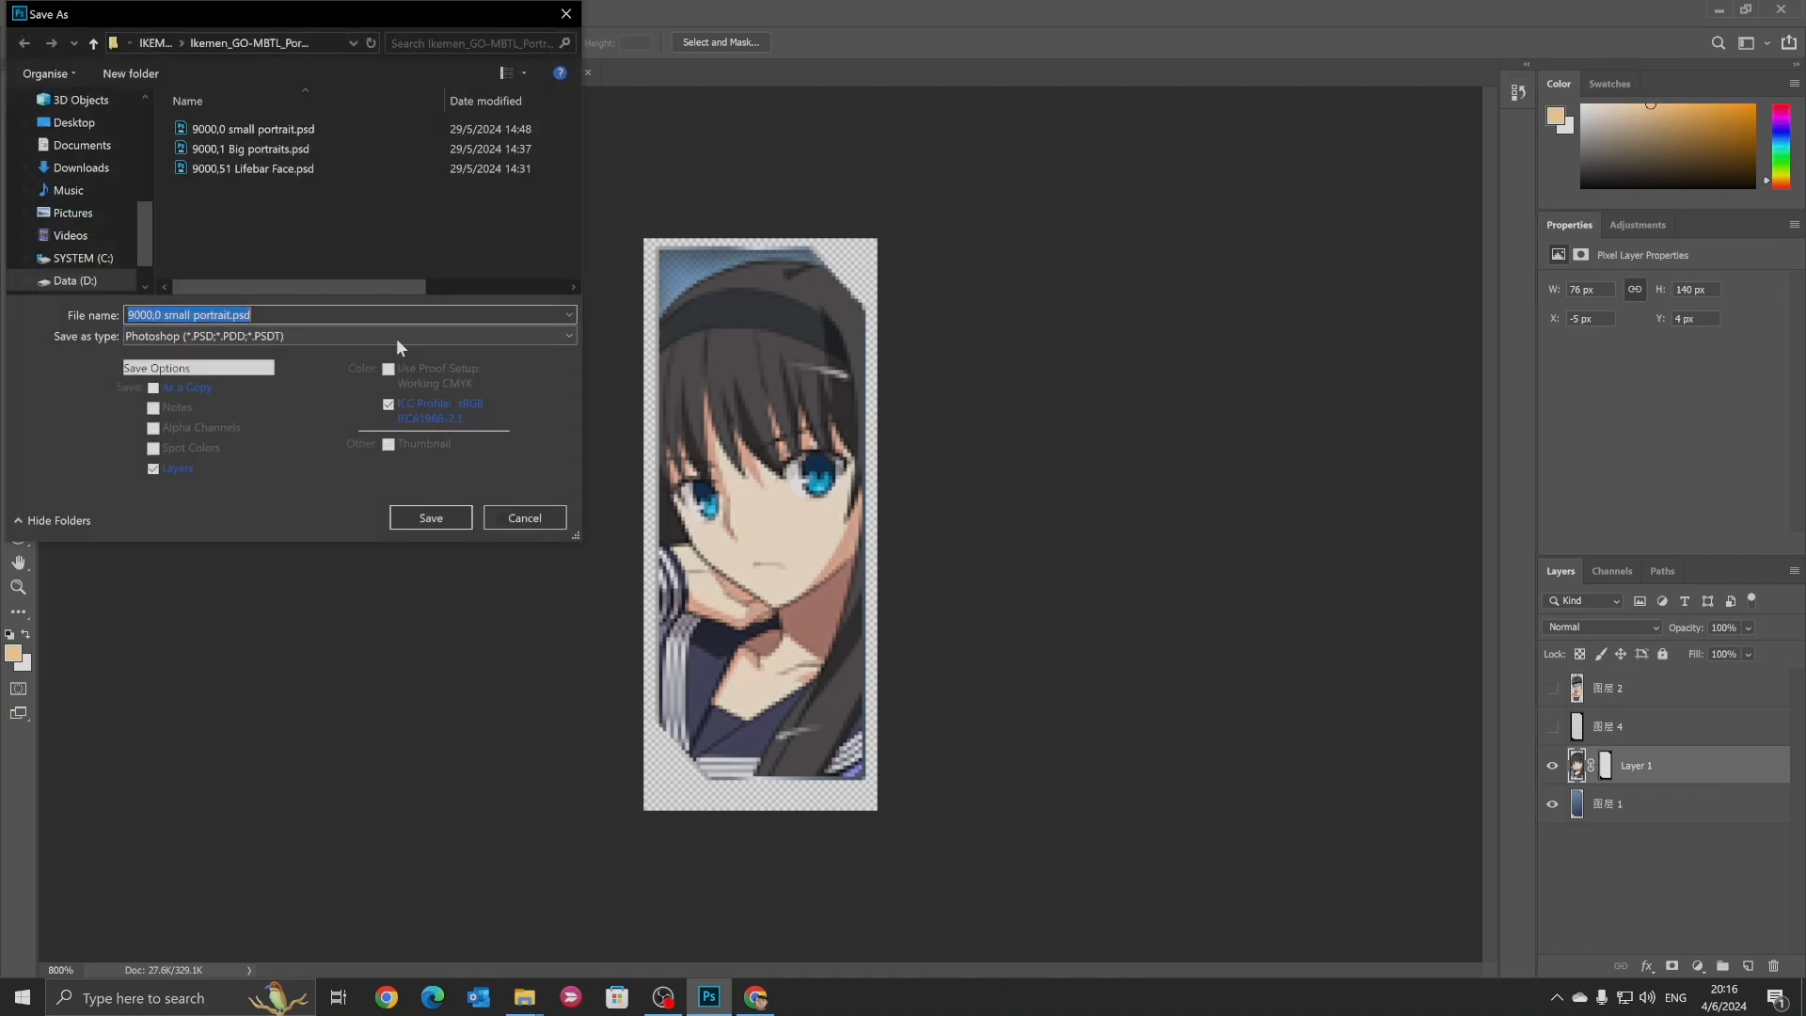
left_click_drag(269, 19, 526, 81)
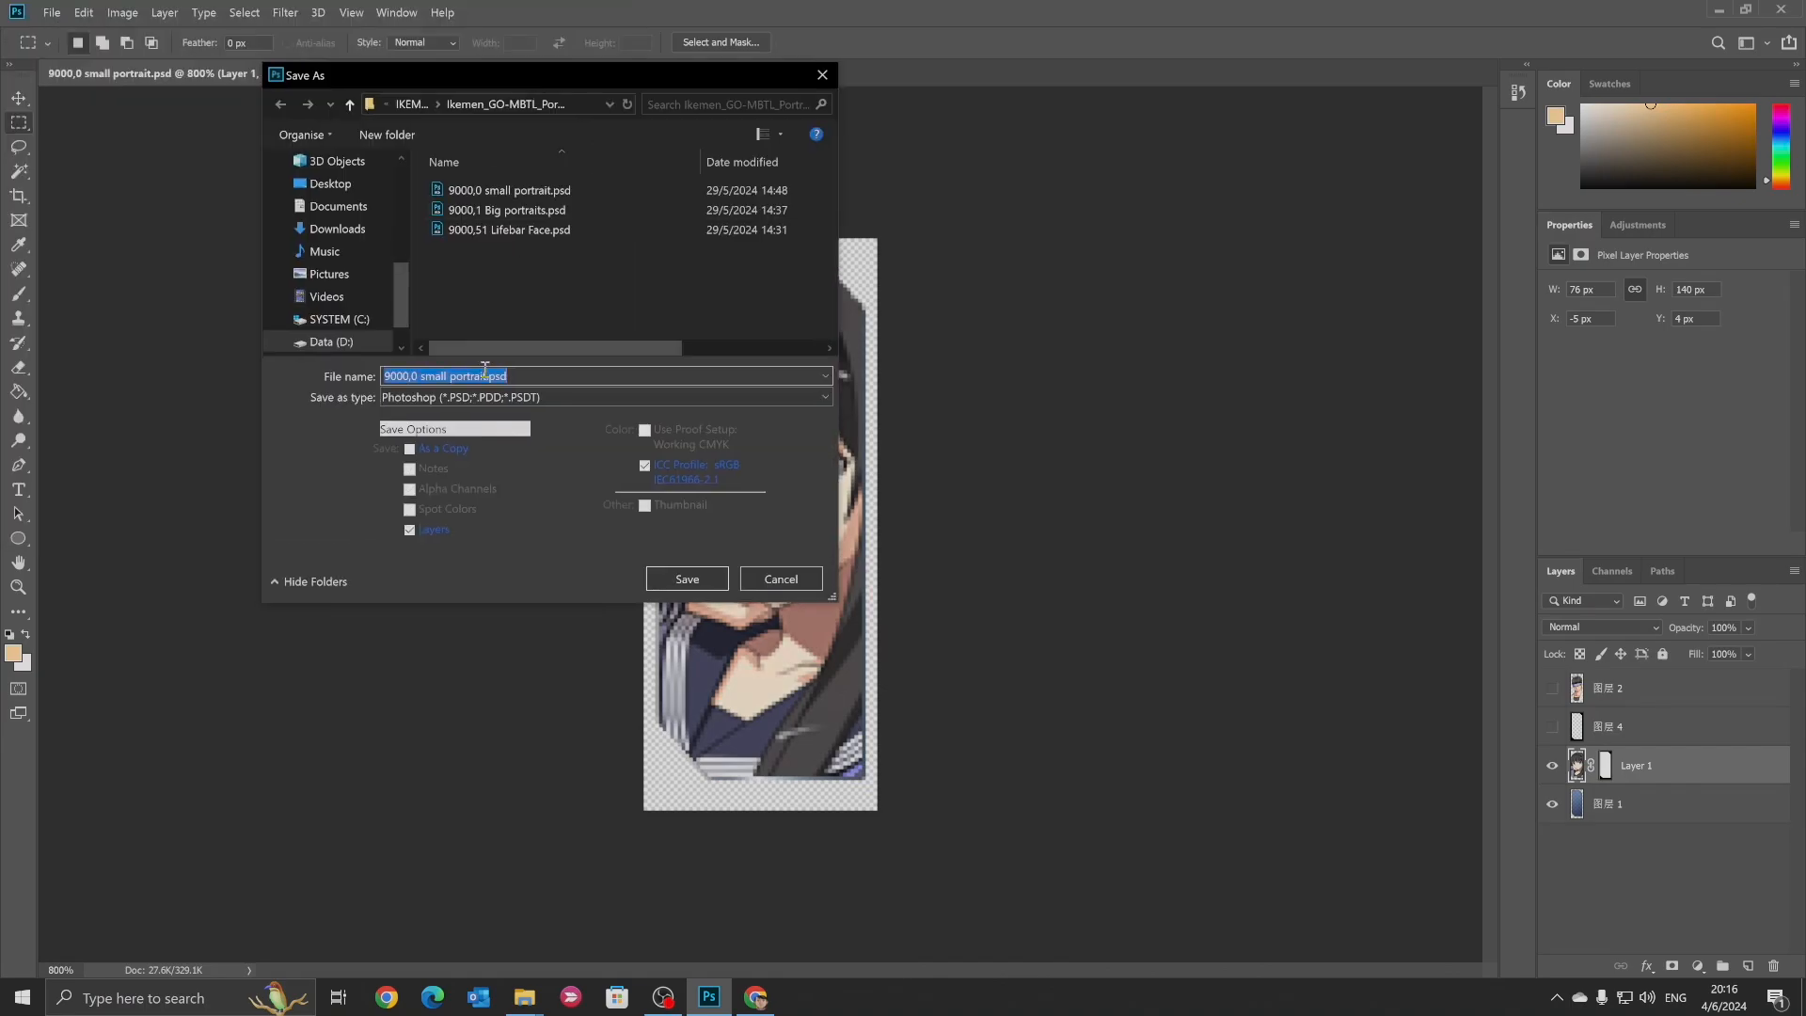
left_click(478, 397)
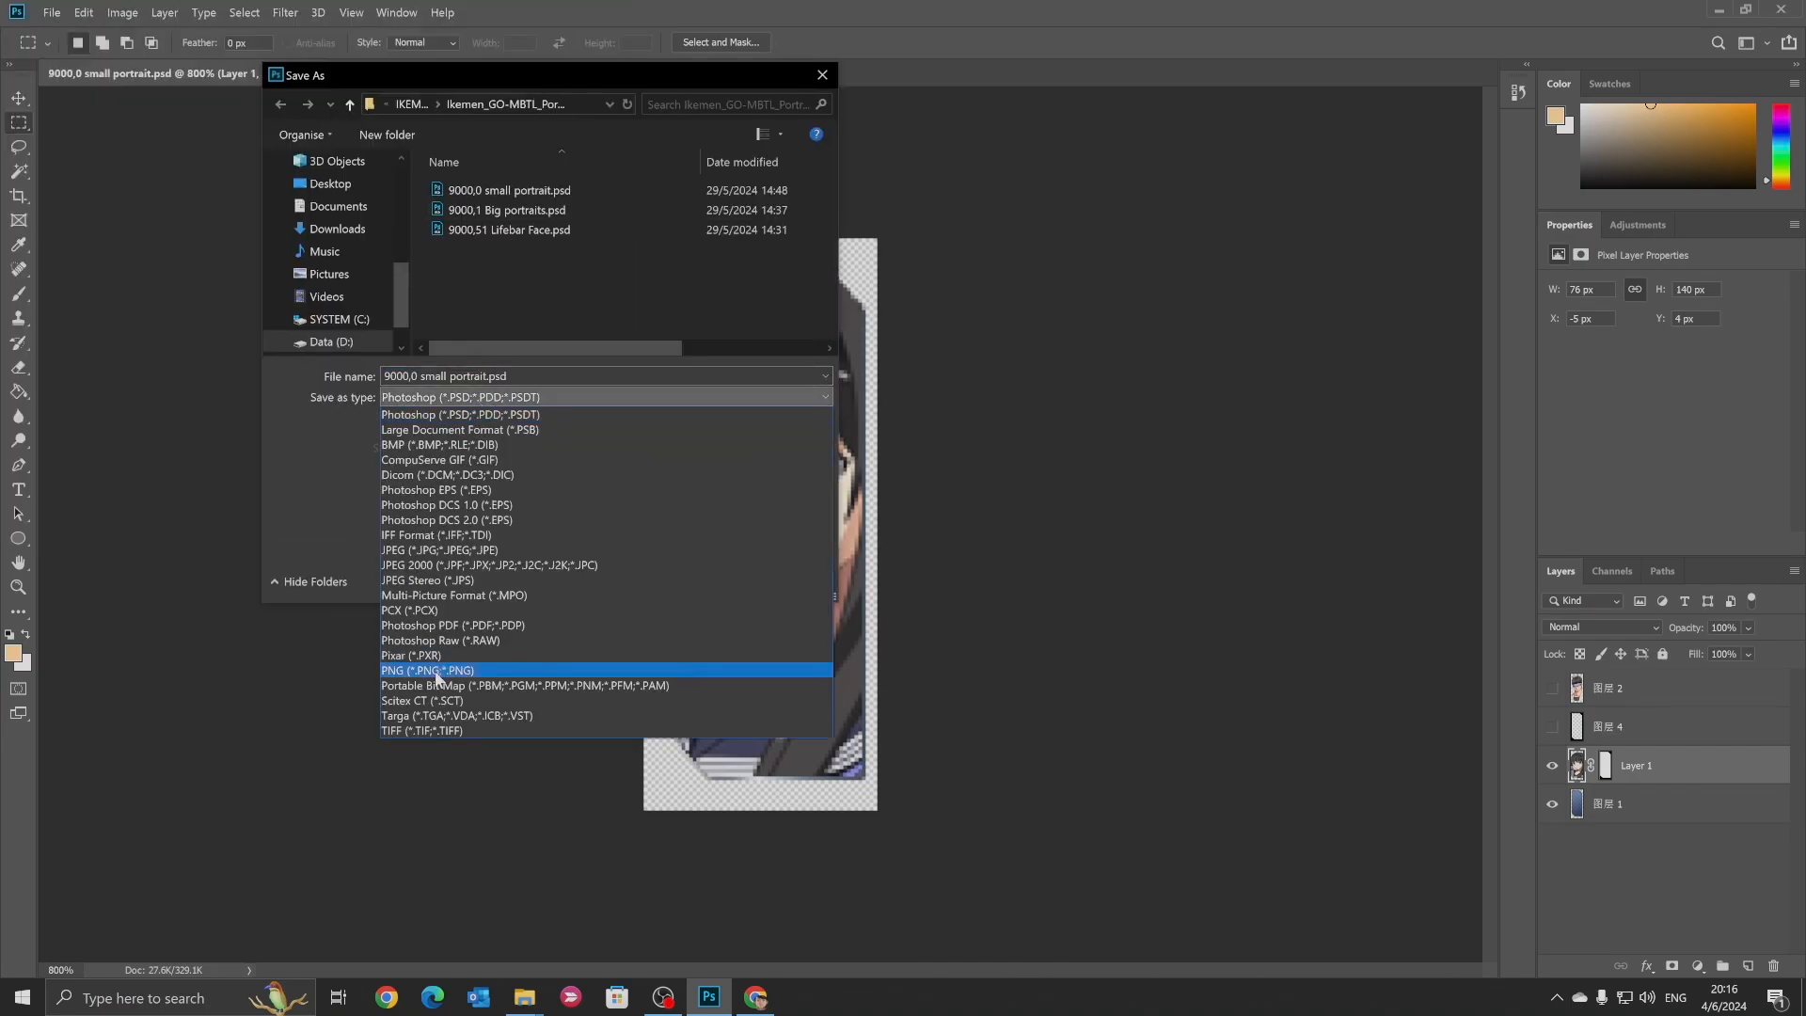
left_click(436, 670)
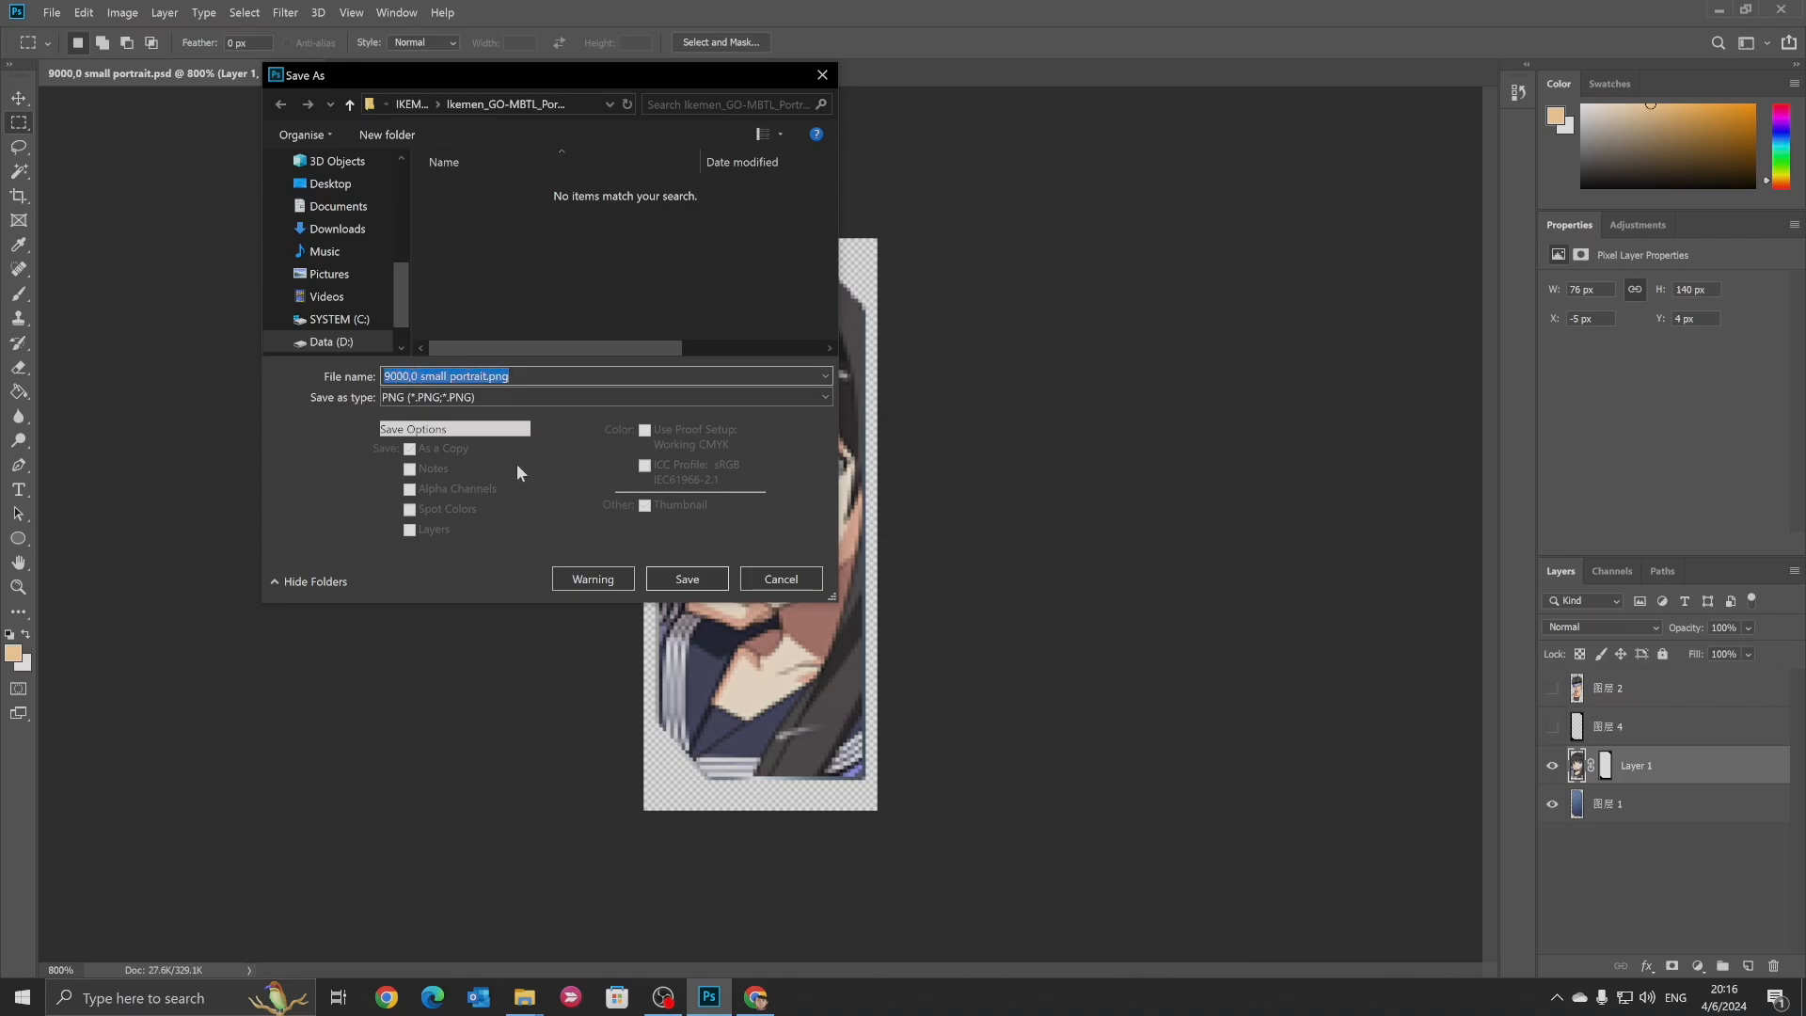
left_click(673, 579)
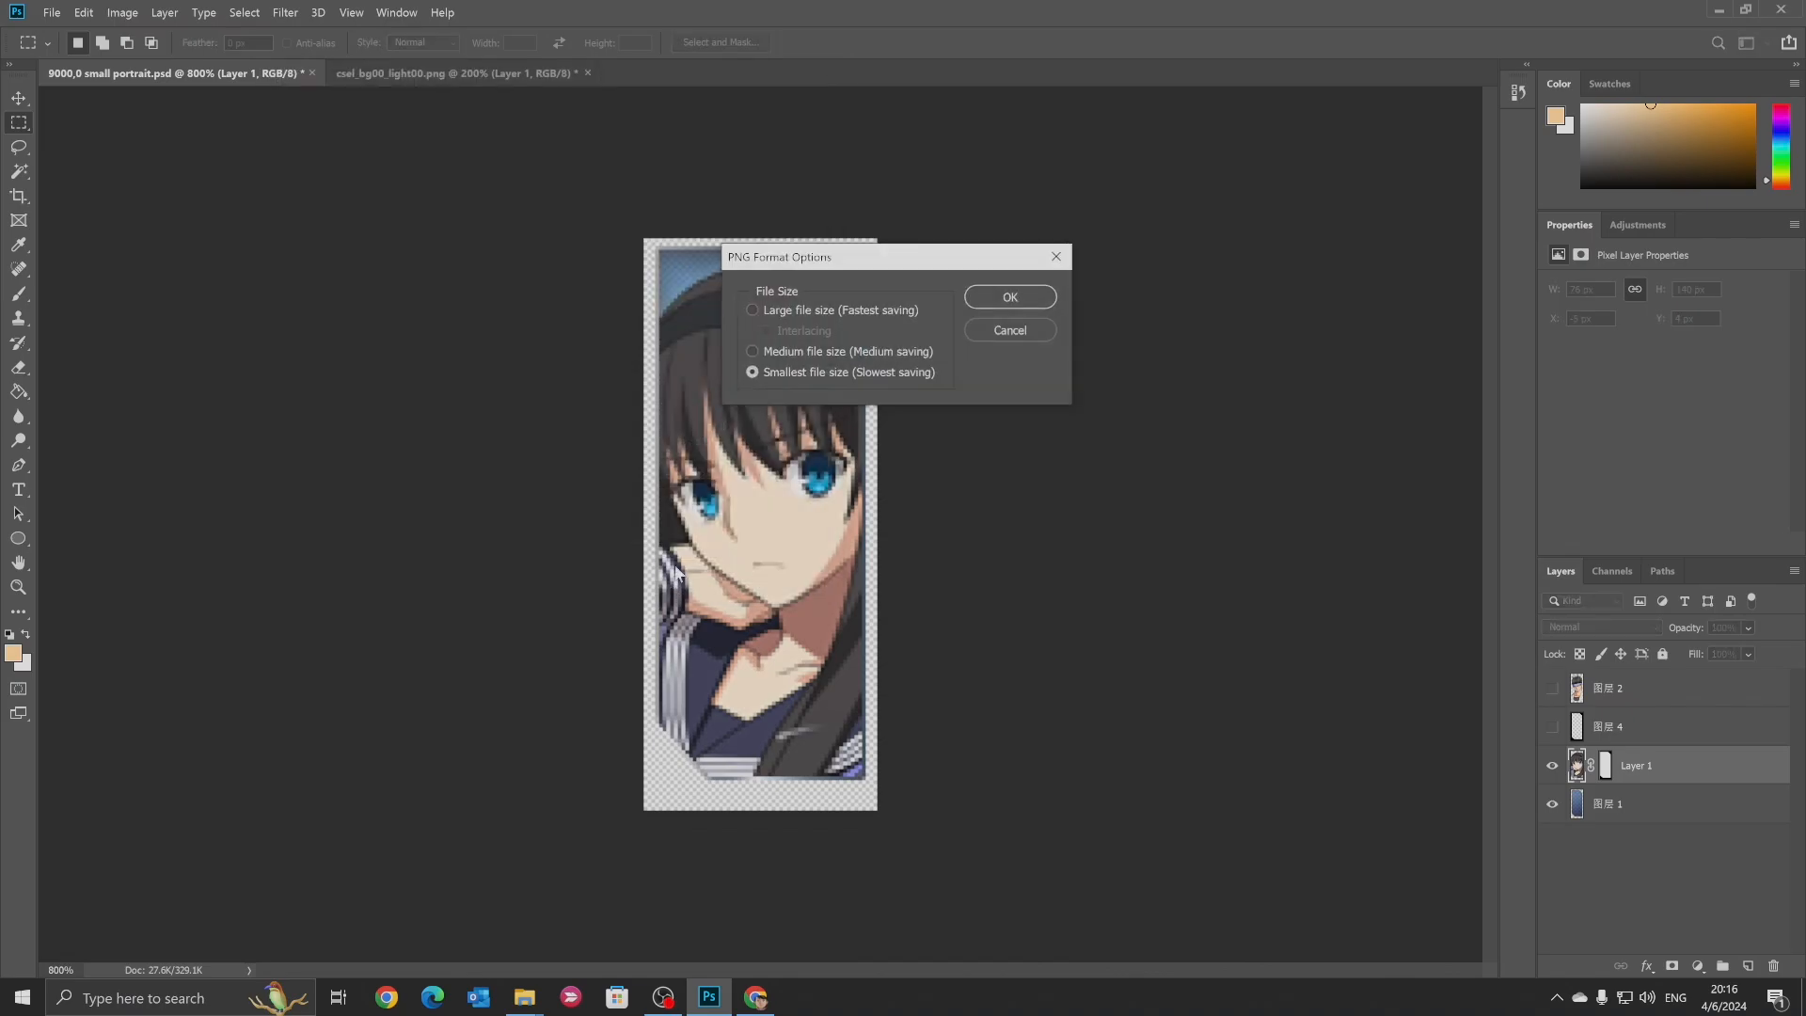
left_click(1010, 297)
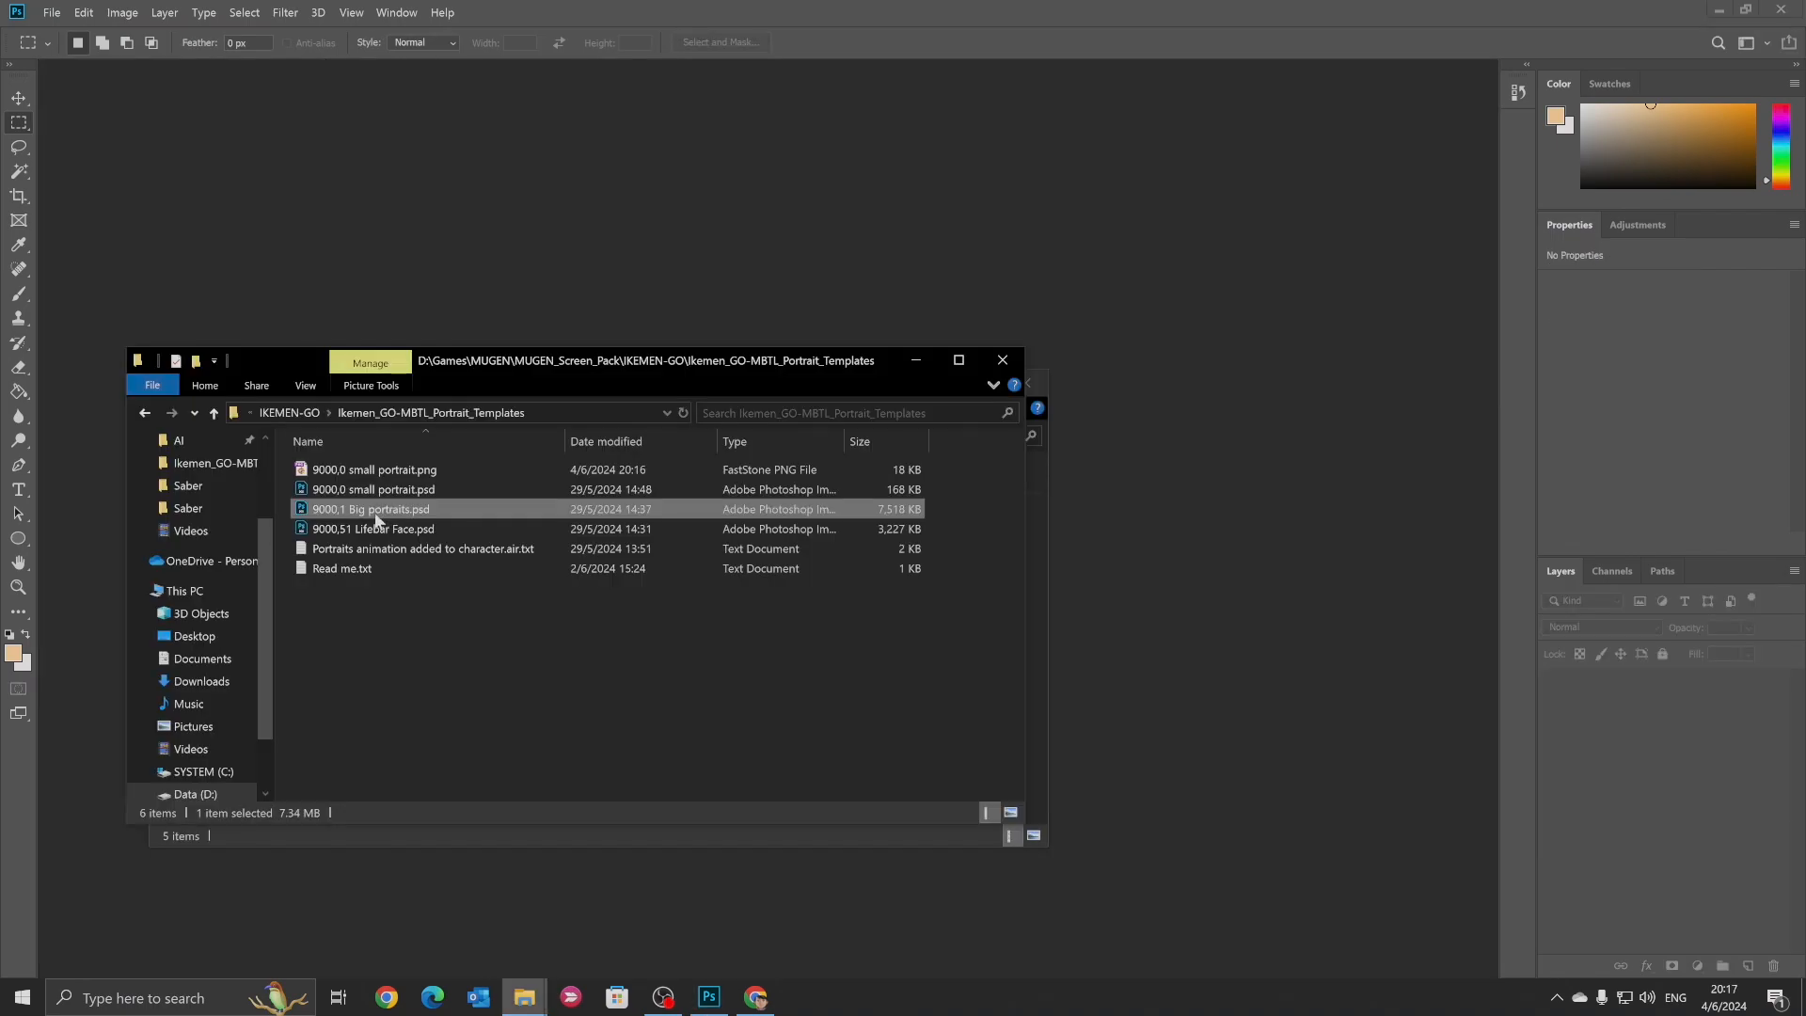
Open the template 9000,1 Big portraits.psd and show only the character layer 图层 2 and its shadow layer 图层 2 拷贝
left_click_drag(375, 520, 493, 293)
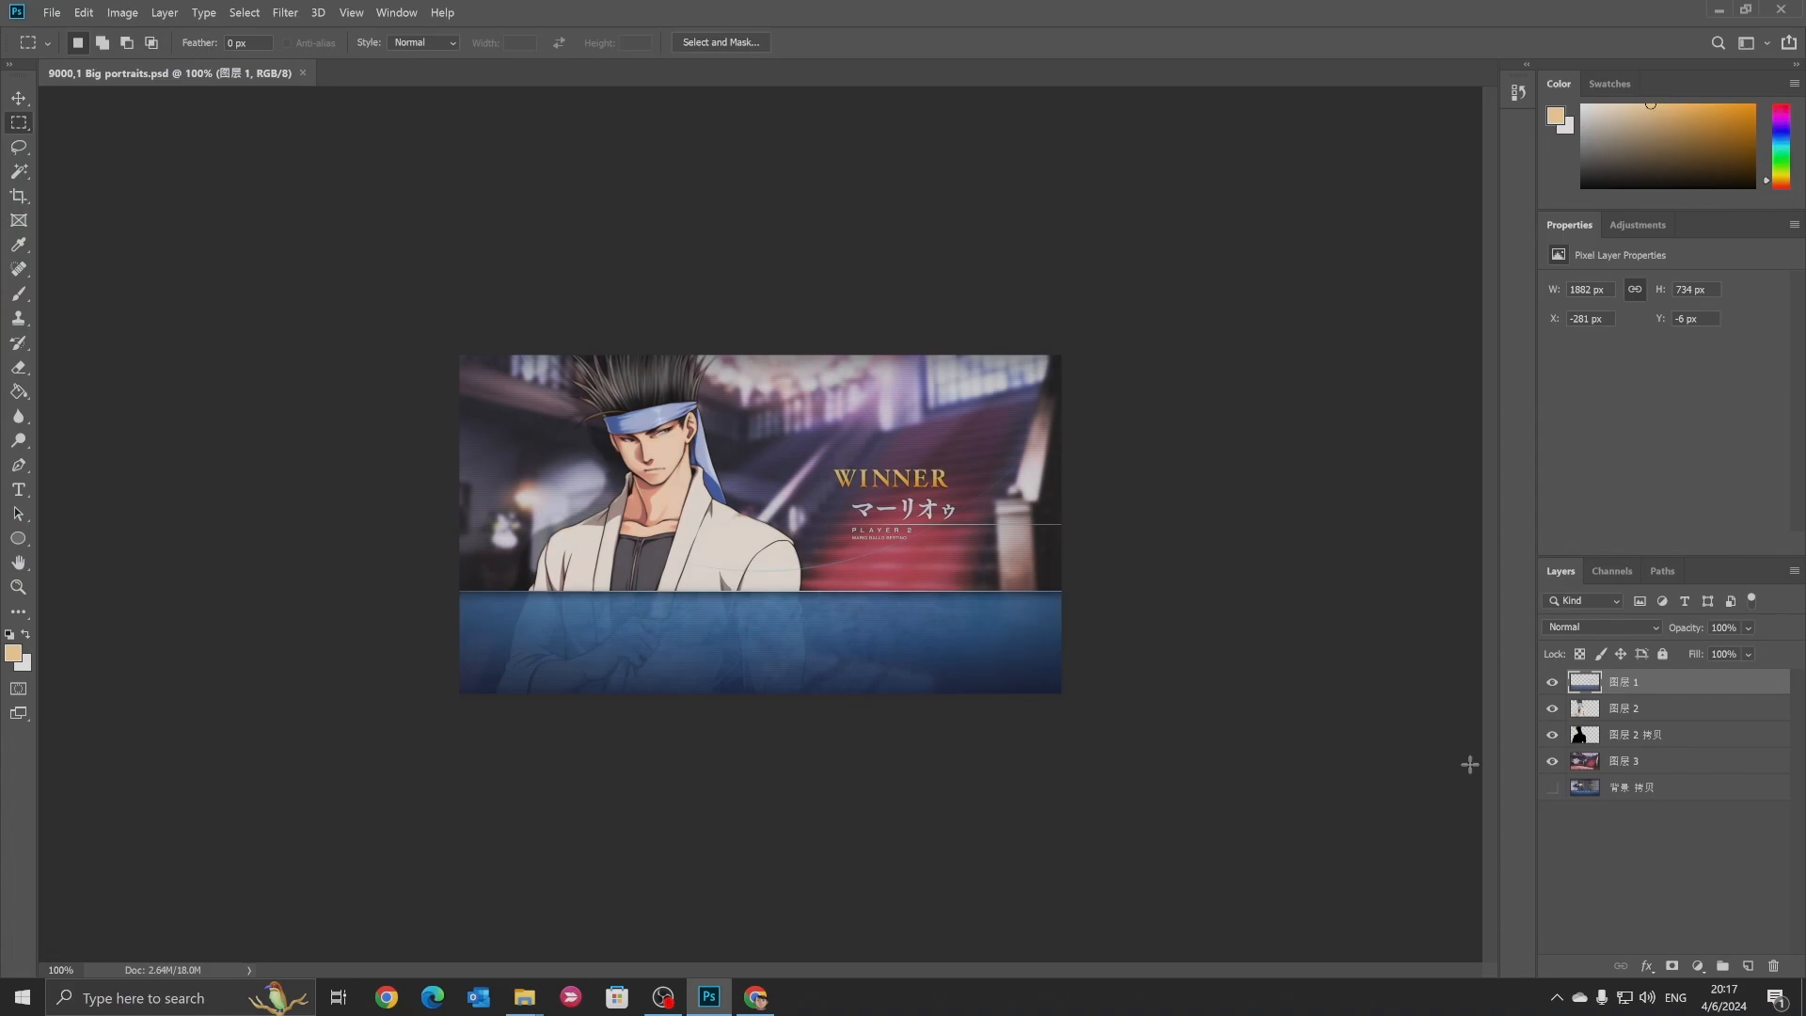
left_click(1551, 788, "alt")
left_click(1551, 787)
left_click(1551, 709)
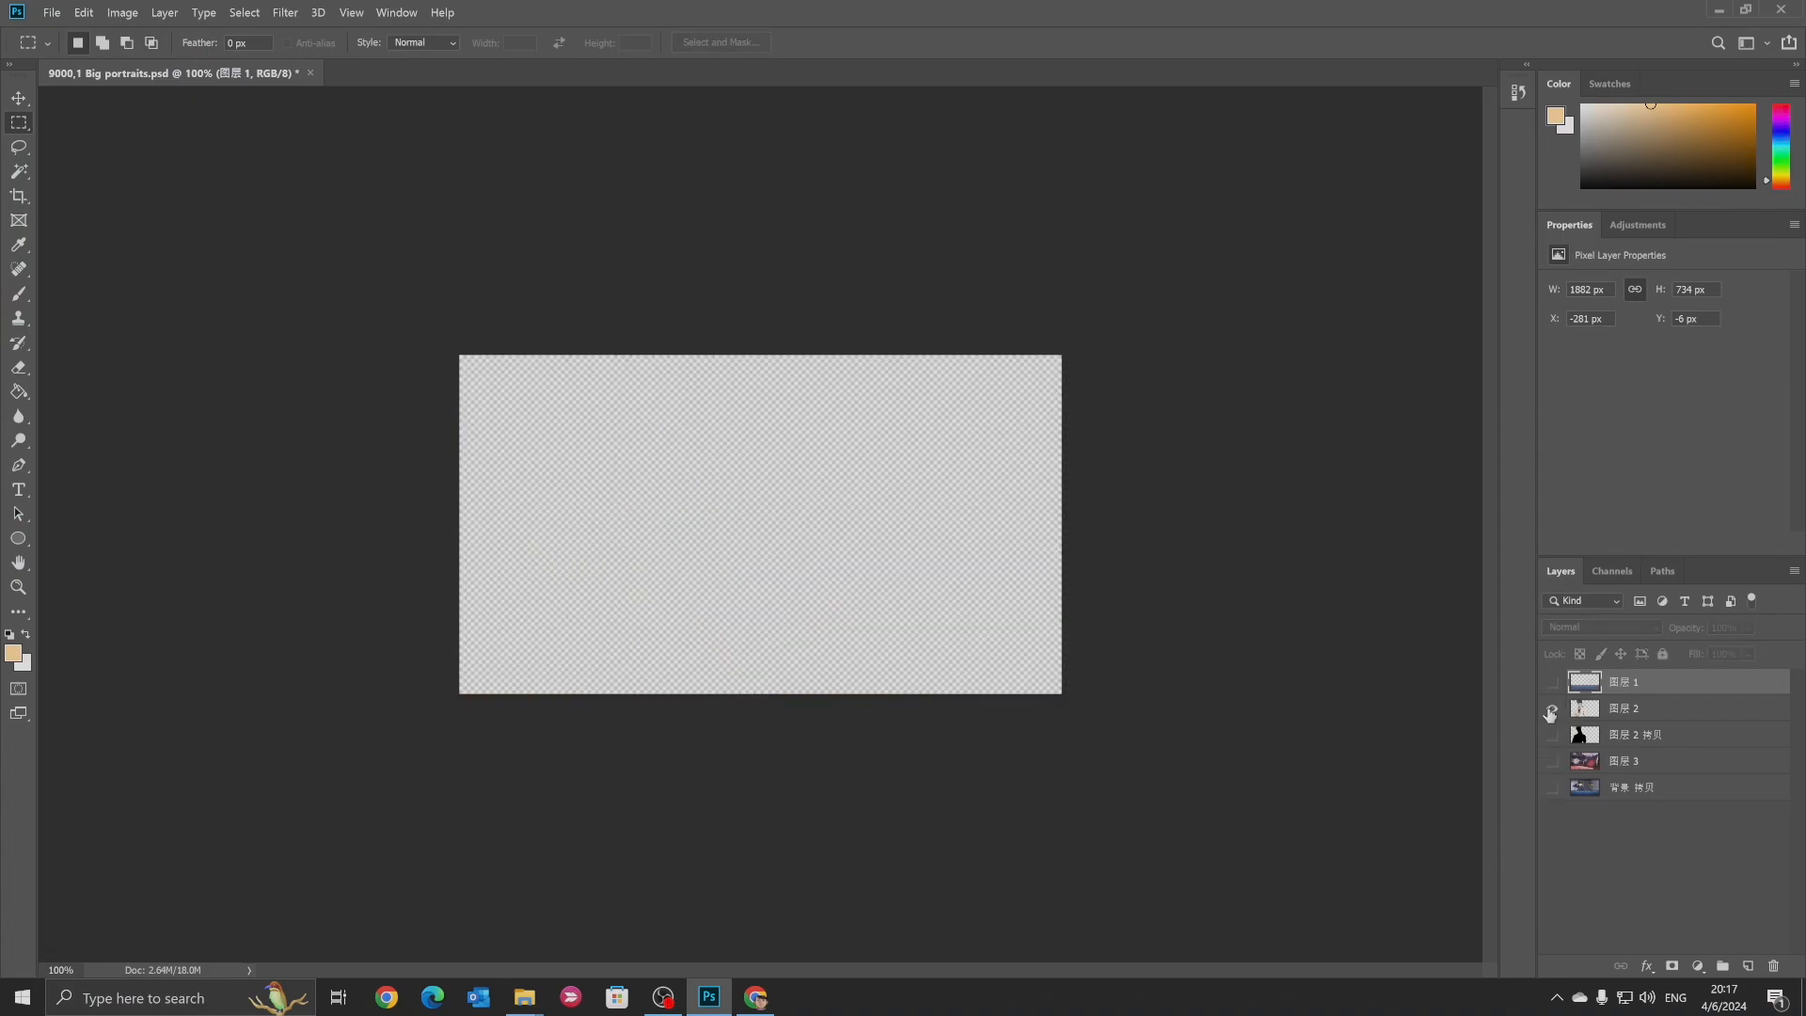
left_click(1551, 709)
left_click(1550, 734)
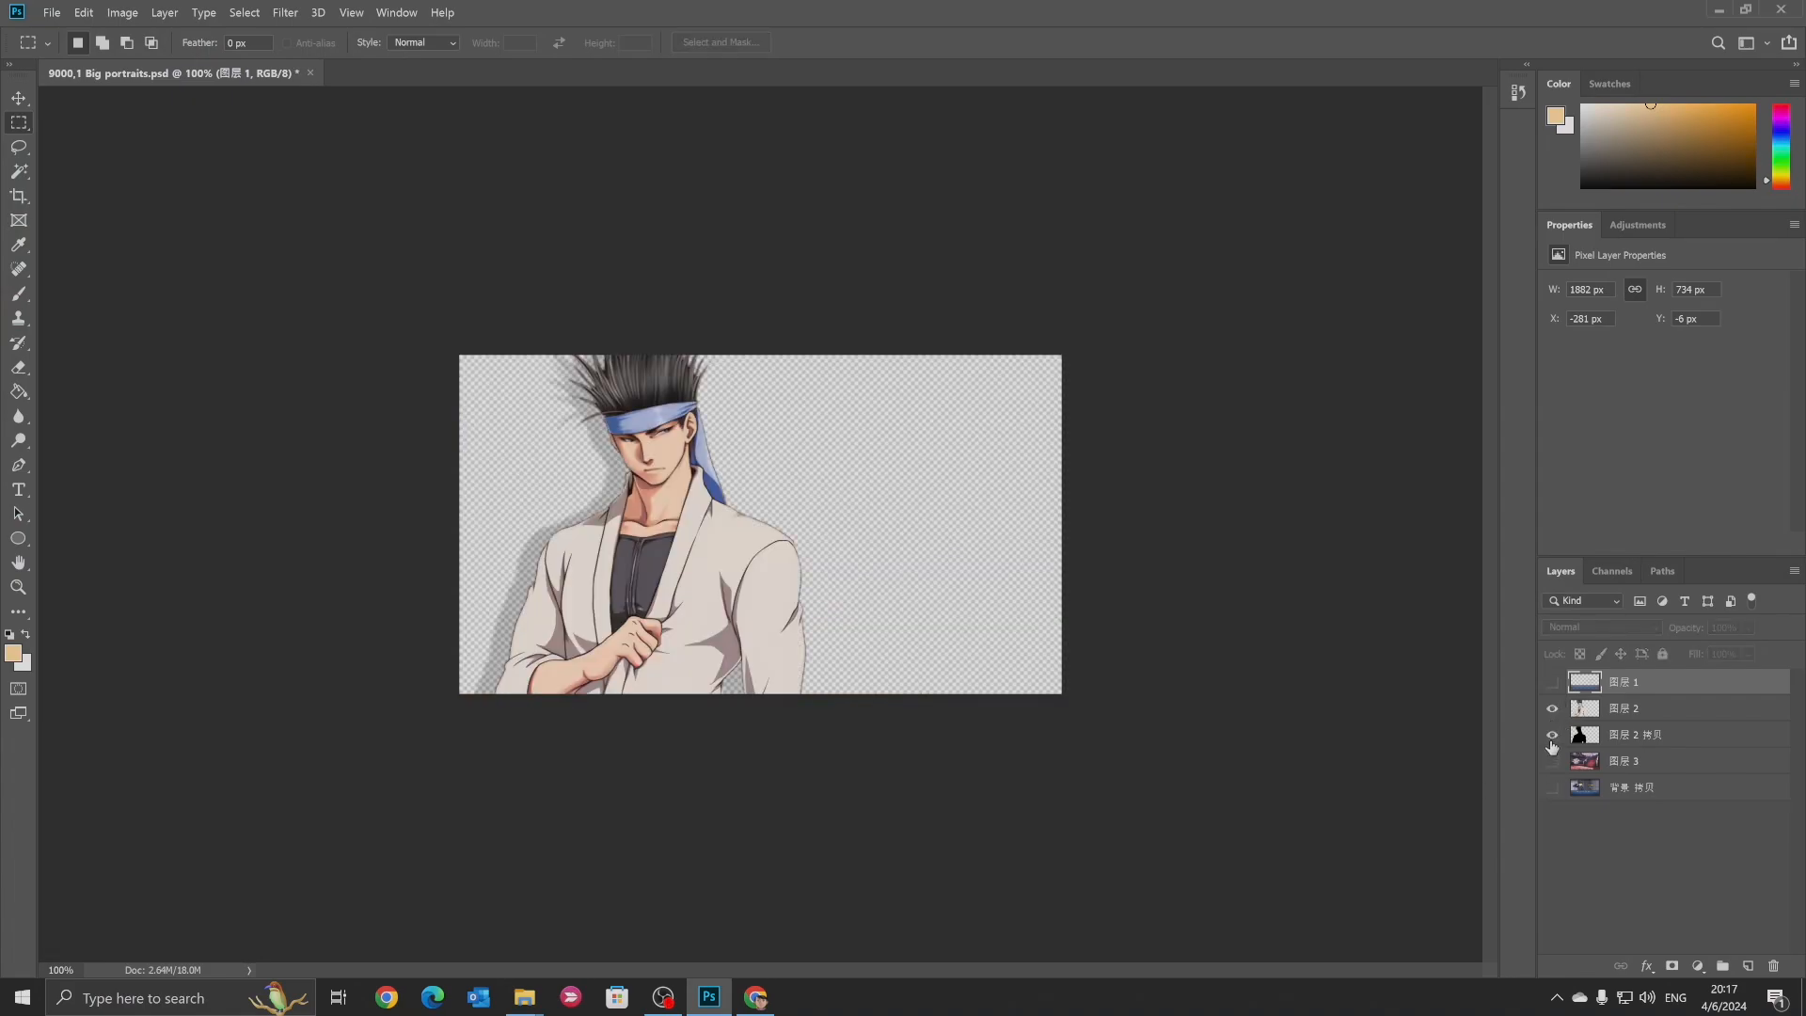
left_click(1551, 742)
left_click(1551, 741)
left_click(1551, 741)
left_click(1551, 741)
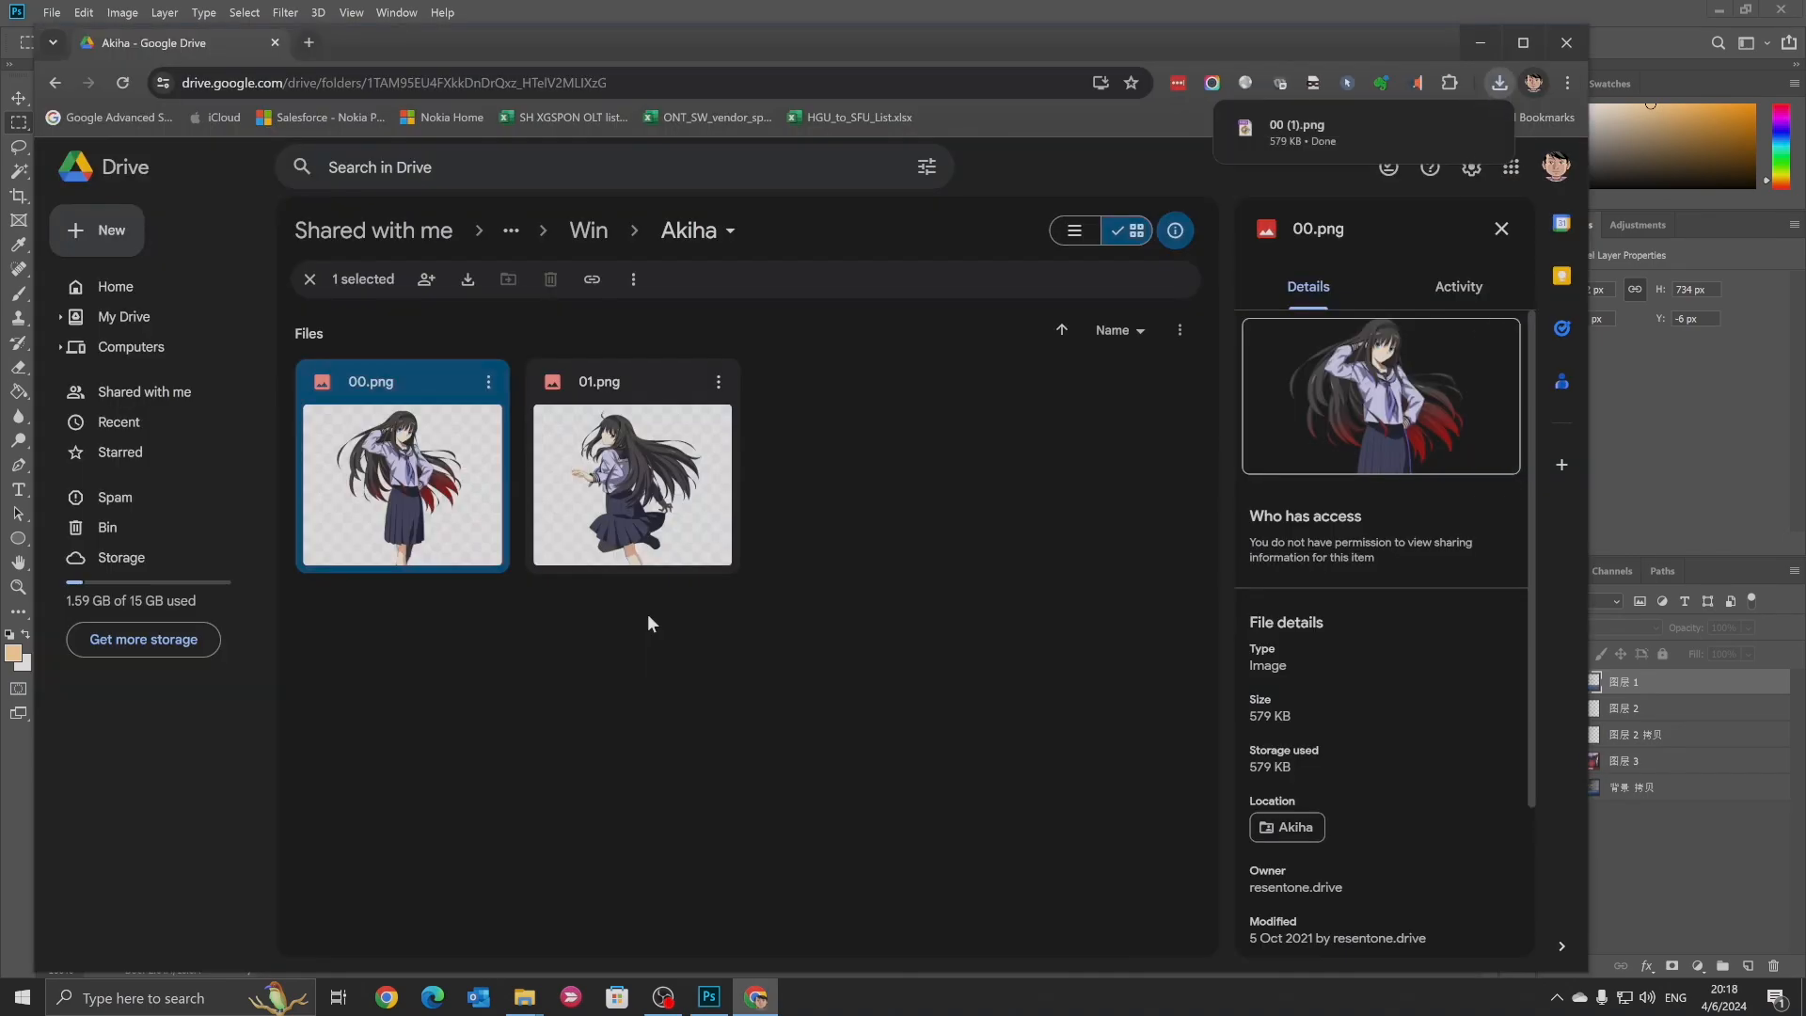
Open 00 (1).png from the Downloads folder as a separate Photoshop document, assigning the working RGB profile
left_click(1635, 19)
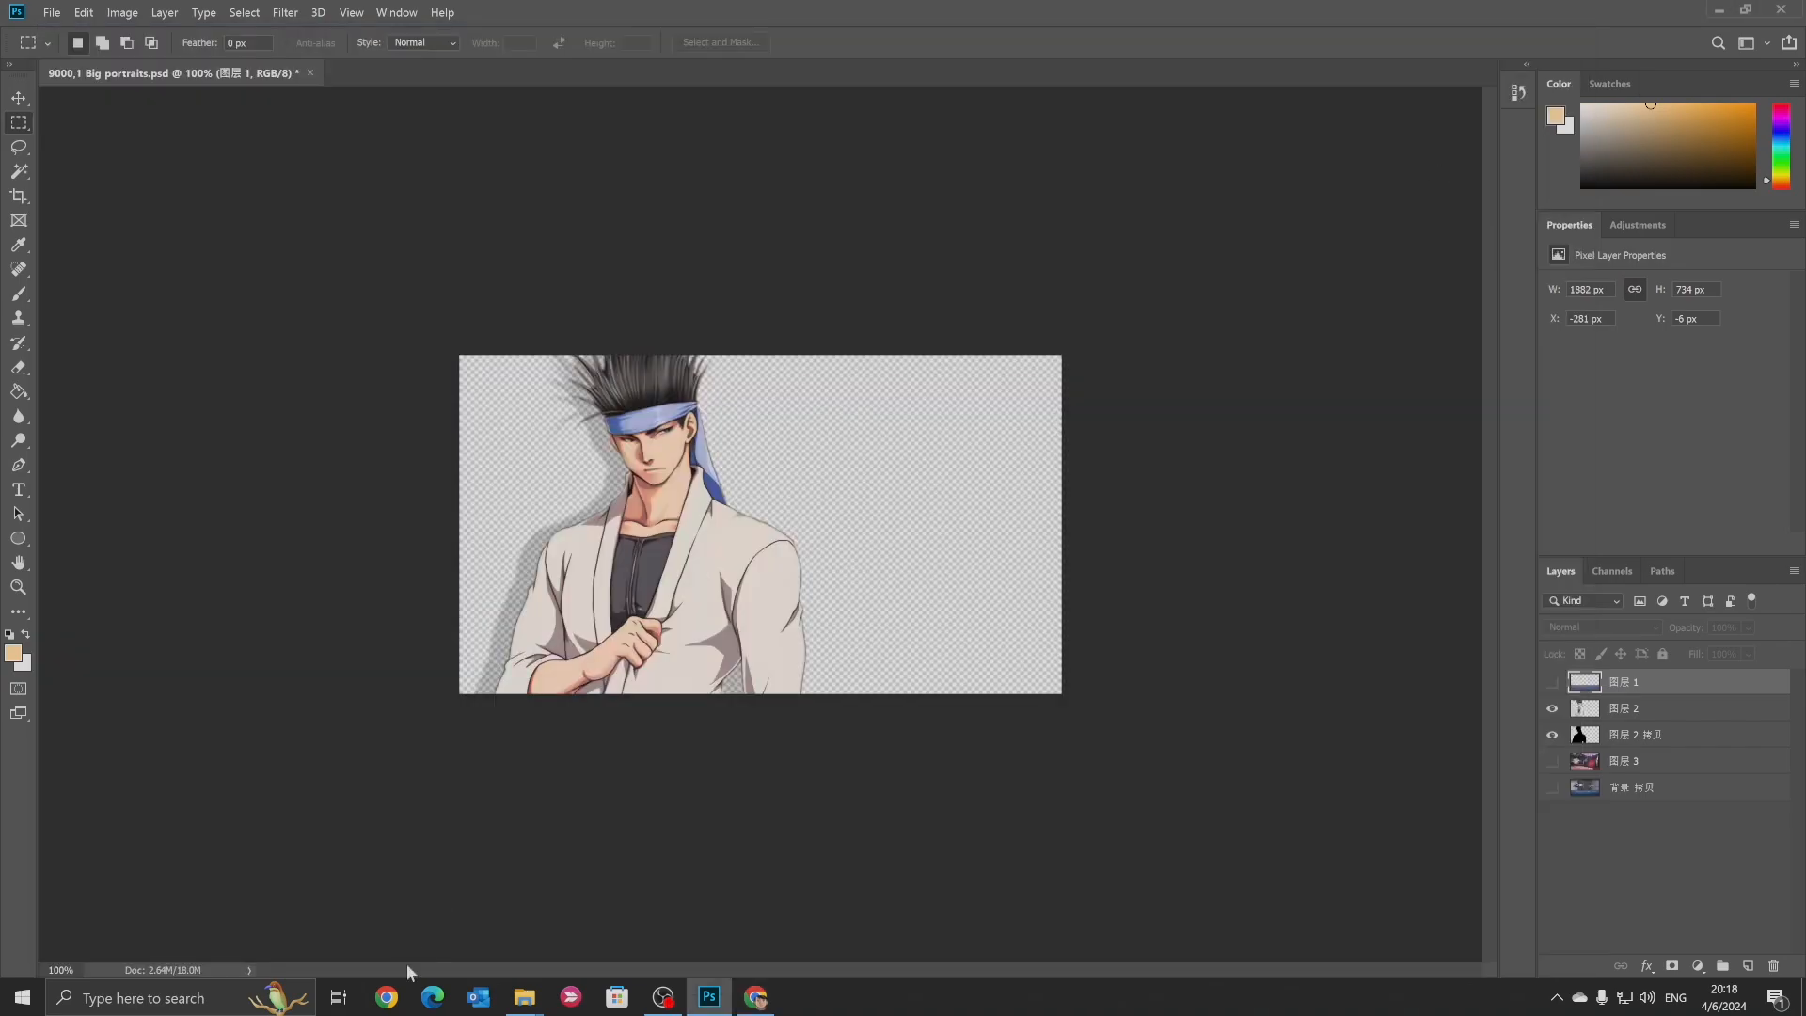
mouse_move(524, 997)
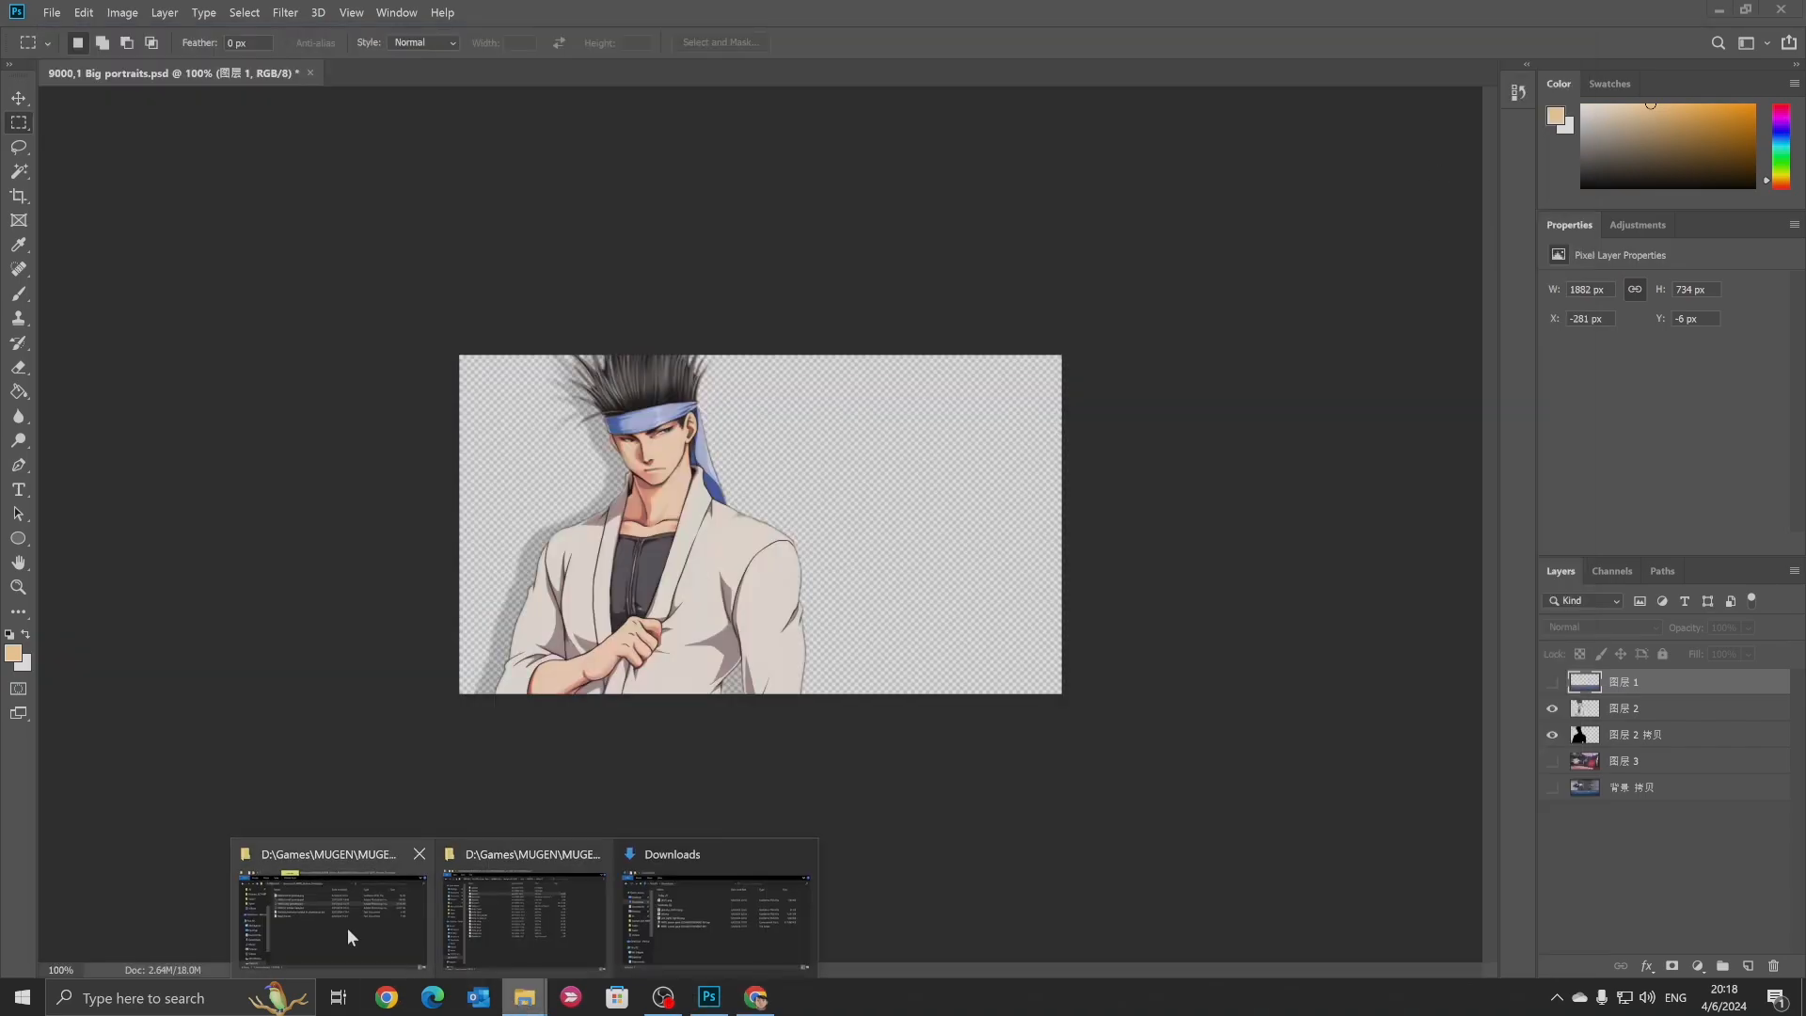
left_click(684, 912)
left_click_drag(363, 516, 412, 58)
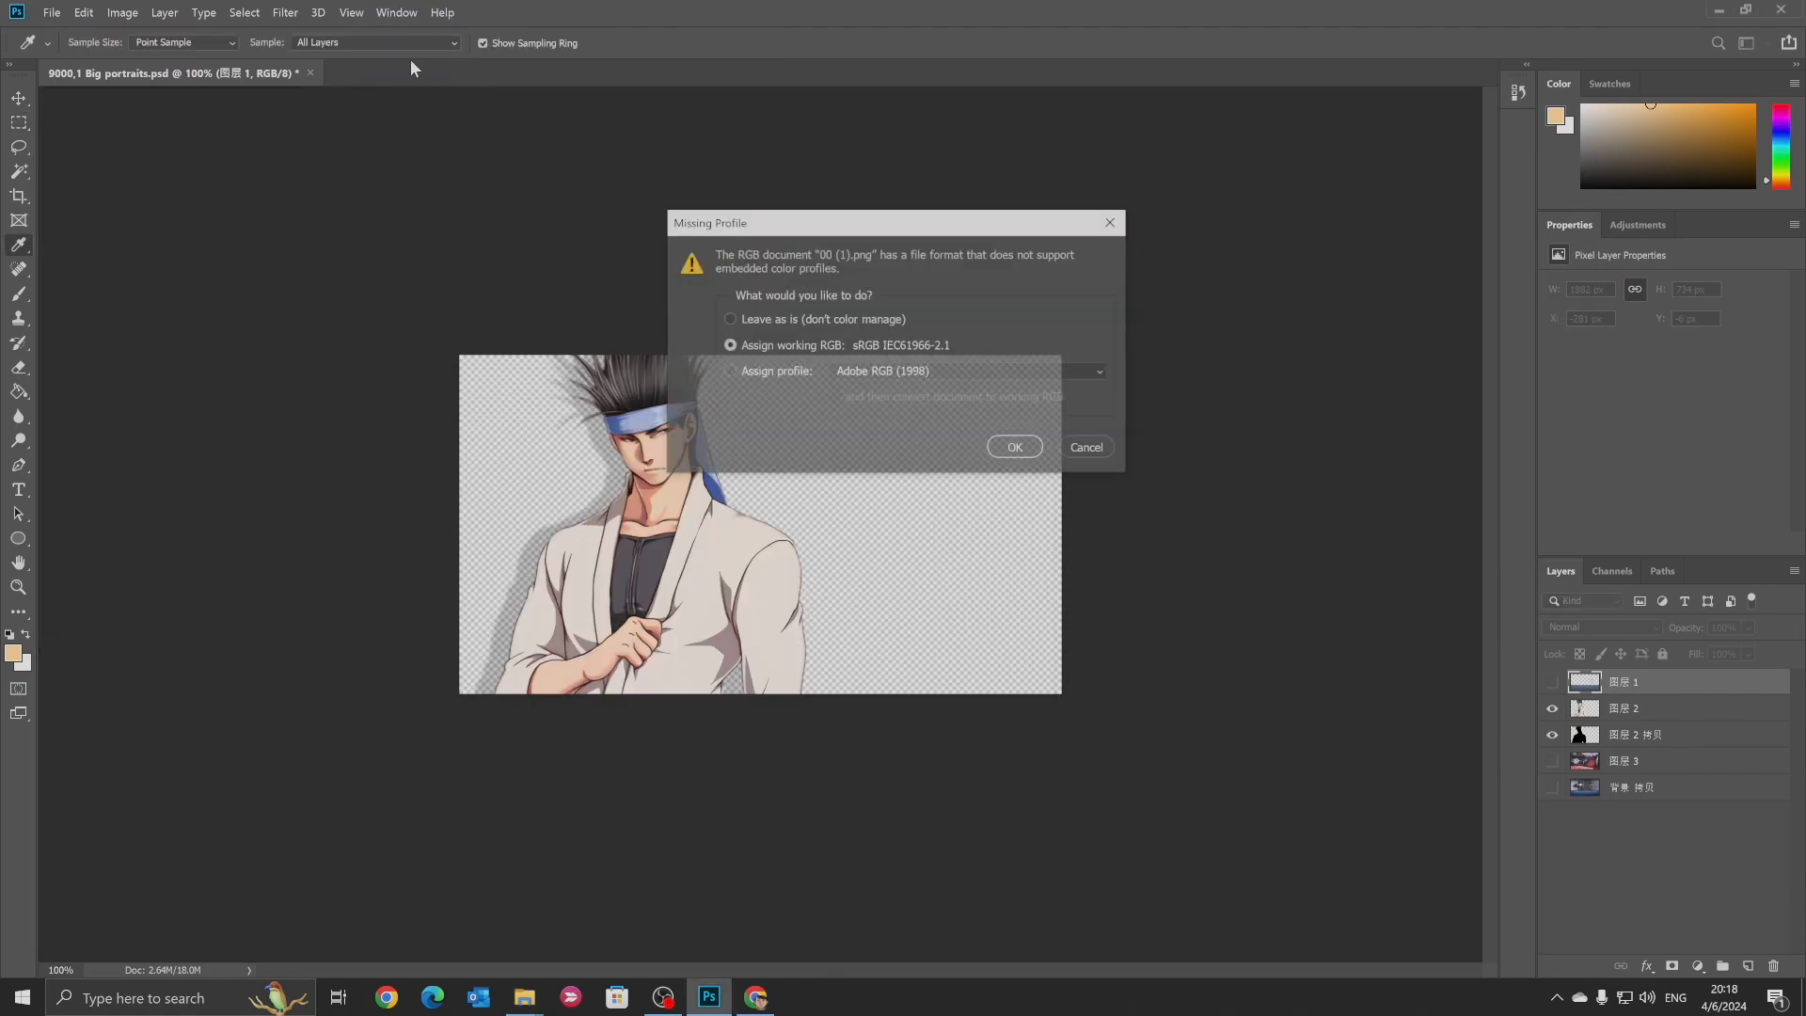
left_click(1015, 448)
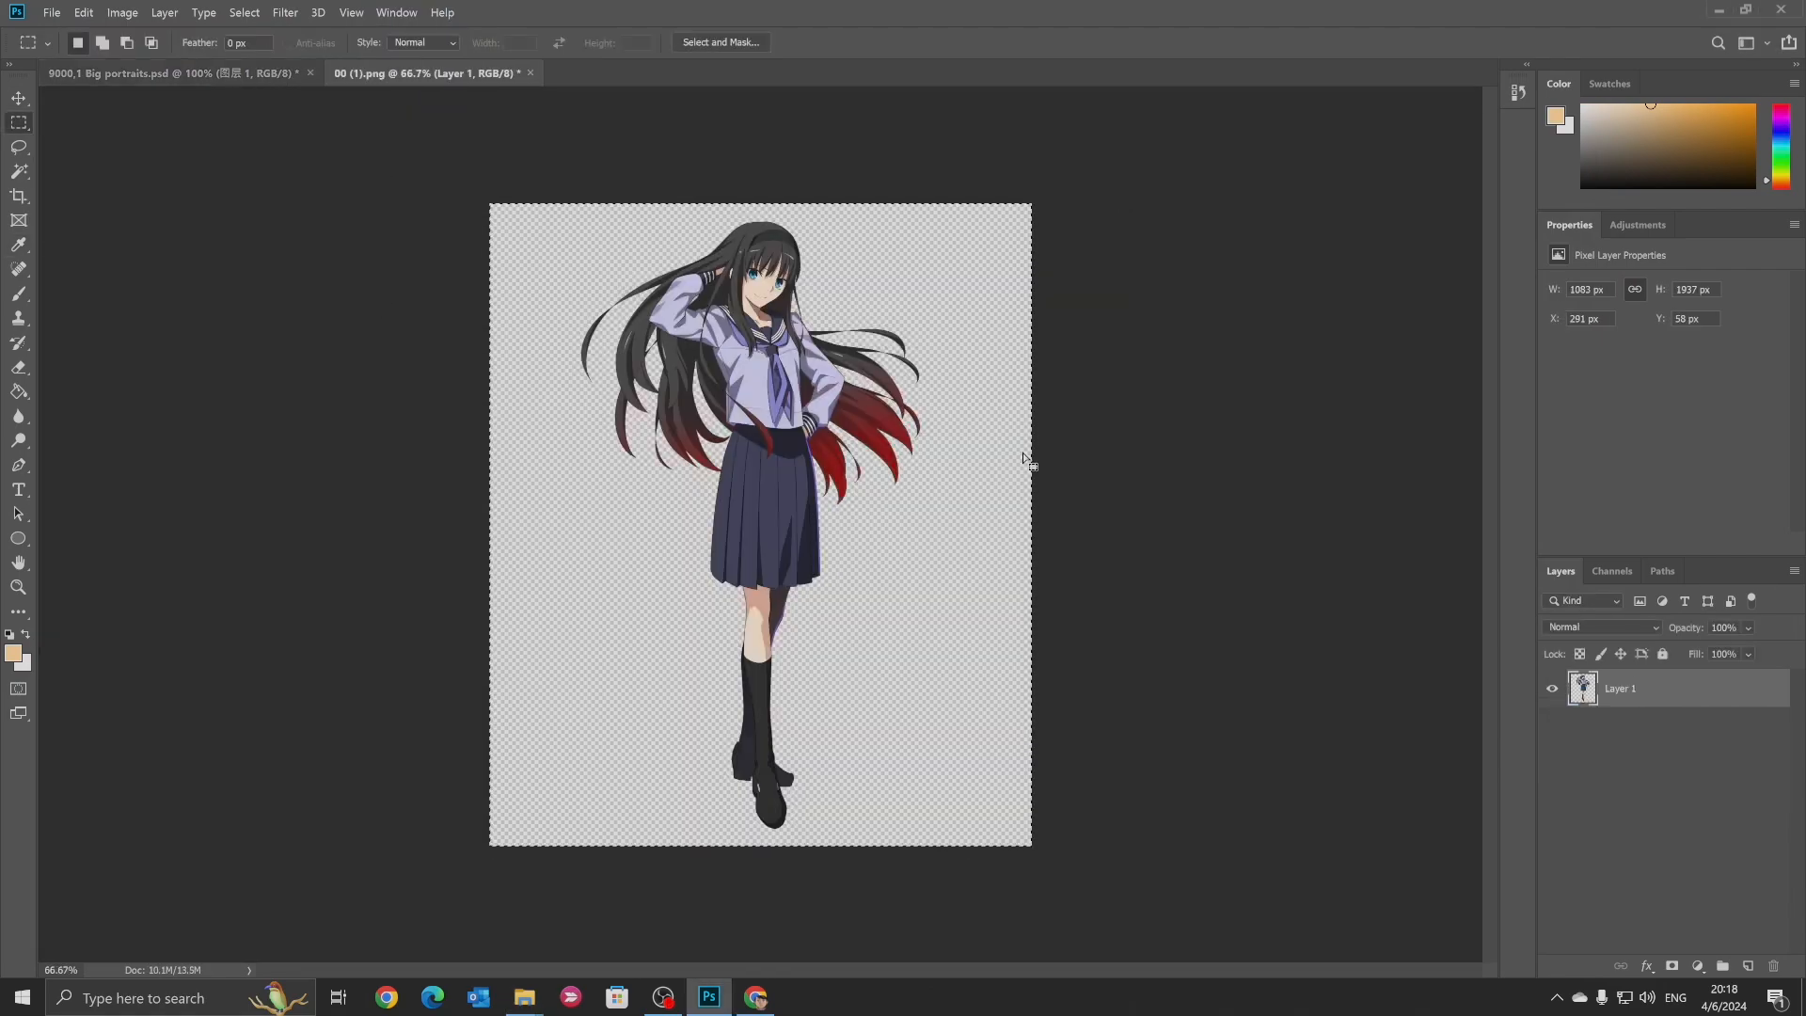
Paste Akiha's full-body artwork into the big portraits template as the topmost layer and move it to X 2 px, Y 30 px
left_click(229, 75)
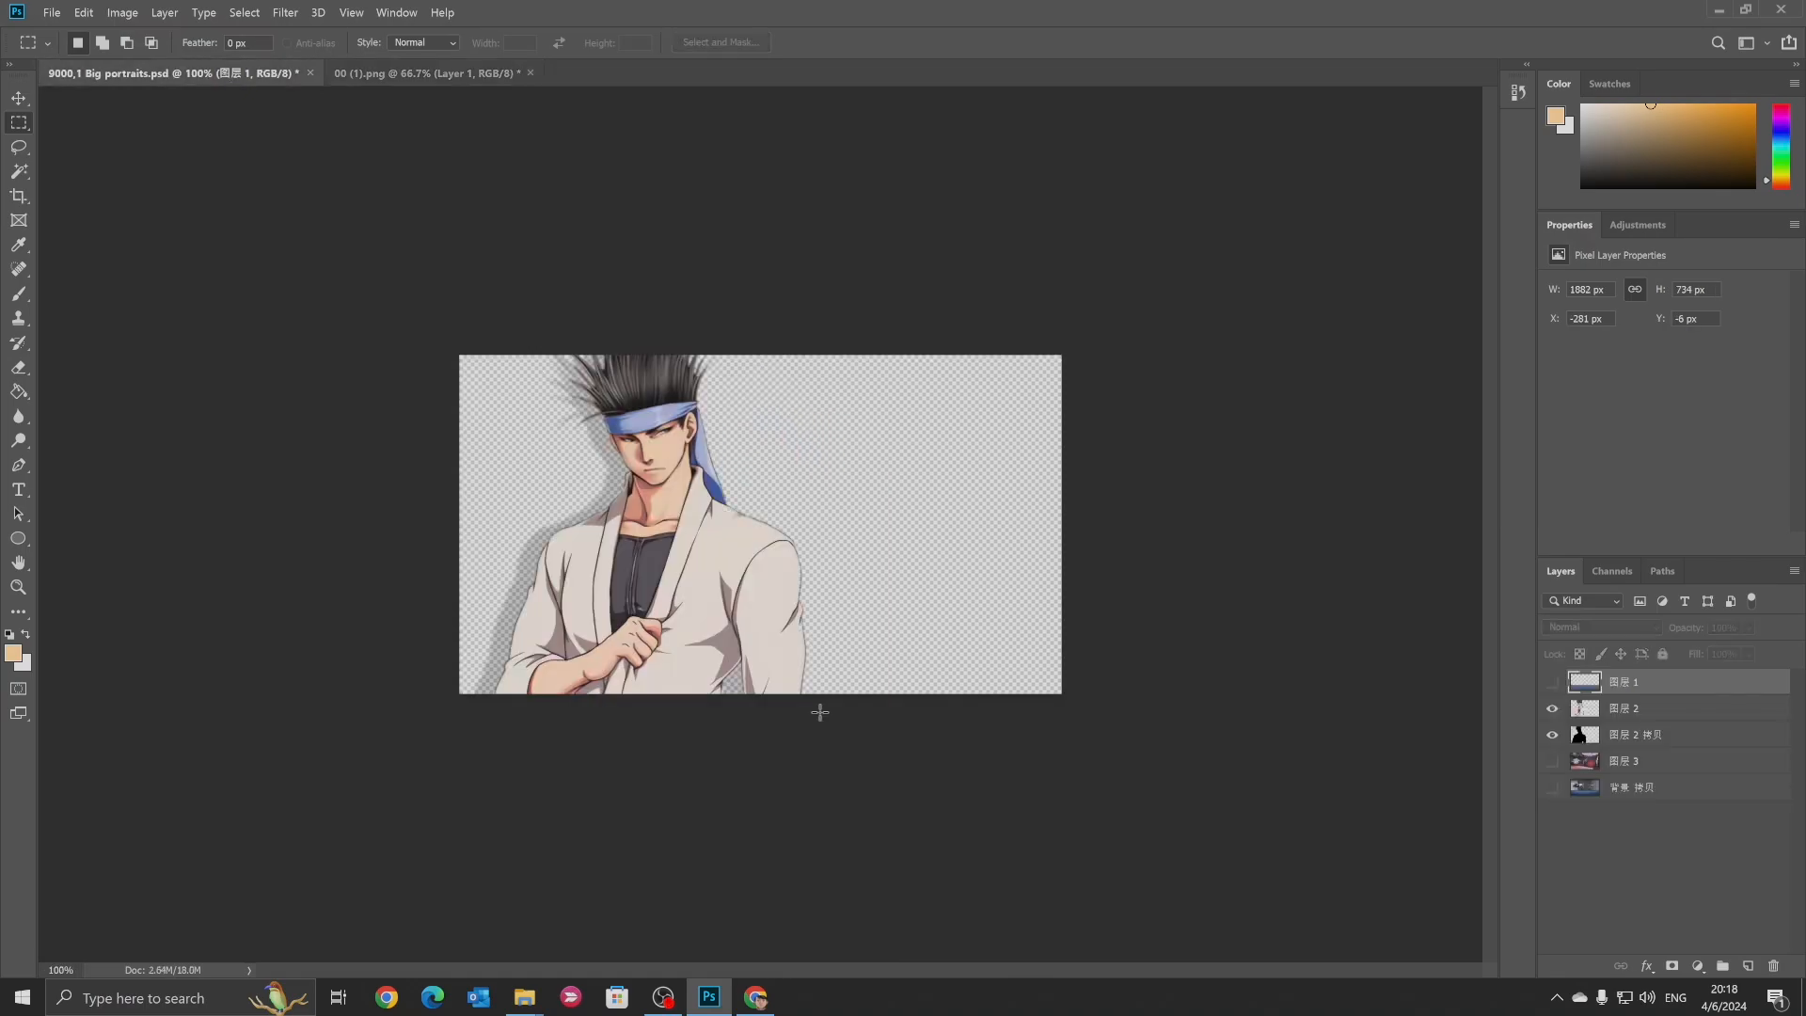
key("ctrl+v")
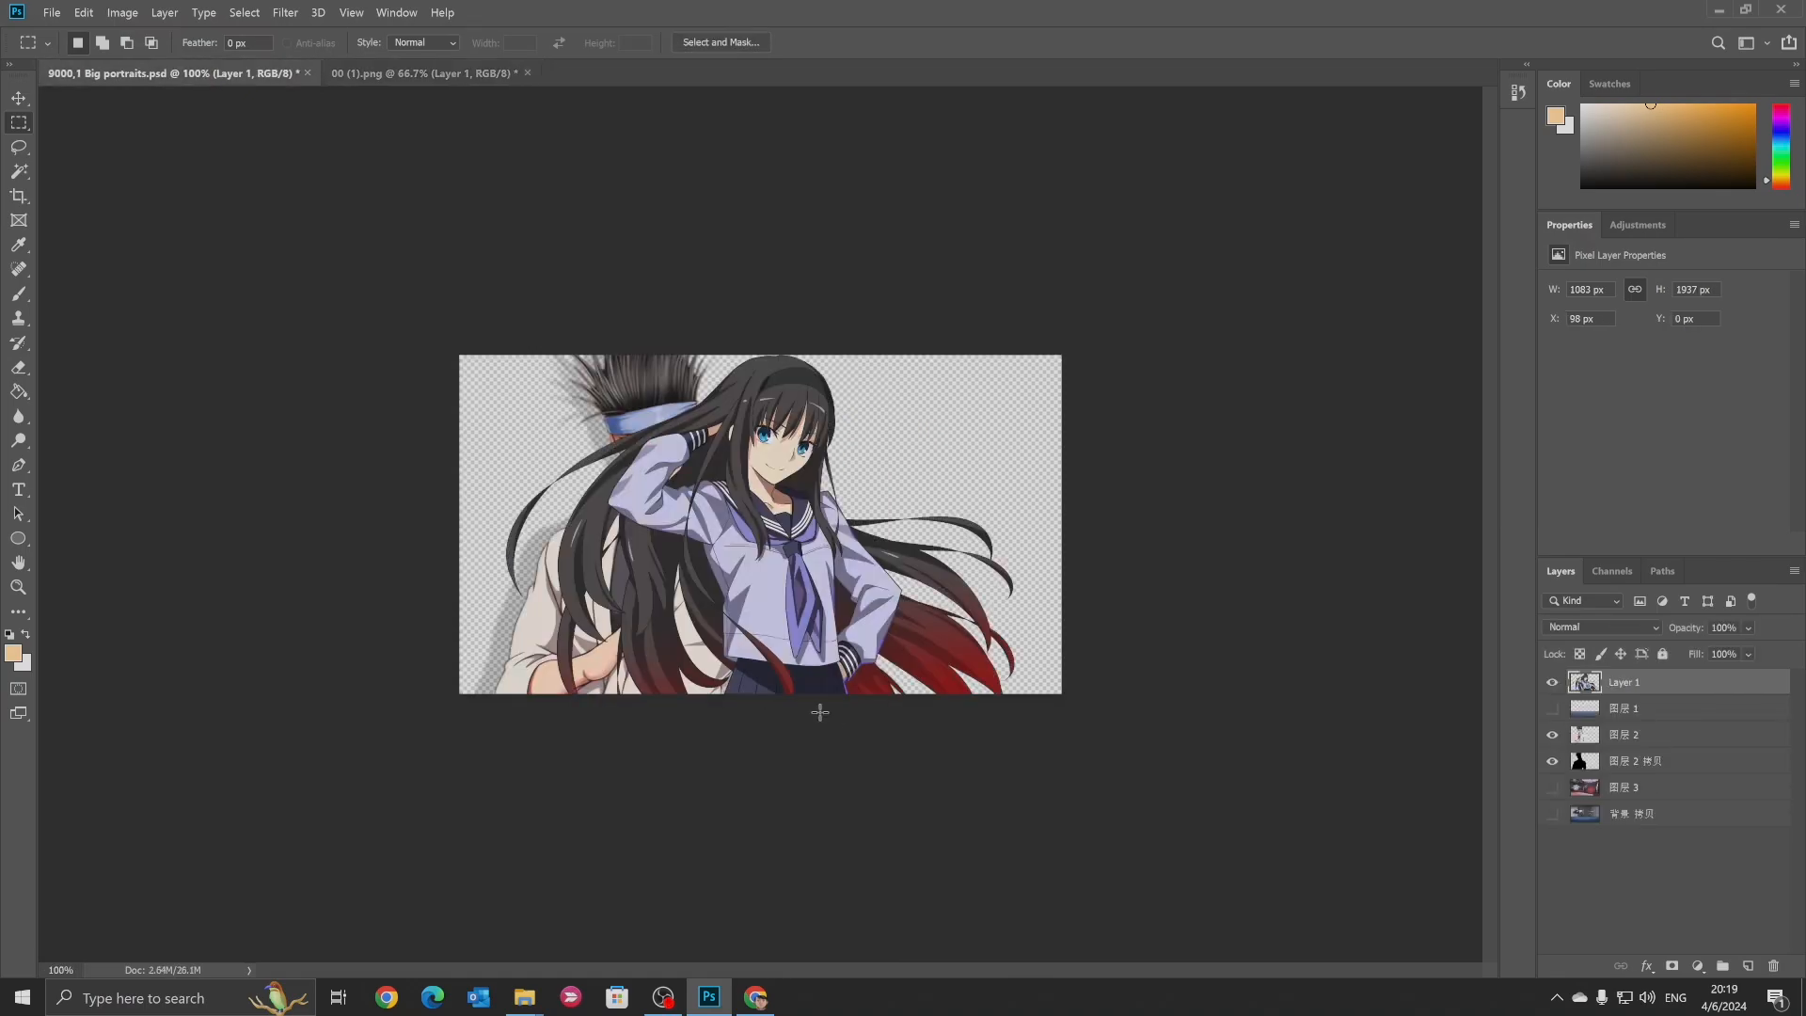
left_click(20, 100)
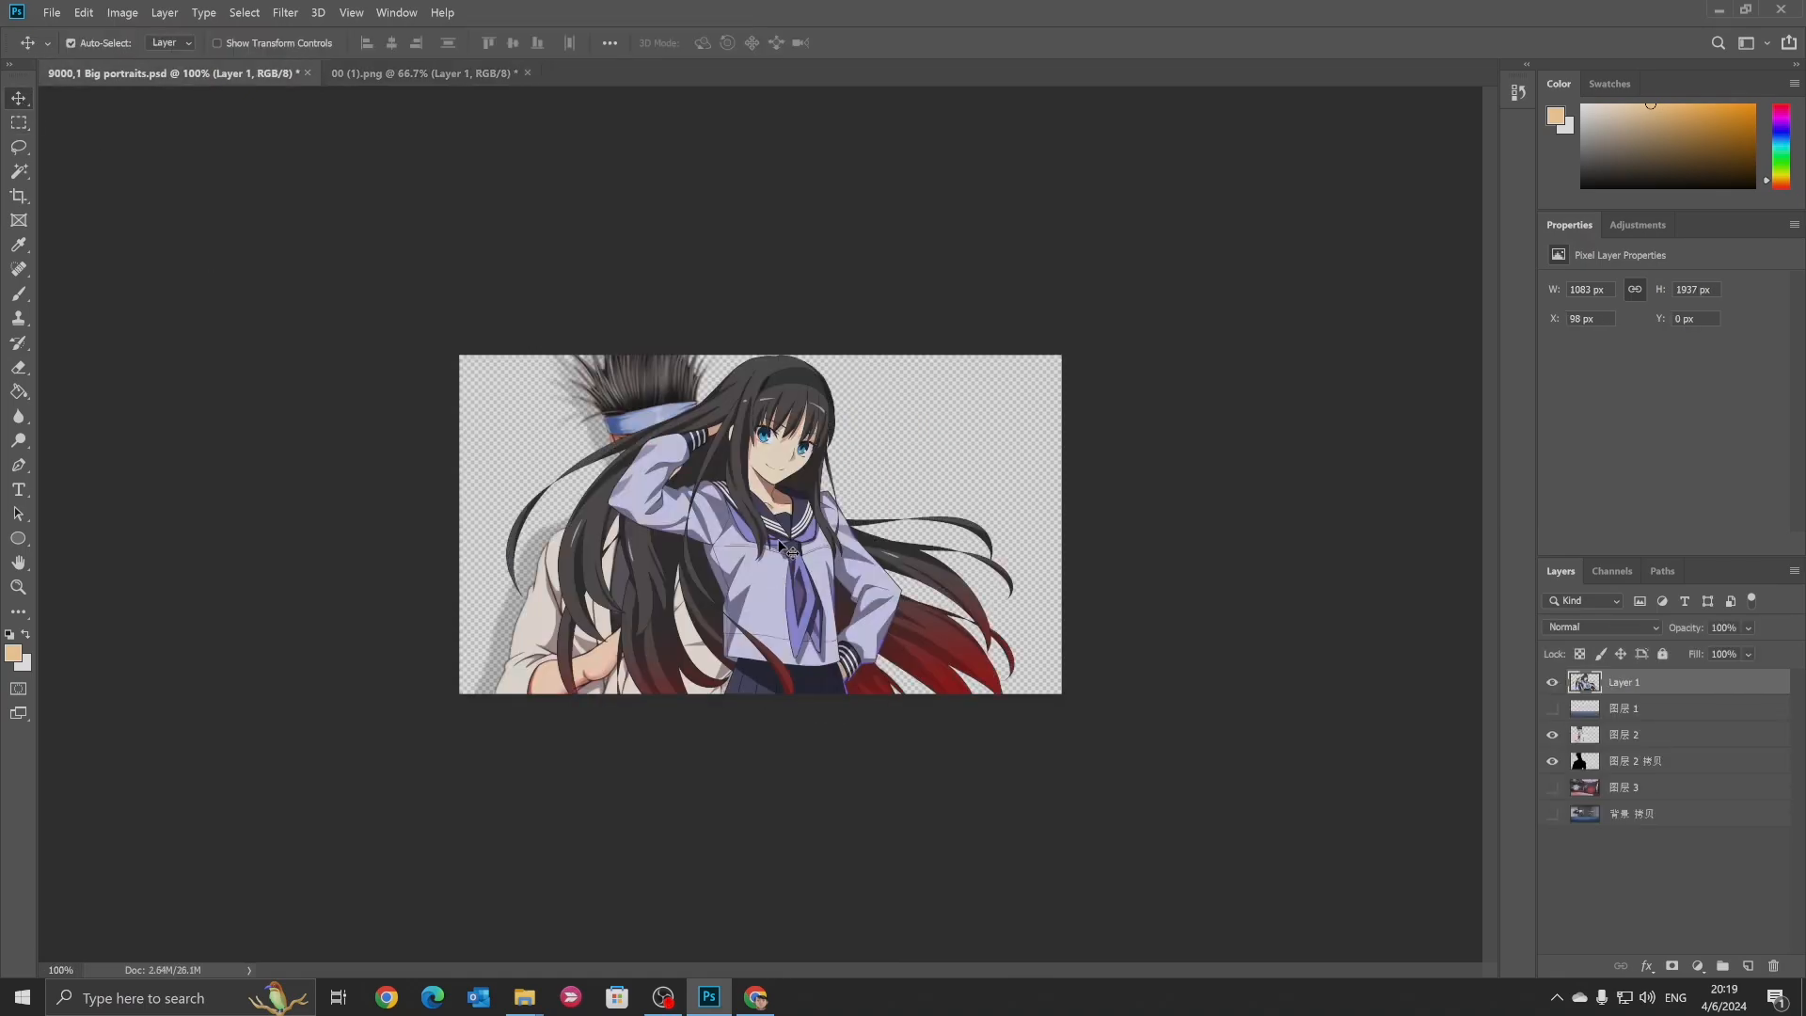
left_click_drag(764, 513, 733, 559)
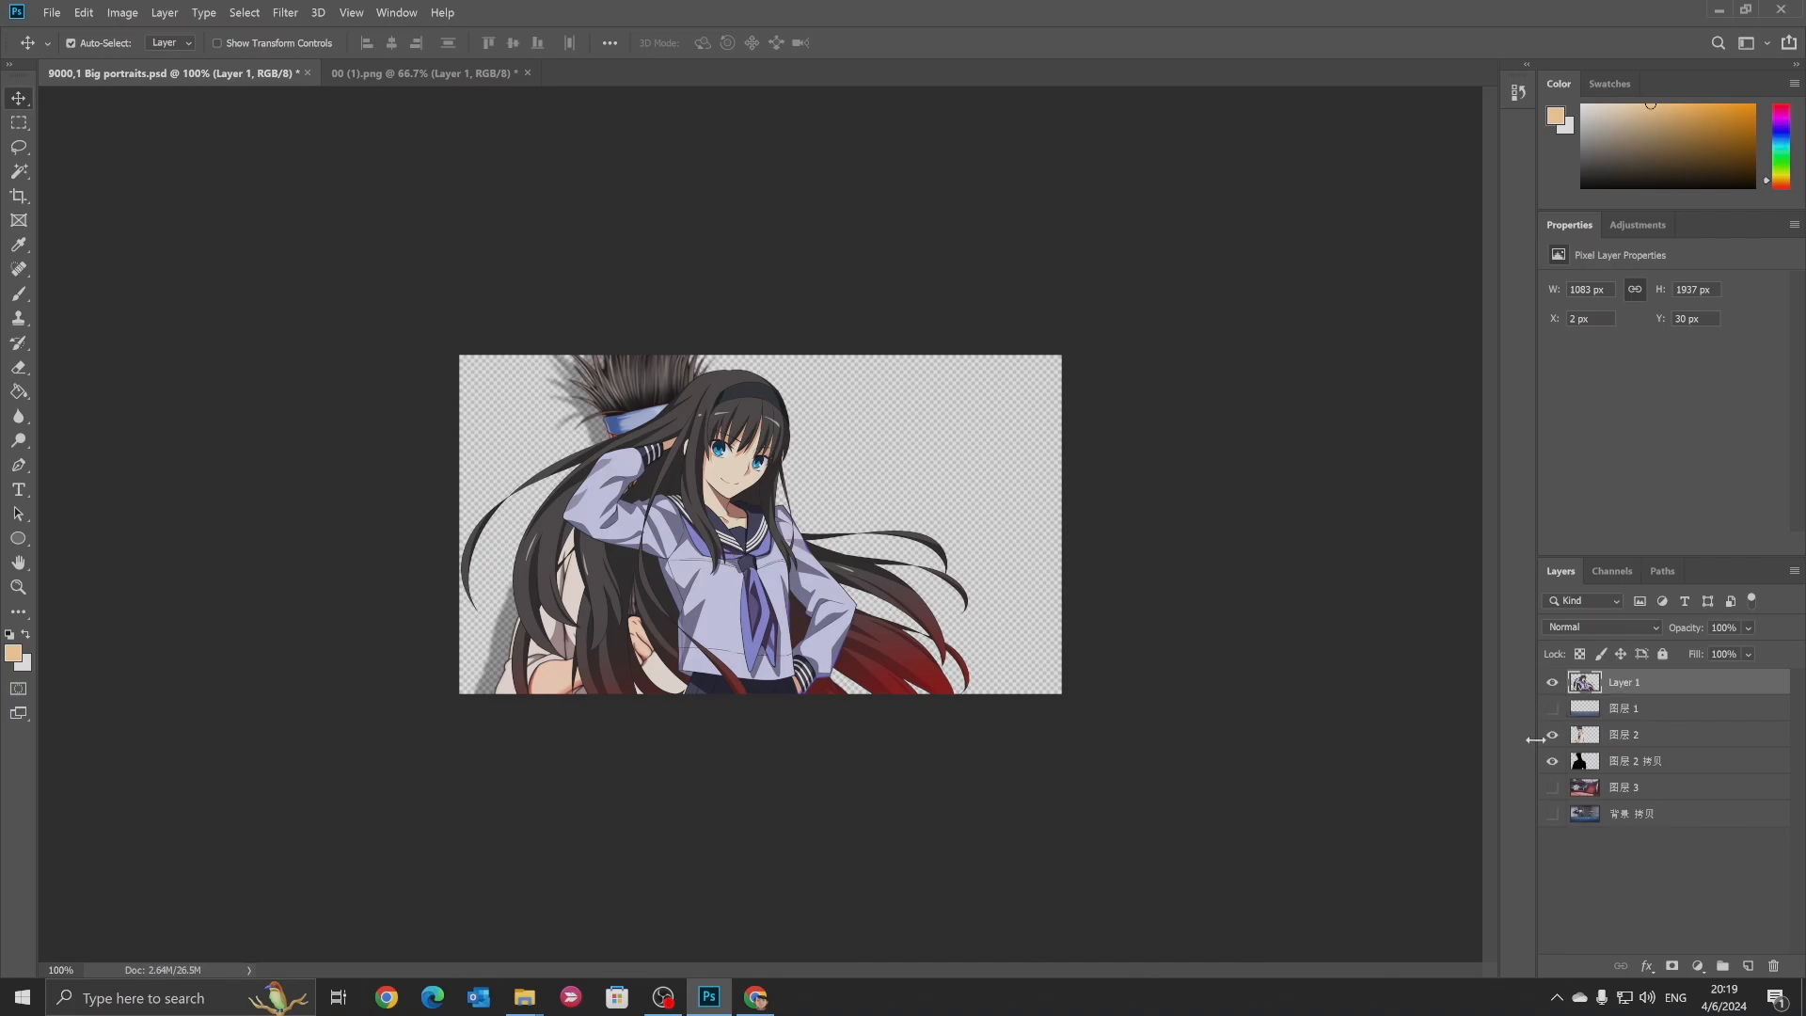
Hide the template's original character and shadow layers and show the background layers and the WINNER overlay layer 图层 1
left_click(1552, 734)
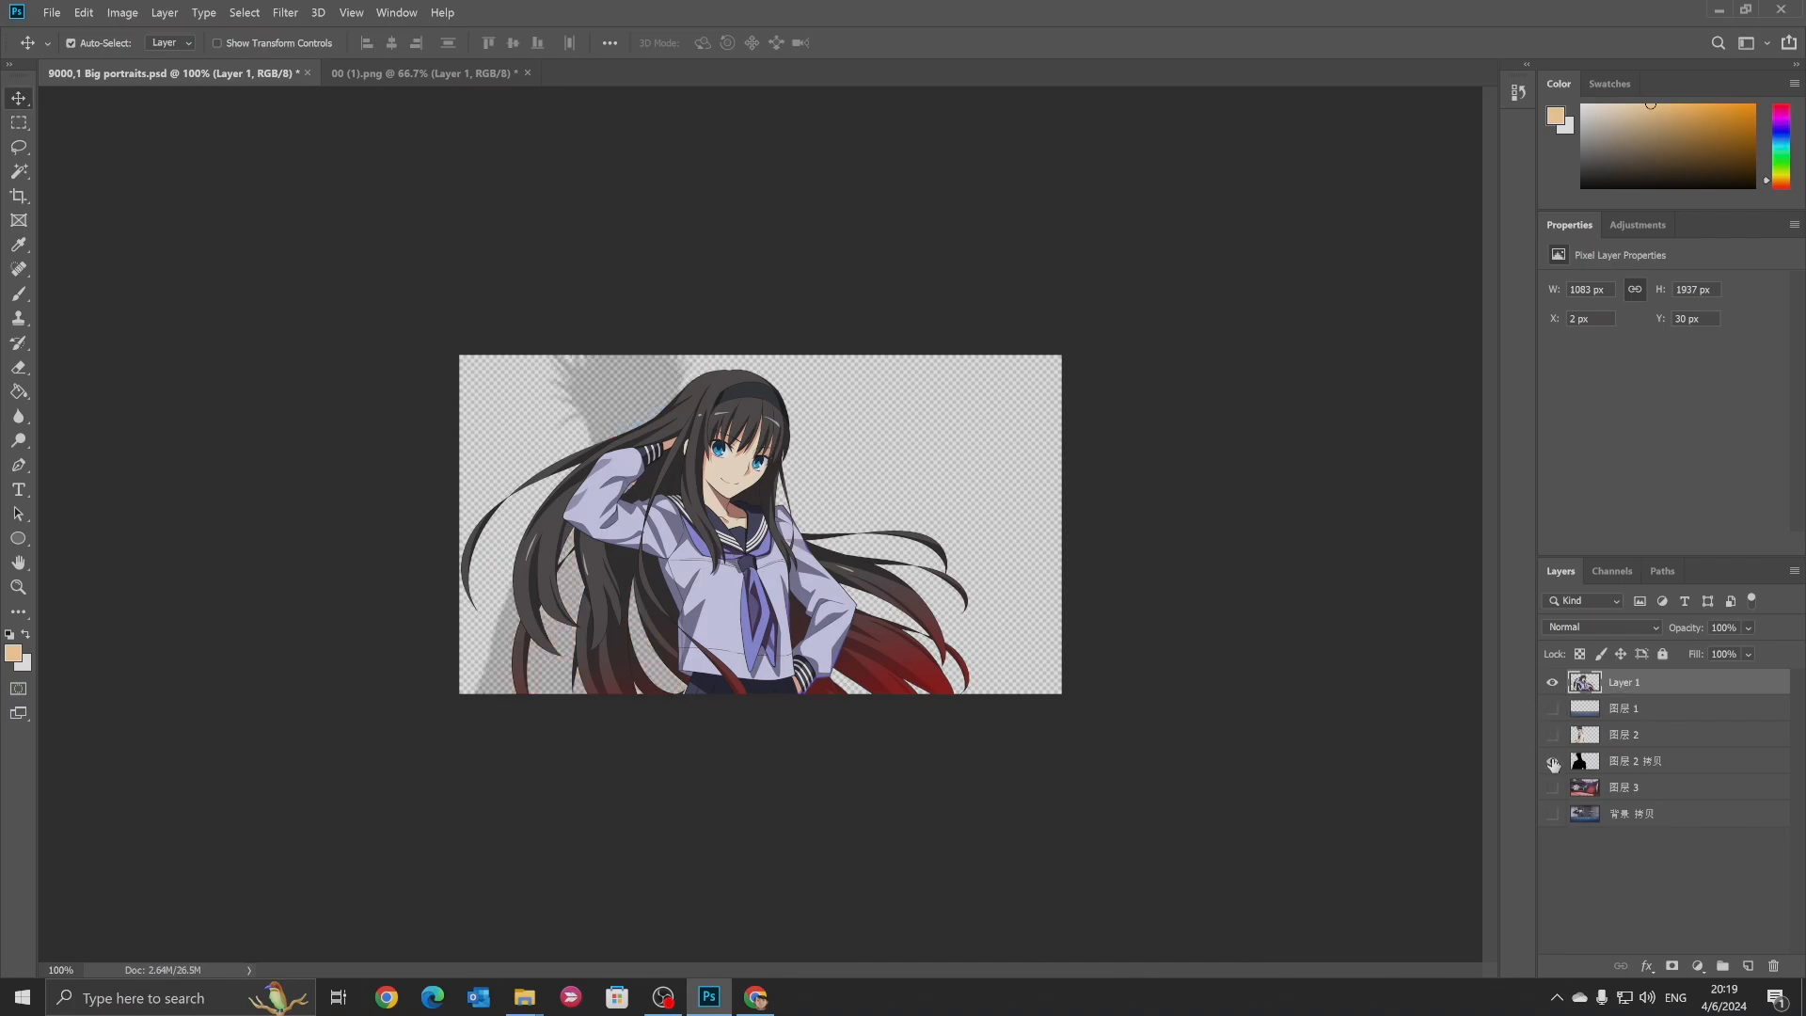
left_click(1552, 761)
left_click(1551, 787)
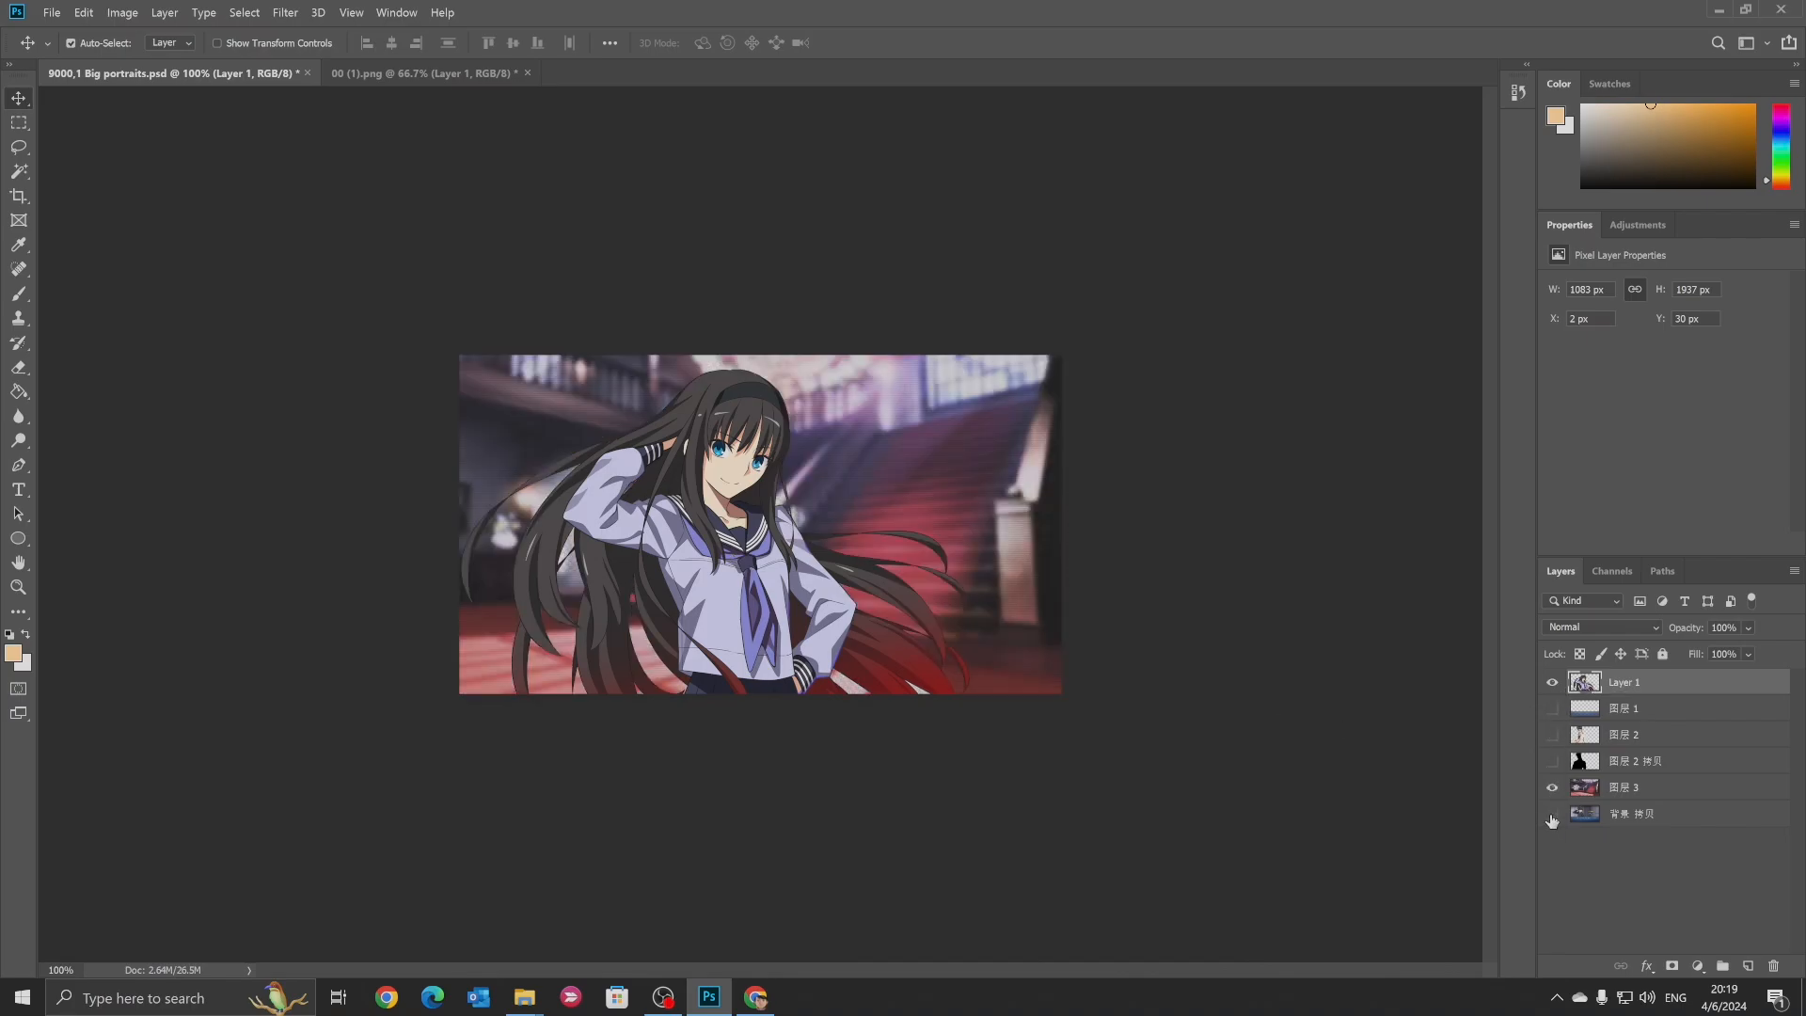
left_click(1550, 707)
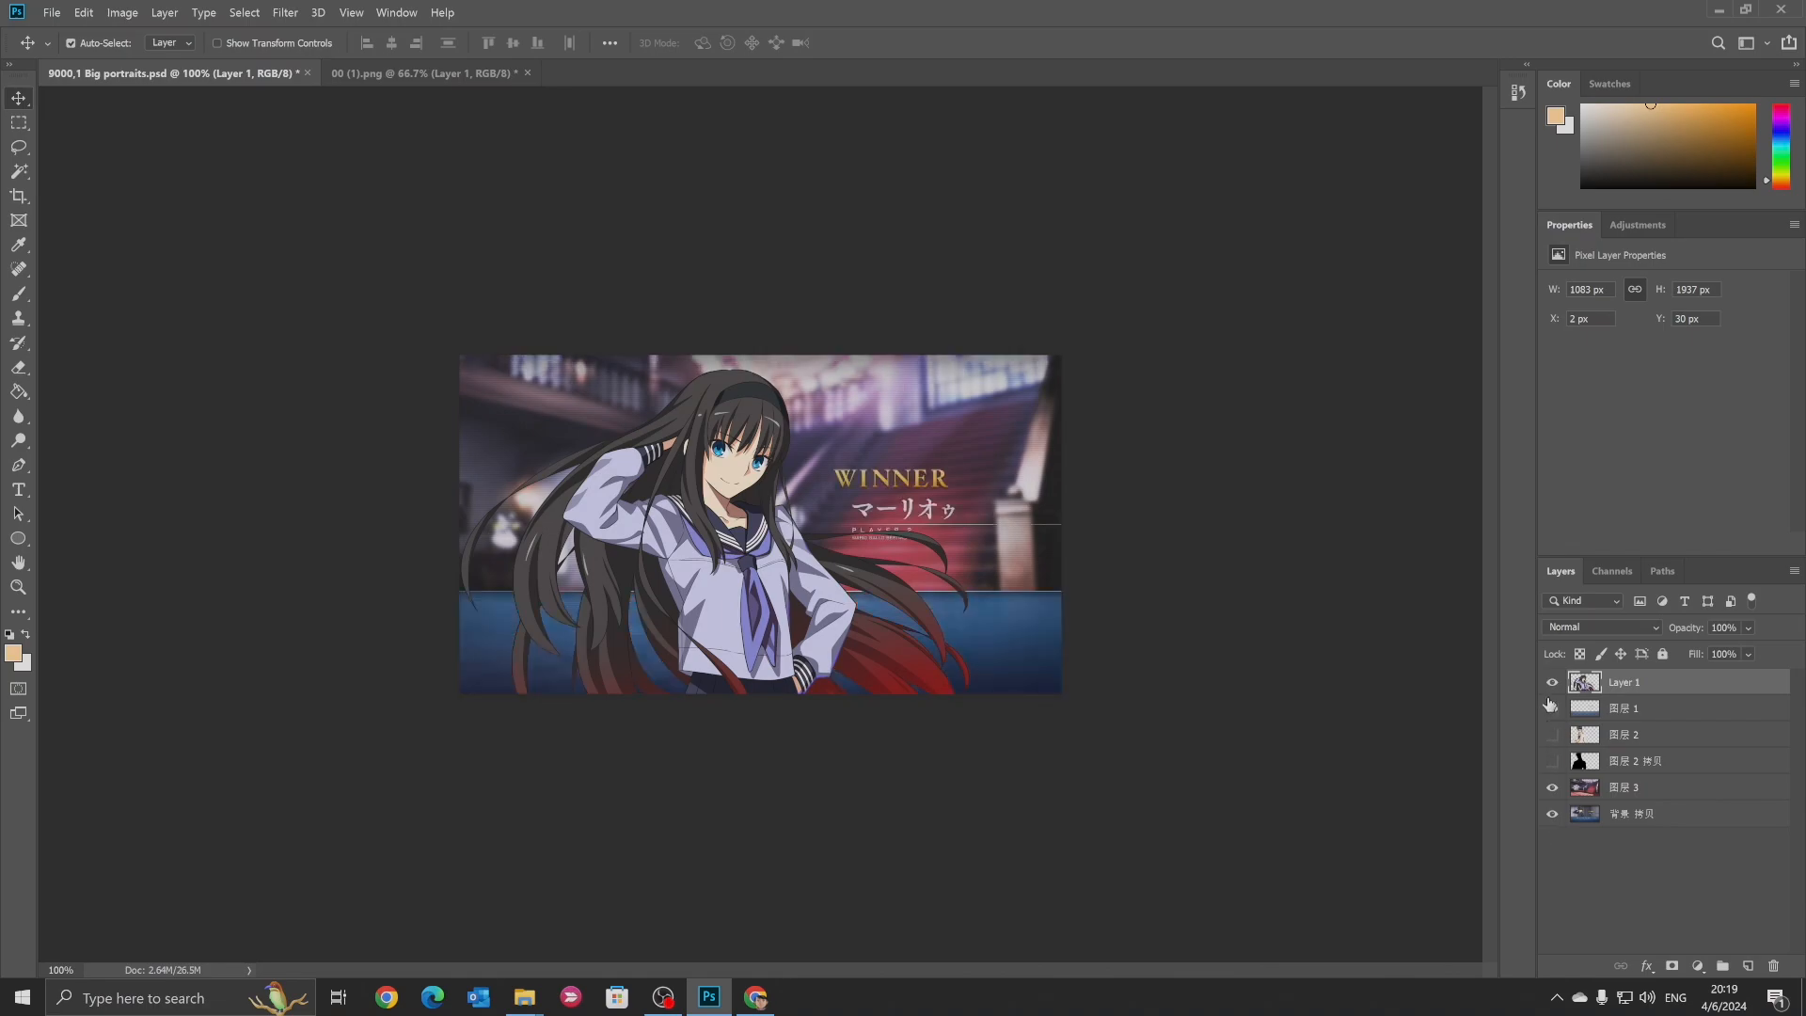
Move Akiha's artwork in Layer 1 to X -60 px, Y 64 px and place its layer directly below 图层 2
left_click(1552, 682)
left_click(1552, 682)
left_click_drag(745, 568, 708, 578)
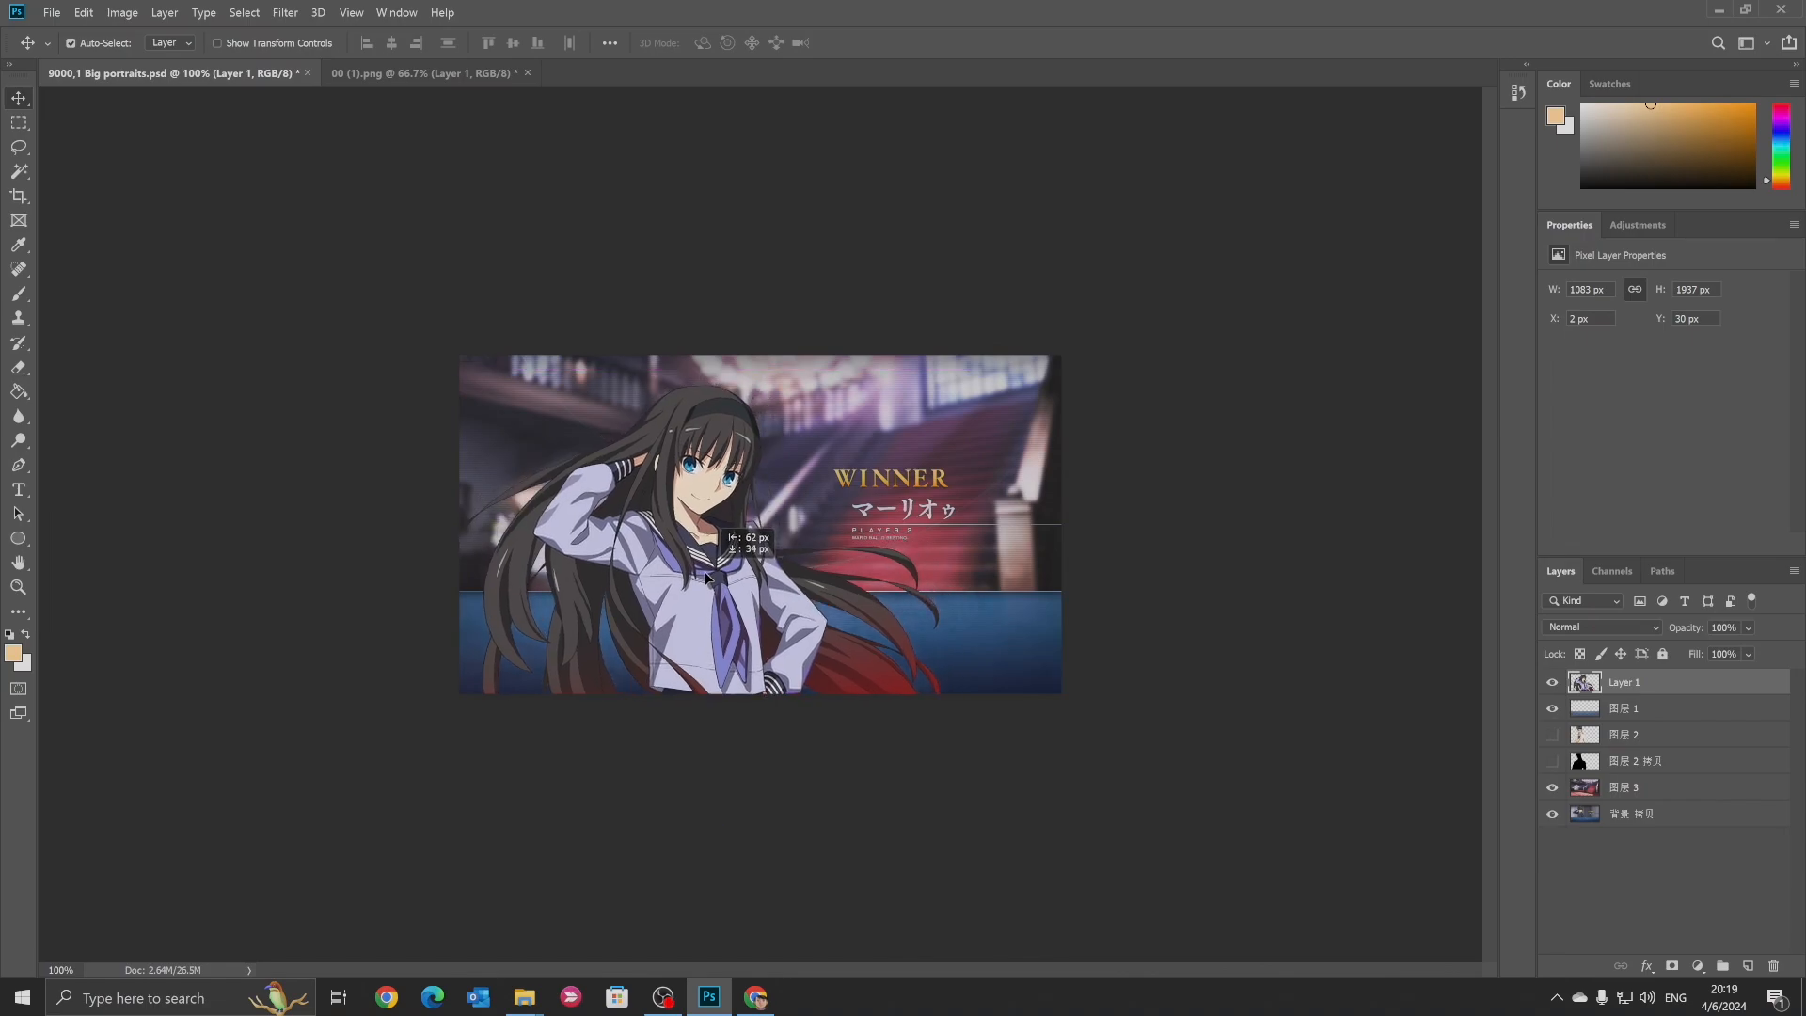
left_click_drag(708, 578, 707, 578)
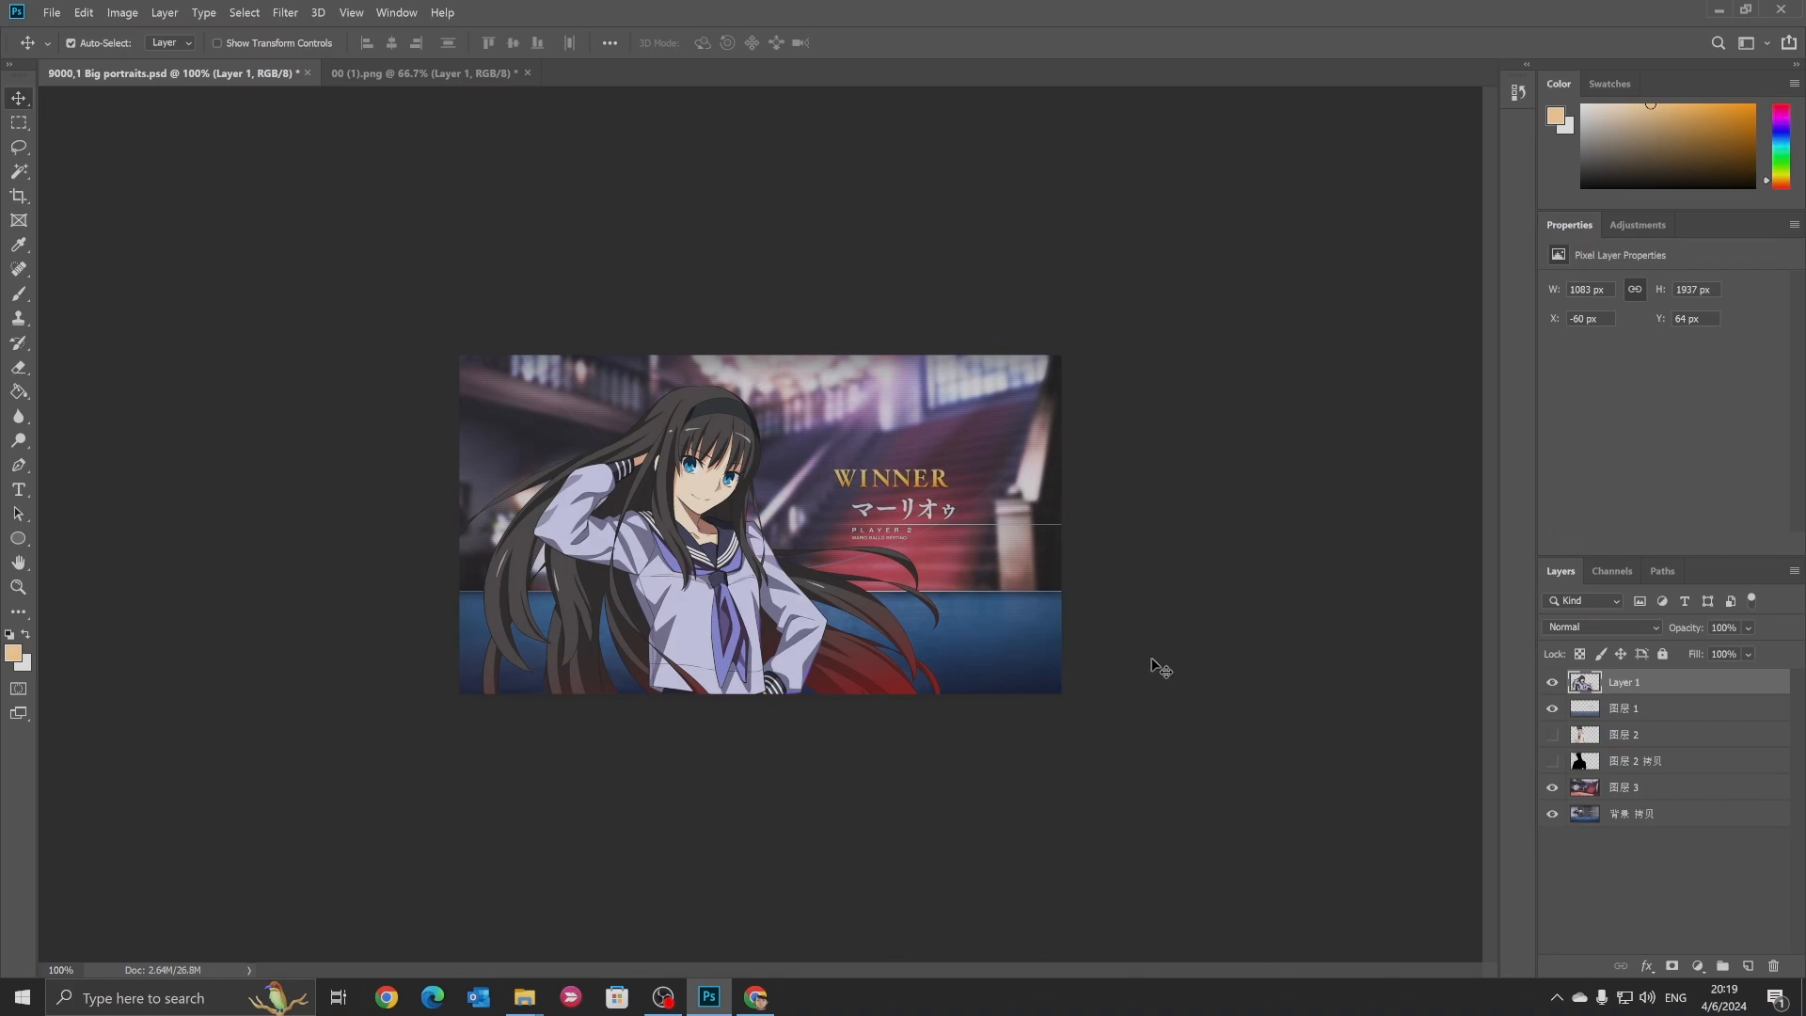
left_click_drag(1609, 706, 1661, 755)
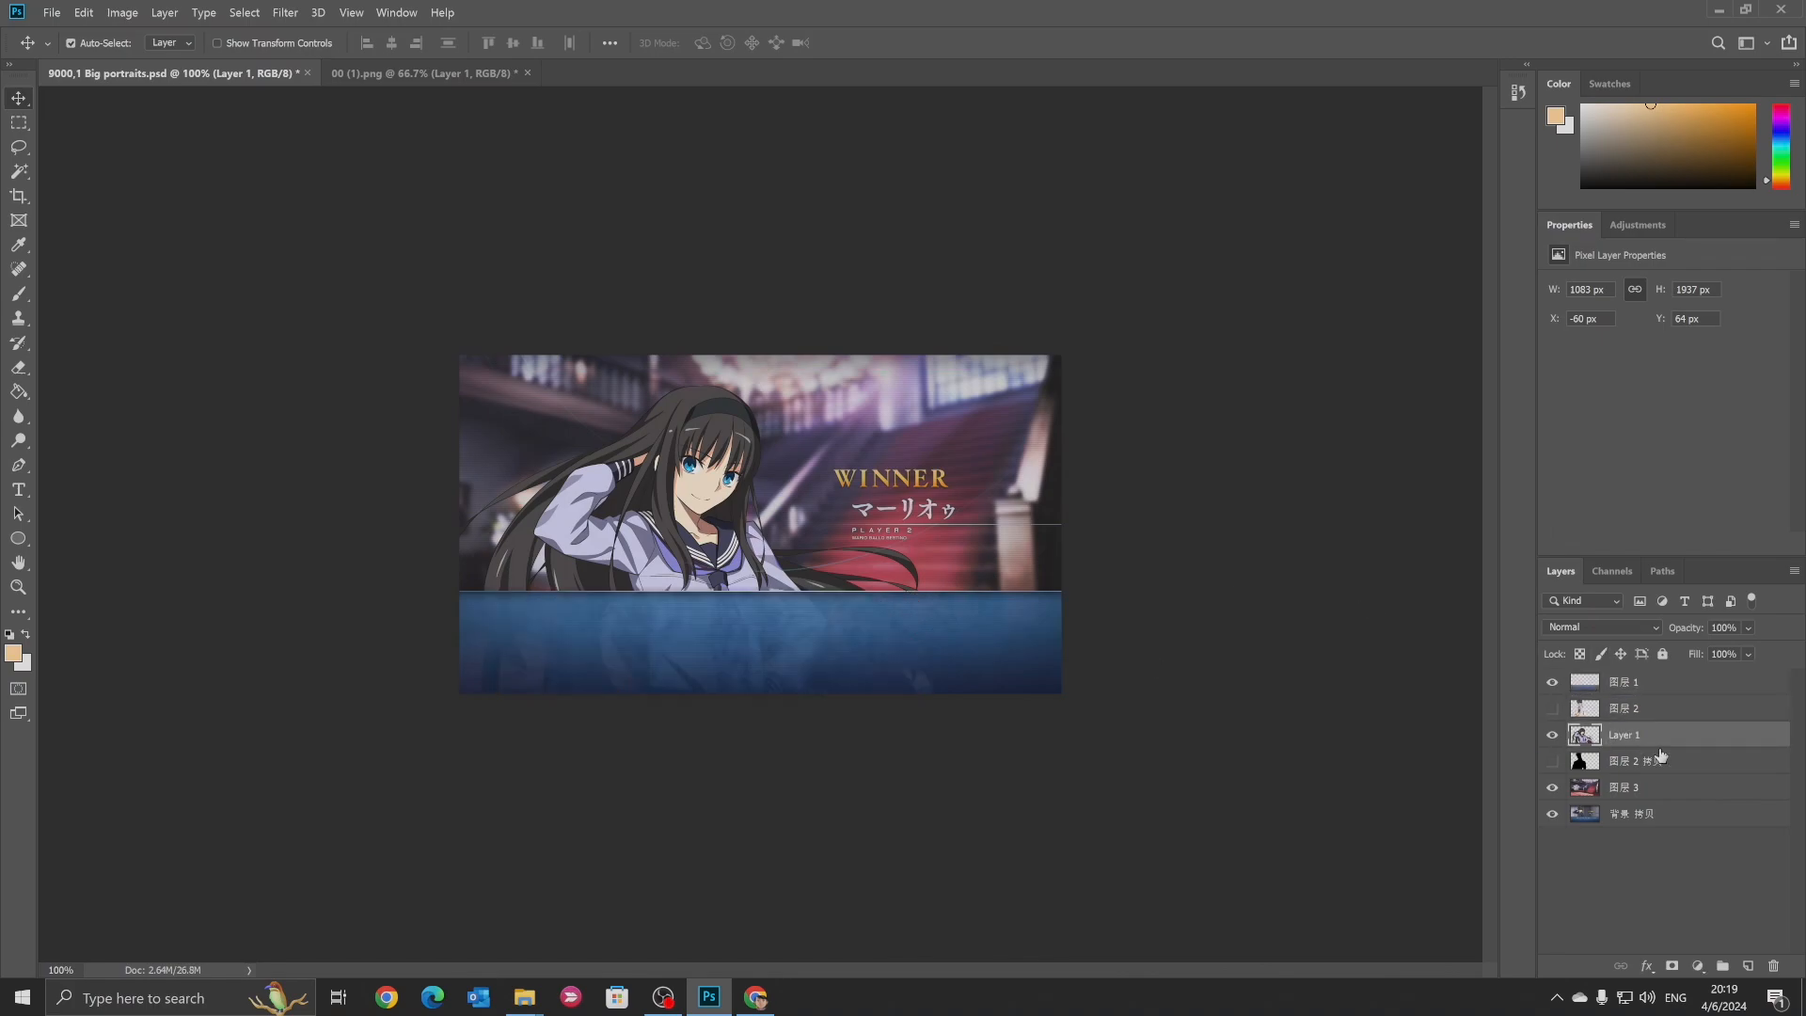
Show only Layer 1 and erase the hair tip cut off at the canvas's left edge with a size 51 eraser
left_click(1552, 734, "alt")
key("e")
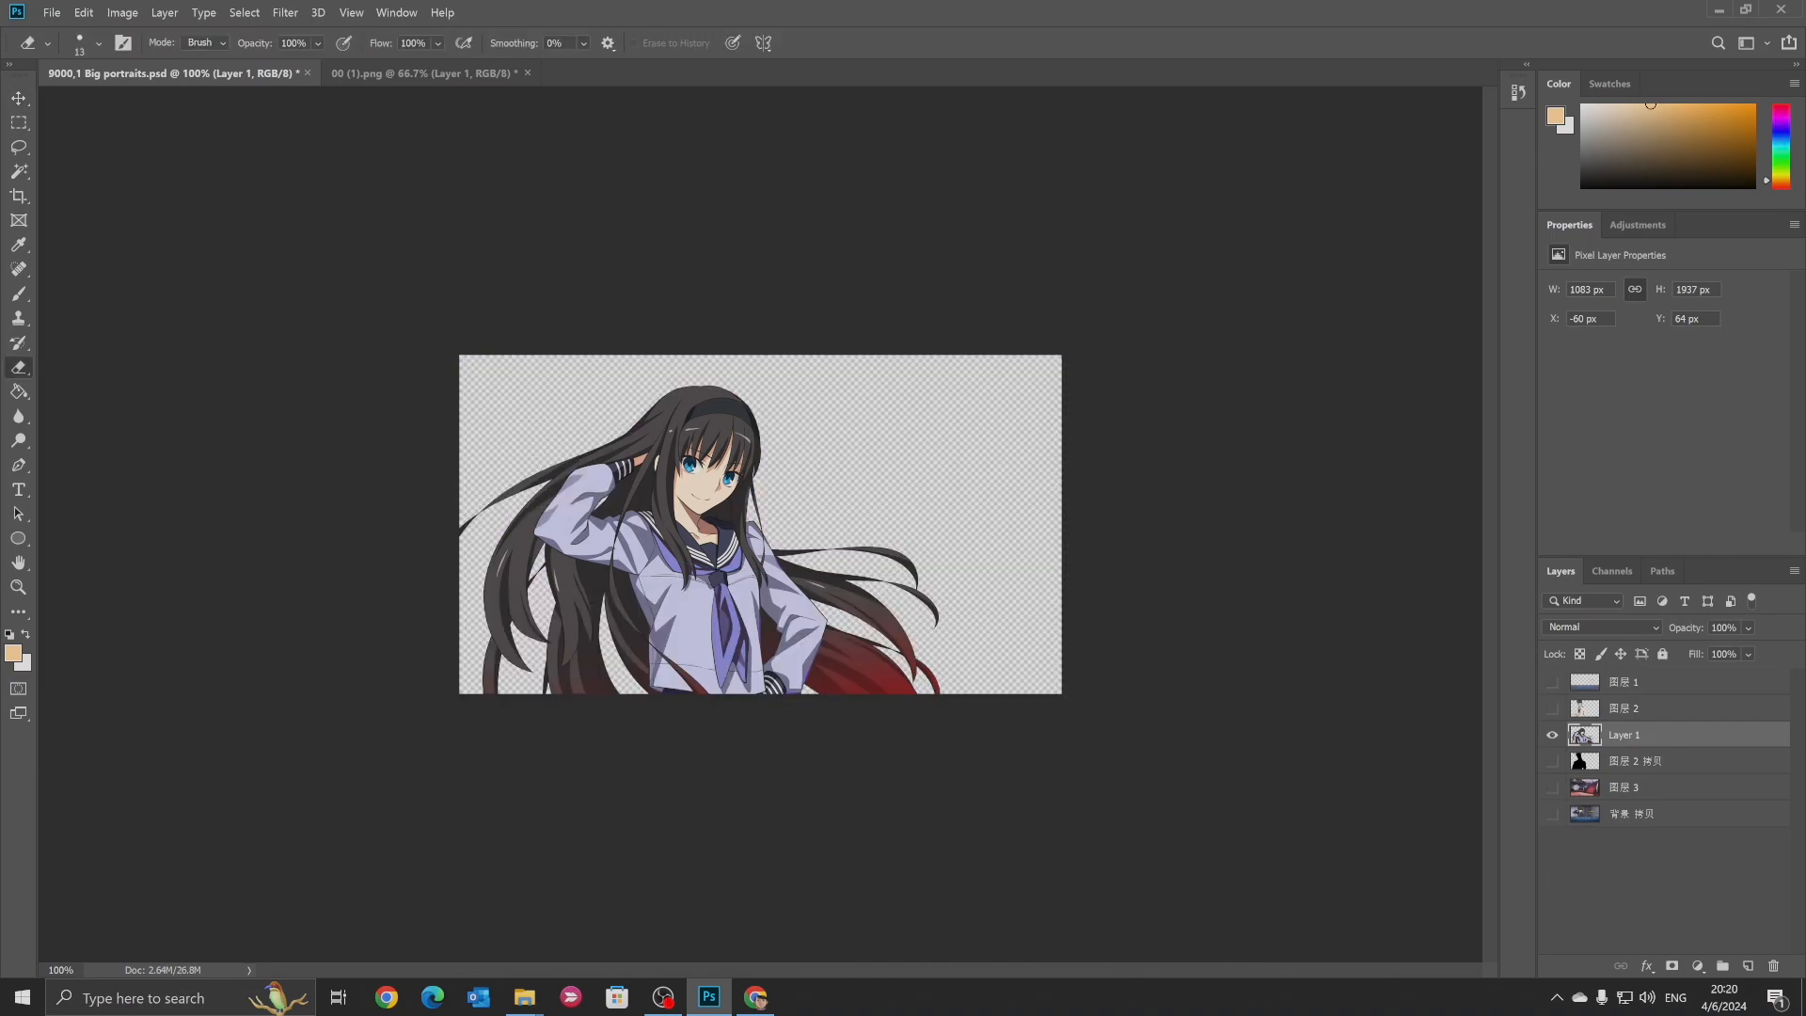
left_click(99, 42)
left_click_drag(116, 102, 138, 109)
left_click(504, 36)
left_click_drag(465, 501, 451, 536)
Compare Akiha's artwork with the template's original character layer 图层 2 and shadow layer 图层 2 拷贝, leaving only Layer 1 shown
left_click(1551, 708)
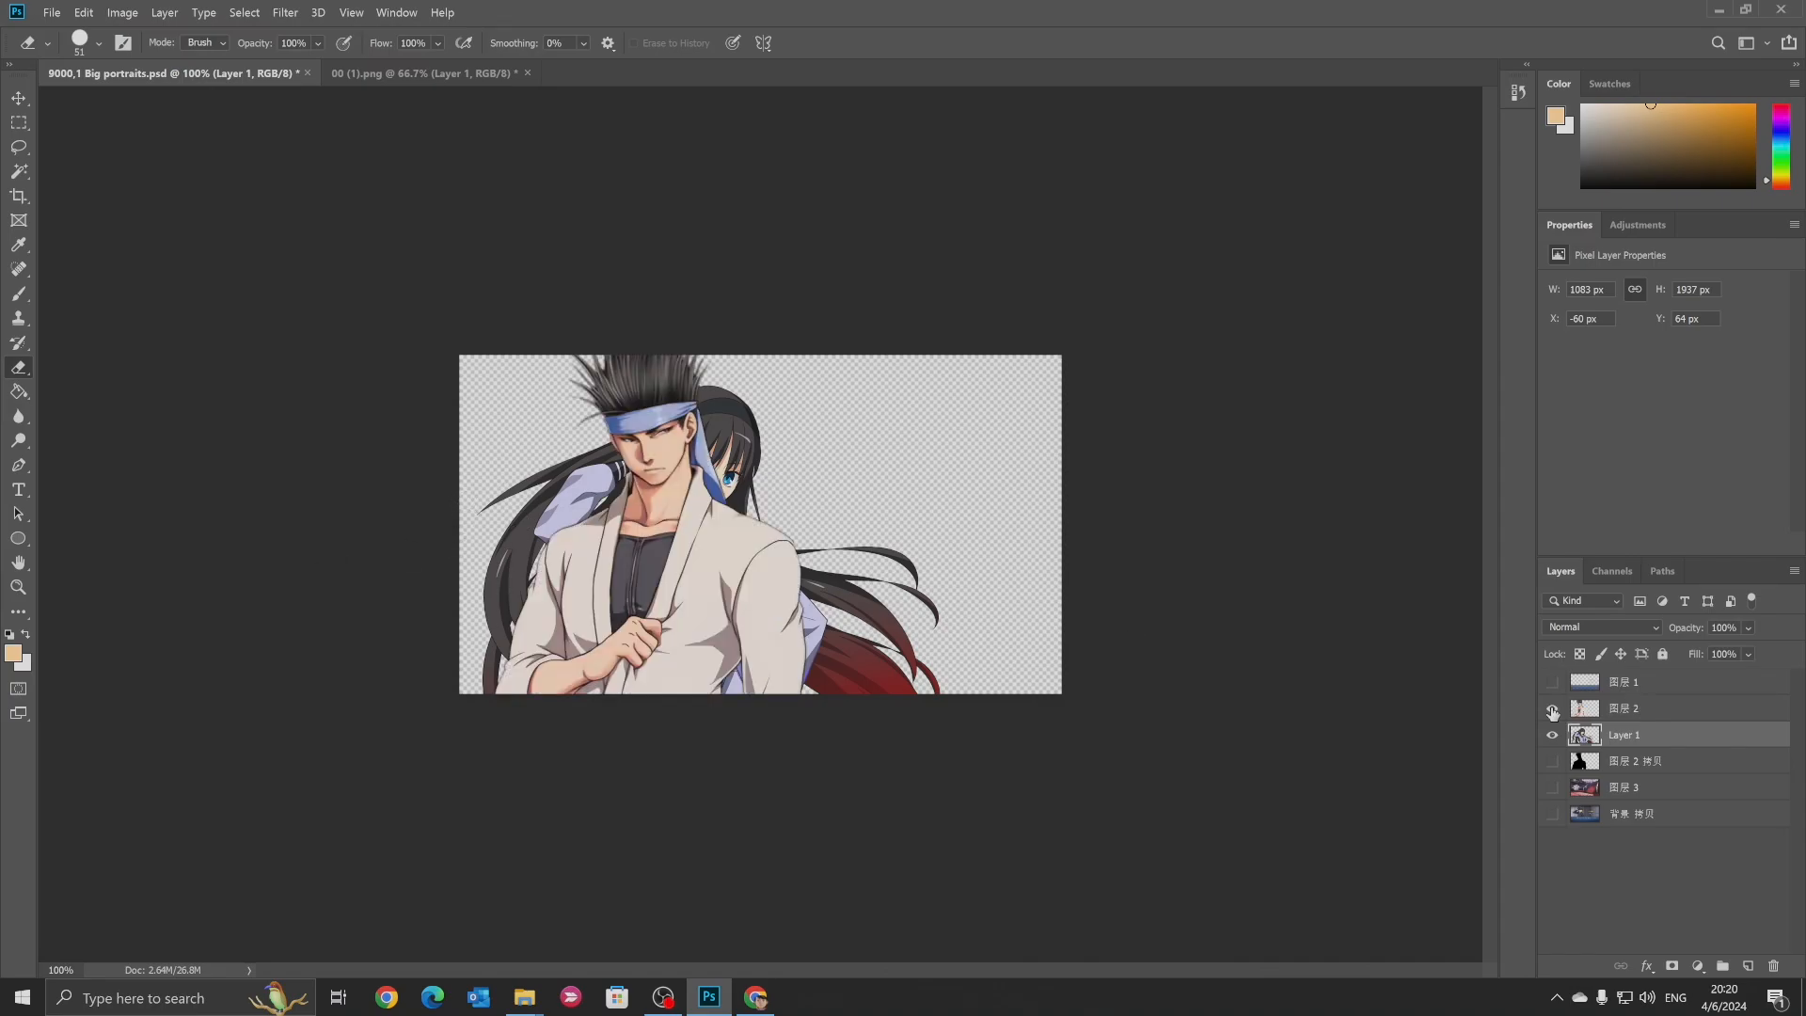
left_click(1553, 764)
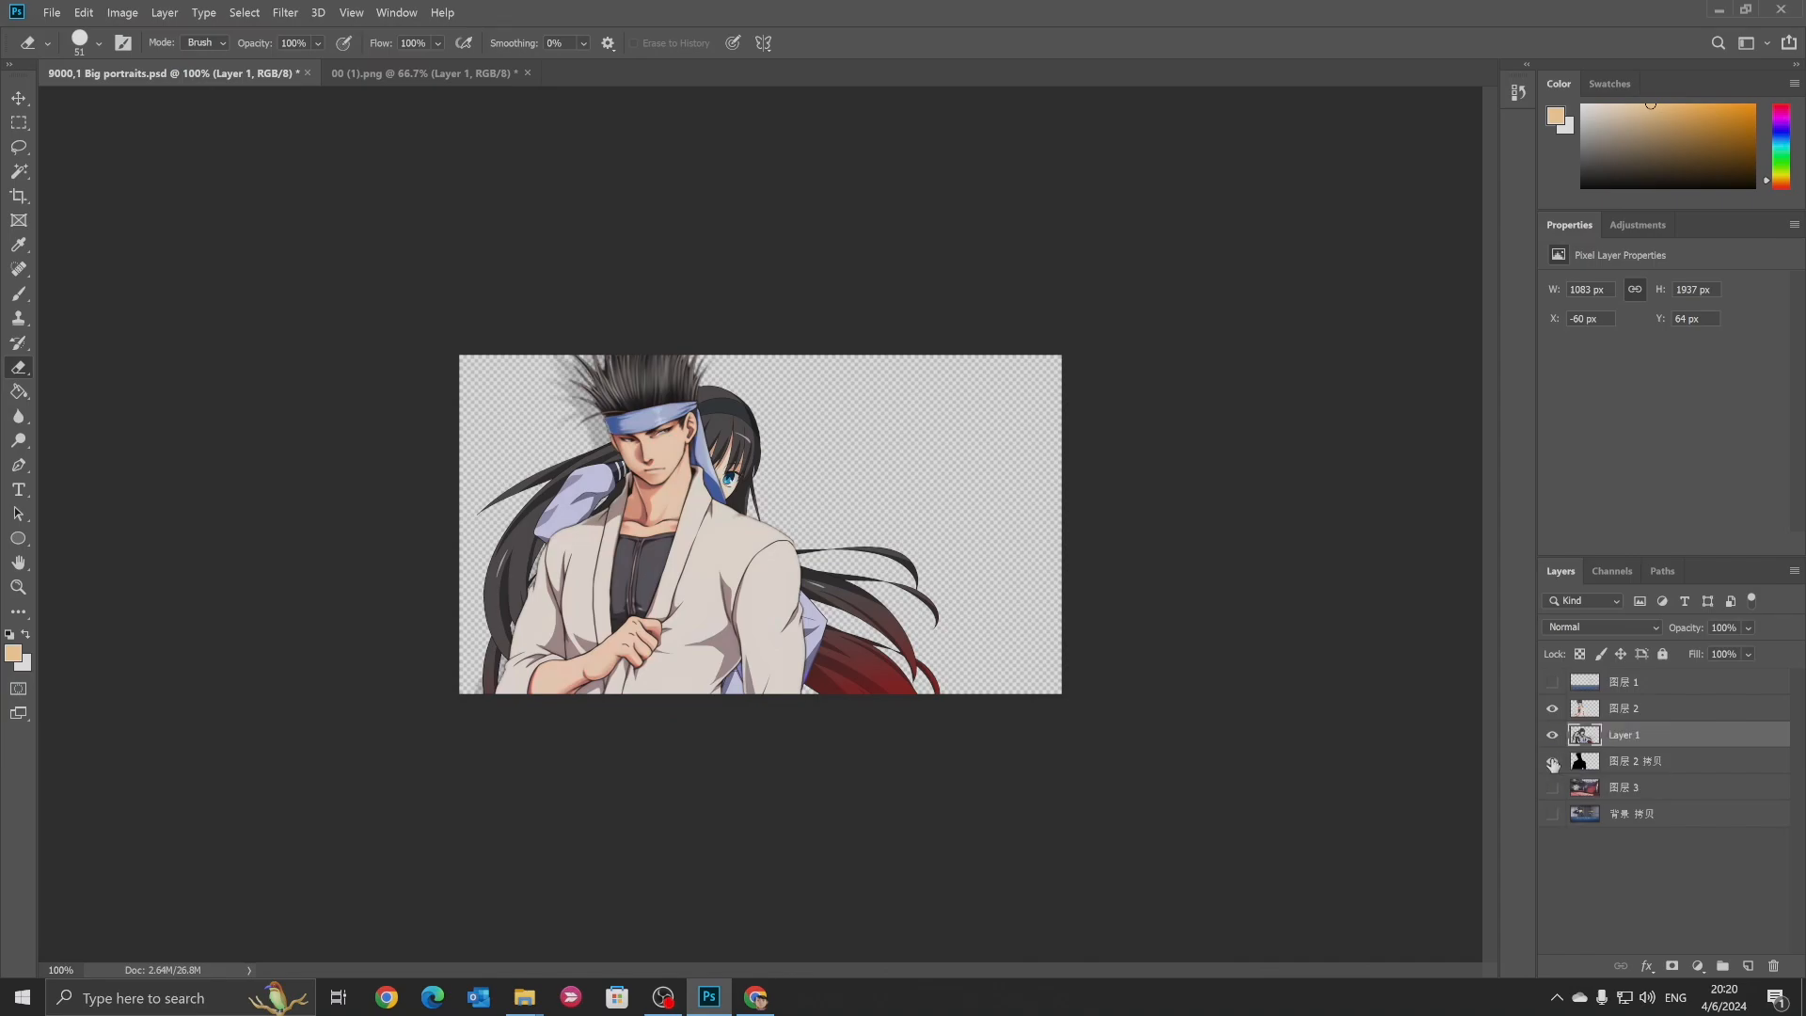
left_click(1553, 764)
left_click(1553, 735)
left_click(1552, 709)
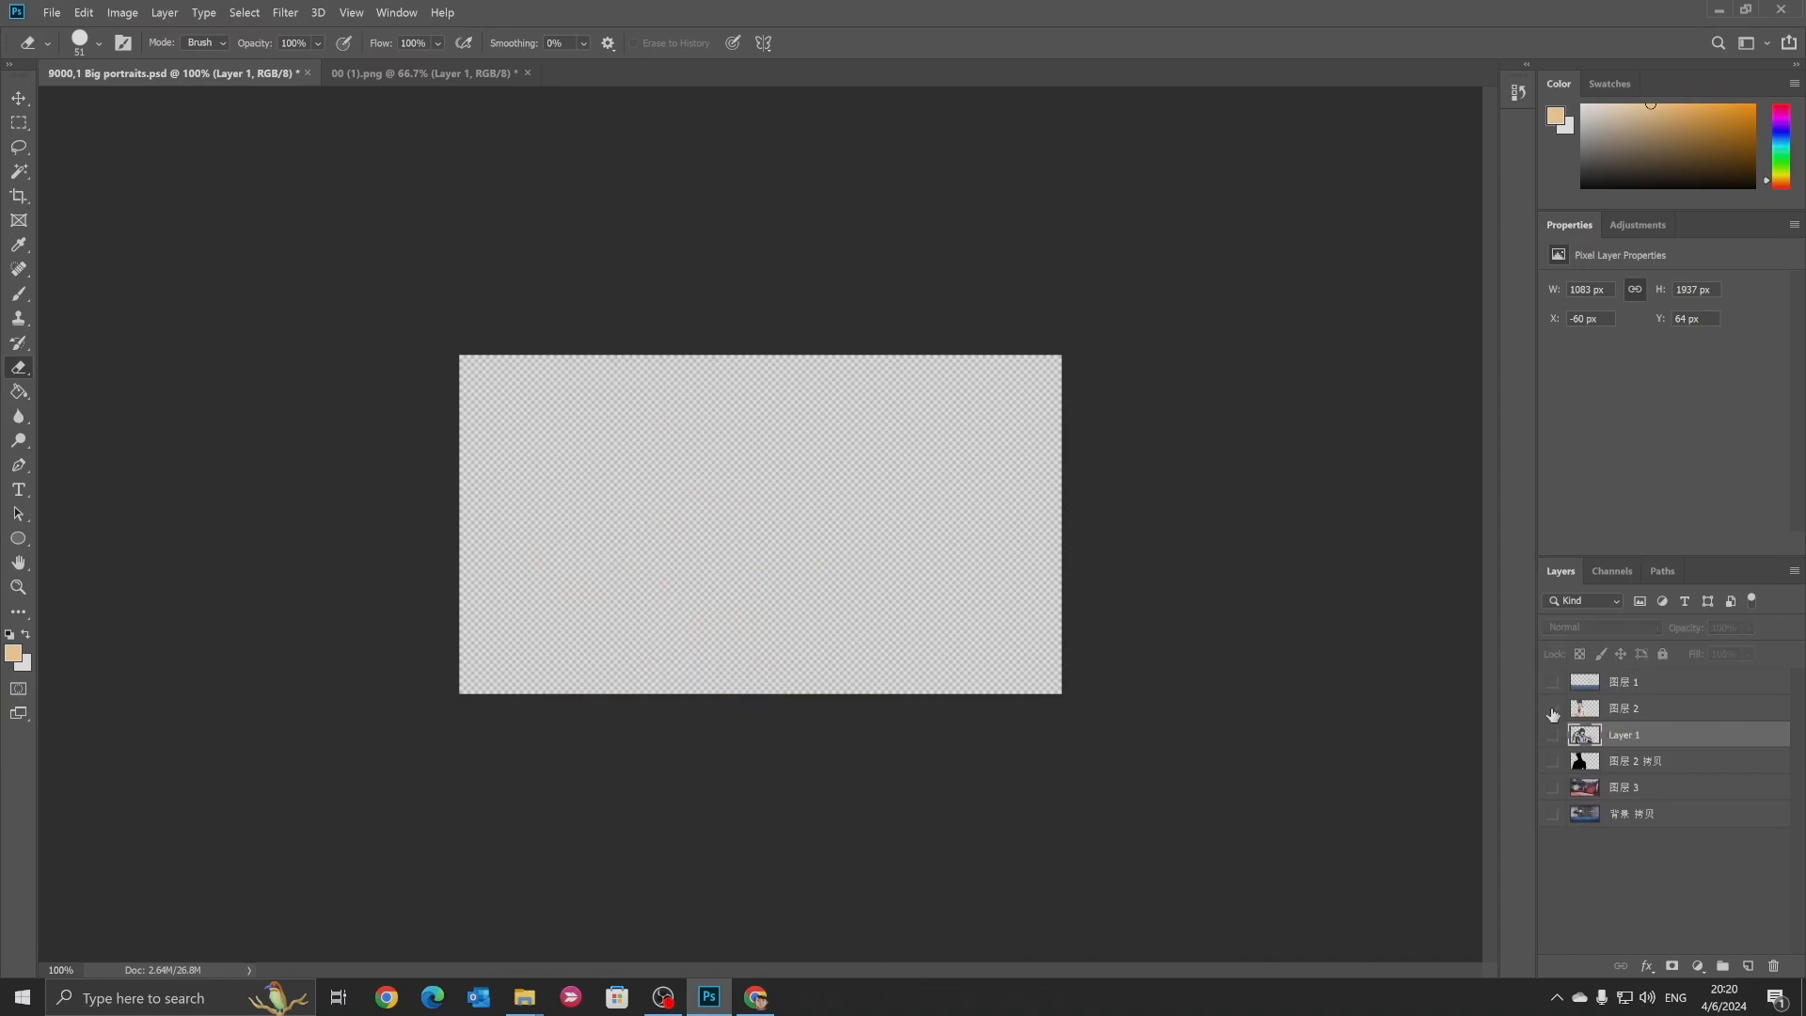
left_click(1551, 734)
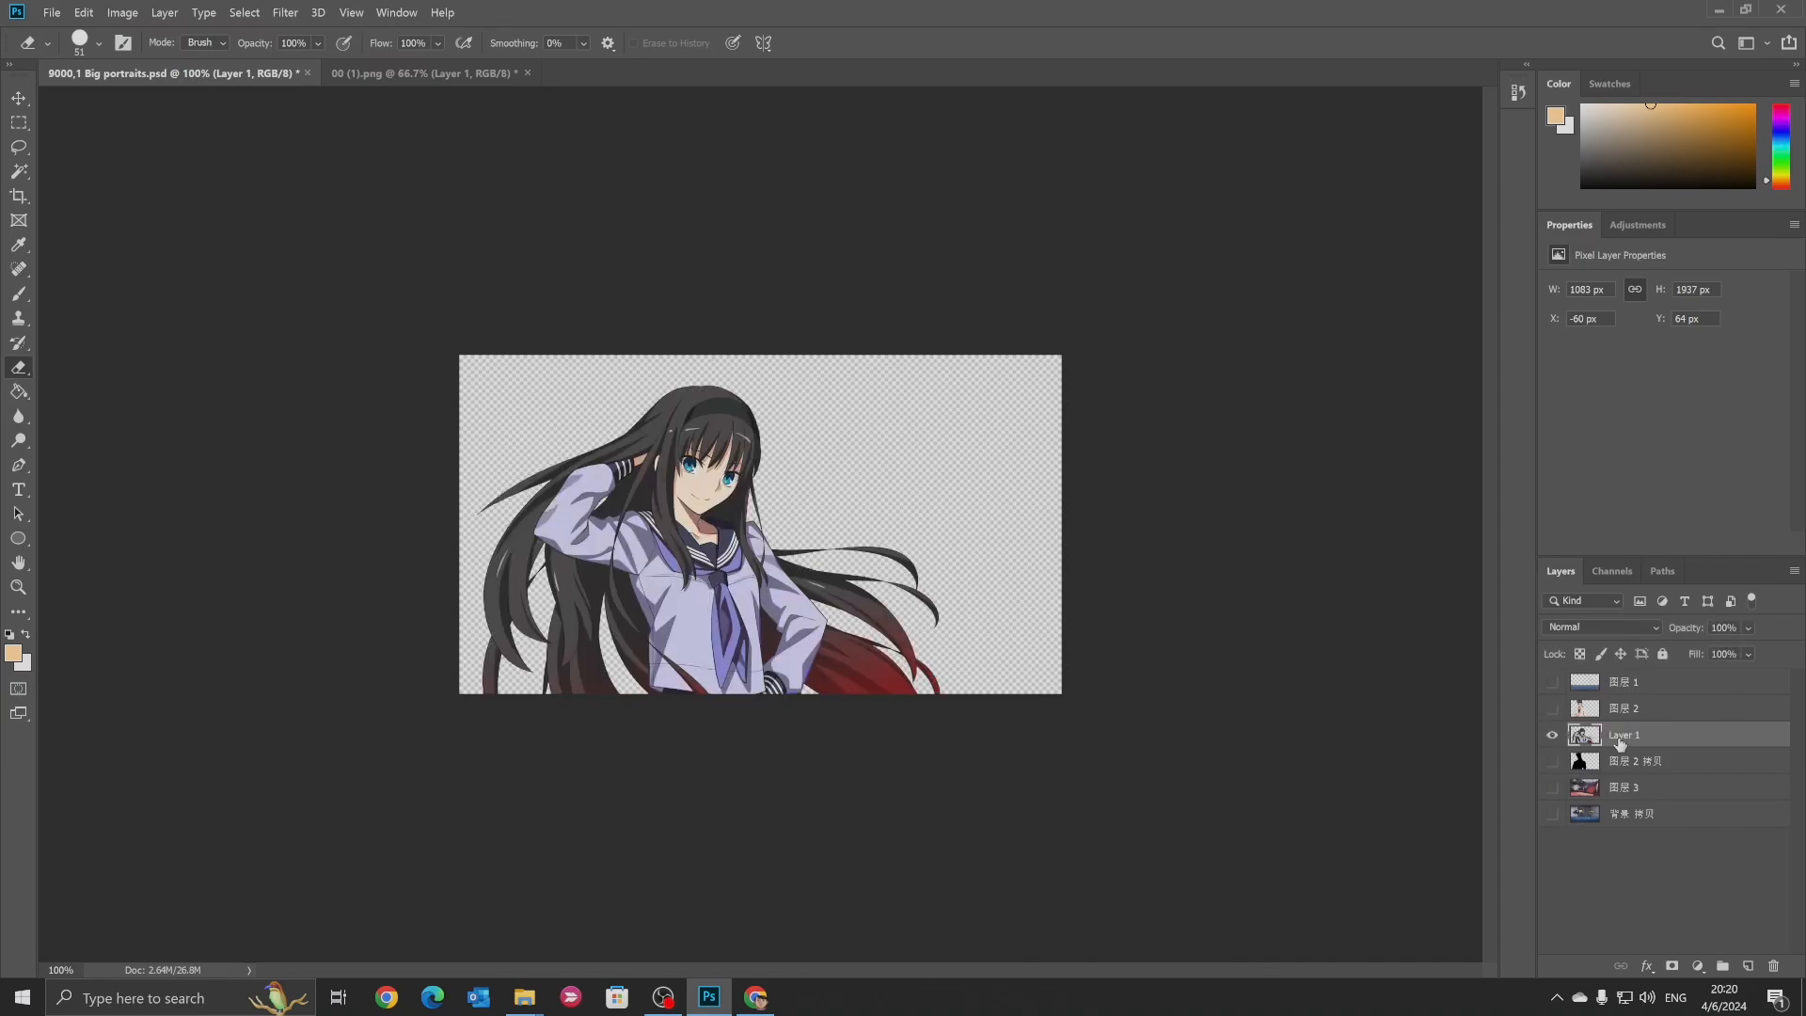
Duplicate Layer 1, place the copy below the original and hide the original
key("ctrl+j")
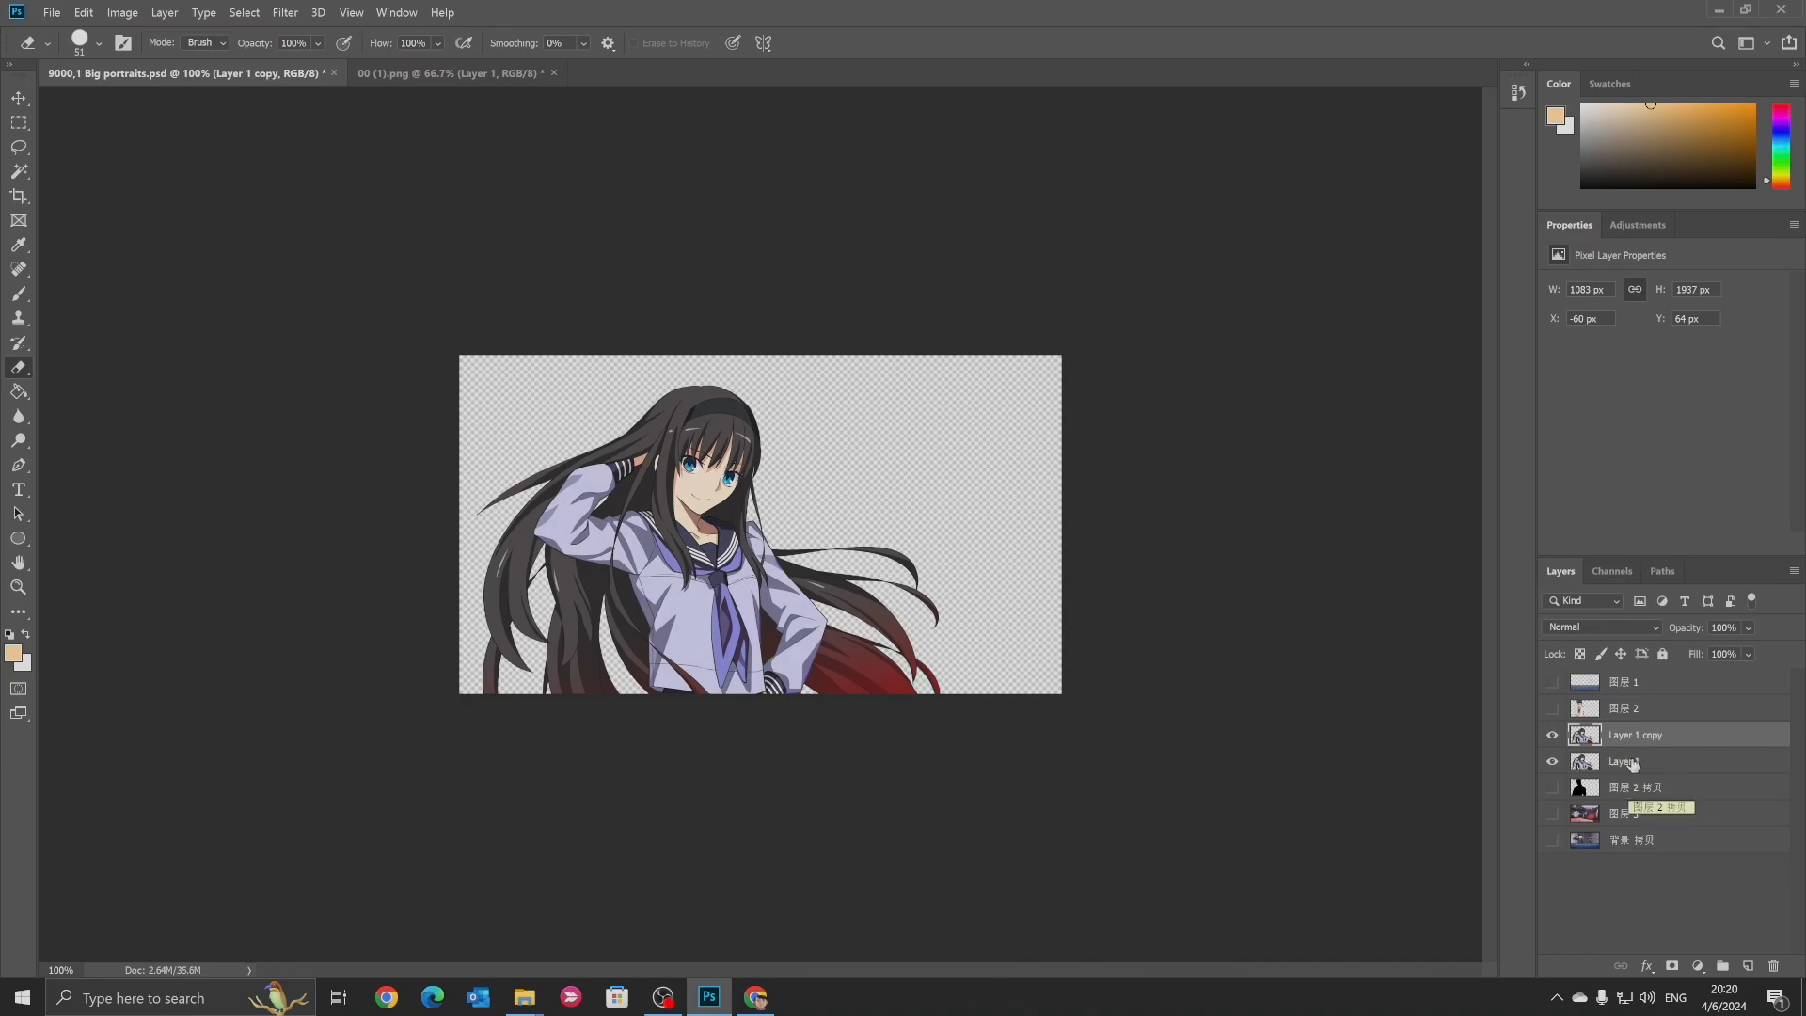
left_click_drag(1632, 765, 1644, 773)
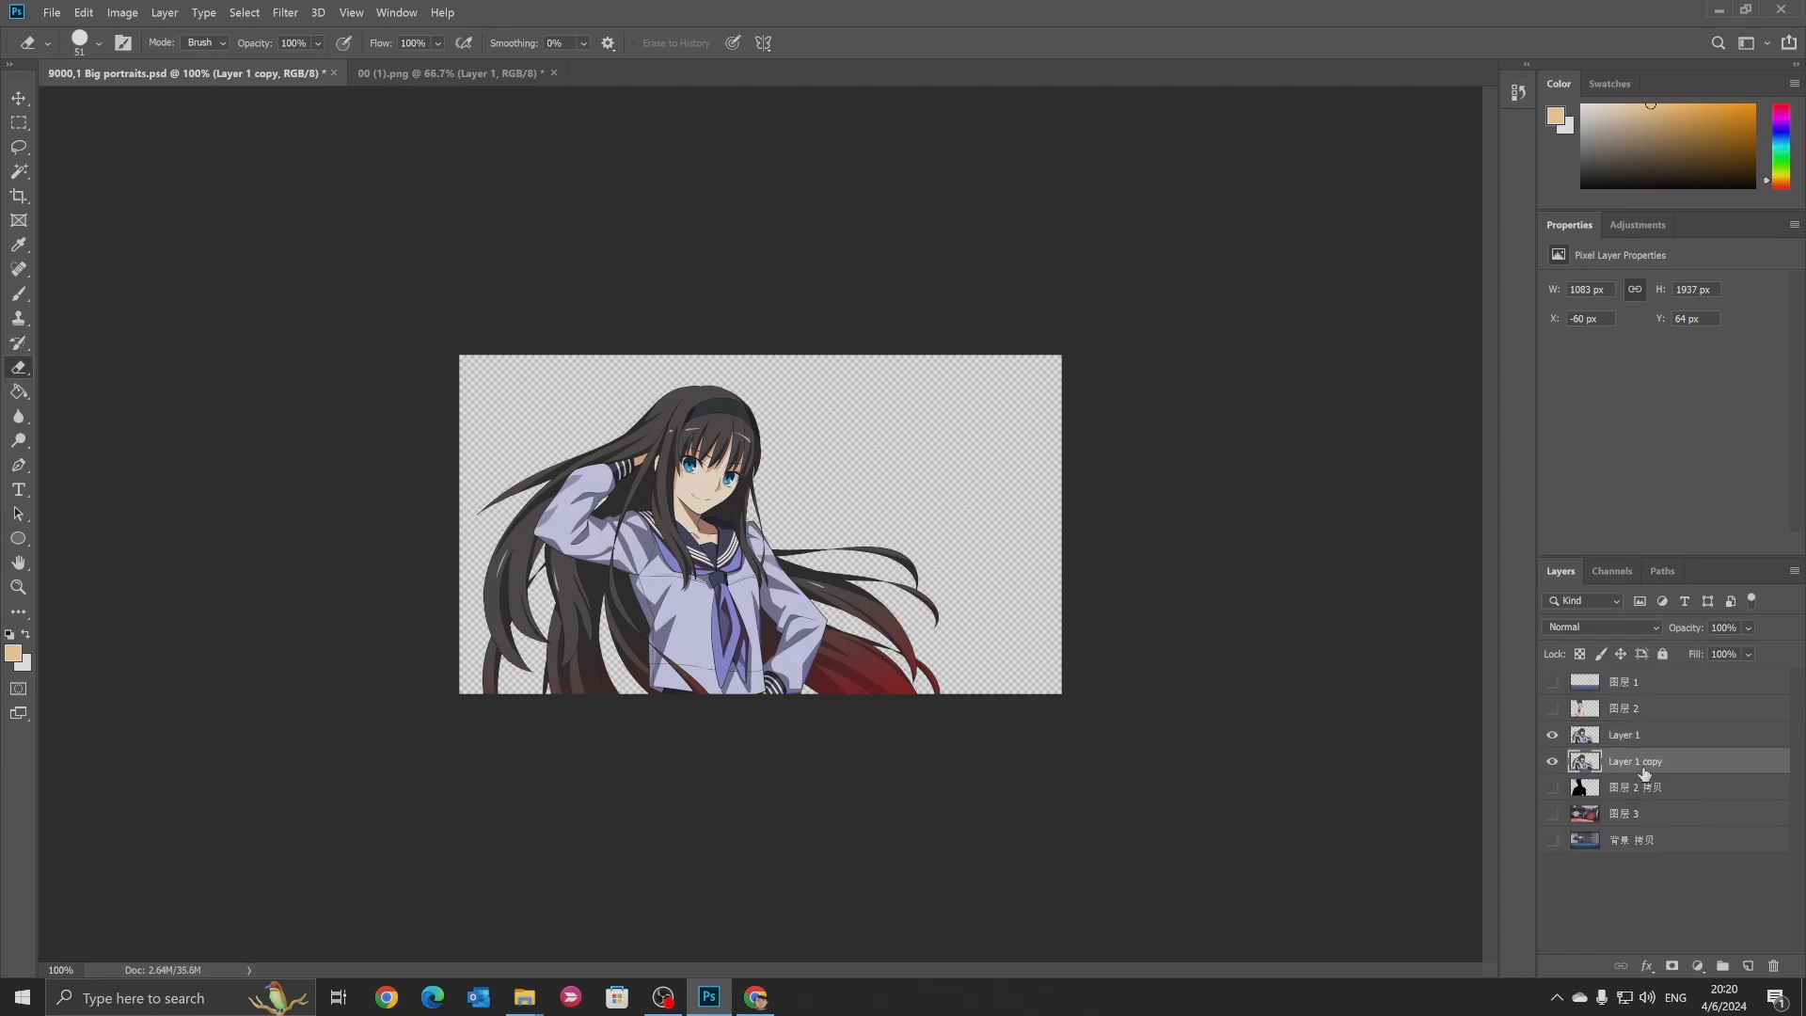
left_click(1552, 735)
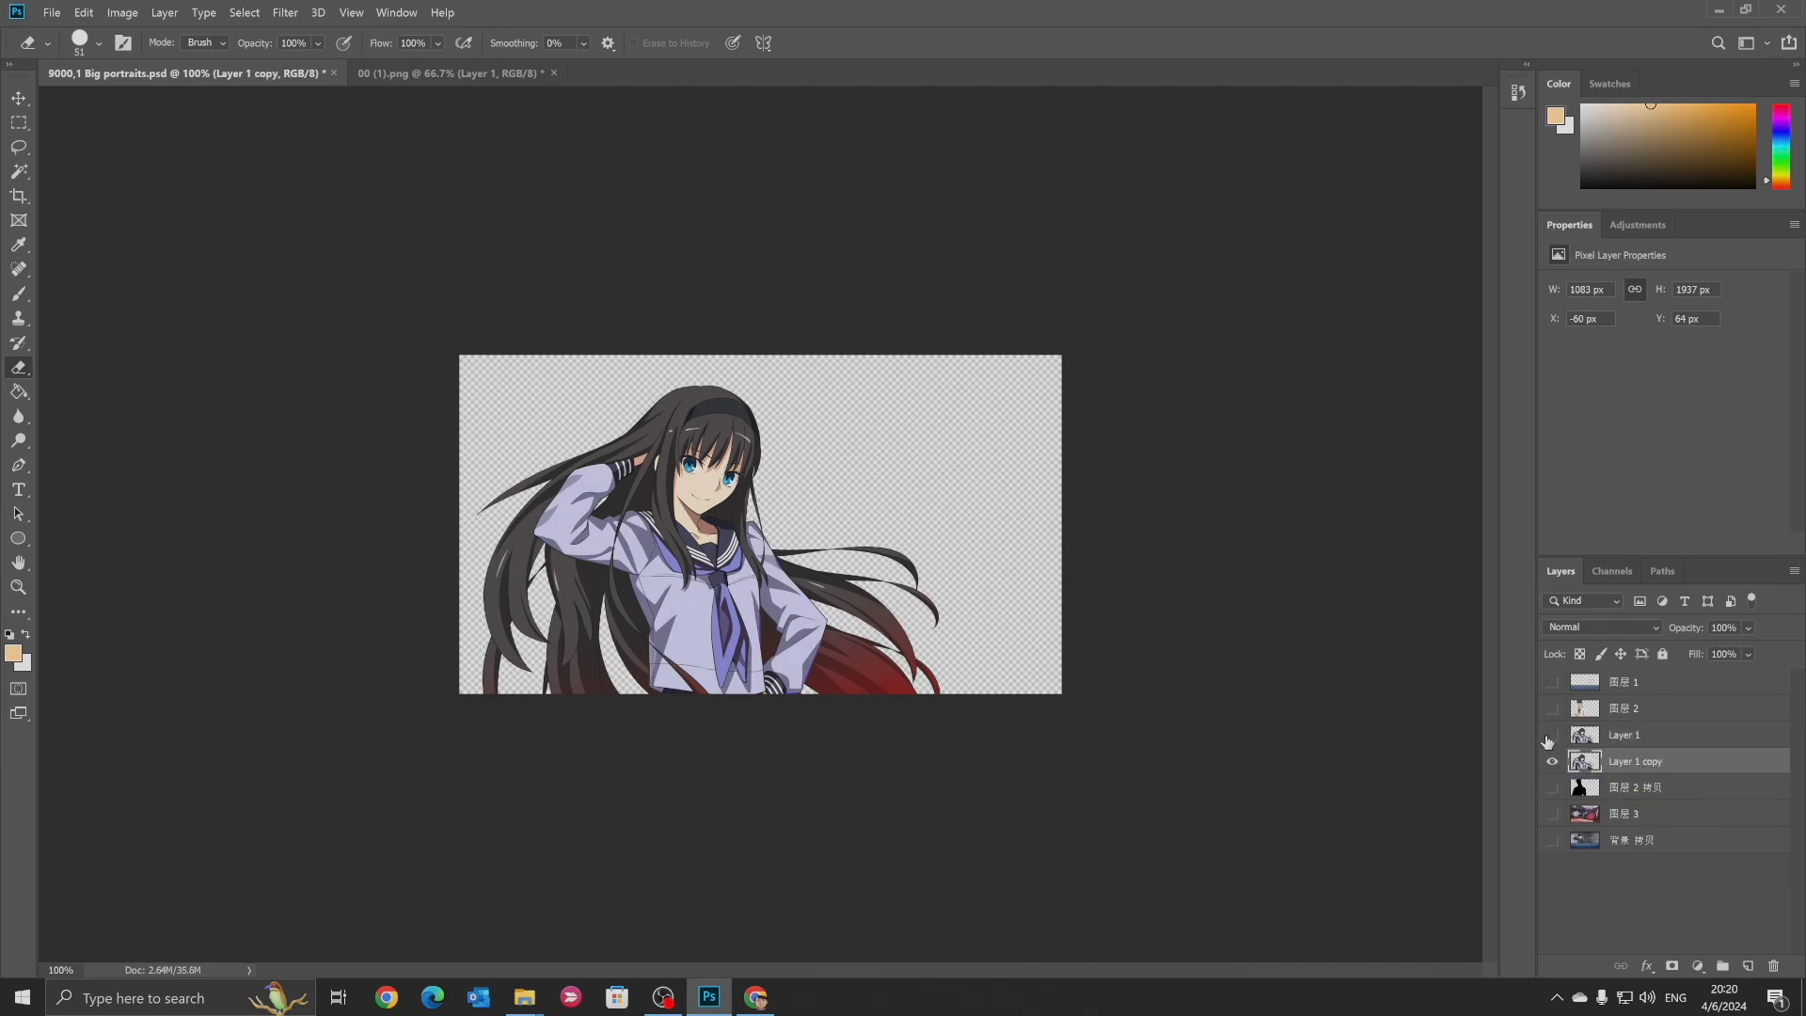
Open the Blending Options of Layer 1 copy
right_click(1588, 766)
left_click(1617, 400)
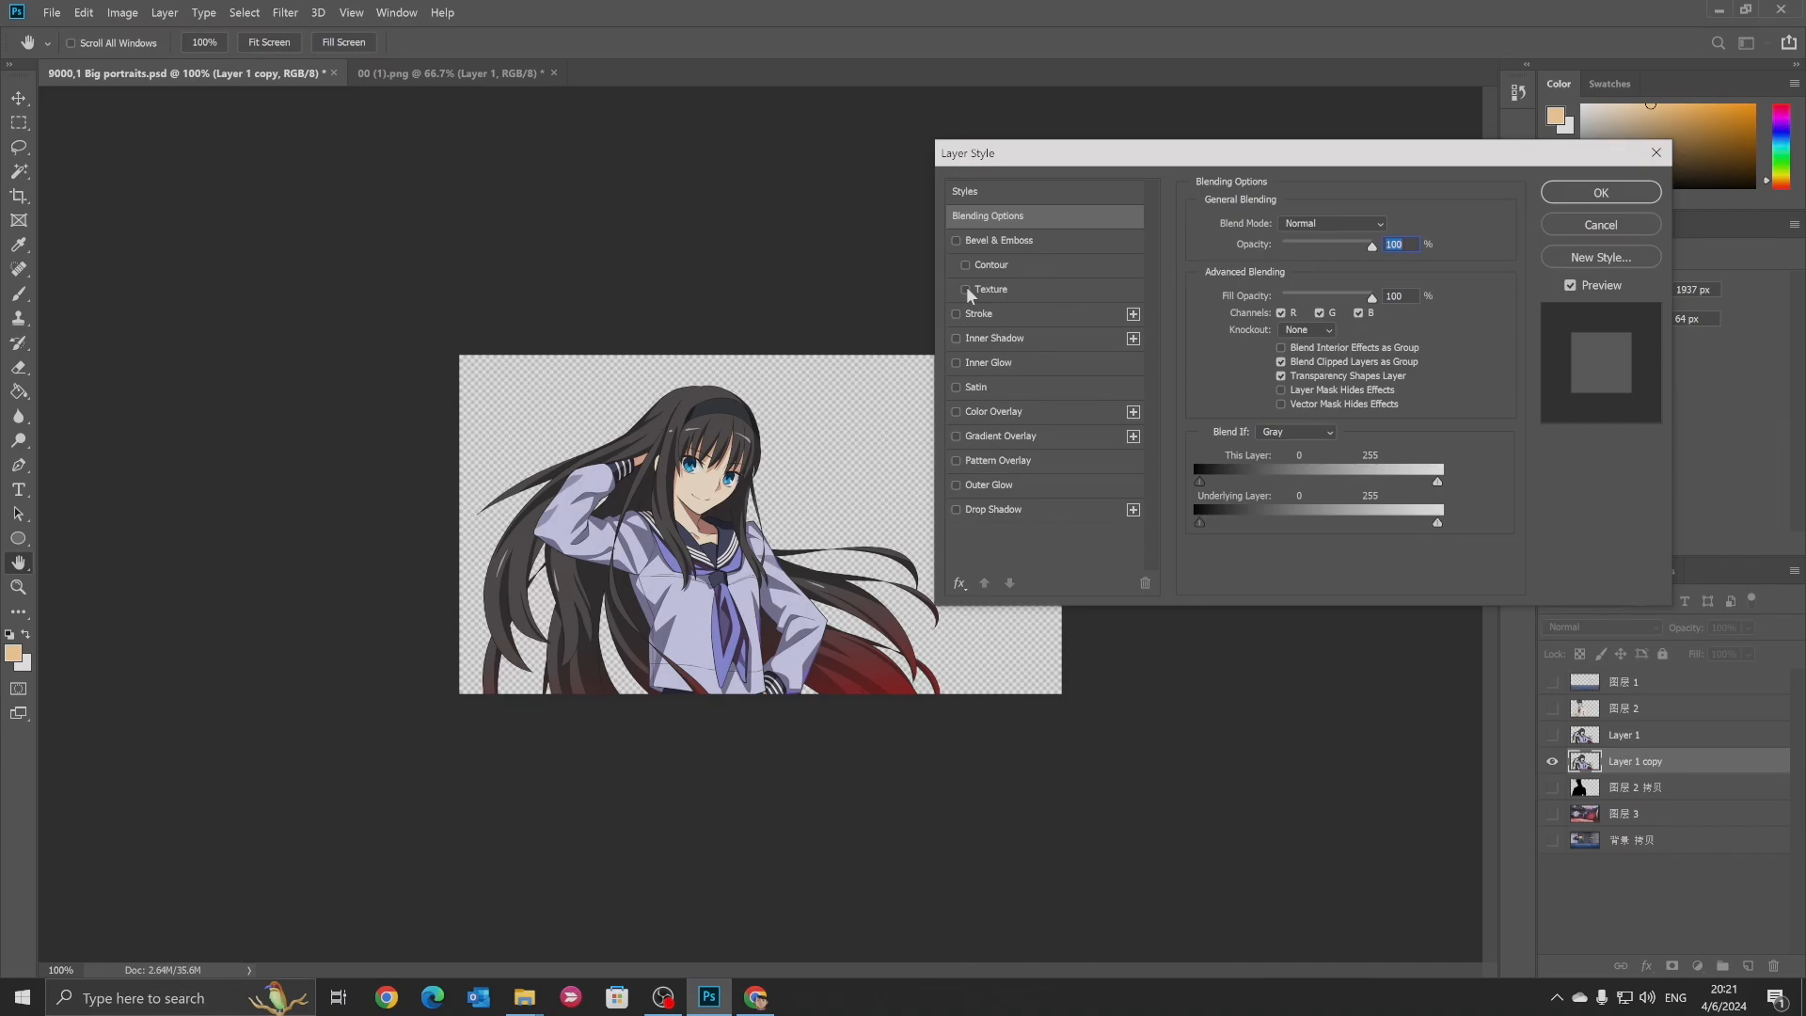
left_click(955, 388)
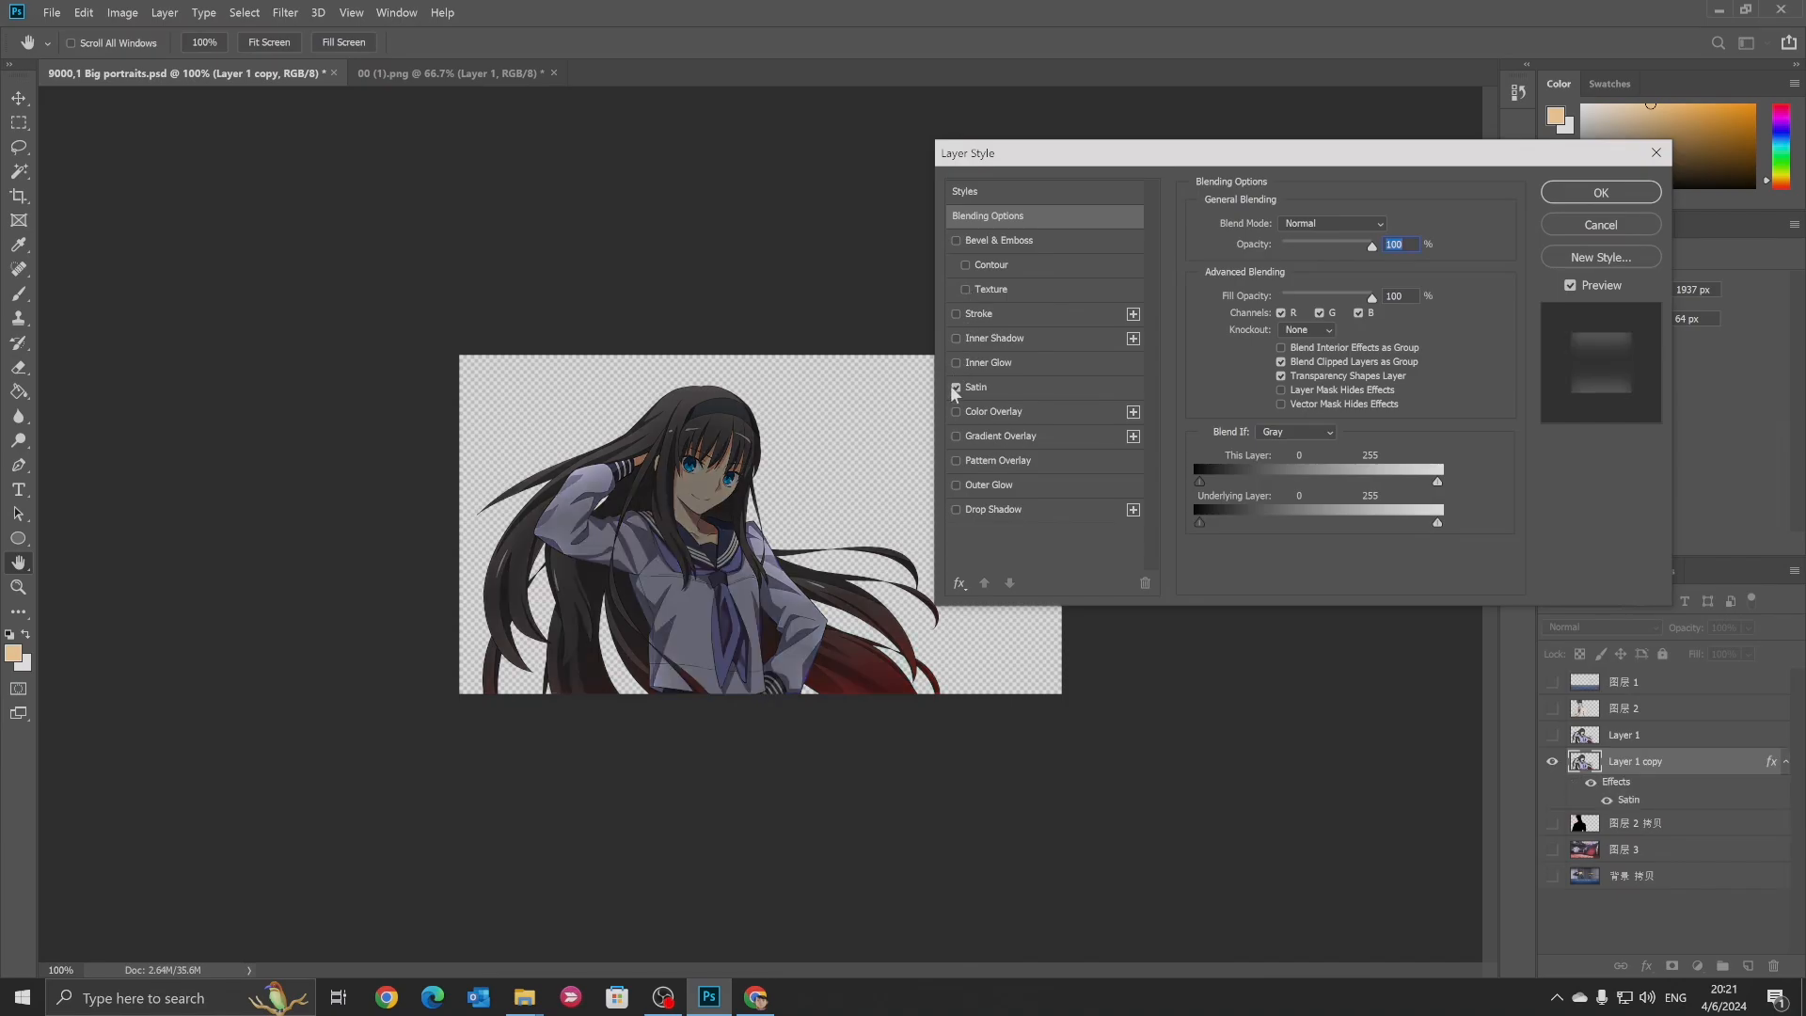
left_click(1001, 387)
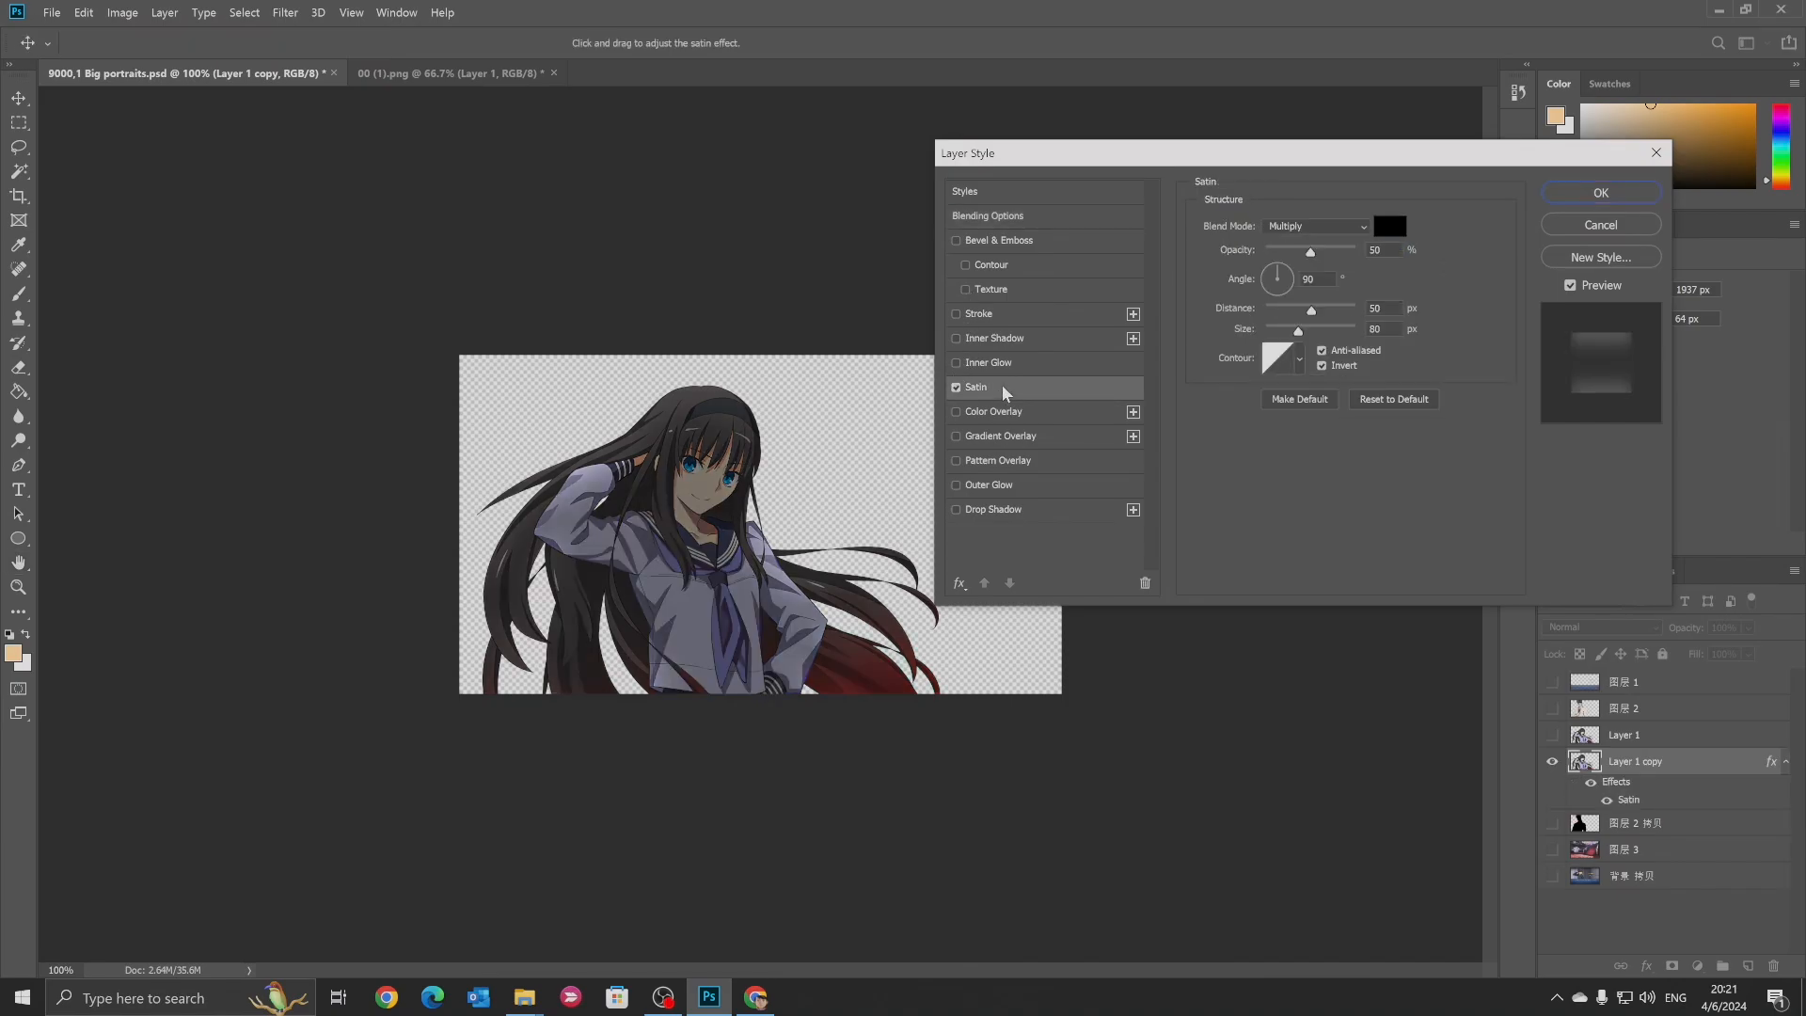
left_click(955, 387)
Apply a black Color Overlay (000000) to Layer 1 copy to turn it into a silhouette
left_click(956, 412)
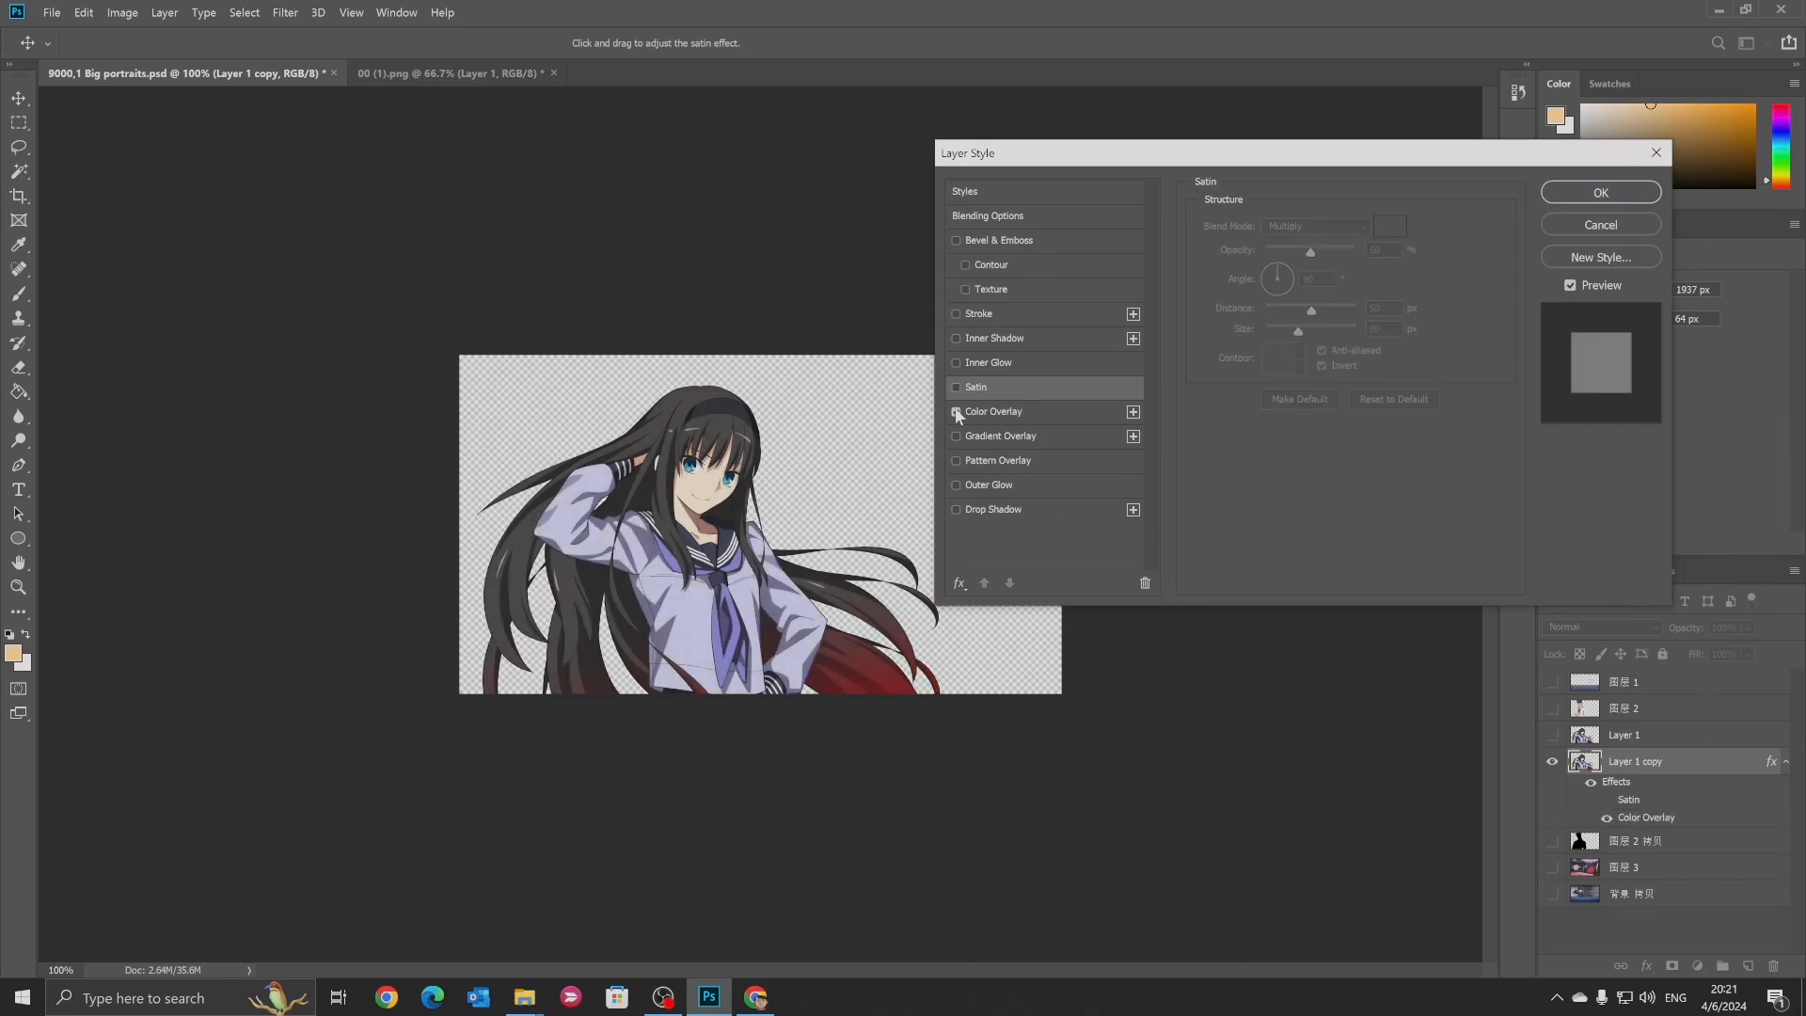
left_click(1012, 411)
left_click(1402, 231)
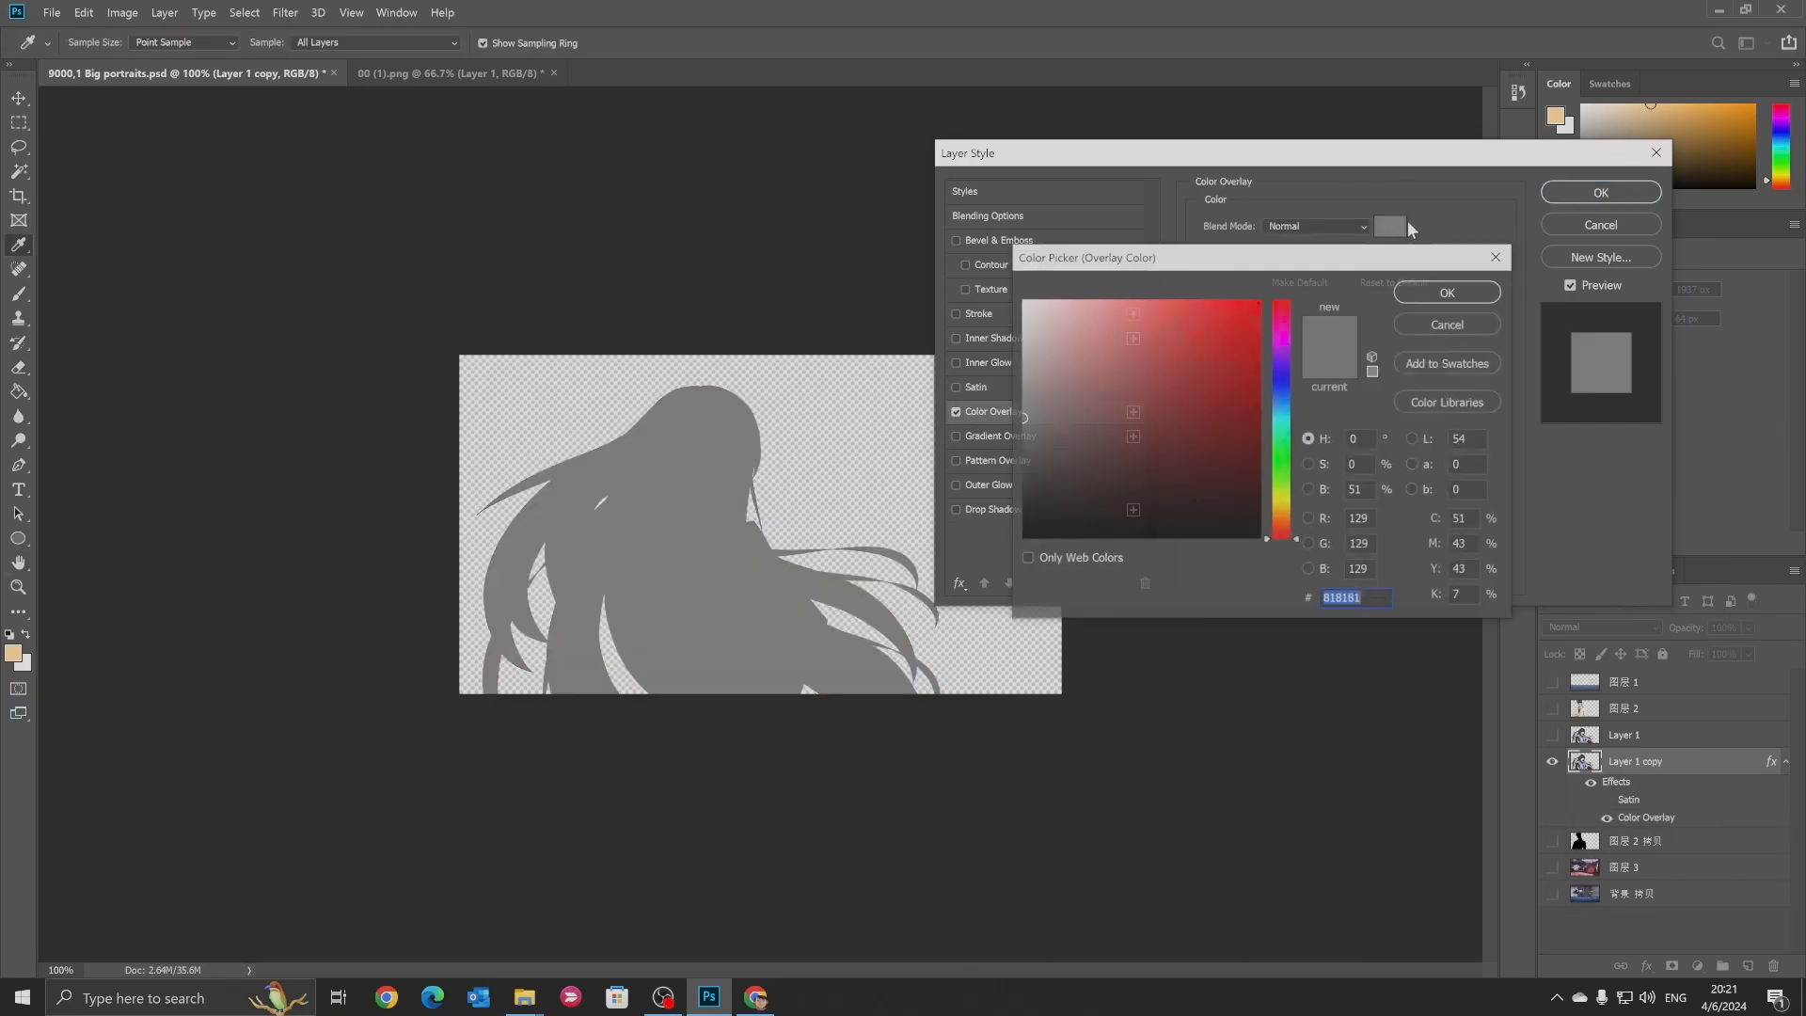
type("000000")
left_click(1448, 293)
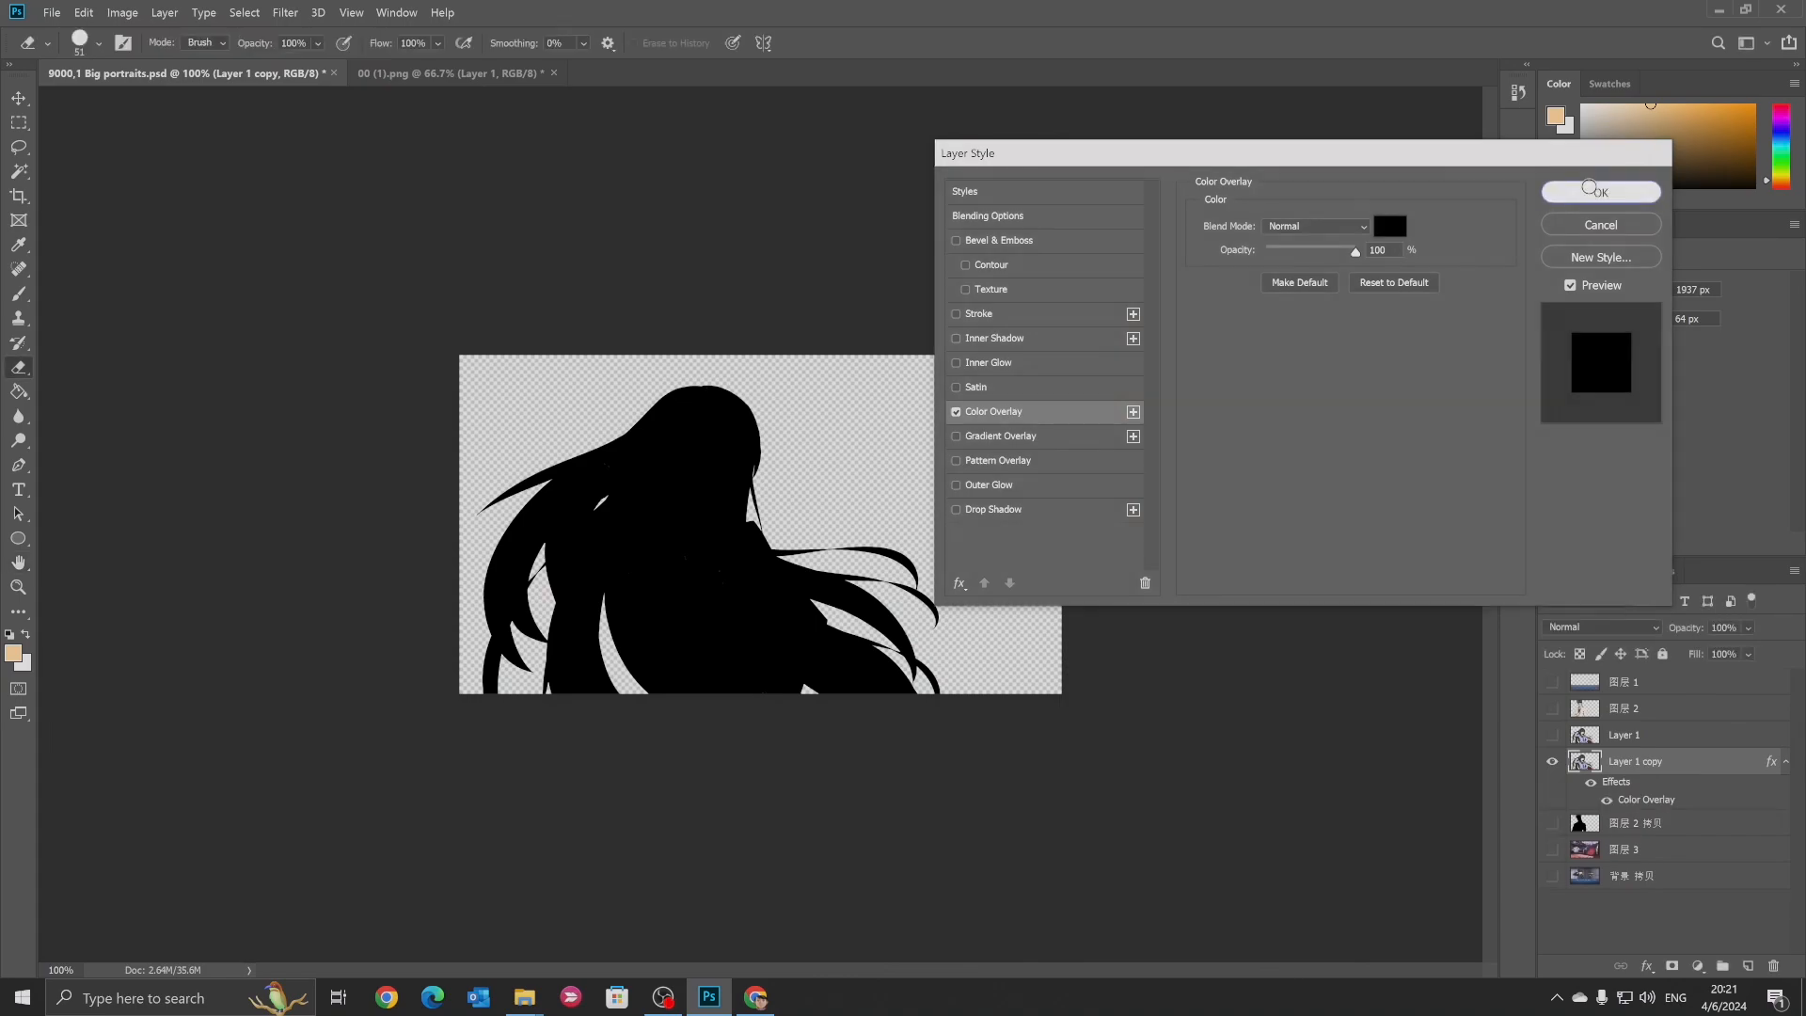
left_click(1585, 196)
Offset the black silhouette in Layer 1 copy to X -97 px, Y 64 px behind Akiha's artwork, with Layer 1 shown
left_click(1552, 734)
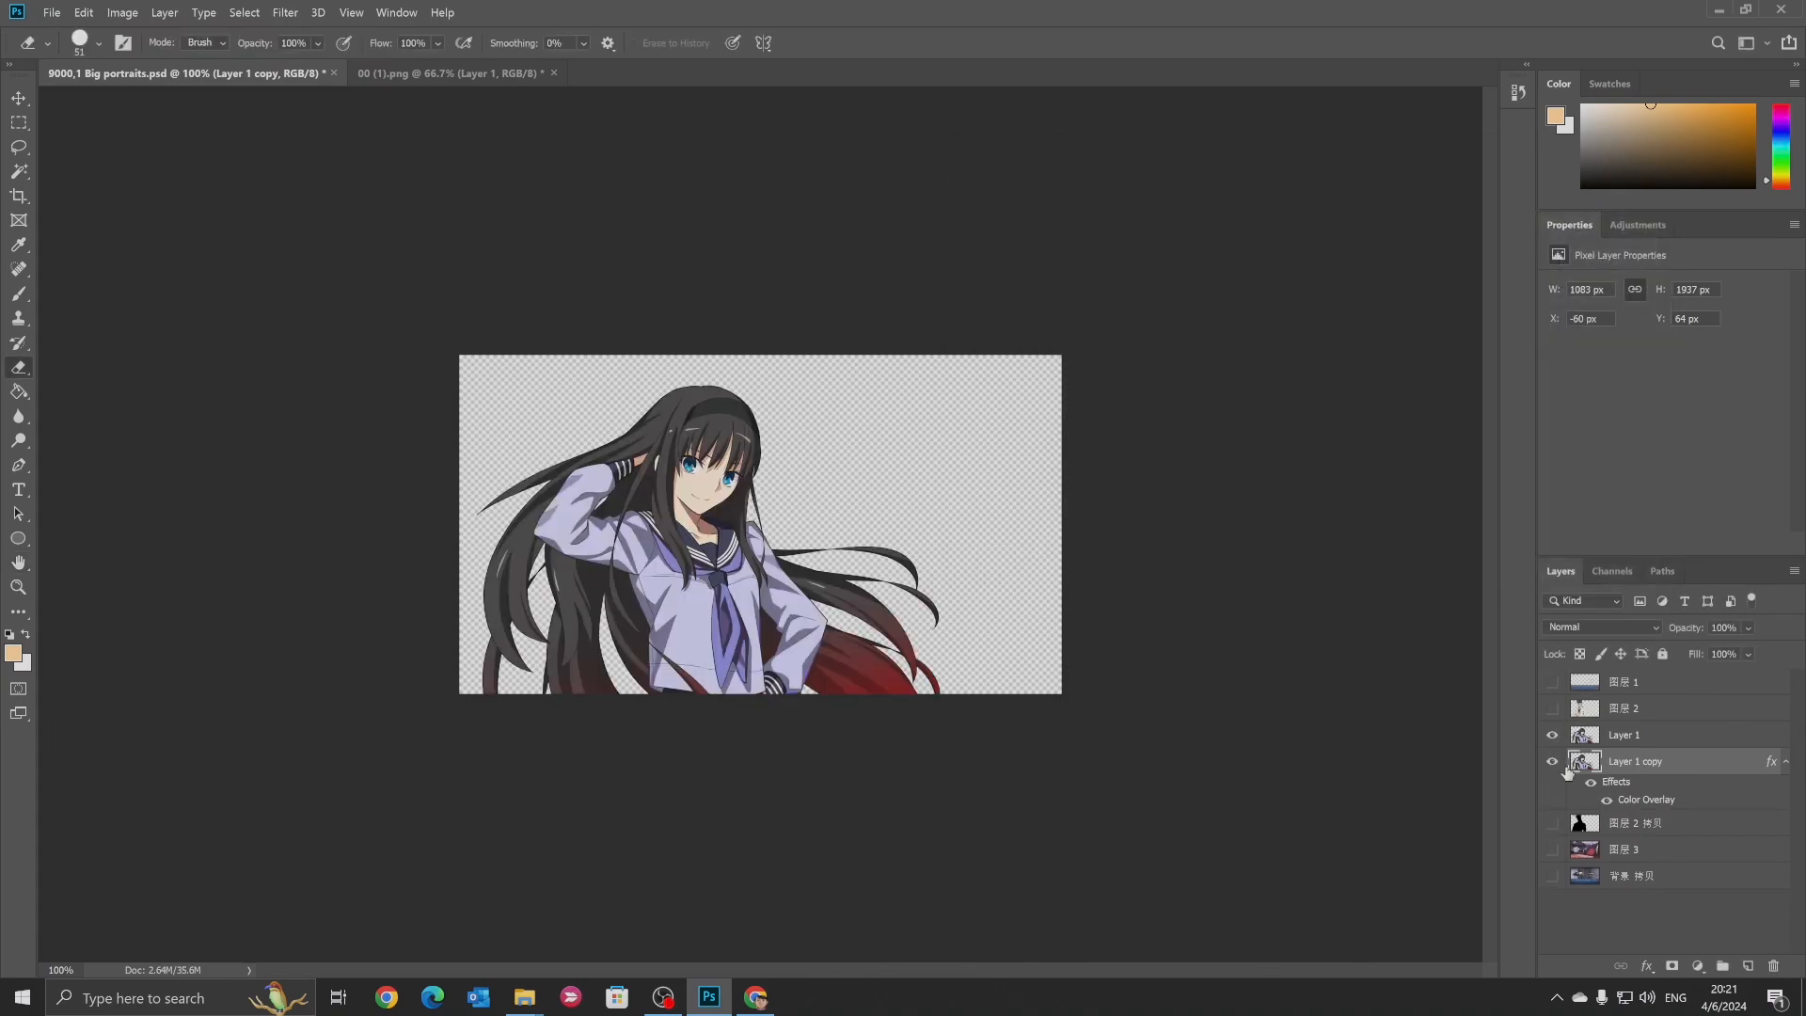
left_click(18, 98)
left_click_drag(689, 589, 662, 585)
key("ctrl+z")
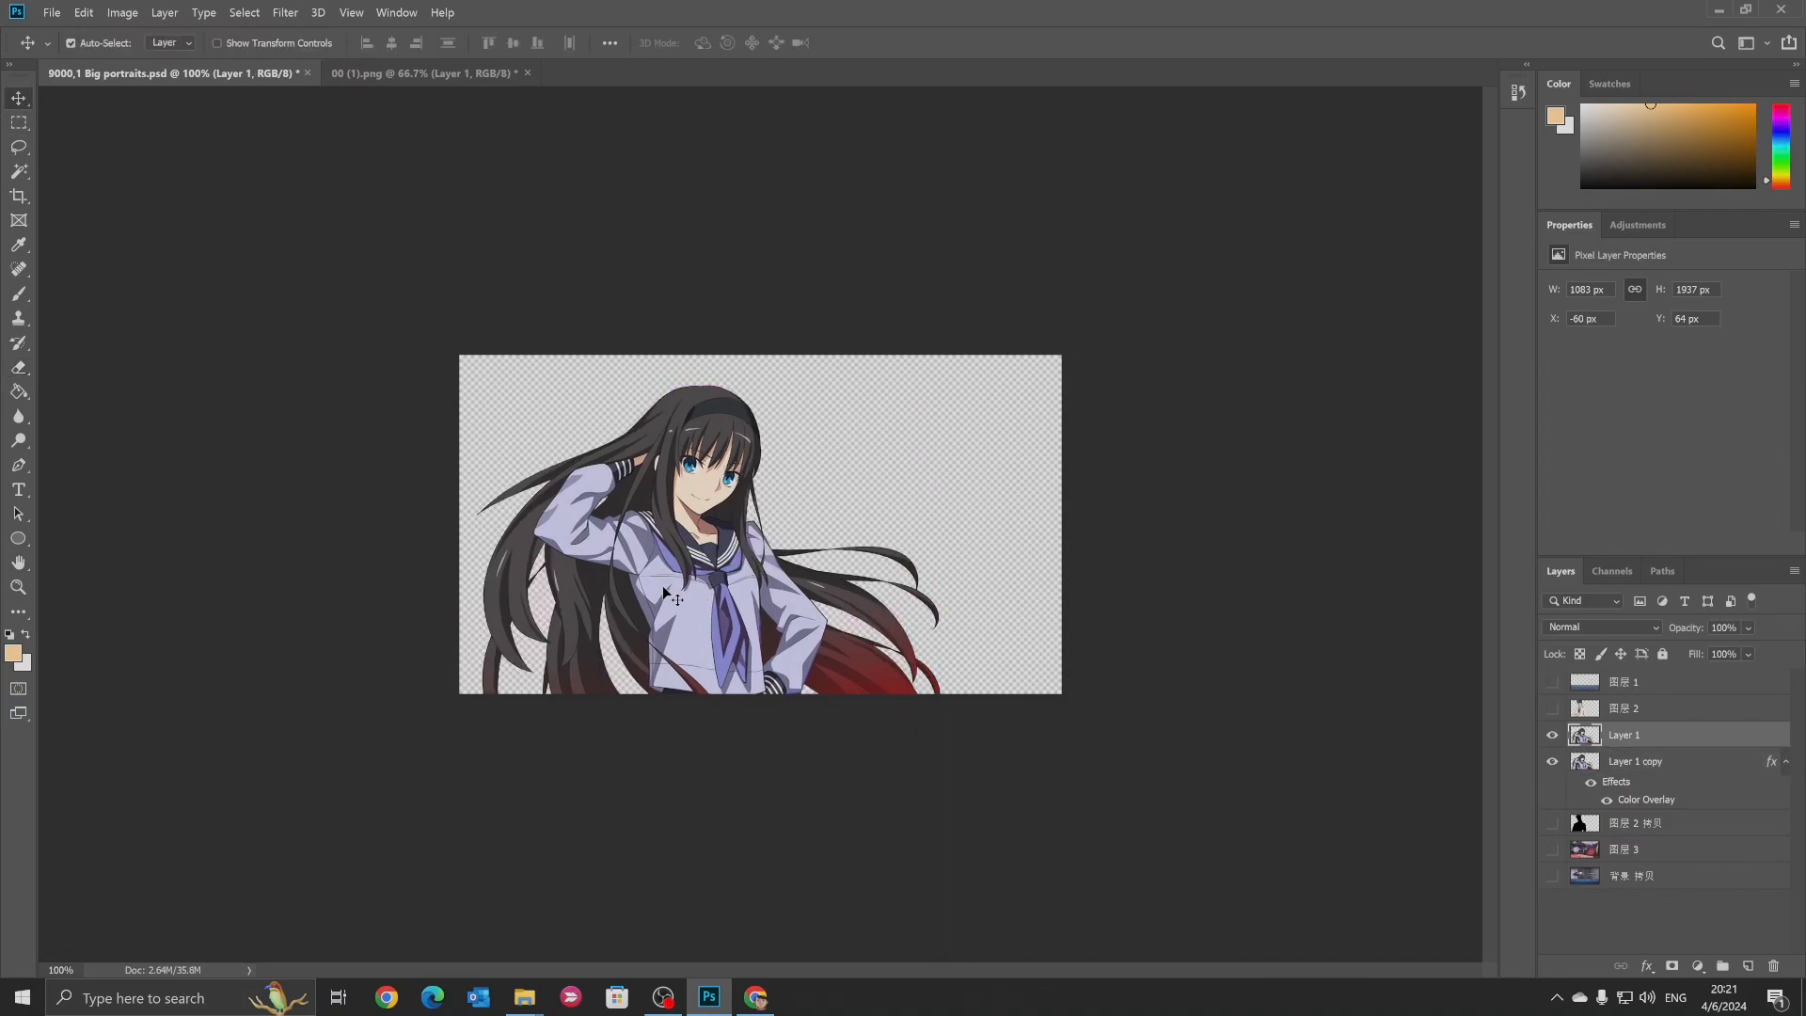
left_click(1552, 735)
left_click_drag(652, 556, 575, 561)
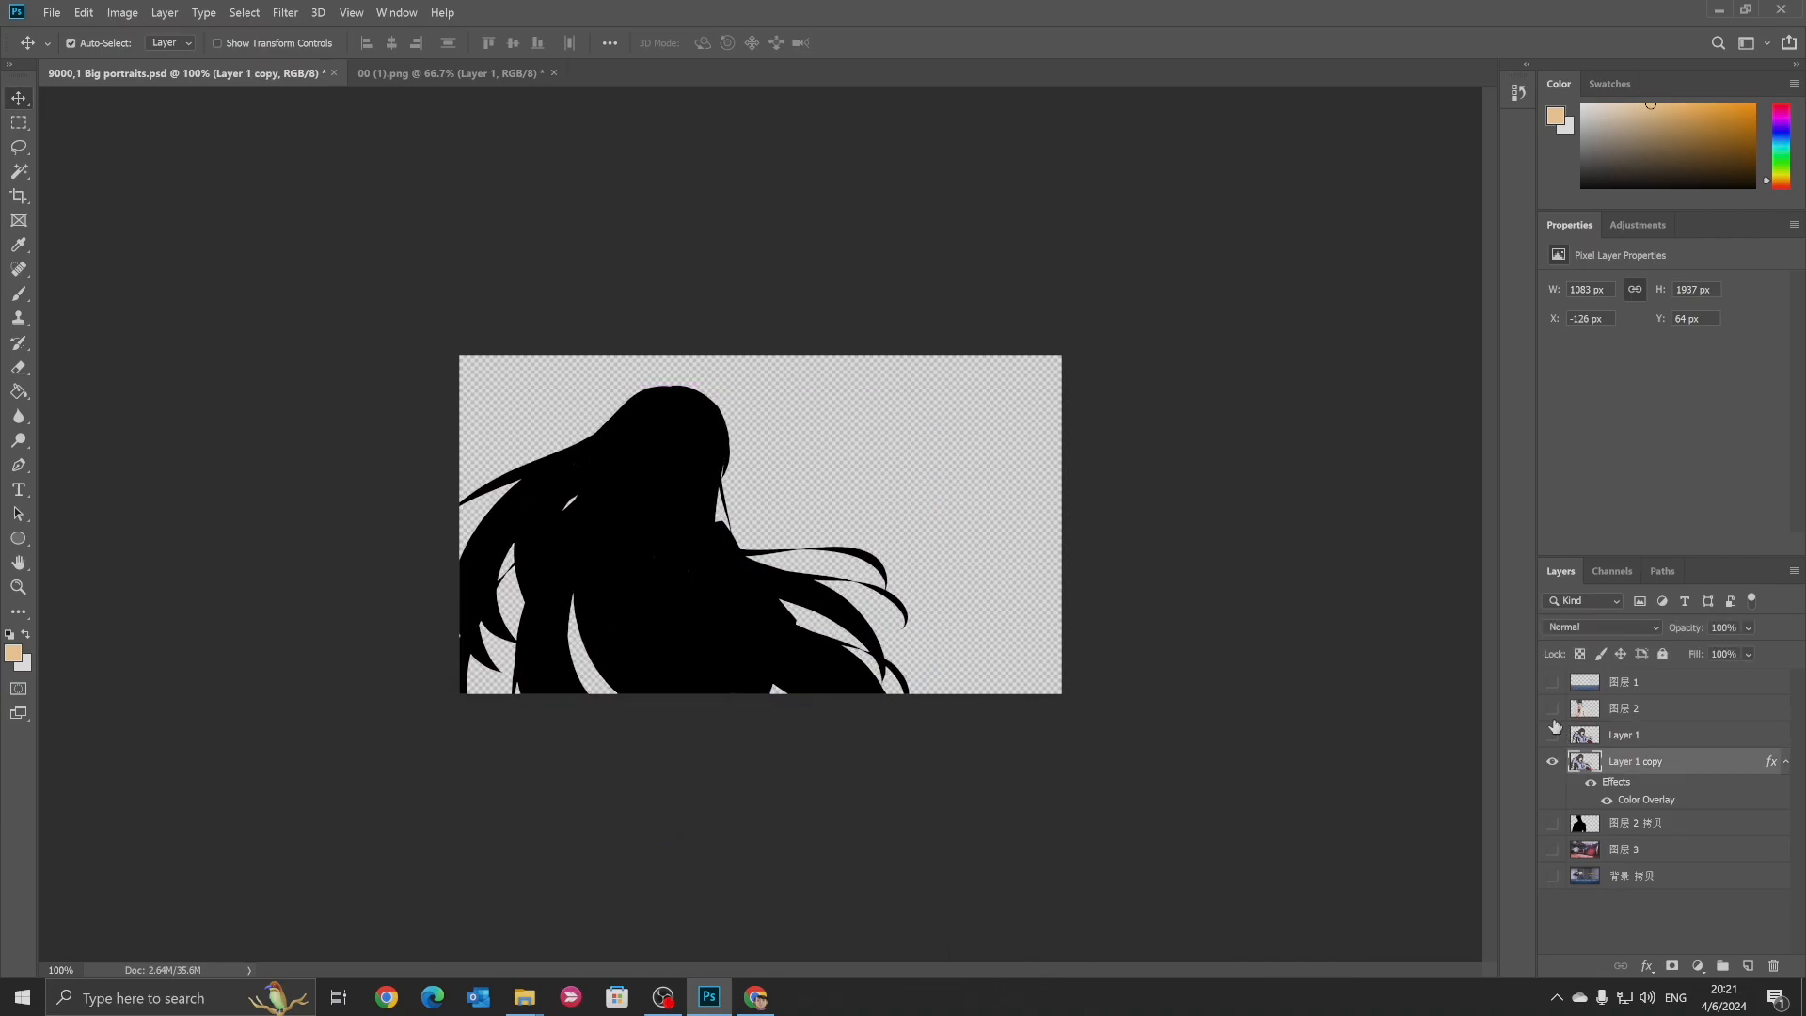
left_click(1552, 734)
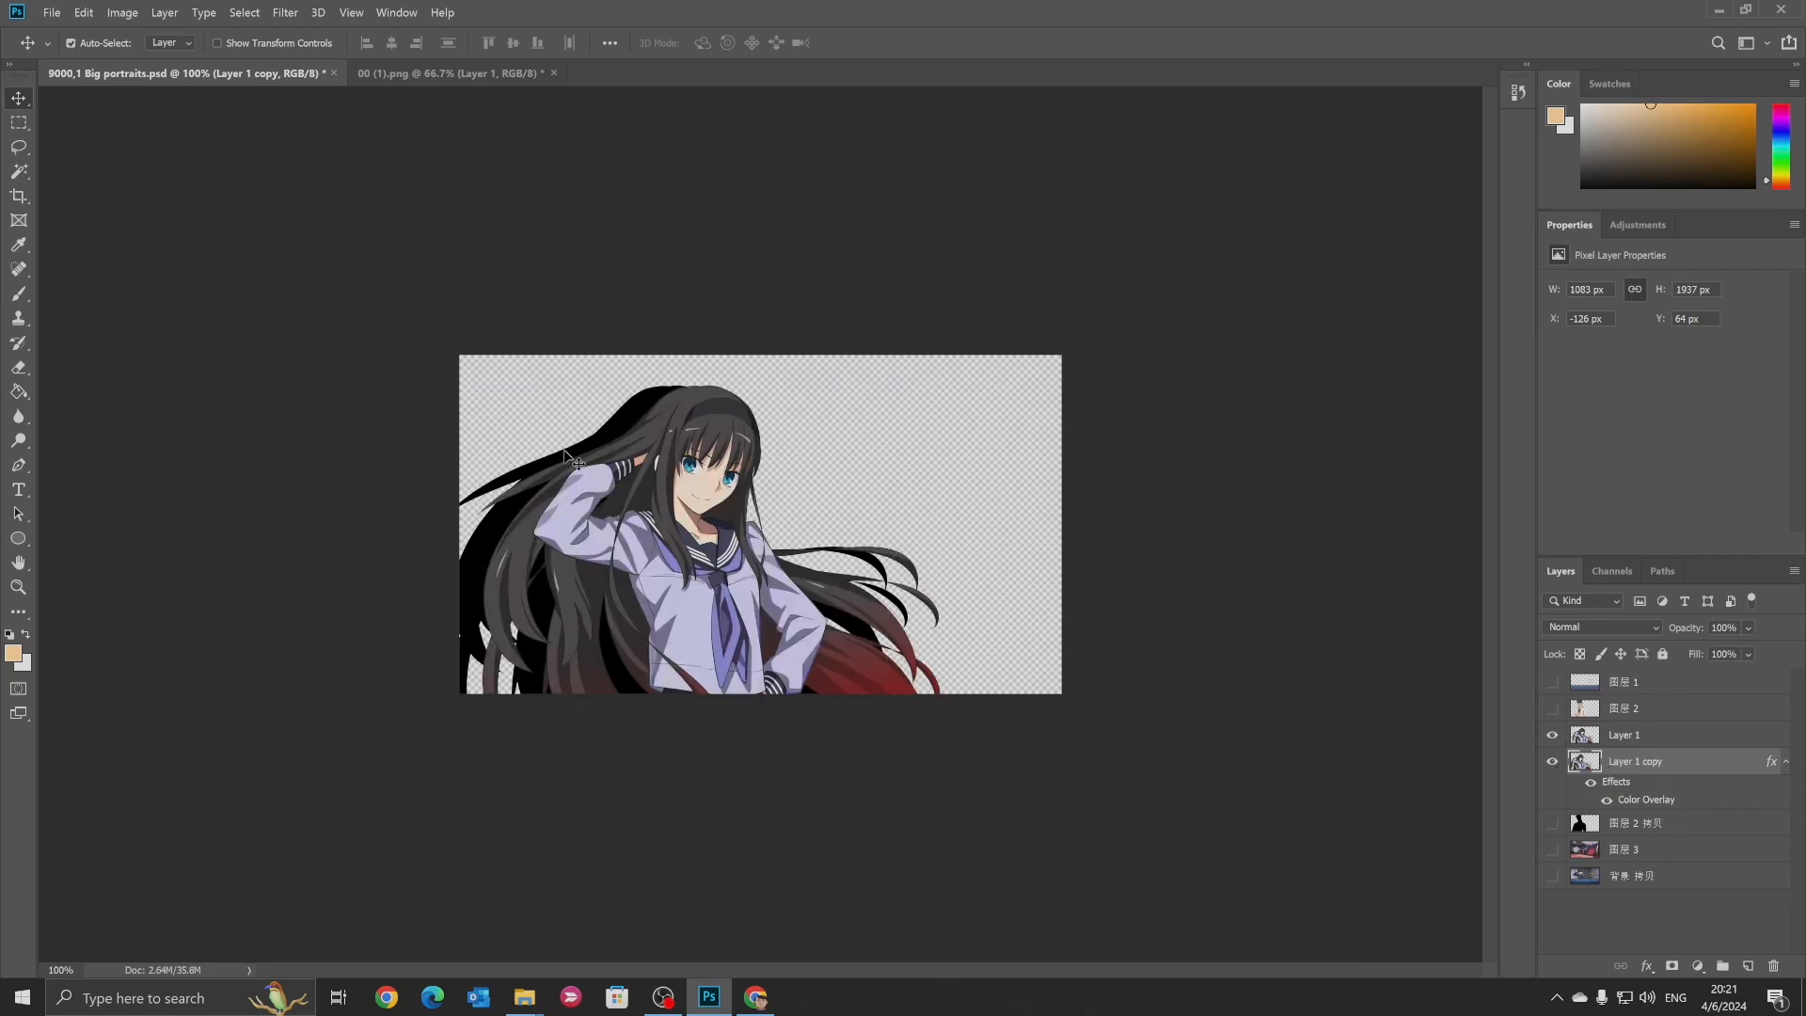
left_click_drag(626, 419, 634, 417)
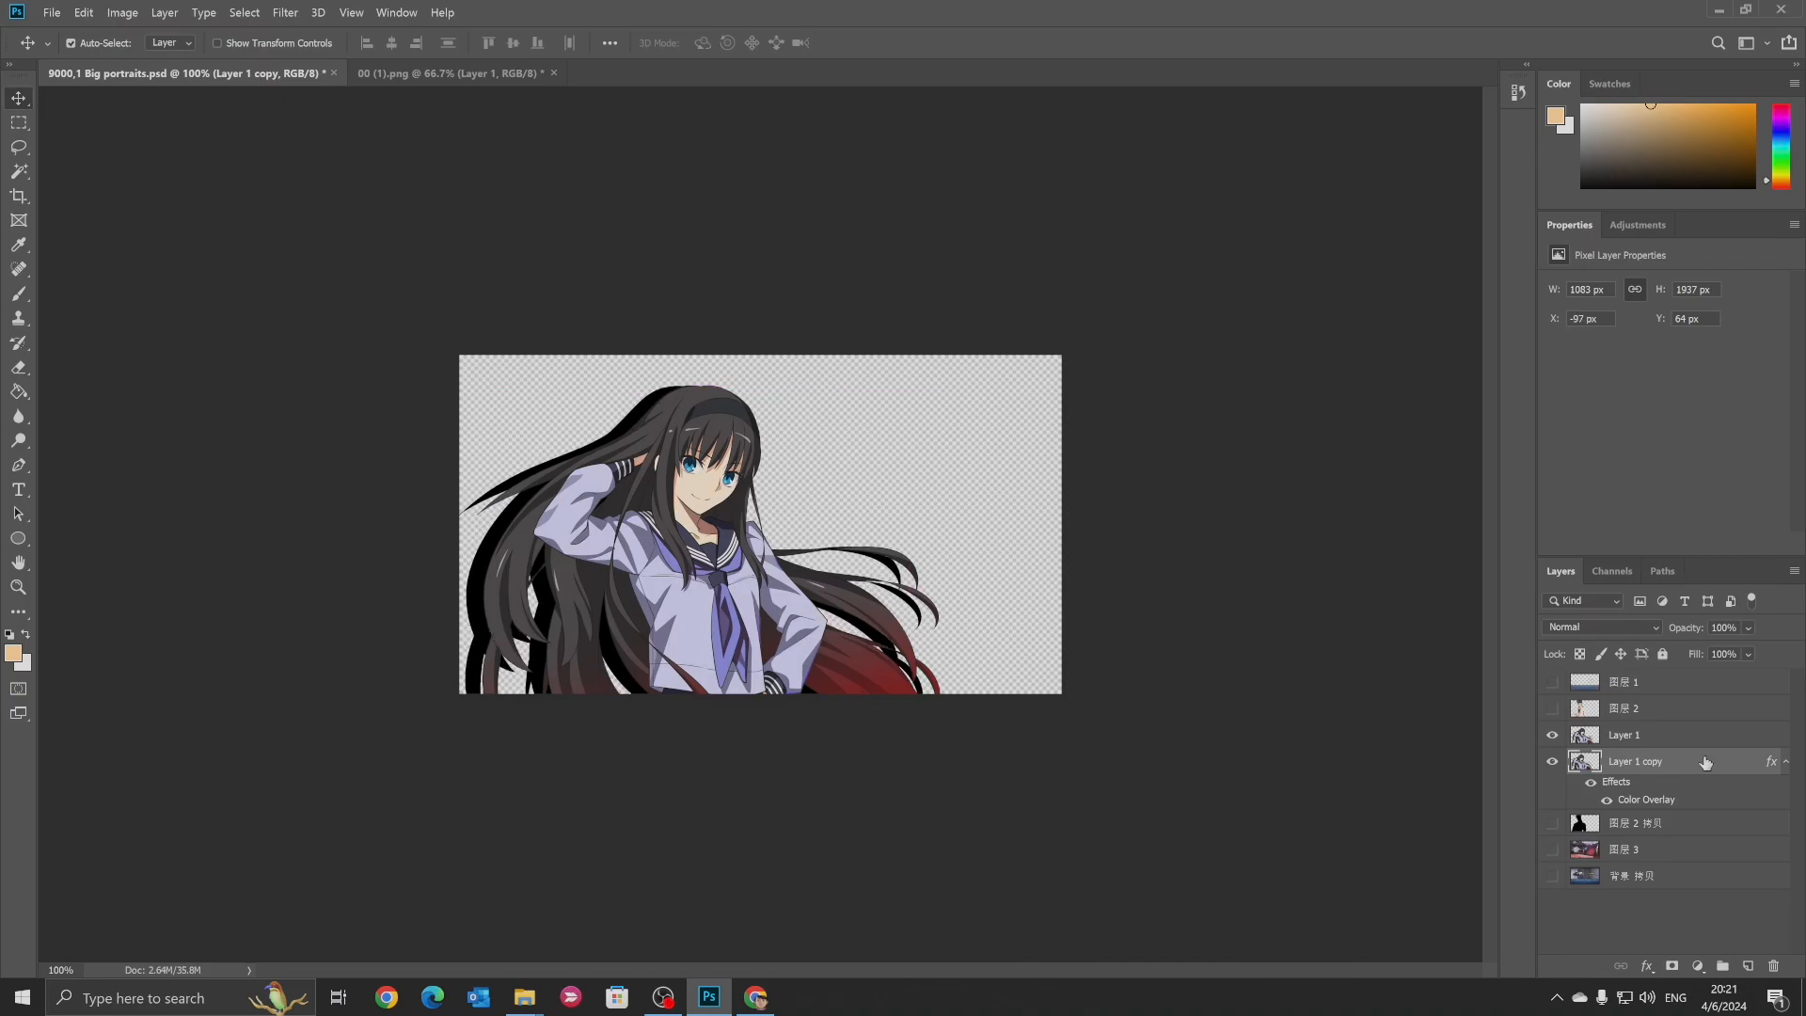
Lower the opacity of the silhouette layer Layer 1 copy to 55% in its blending options
right_click(1700, 770)
left_click(1467, 214)
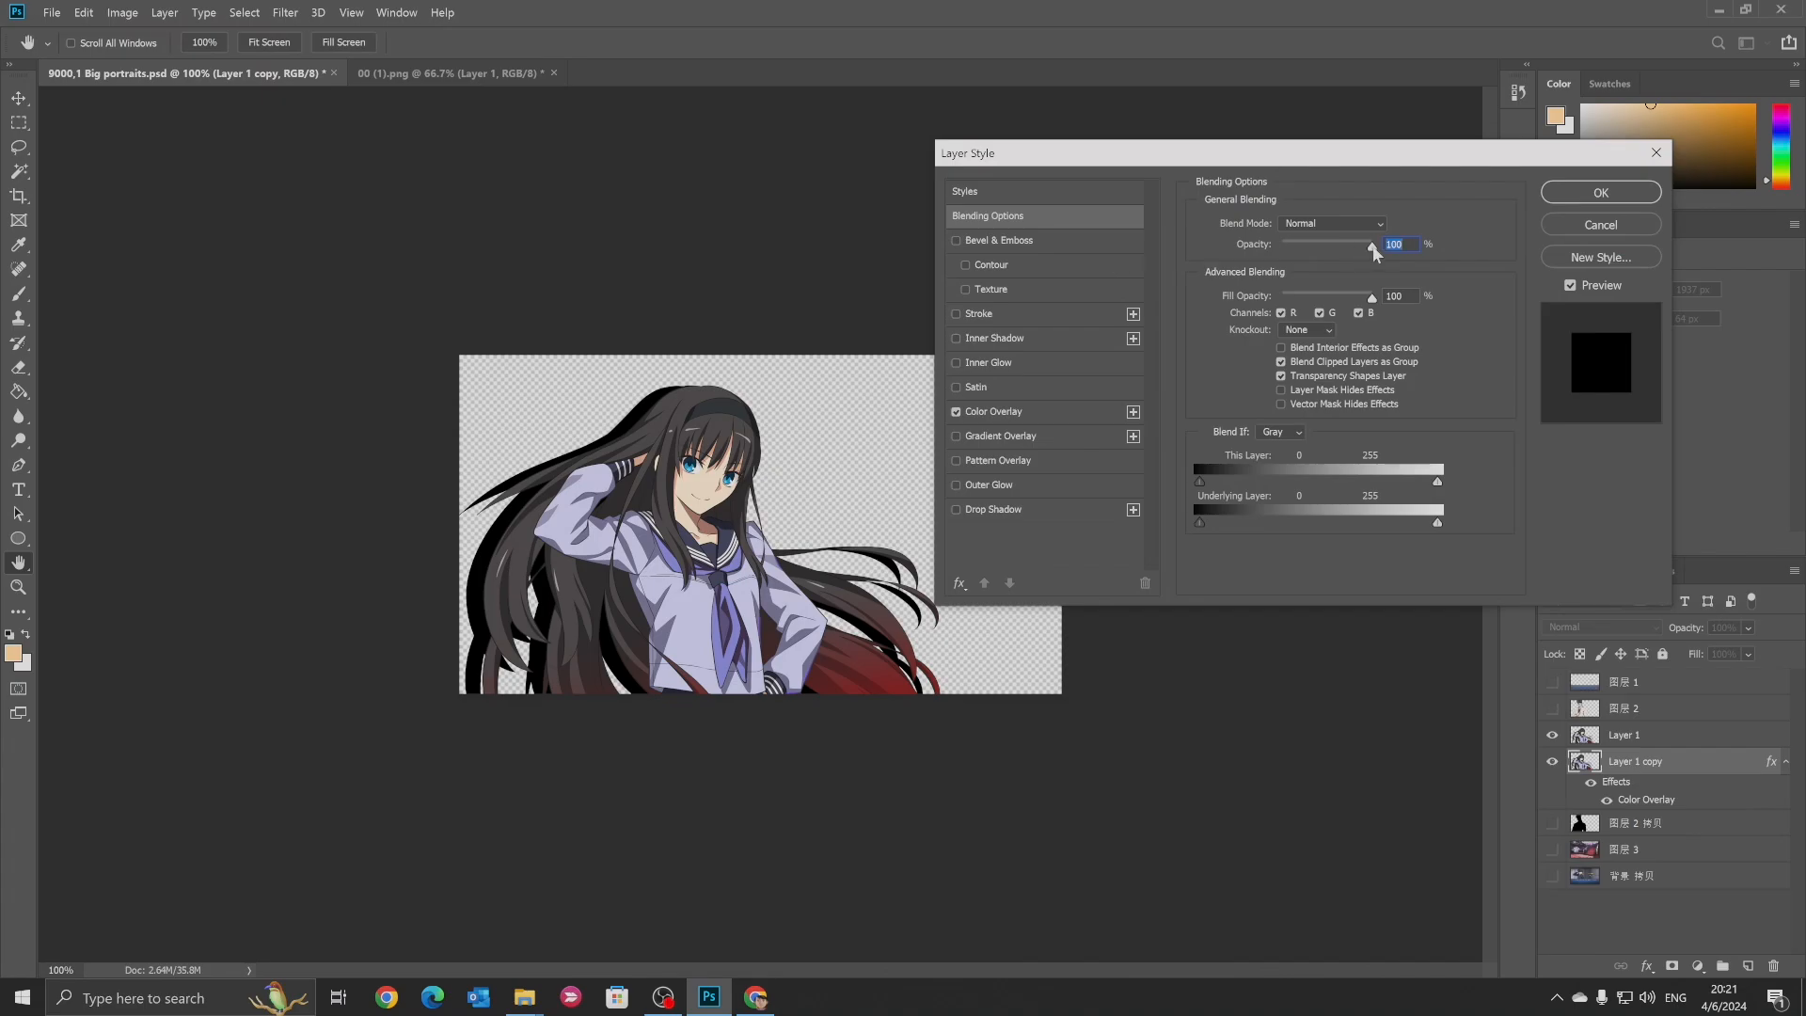
left_click_drag(1371, 247, 1334, 256)
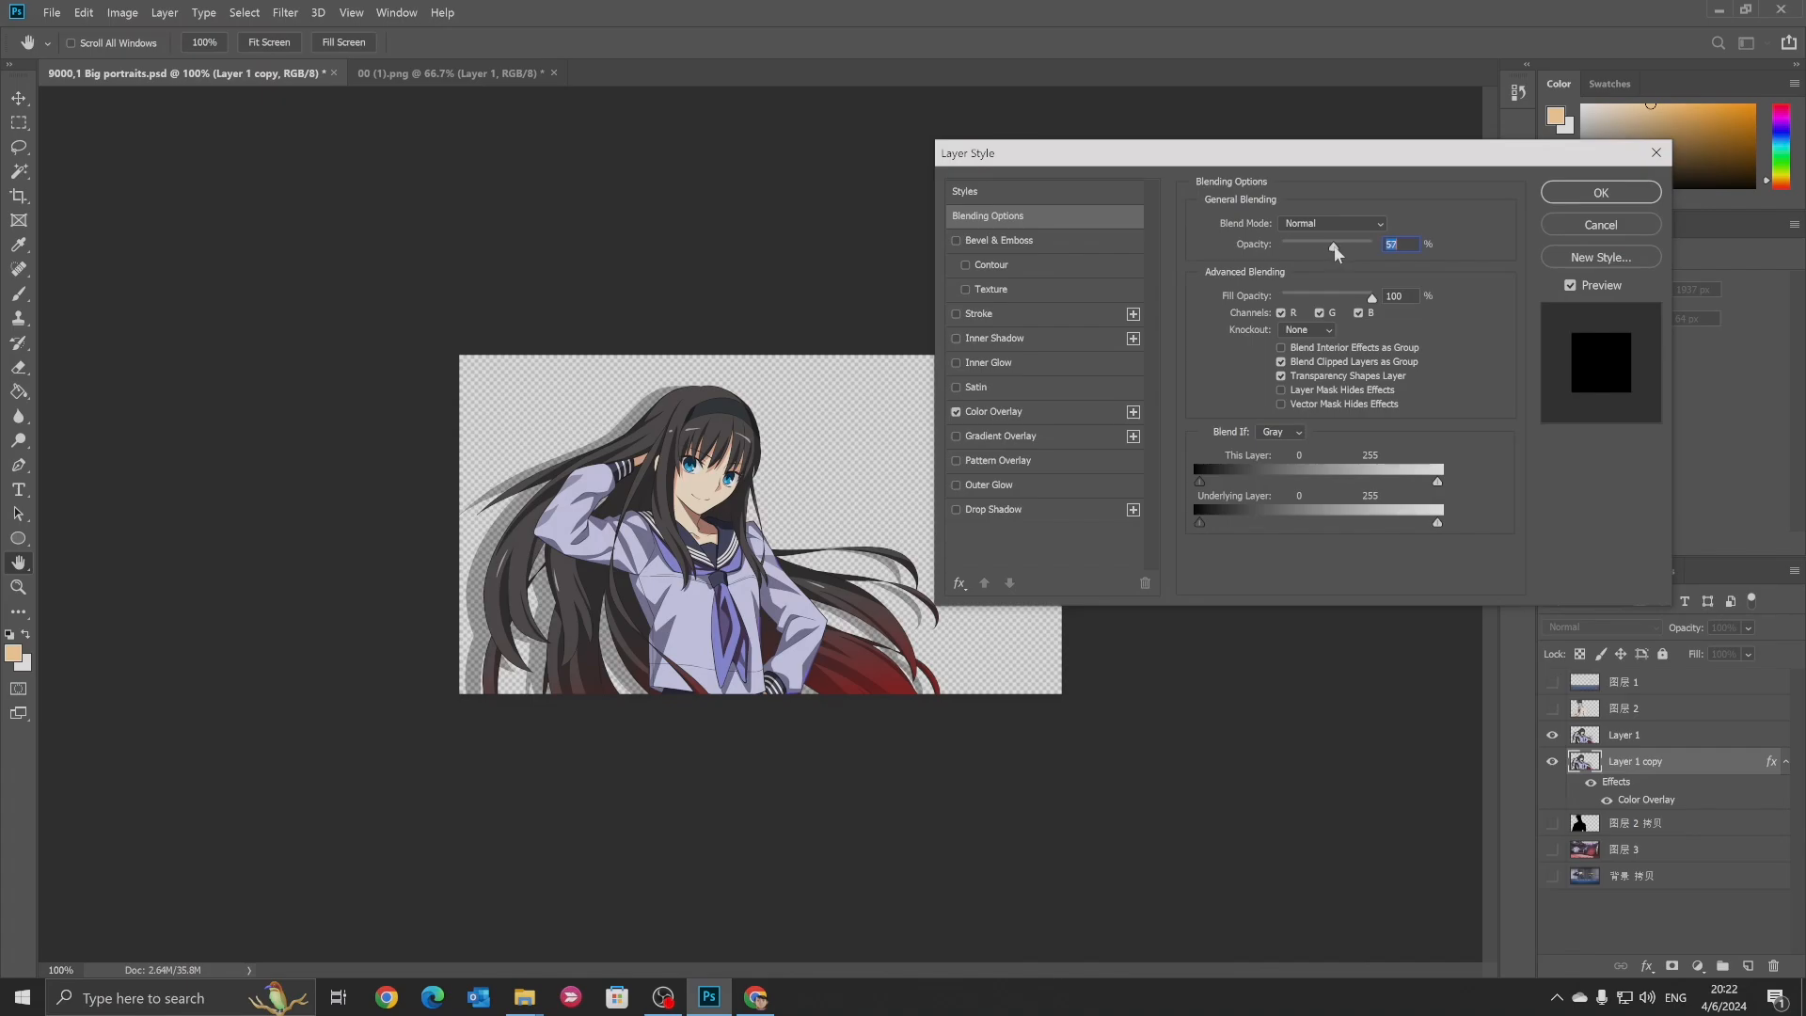
key("Return")
With Layer 1 hidden, feather a selection of the transparent area around the shadow by 3 pixels to soften its edge, deselect and show Layer 1 again
left_click(19, 124)
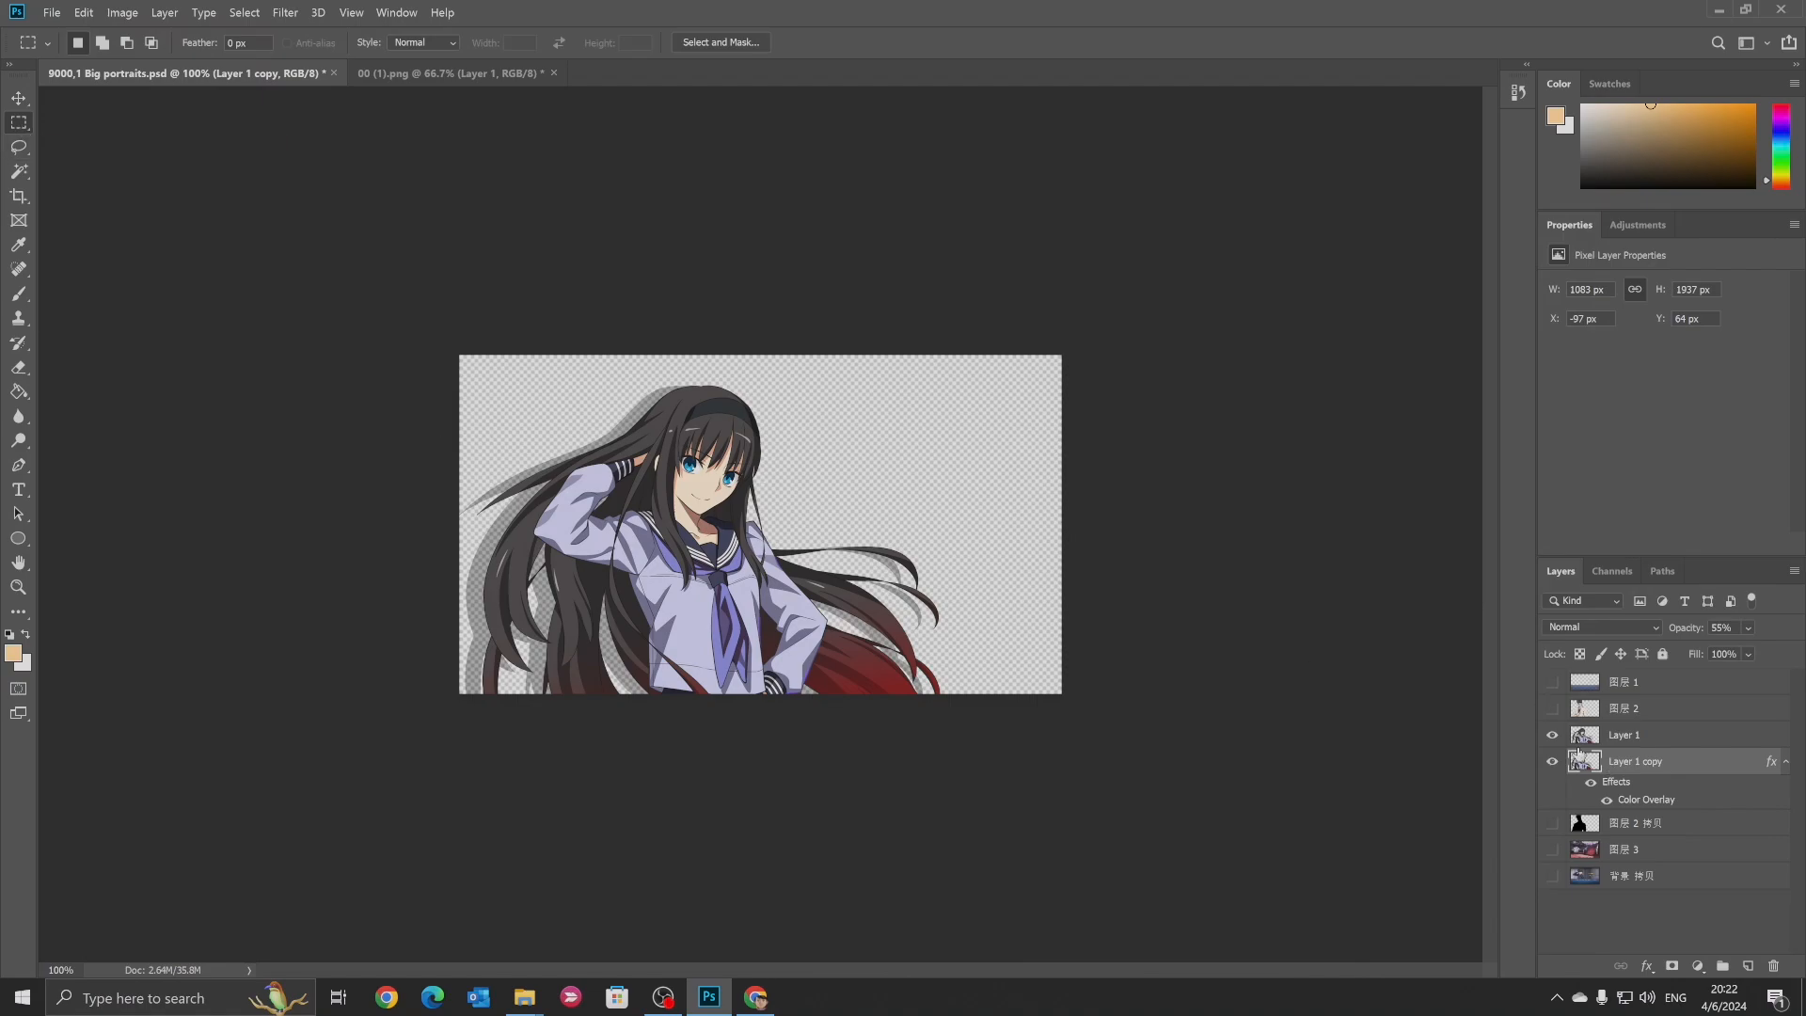
left_click(1552, 735)
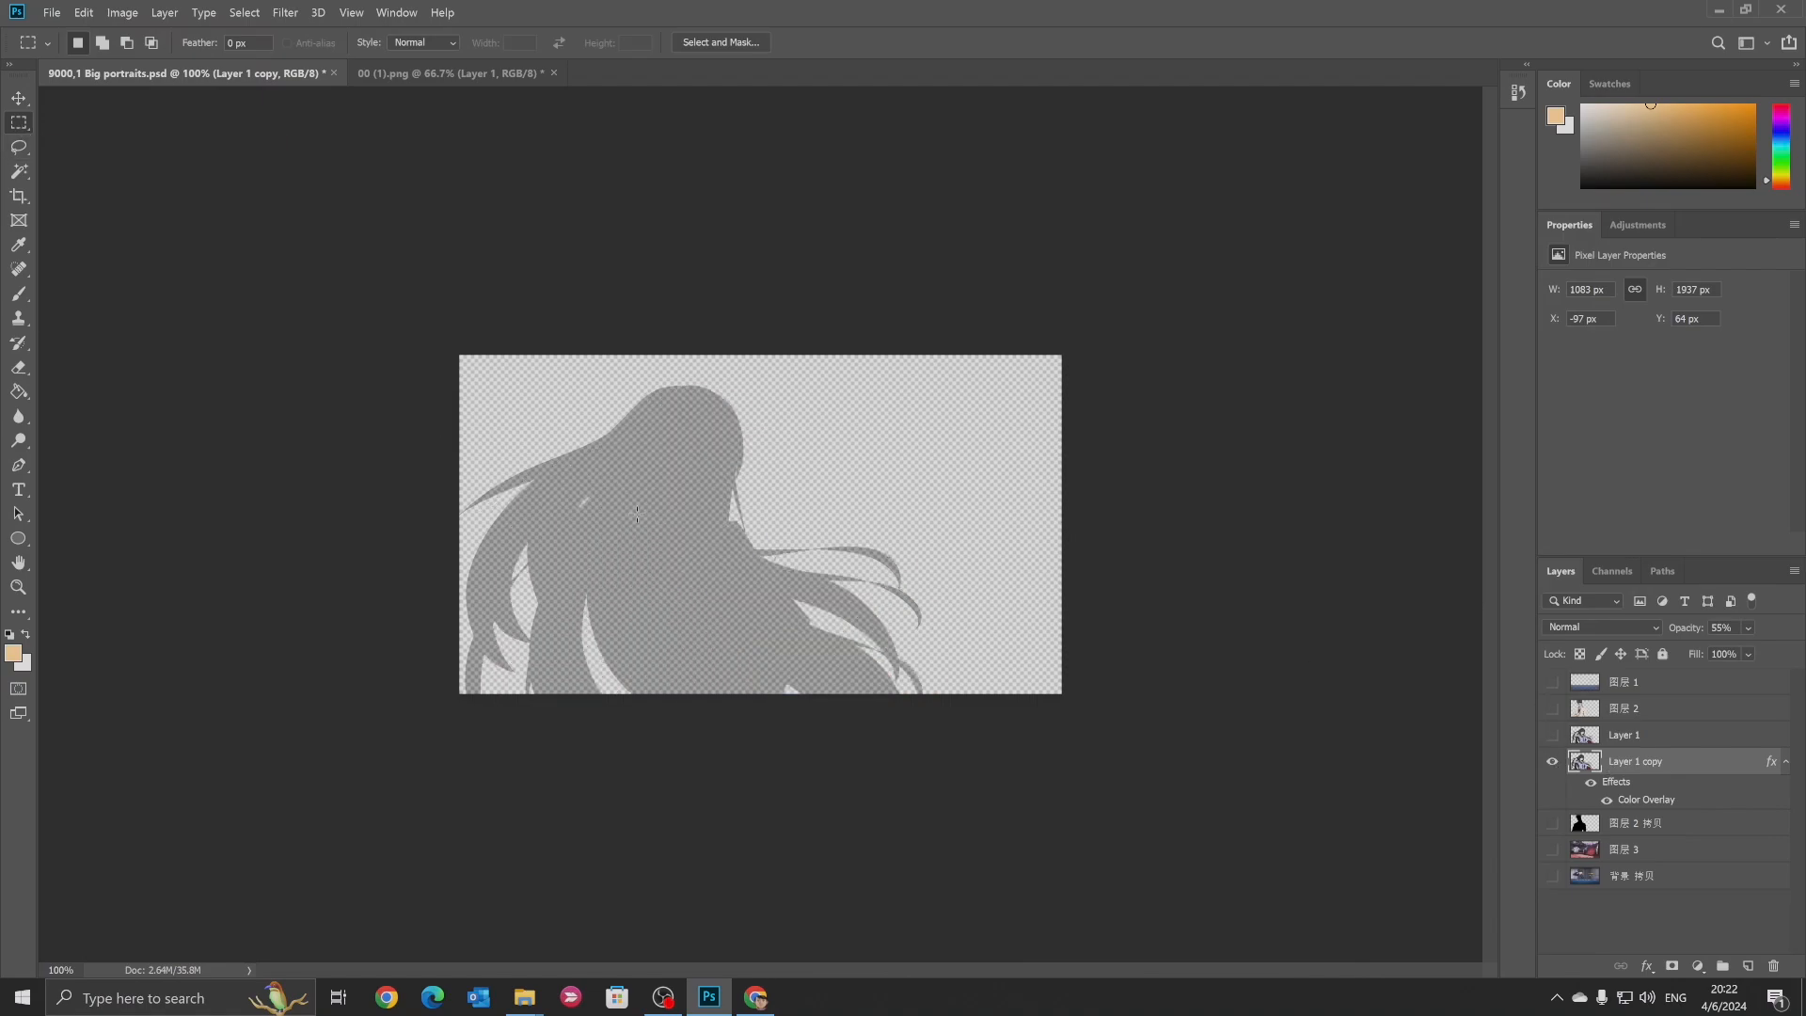
left_click(20, 172)
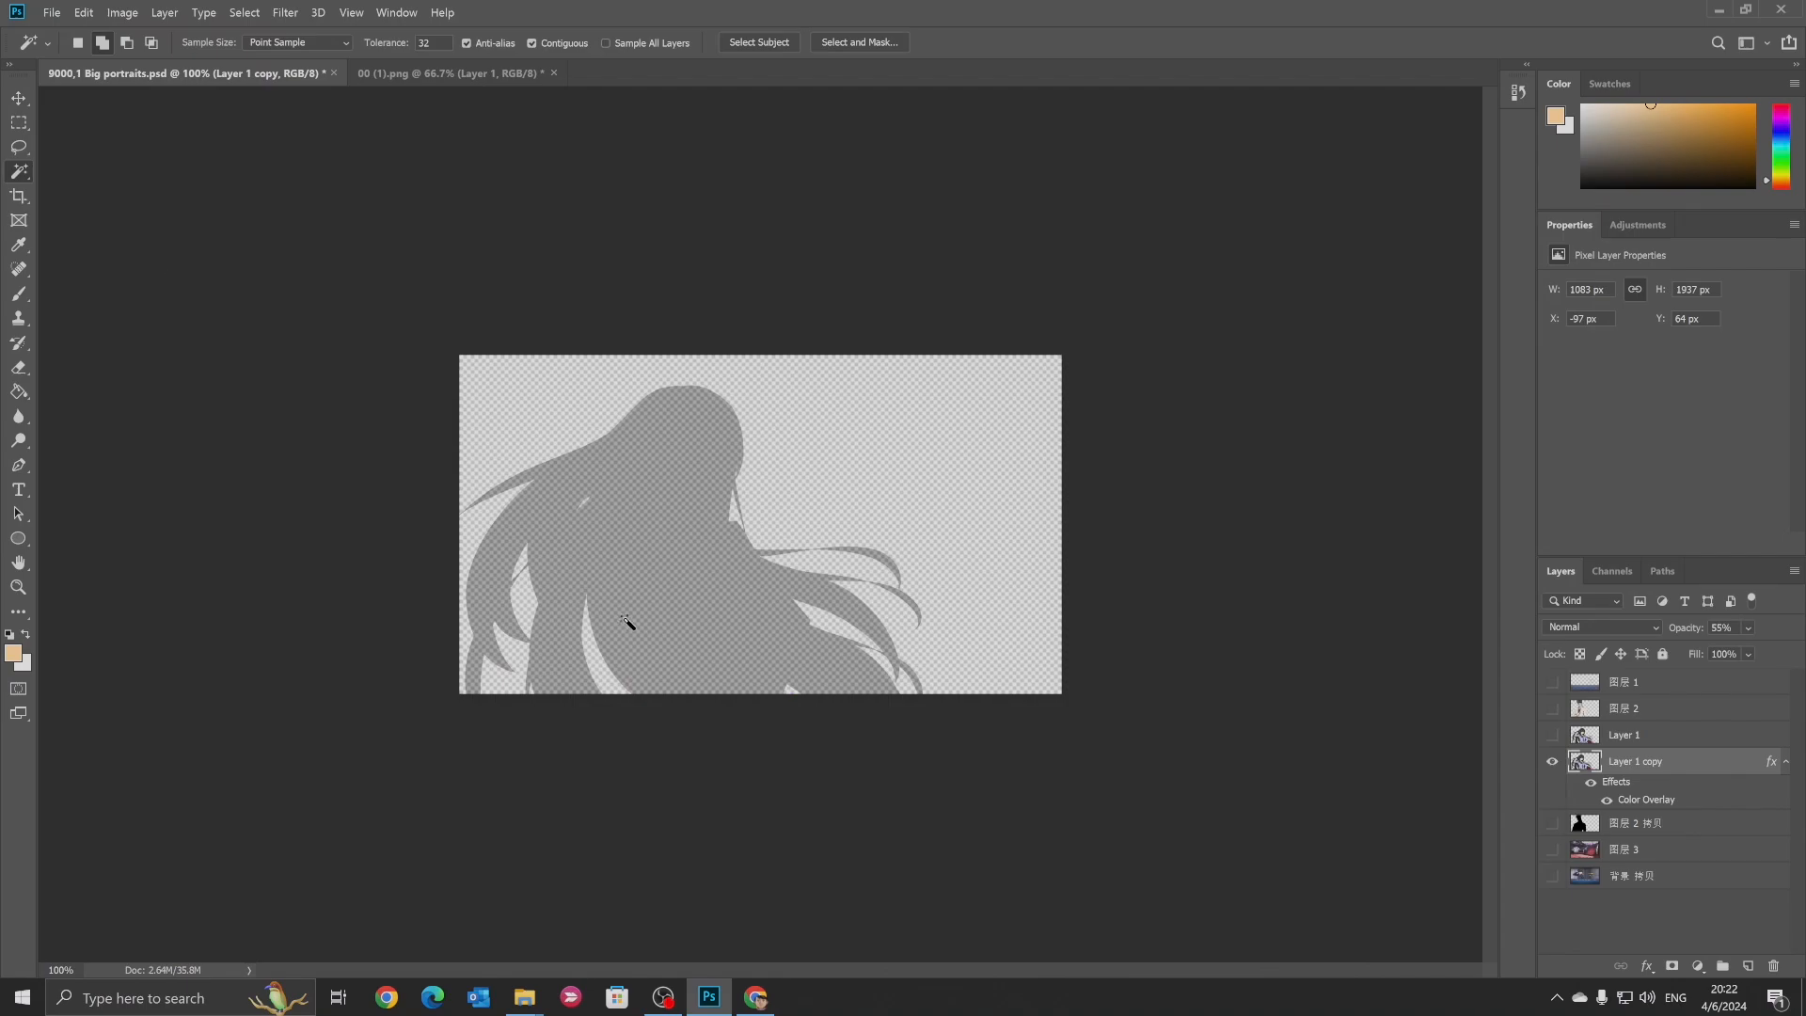
left_click(915, 476)
right_click(918, 480)
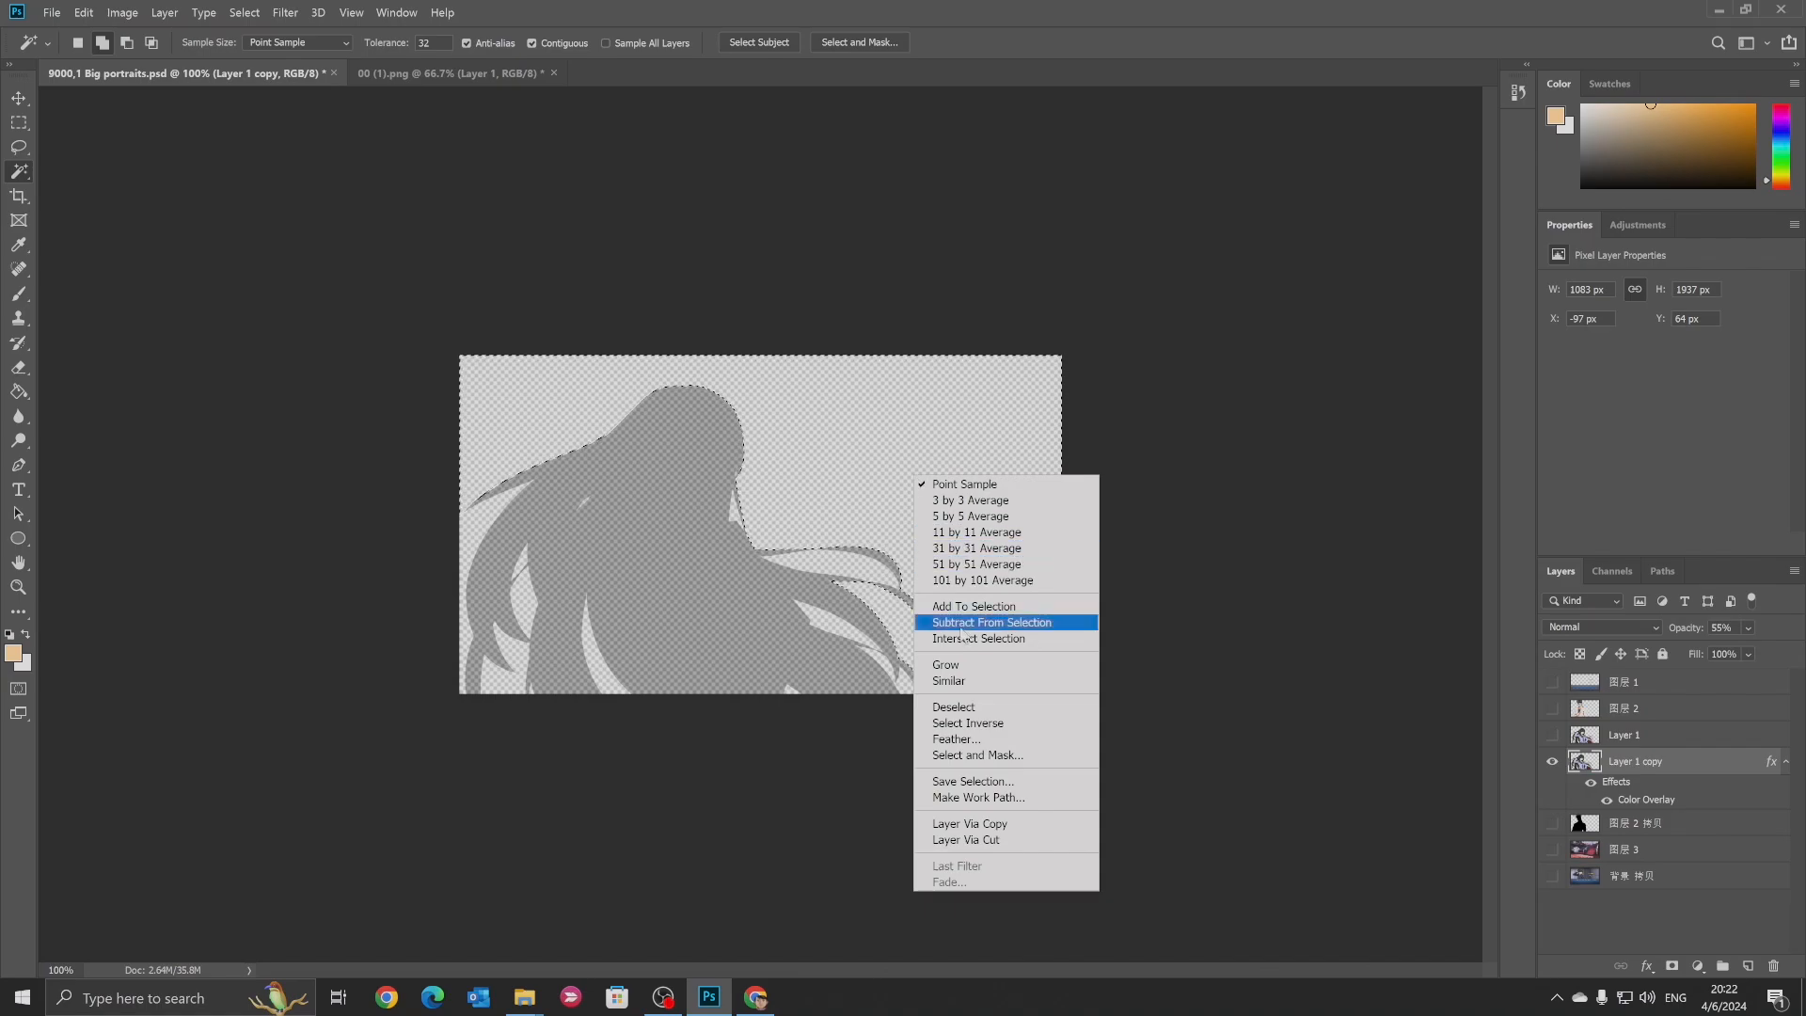
left_click(995, 738)
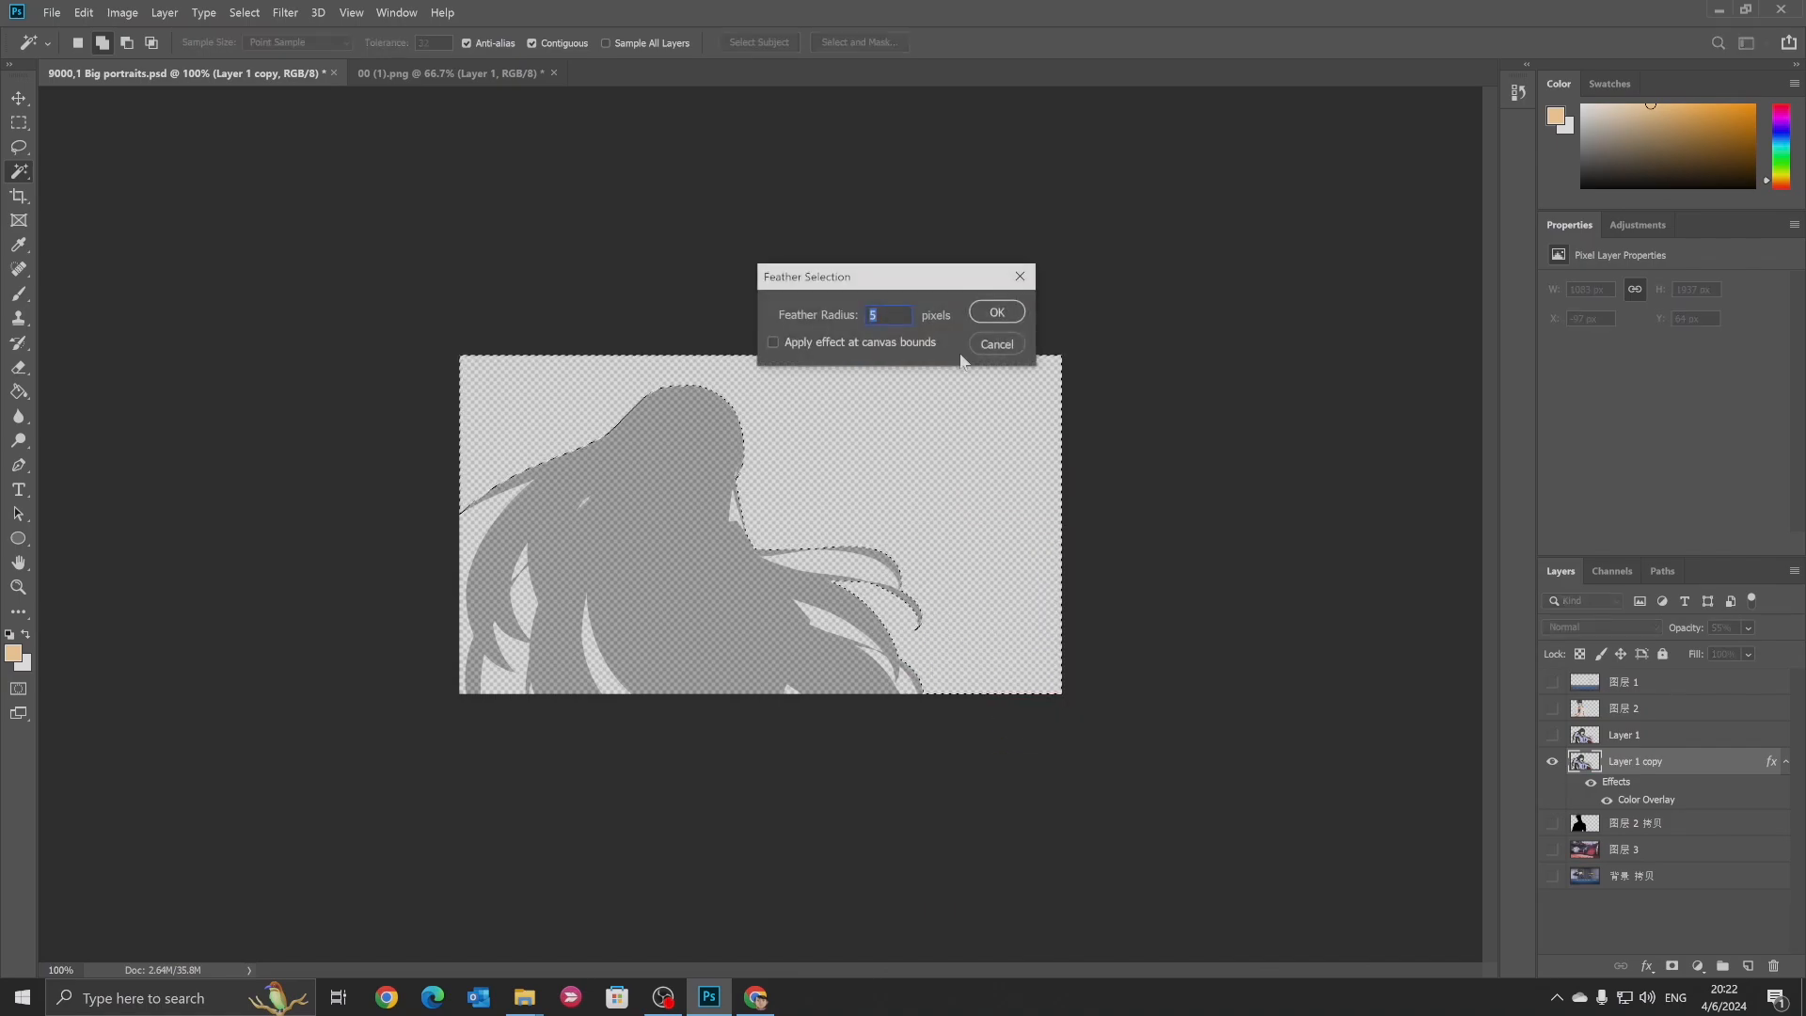
type("3")
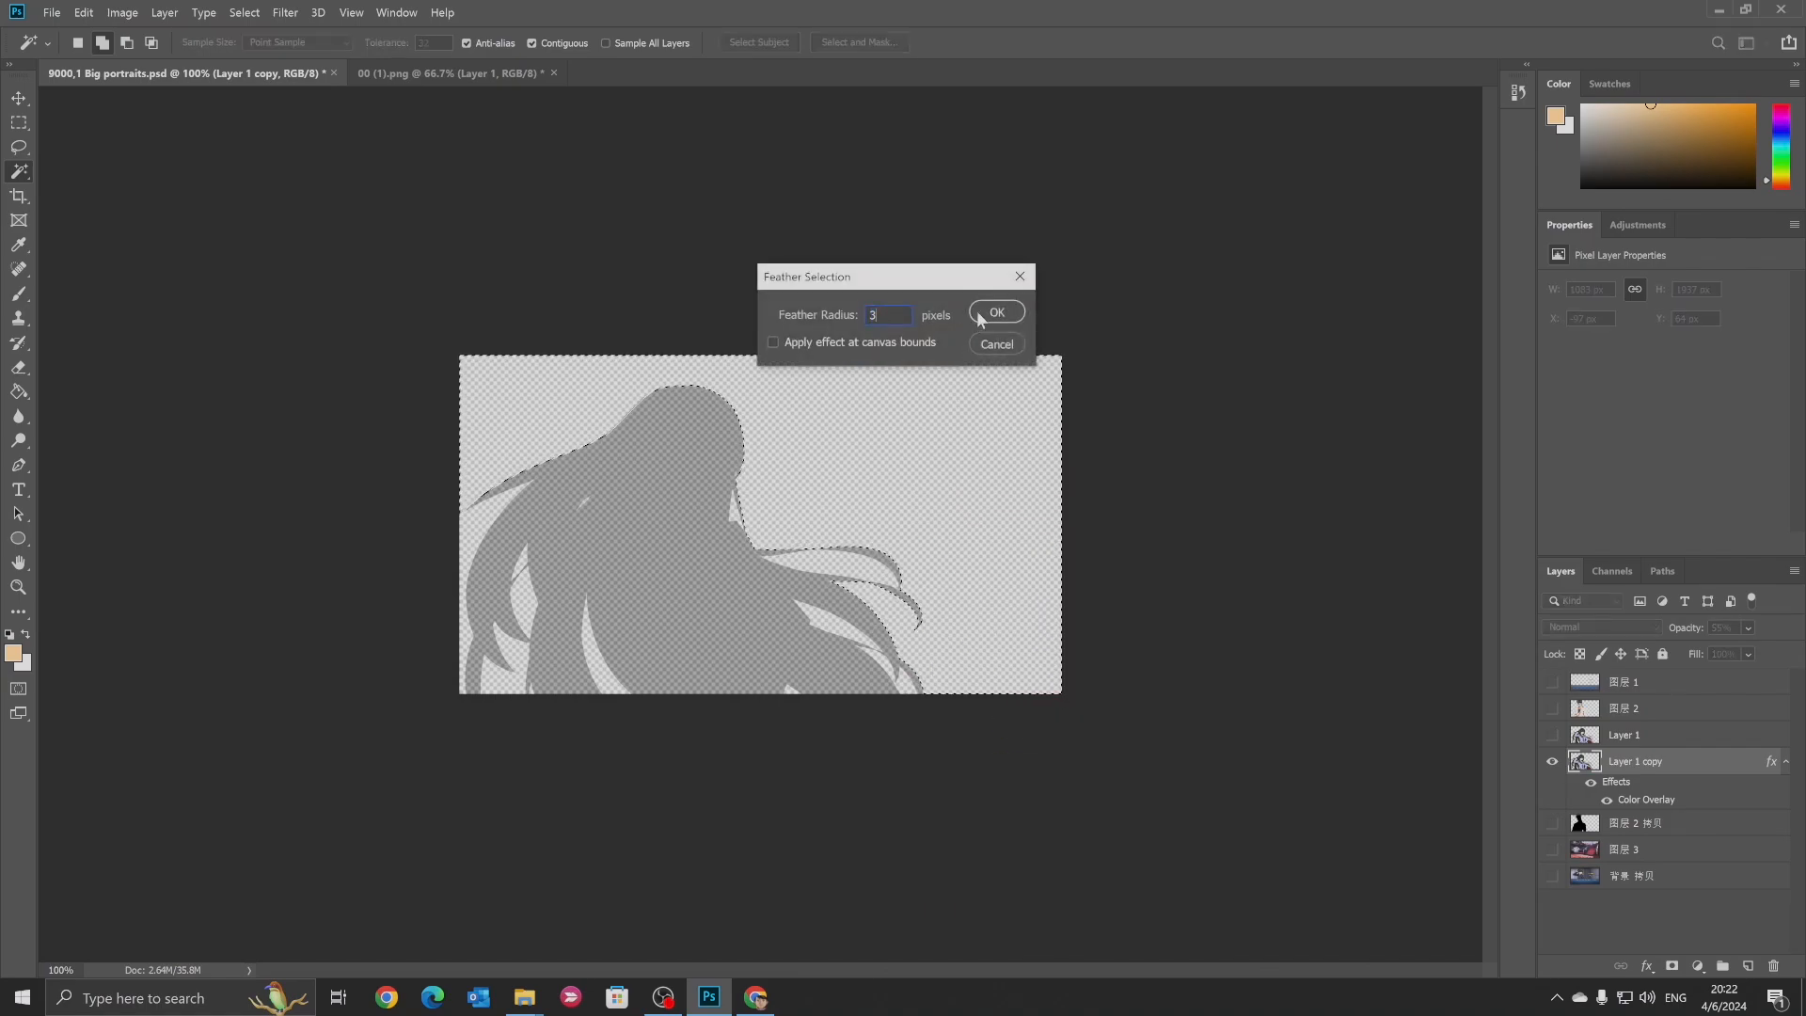
left_click(990, 314)
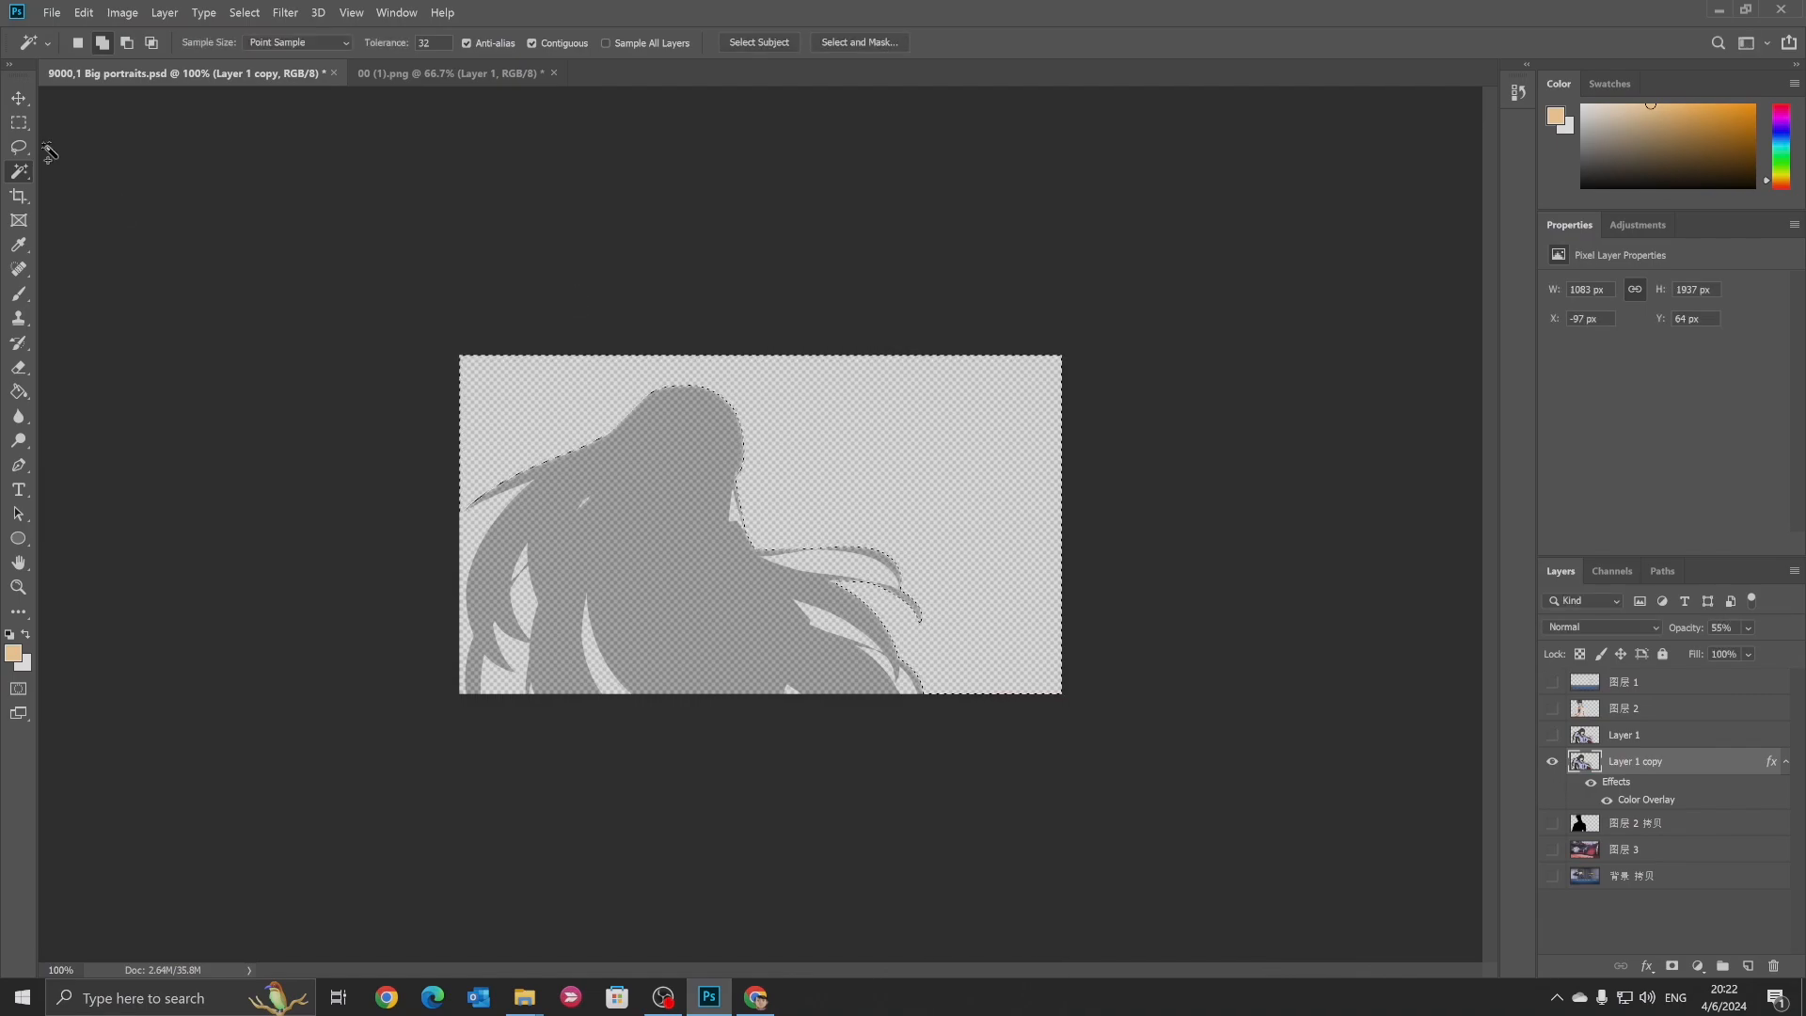
left_click(22, 122)
left_click(813, 509)
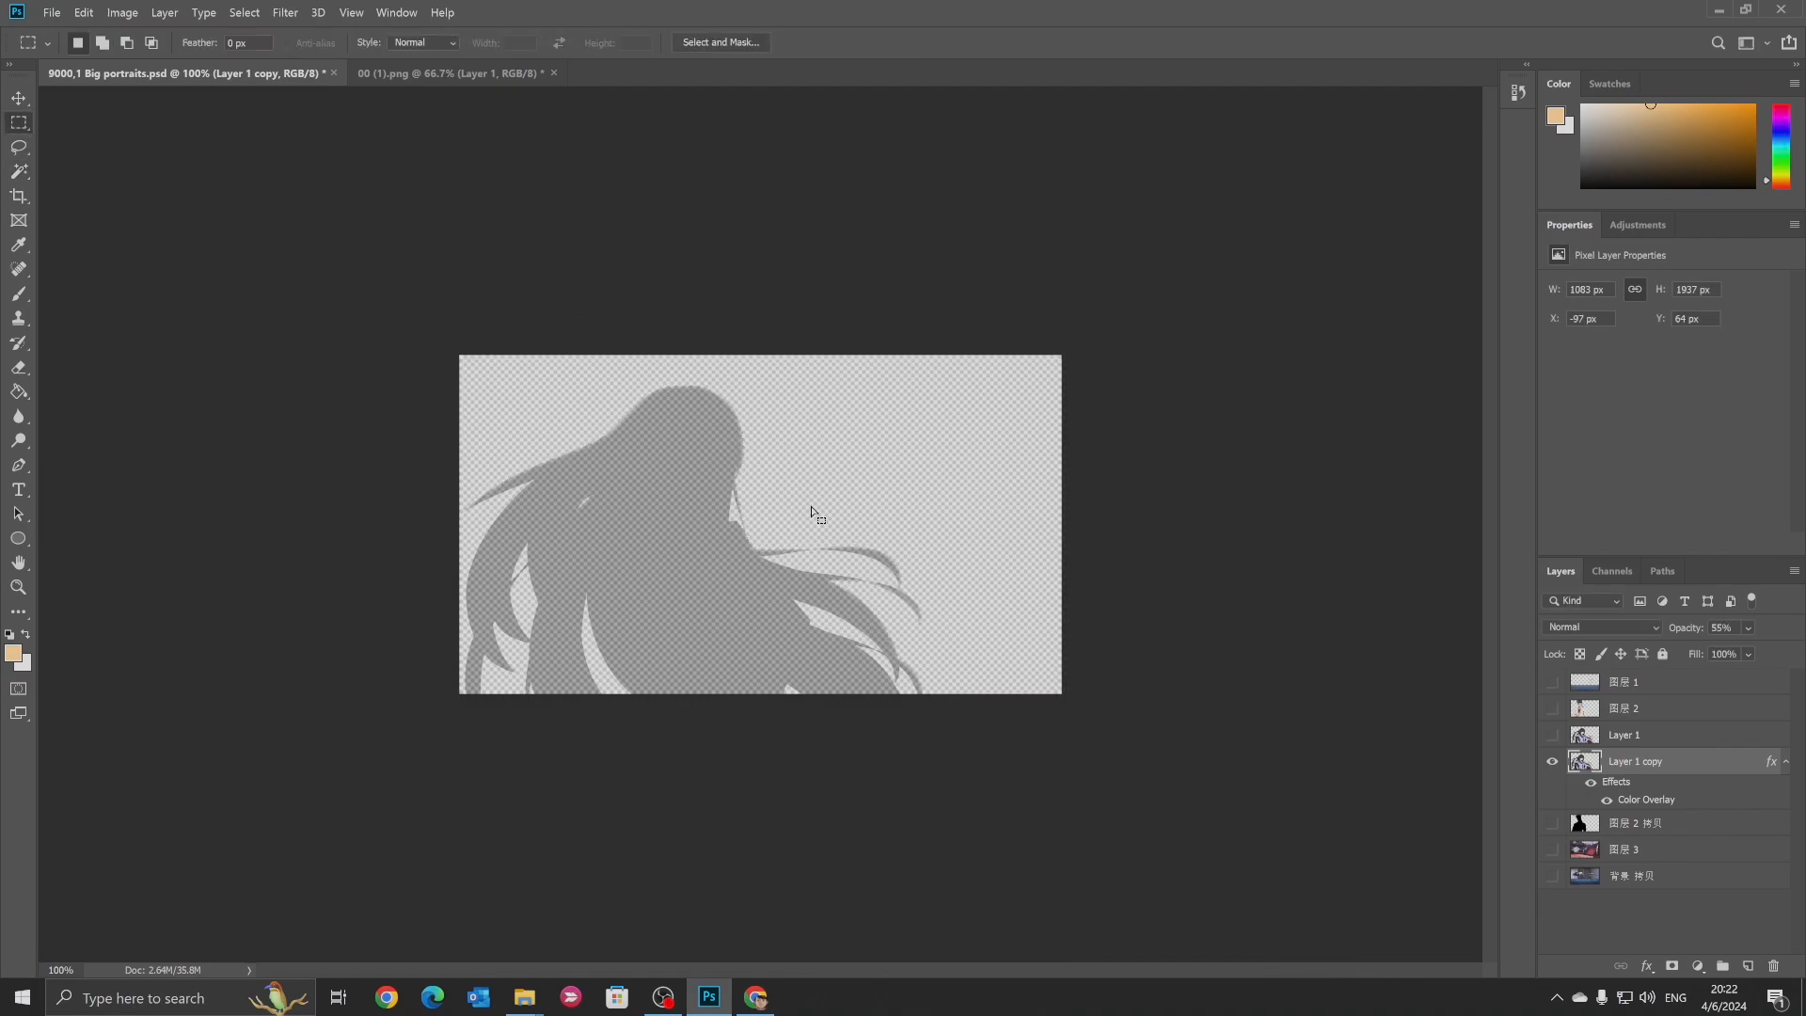
left_click(1552, 735)
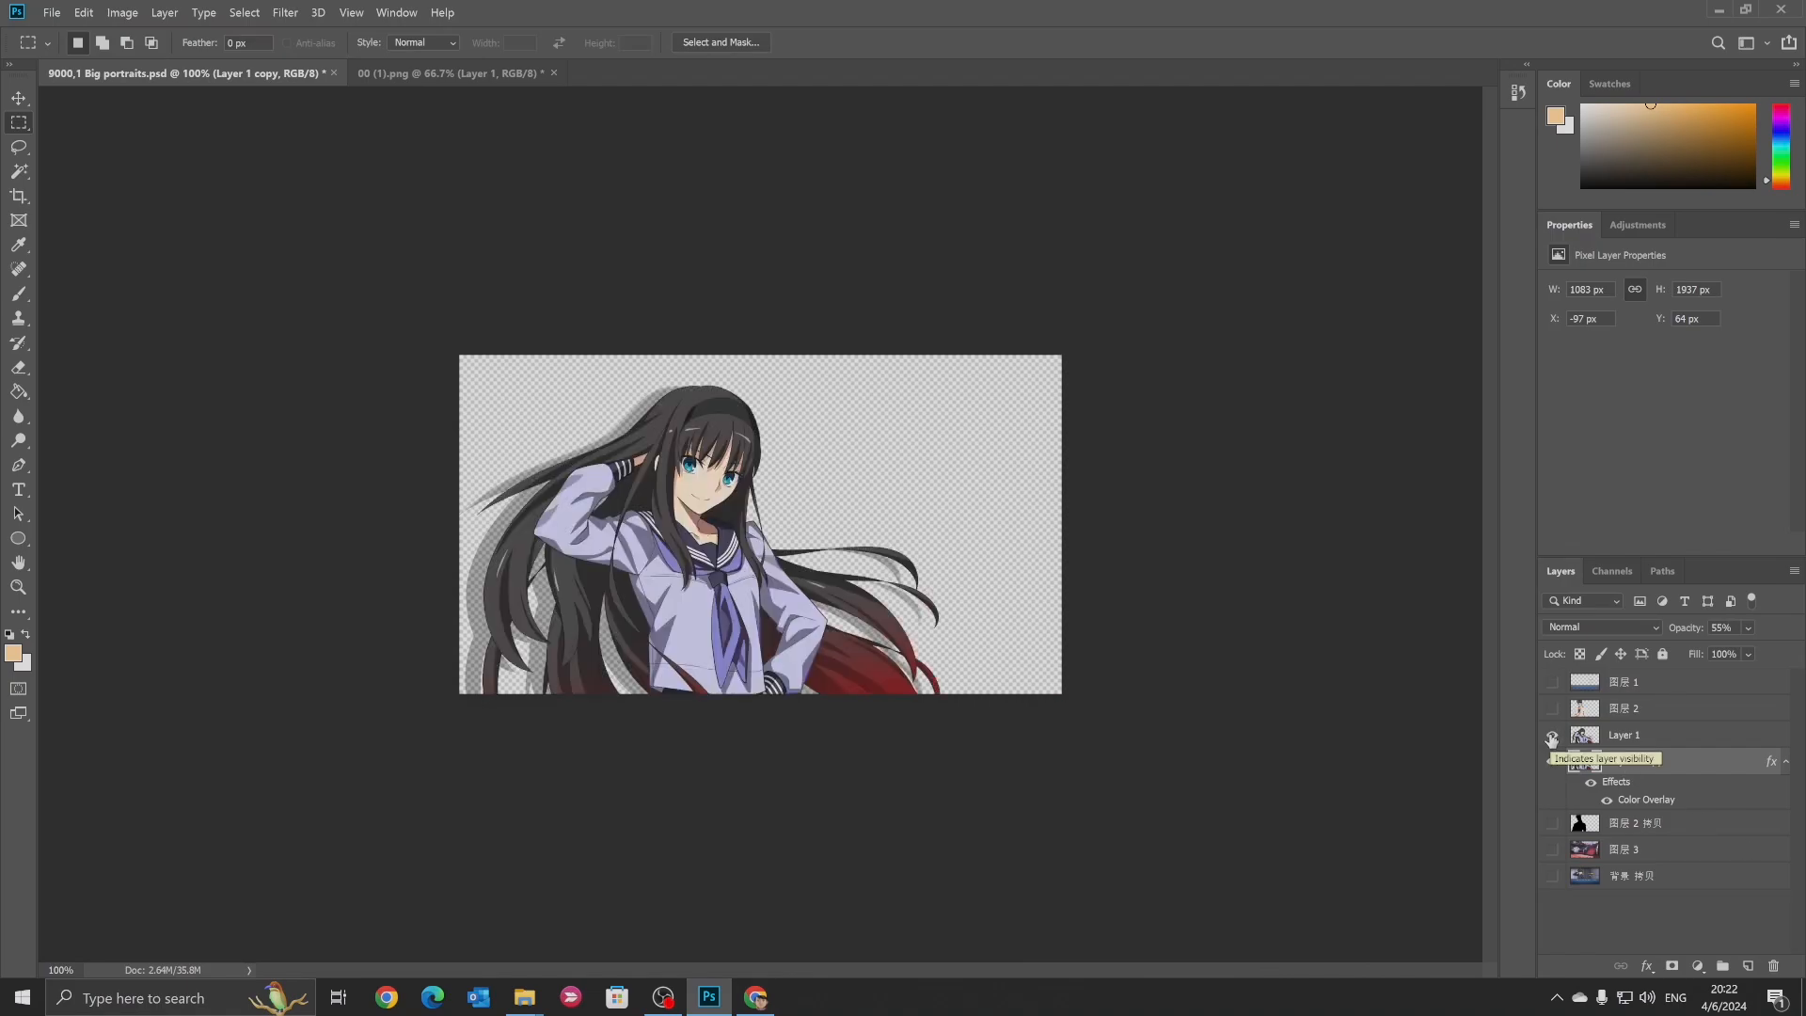
Compare Akiha's new shadow with the template's original shadow layer 图层 2 拷贝, leaving that layer hidden
left_click(1553, 824)
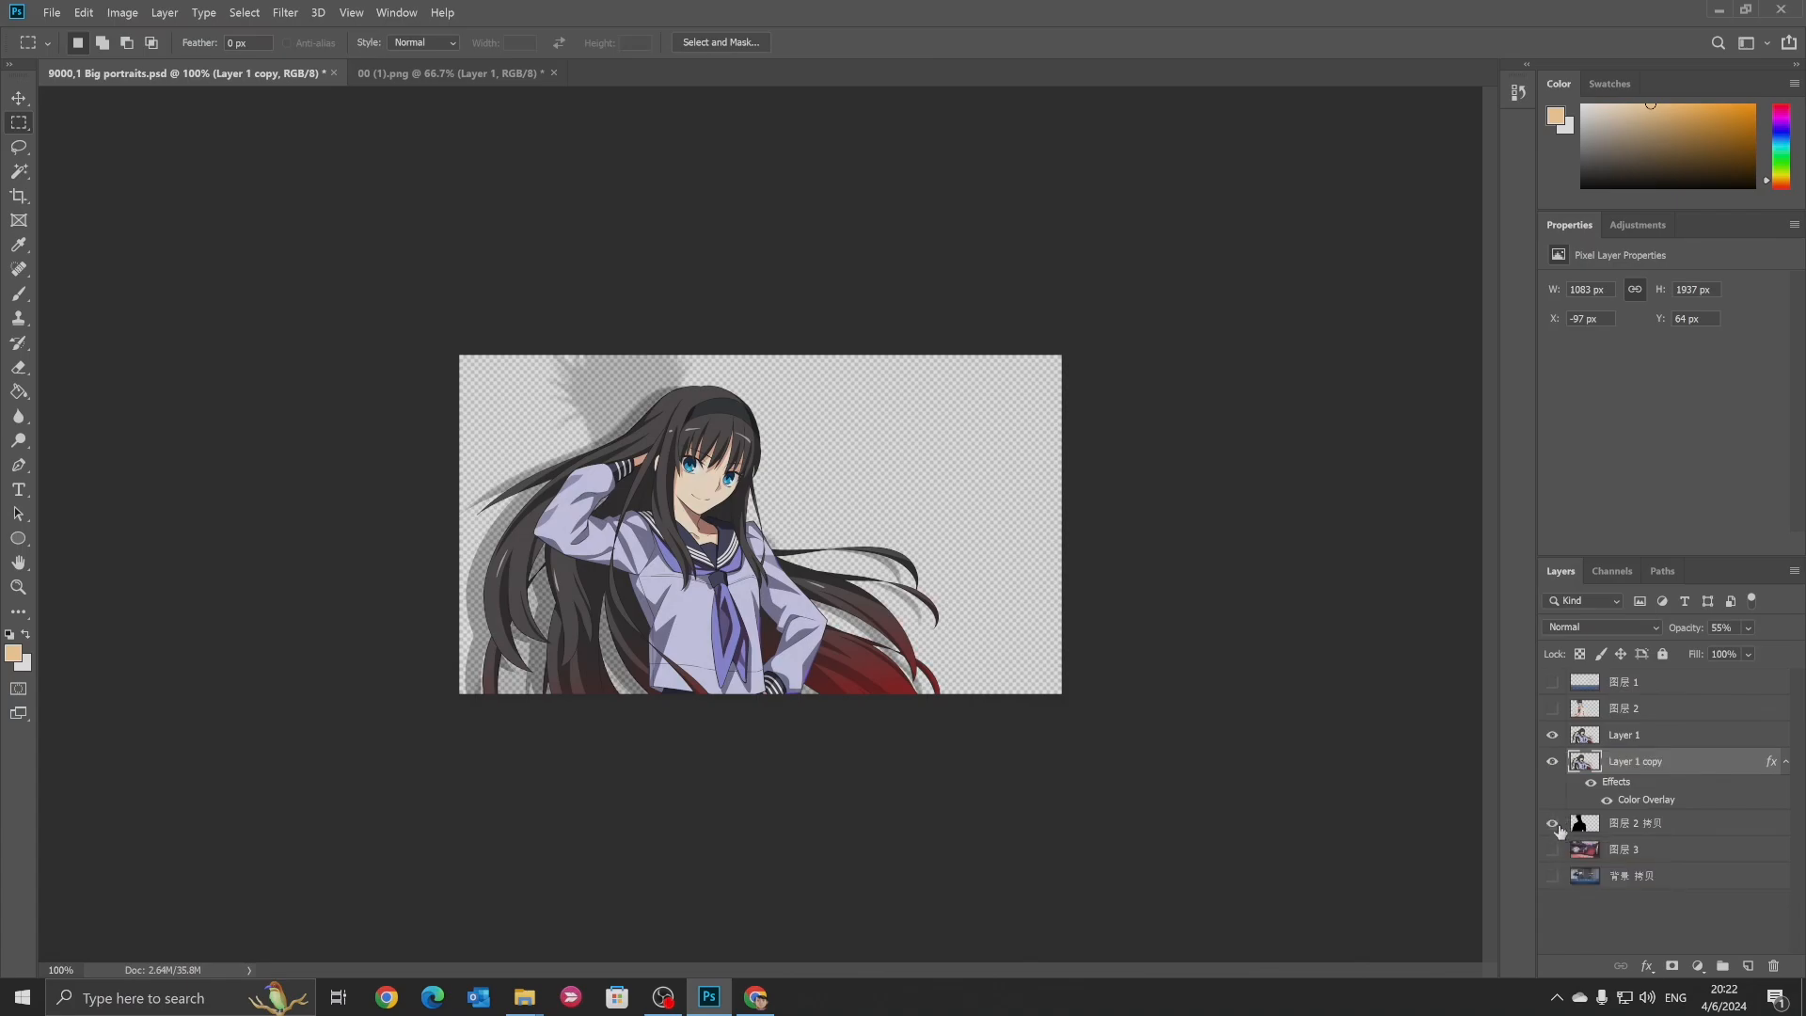
left_click(1553, 824)
left_click(1553, 824)
left_click(1553, 824)
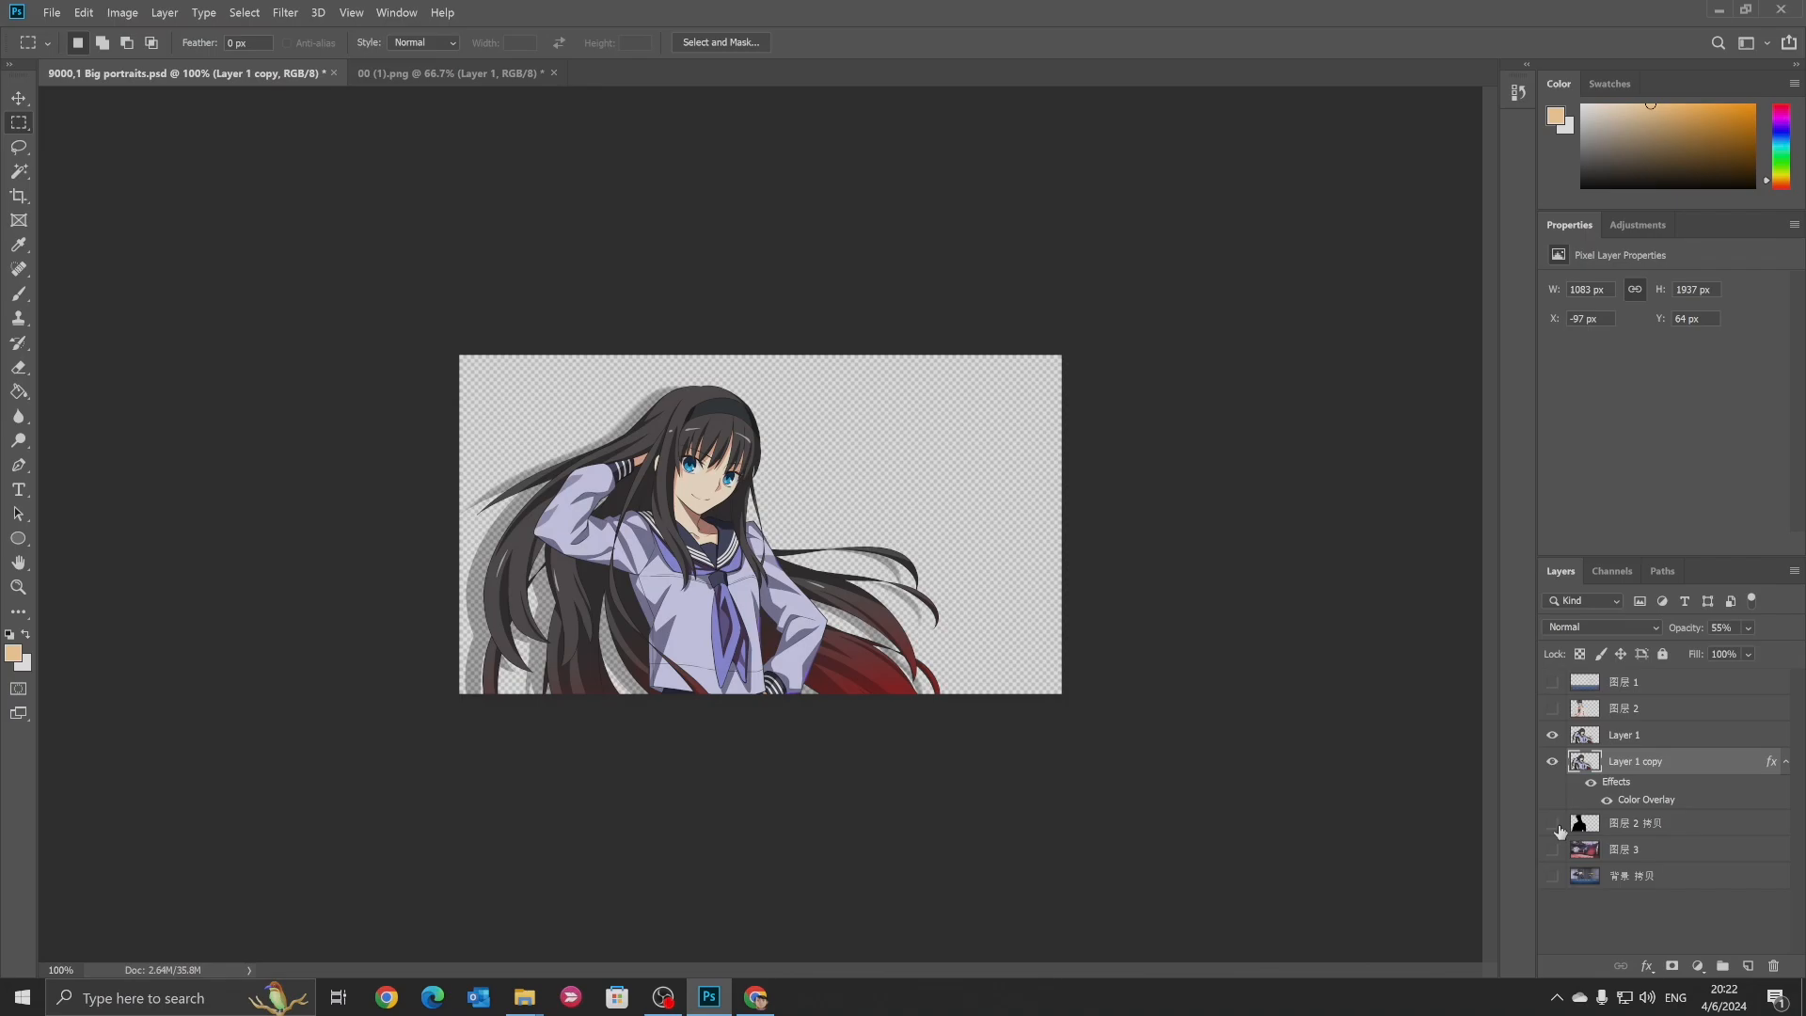
Check the artwork against the template layers, then save it with them hidden as 9000,1 Big portraits.png at the smallest file size
left_click(1552, 682)
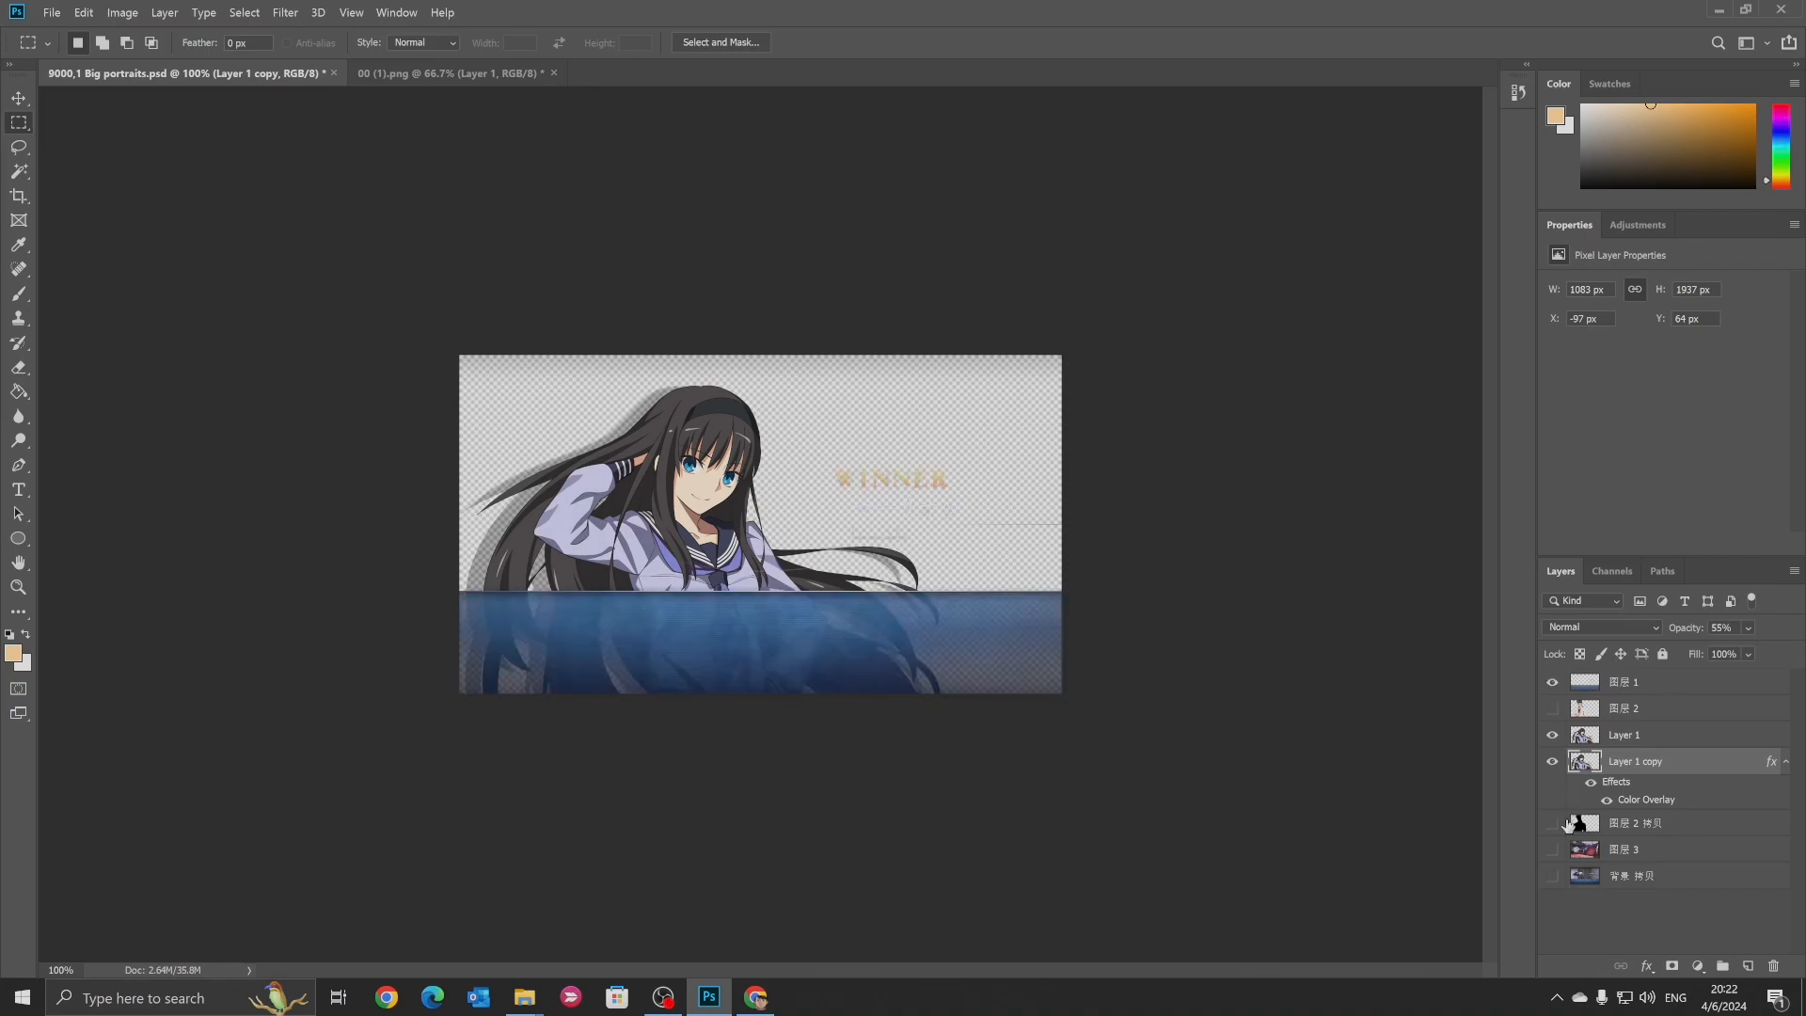
left_click(1553, 849)
left_click(1553, 875)
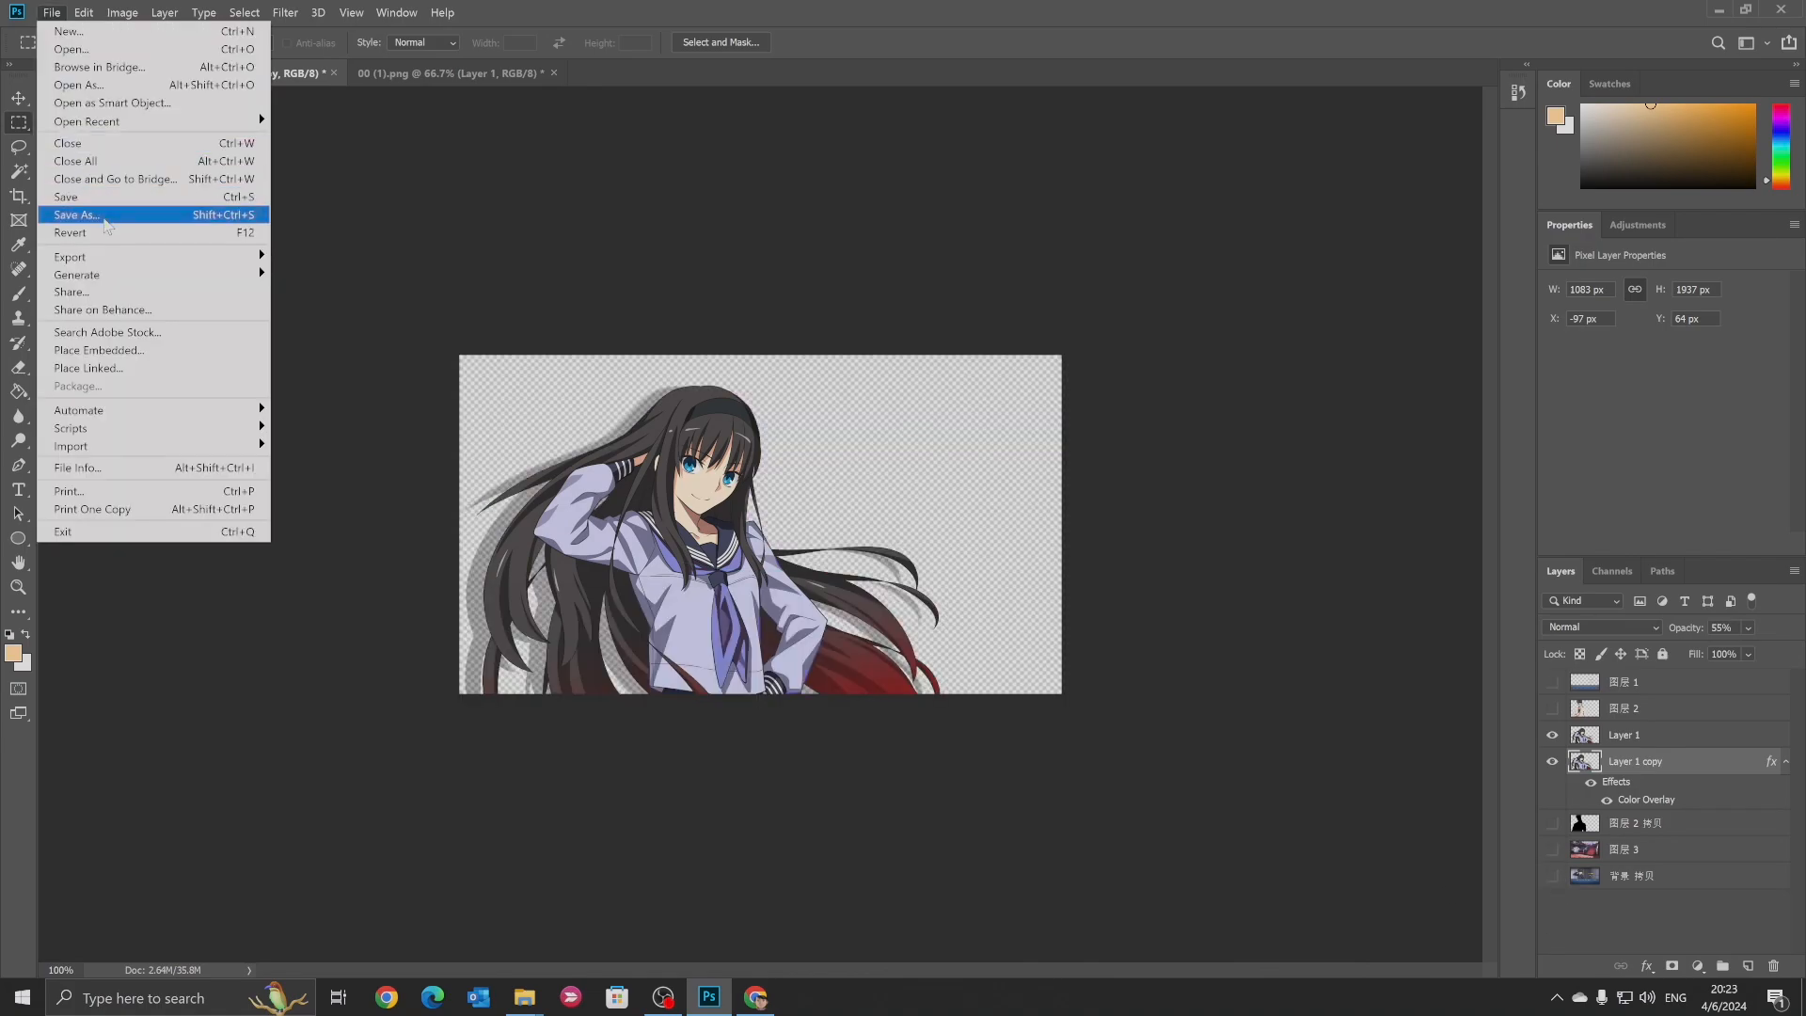
left_click(85, 214)
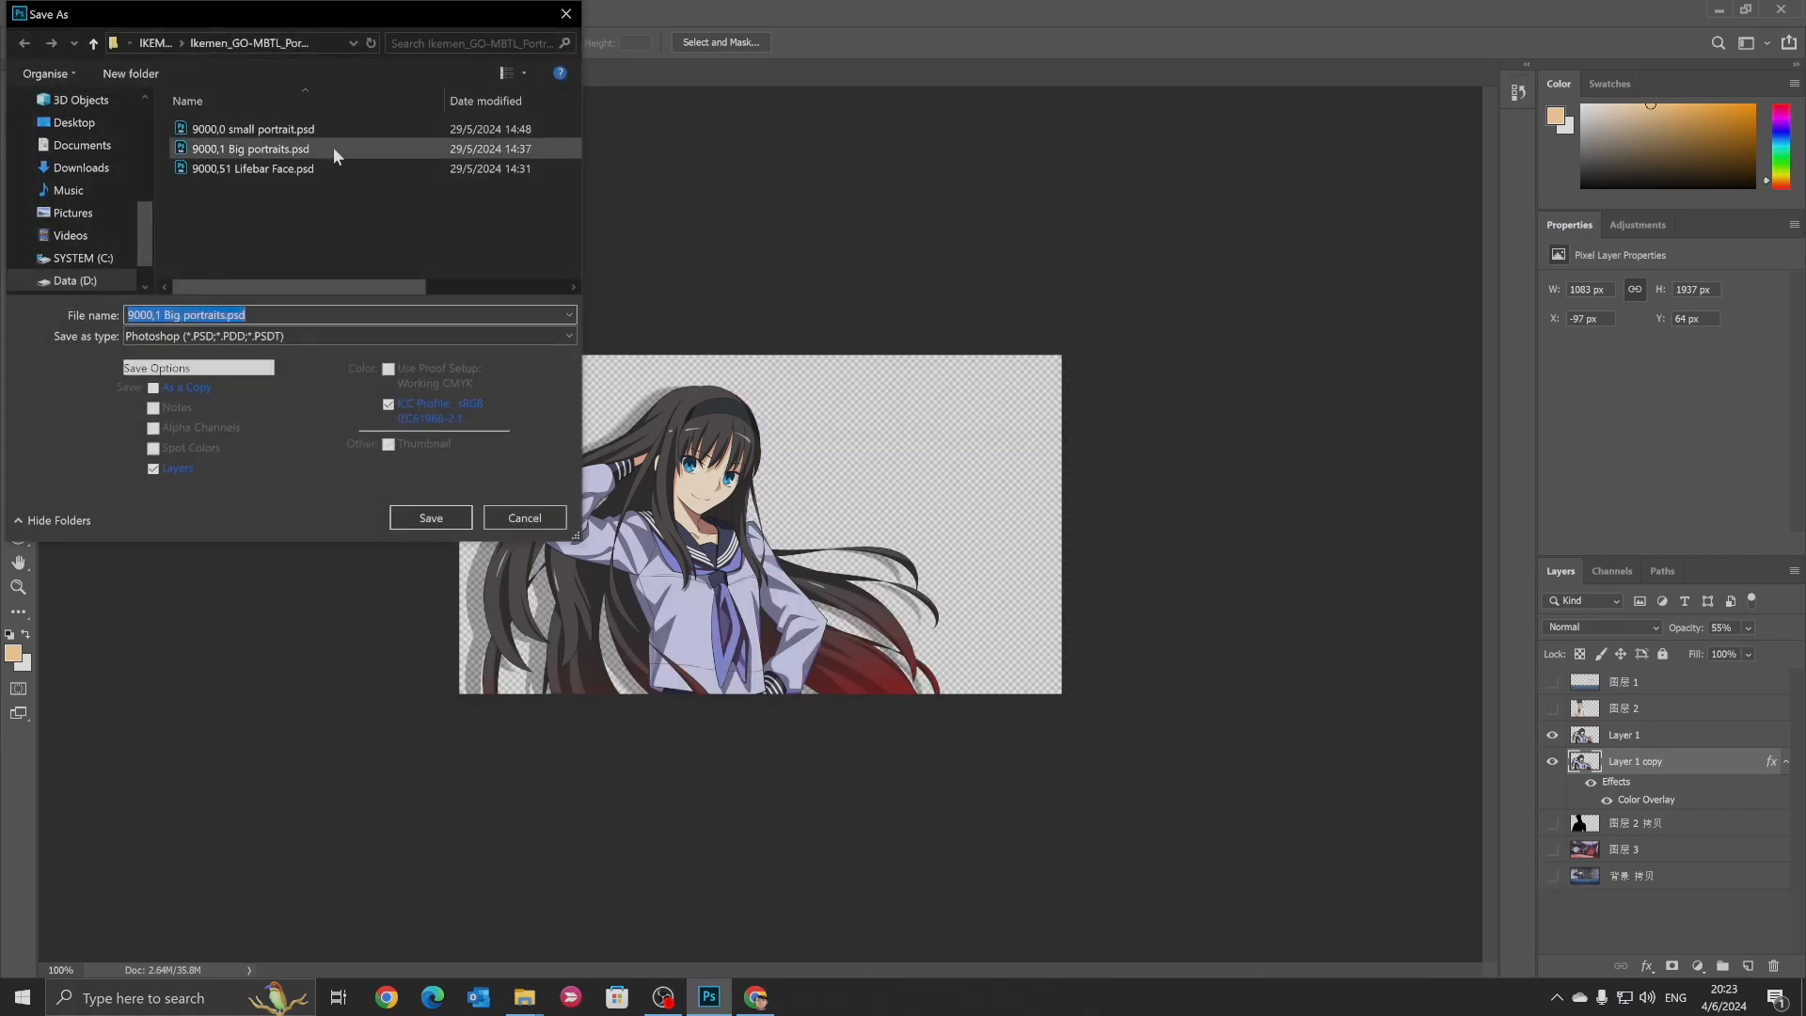
left_click(274, 336)
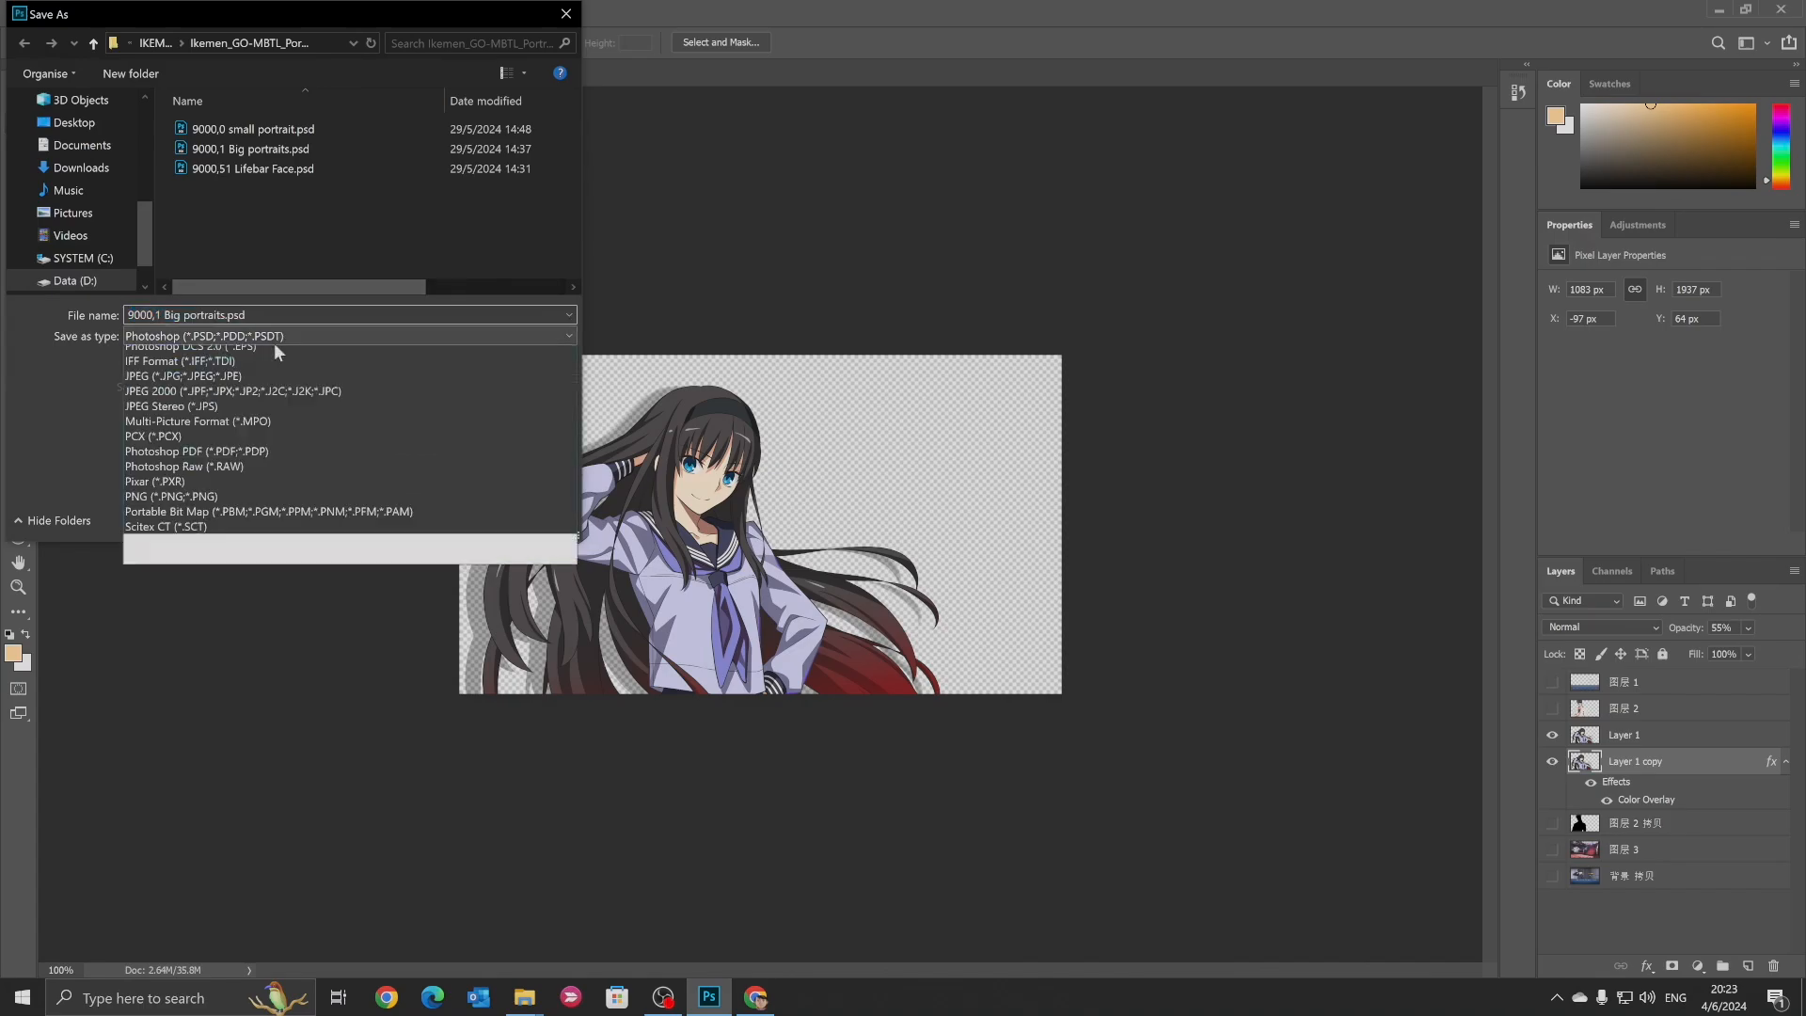
left_click(282, 601)
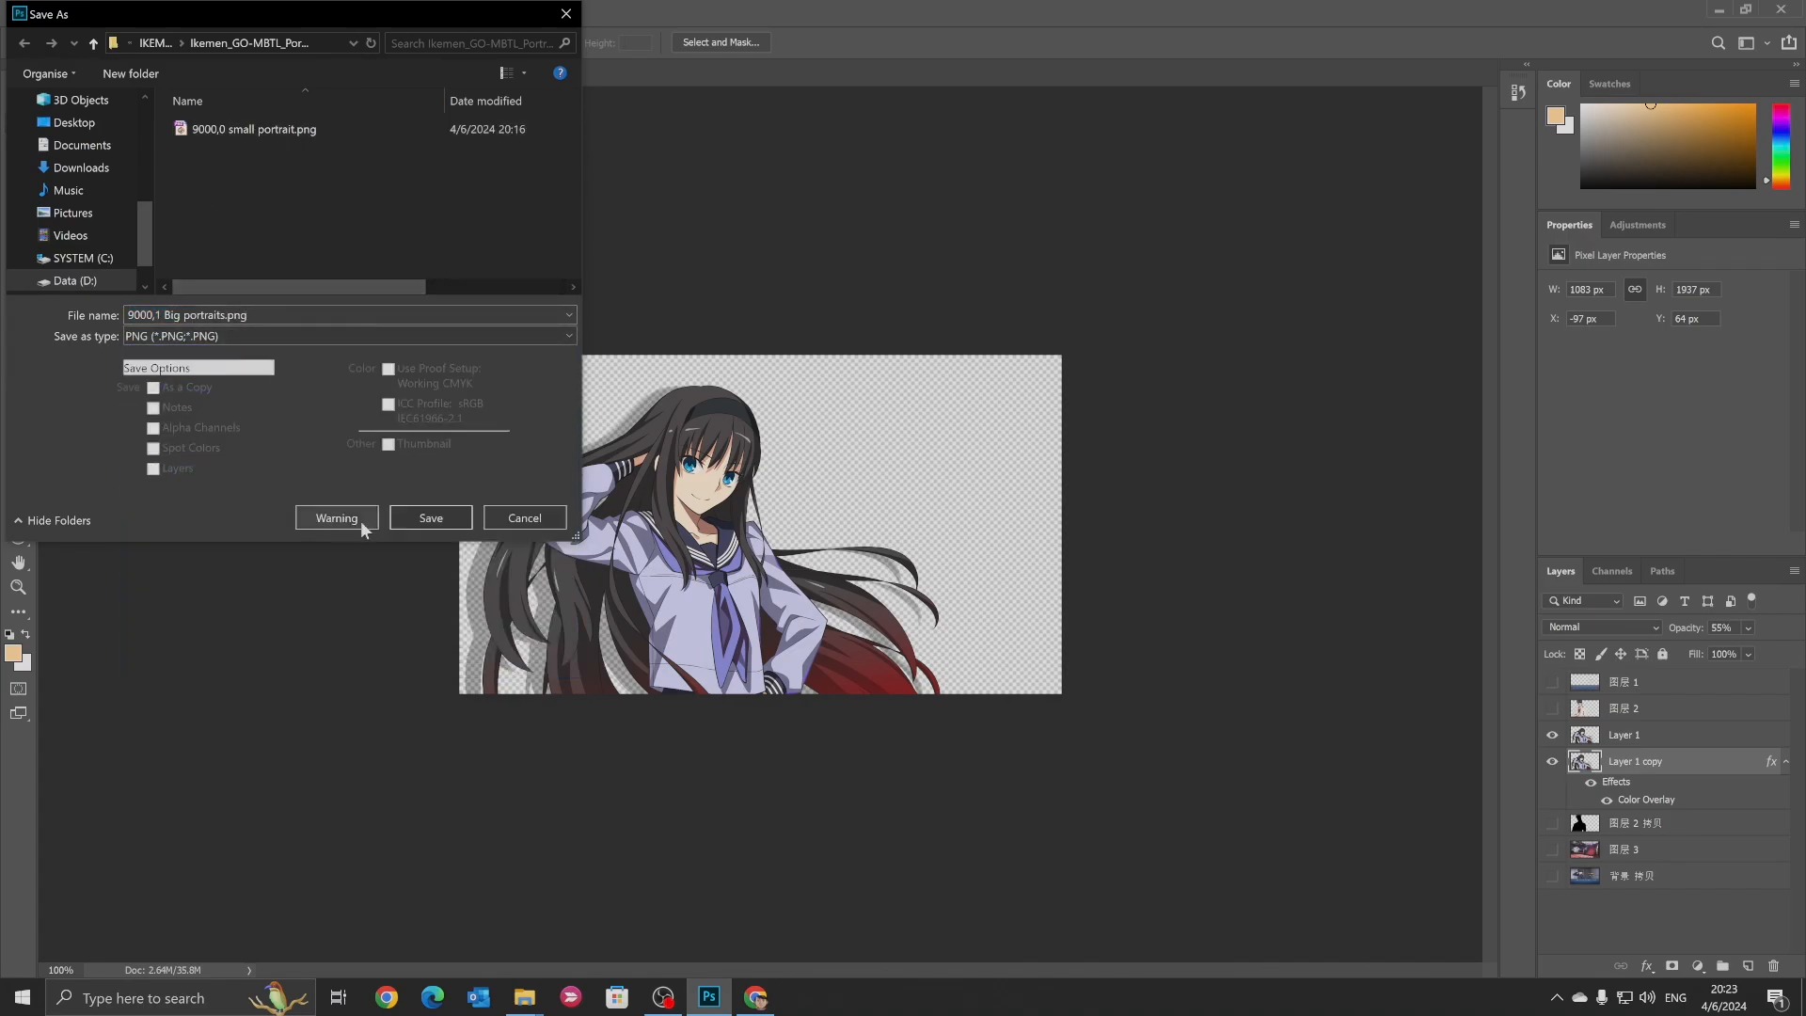
left_click(430, 518)
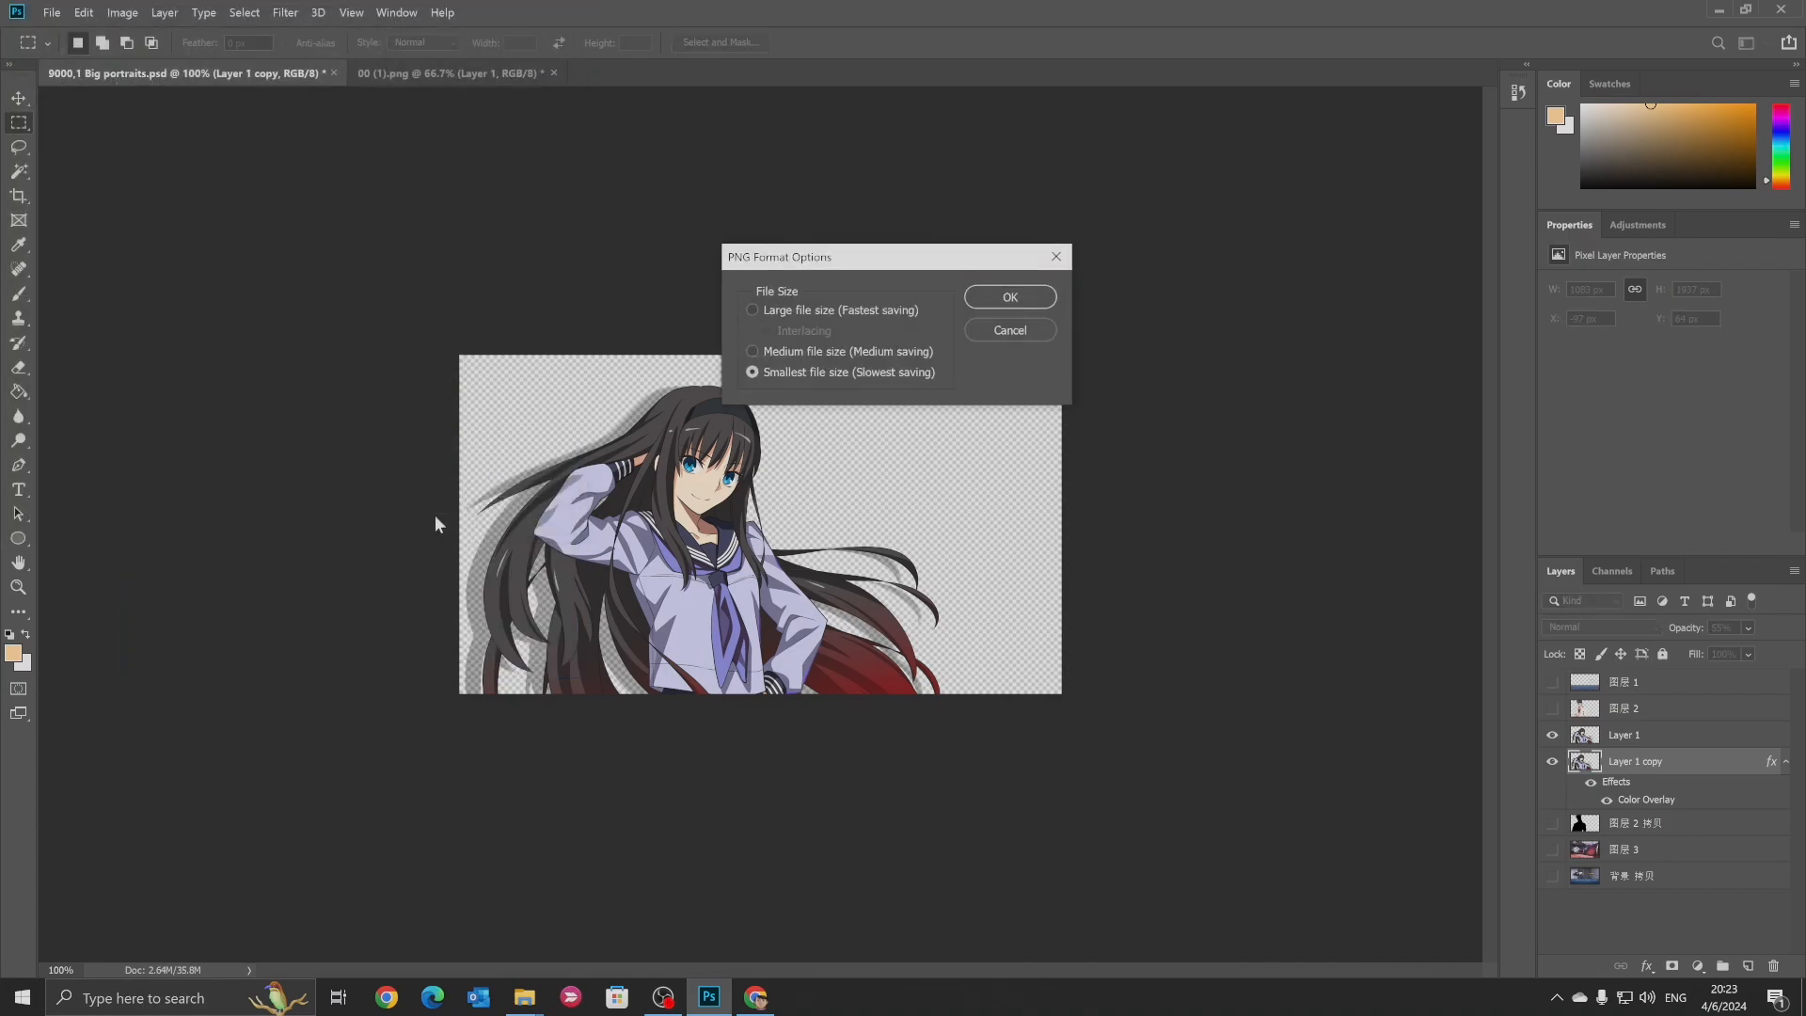
left_click(1011, 297)
Open the template 9000,51 Lifebar Face.psd from the portrait templates folder in Photoshop
mouse_move(524, 995)
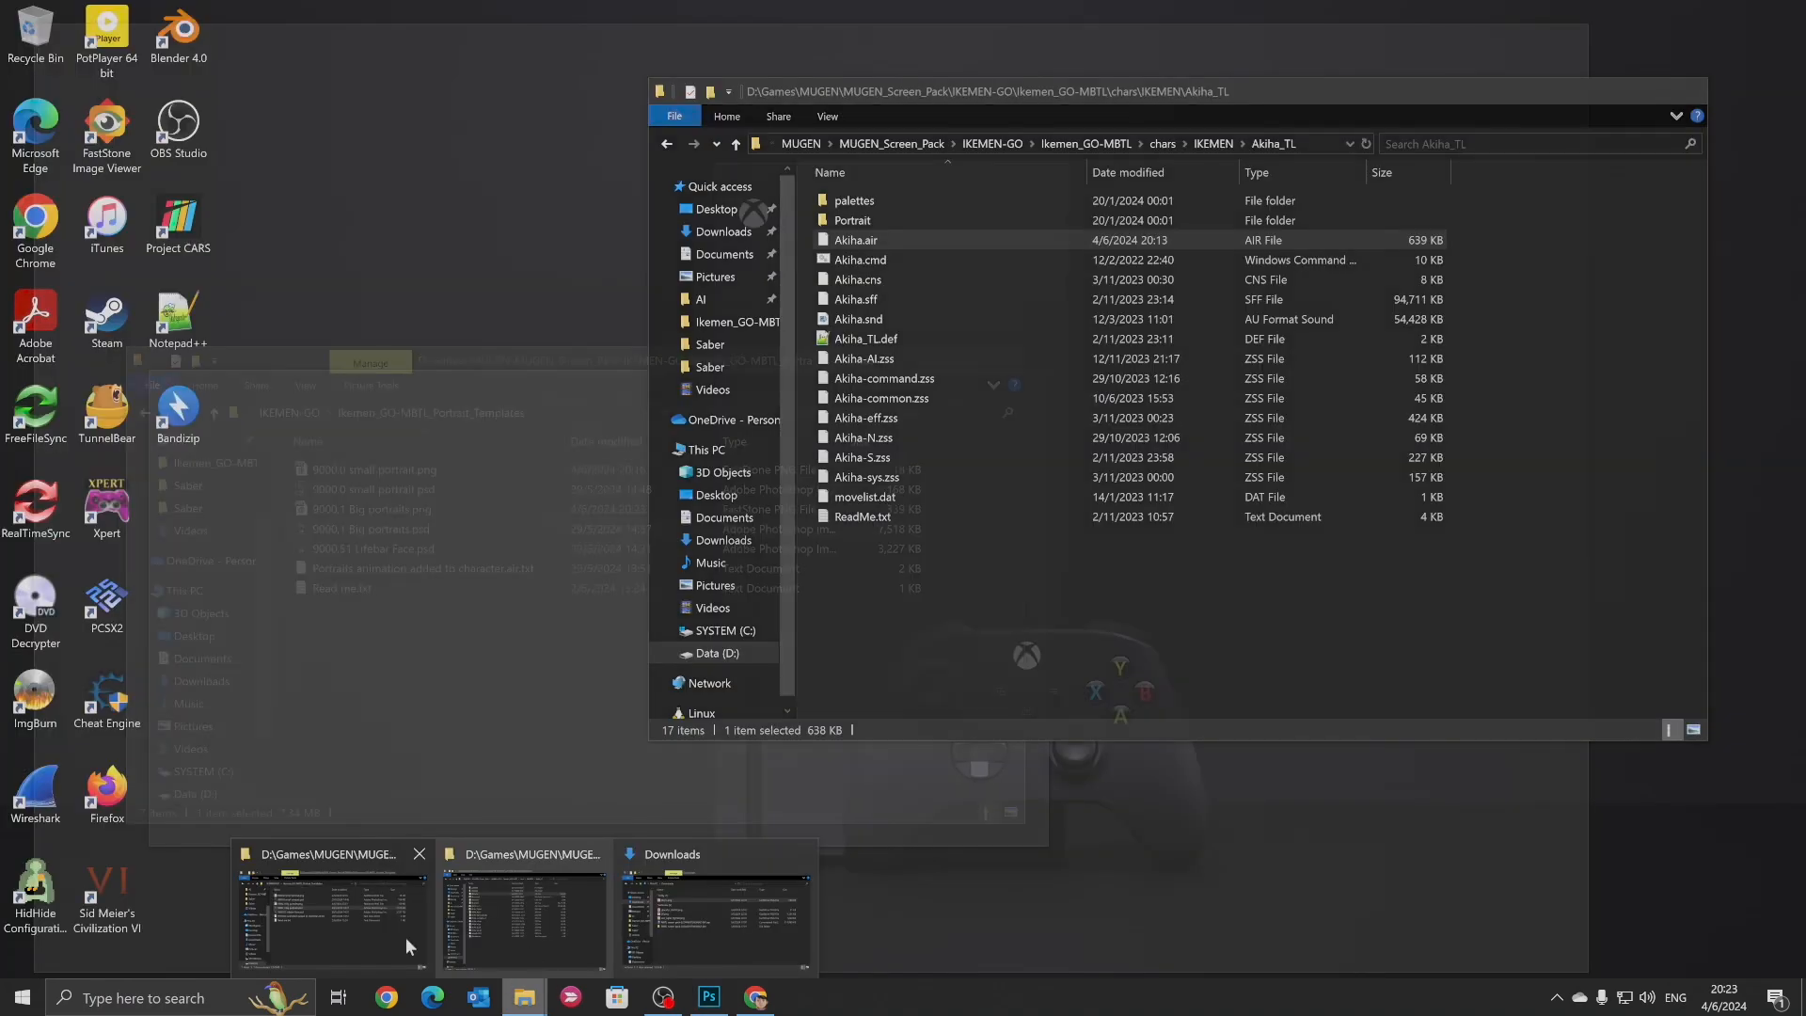
left_click(382, 935)
left_click_drag(393, 551, 390, 217)
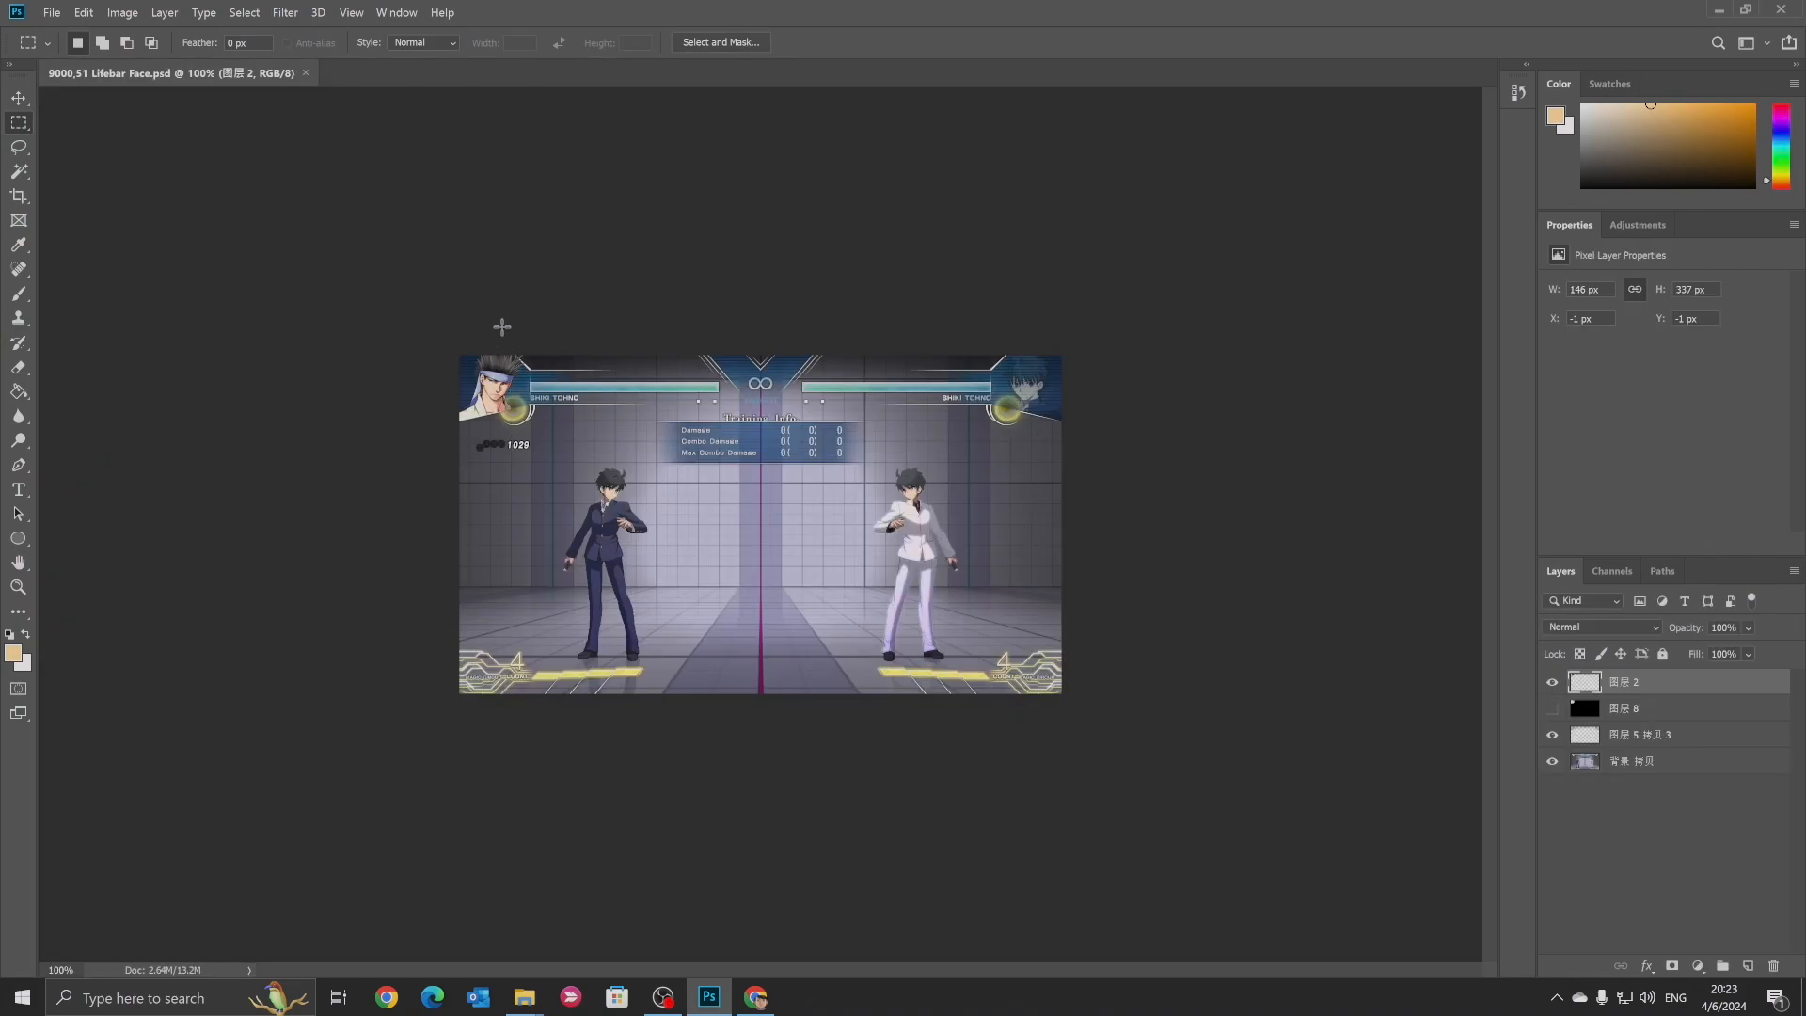
left_click(52, 13)
left_click(52, 13)
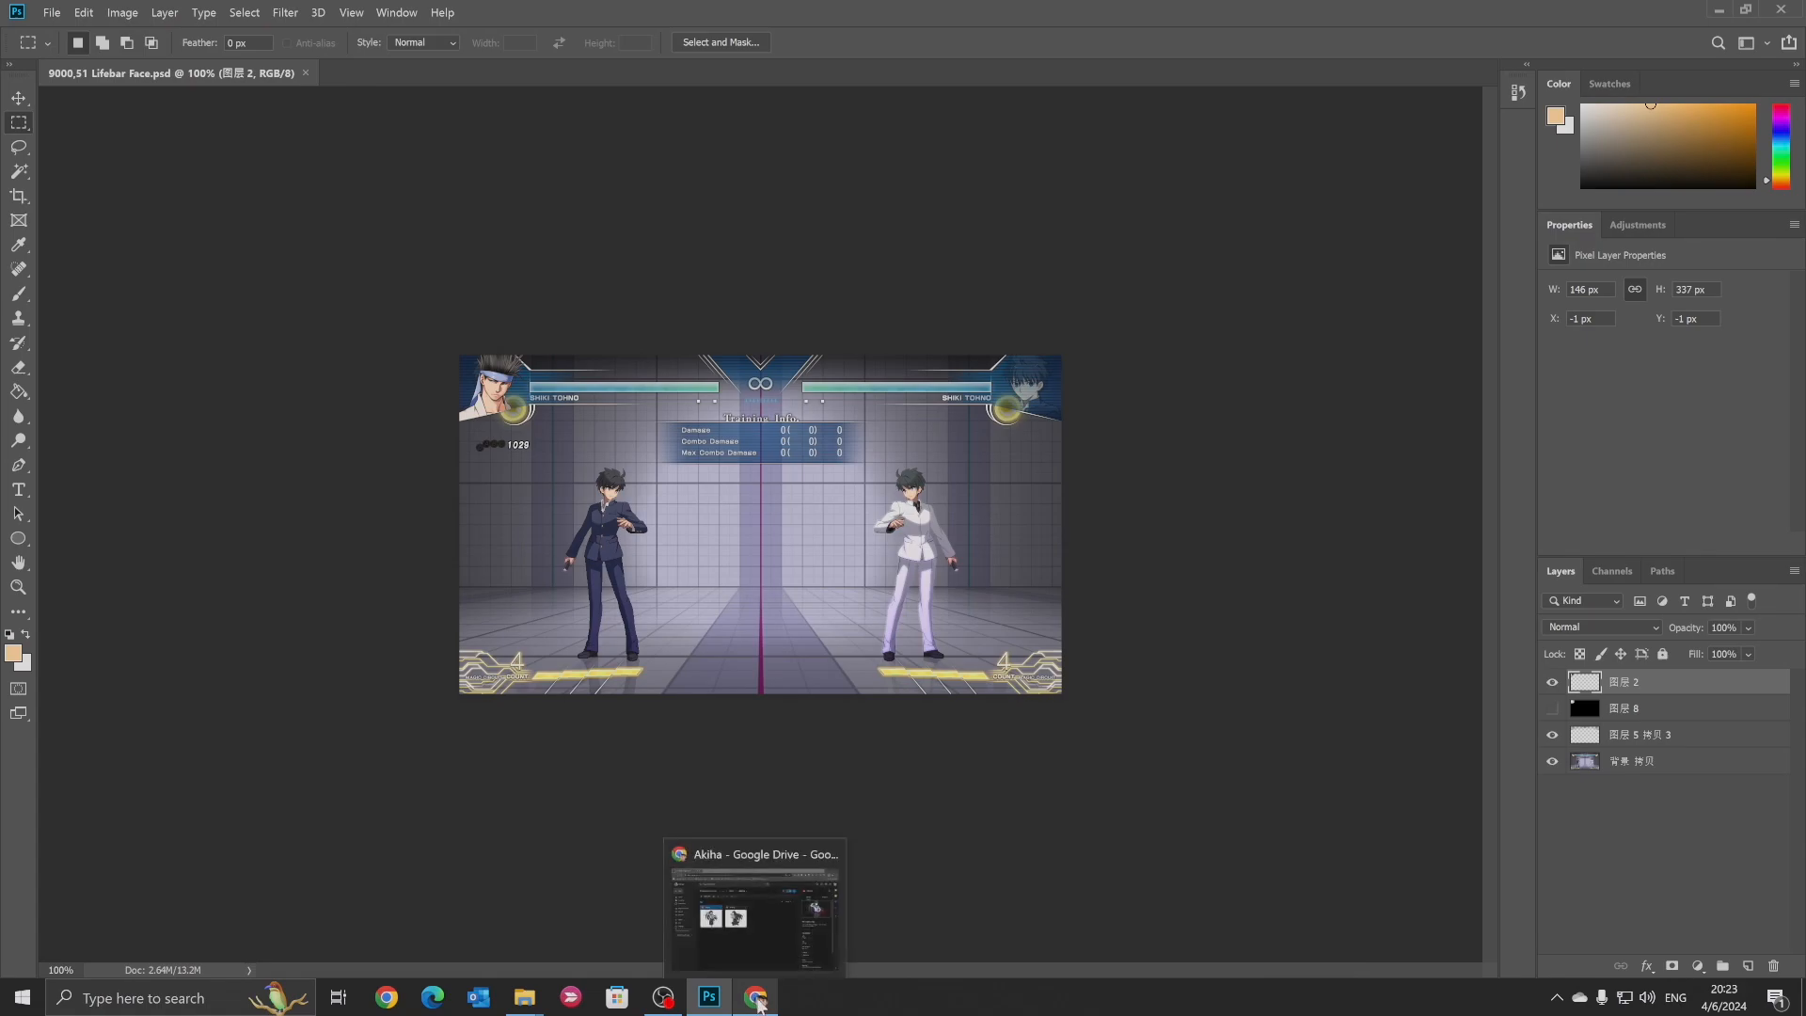
Download gface1p_chr002.png from Google Drive's Battle UI Face folder and open it in Photoshop with the working sRGB profile assigned
left_click(760, 1005)
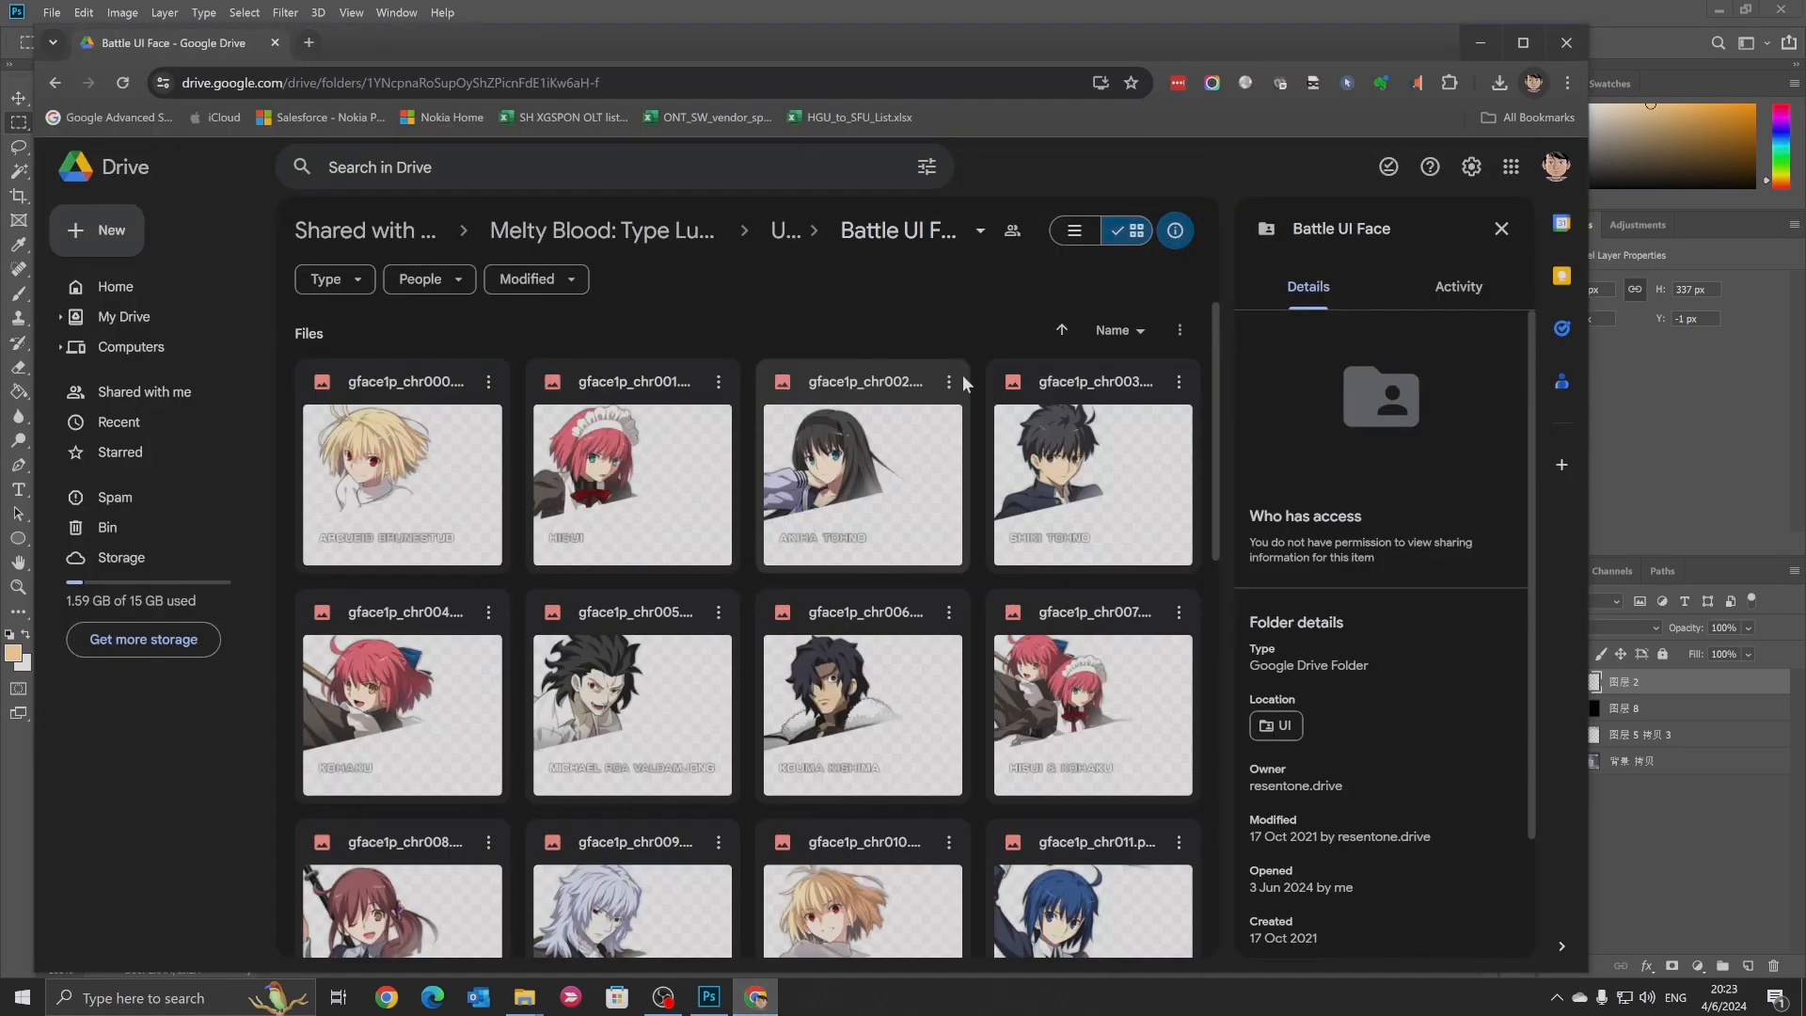
left_click(950, 383)
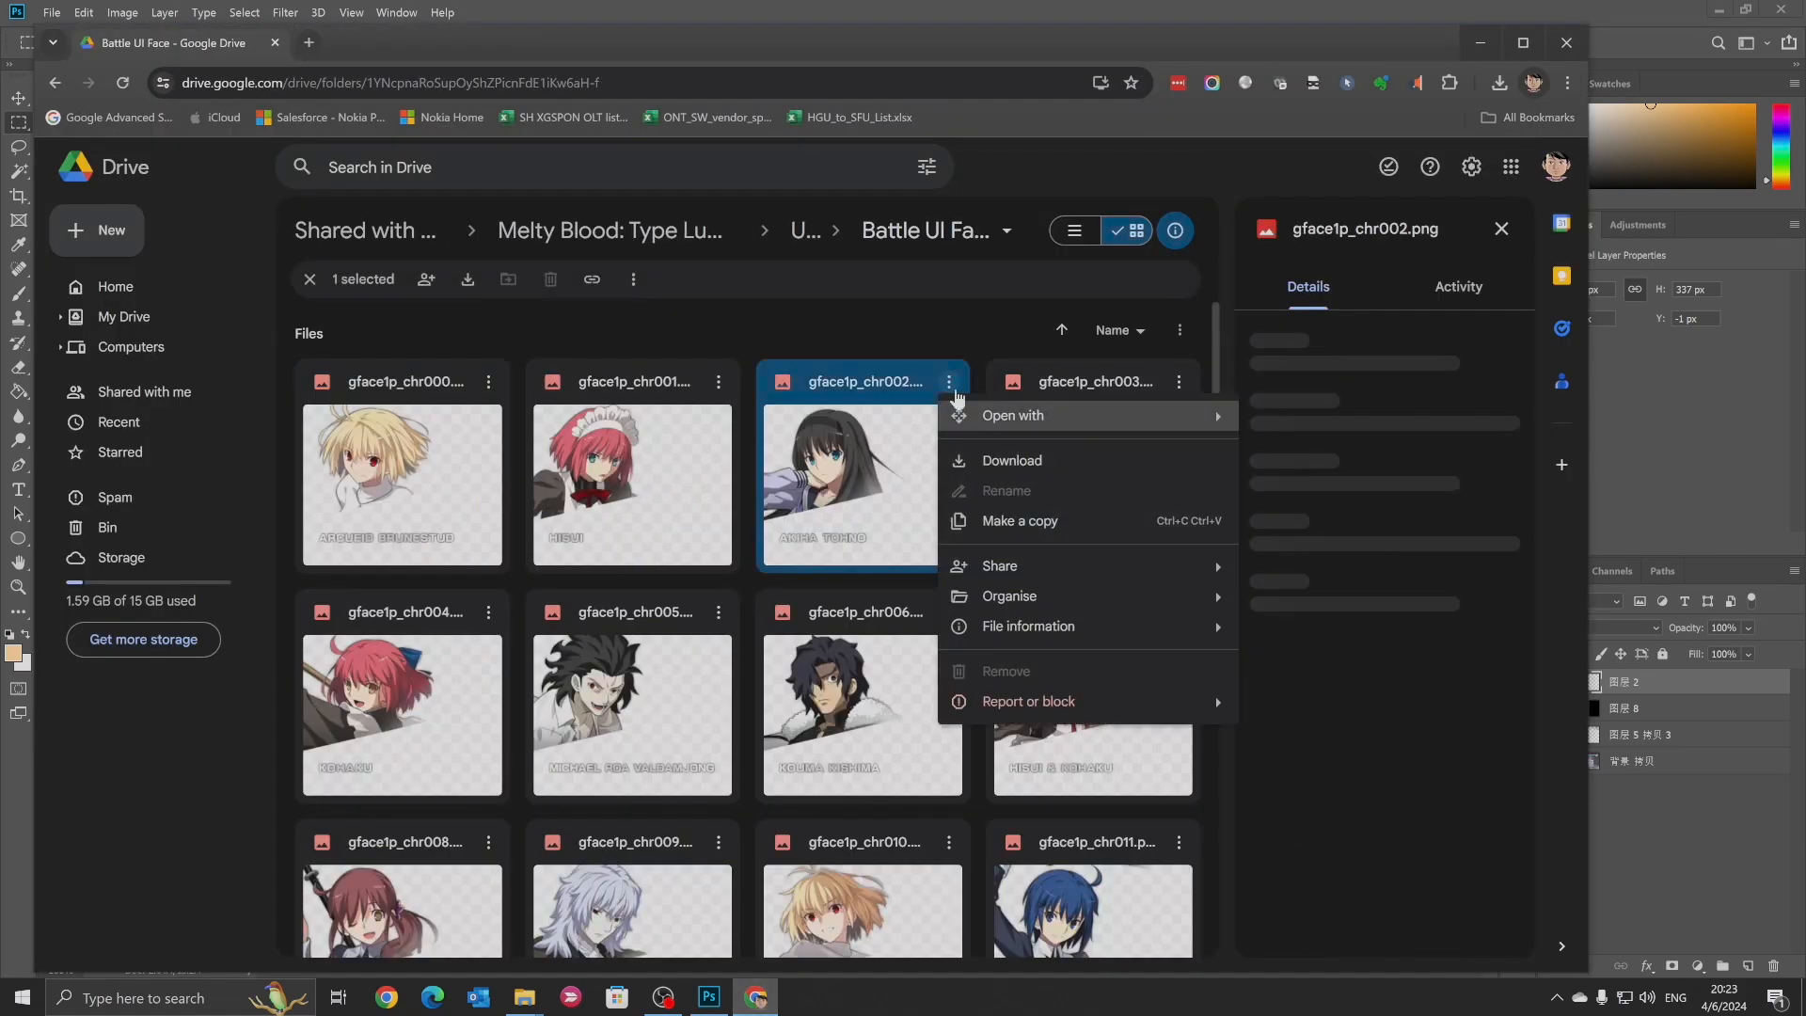
left_click(1012, 461)
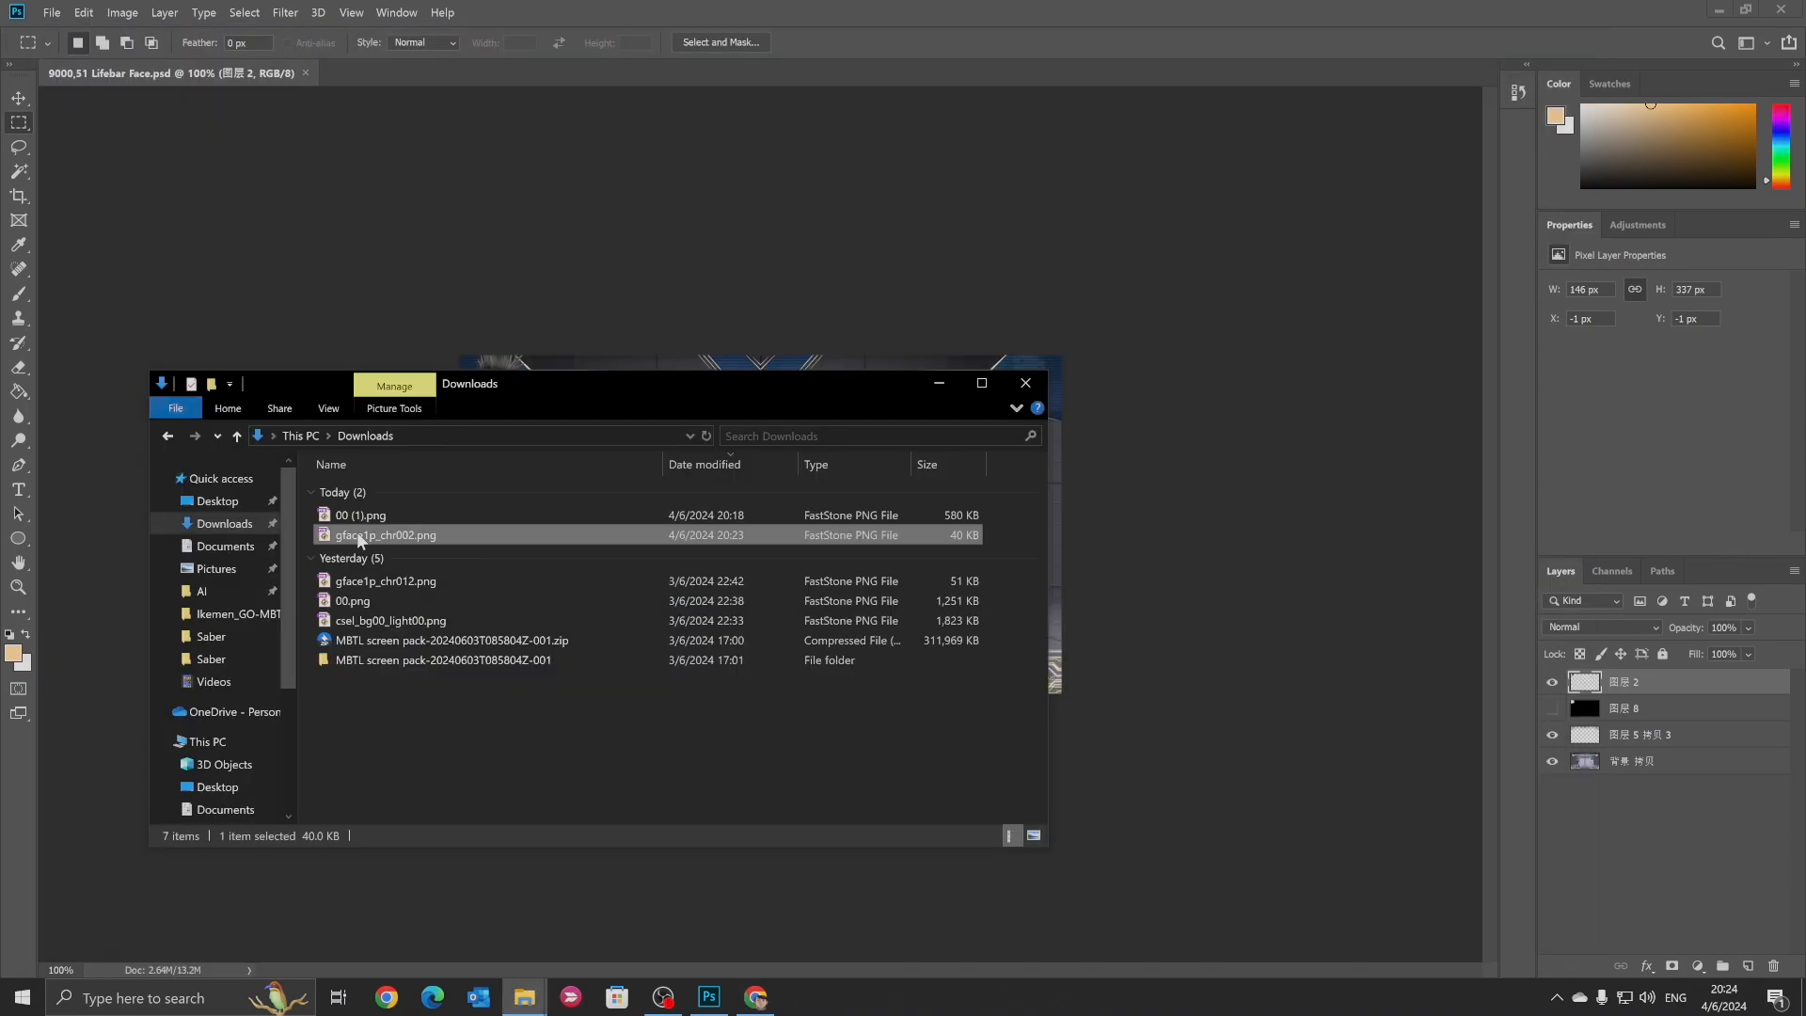
left_click_drag(386, 534, 414, 81)
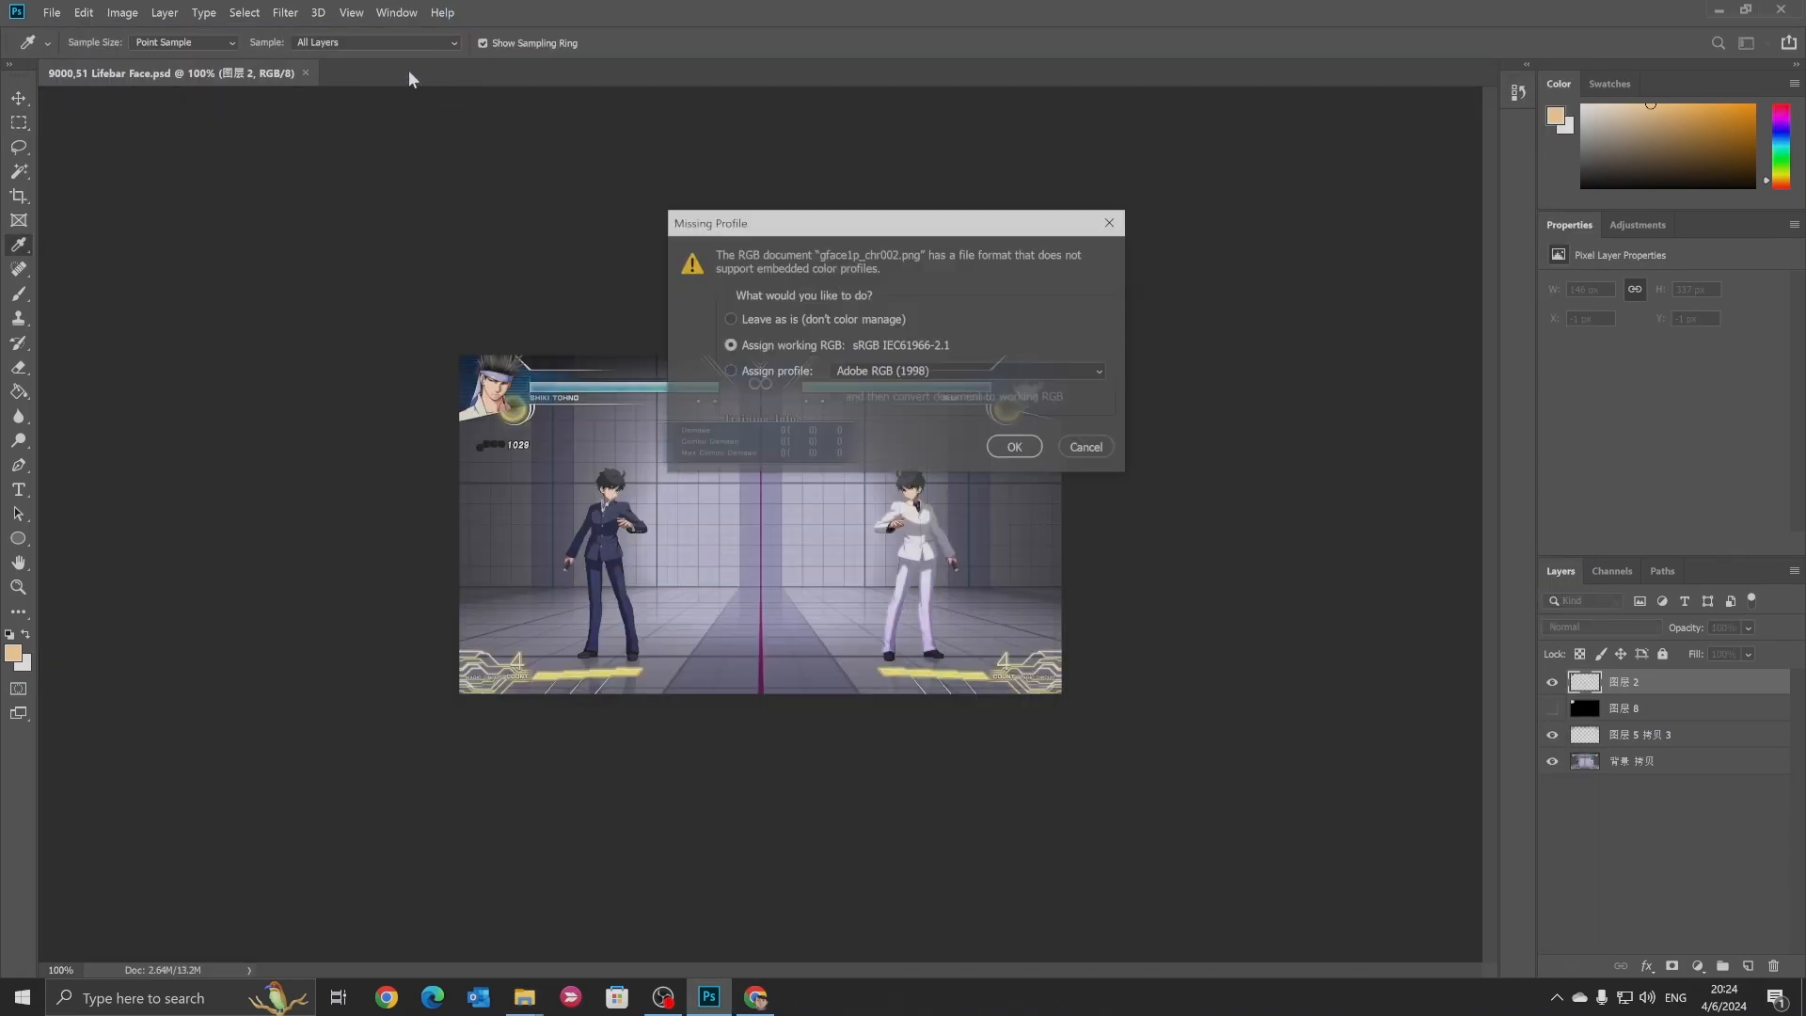
left_click(1016, 450)
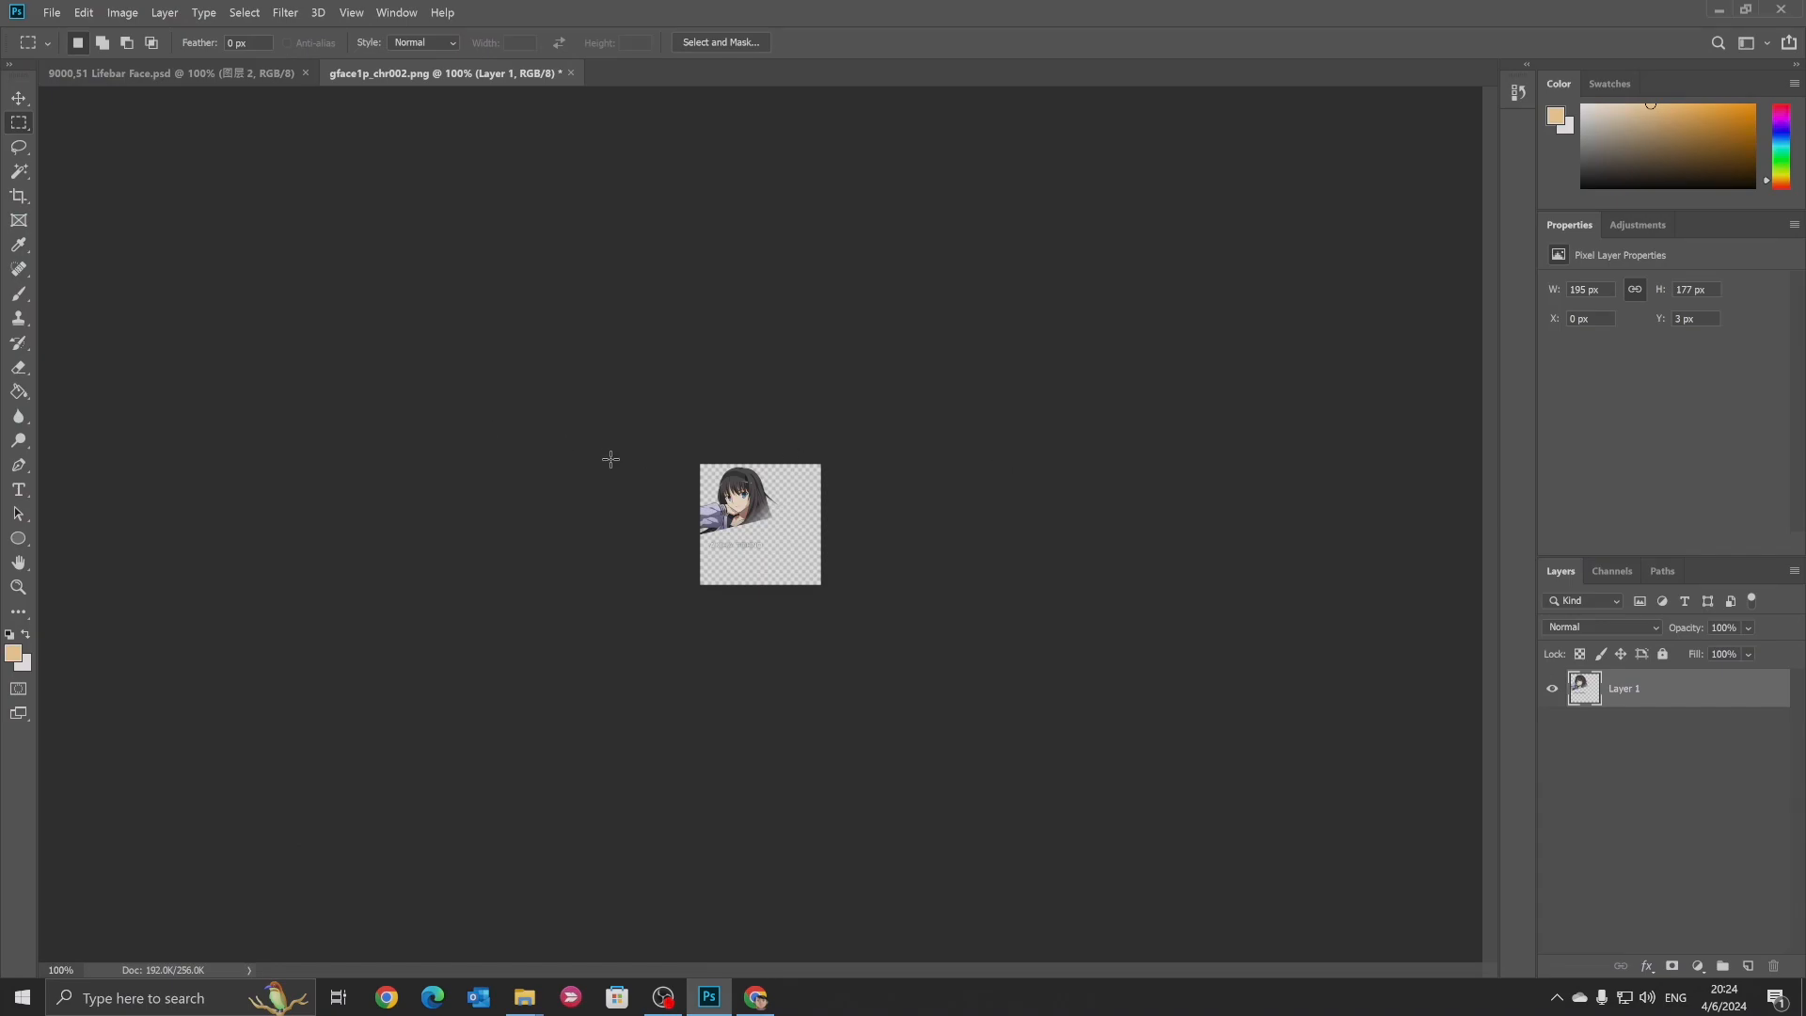
Copy Akiha's face without the name text into 9000,51 Lifebar Face.psd, hiding the sample portrait layer 图层 2
left_click_drag(696, 456, 791, 535)
left_click(170, 73)
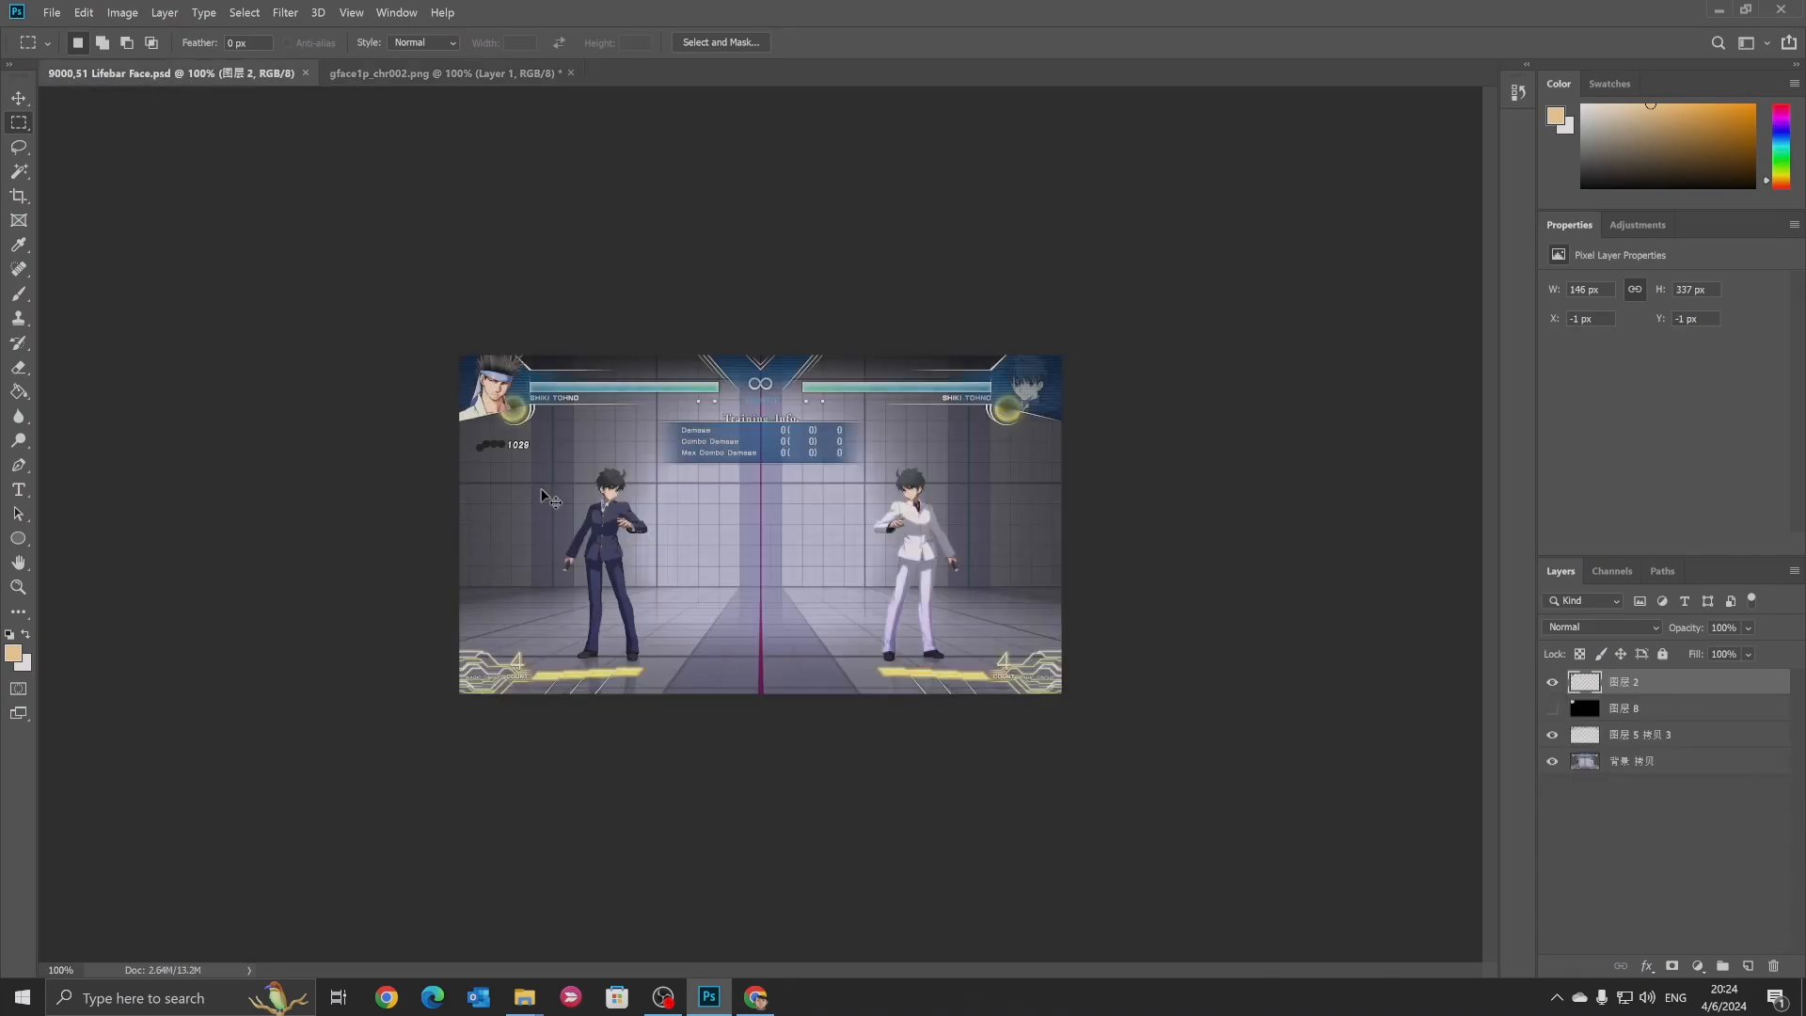
scroll(540, 491, "up", 6)
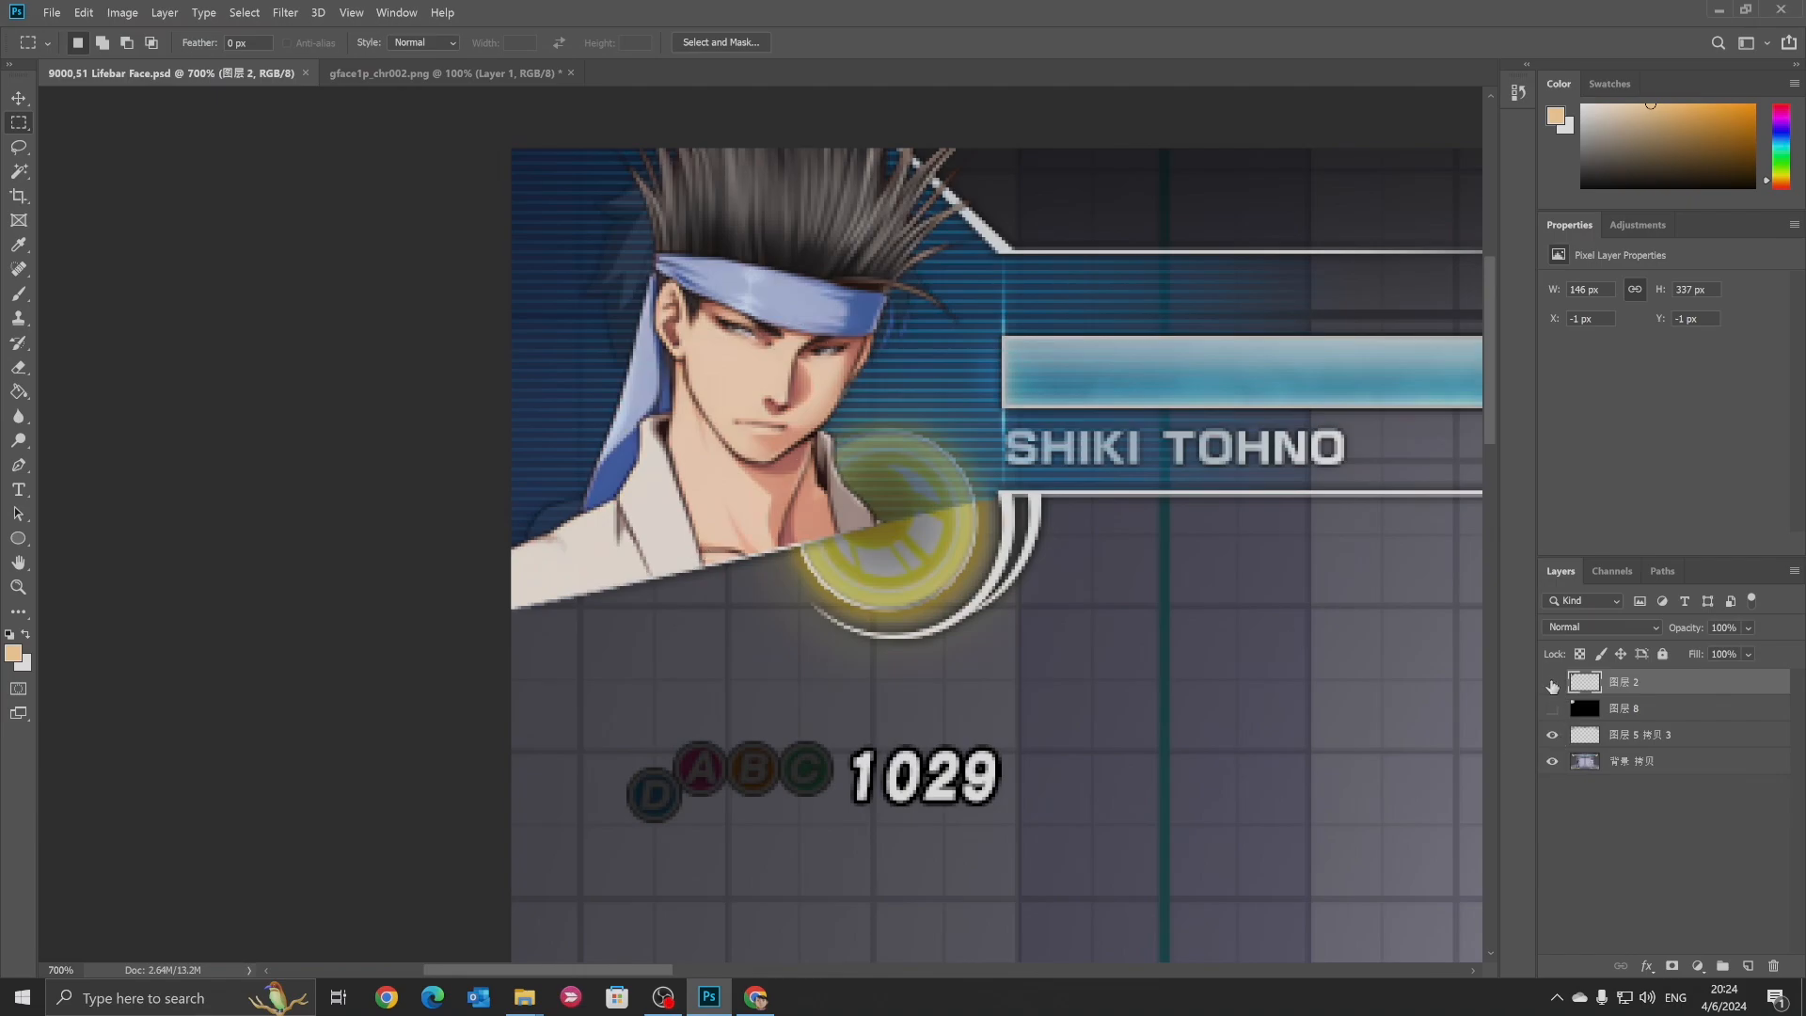
left_click(1552, 683)
left_click(1552, 684)
left_click(1552, 684)
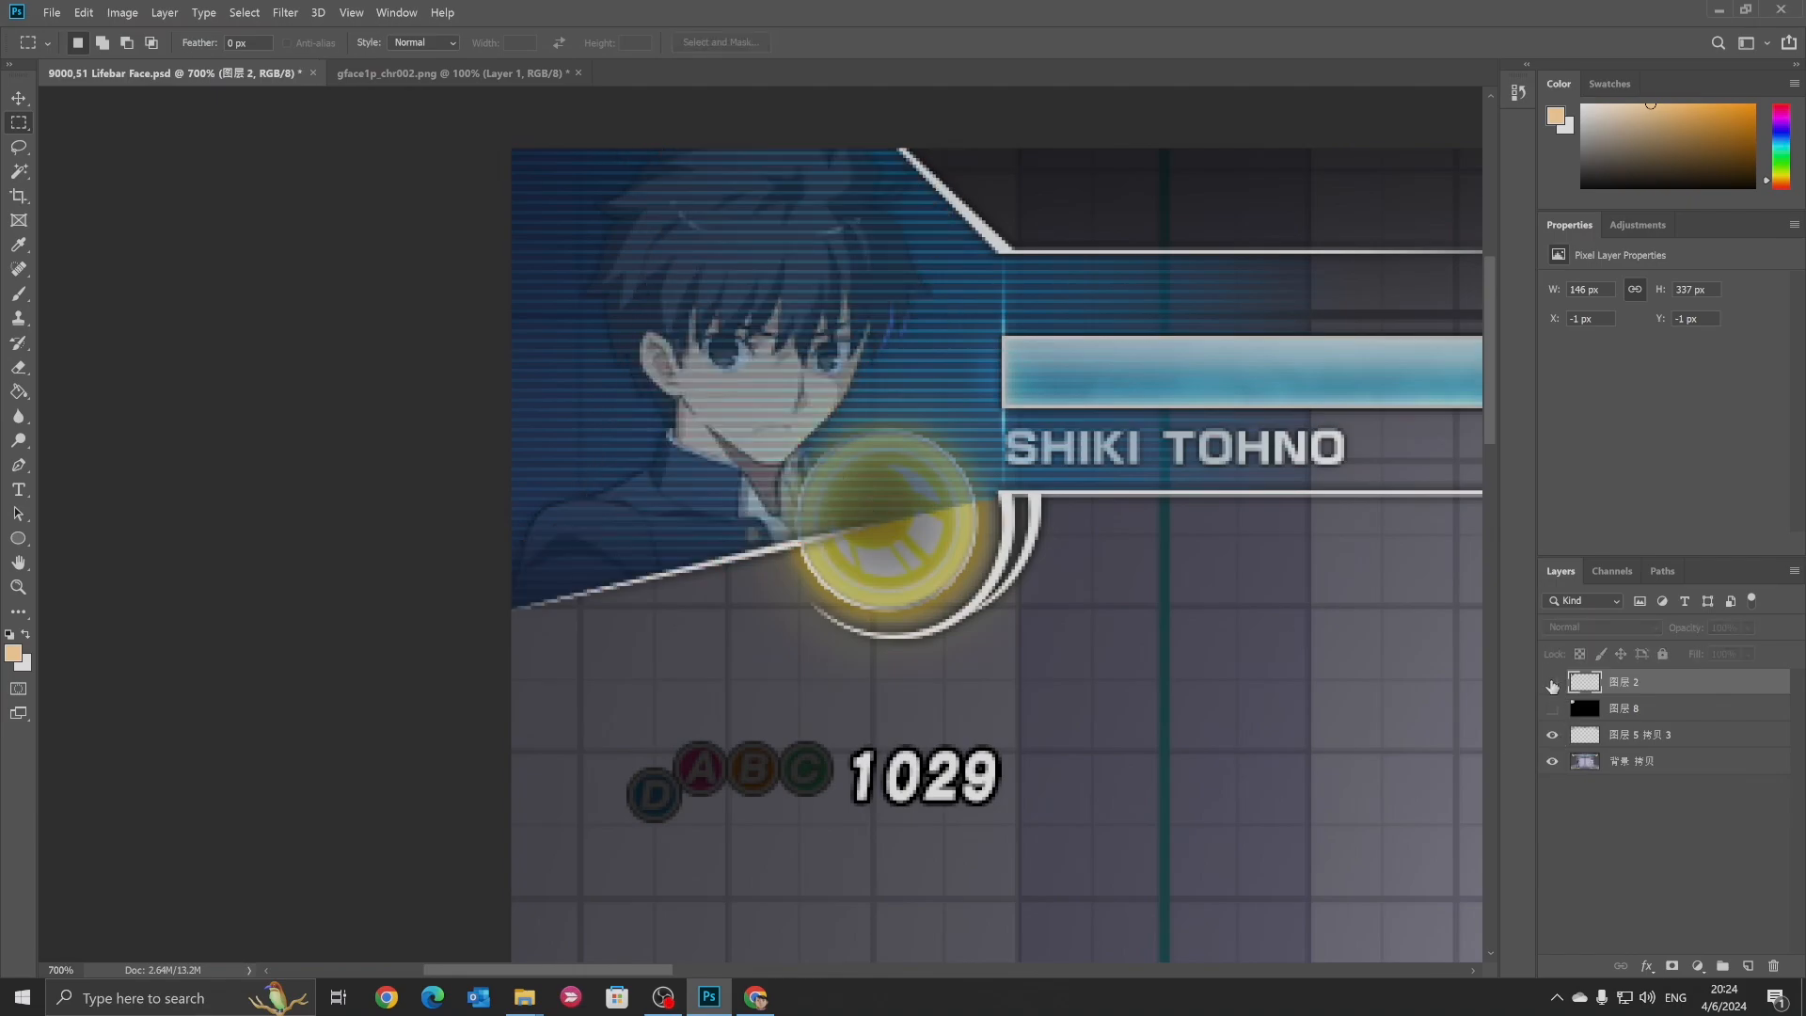
key("ctrl+v")
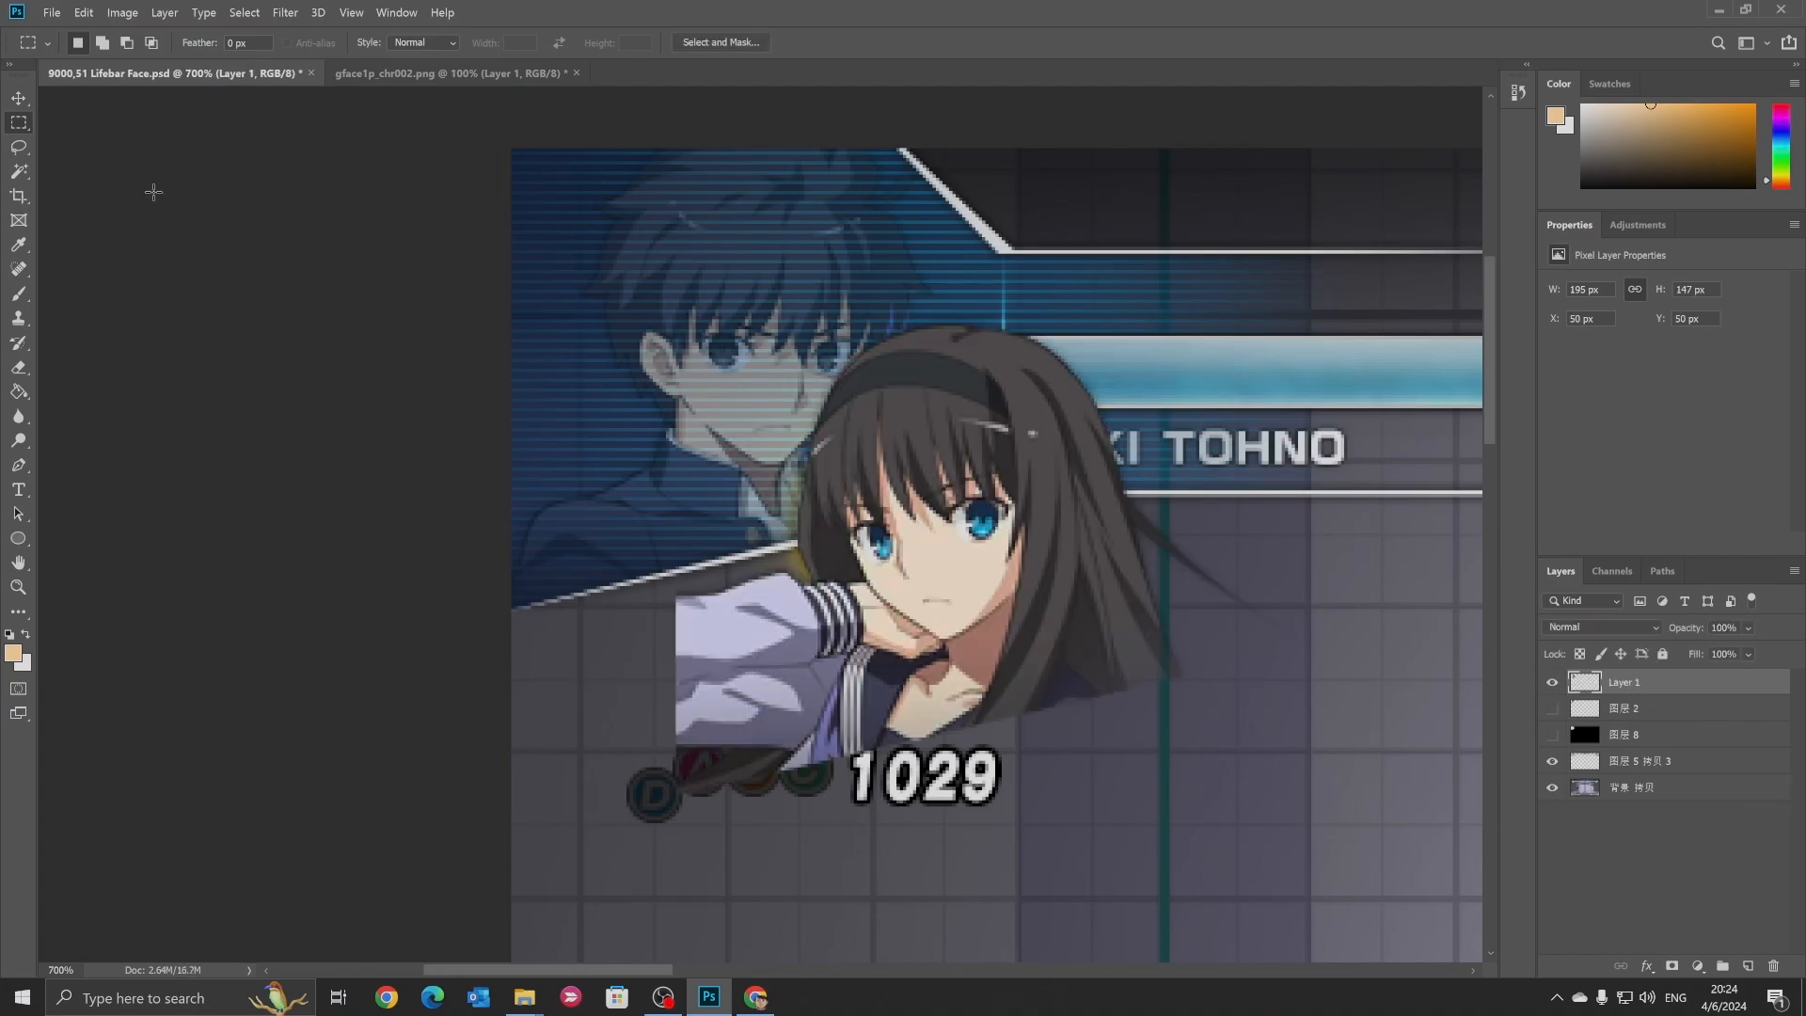
Move the pasted face to X 0 px, Y -7 px in the lifebar's portrait slot and hide layers 图层 5 拷贝 3 and 背景 拷贝
left_click(19, 98)
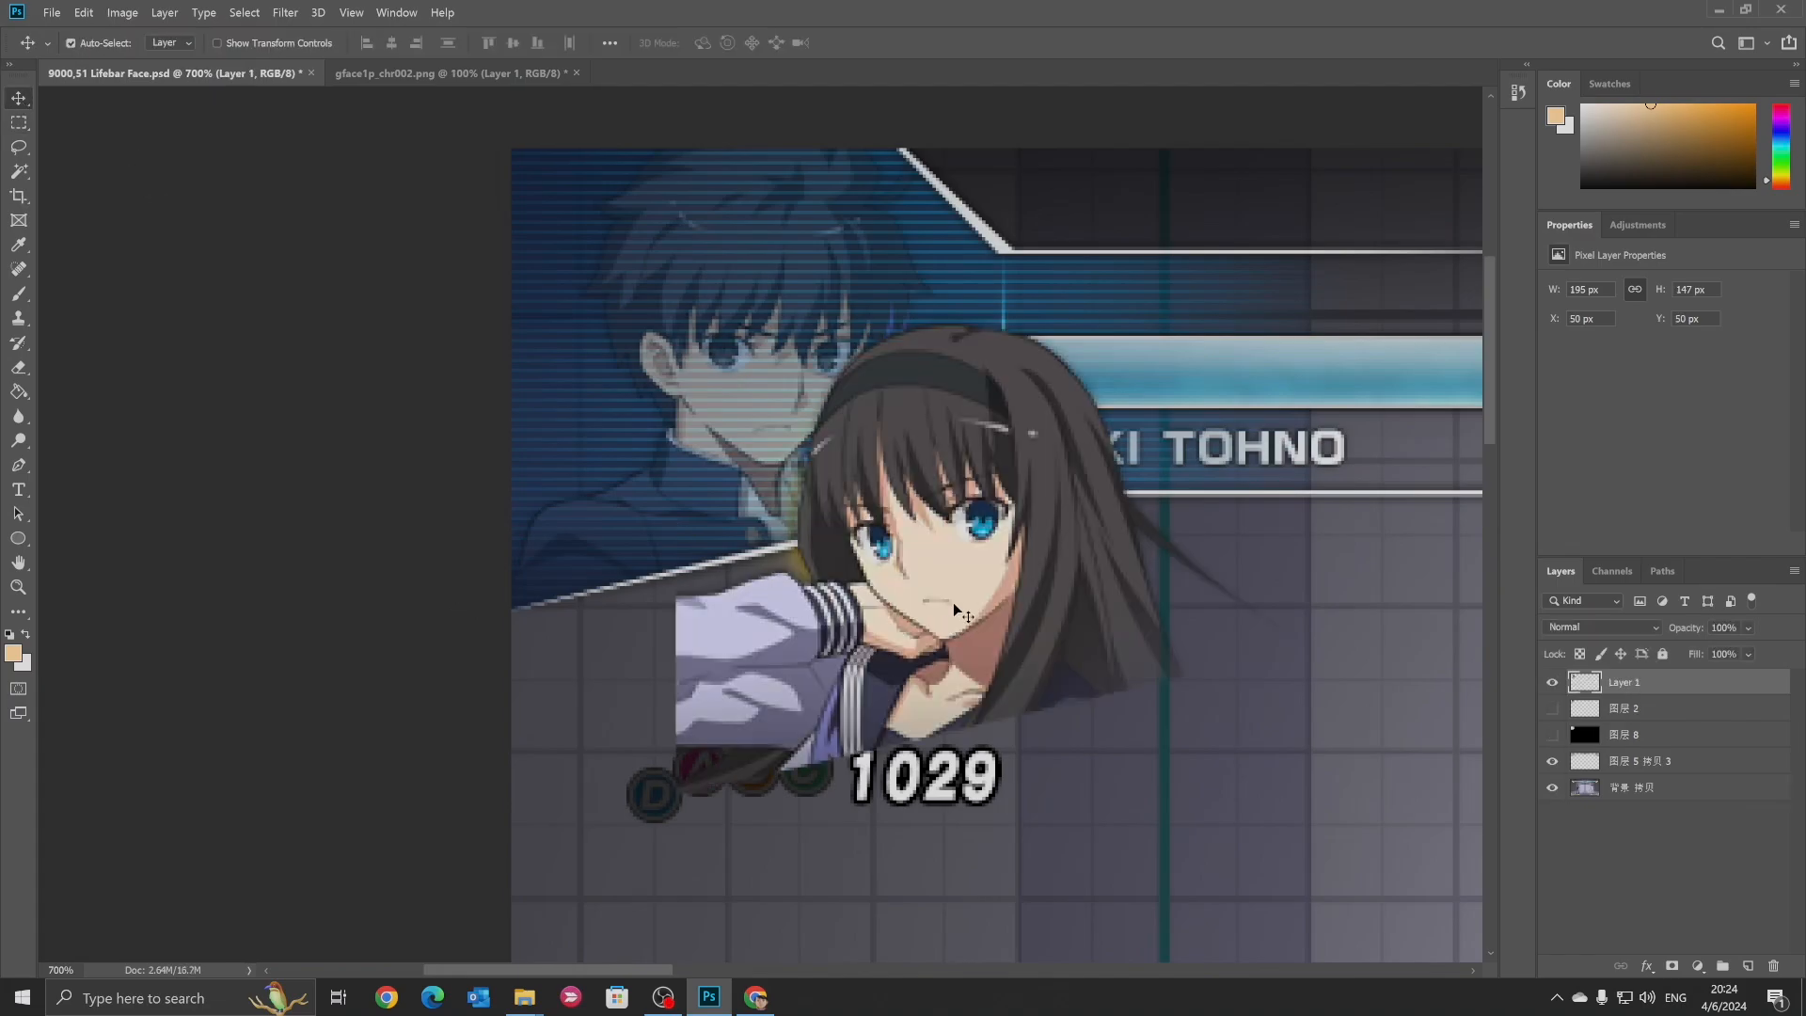
left_click_drag(953, 605, 793, 420)
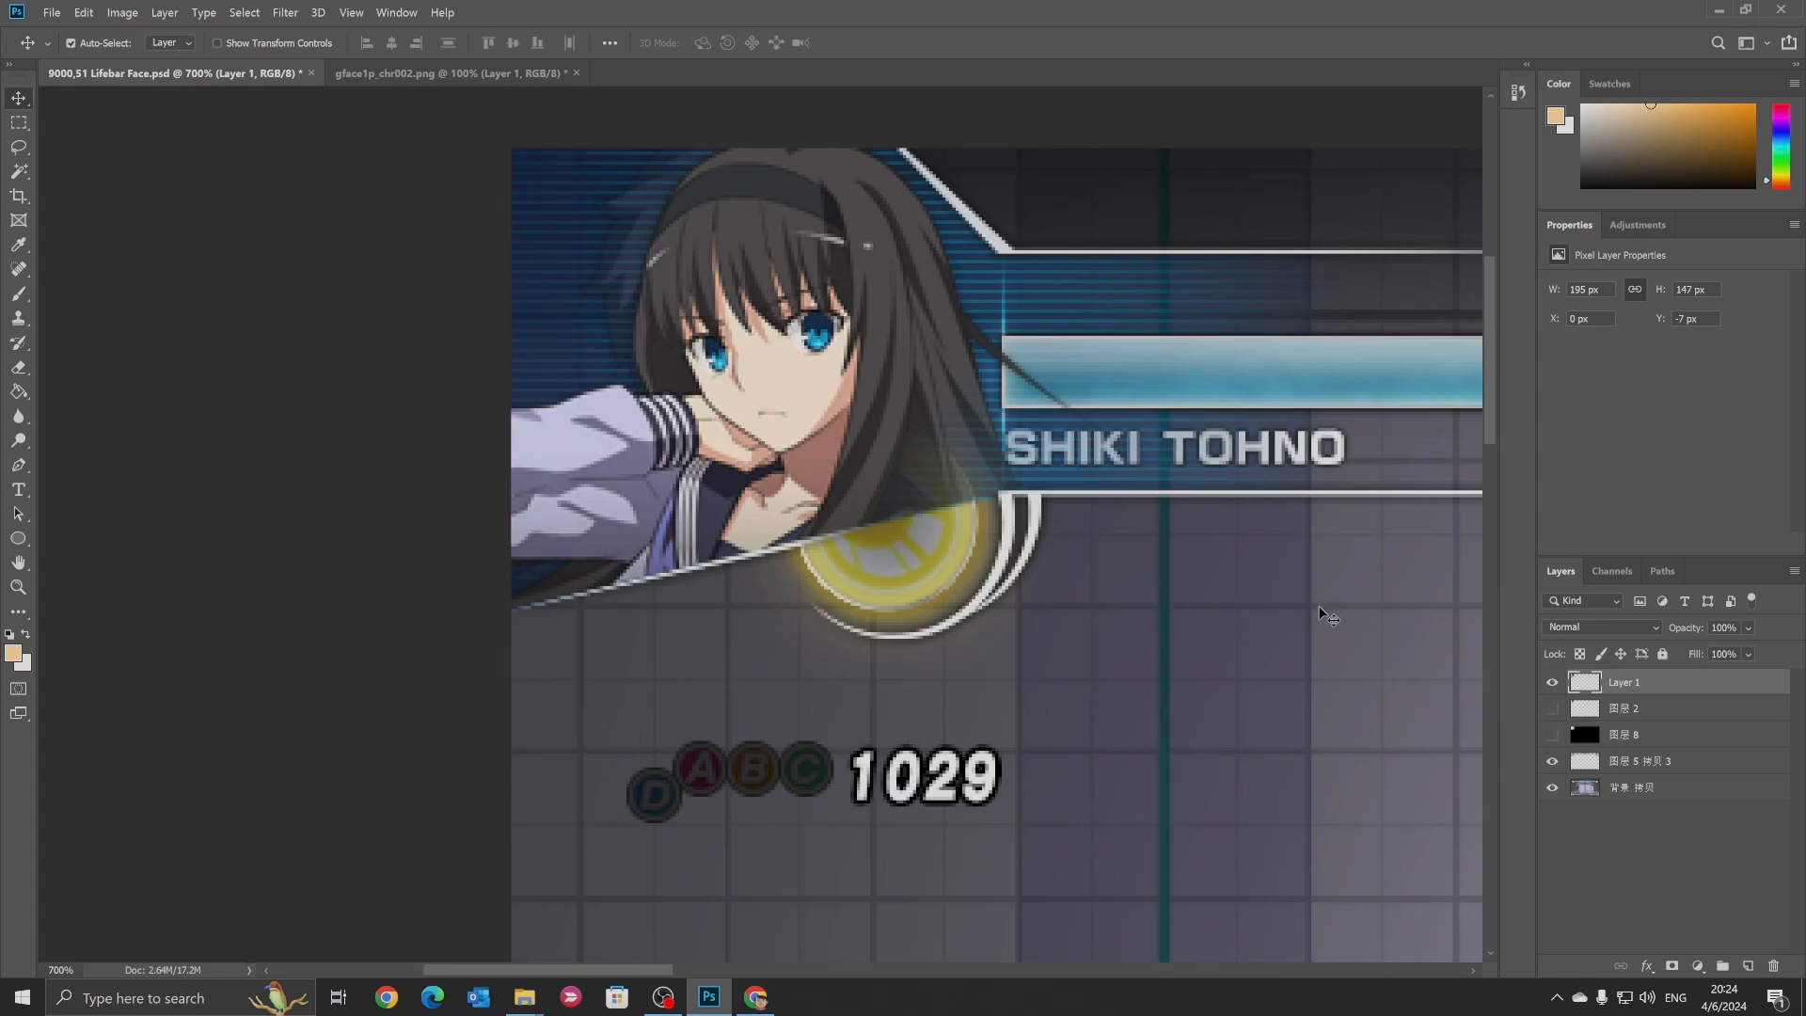
left_click(1552, 761)
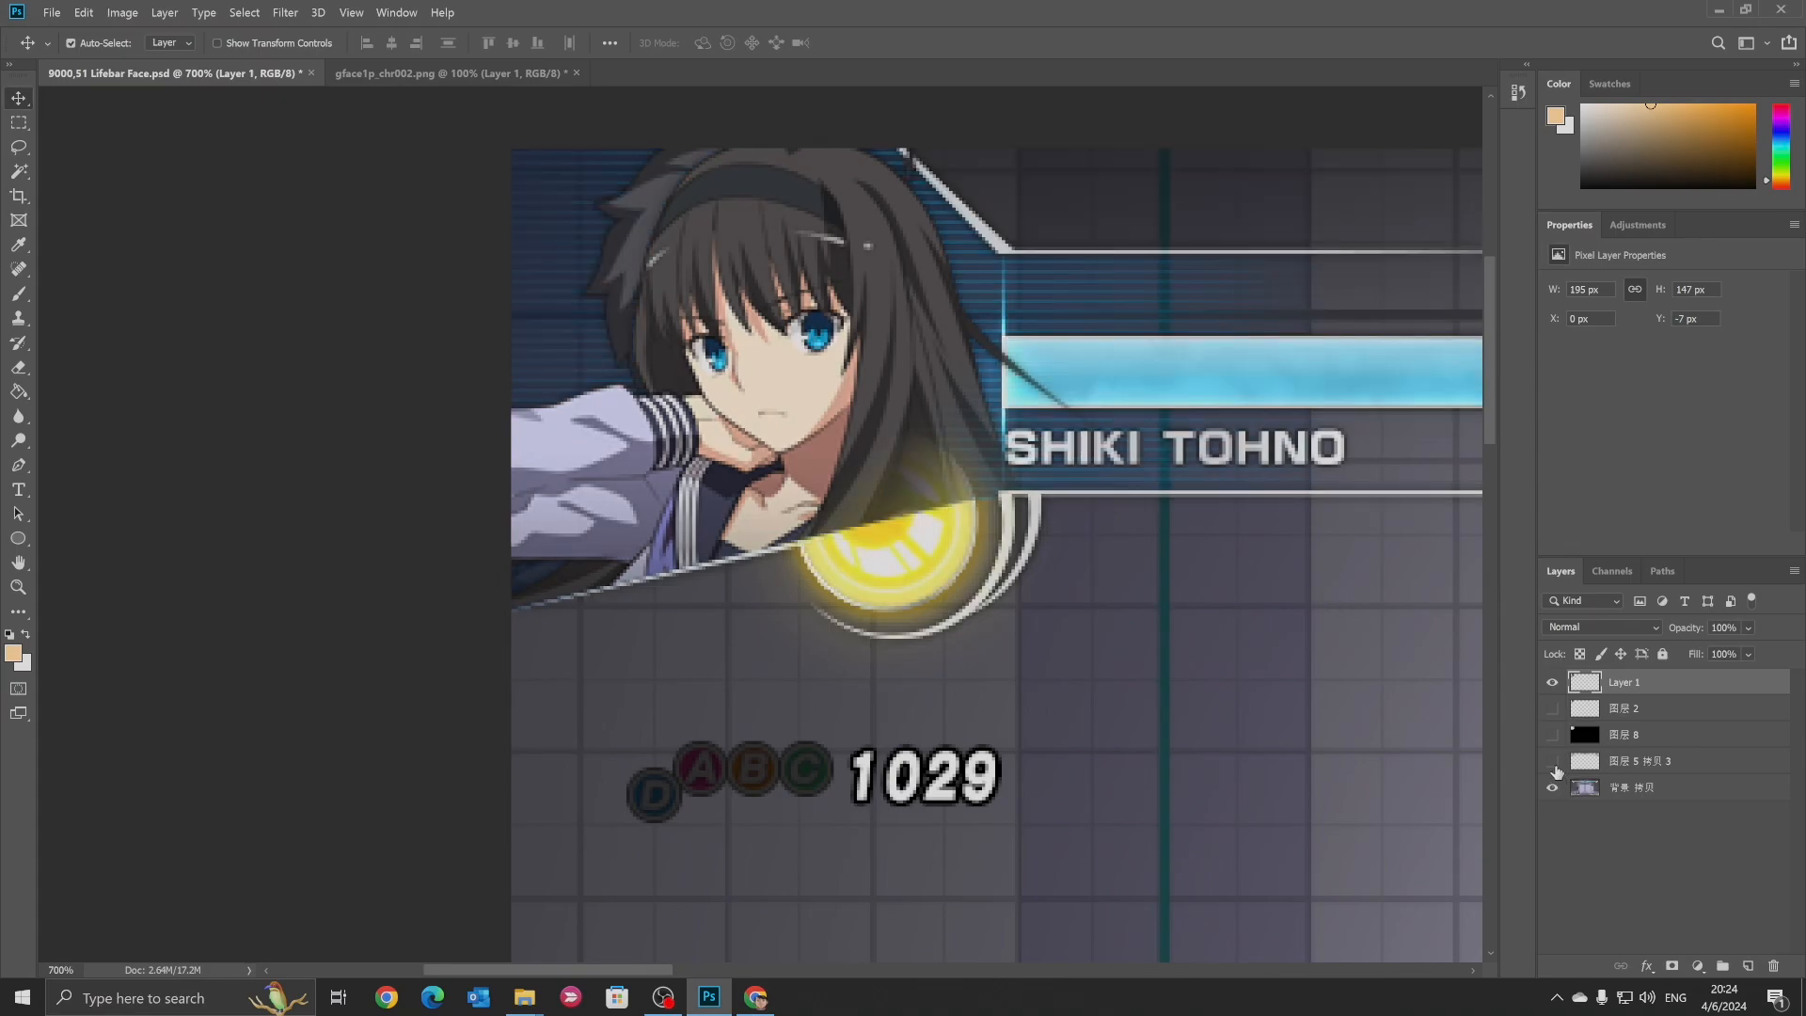
left_click(1553, 788)
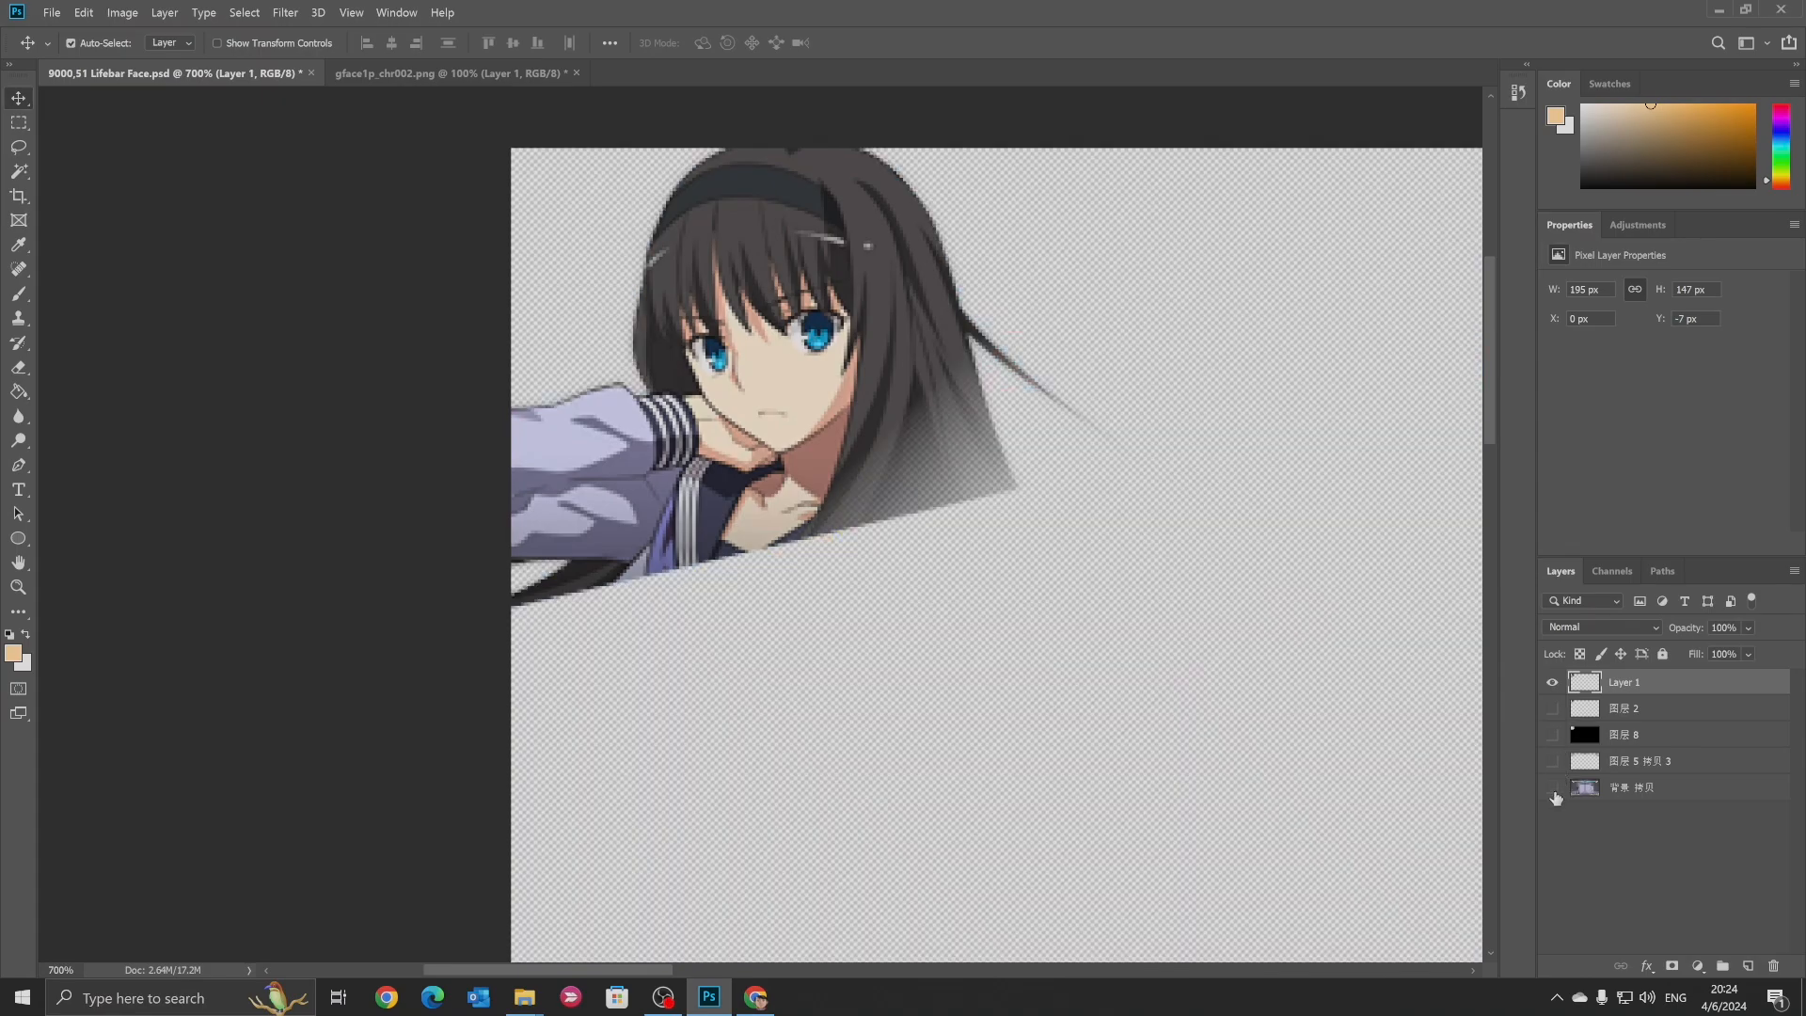
left_click(1554, 685)
left_click(1554, 687)
Crop the canvas to Akiha's face and save it as 9000,51 Lifebar Face.png at the smallest file size
left_click(19, 123)
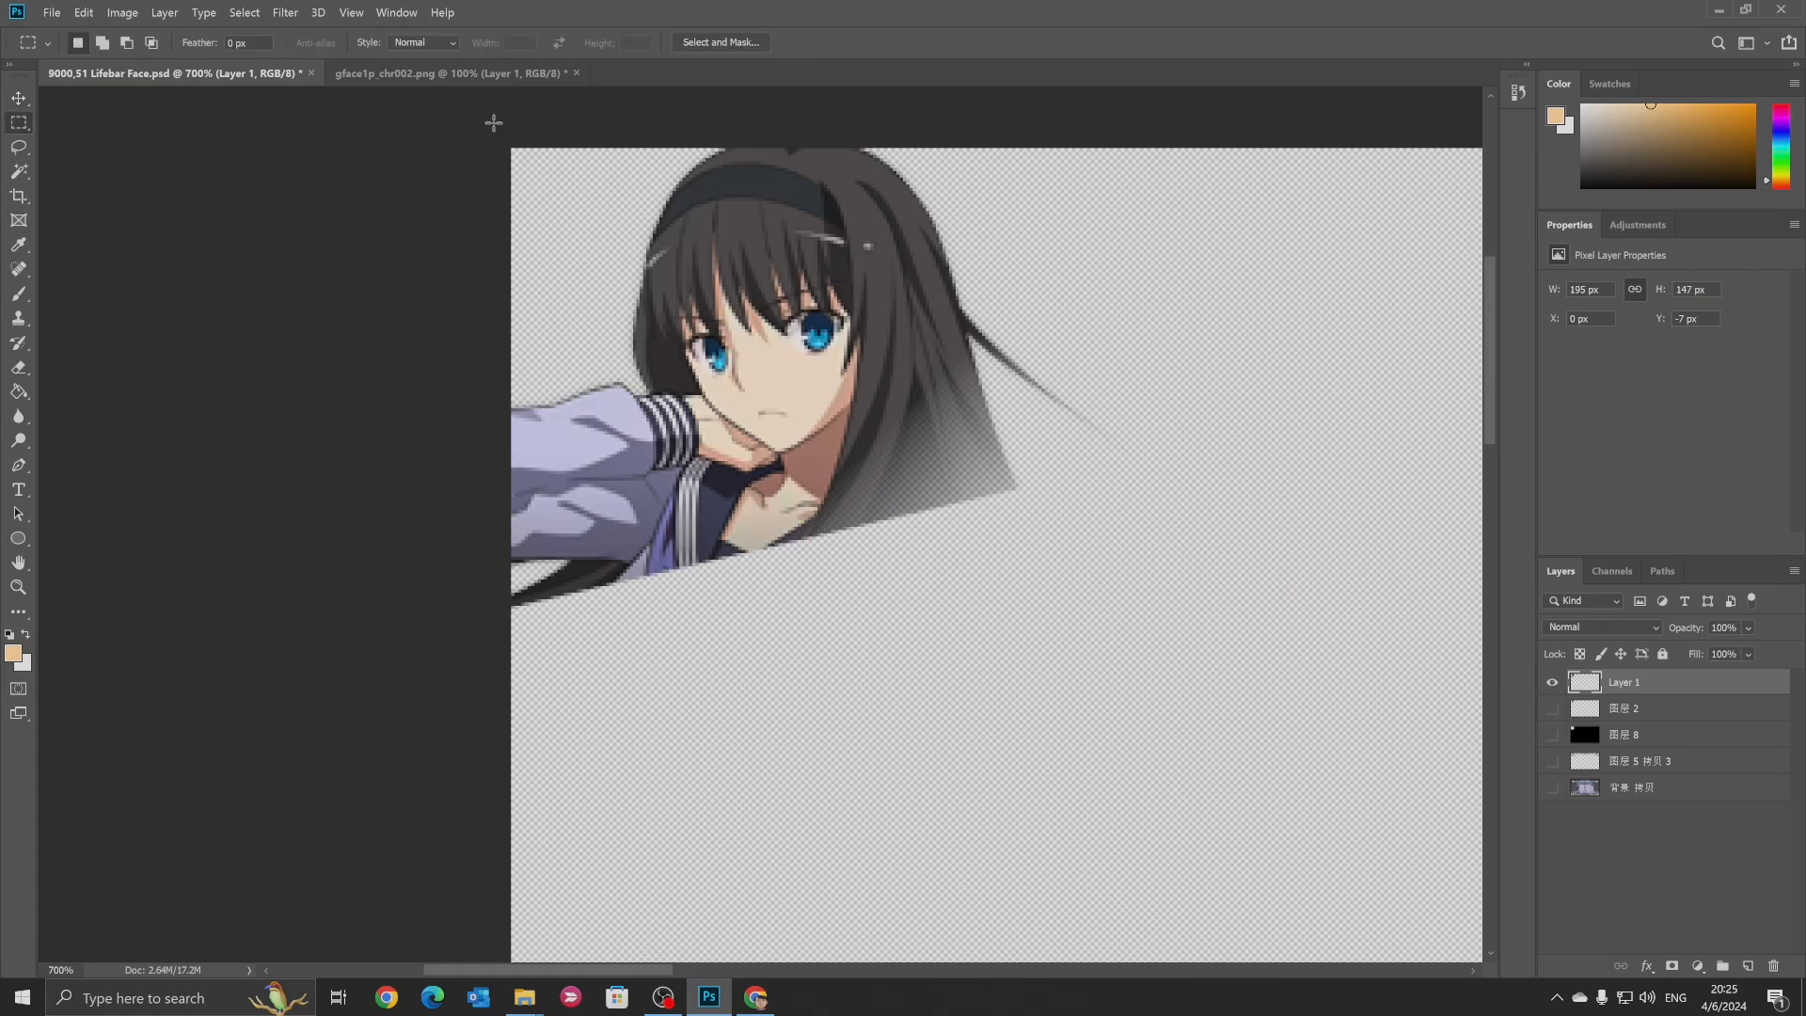
left_click_drag(492, 129, 1152, 613)
left_click(348, 336)
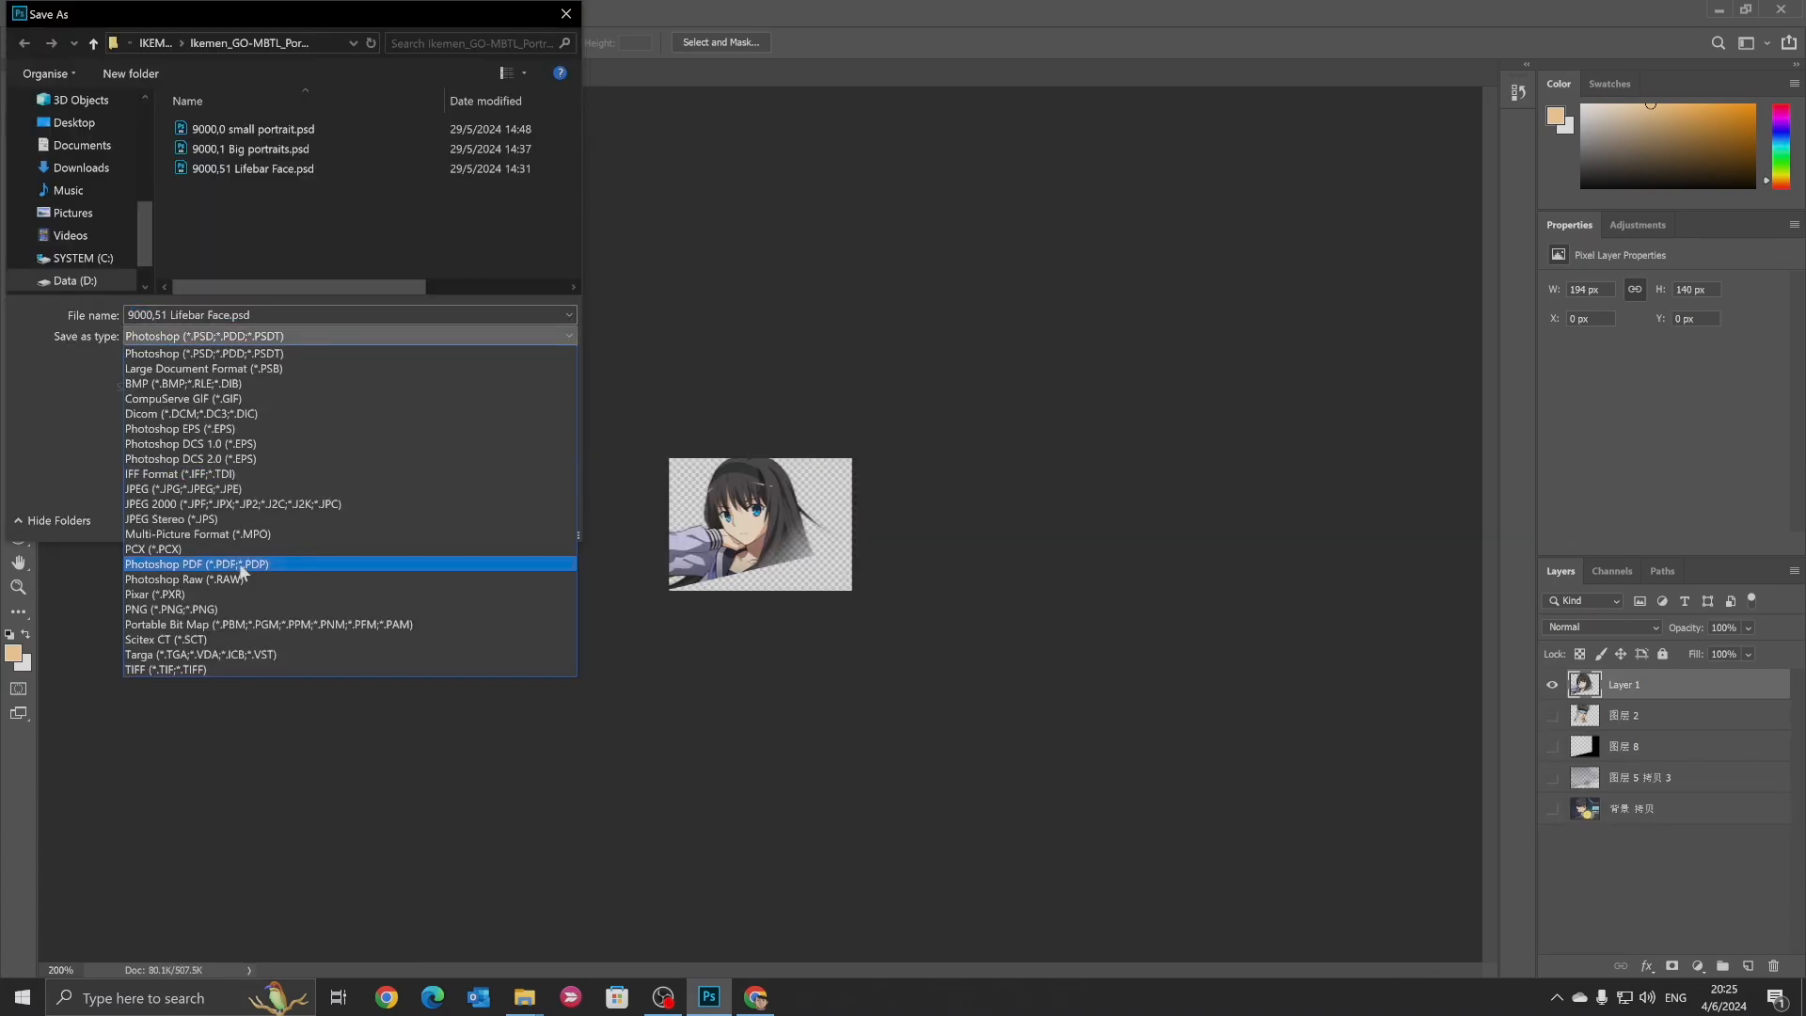
left_click(240, 609)
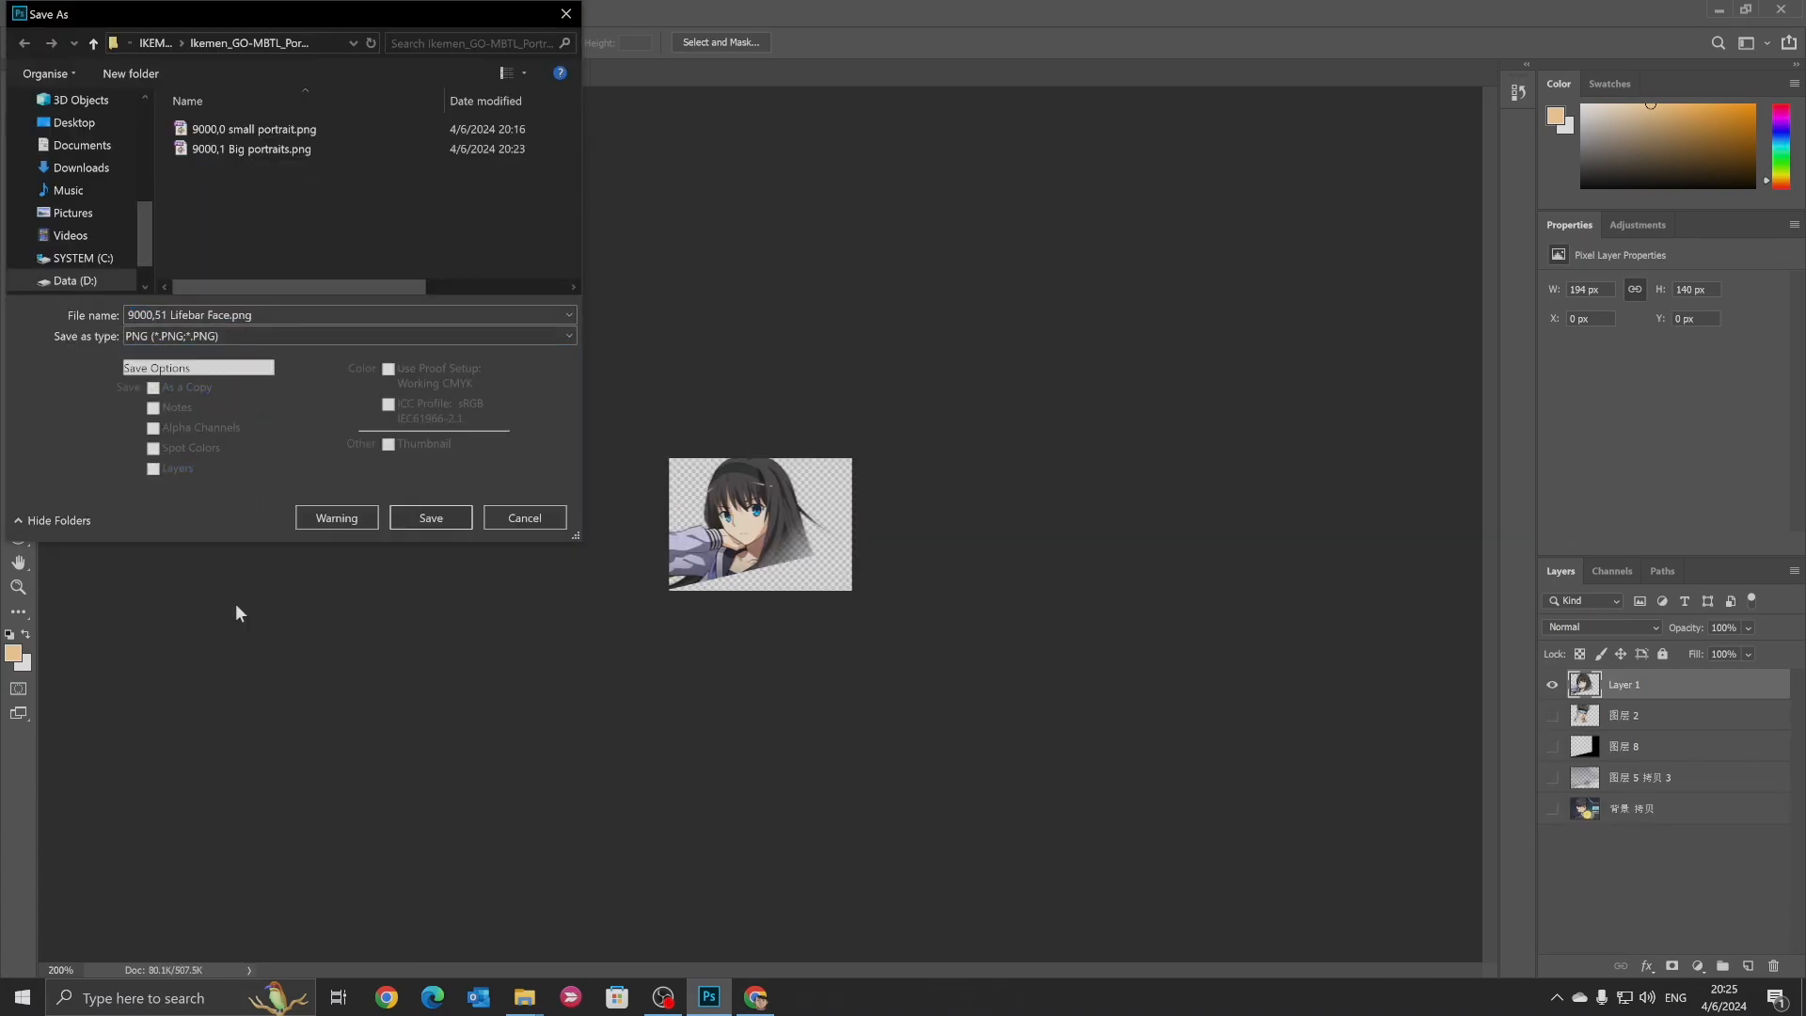
left_click(420, 520)
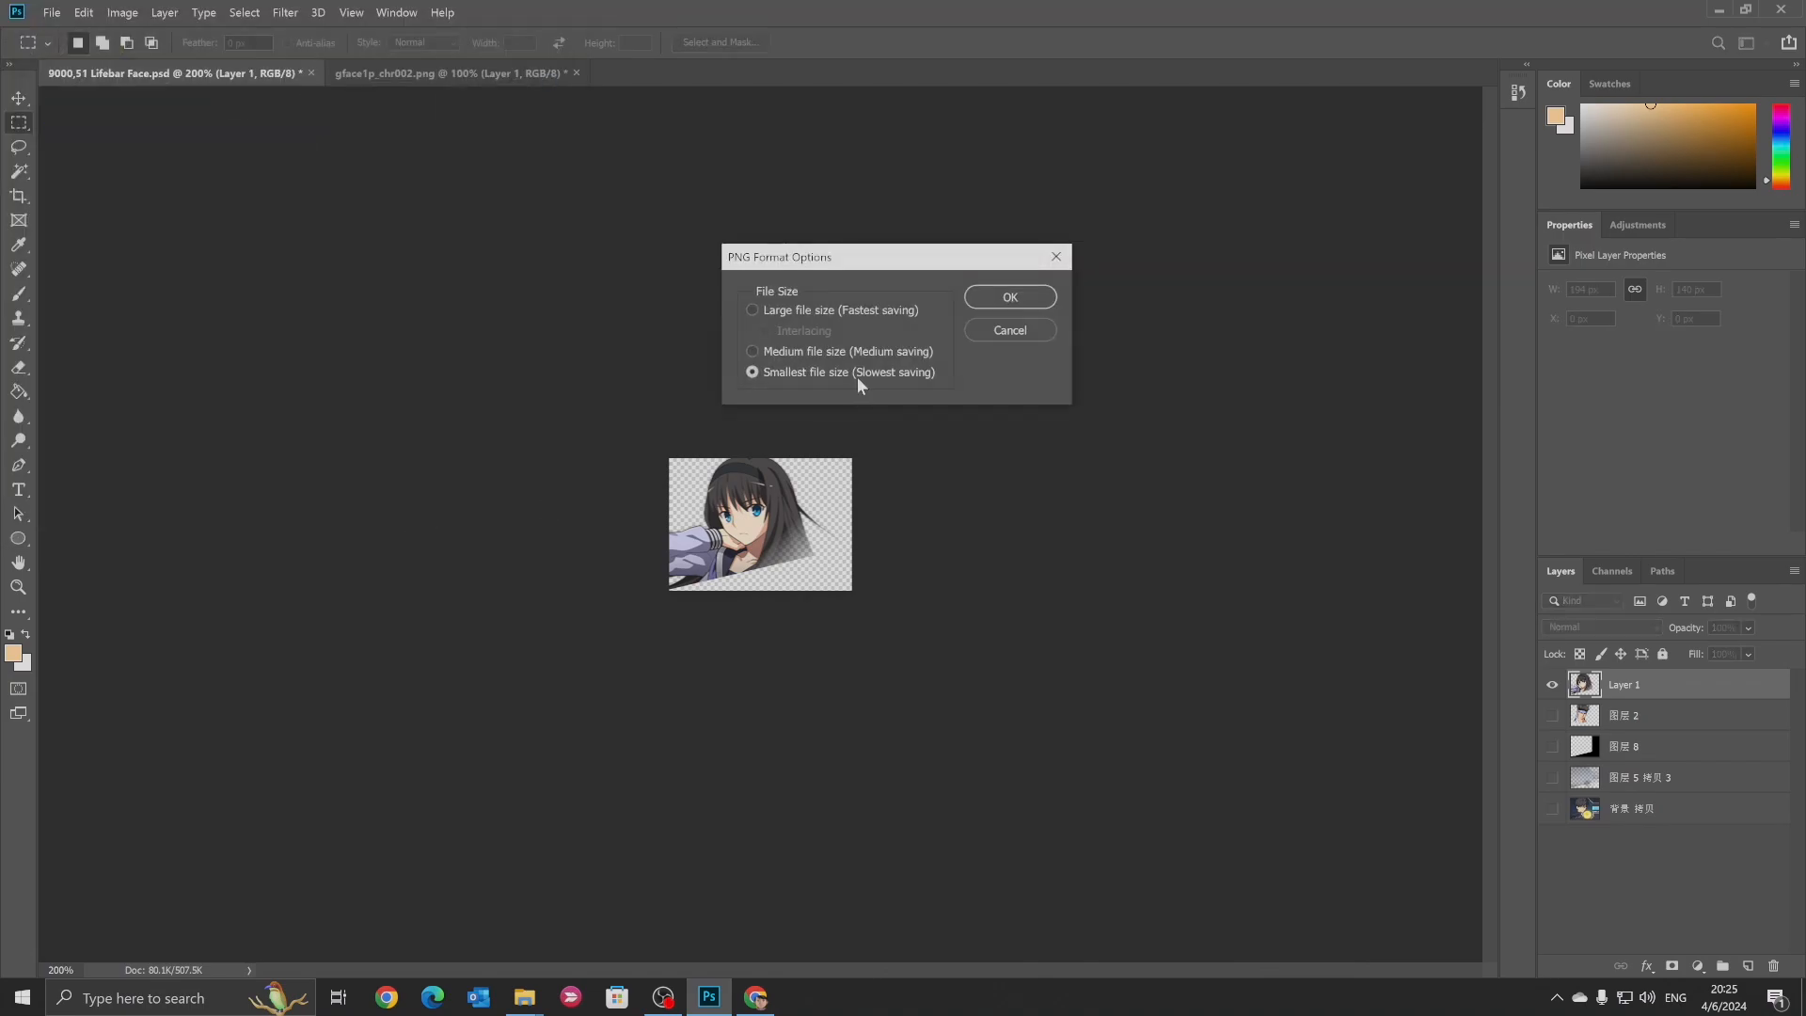
left_click(994, 299)
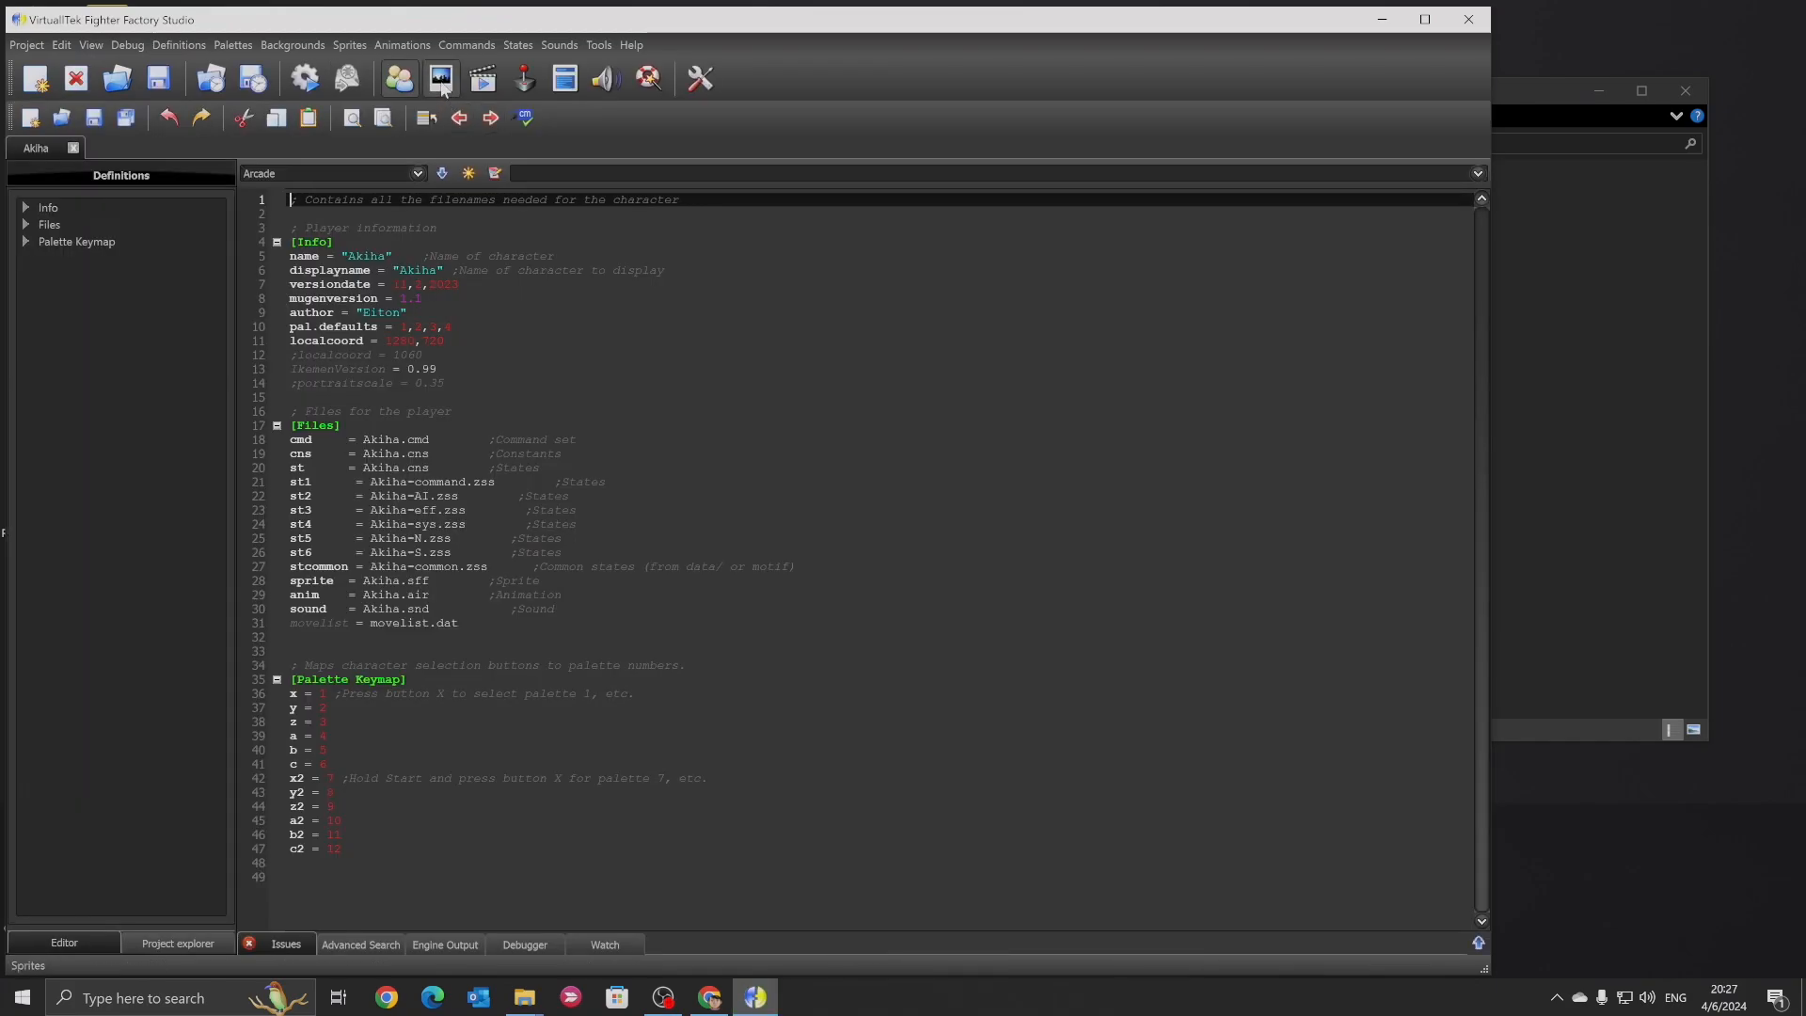
Find sprite 9000,0 among Akiha's sprites in Fighter Factory Studio and view it enlarged
left_click(441, 81)
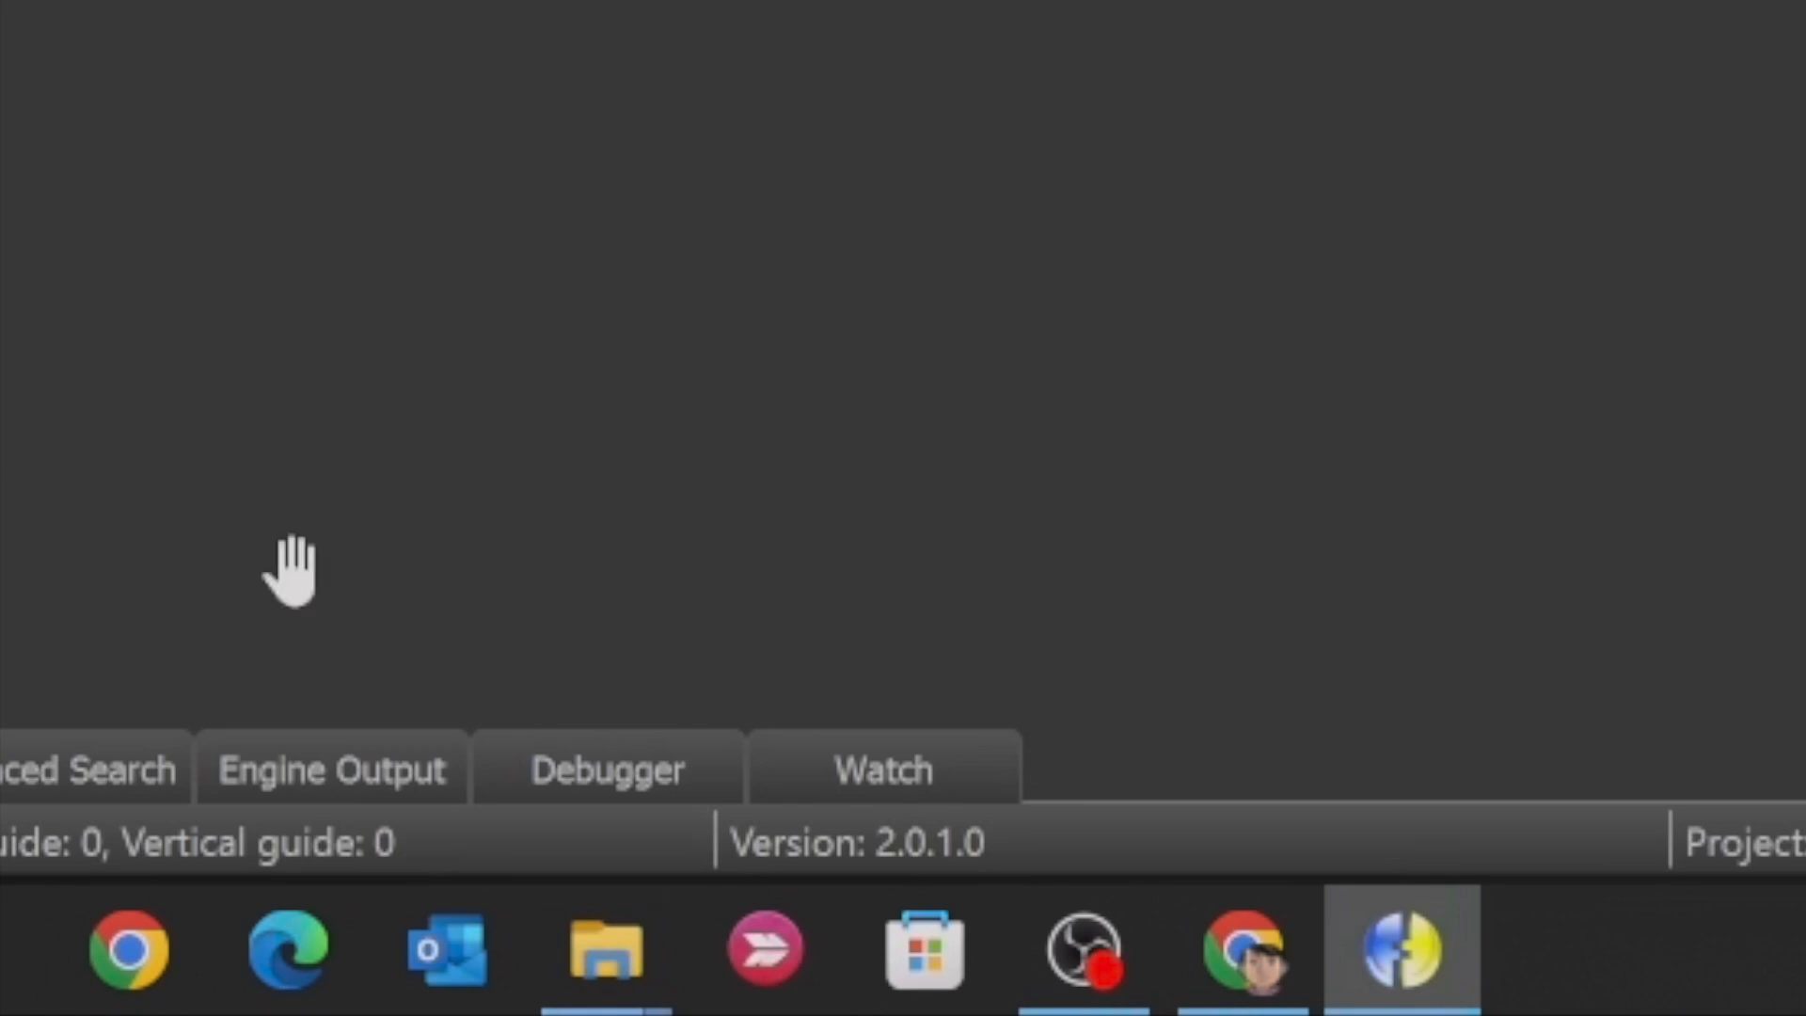
key("ctrl+f")
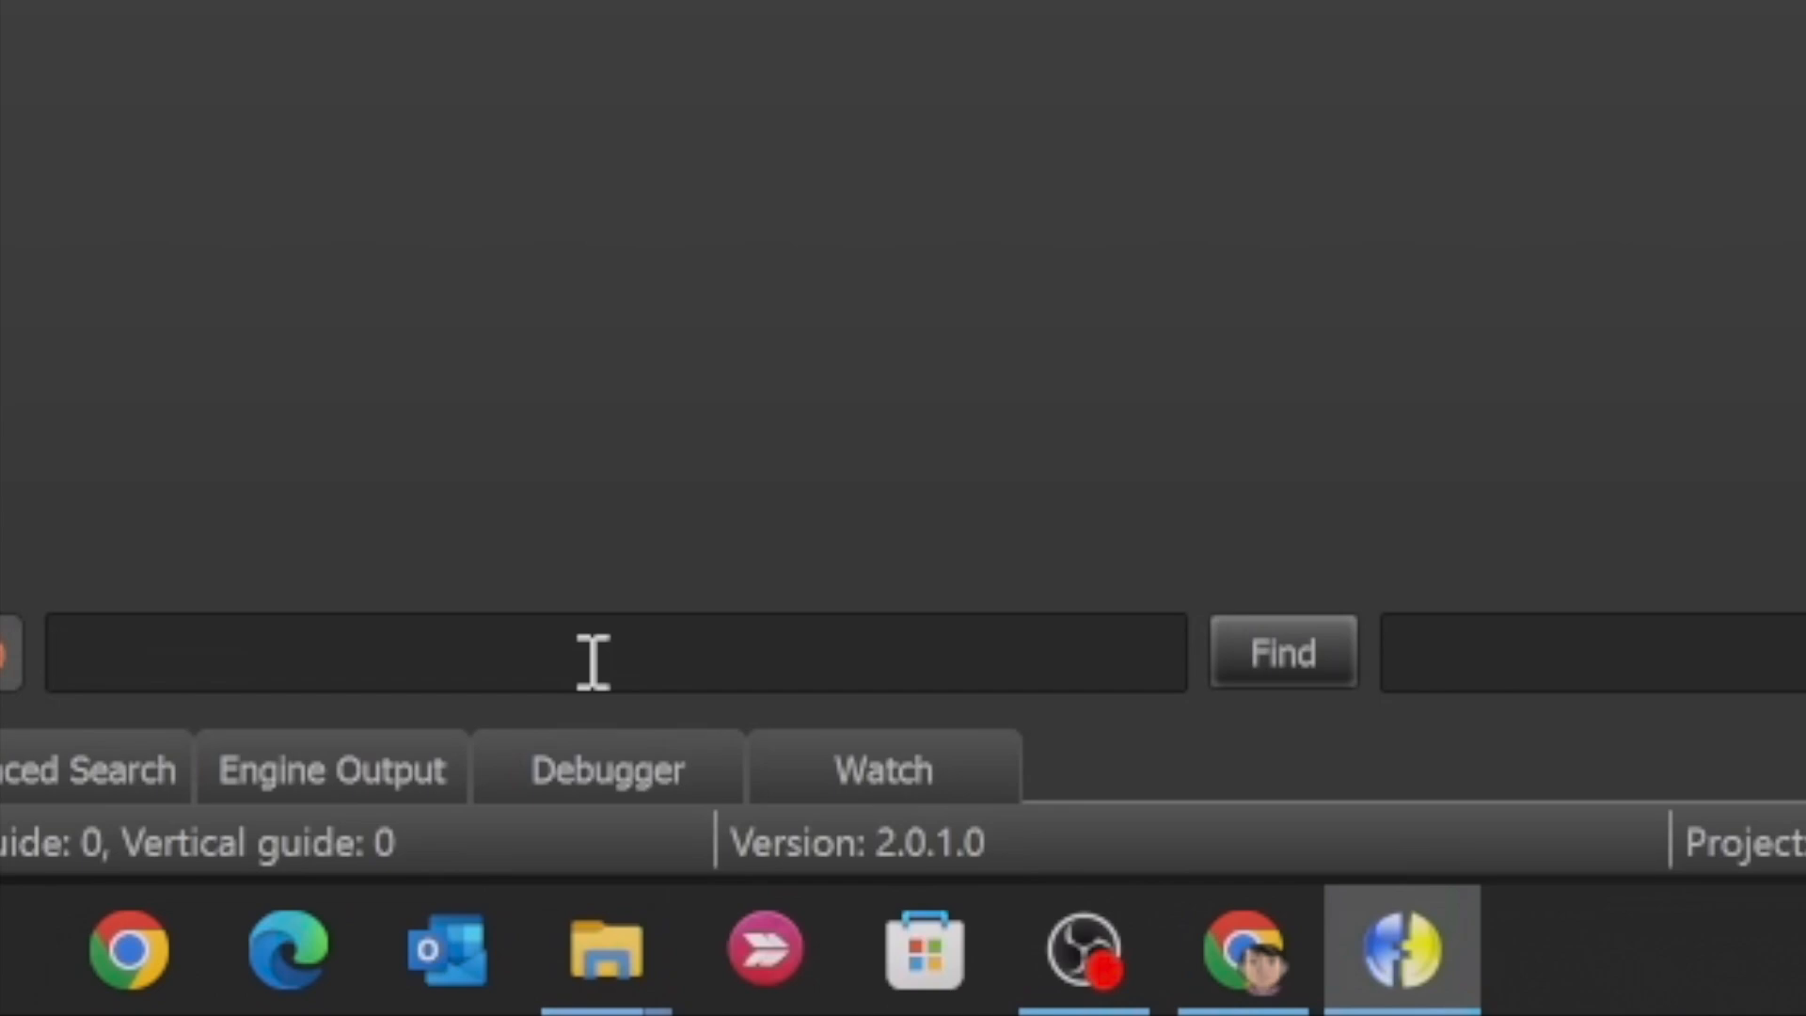
type("900")
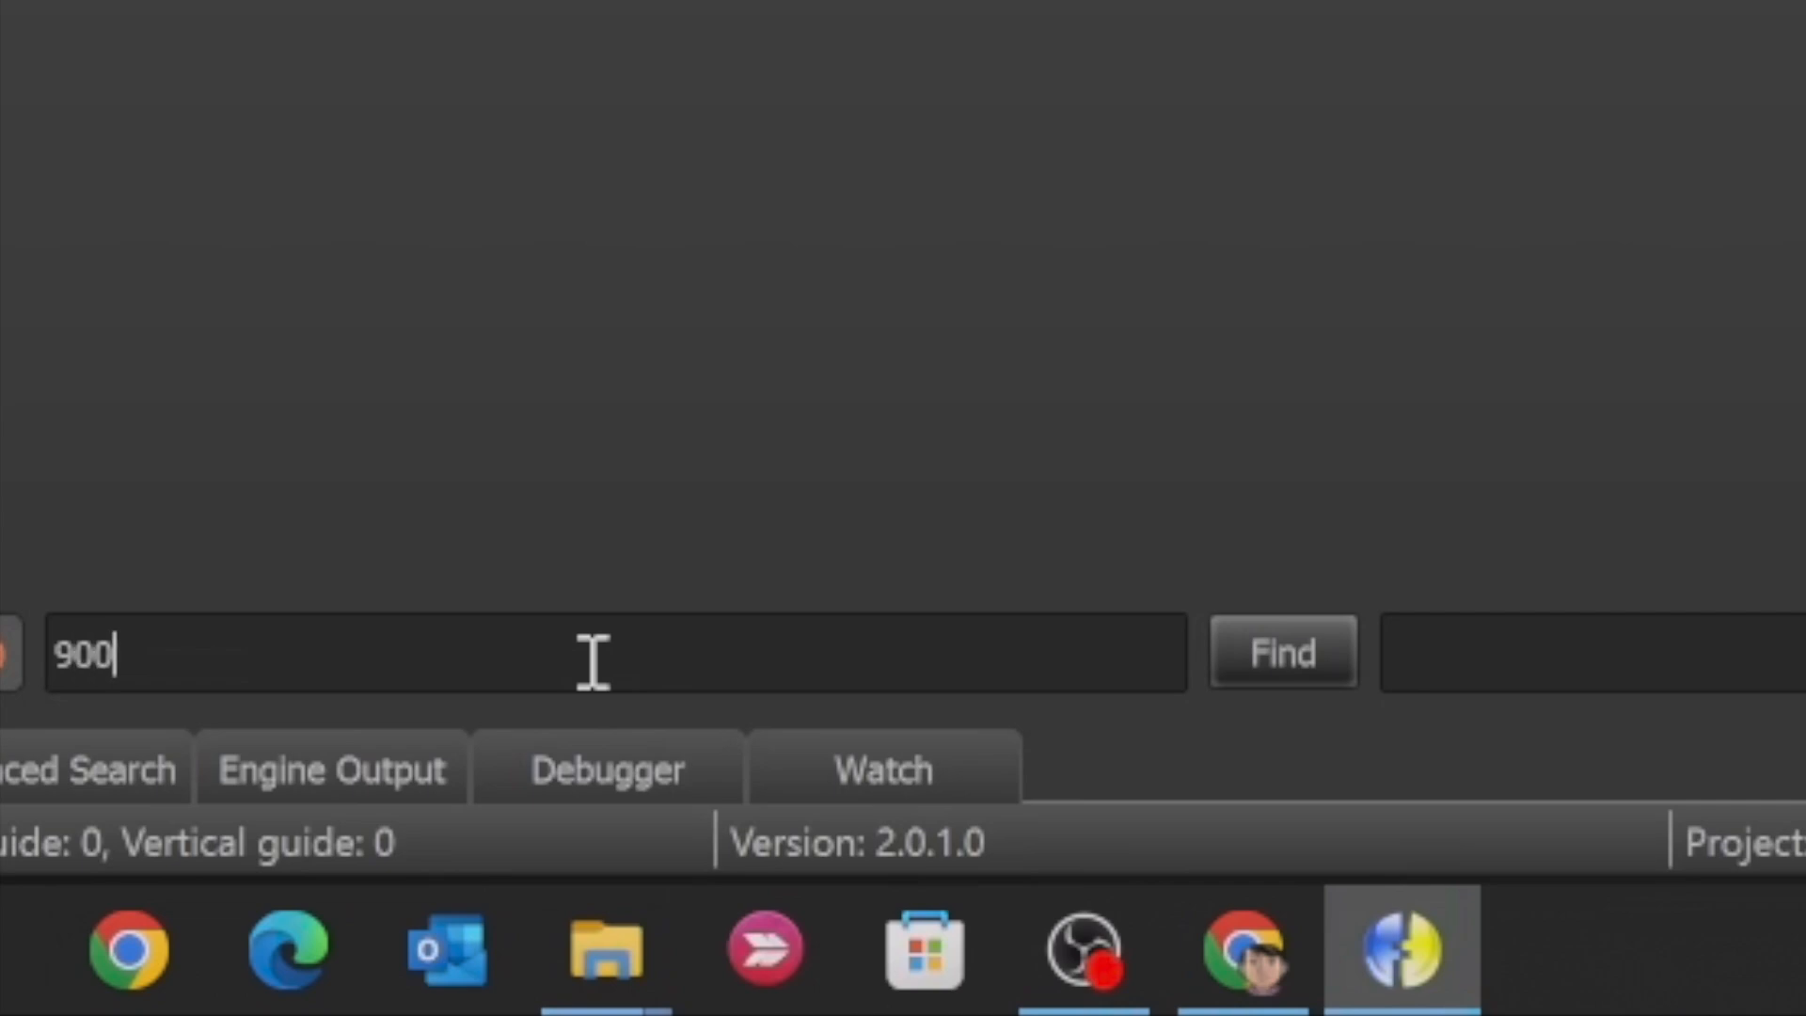
type("0")
type(",0")
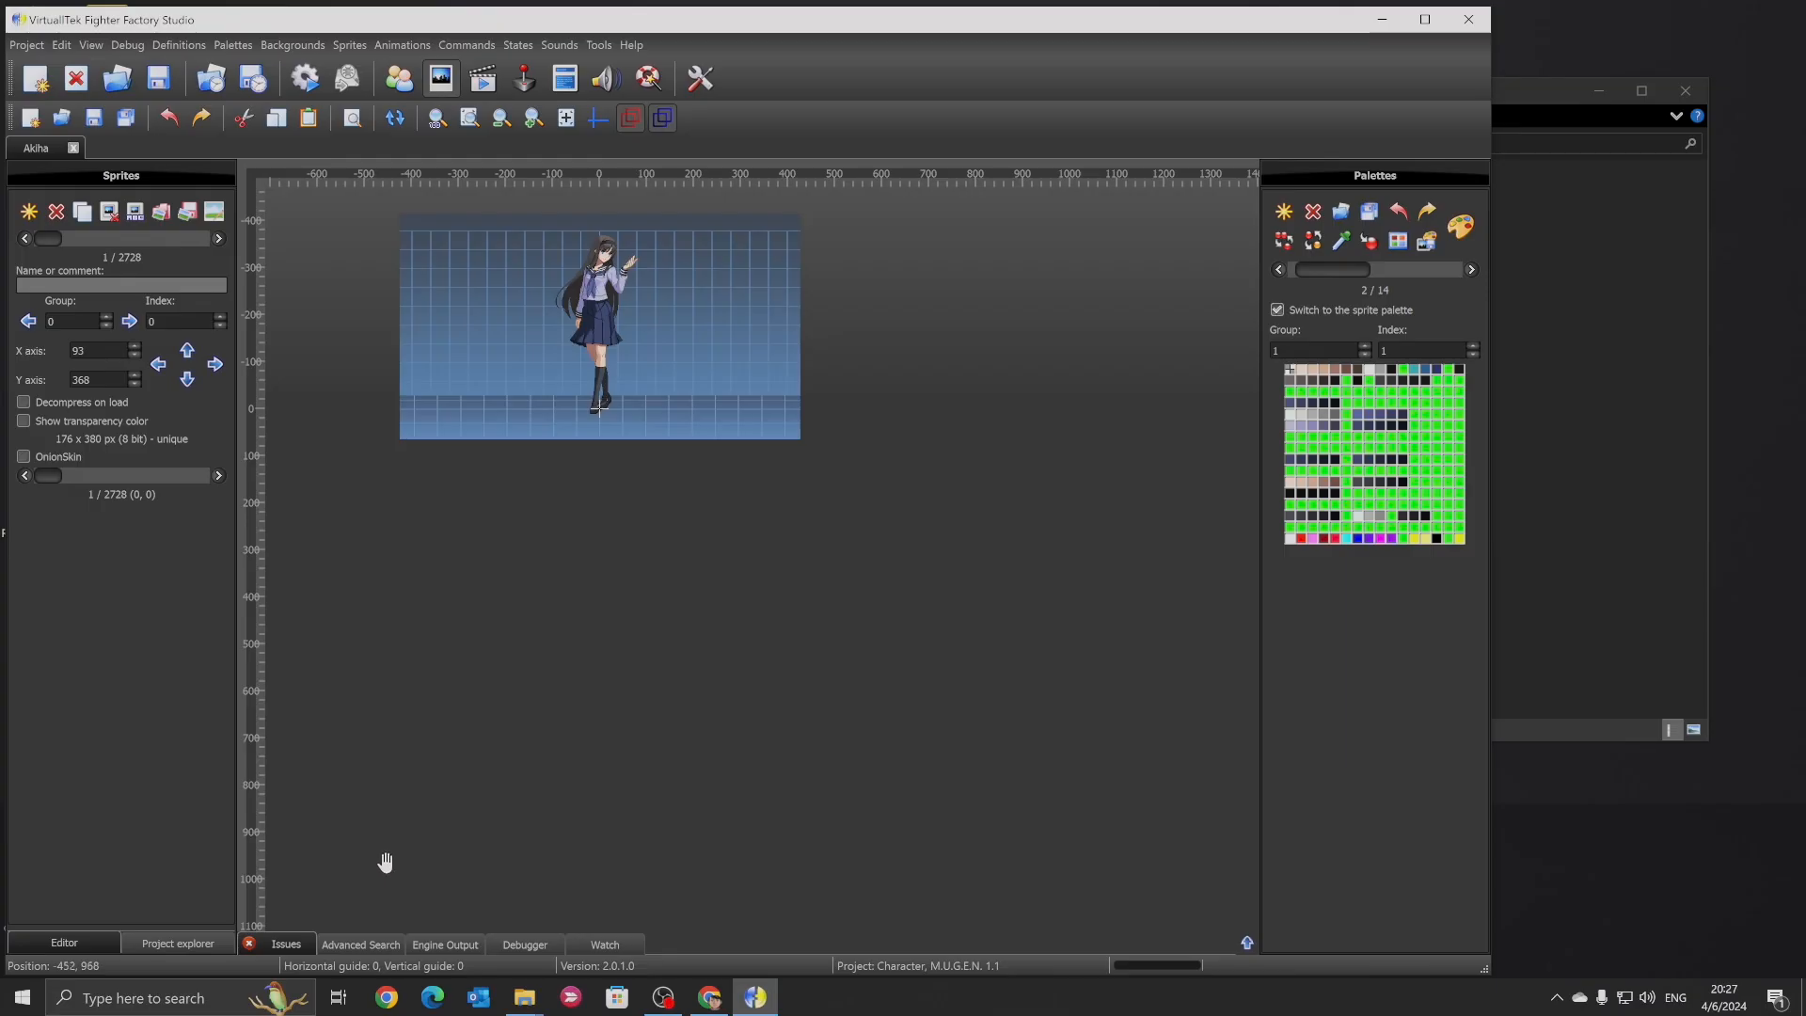
key("ctrl+f")
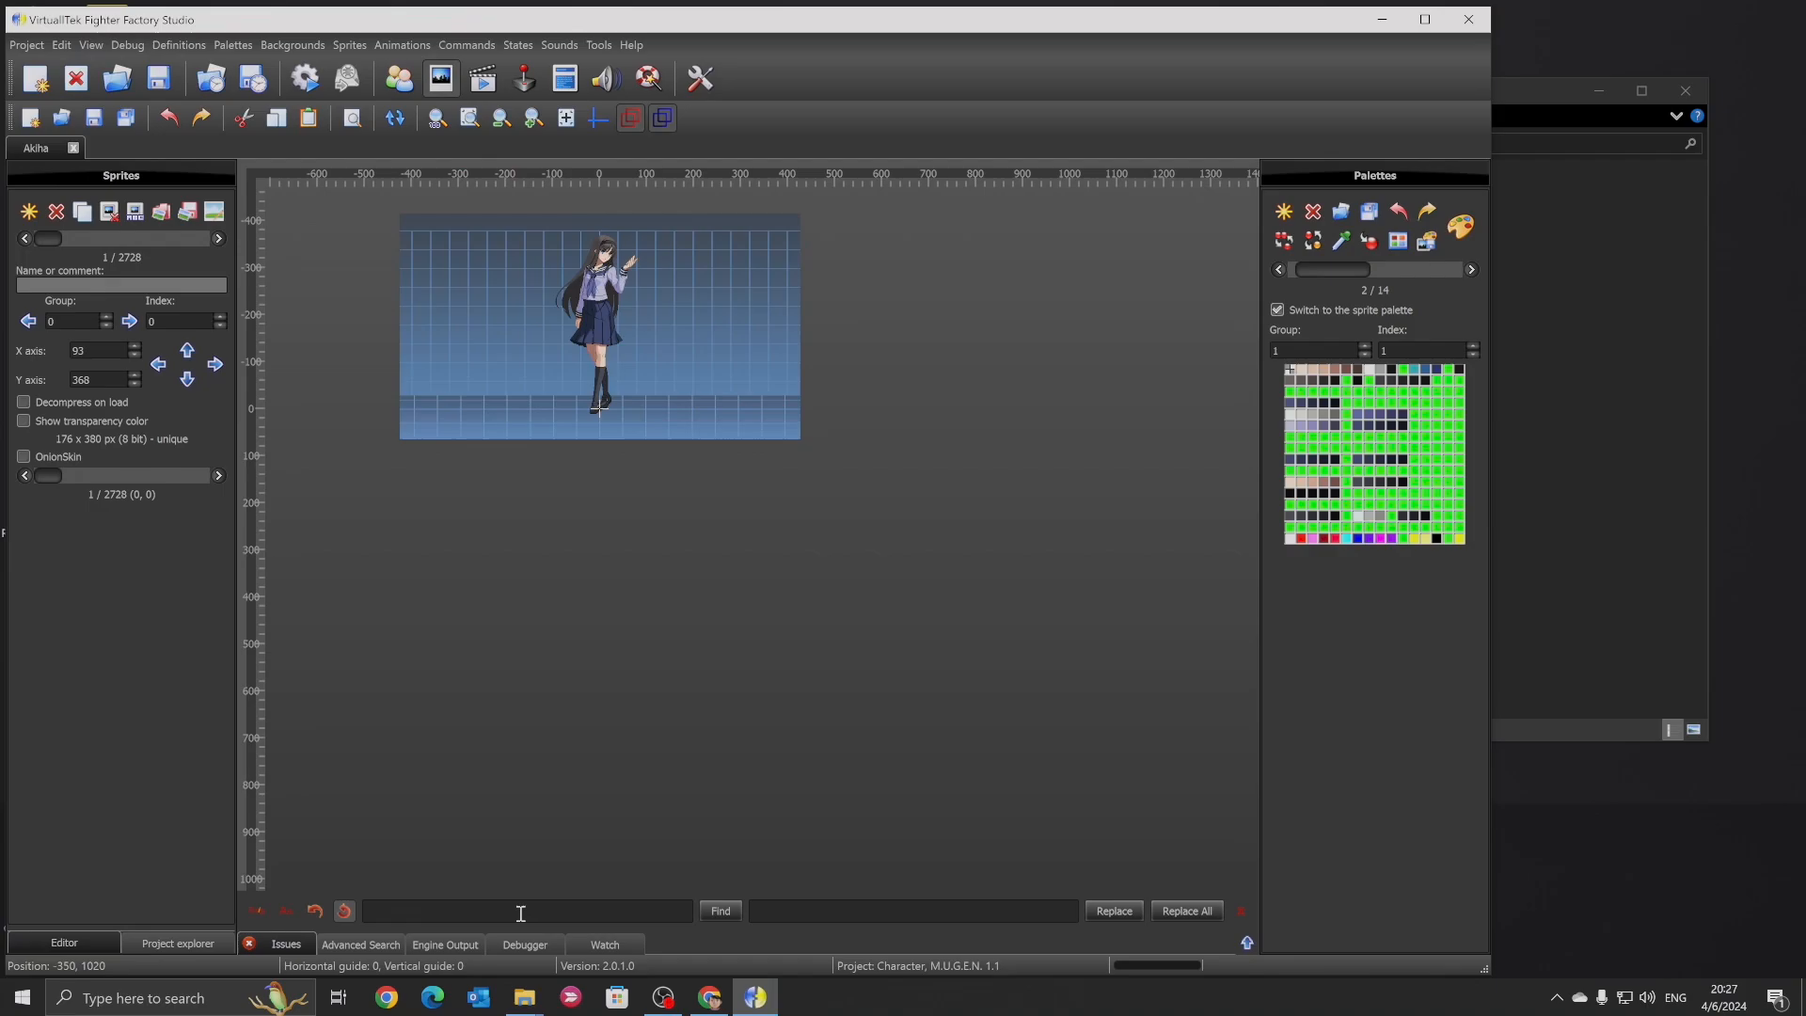
type("9000,0")
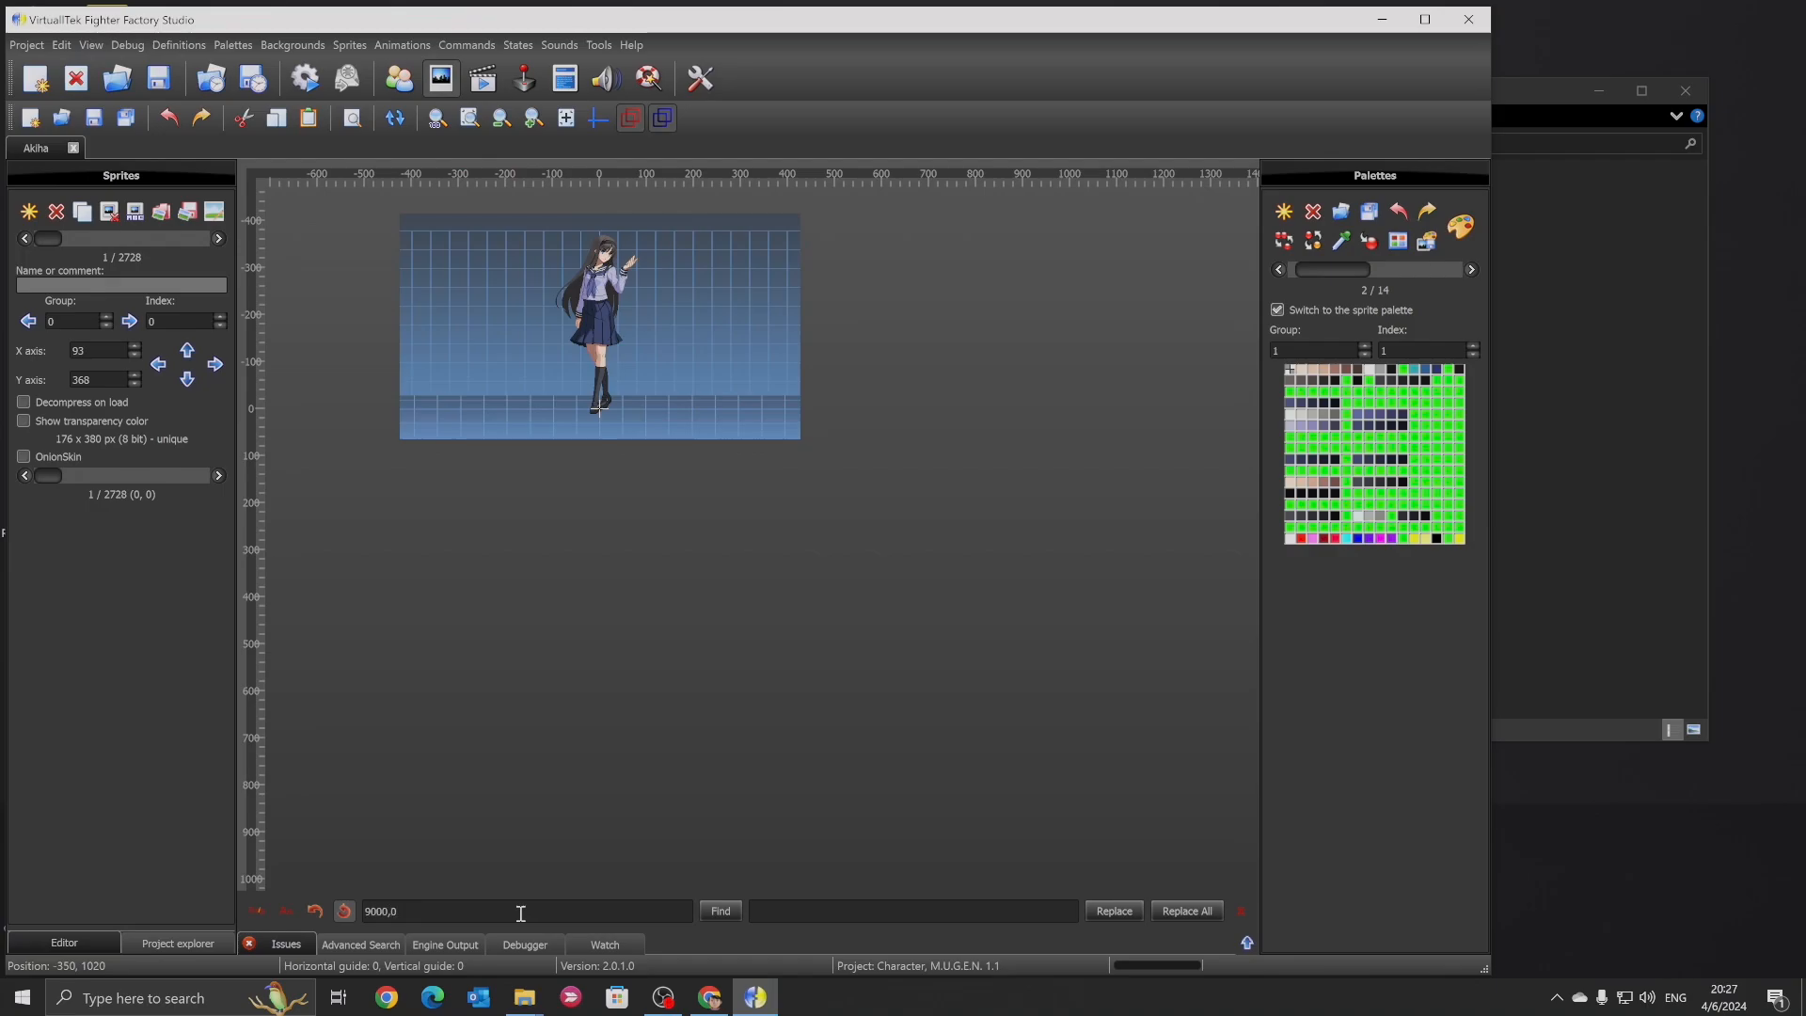
key("Return")
left_click(533, 119)
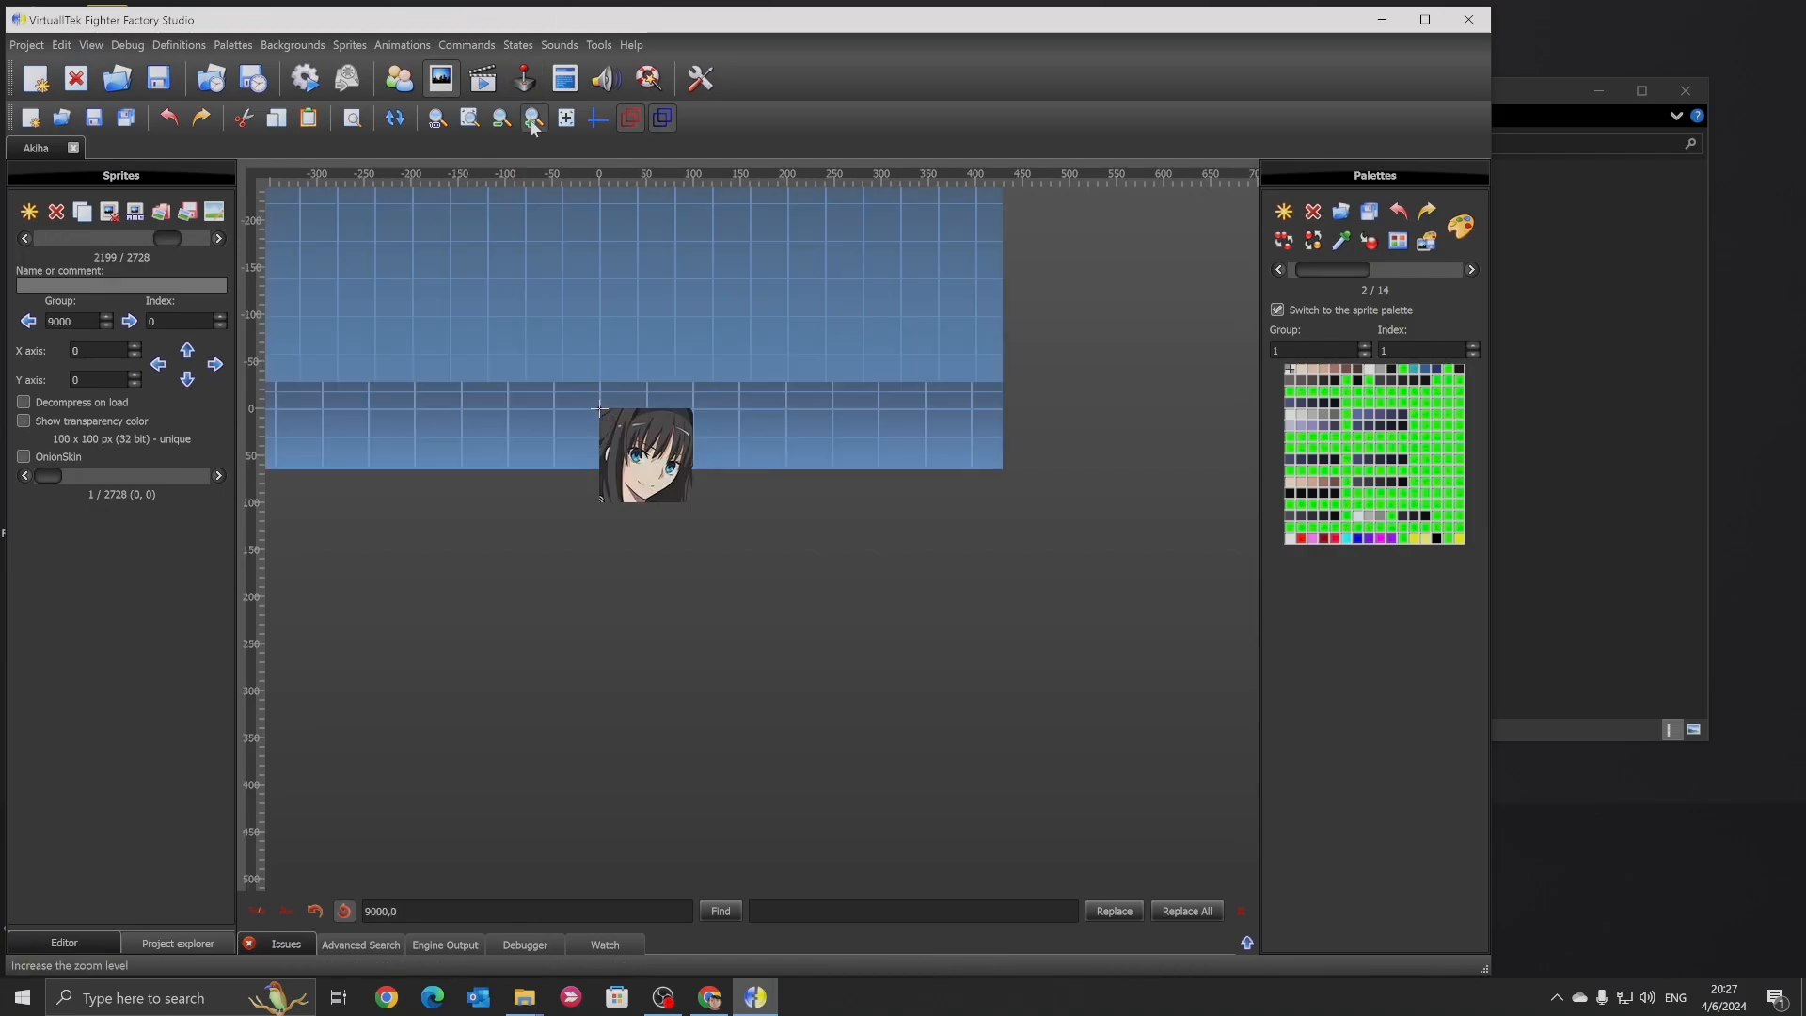
left_click(533, 120)
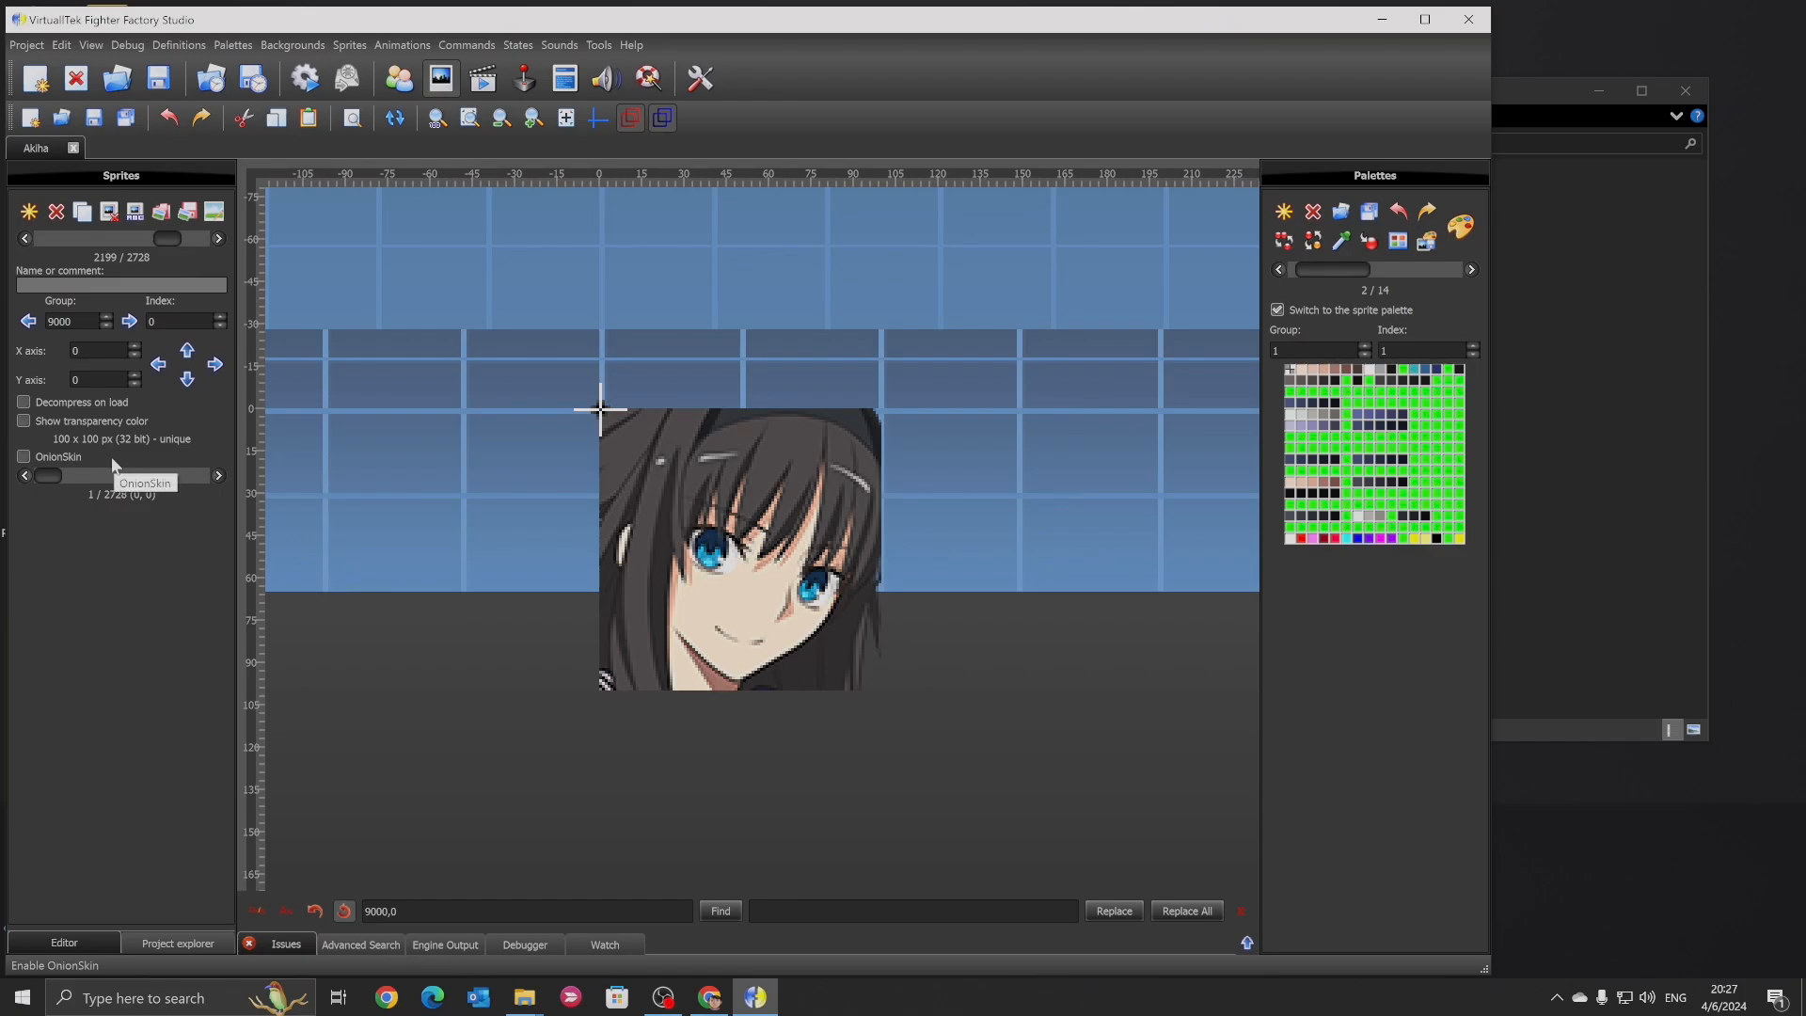
Change the index of the old small portrait sprite 9000,0 to 100 and save the sprite file
left_click(149, 321)
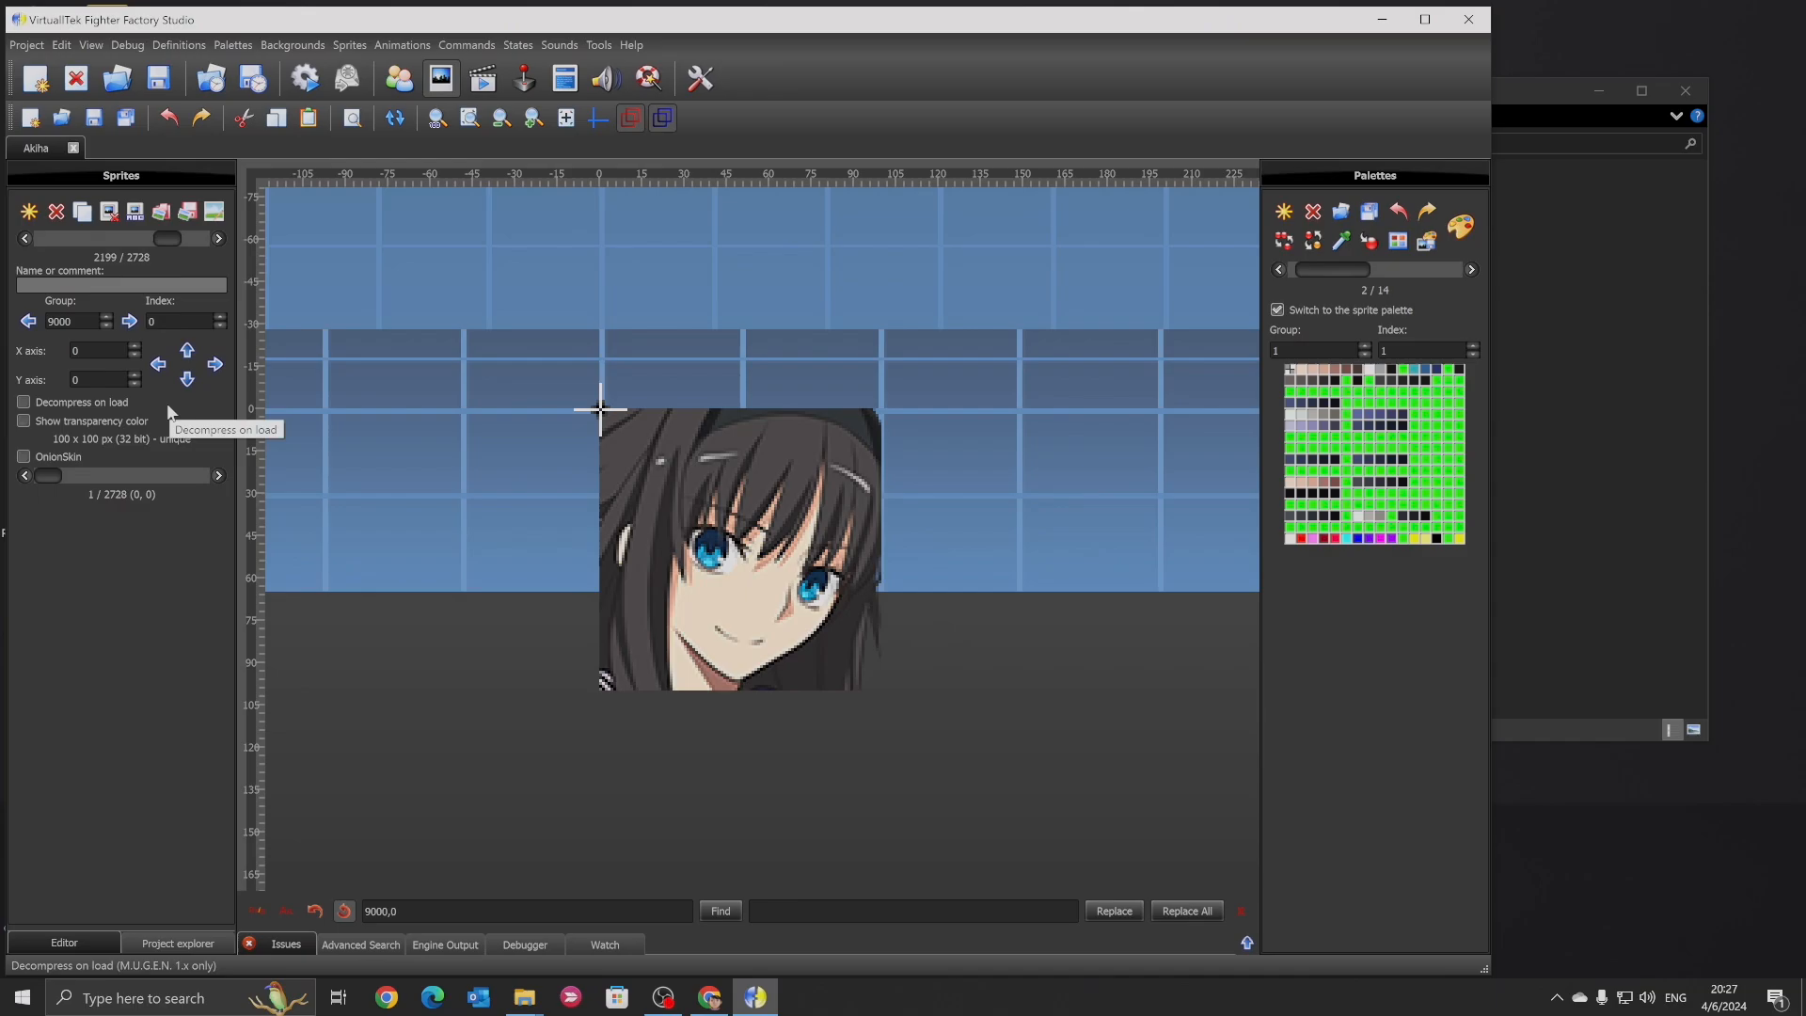
type("100")
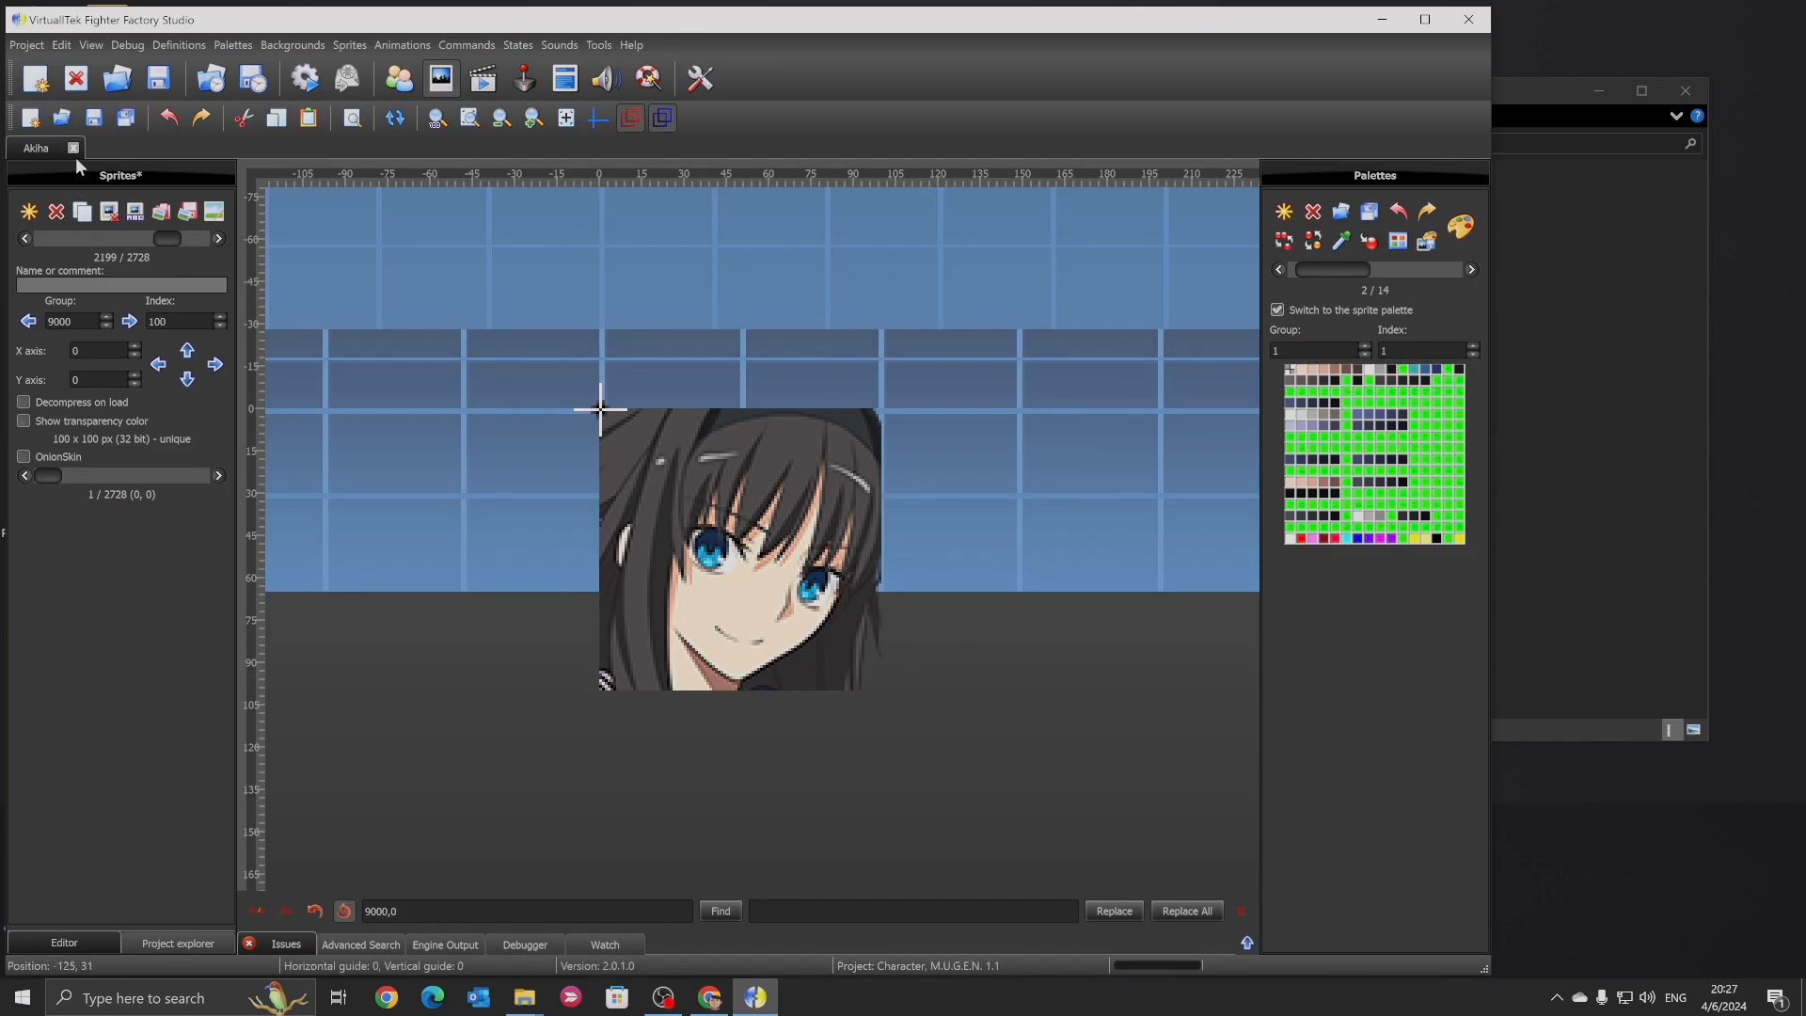
left_click(94, 119)
Change the index of the old 480 x 560 px portrait sprite 9000,1 to 101 and save the sprite file
left_click(219, 239)
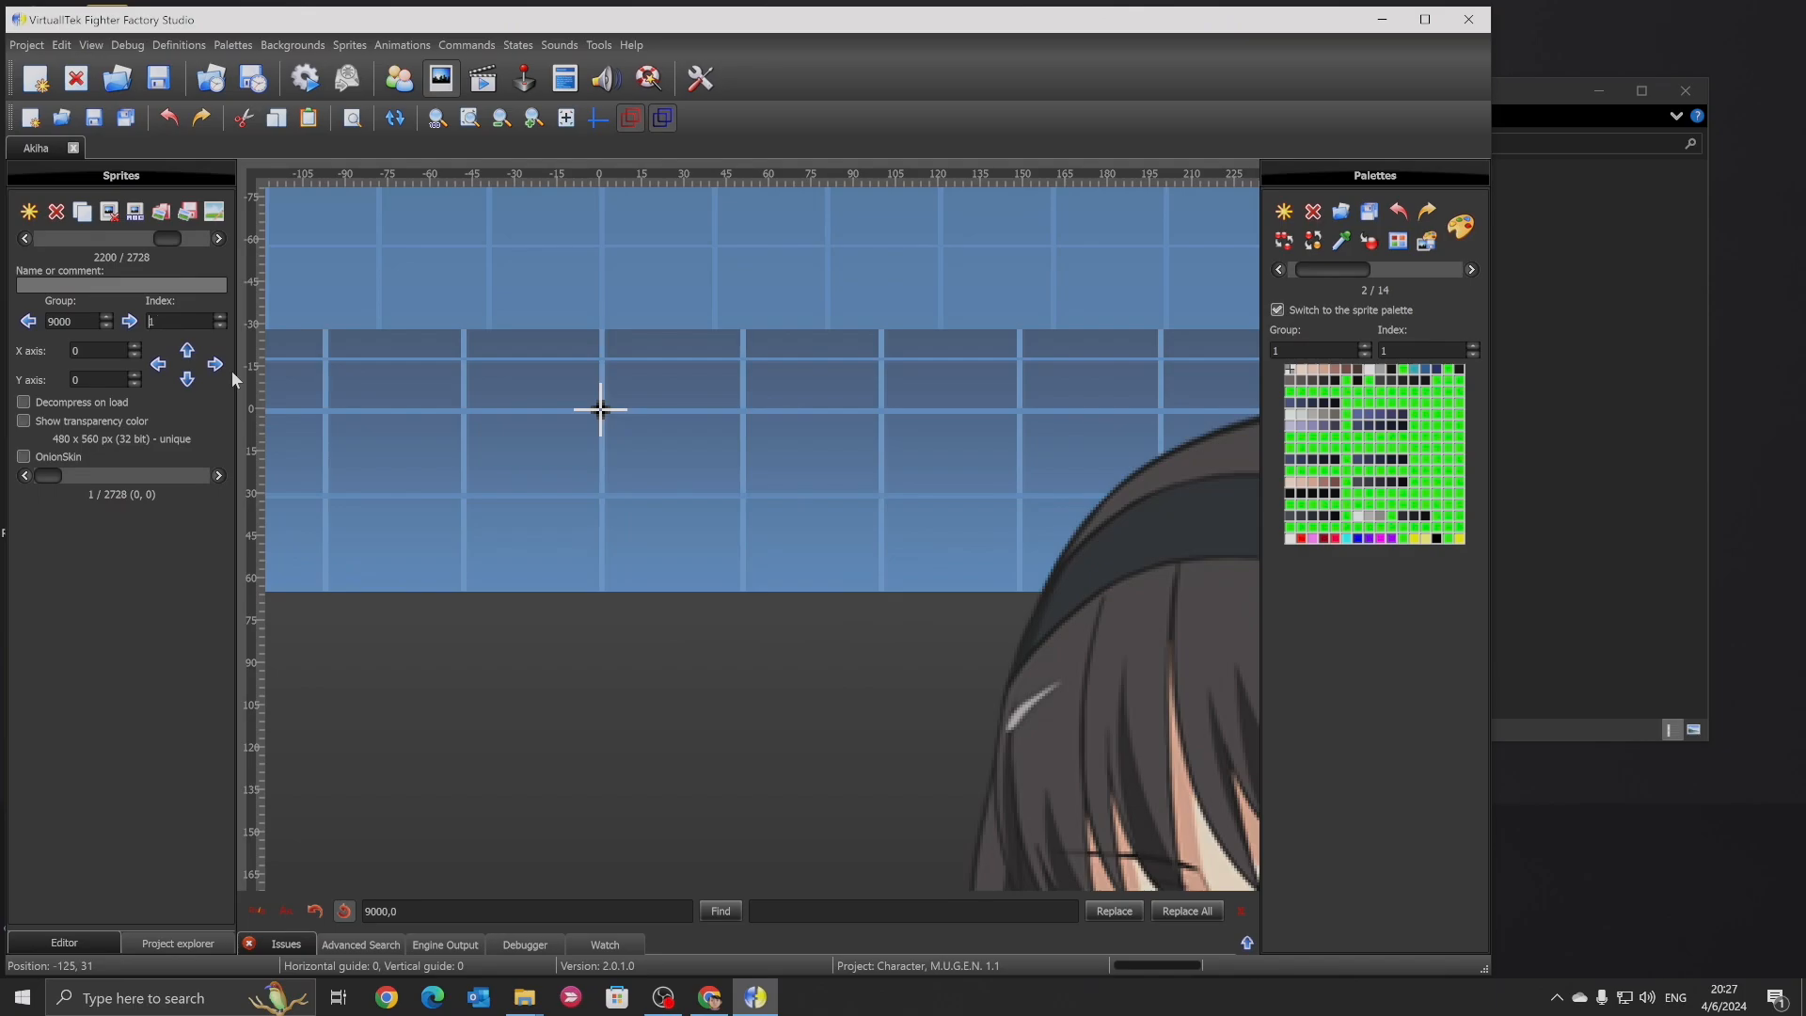
type("01")
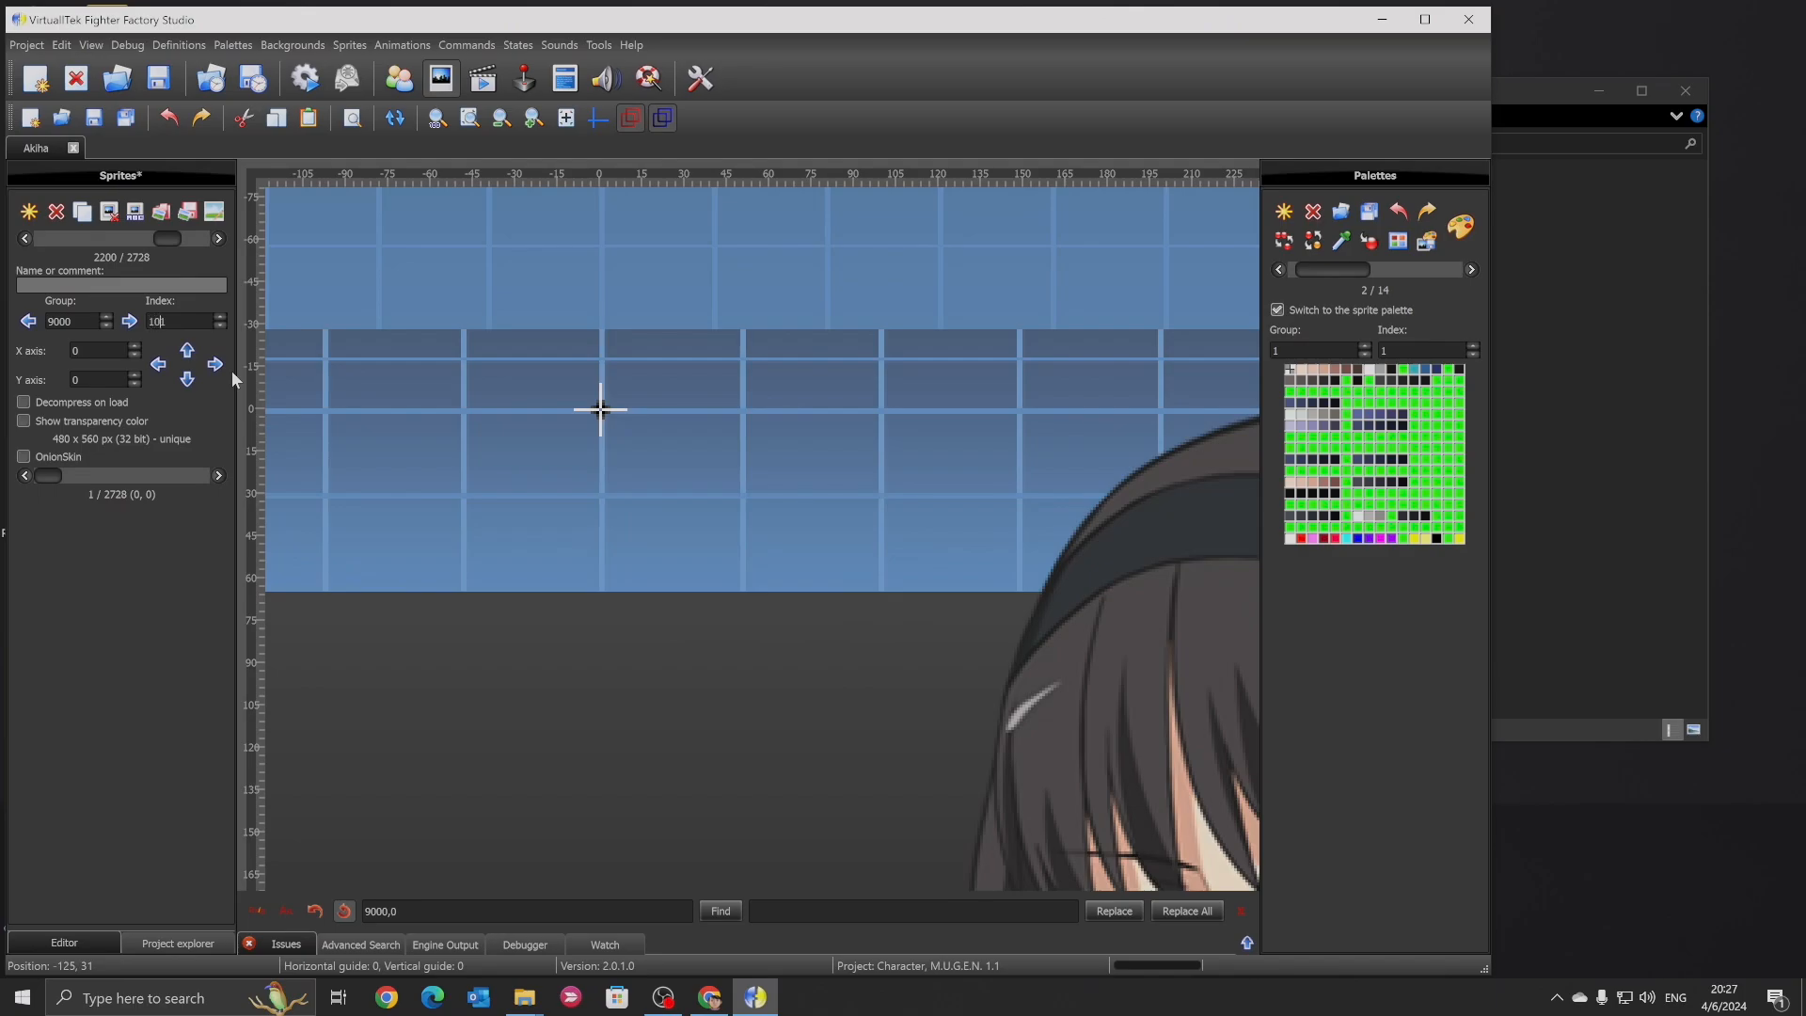
left_click(93, 118)
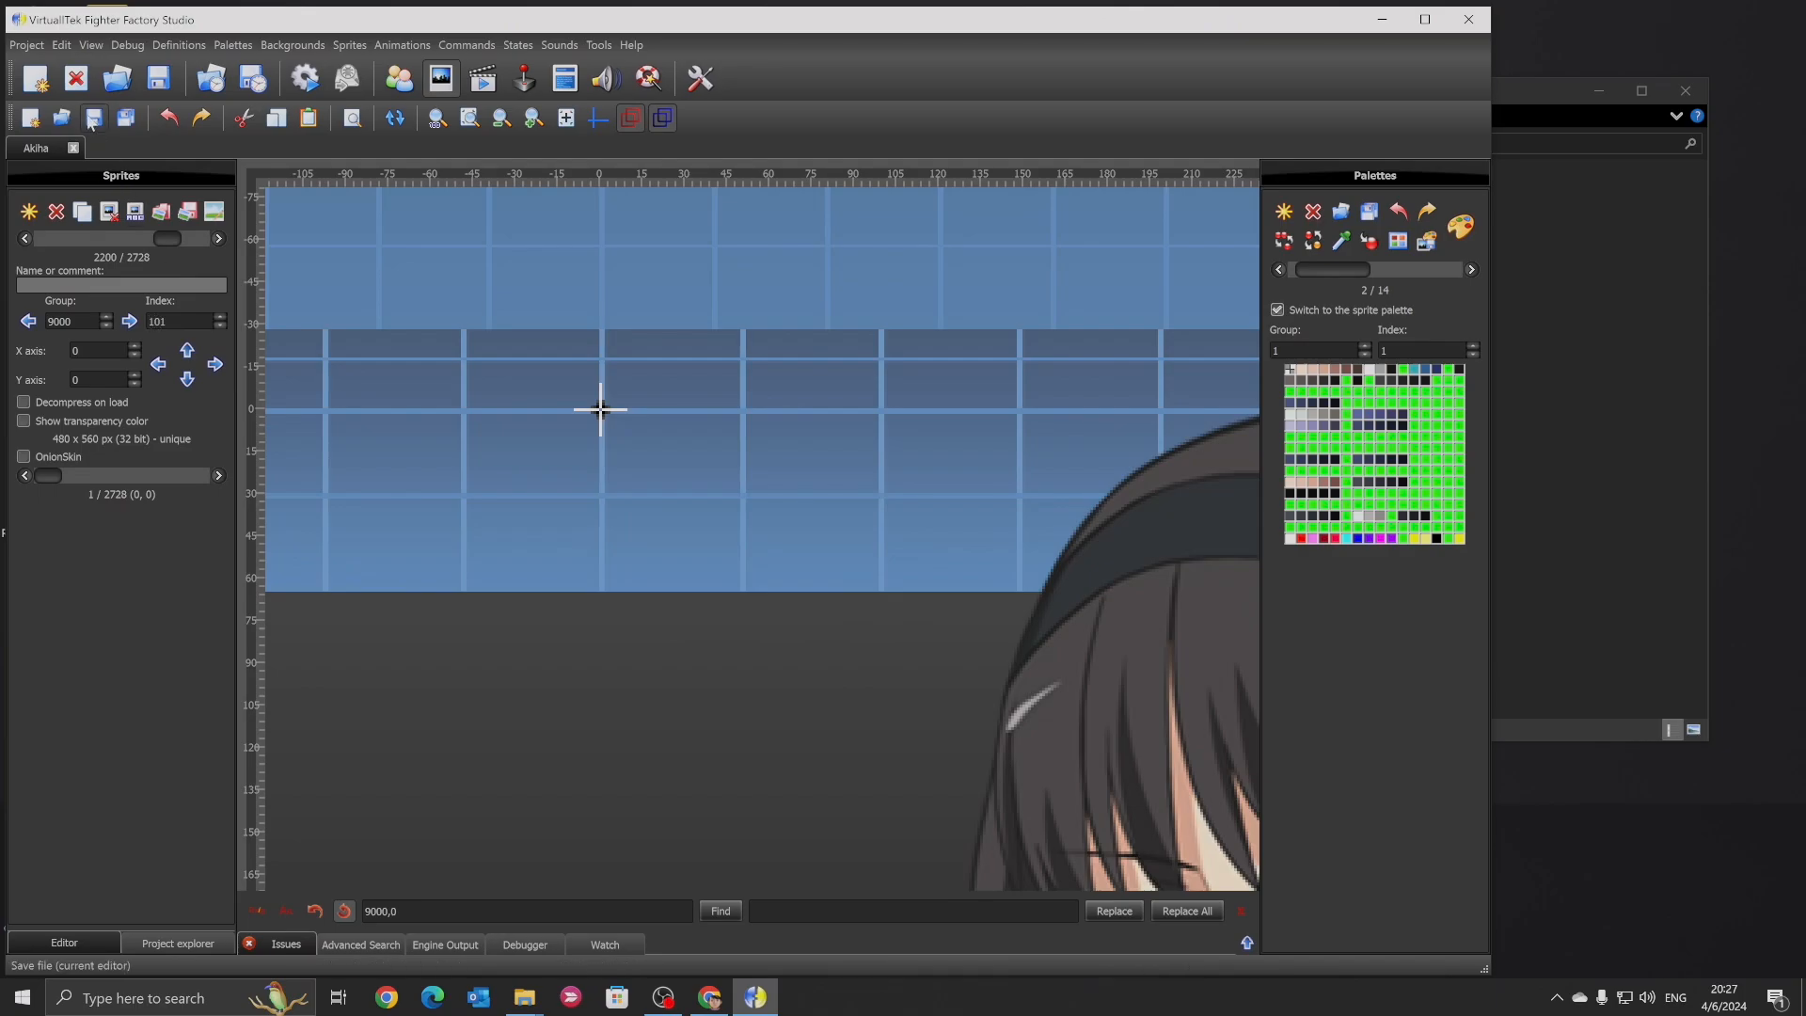
left_click(506, 126)
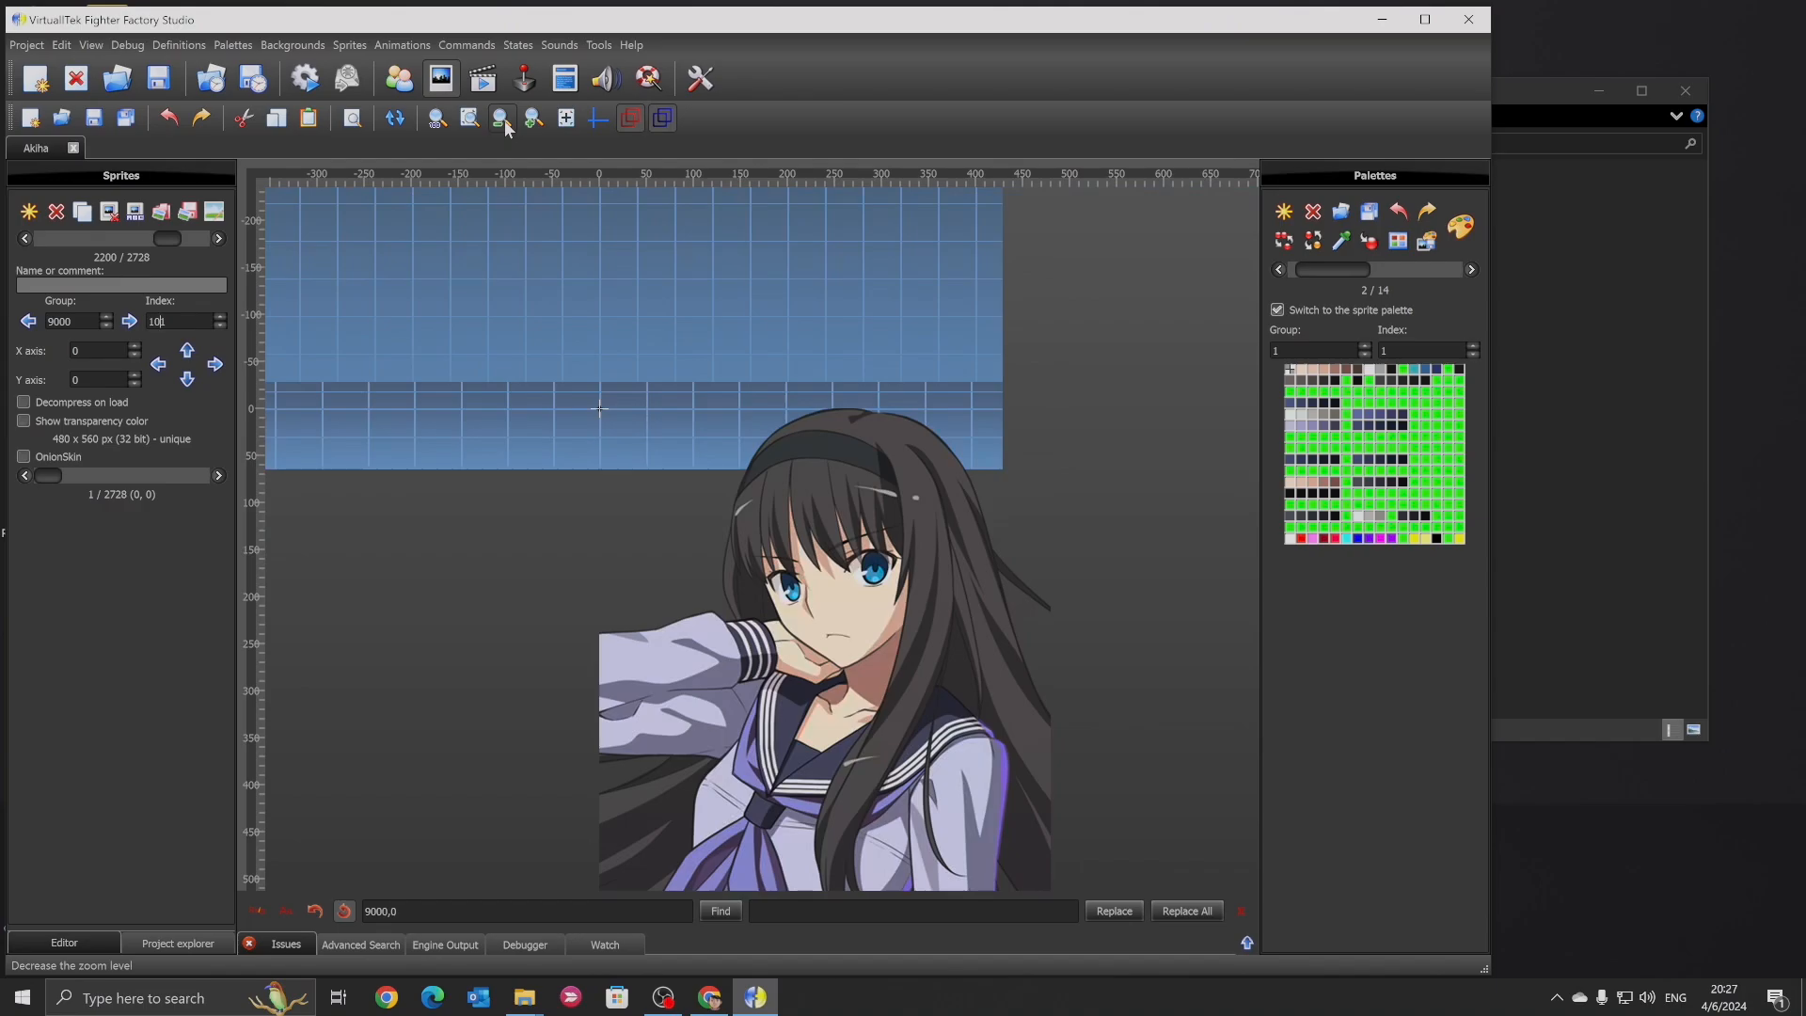
Set the index of the following 866 x 560 px portrait sprite in group 9000 to 101 and save the sprite file
left_click(219, 239)
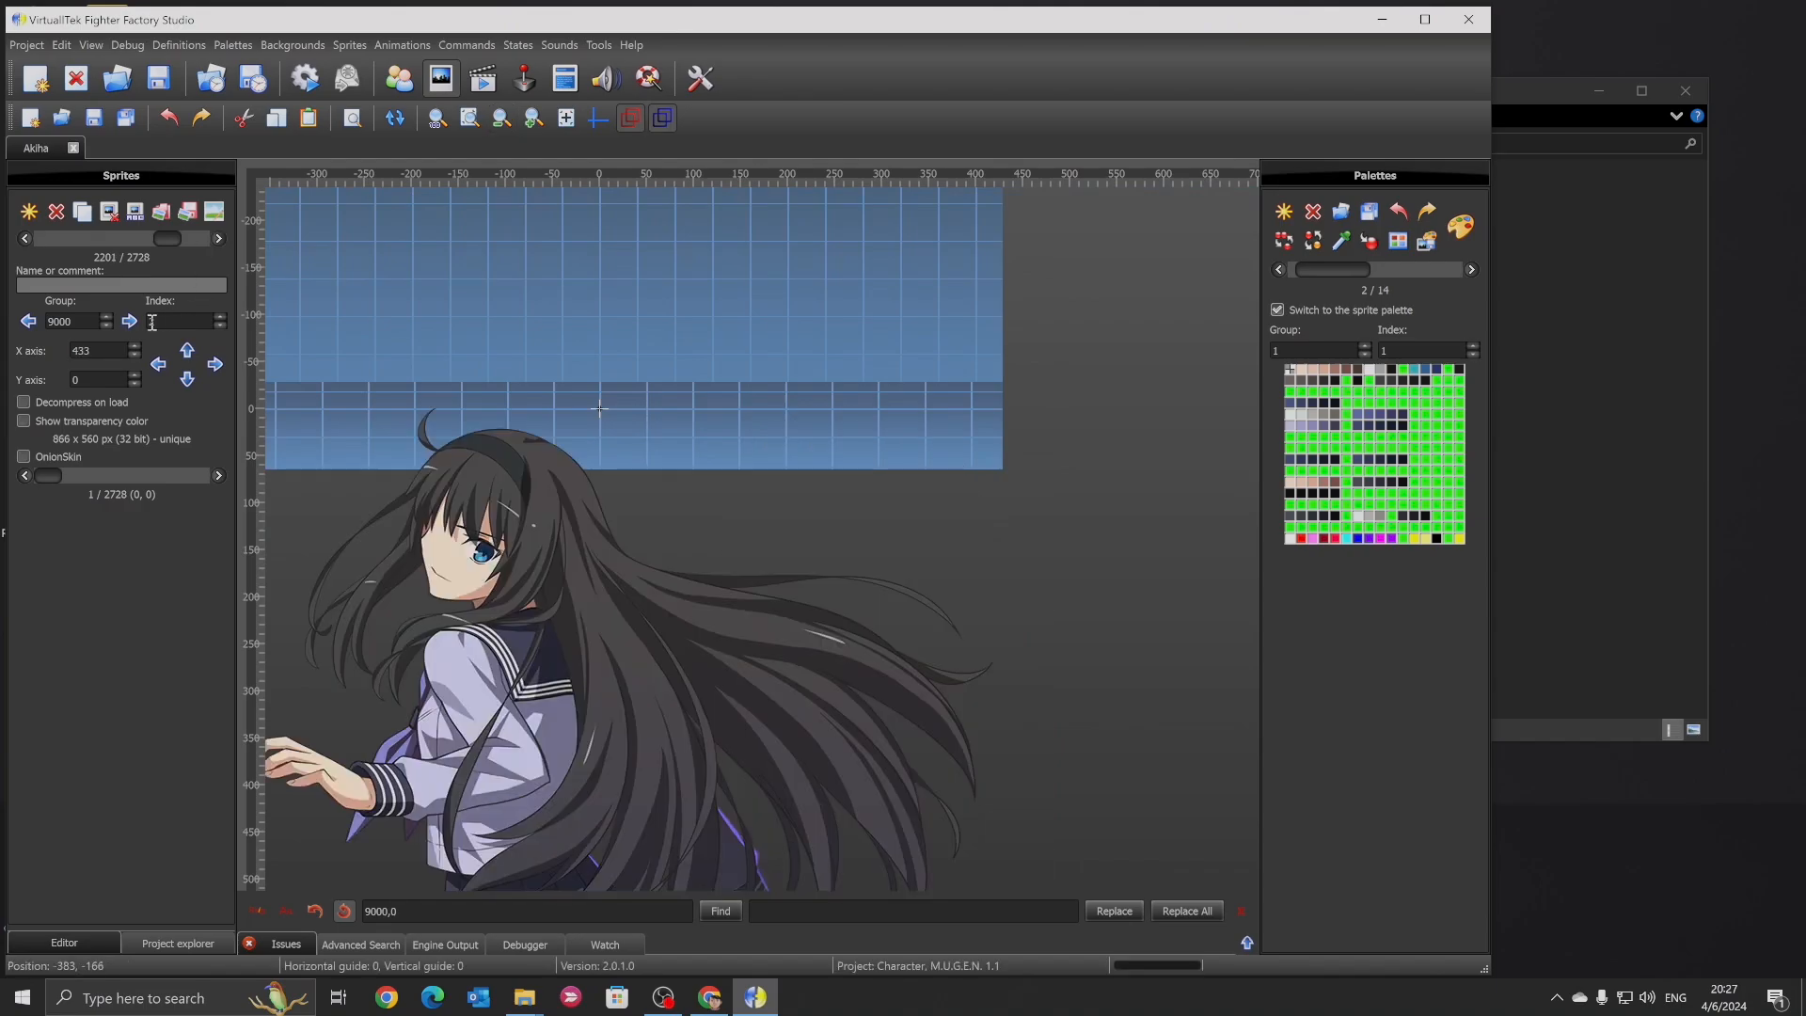
type("101")
left_click(93, 117)
Add 9000,0 small portrait.png after sprite 9999,2 as group 9000, index 0, with its axis at the top-left corner and no cropping
left_click(24, 239)
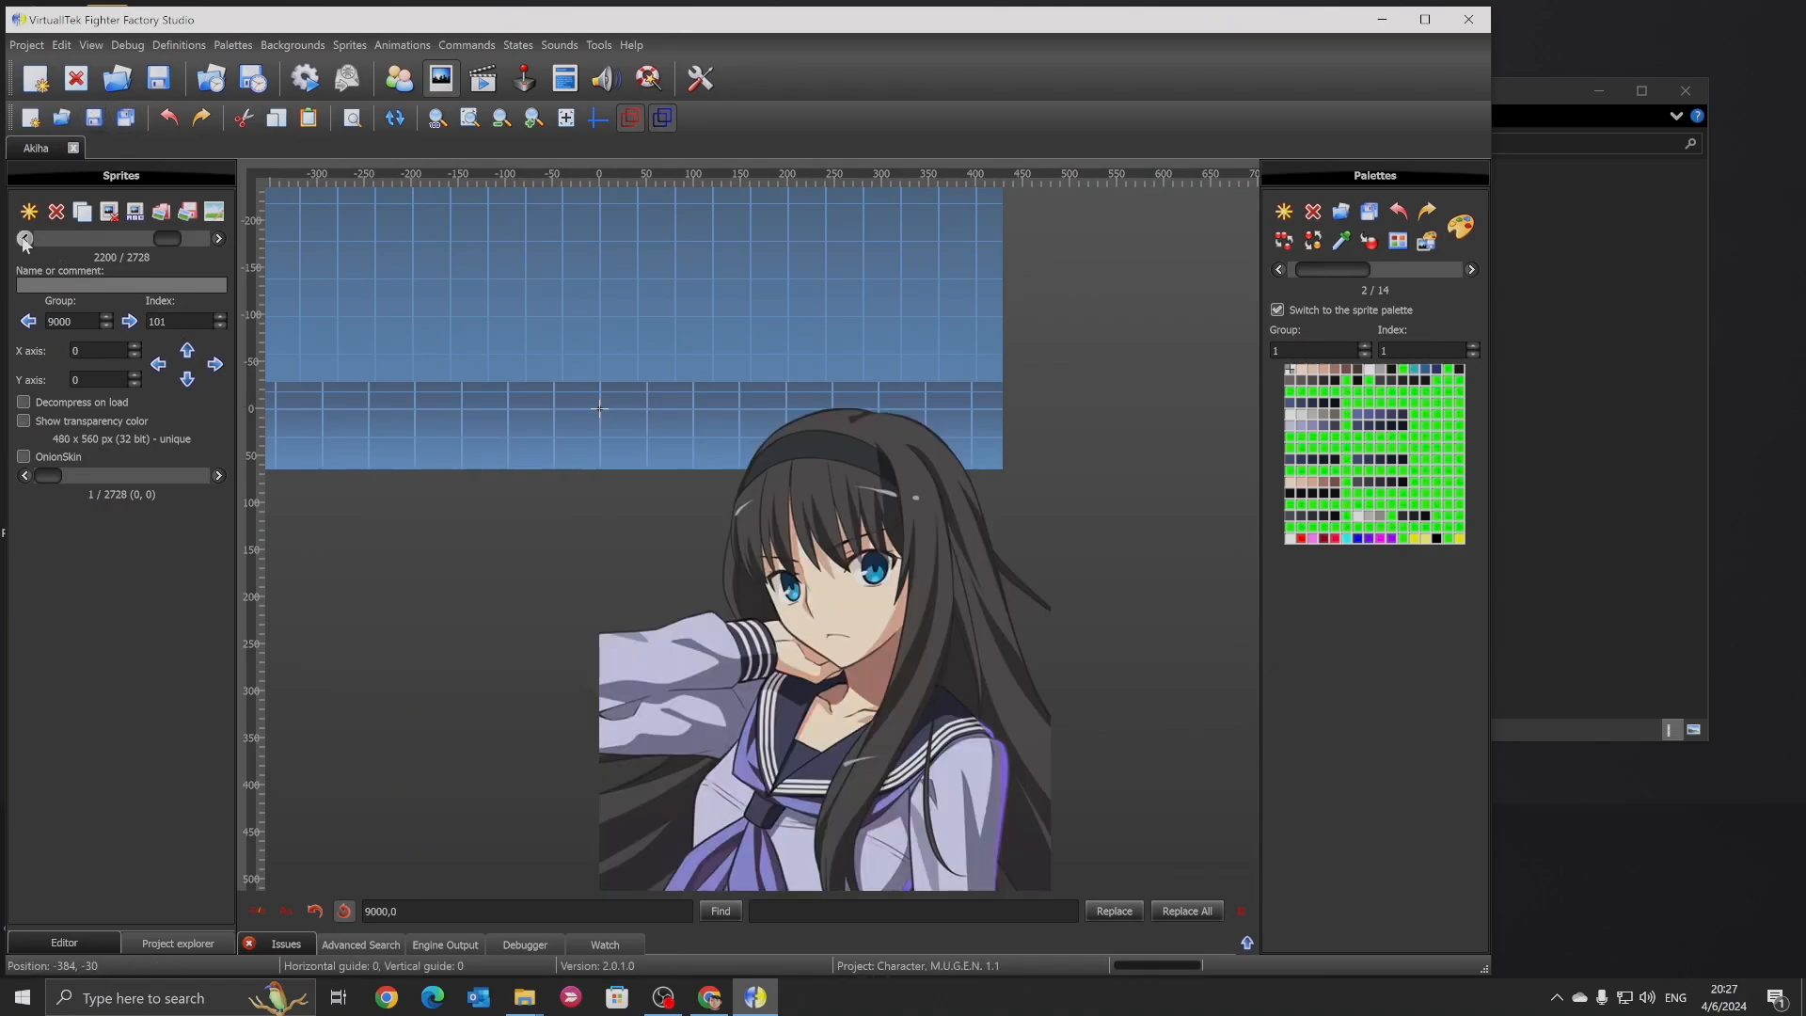
left_click(24, 238)
left_click(24, 239)
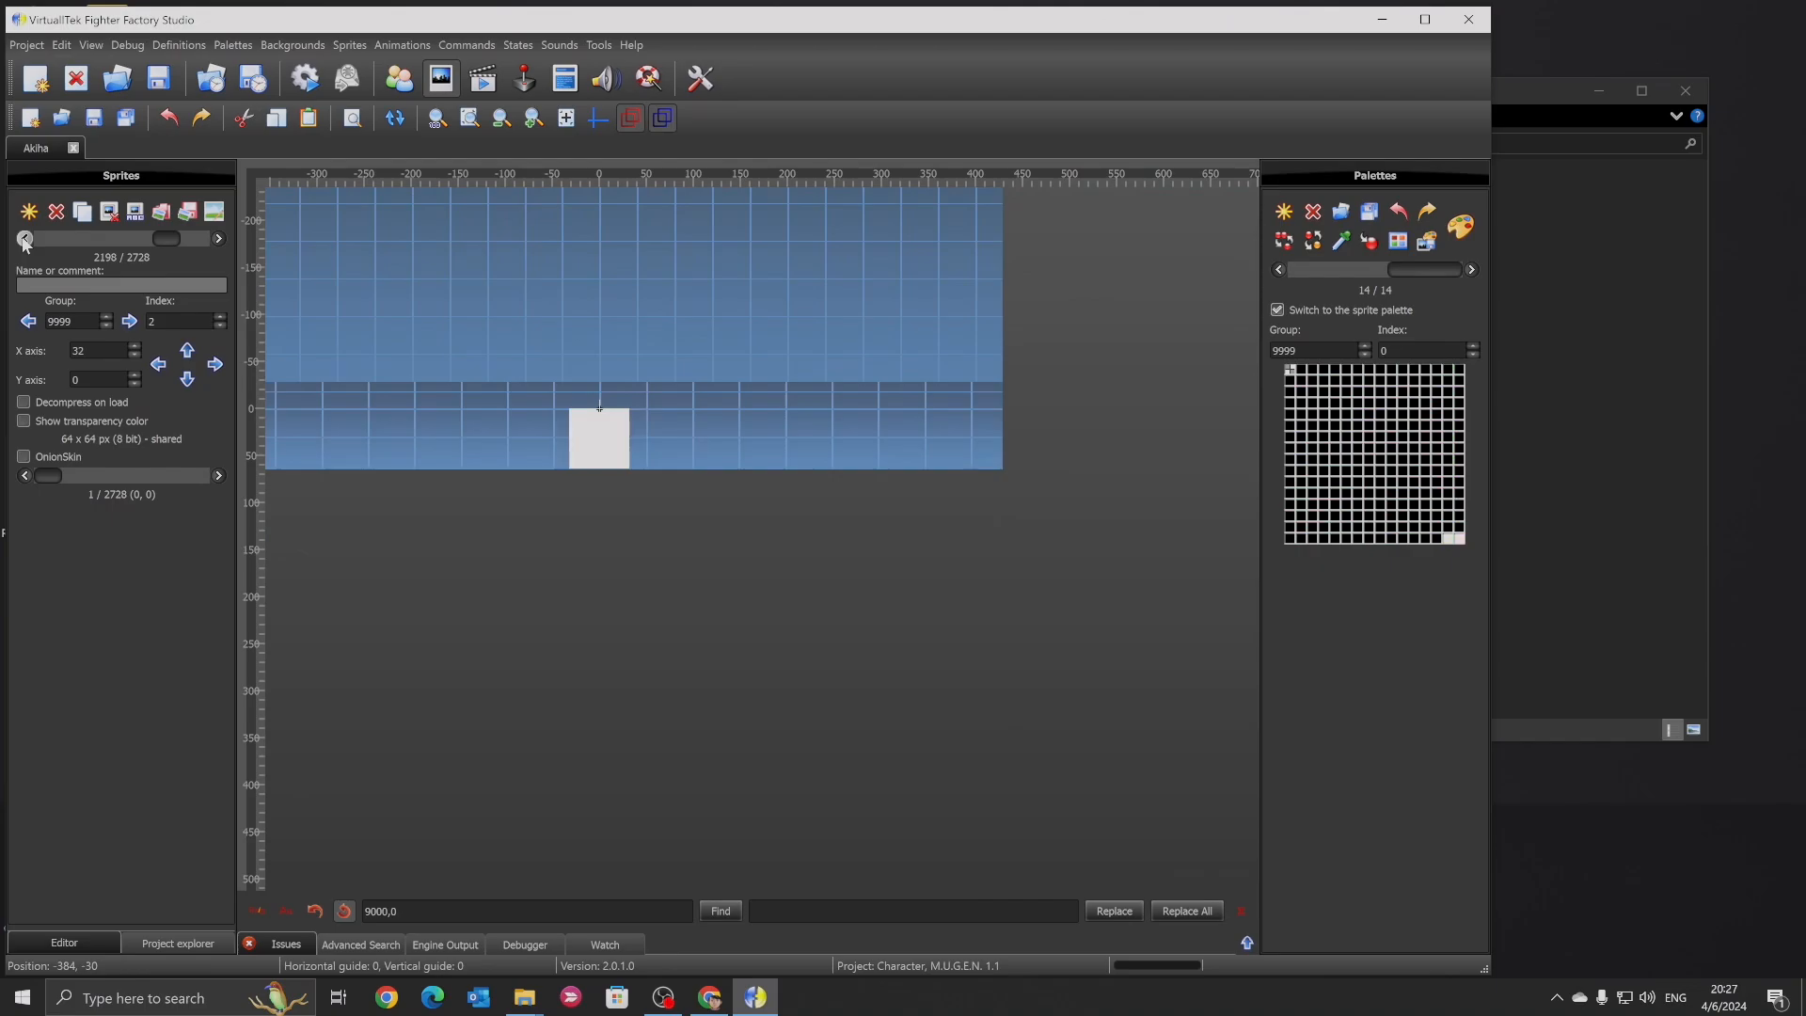
left_click(29, 213)
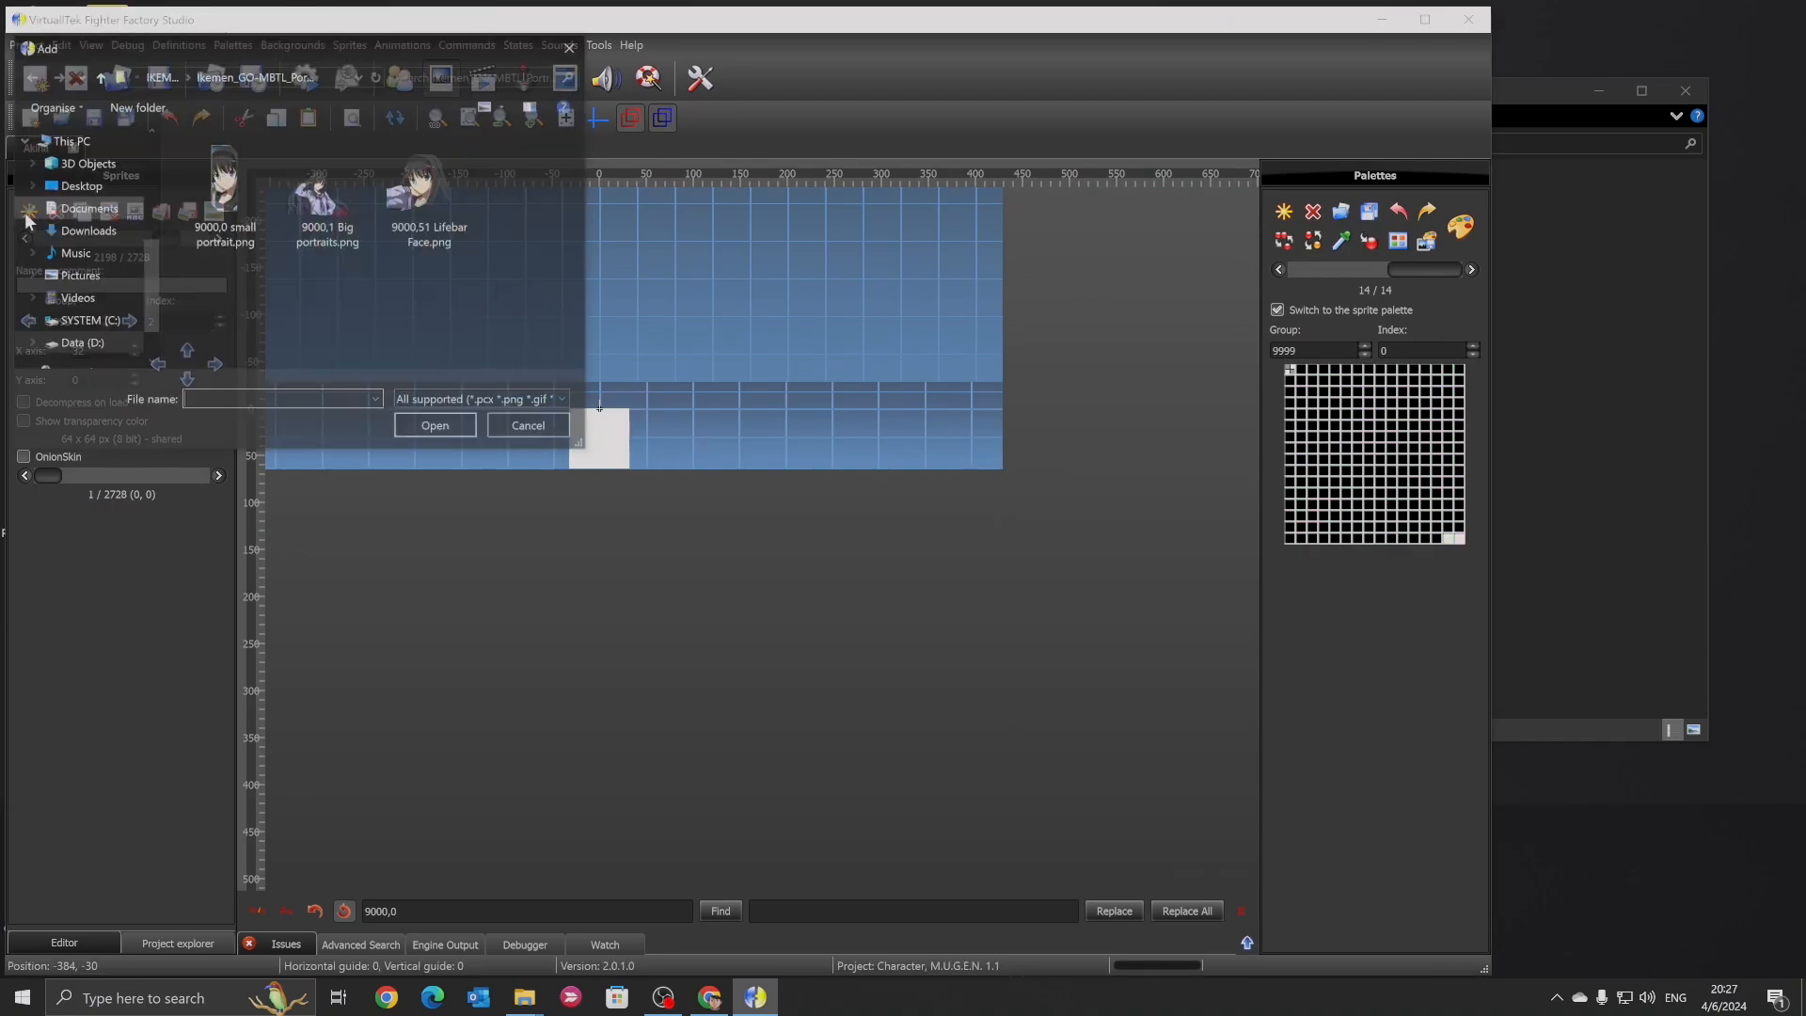
double_click(224, 183)
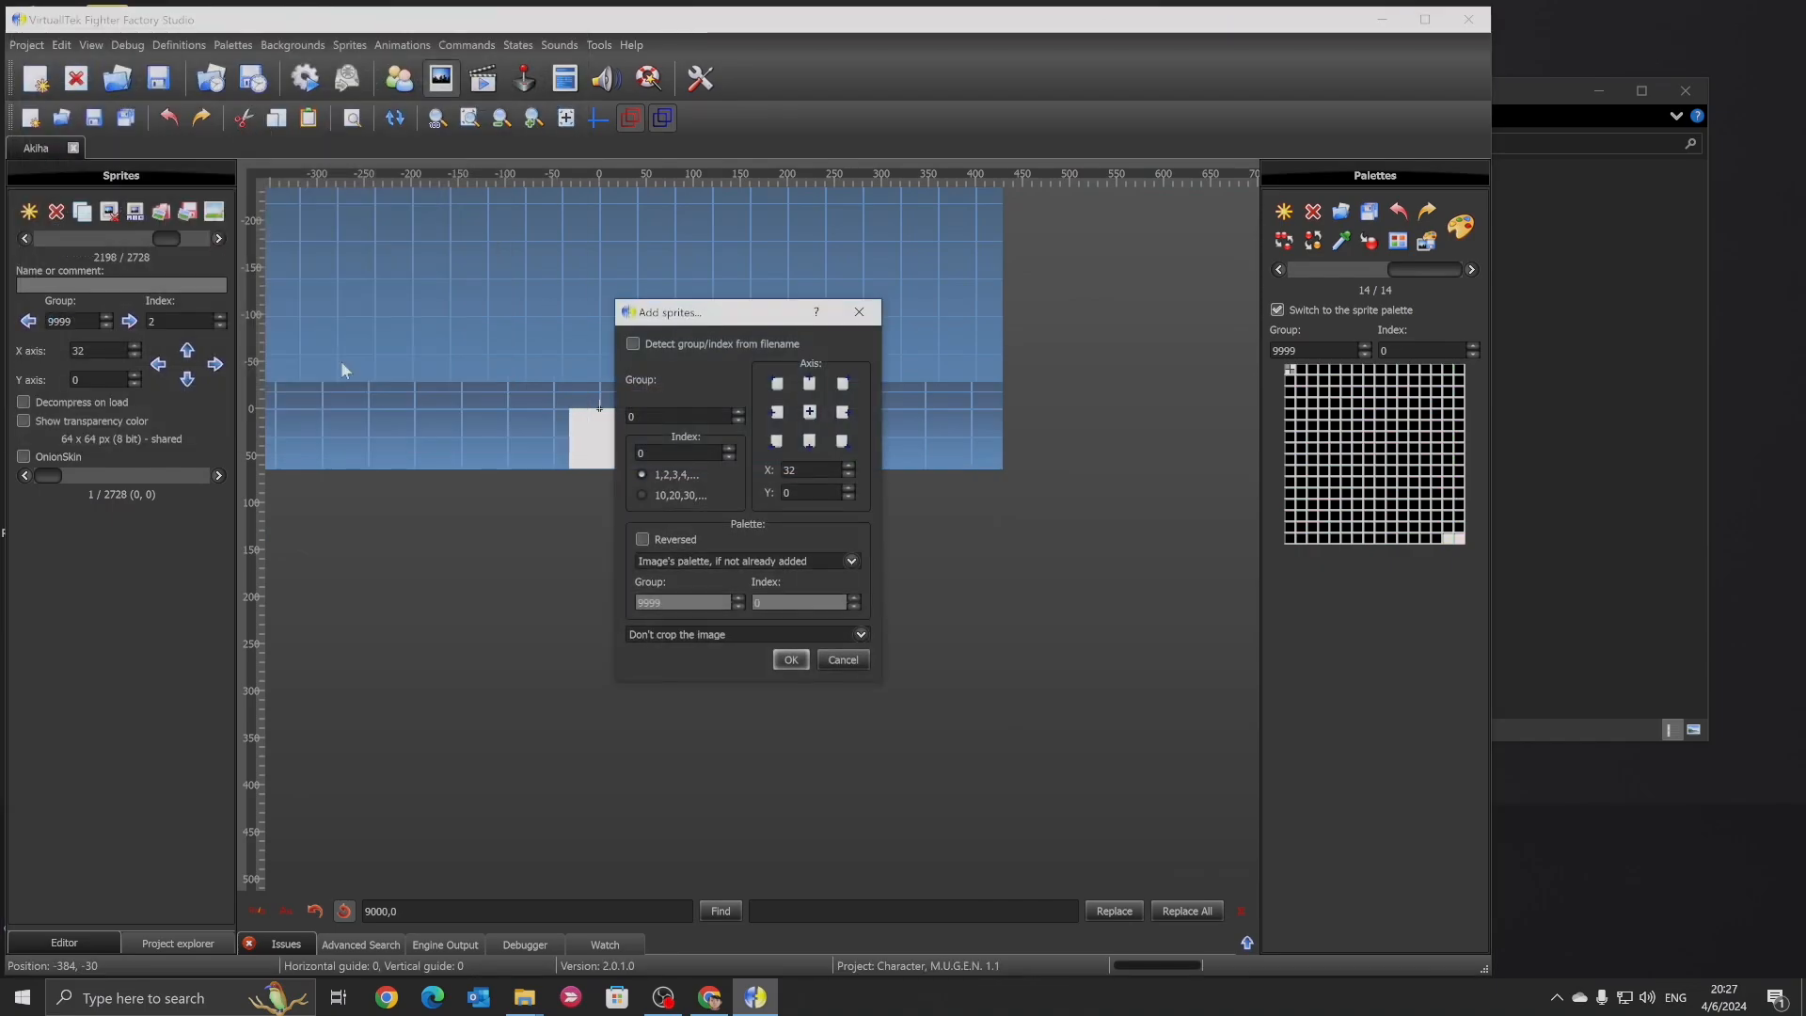
left_click(777, 386)
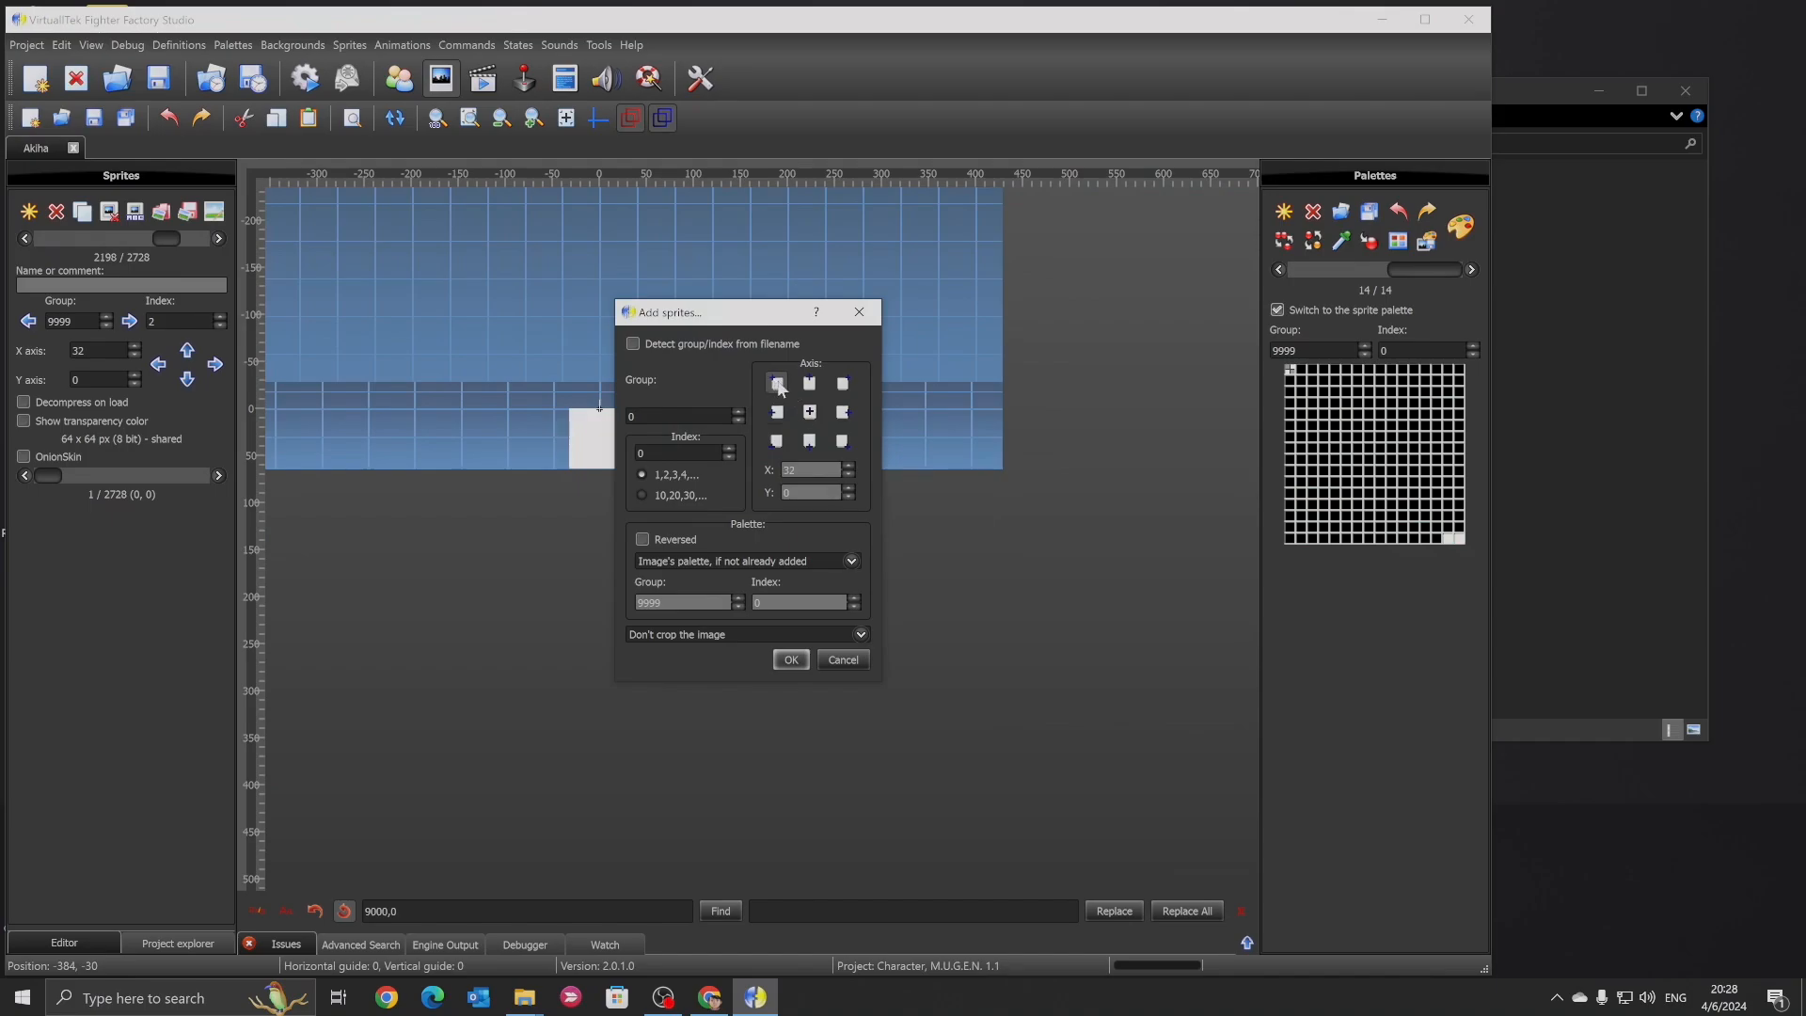
left_click_drag(669, 418, 551, 417)
type("9000")
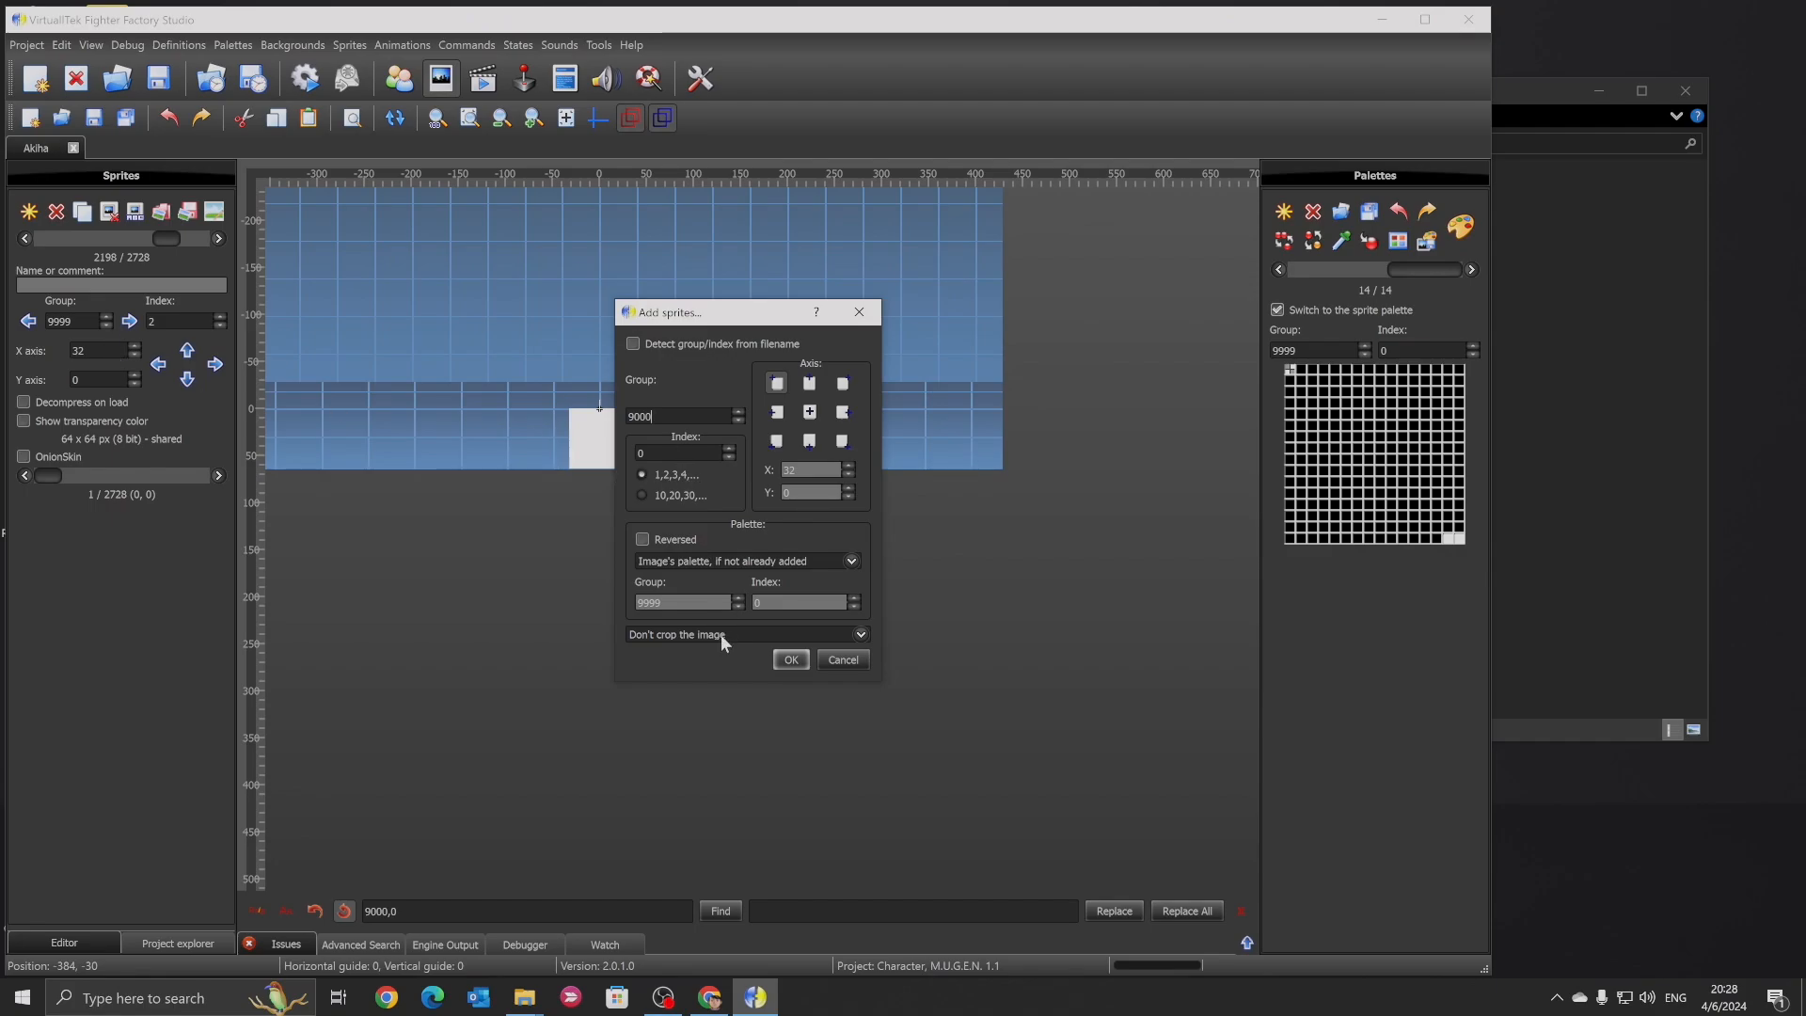
left_click(798, 660)
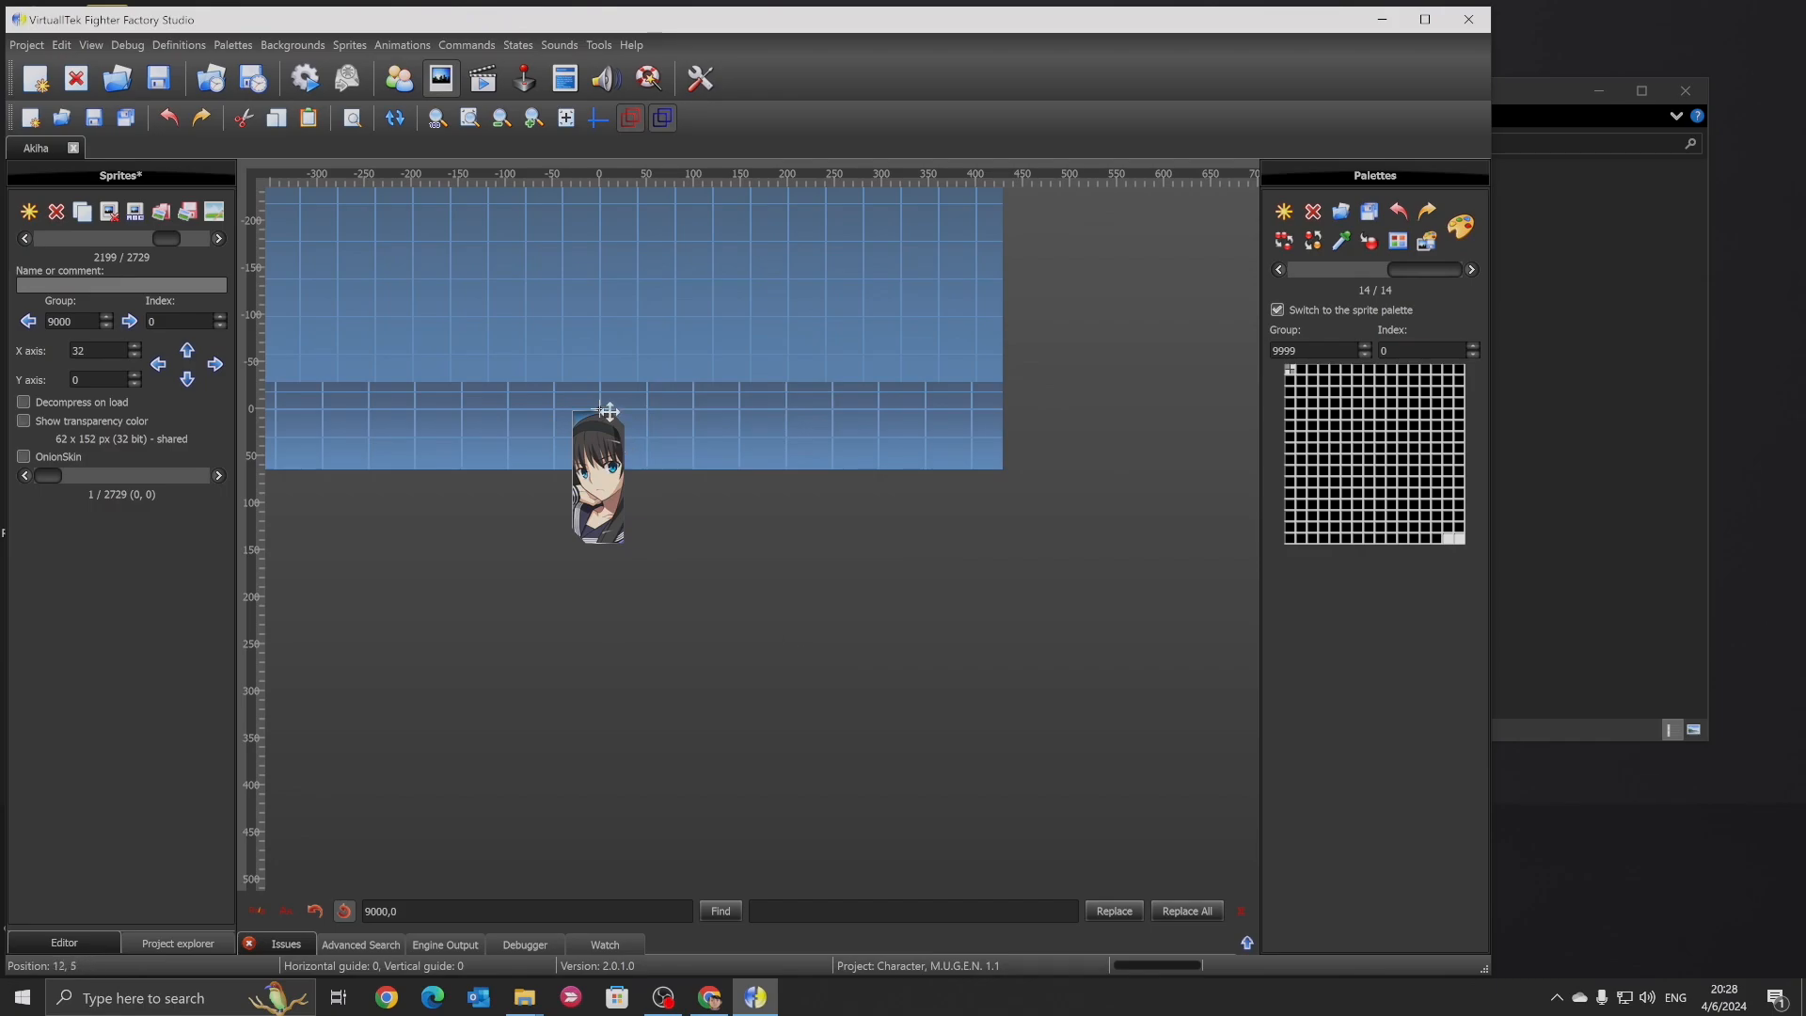
Set the new small portrait's X axis to 0 and save the sprite file
double_click(79, 350)
type("0")
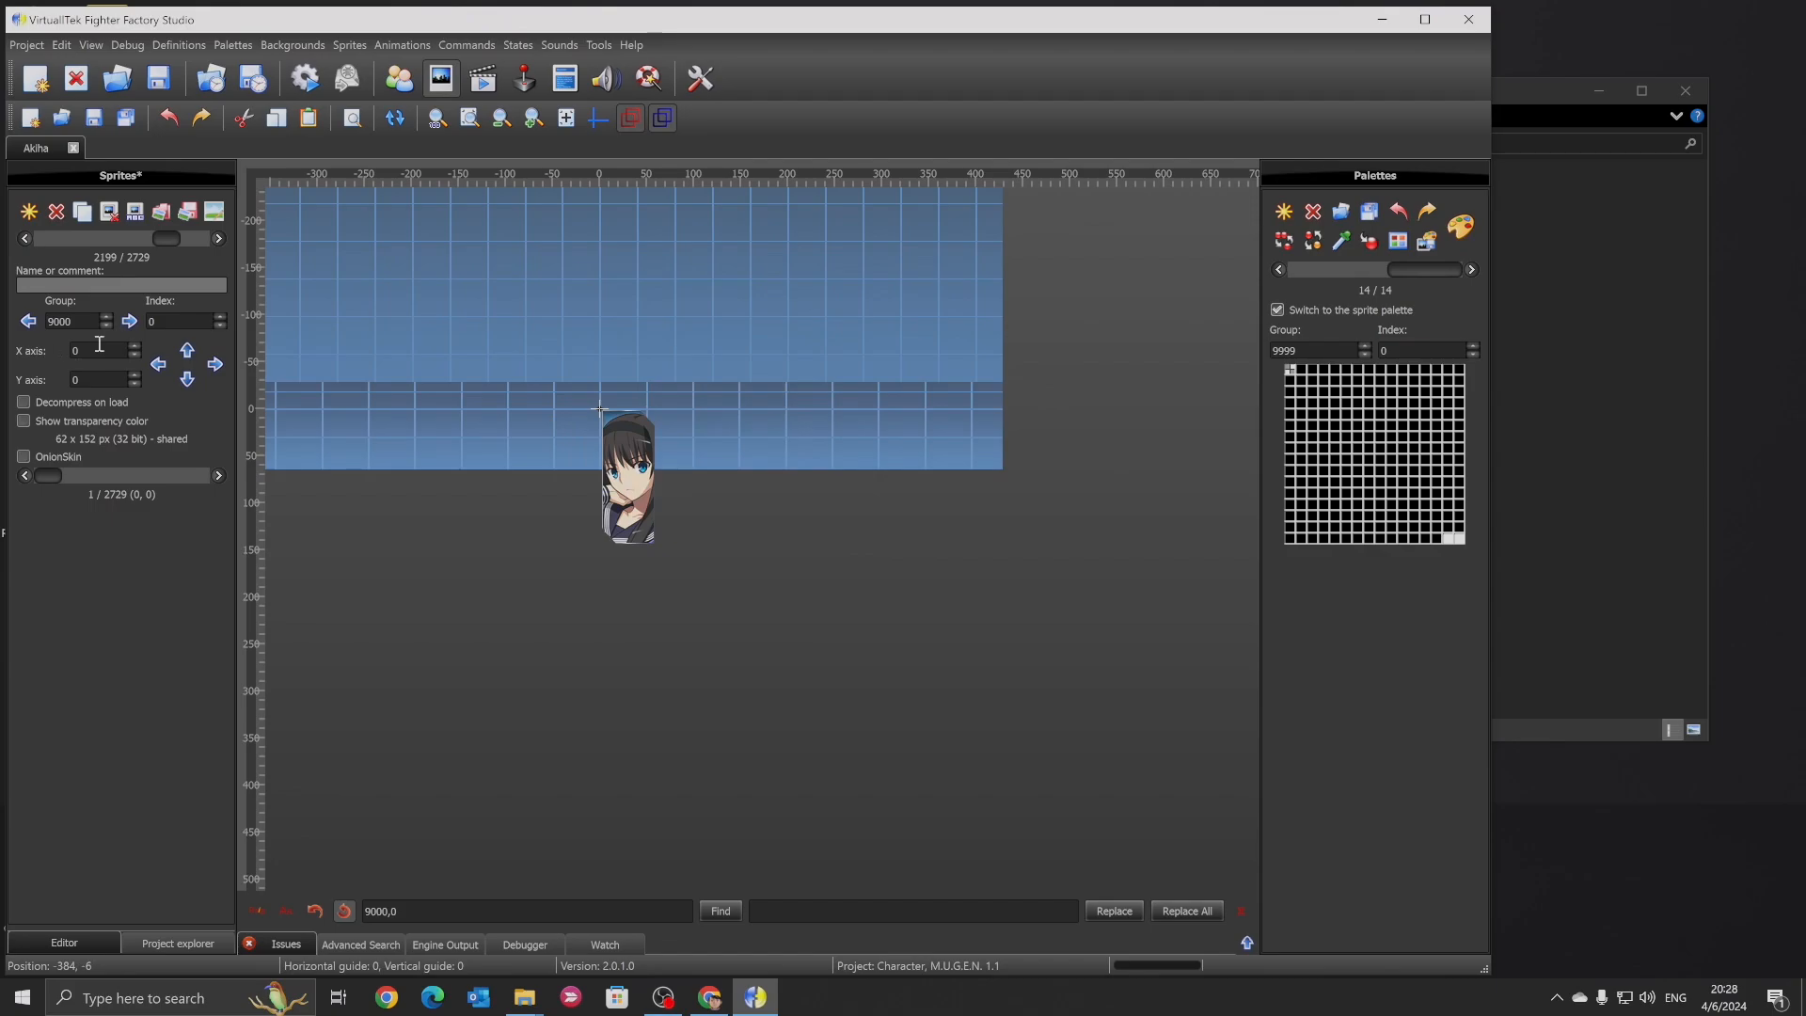
left_click(90, 382)
left_click(93, 117)
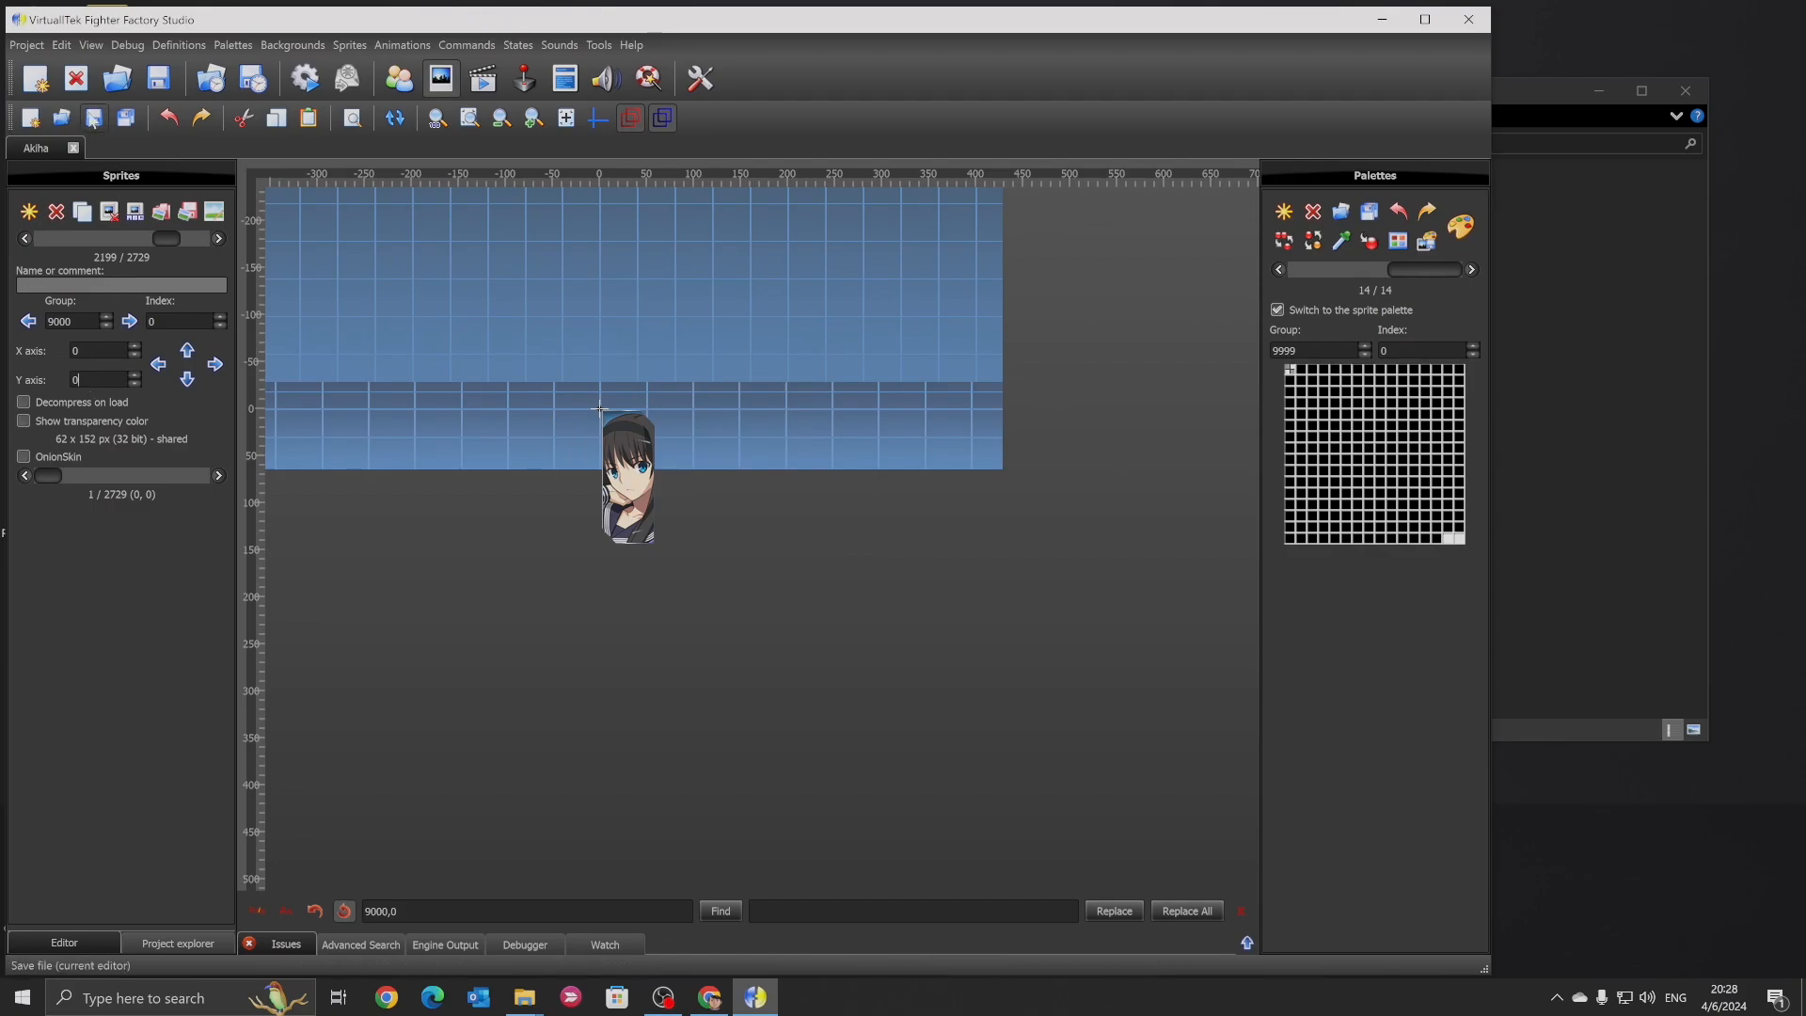
Add 9000,1 Big portraits.png as group 9000, index 1, with its axis at the top-left corner, and save the sprite file
left_click(31, 213)
left_click(313, 214)
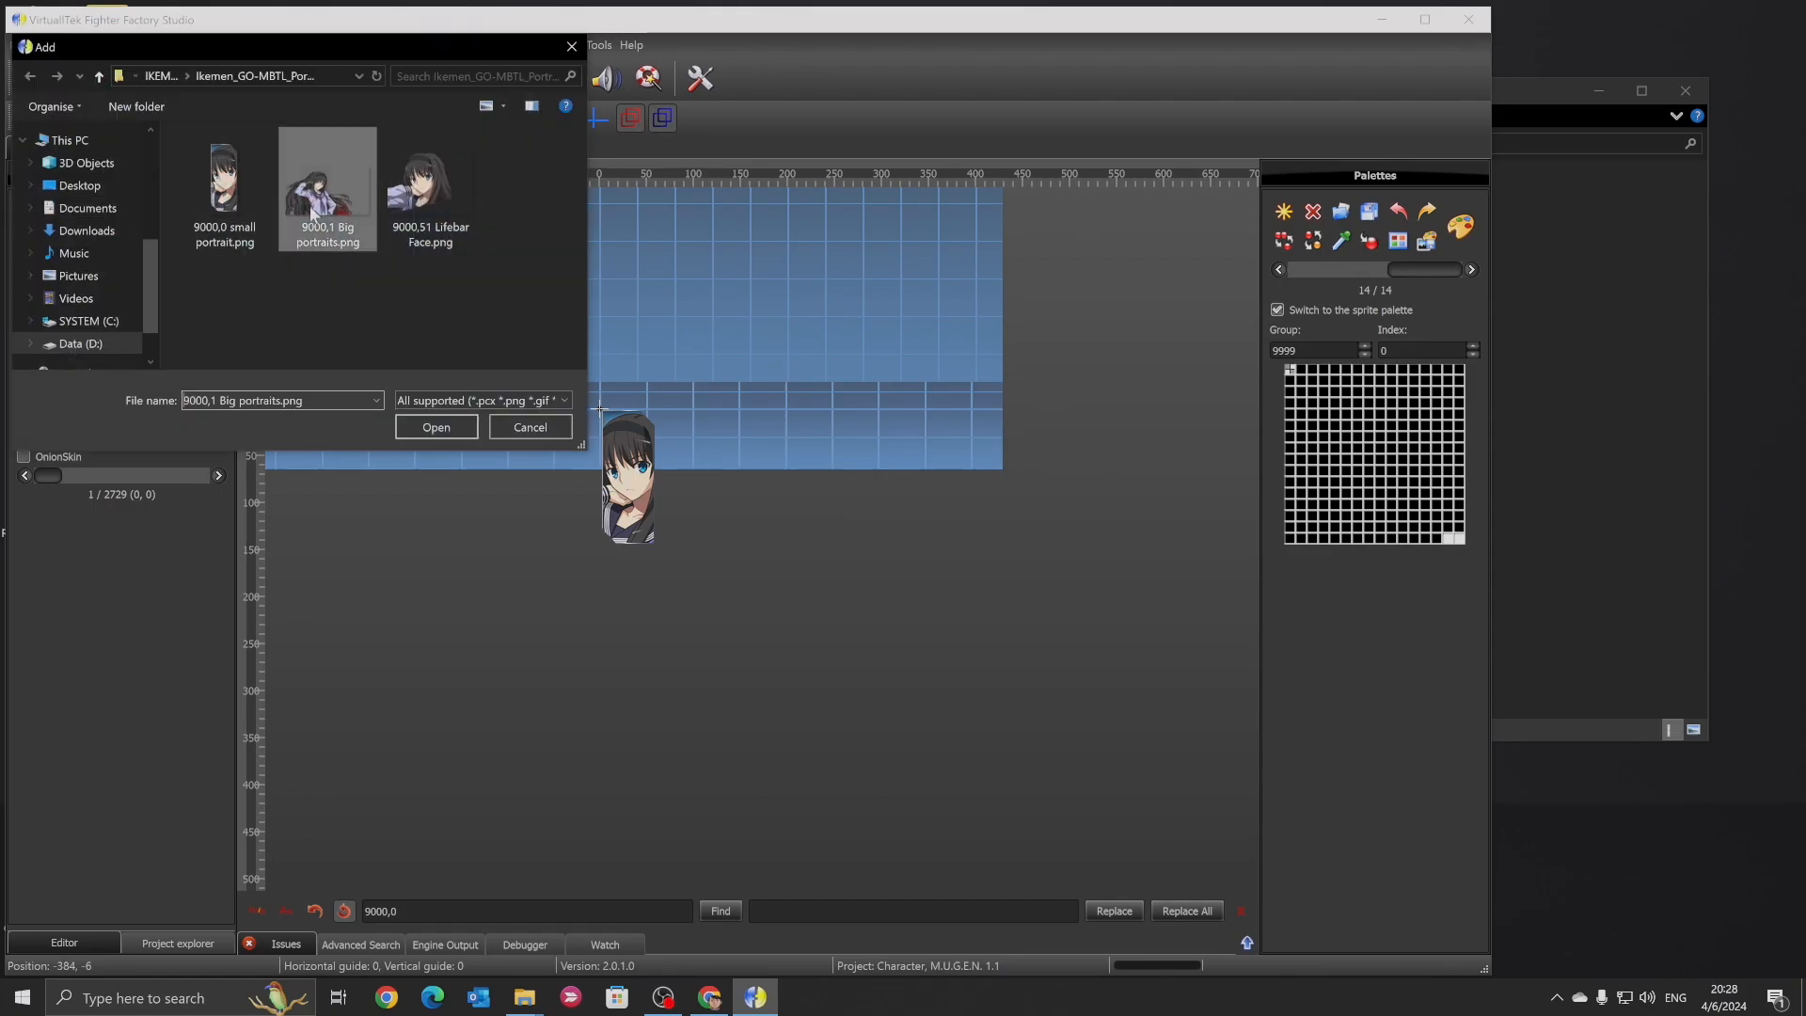
double_click(313, 215)
left_click_drag(651, 413, 543, 419)
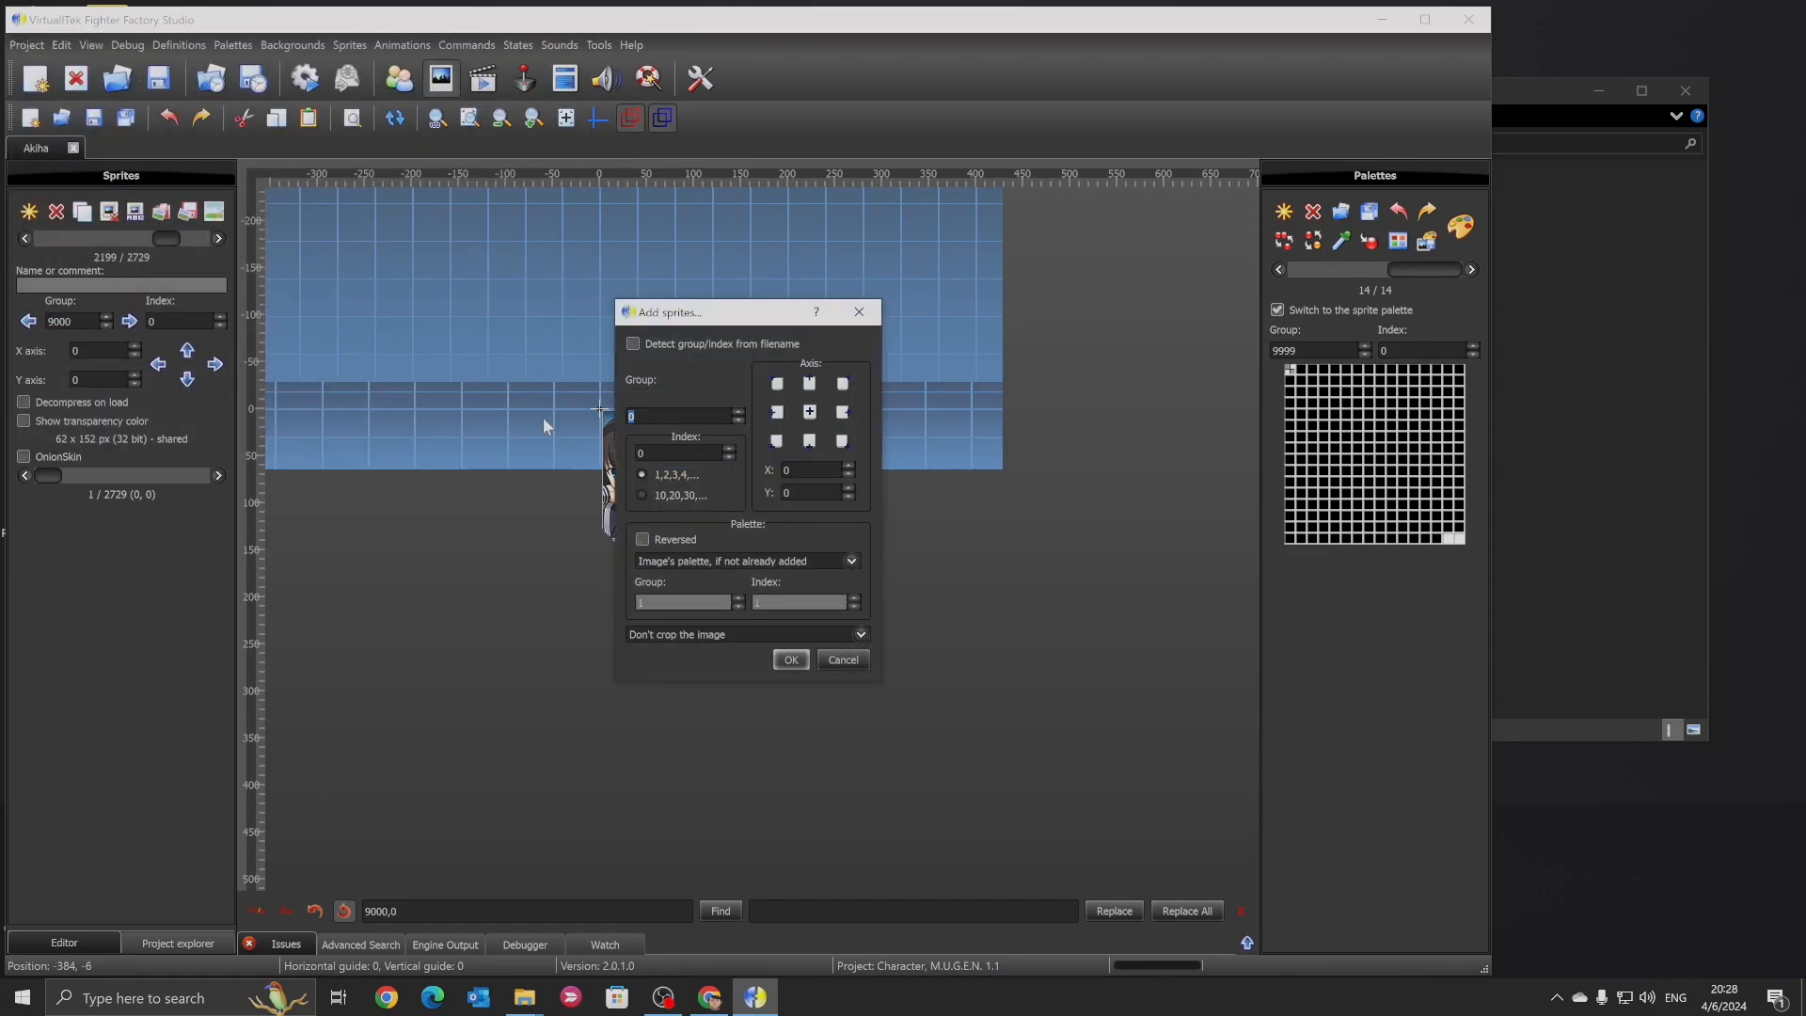
type("9000")
key("Tab")
type("1")
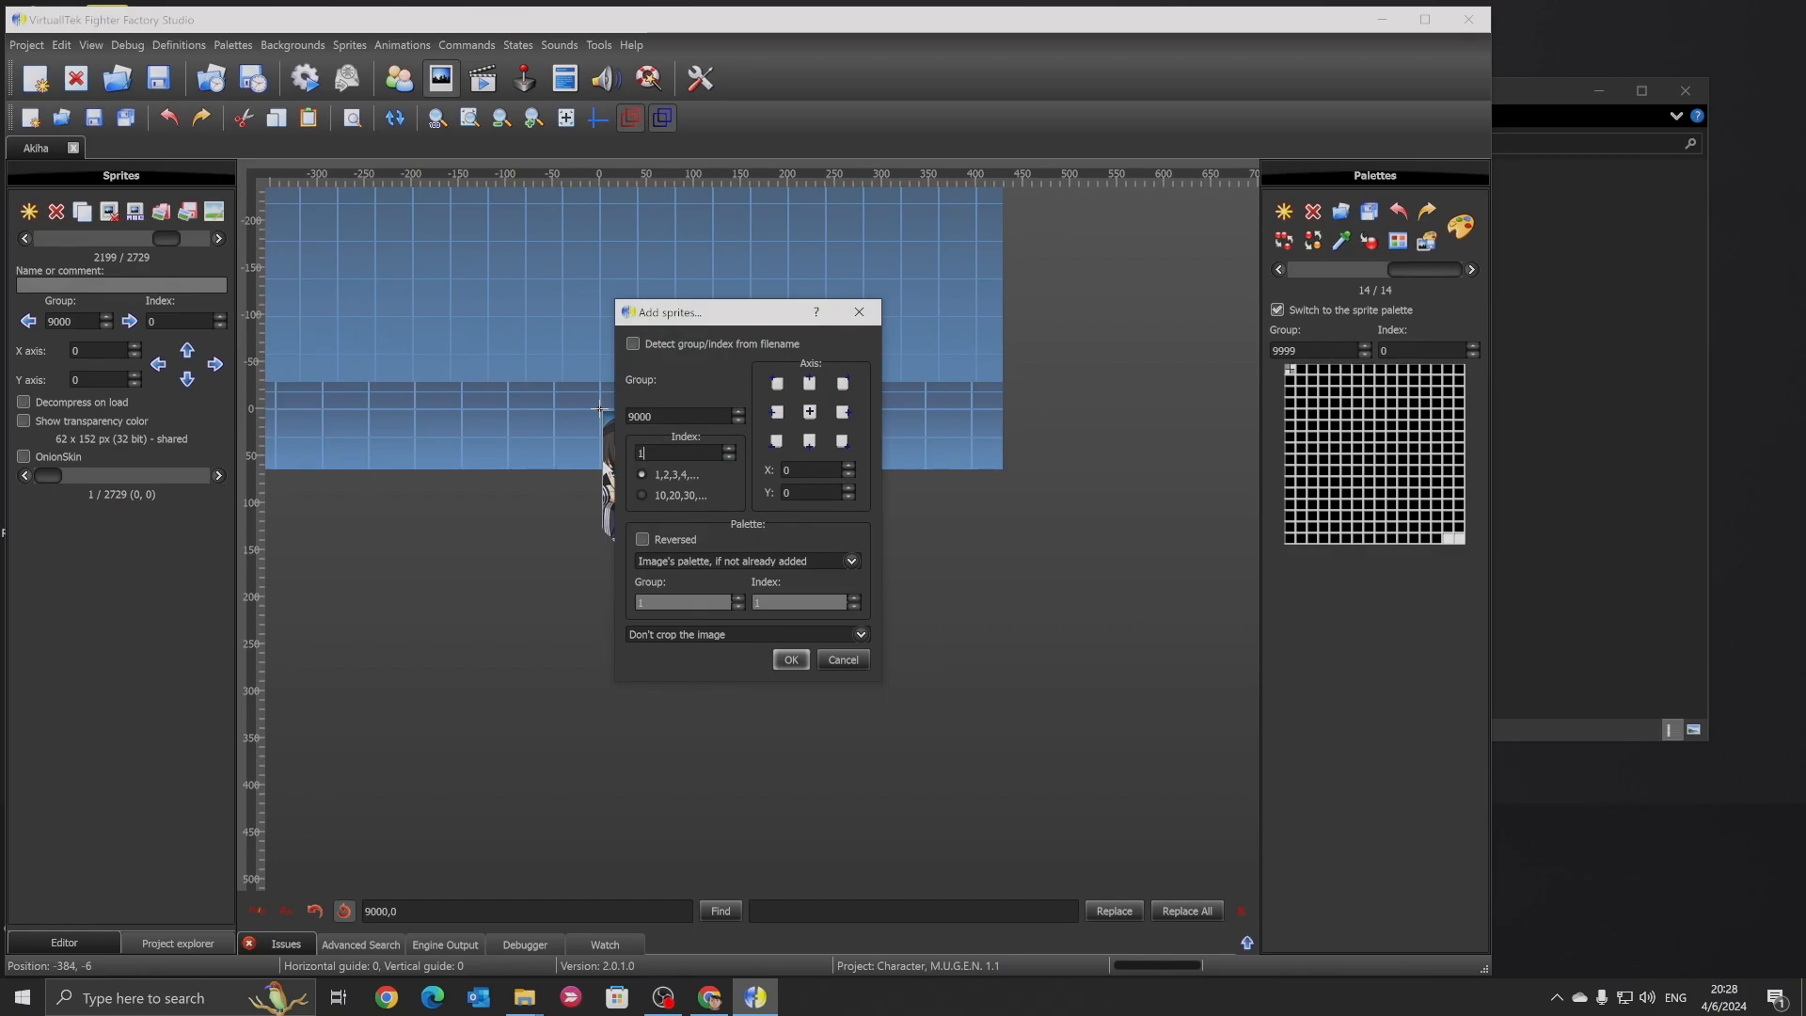
left_click(777, 385)
left_click(790, 660)
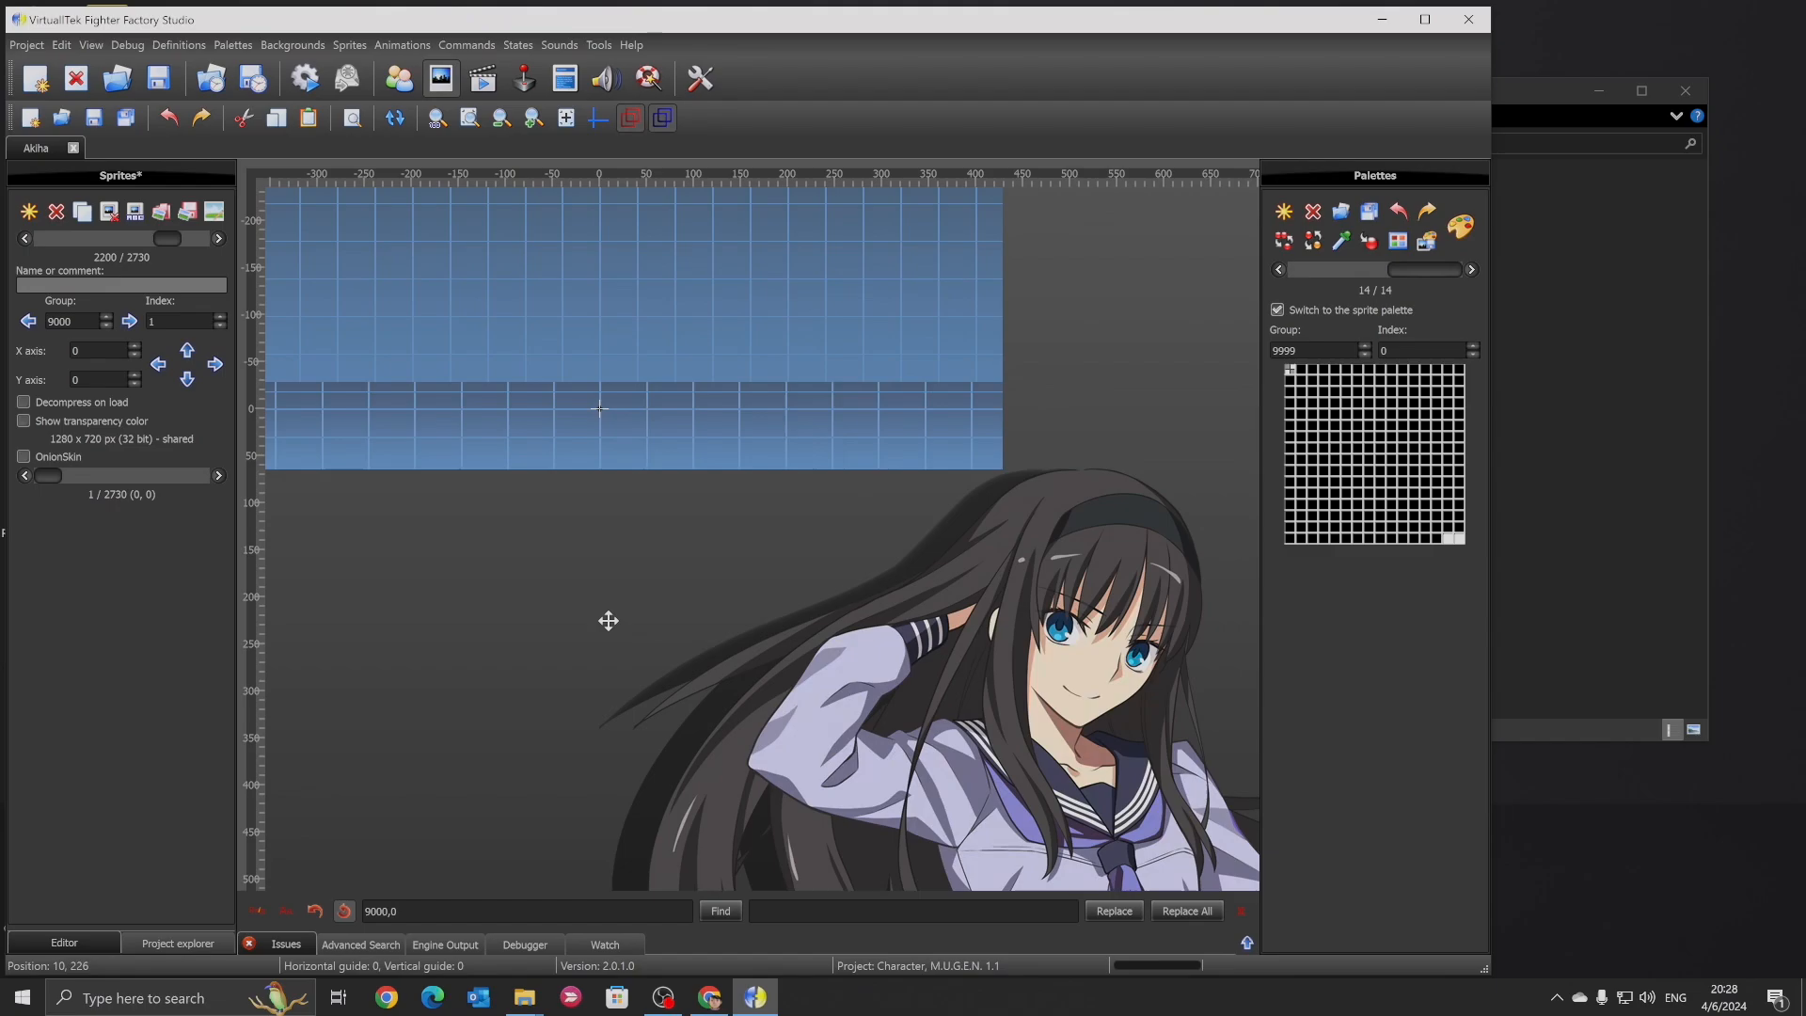
left_click(85, 378)
left_click(94, 118)
Add 9000,51 Lifebar Face.png as group 9000, index 51, with its axis at the top-left corner, and save the sprite file
left_click(30, 213)
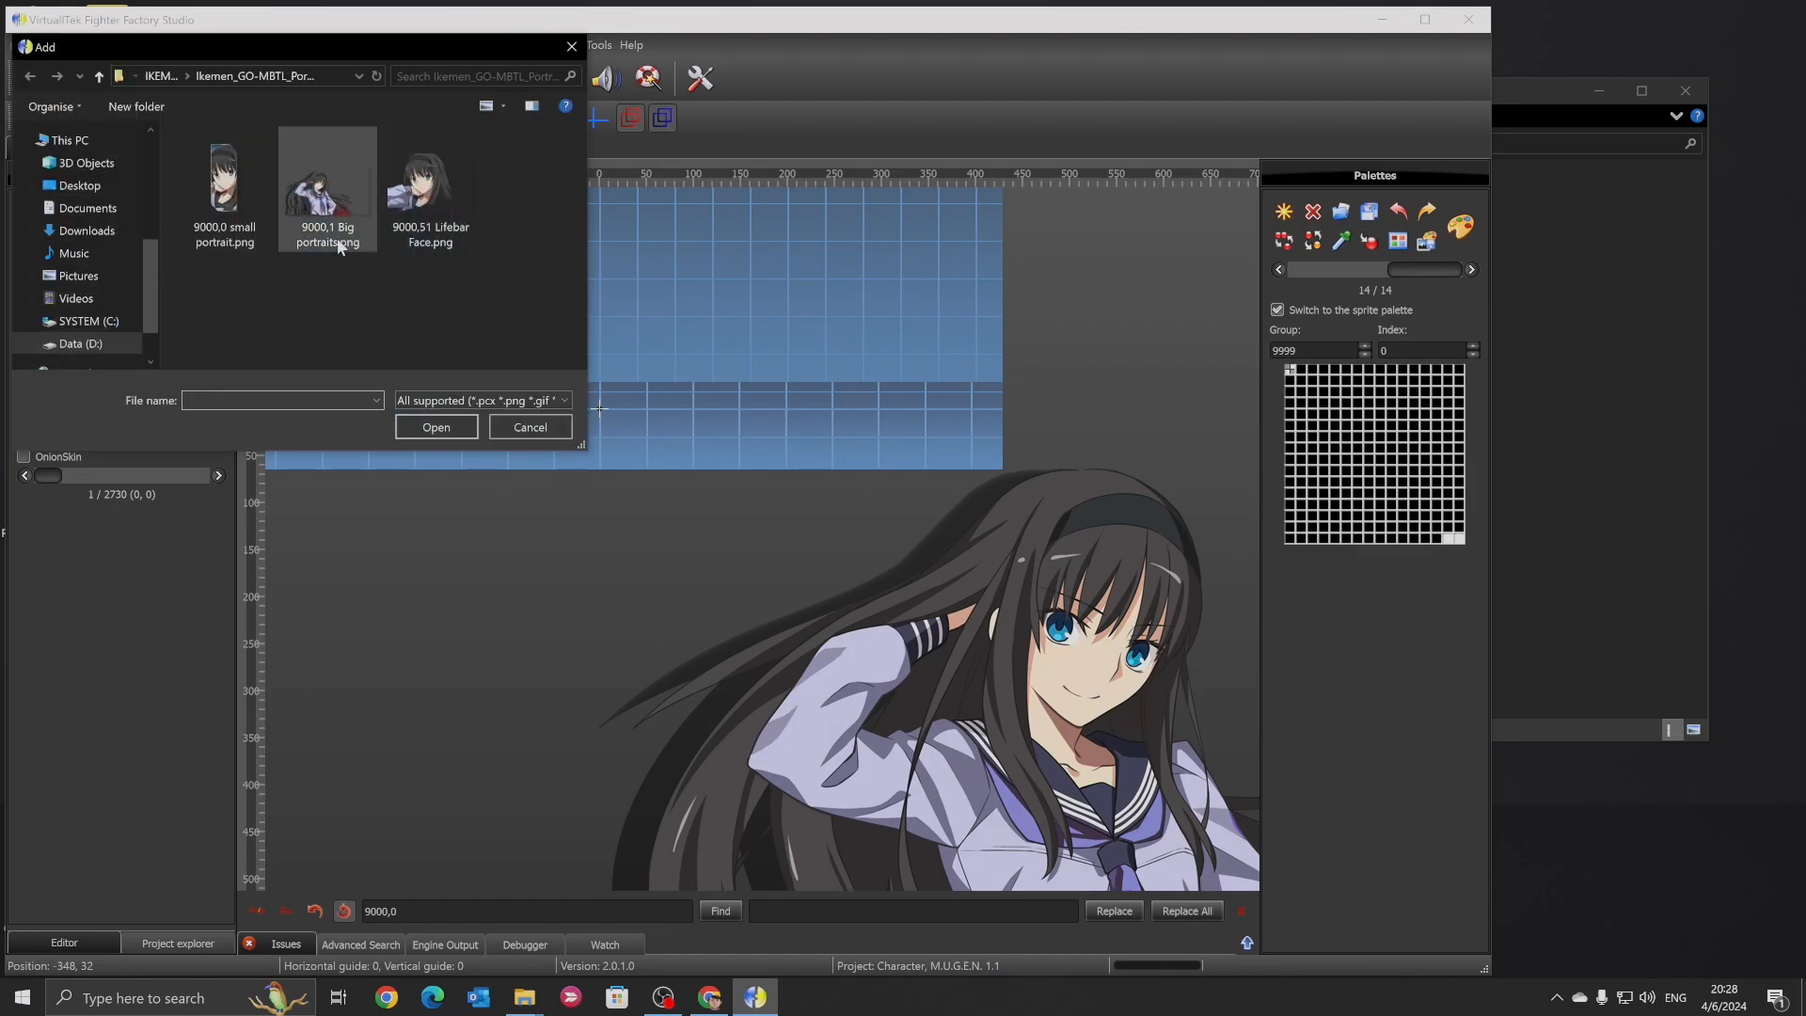
left_click(394, 243)
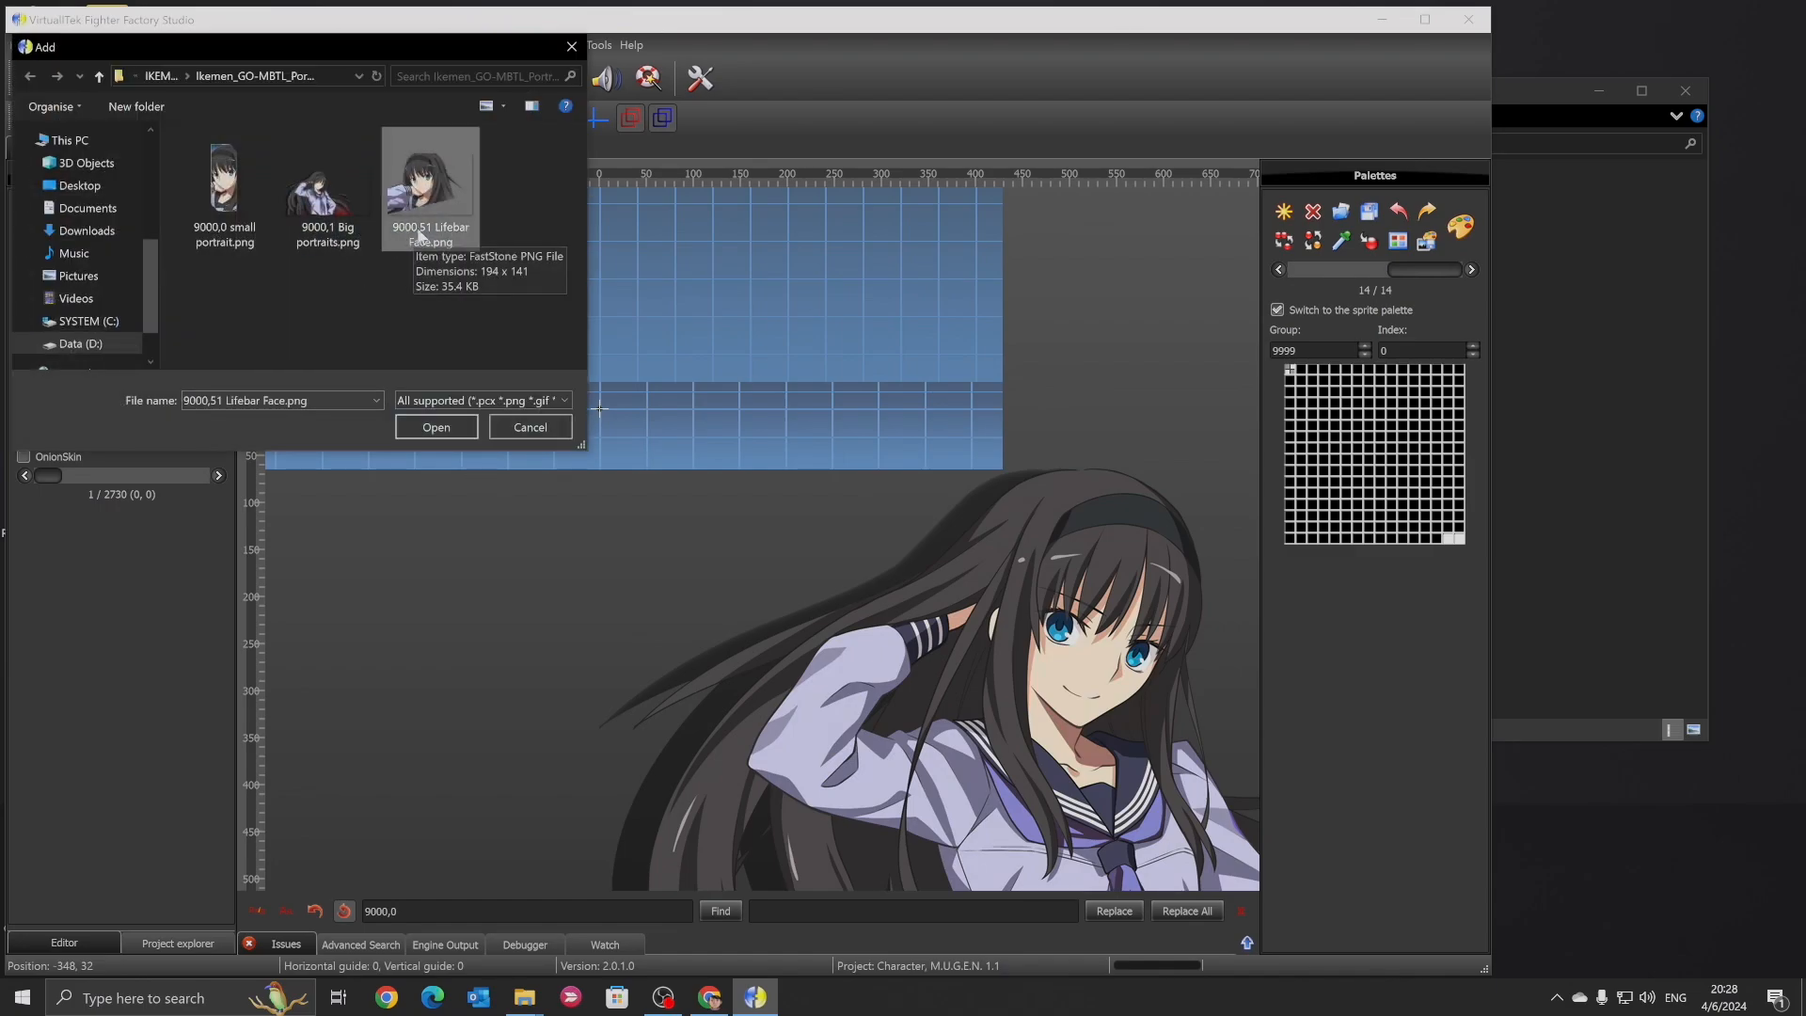
double_click(407, 237)
type("900")
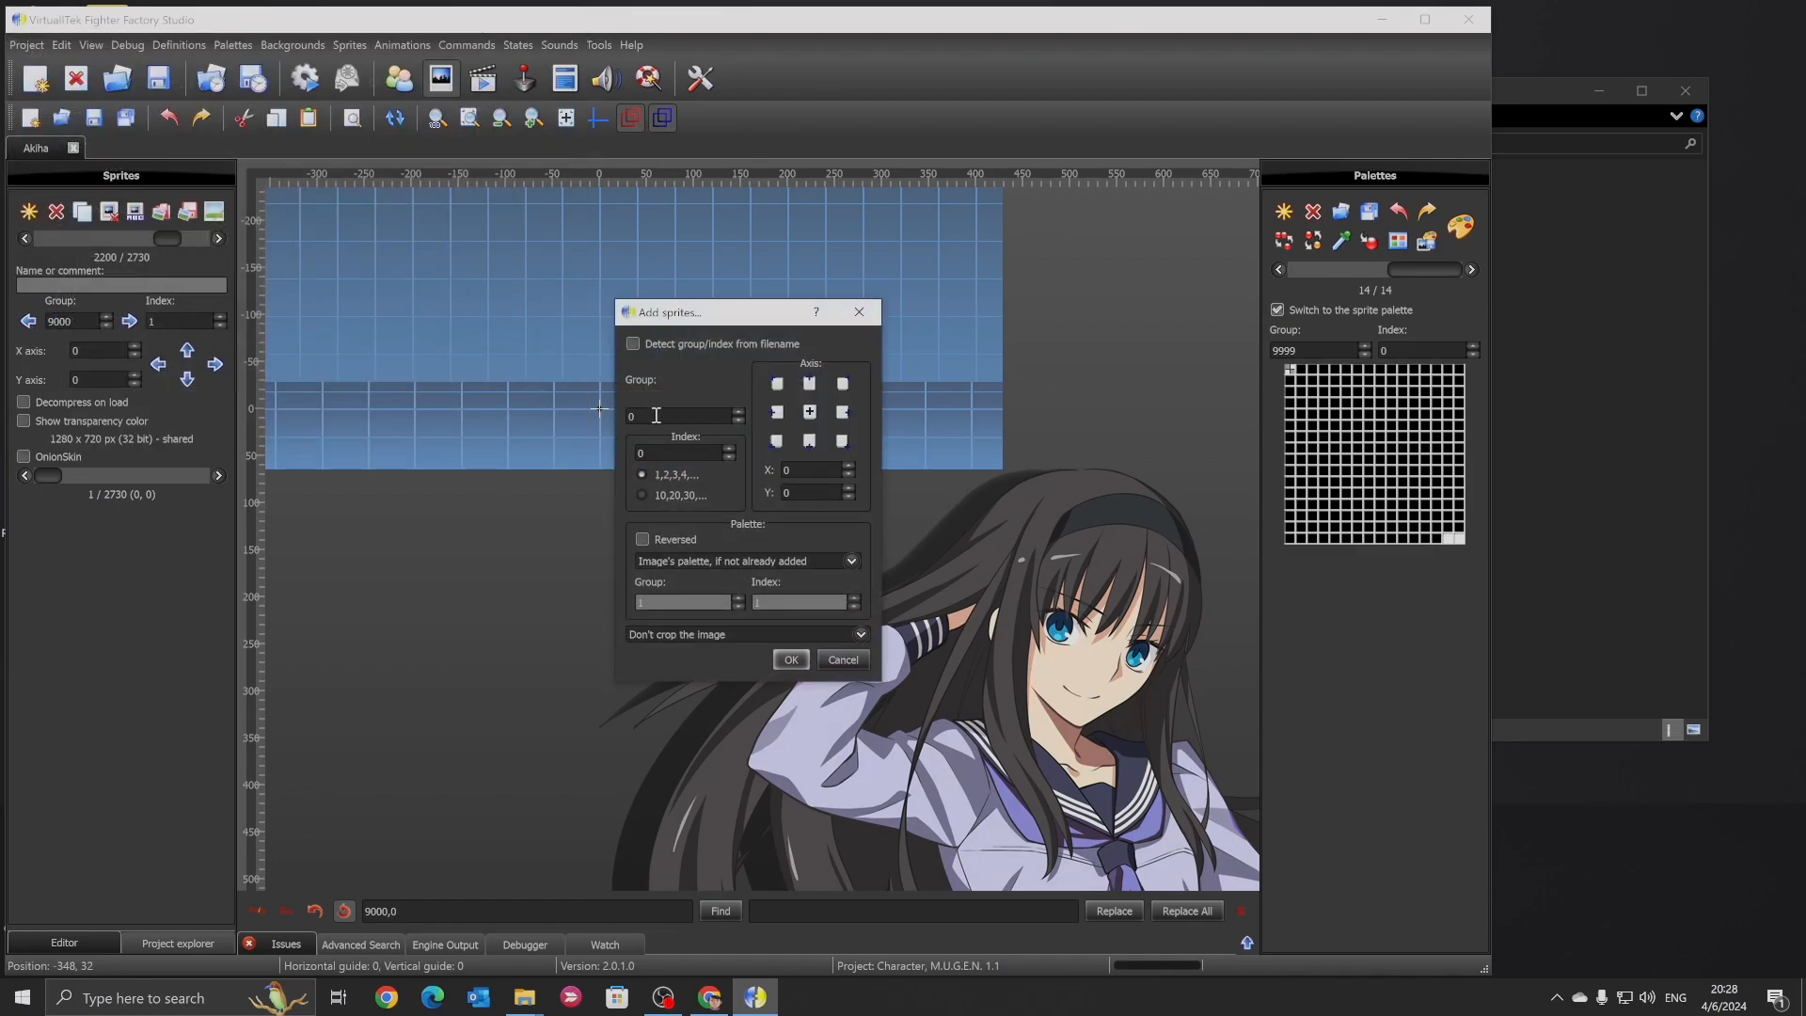
type("0")
left_click(650, 450)
type("51")
left_click(778, 384)
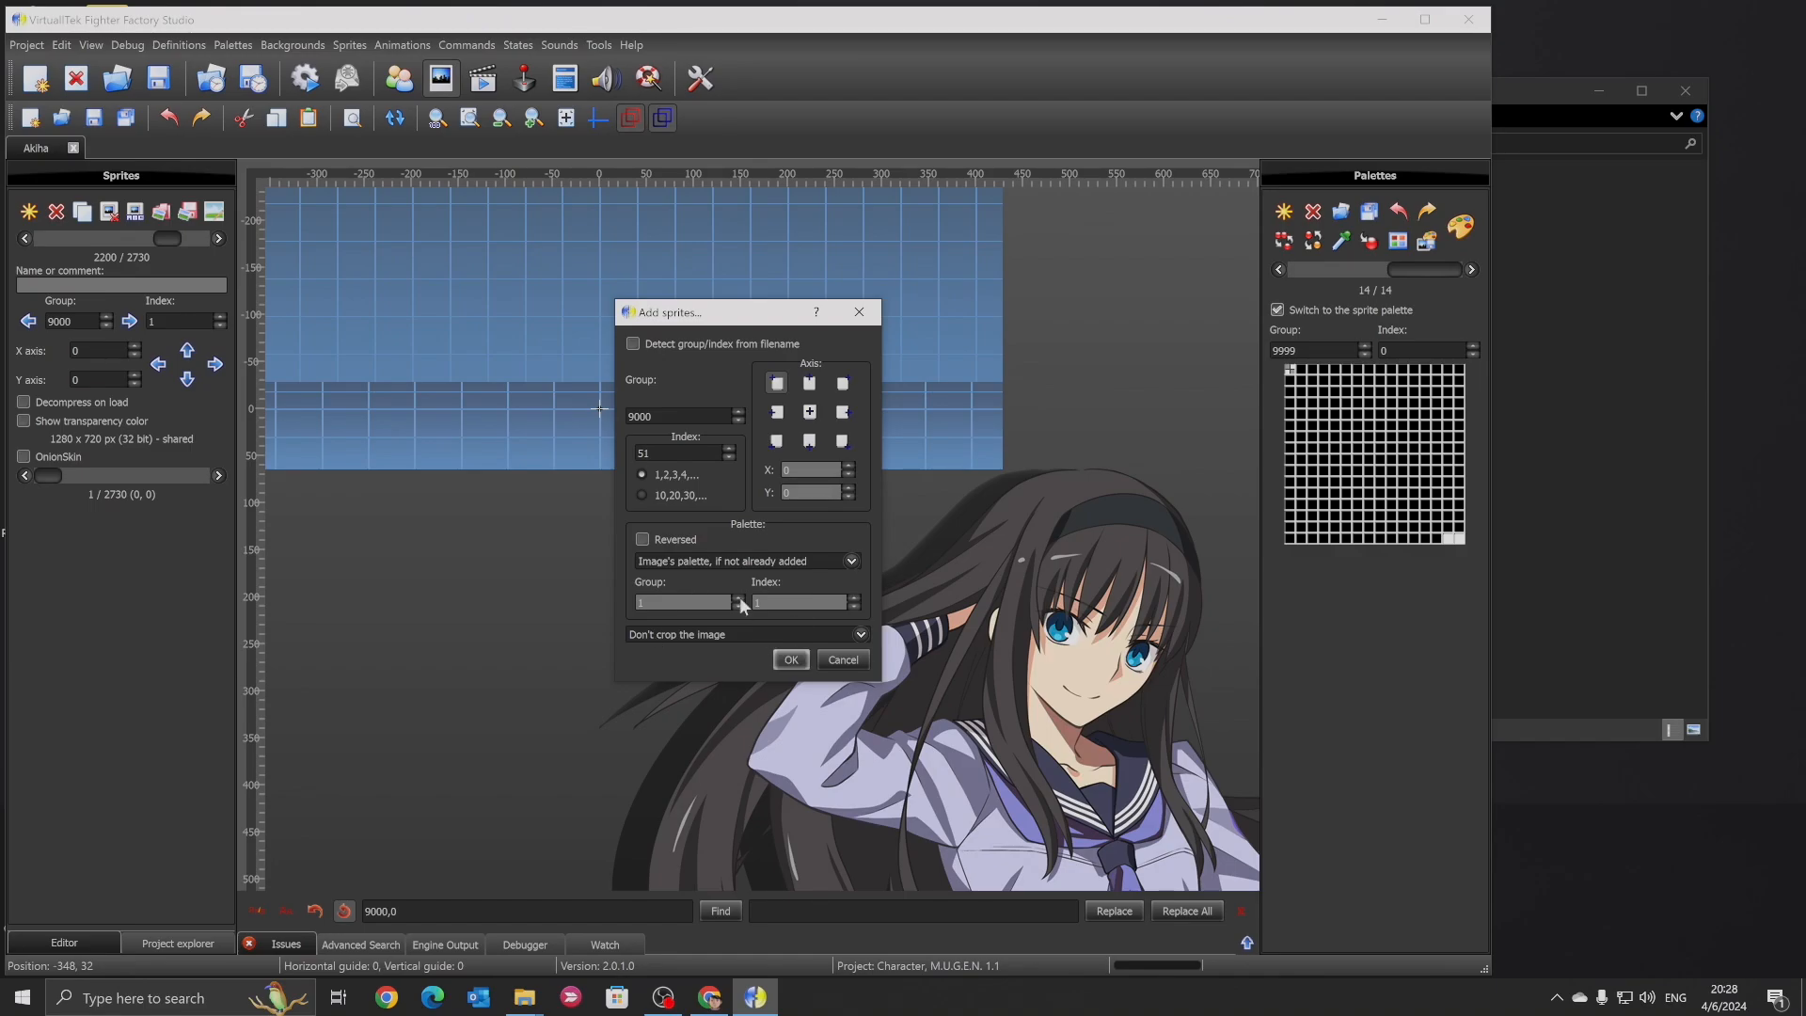
left_click(790, 659)
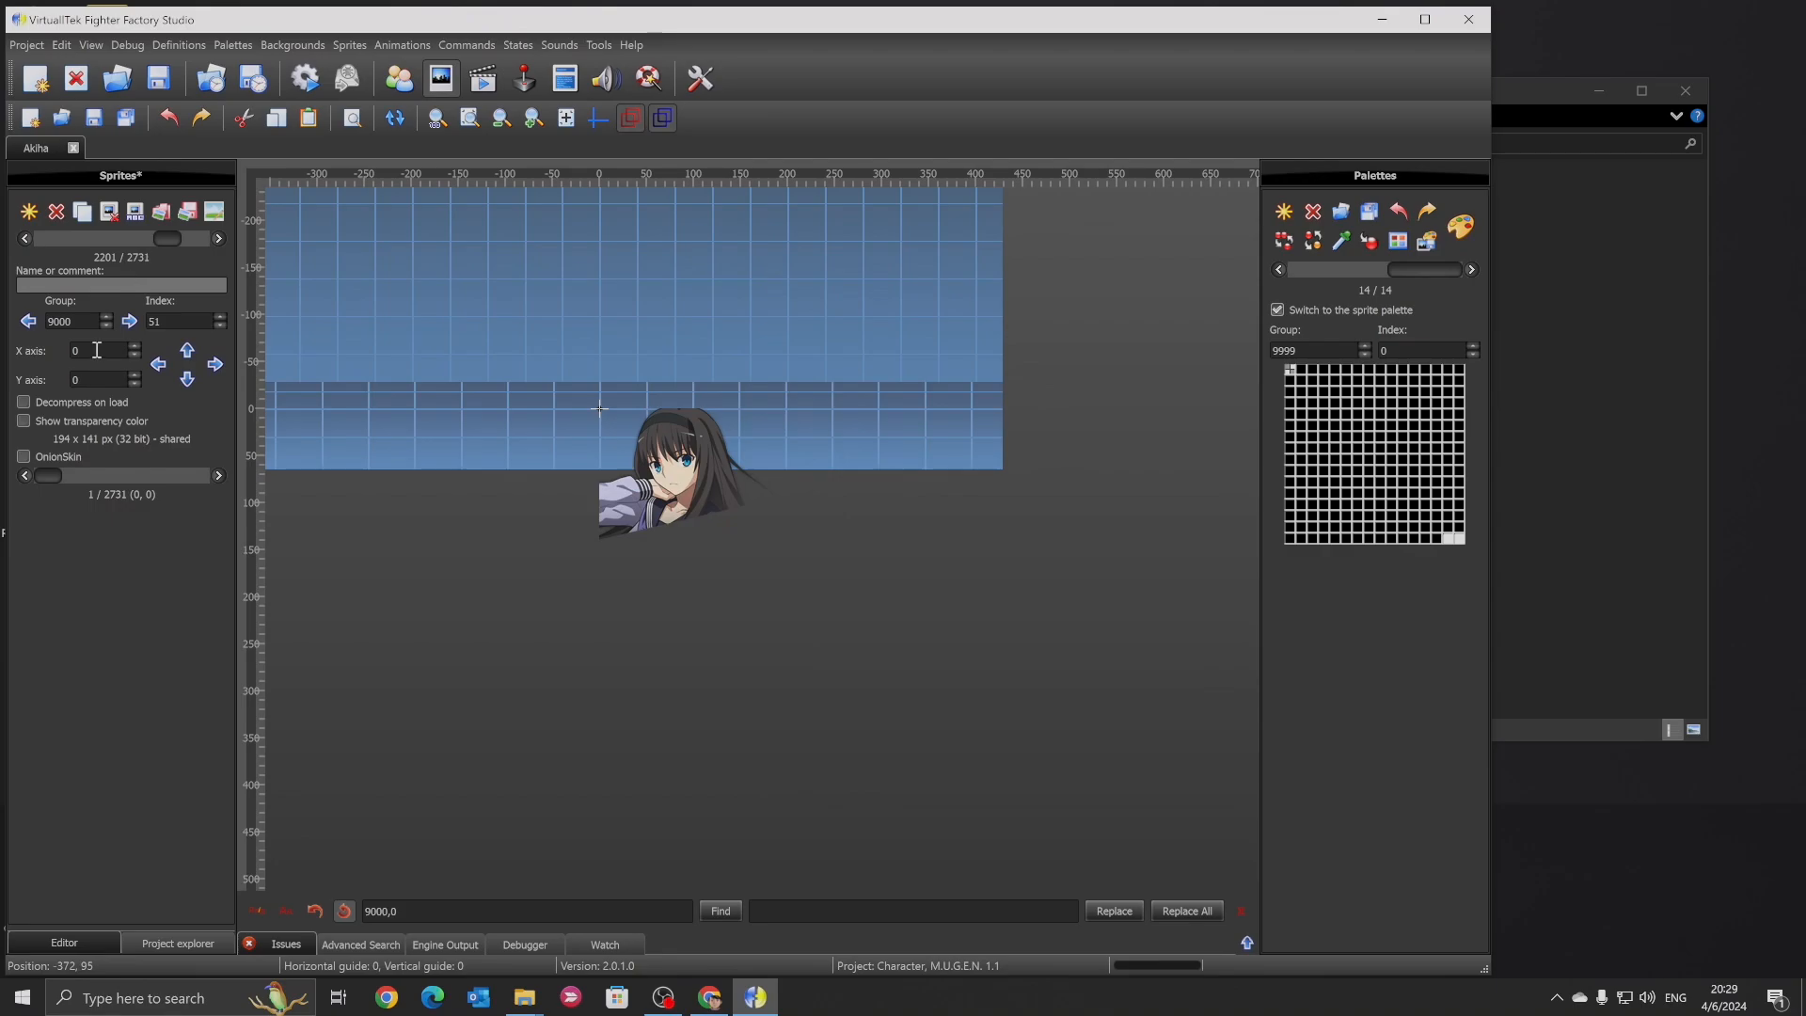
left_click(96, 380)
left_click(96, 120)
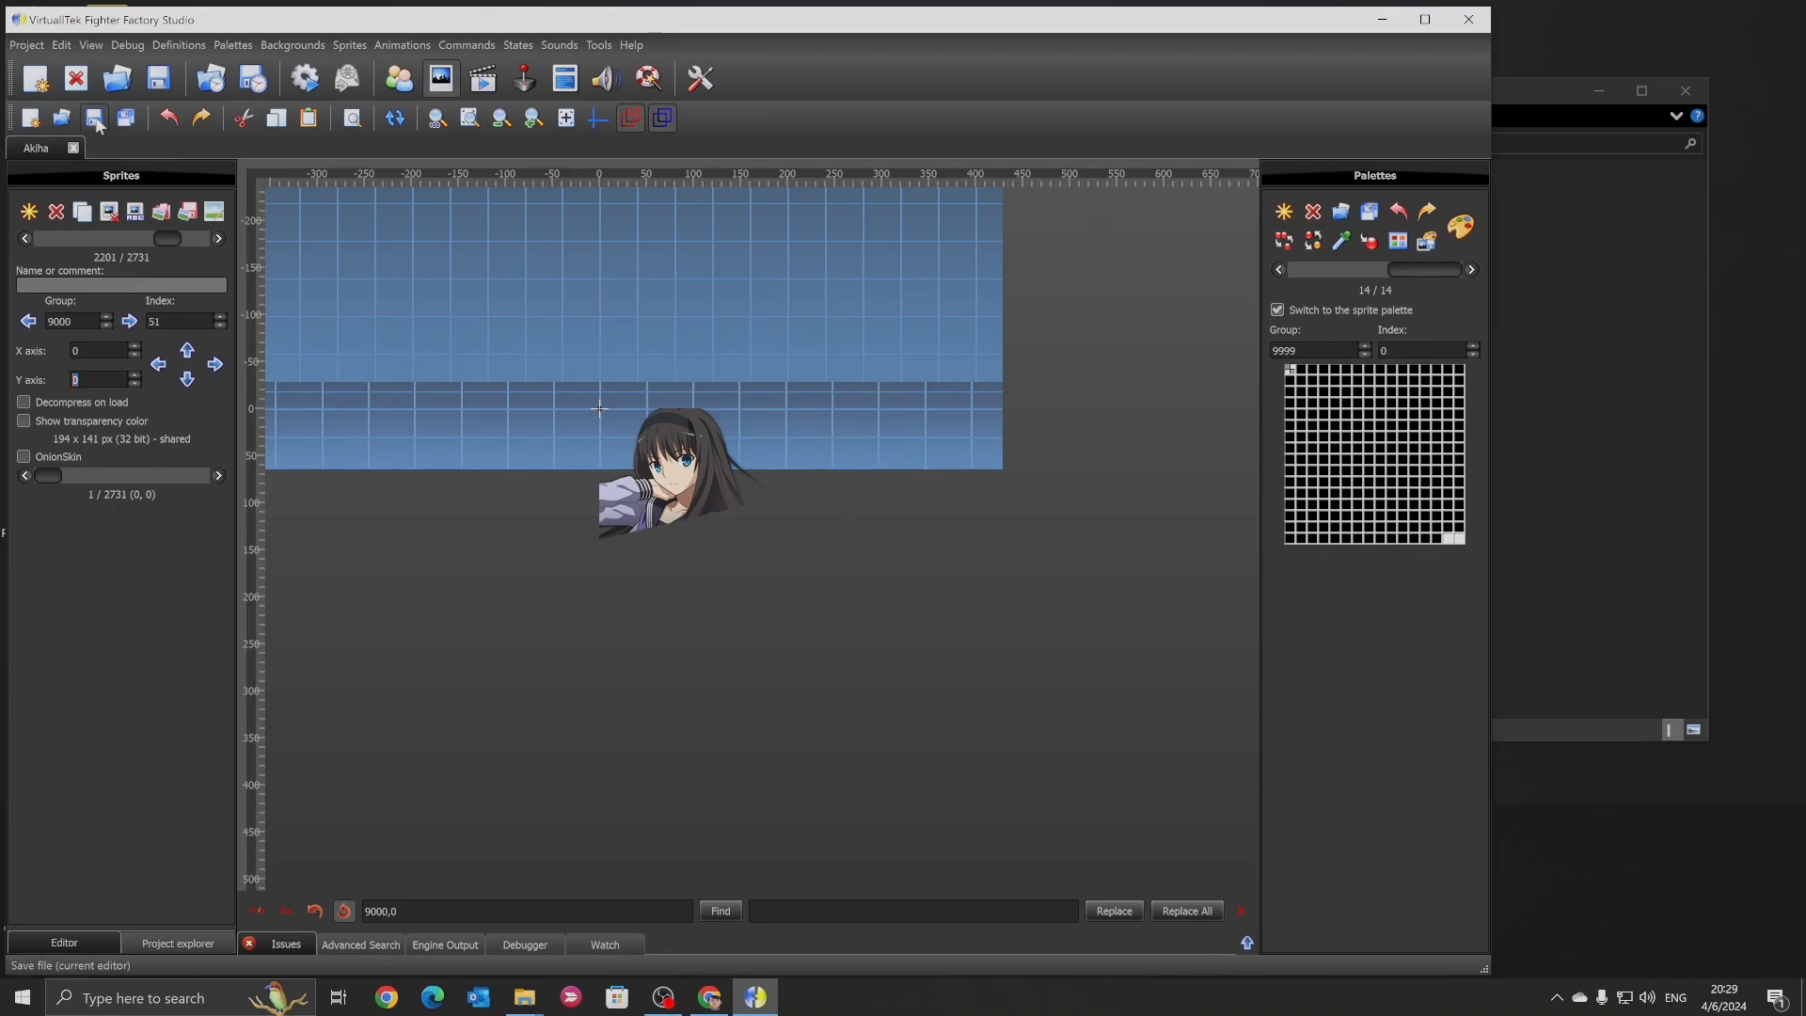
Open Akiha's character definitions and examine the localcoord and commented portraitscale lines in the Info section
left_click(411, 87)
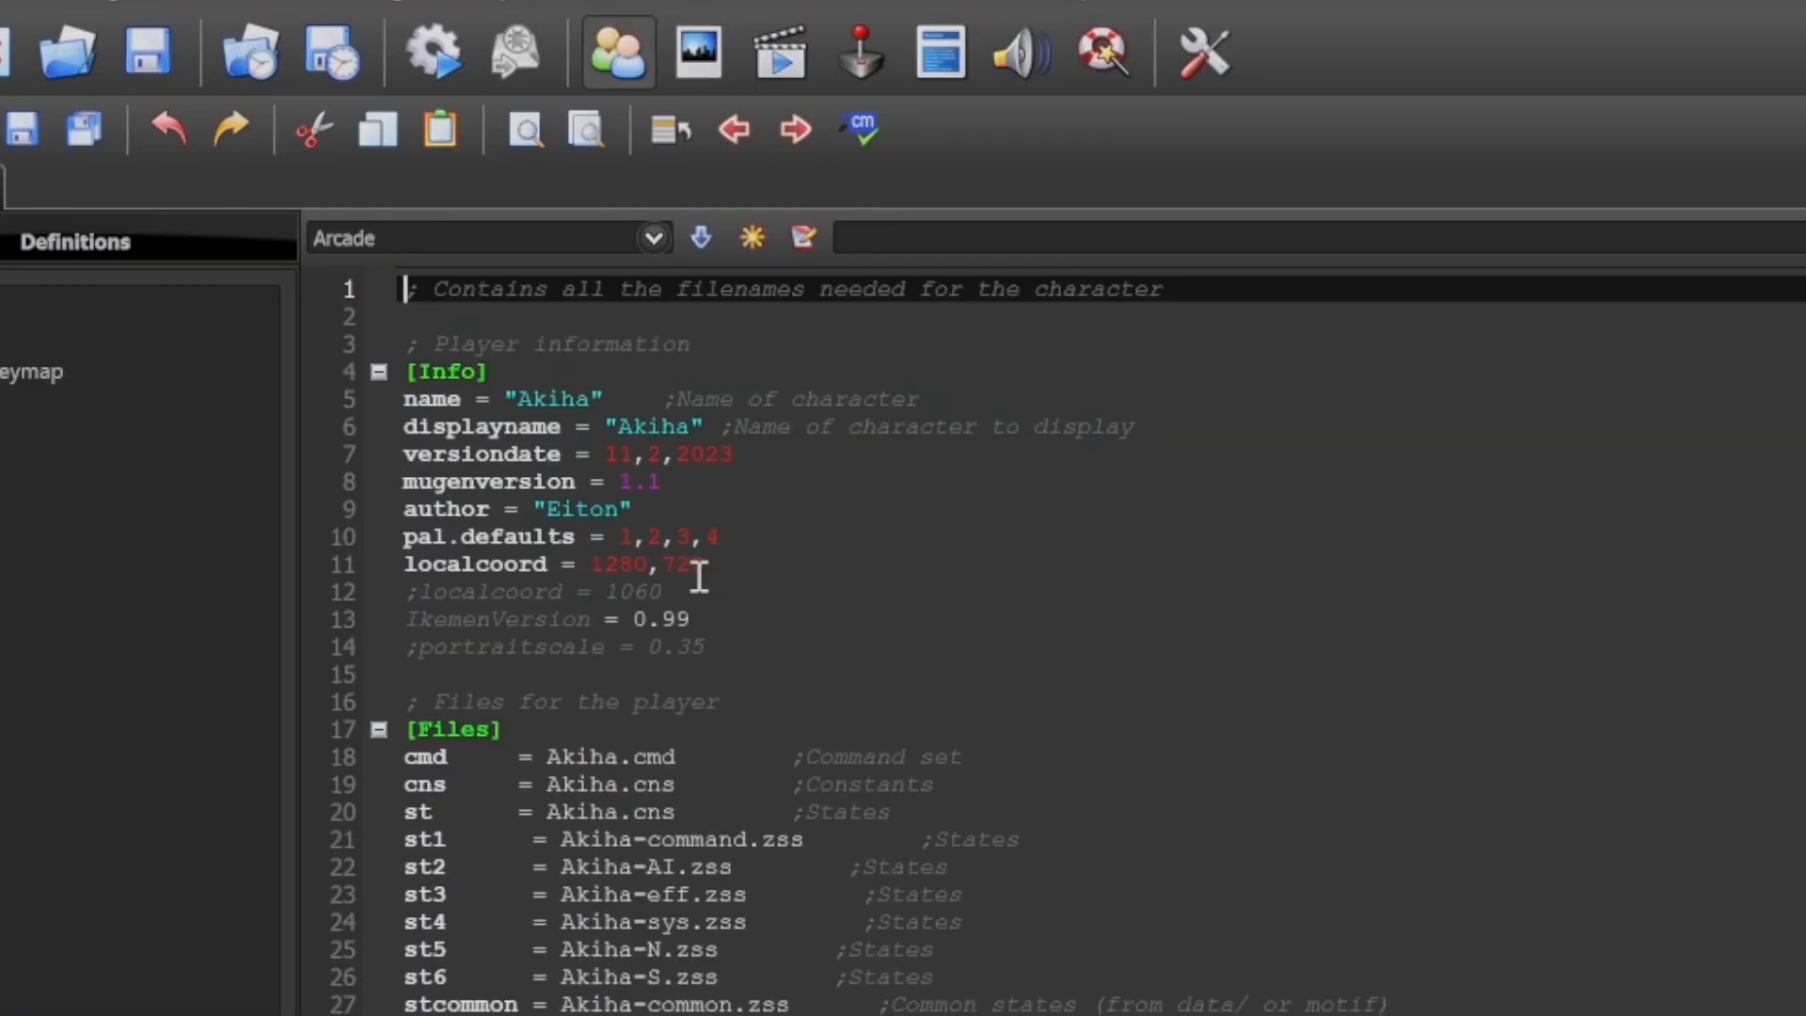
left_click(699, 571)
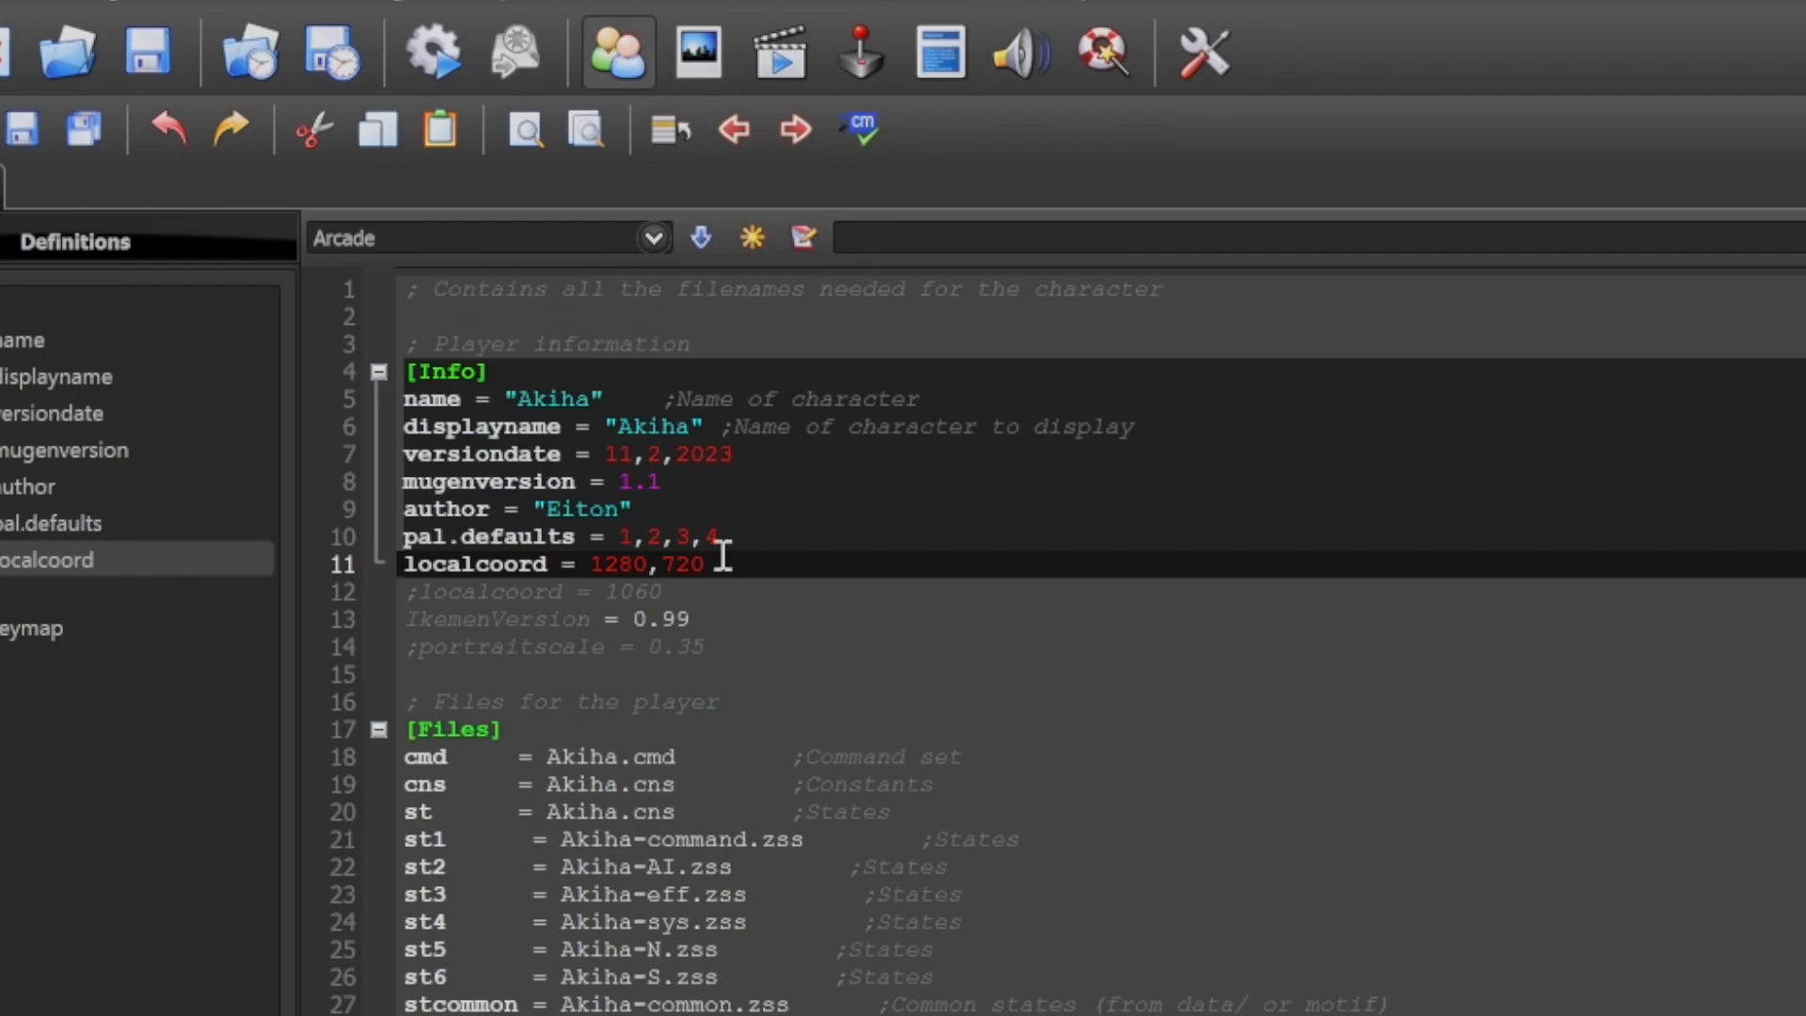
left_click_drag(705, 560, 384, 564)
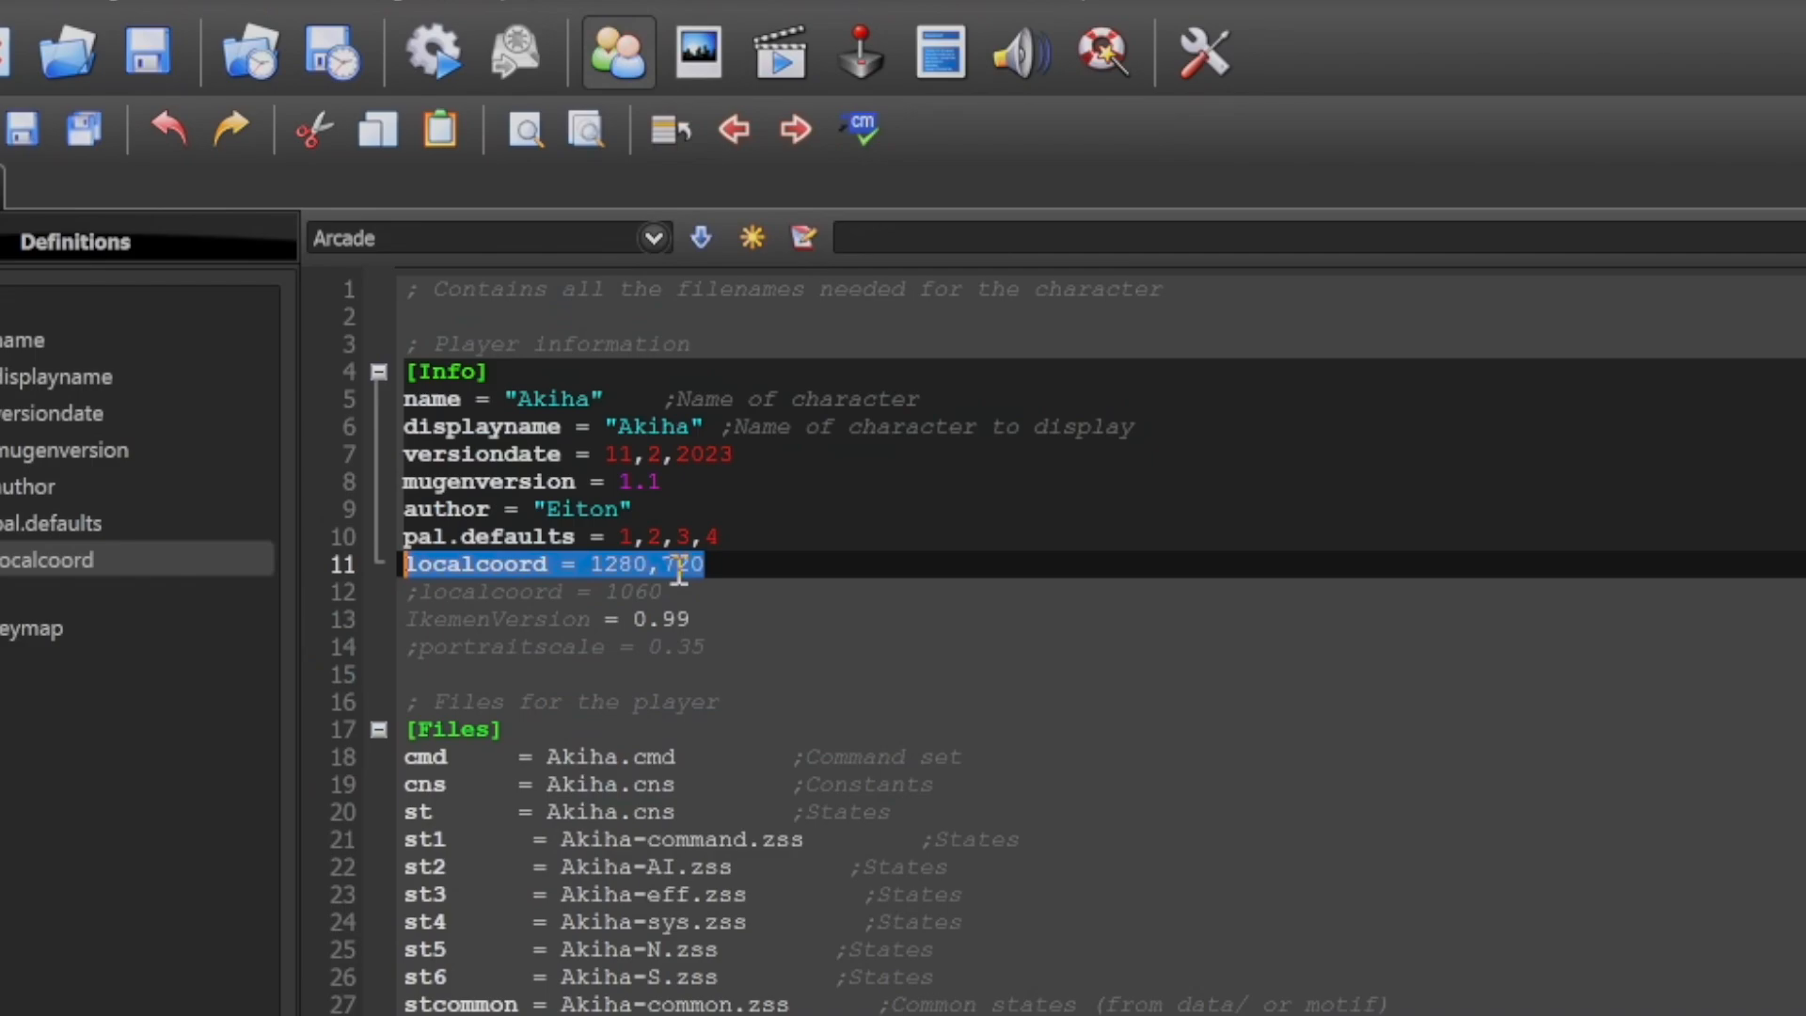
left_click(708, 649)
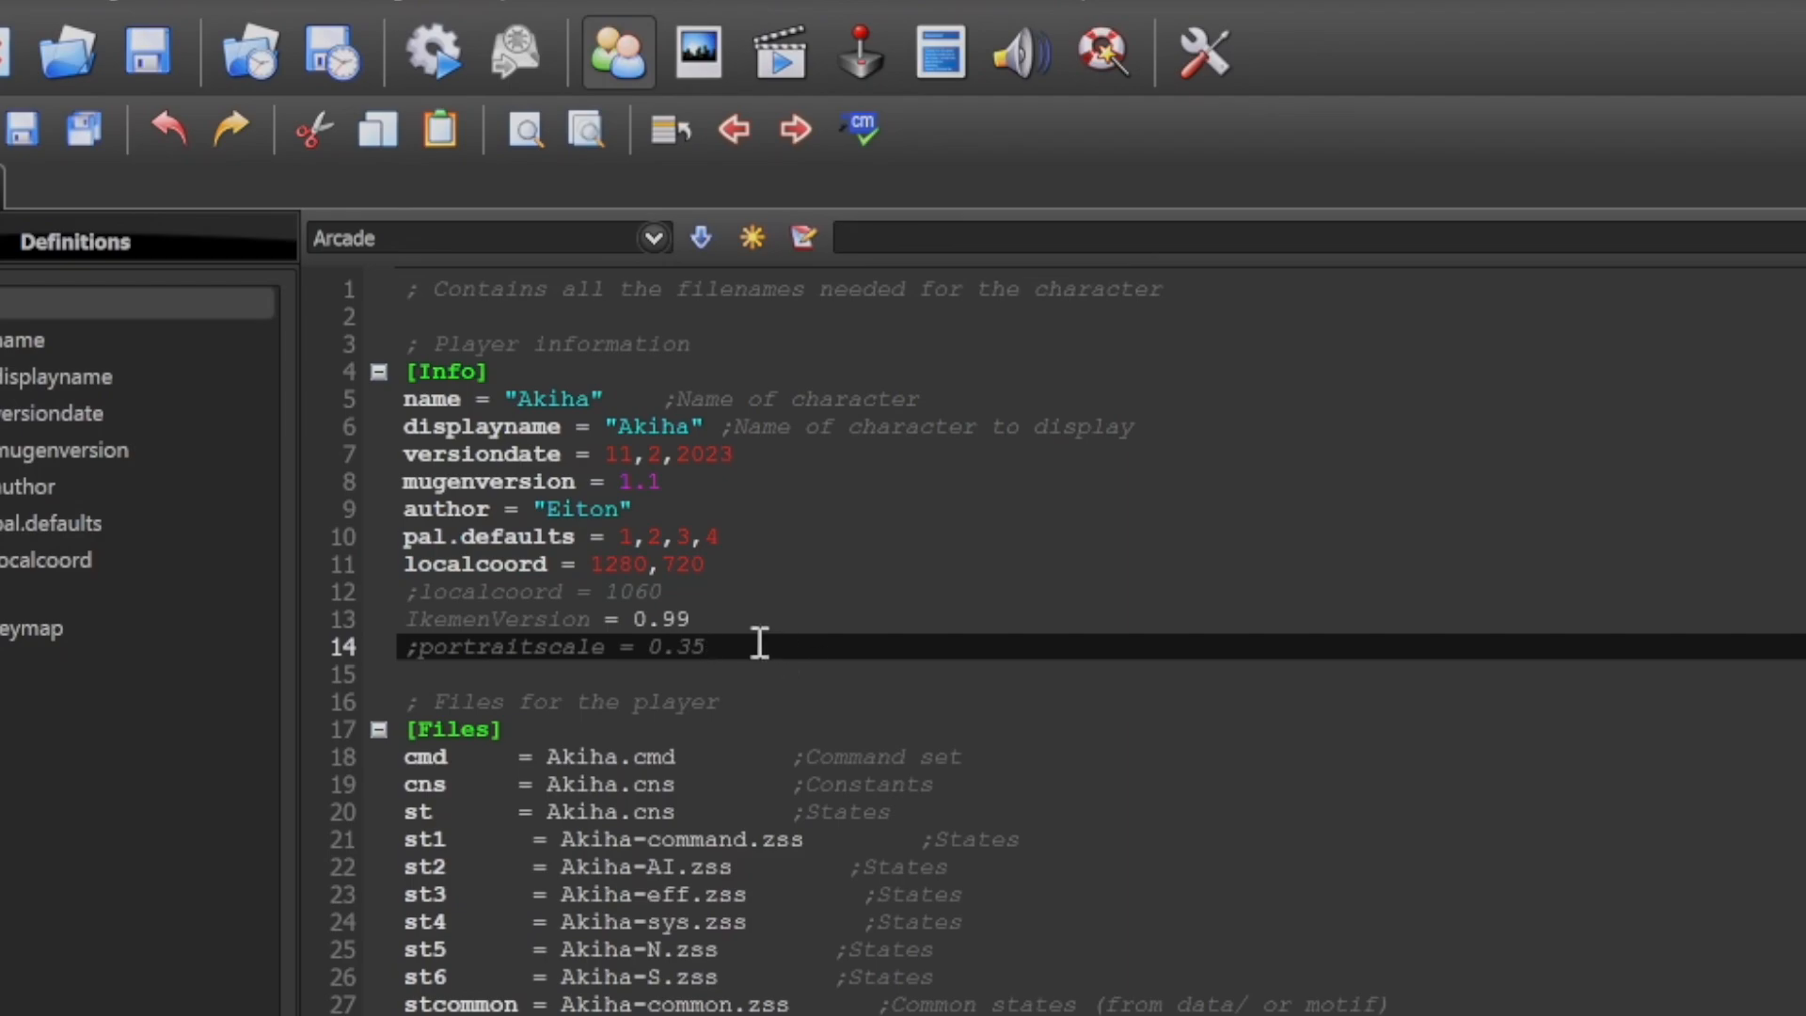
left_click_drag(758, 646, 387, 641)
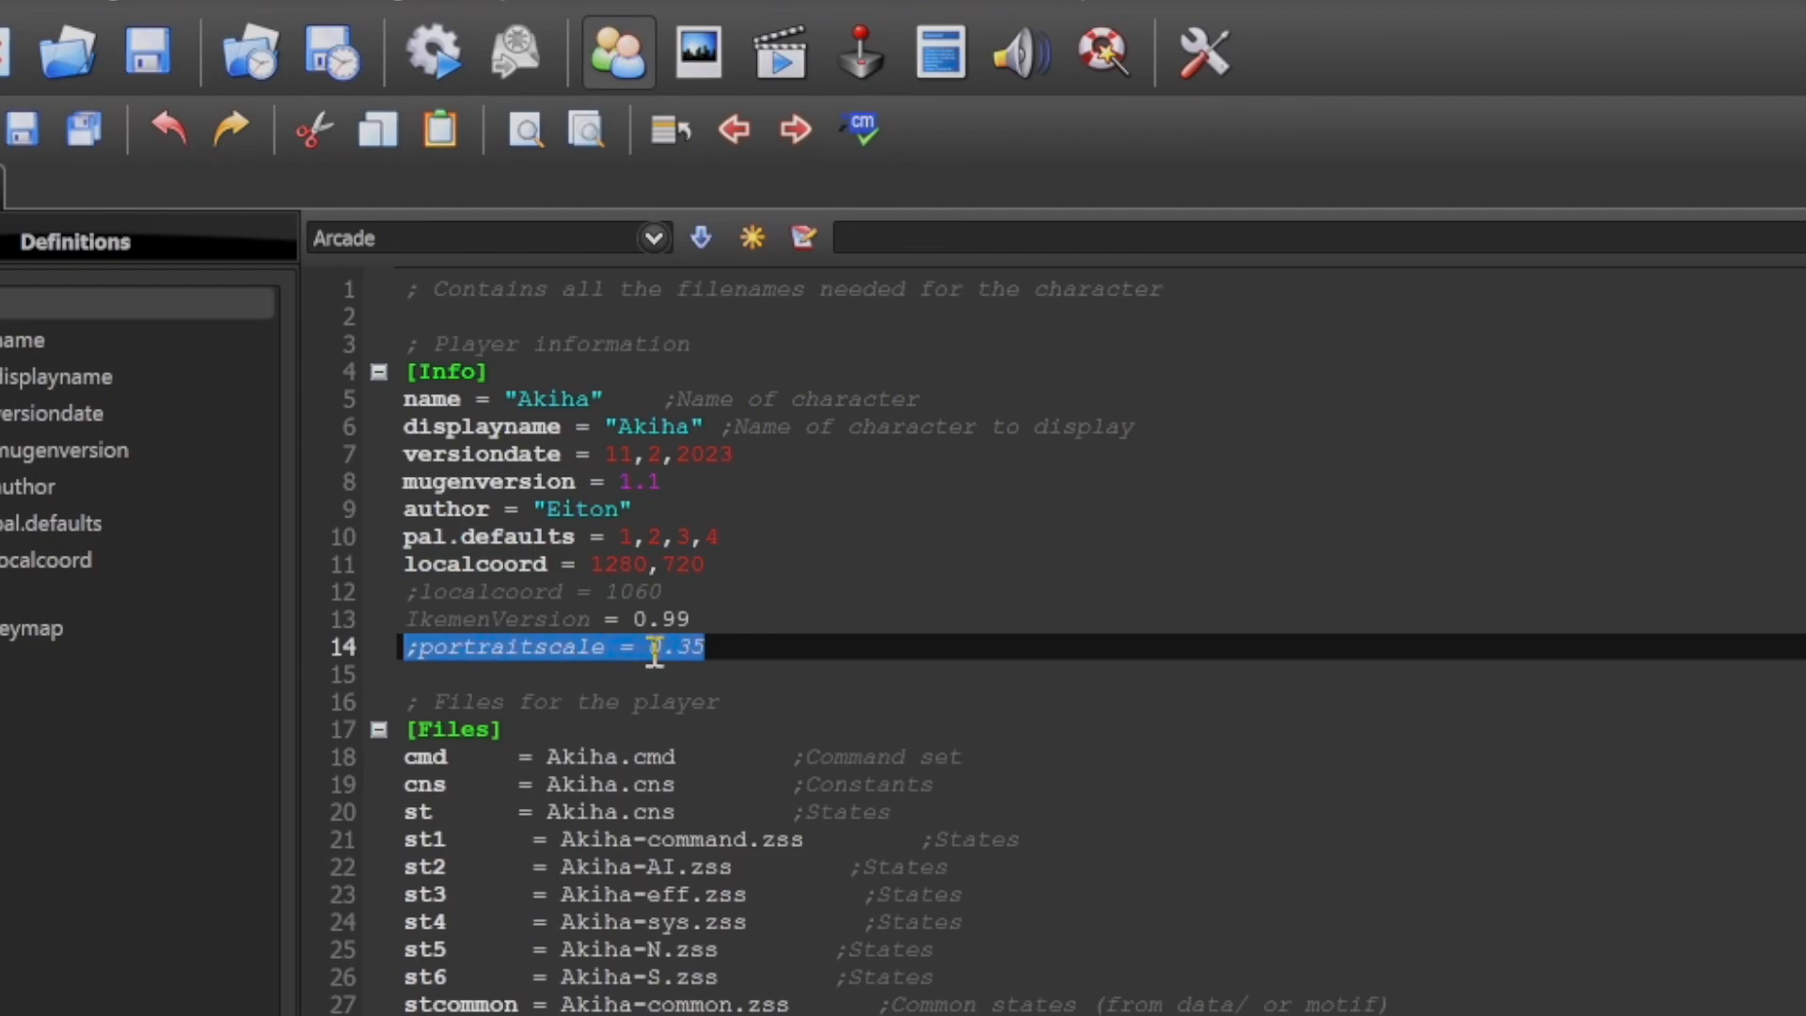
Try activating the portraitscale = 0.35 line by removing its comment semicolon, restore the semicolon and review the scale value
left_click(406, 649)
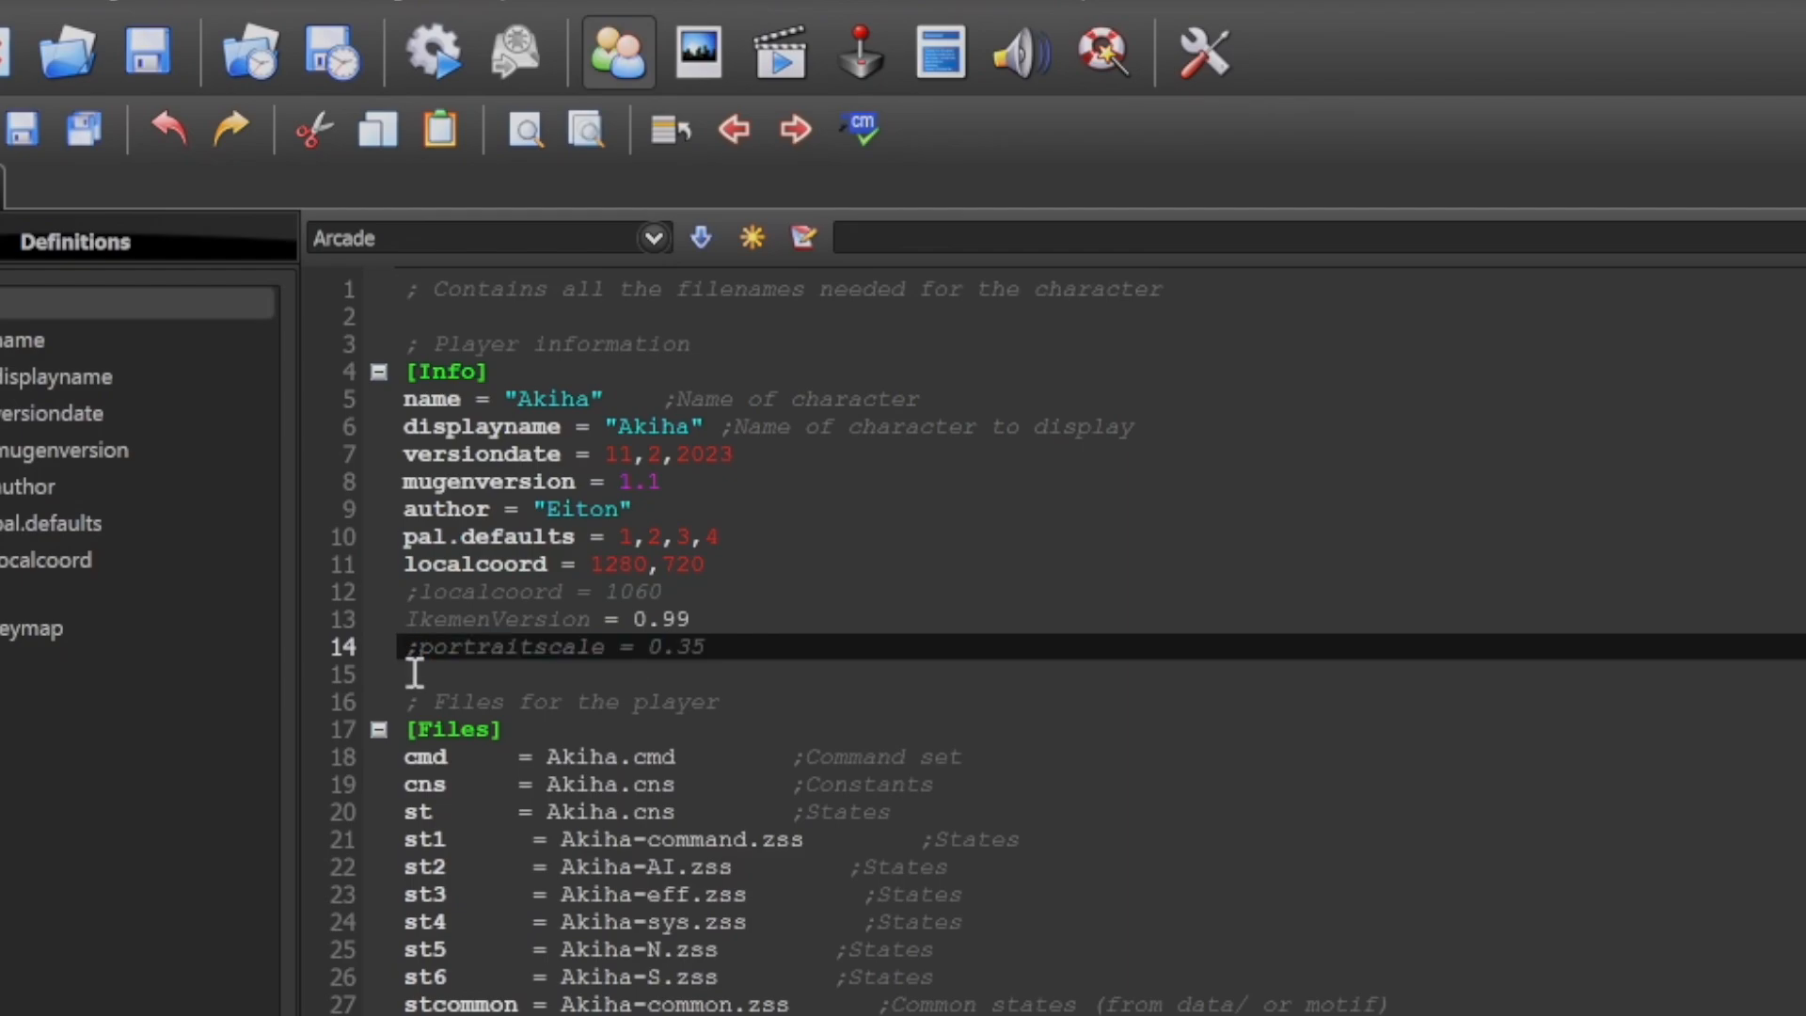
left_click(420, 649)
key("BackSpace")
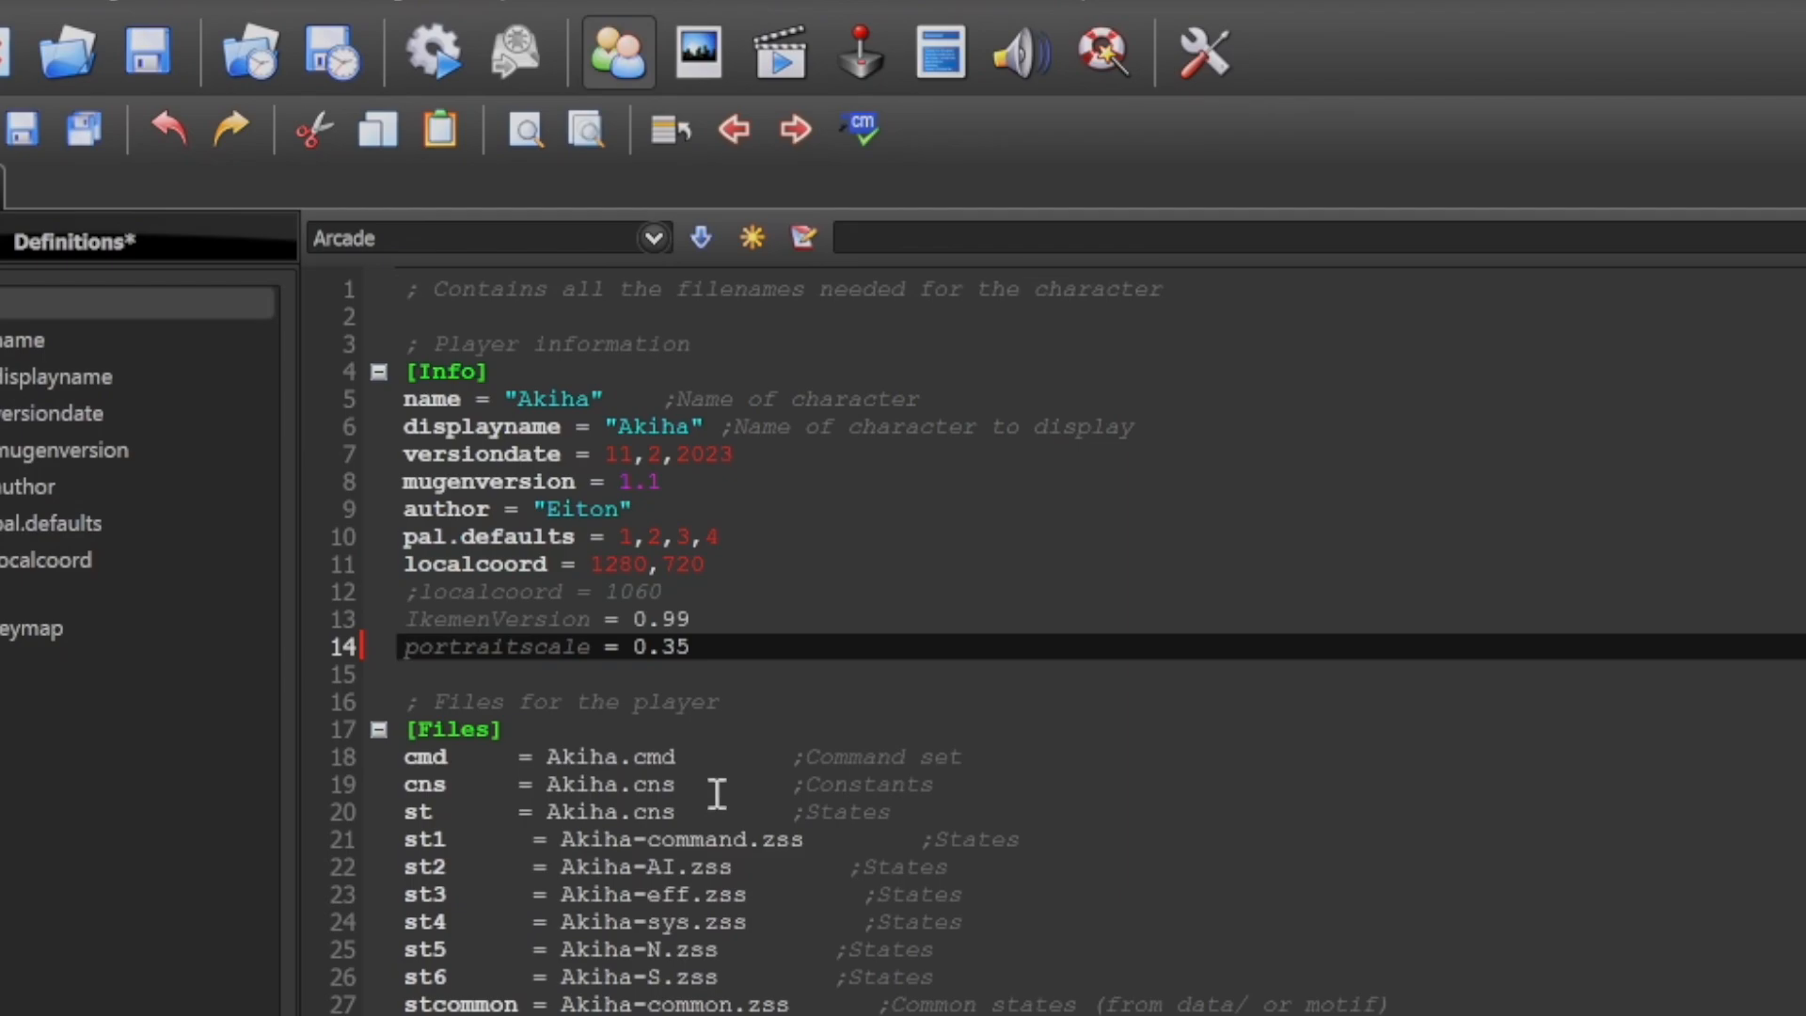
type(";")
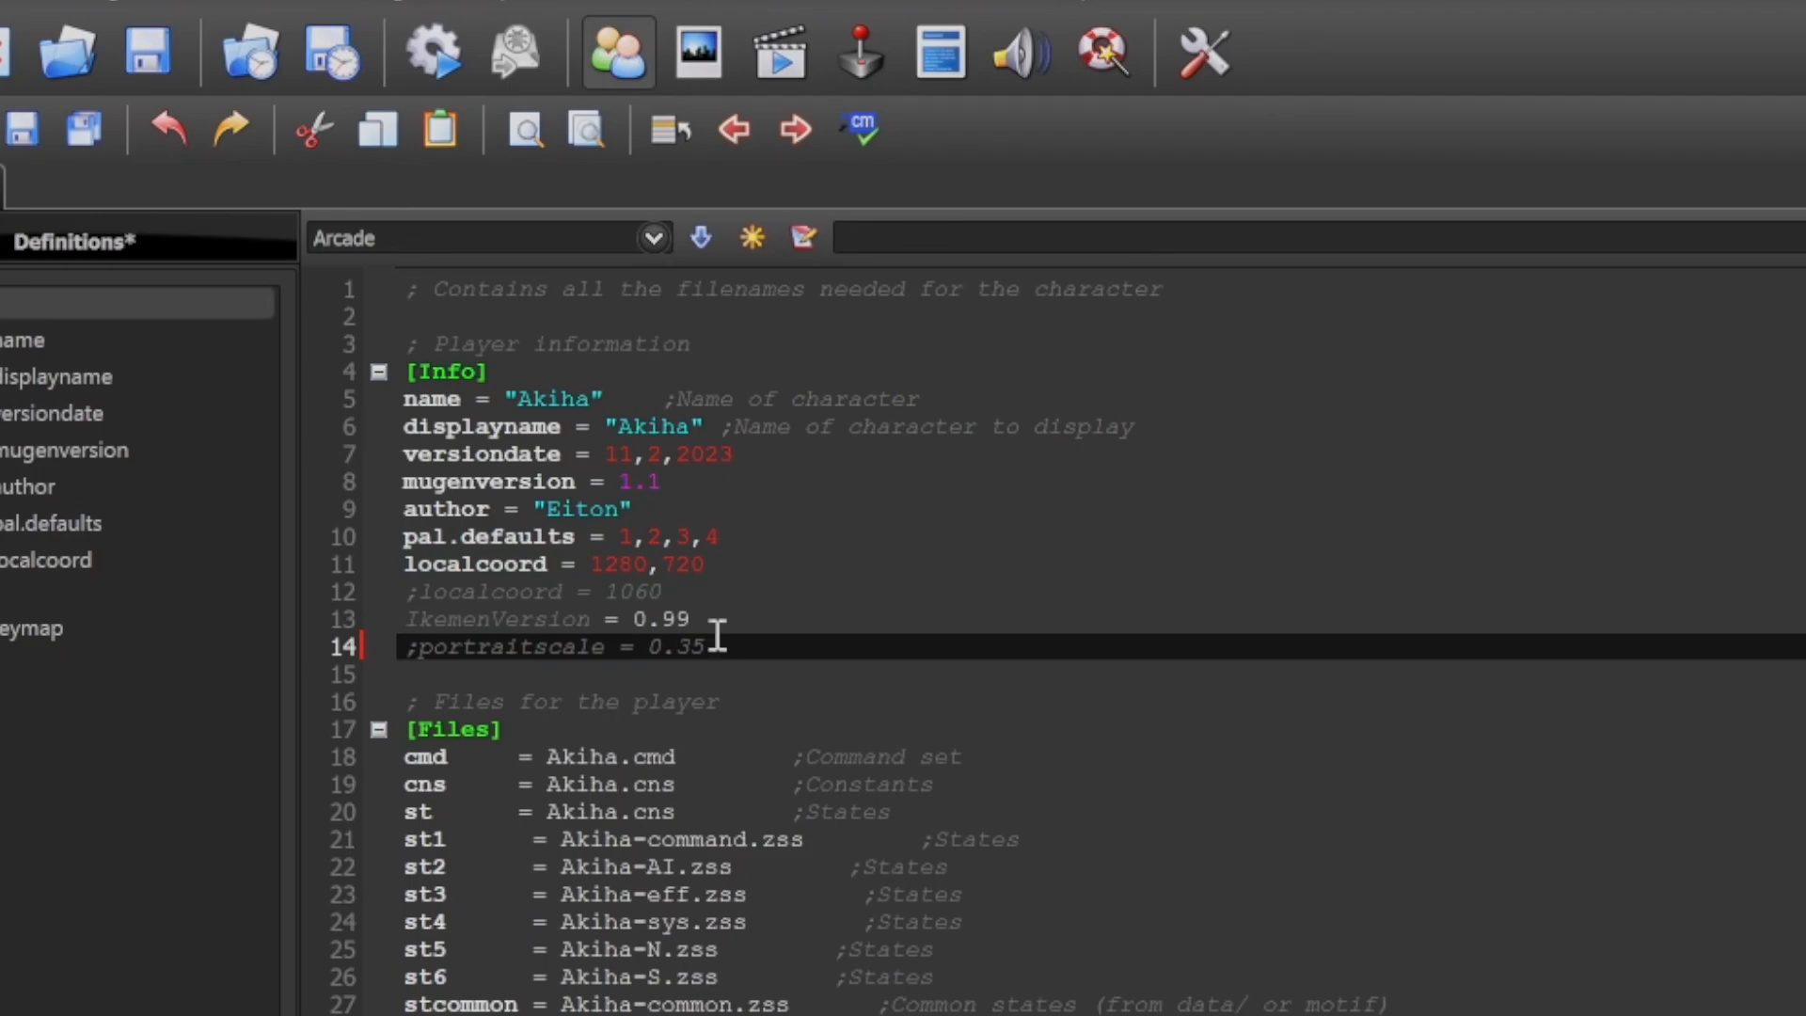
left_click(749, 639)
left_click_drag(650, 652, 741, 651)
left_click(753, 679)
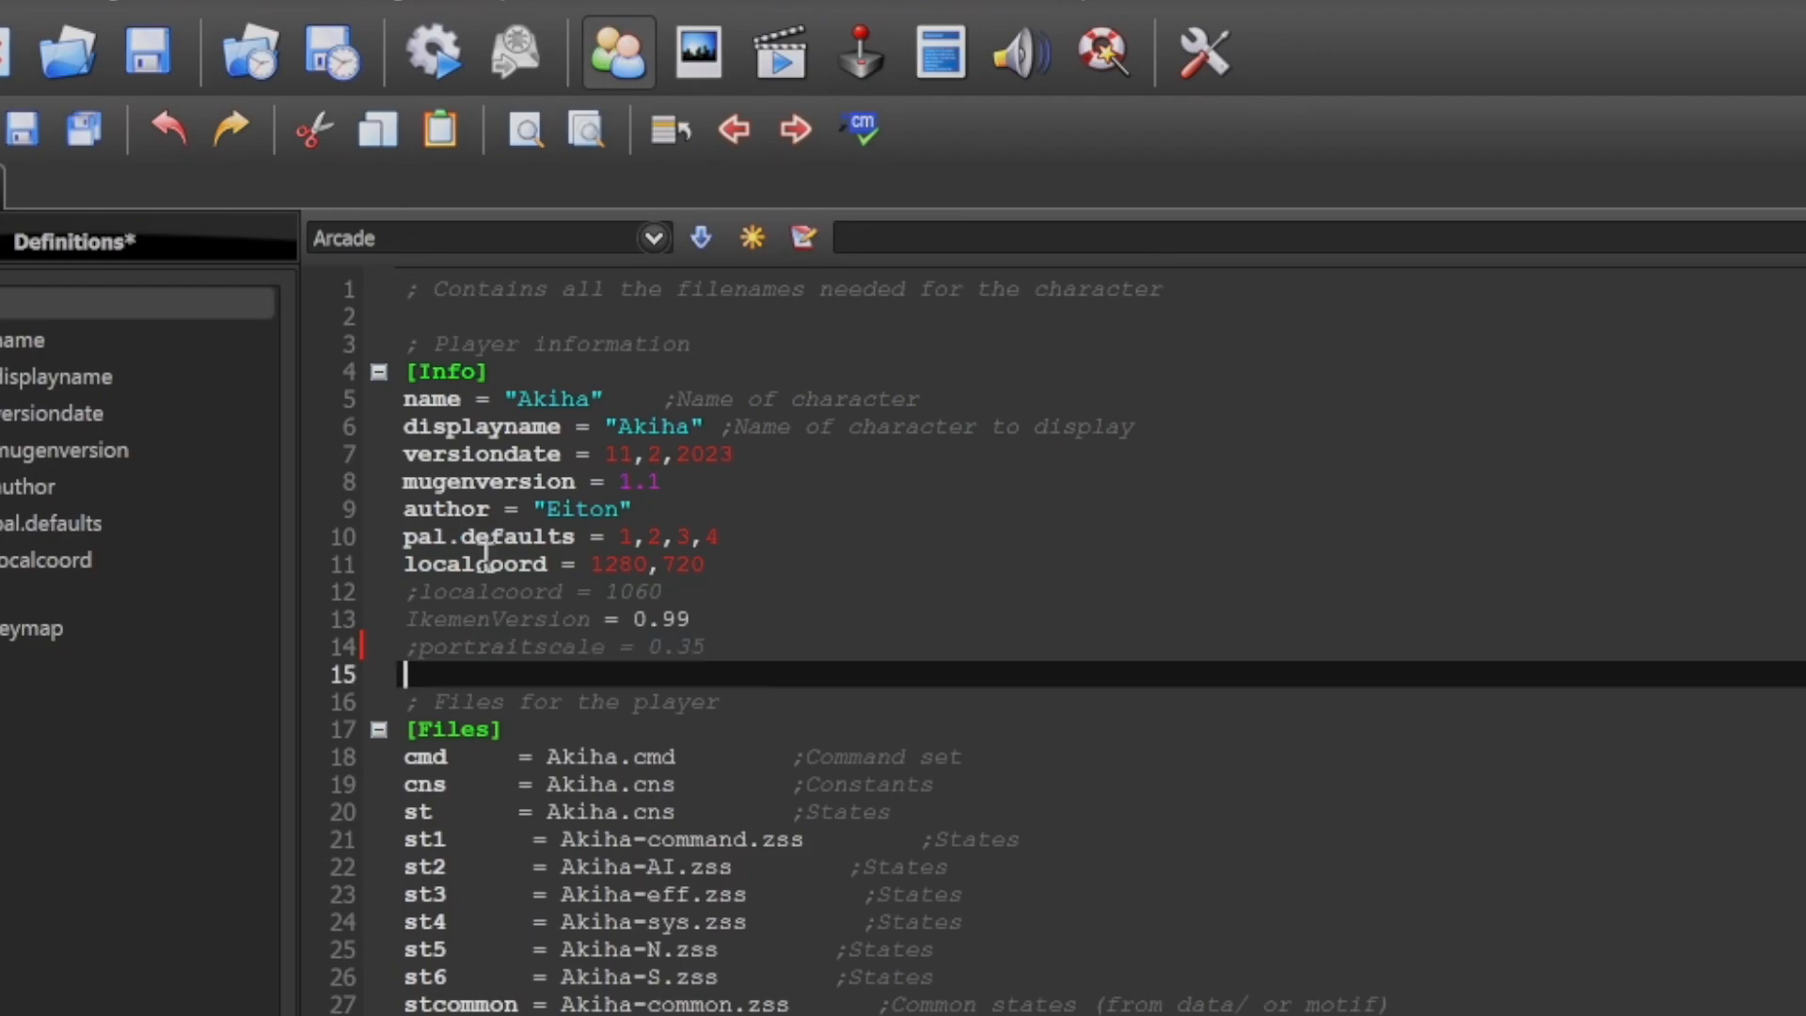
Save Akiha's definitions, switch to Ikemen GO and choose IKEMEN-Saber in color 1 against Akiha, cycling Akiha's palette to color 4
left_click(7, 133)
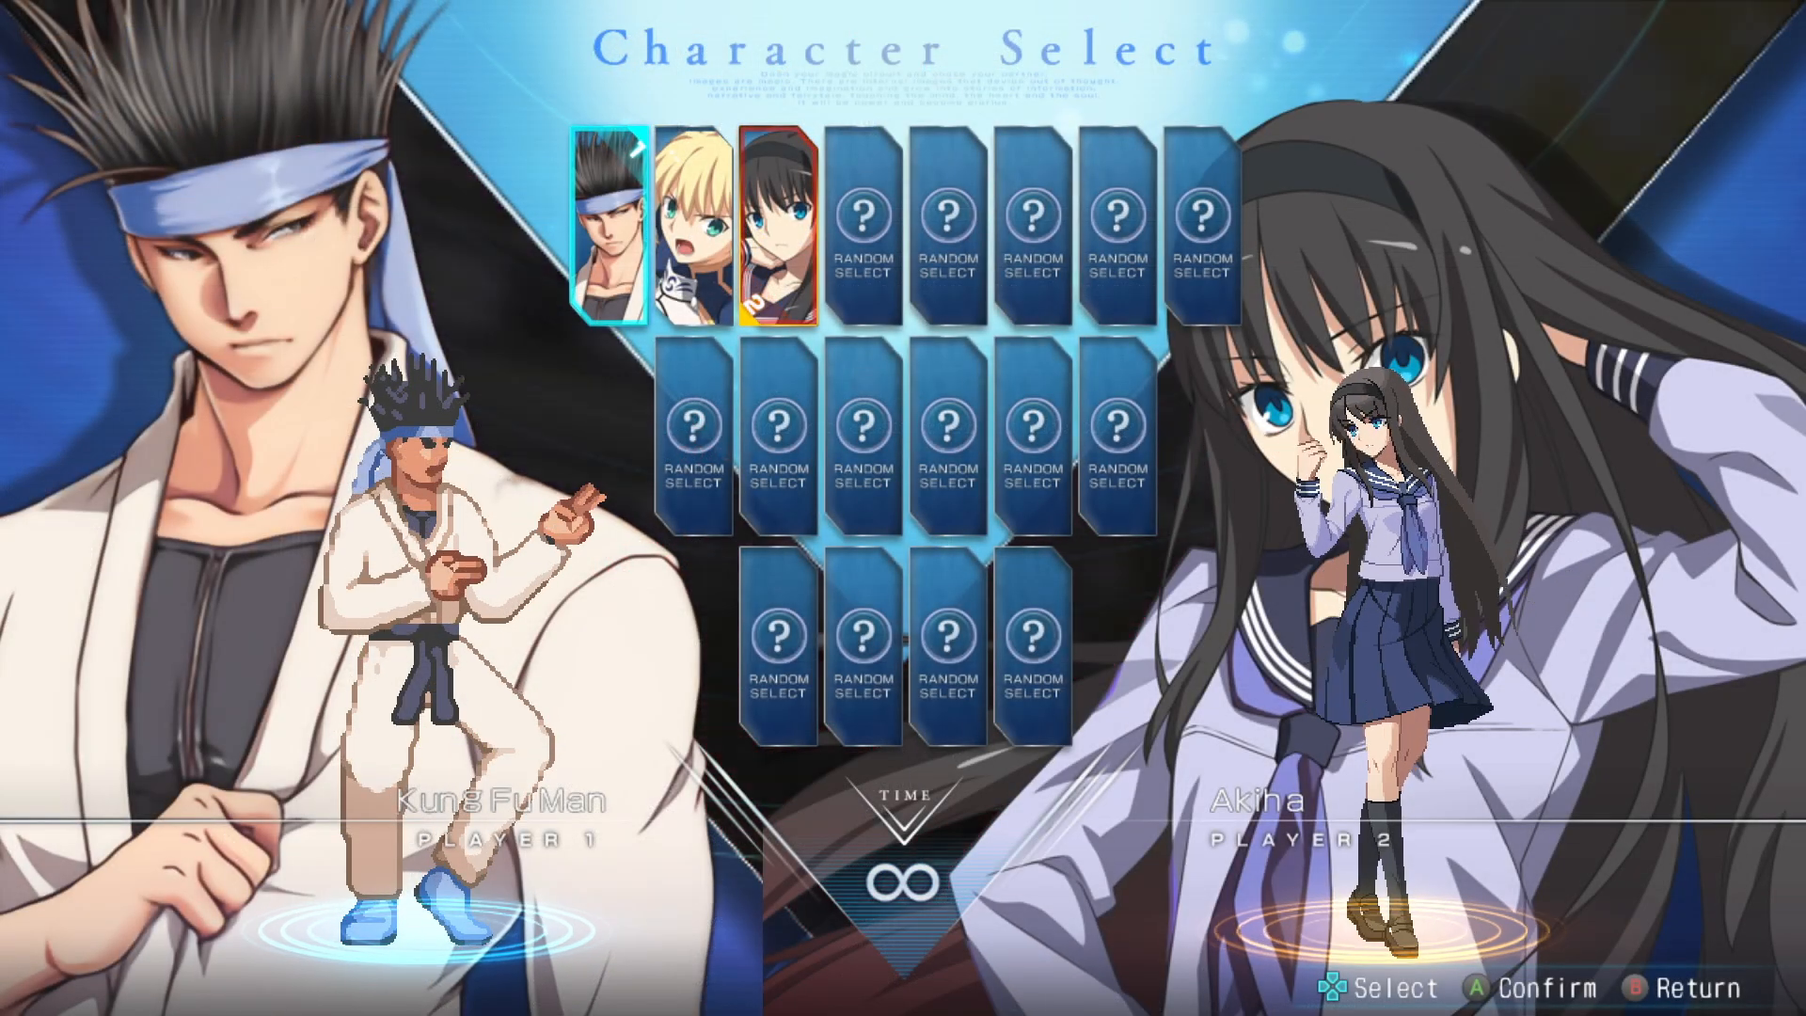
key("Return")
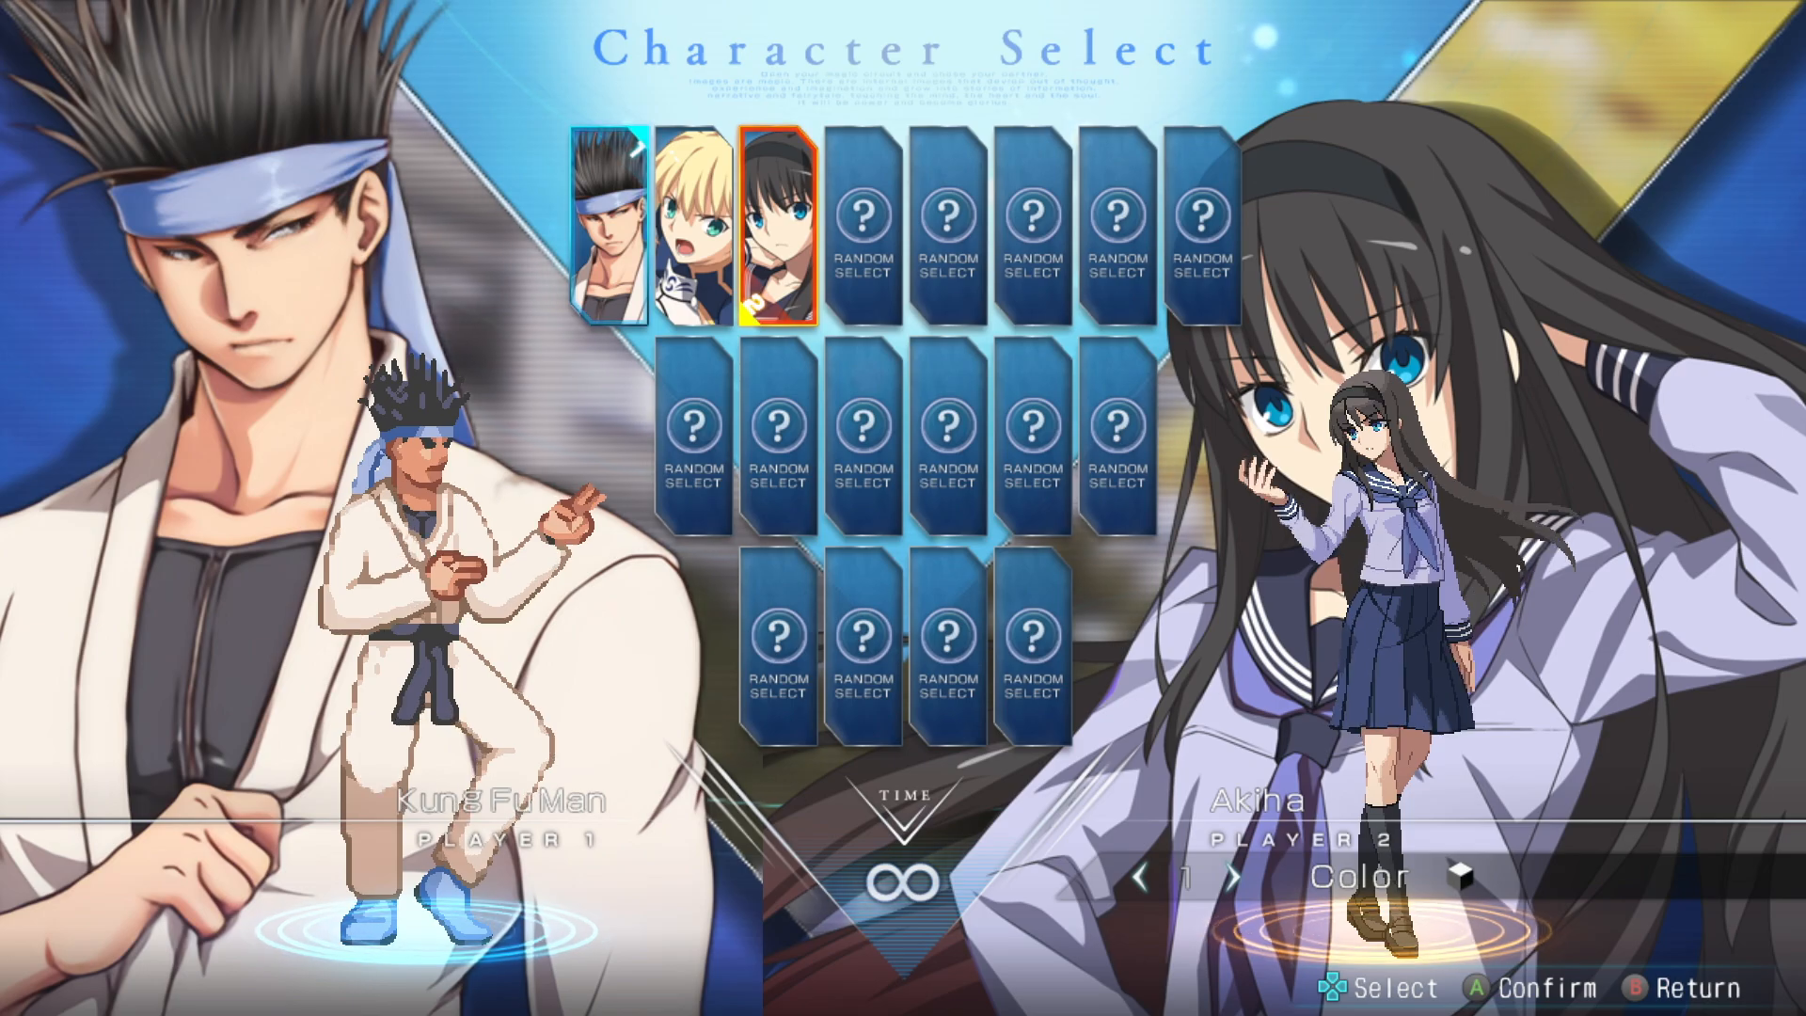
key("Right")
key("Return")
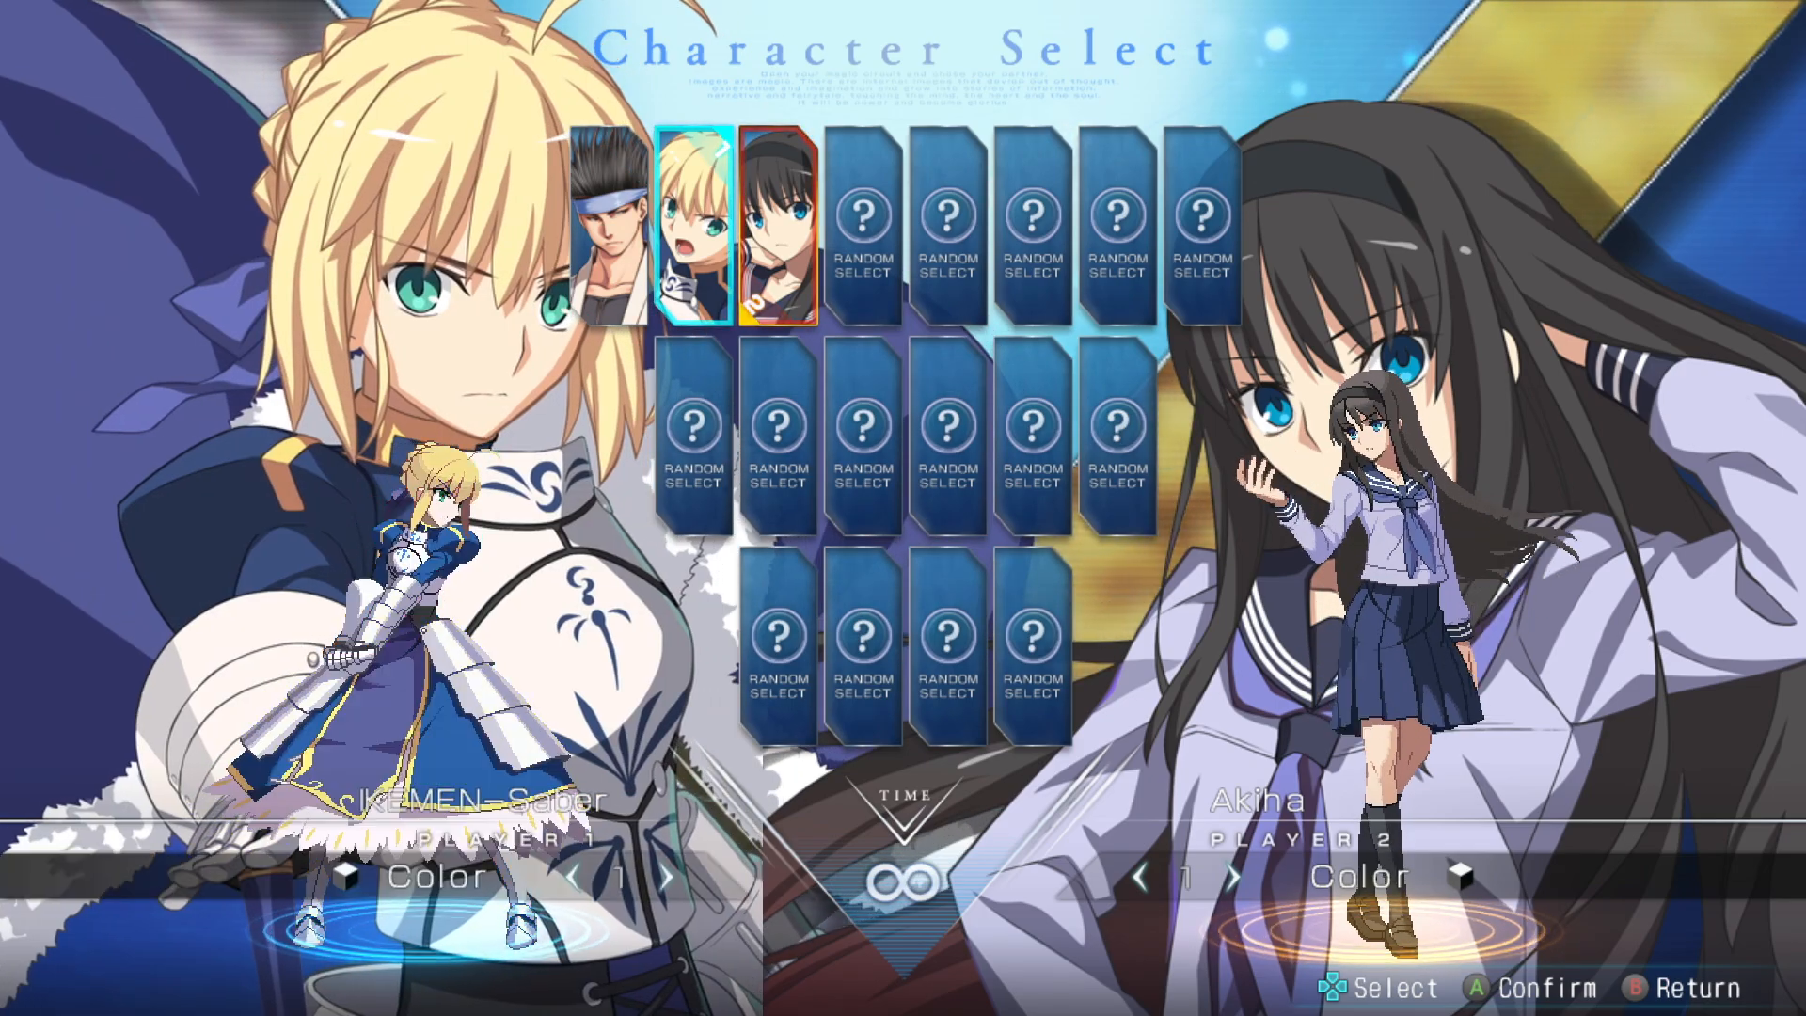
key("Right")
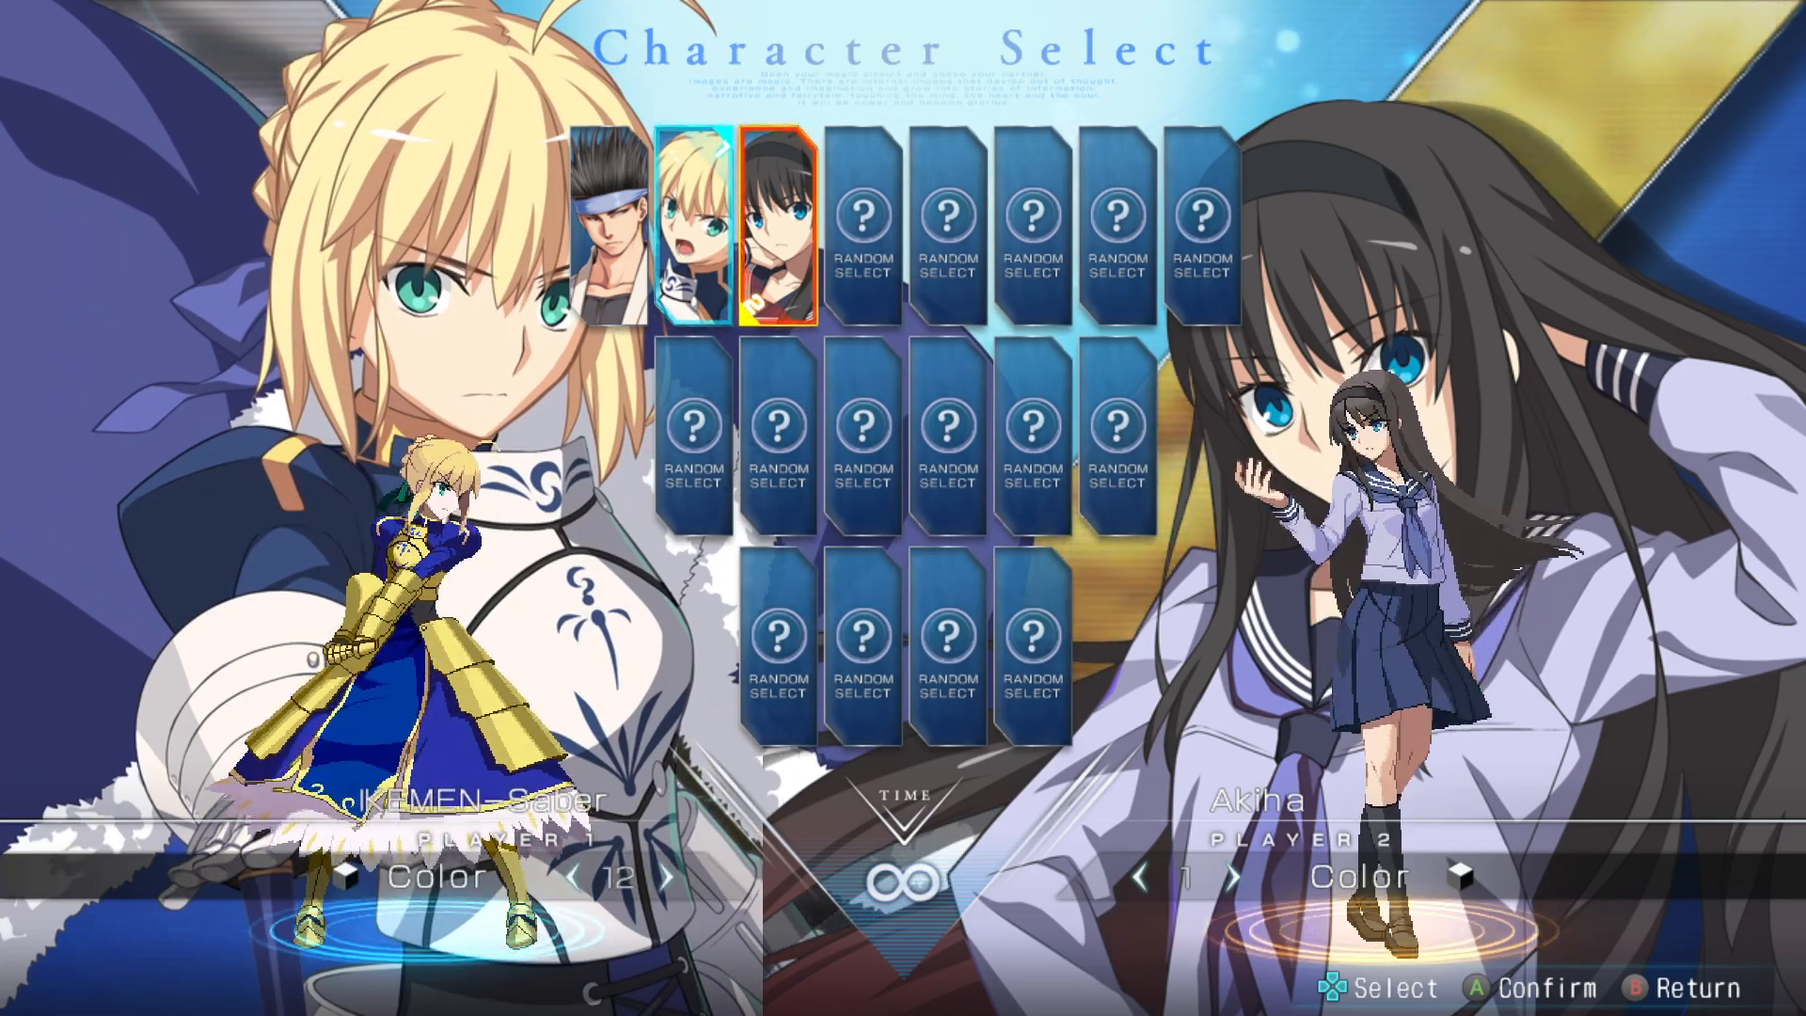
key("Left")
key("Right")
key("Right")
key("Right")
key("Right")
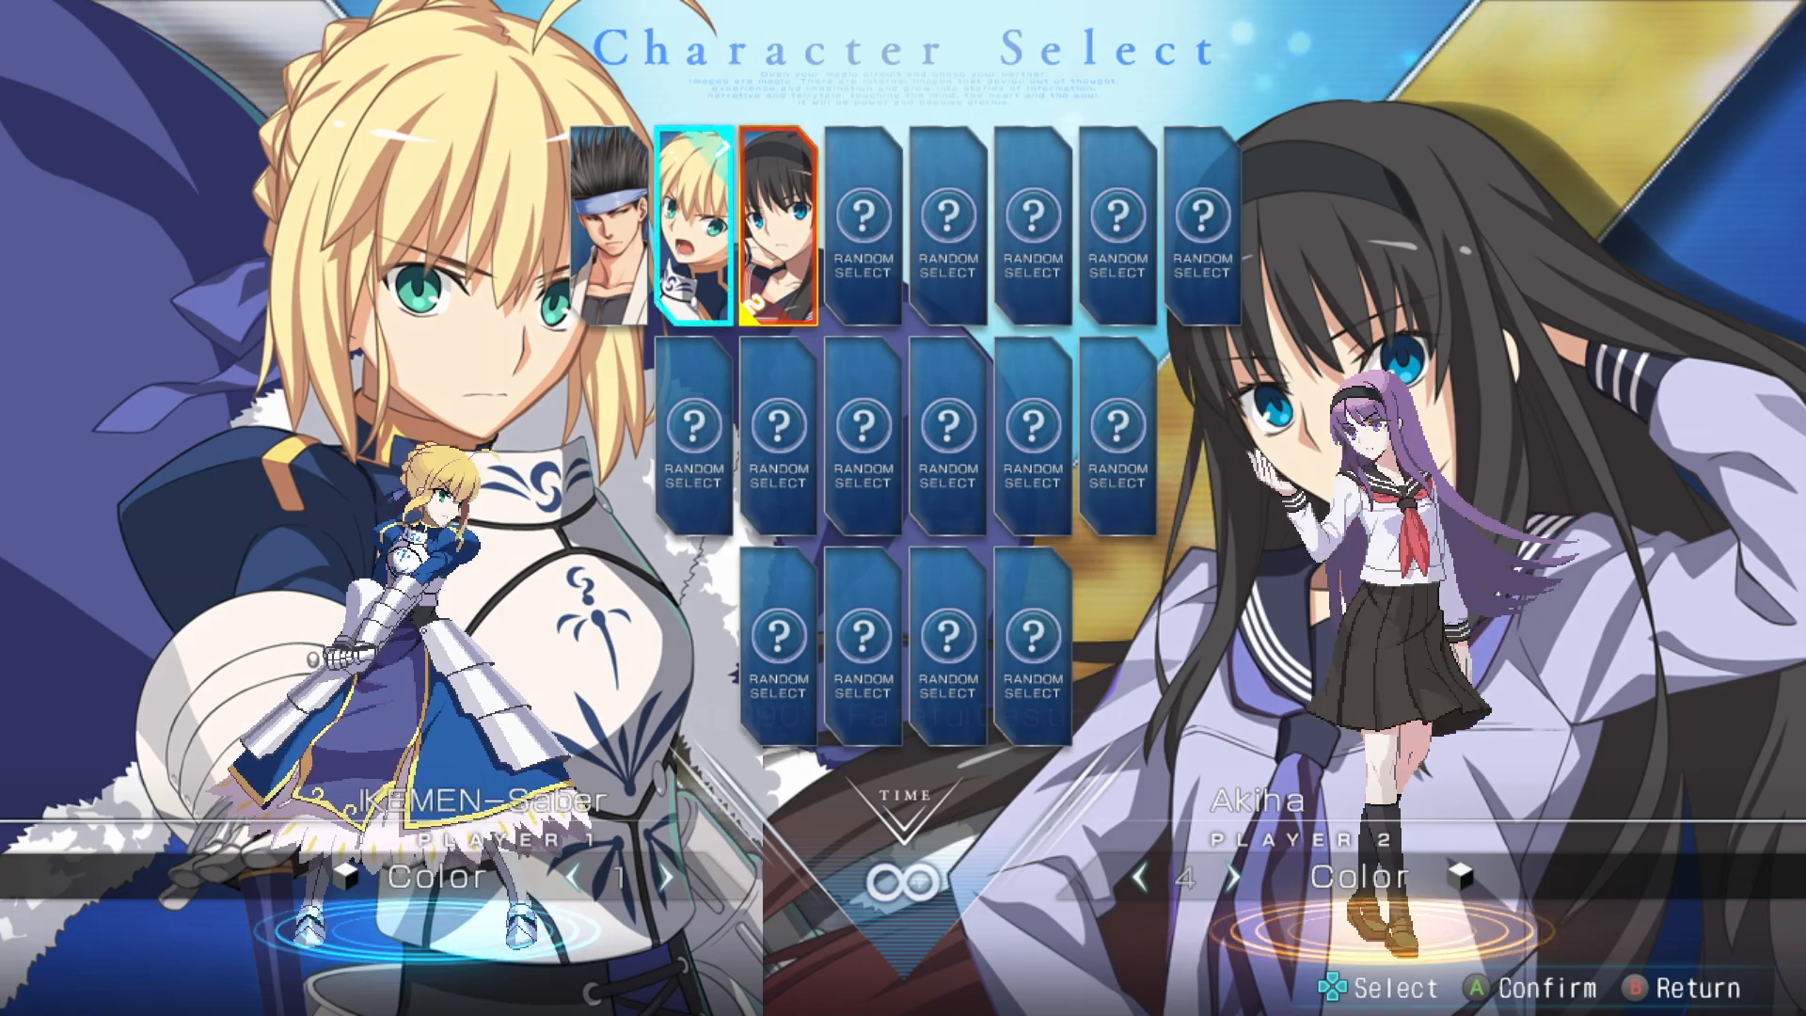
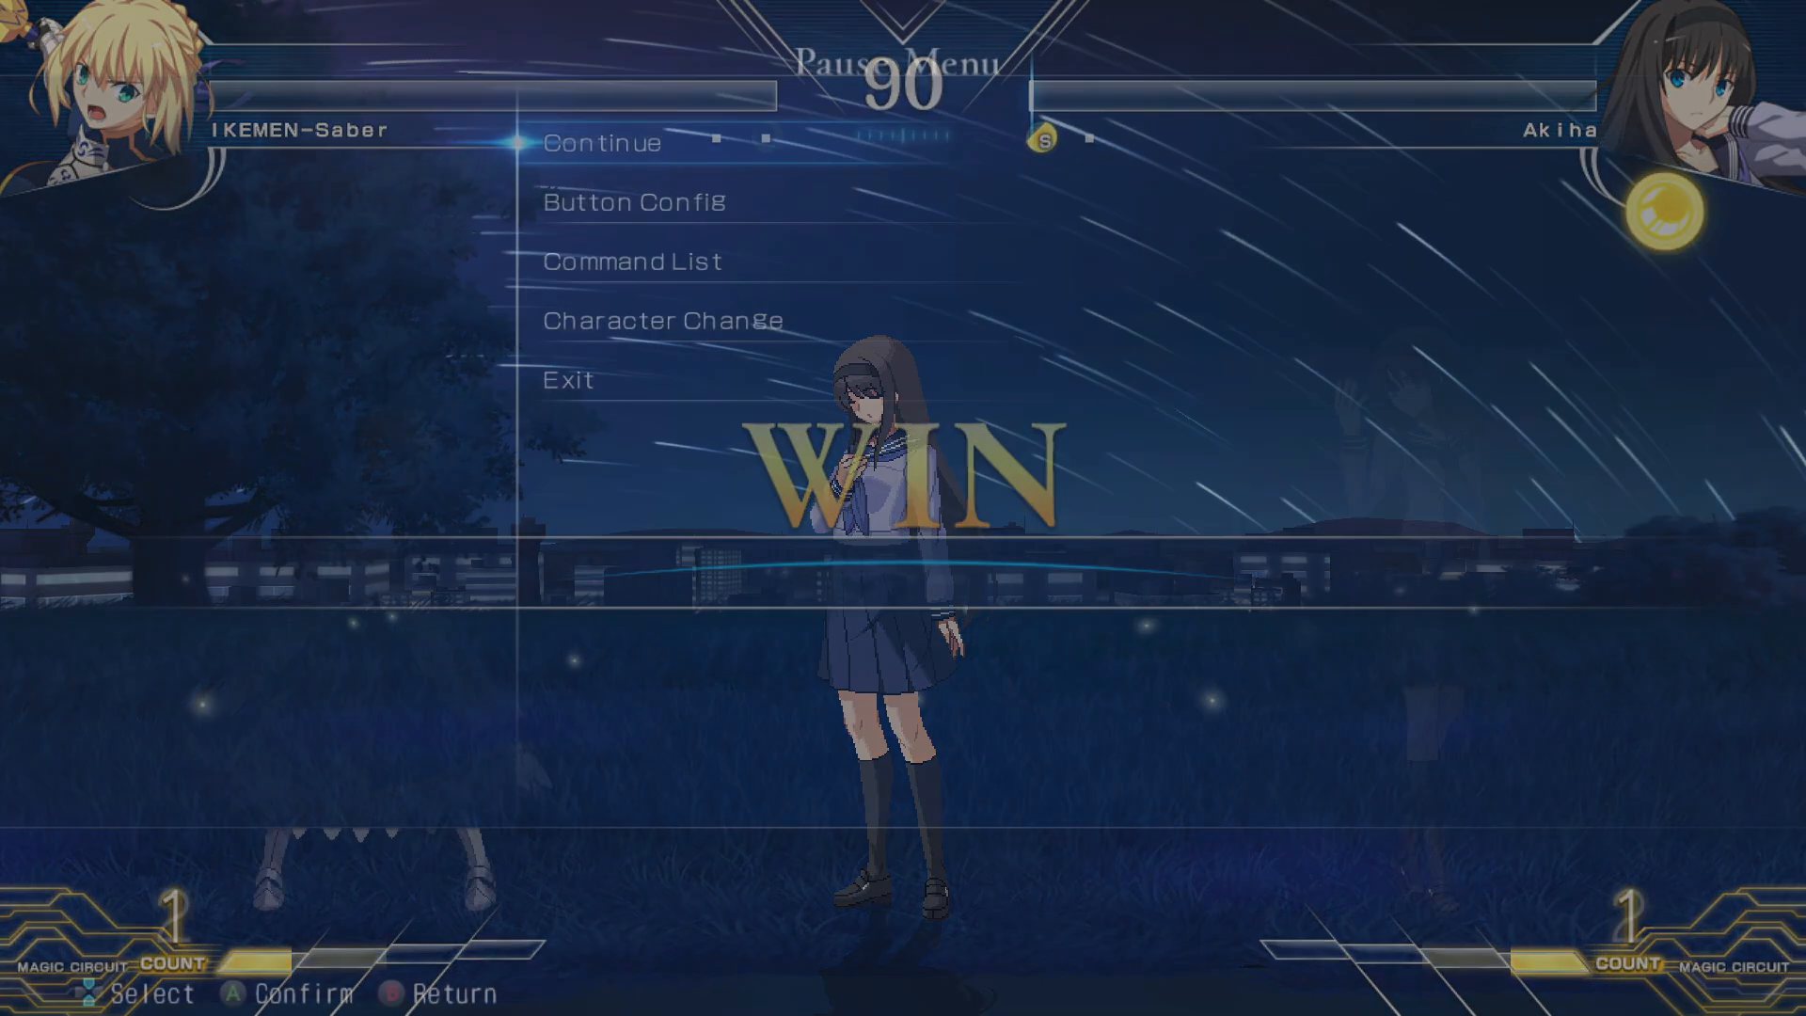
Open the Command List from the paused match and look through IKEMEN-Saber's moves
key("Down")
key("Return")
key("Down")
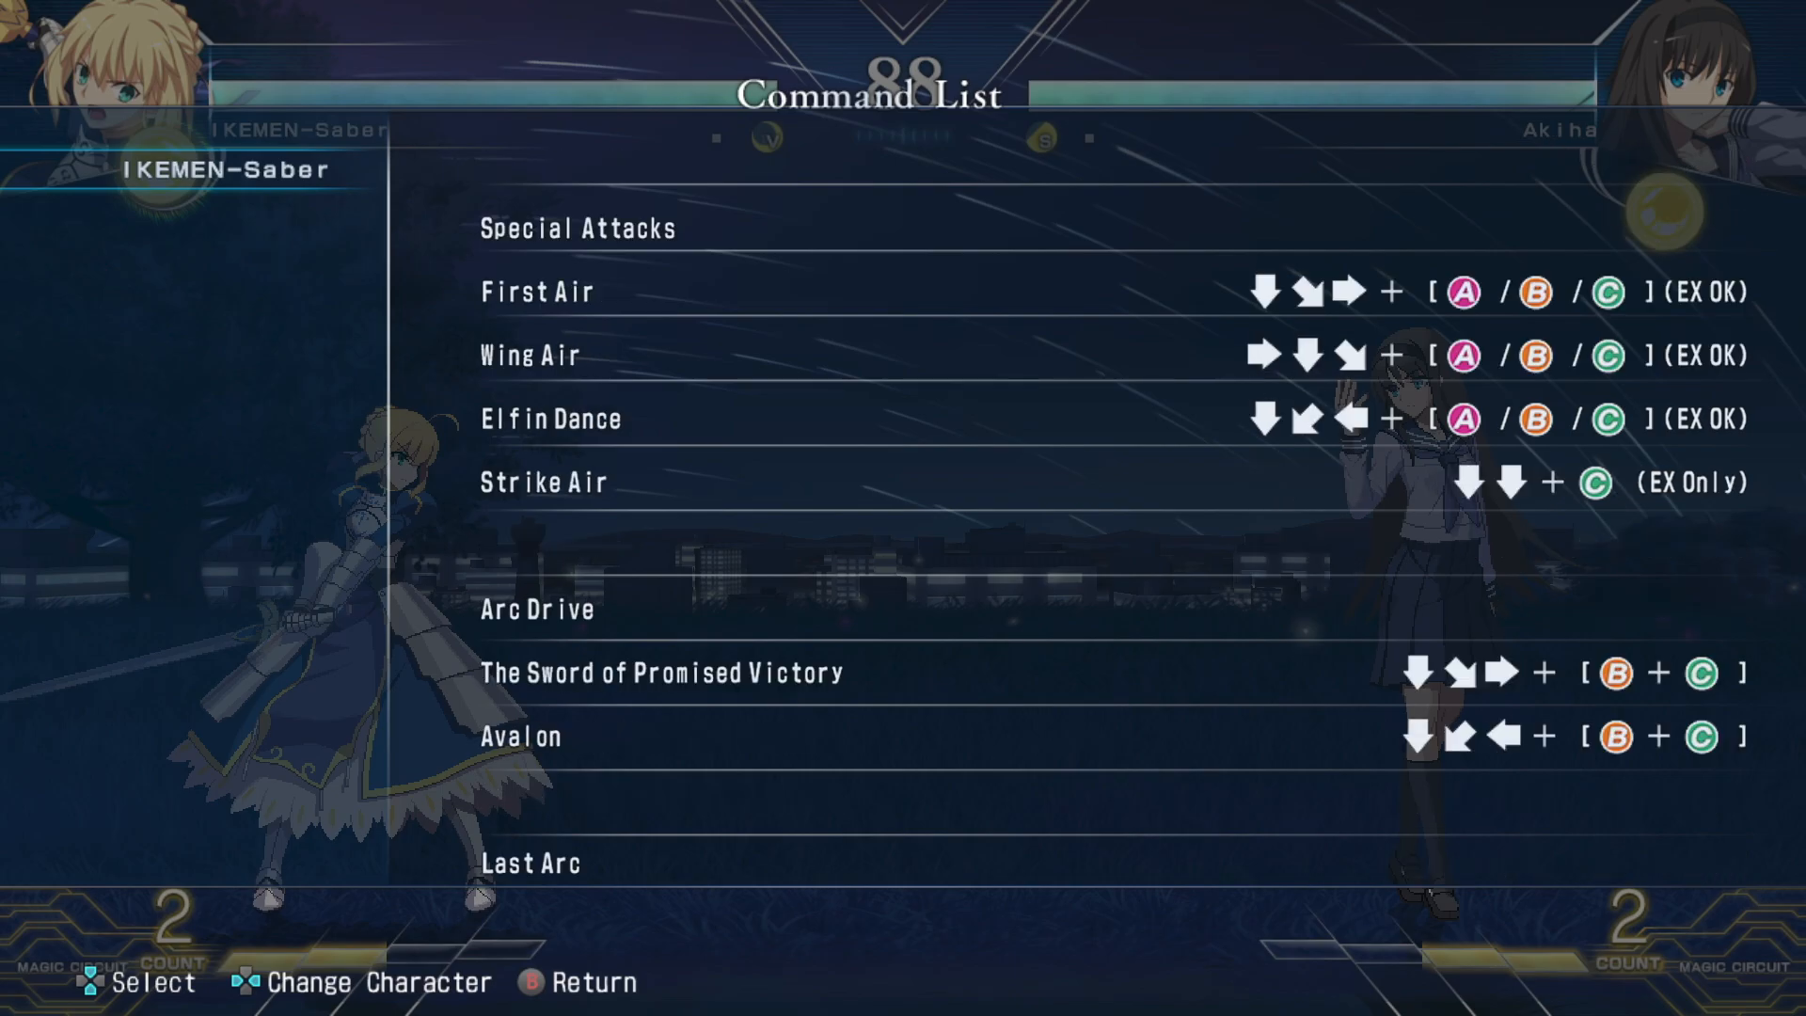
key("Down")
key("Down")
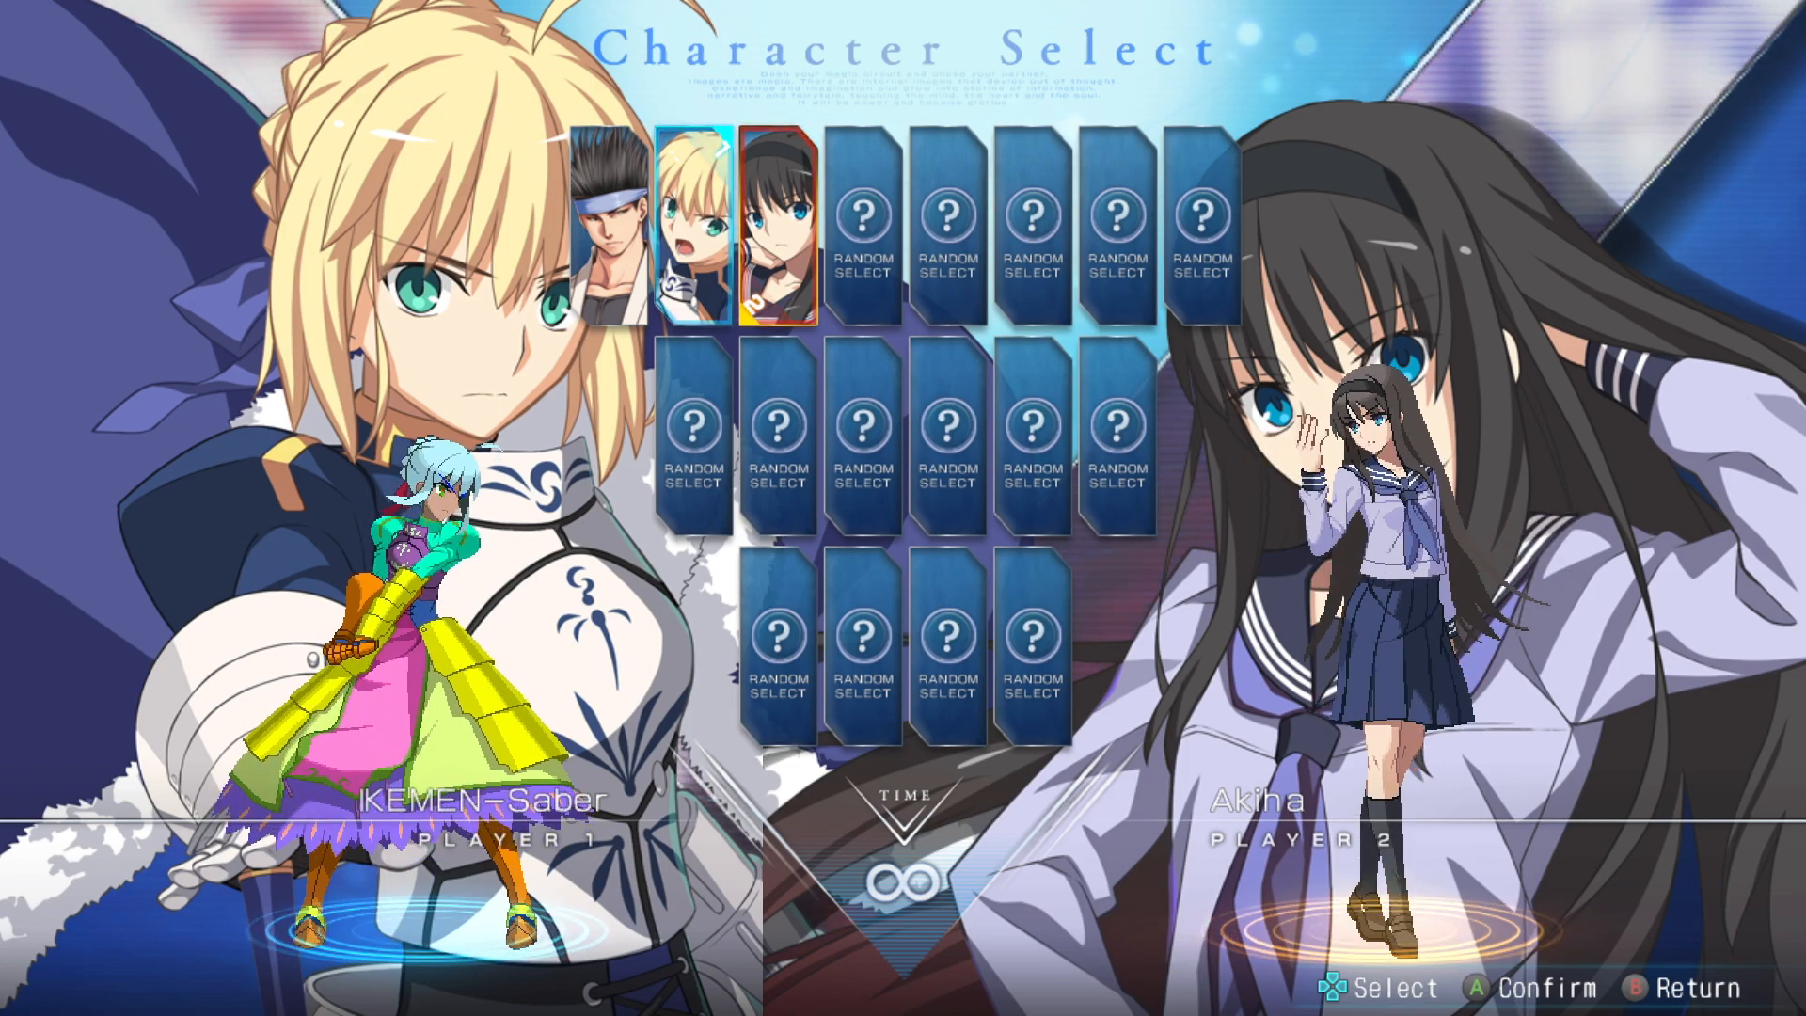
Confirm IKEMEN-Saber for player 1 and Akiha in color 1 for player 2
key("Return")
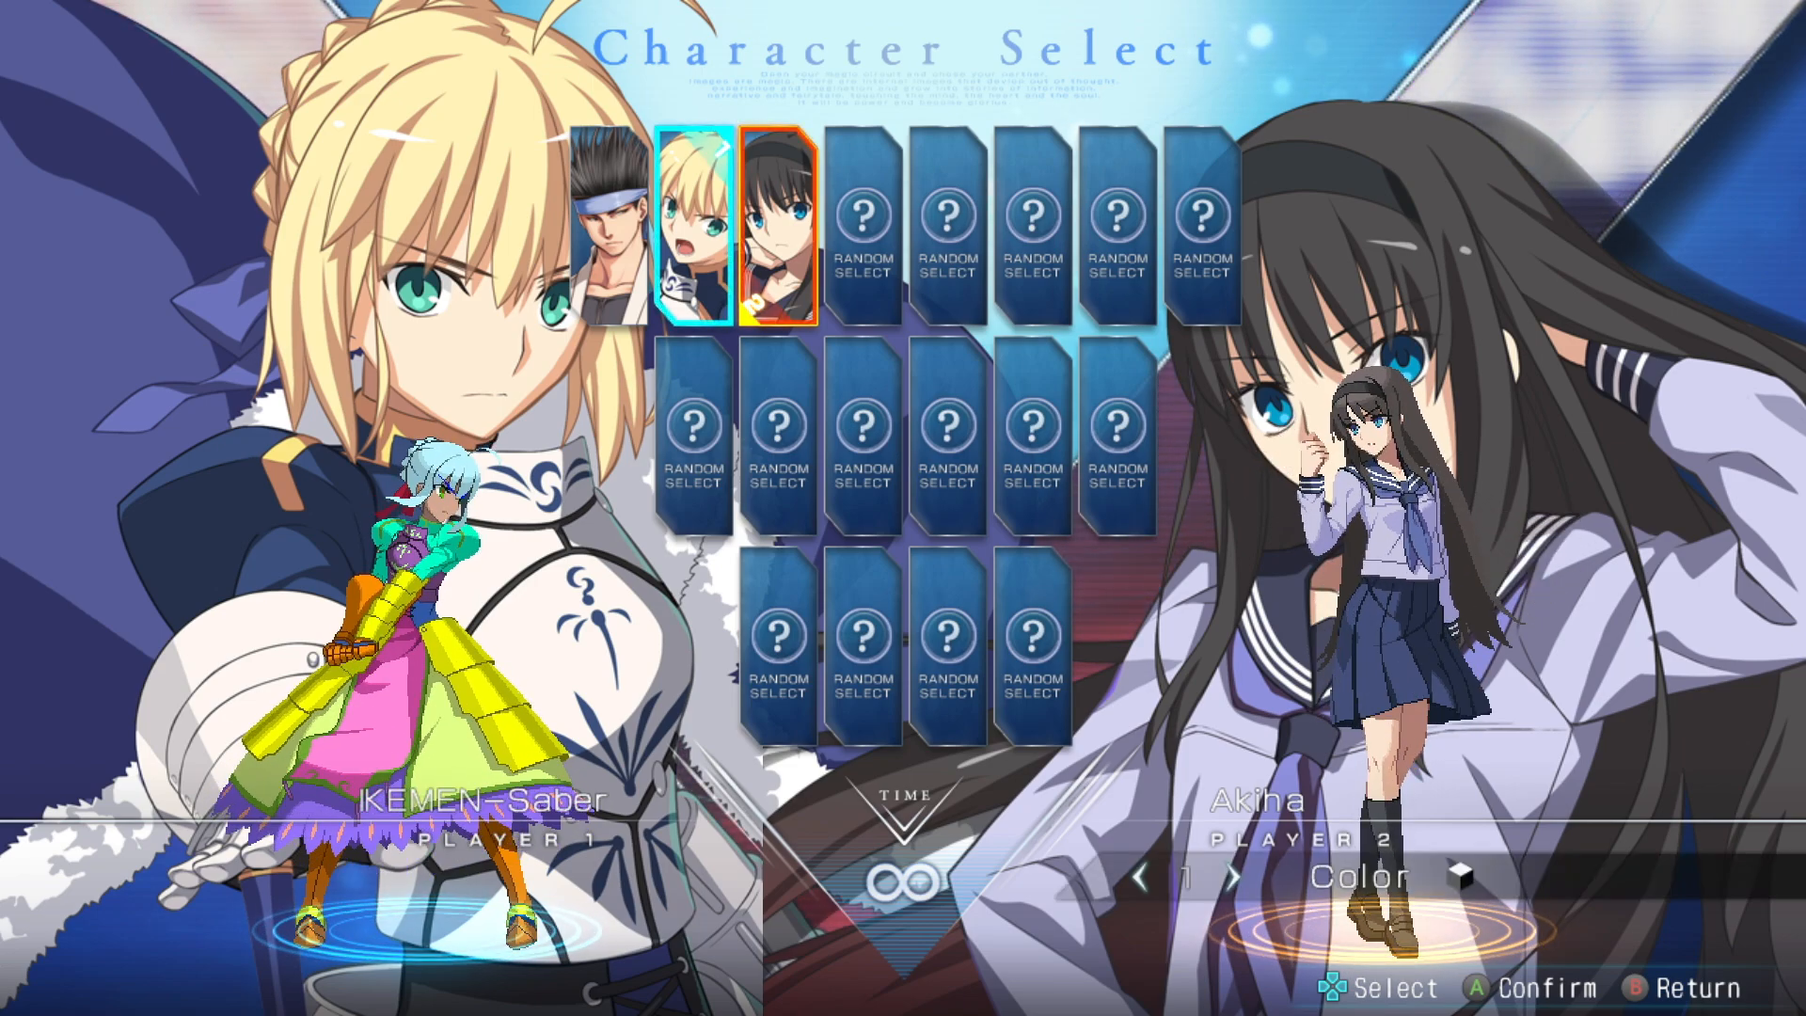
key("Return")
key("Return")
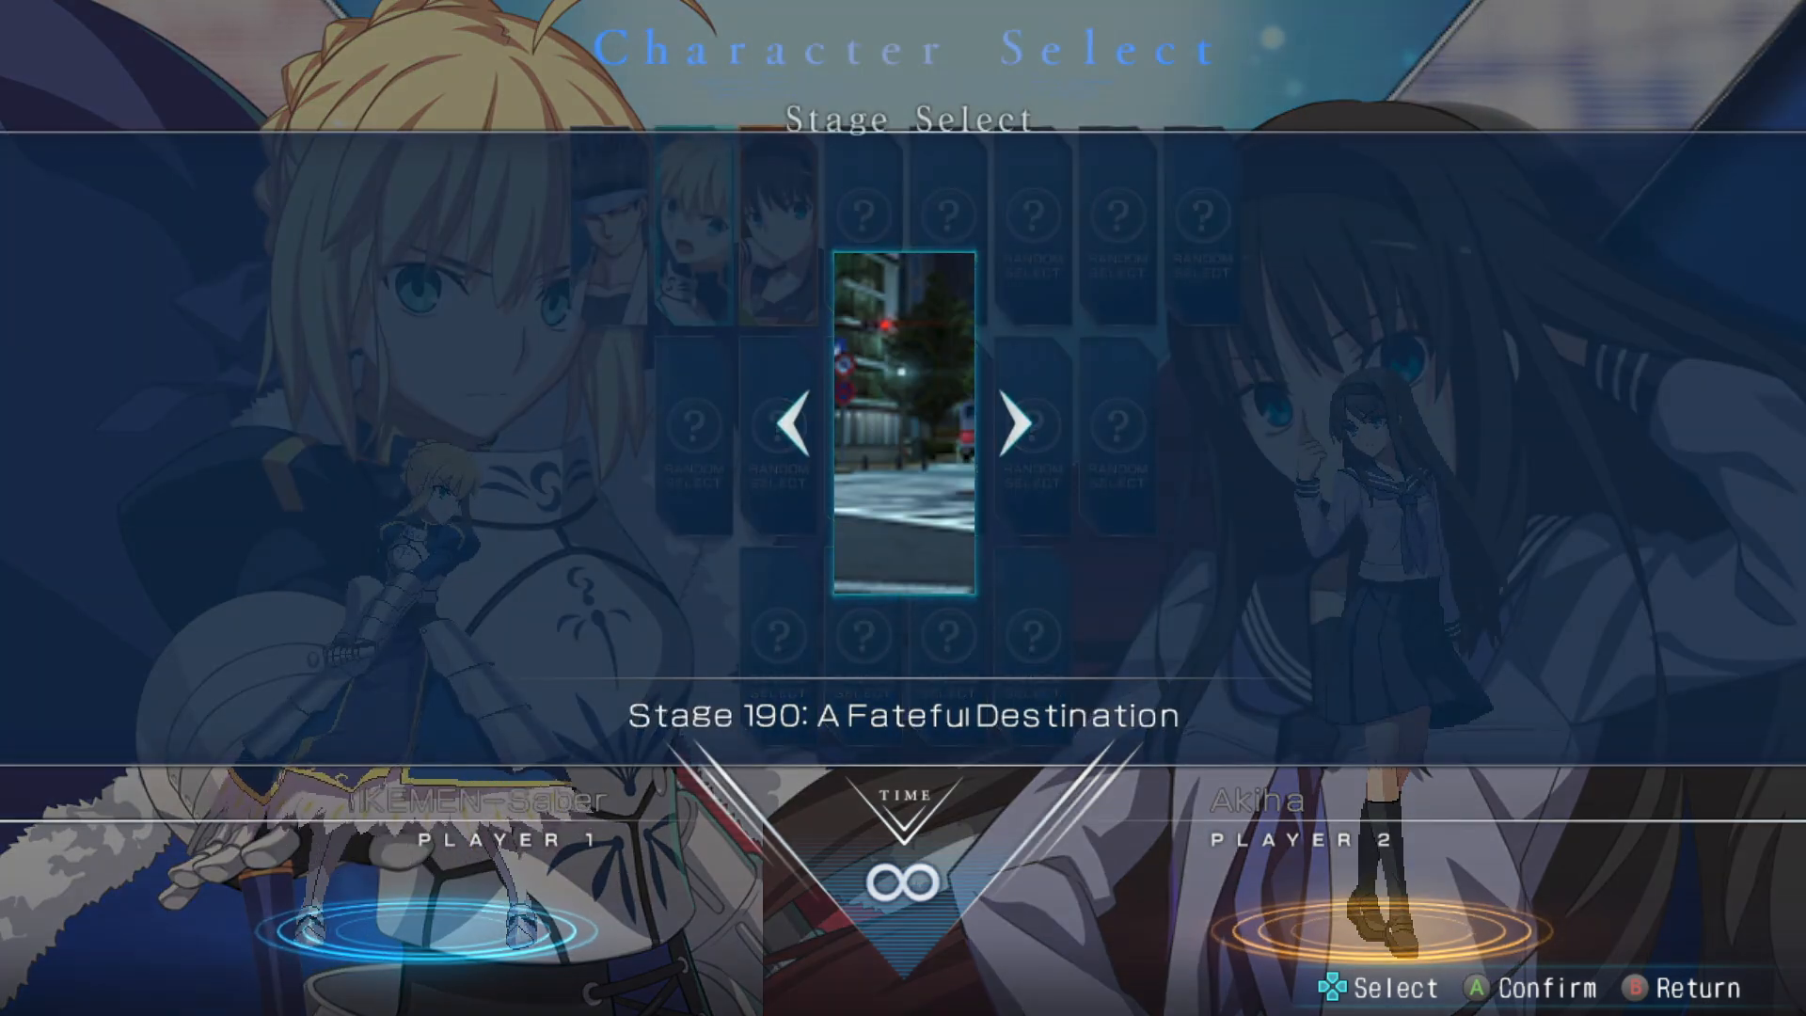
Browse the stages from 190 up to 200, go back two stages and start the match there
key("Right")
key("Right")
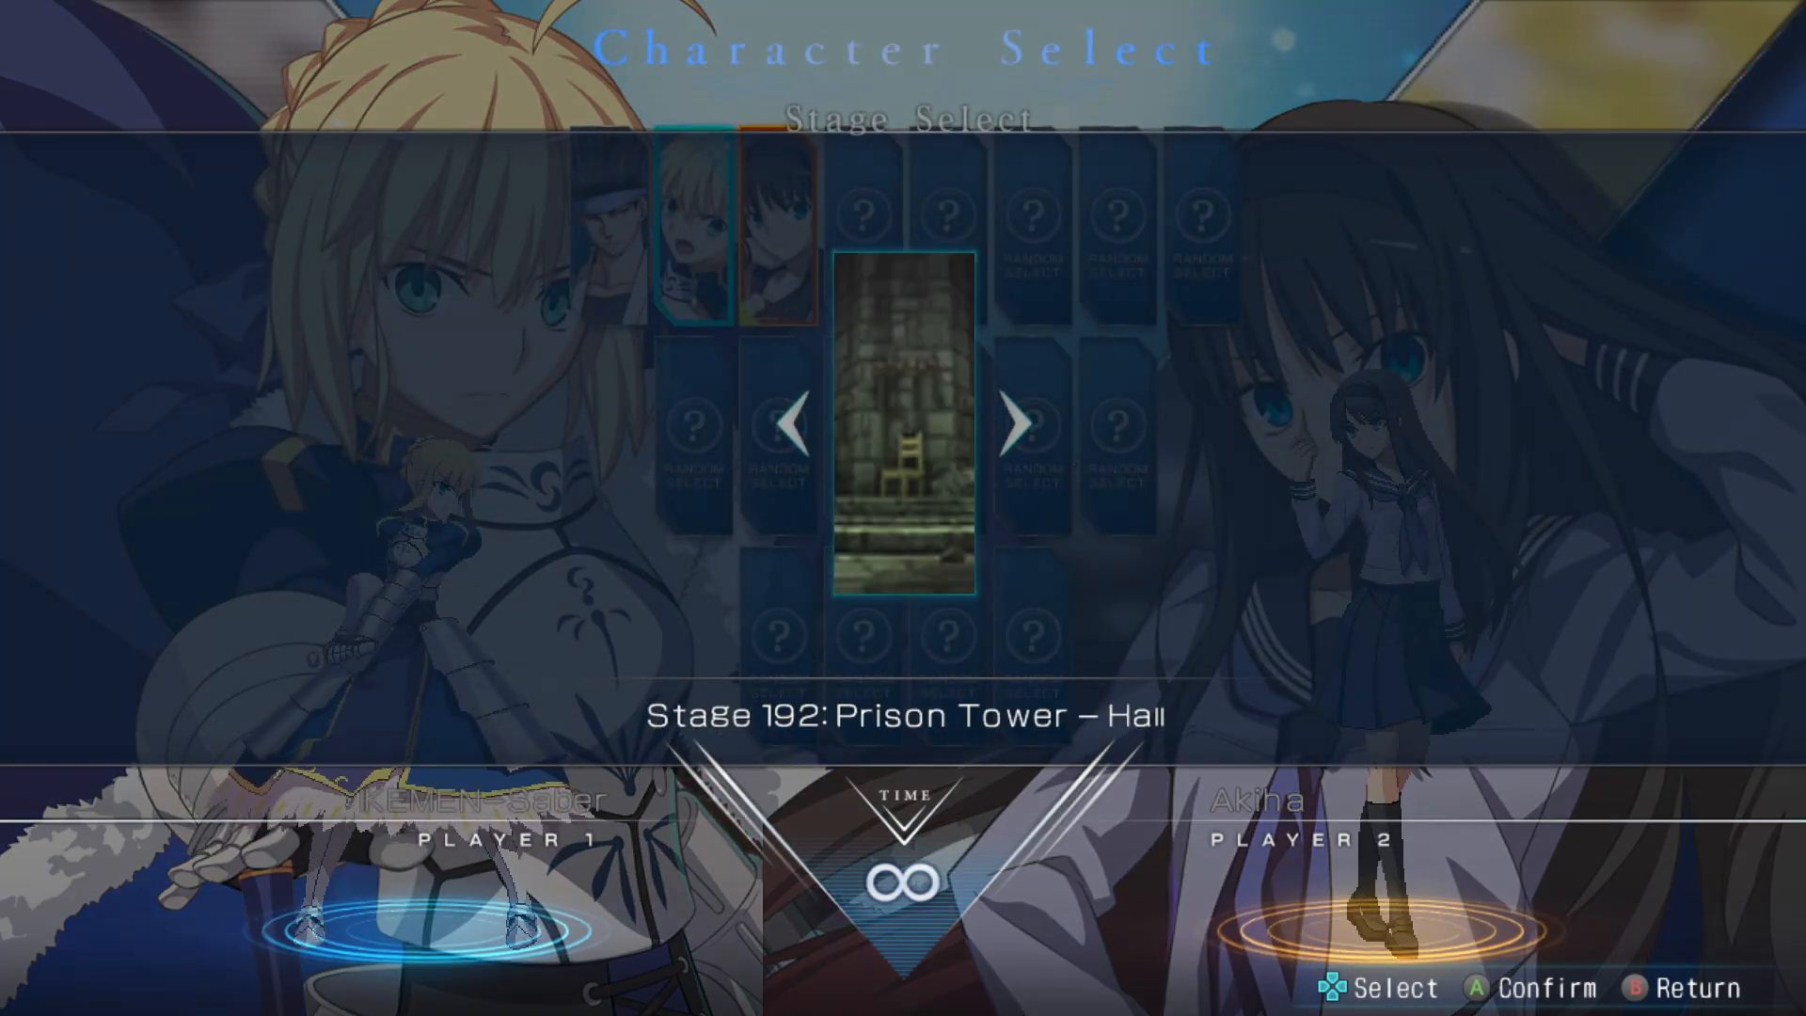
key("Right")
key("Right")
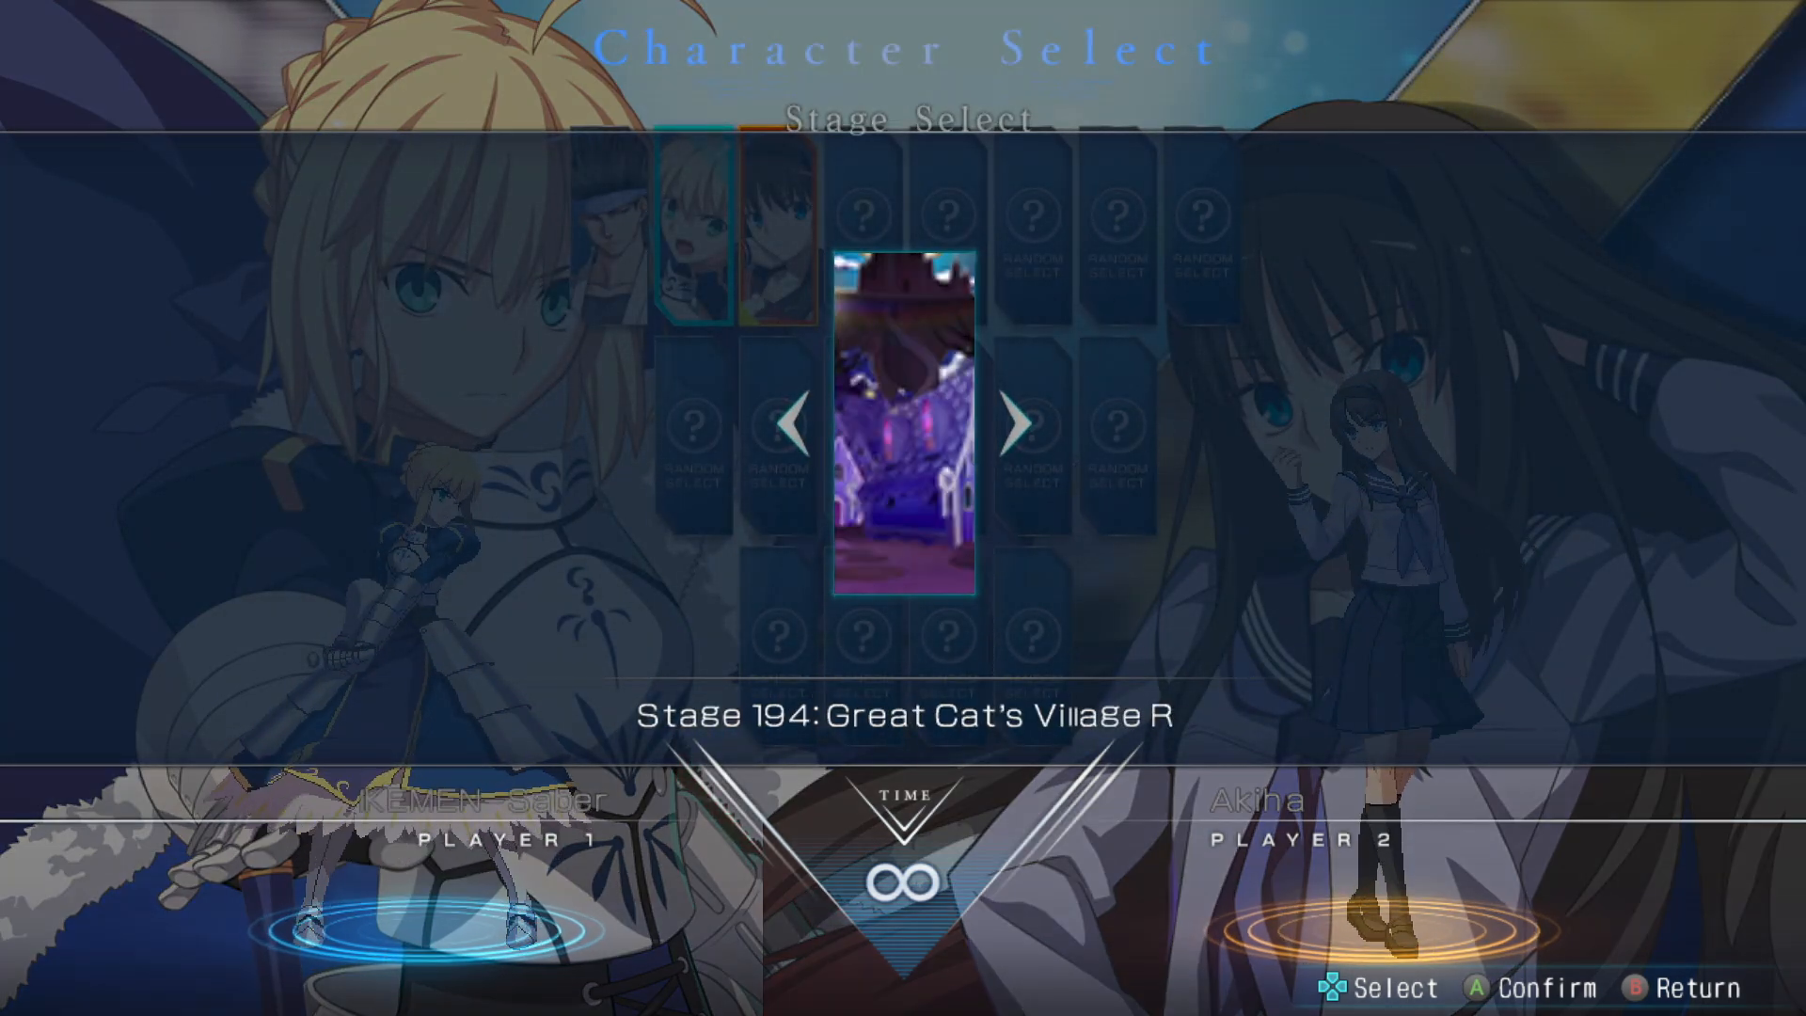
key("Right")
key("Right")
key("Right")
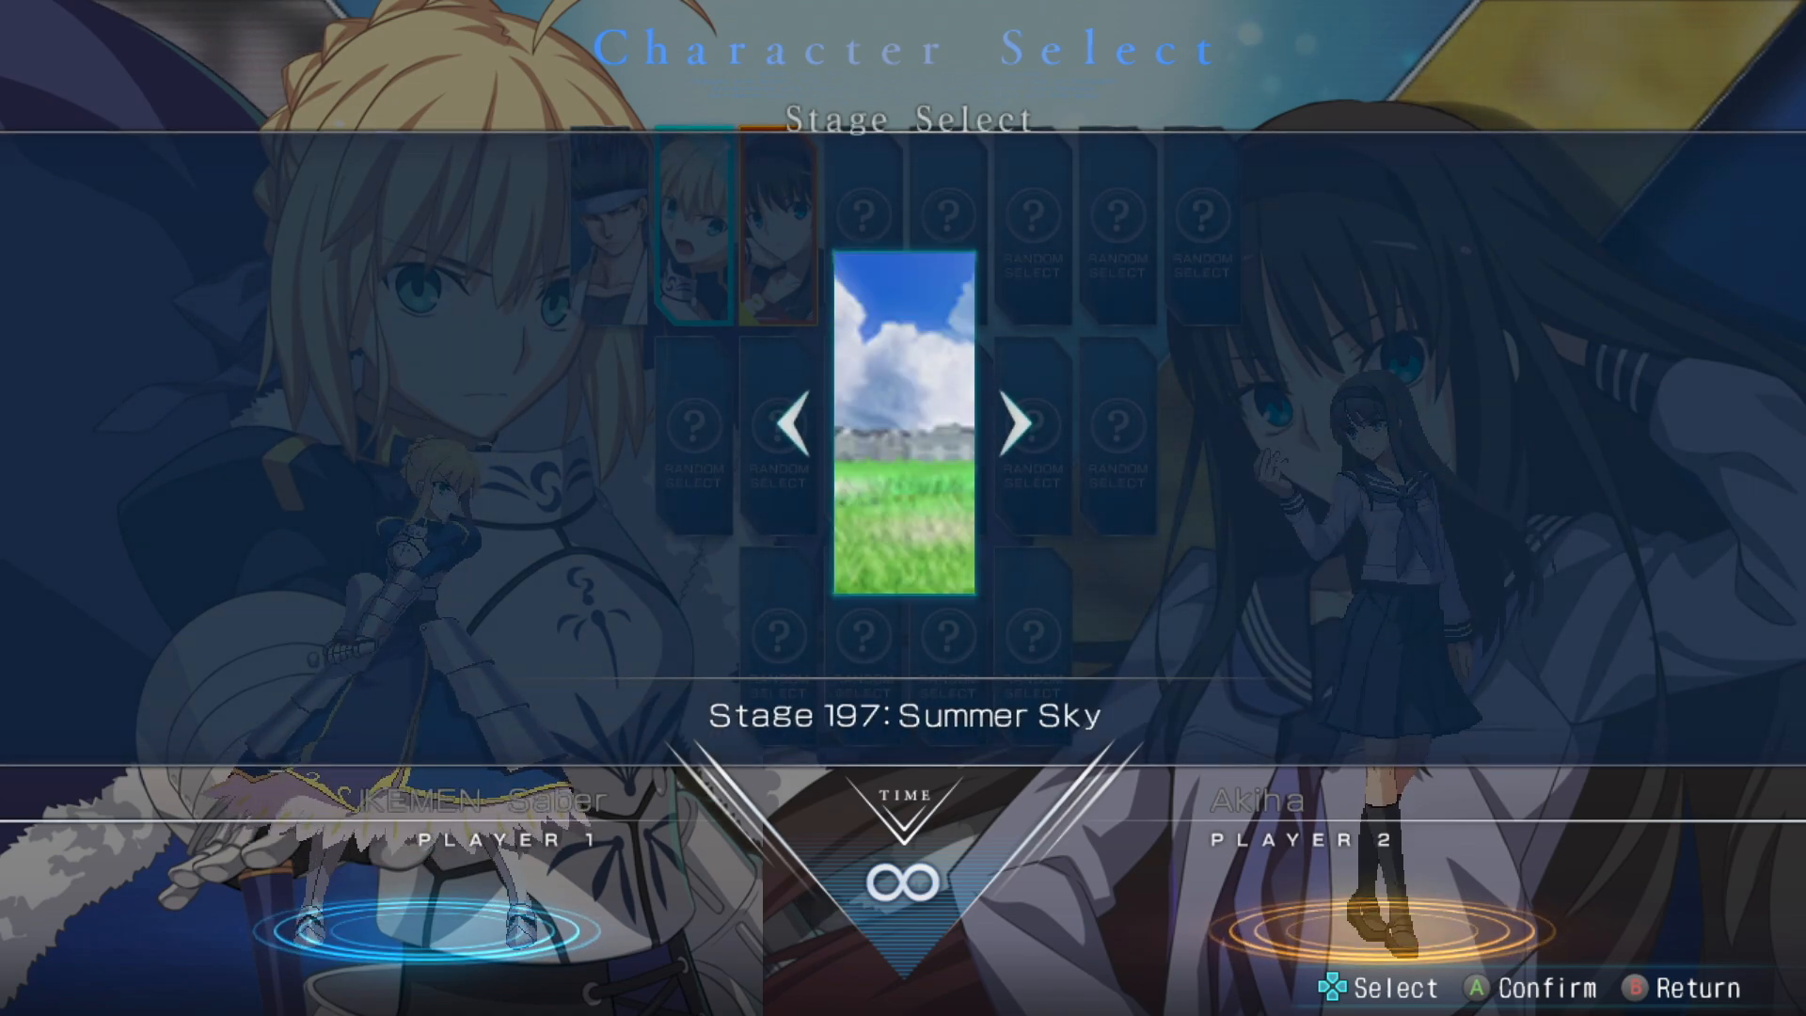
key("Right")
key("Right")
key("Right")
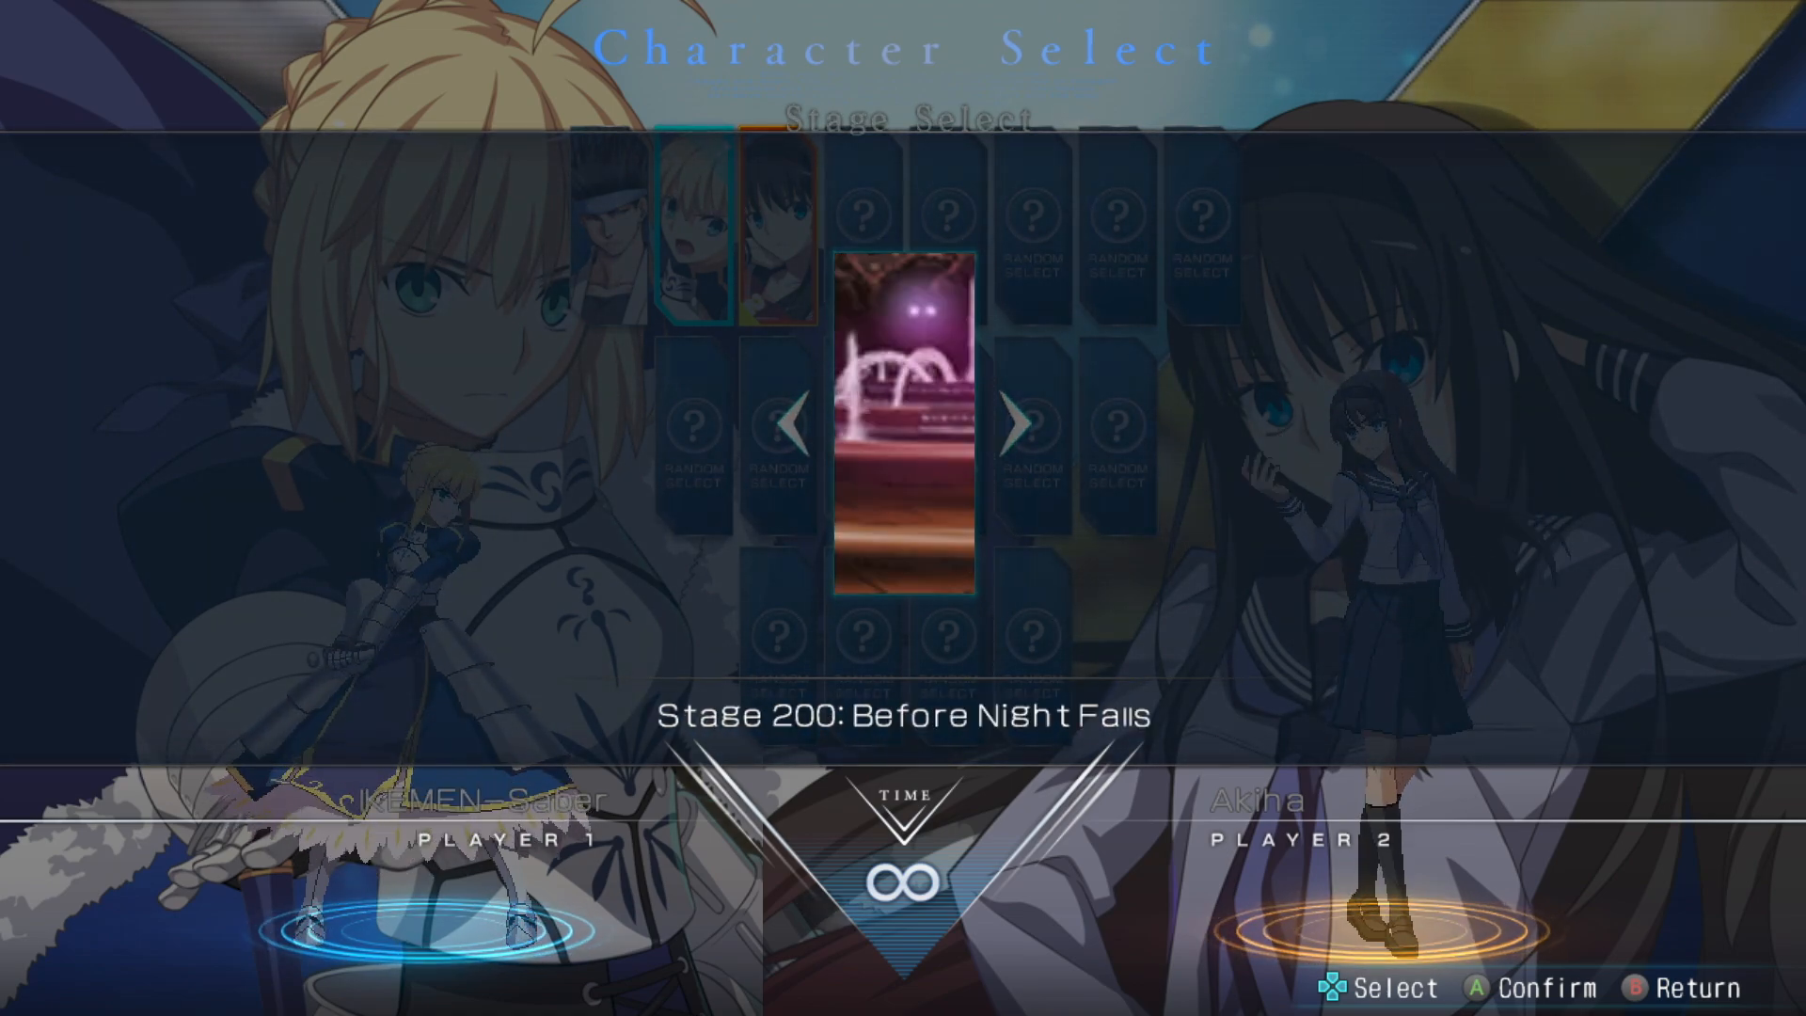
key("Left")
key("Left")
key("Return")
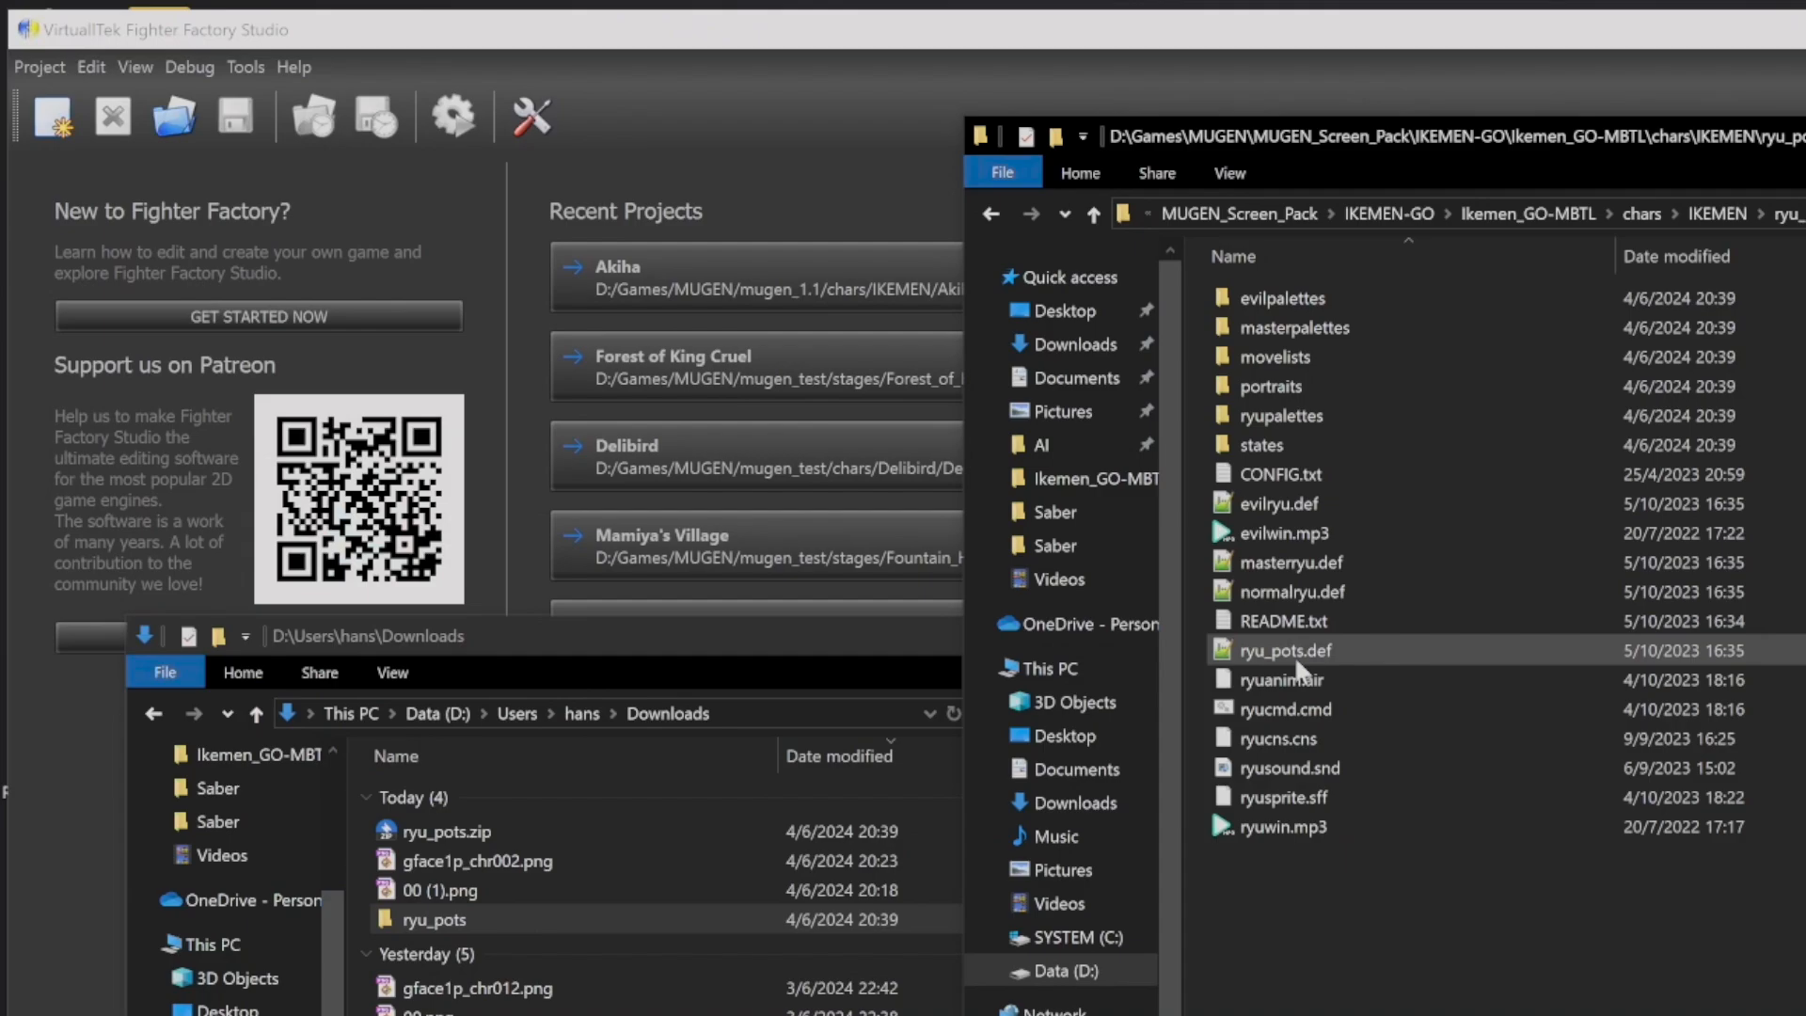
Open ryu_pots.def from the ryu_pots folder in Notepad++ and examine its localcoord line in the Info section
left_click(1297, 660)
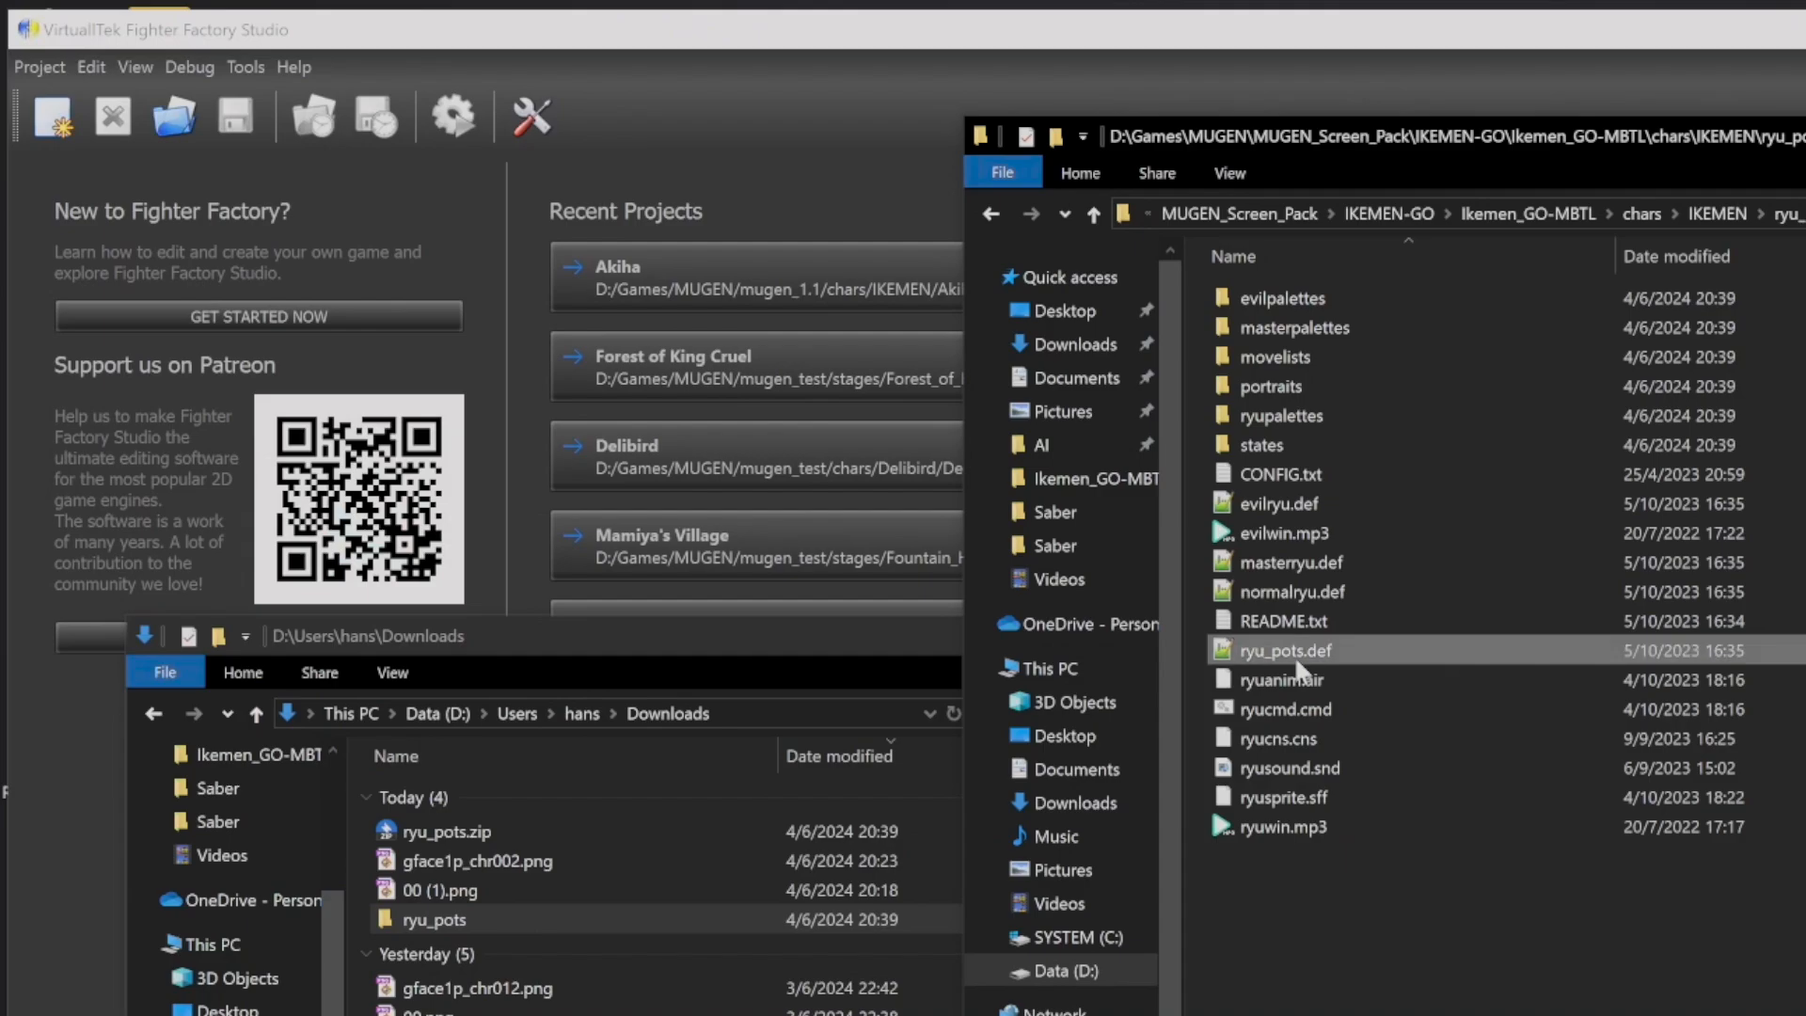
double_click(1297, 662)
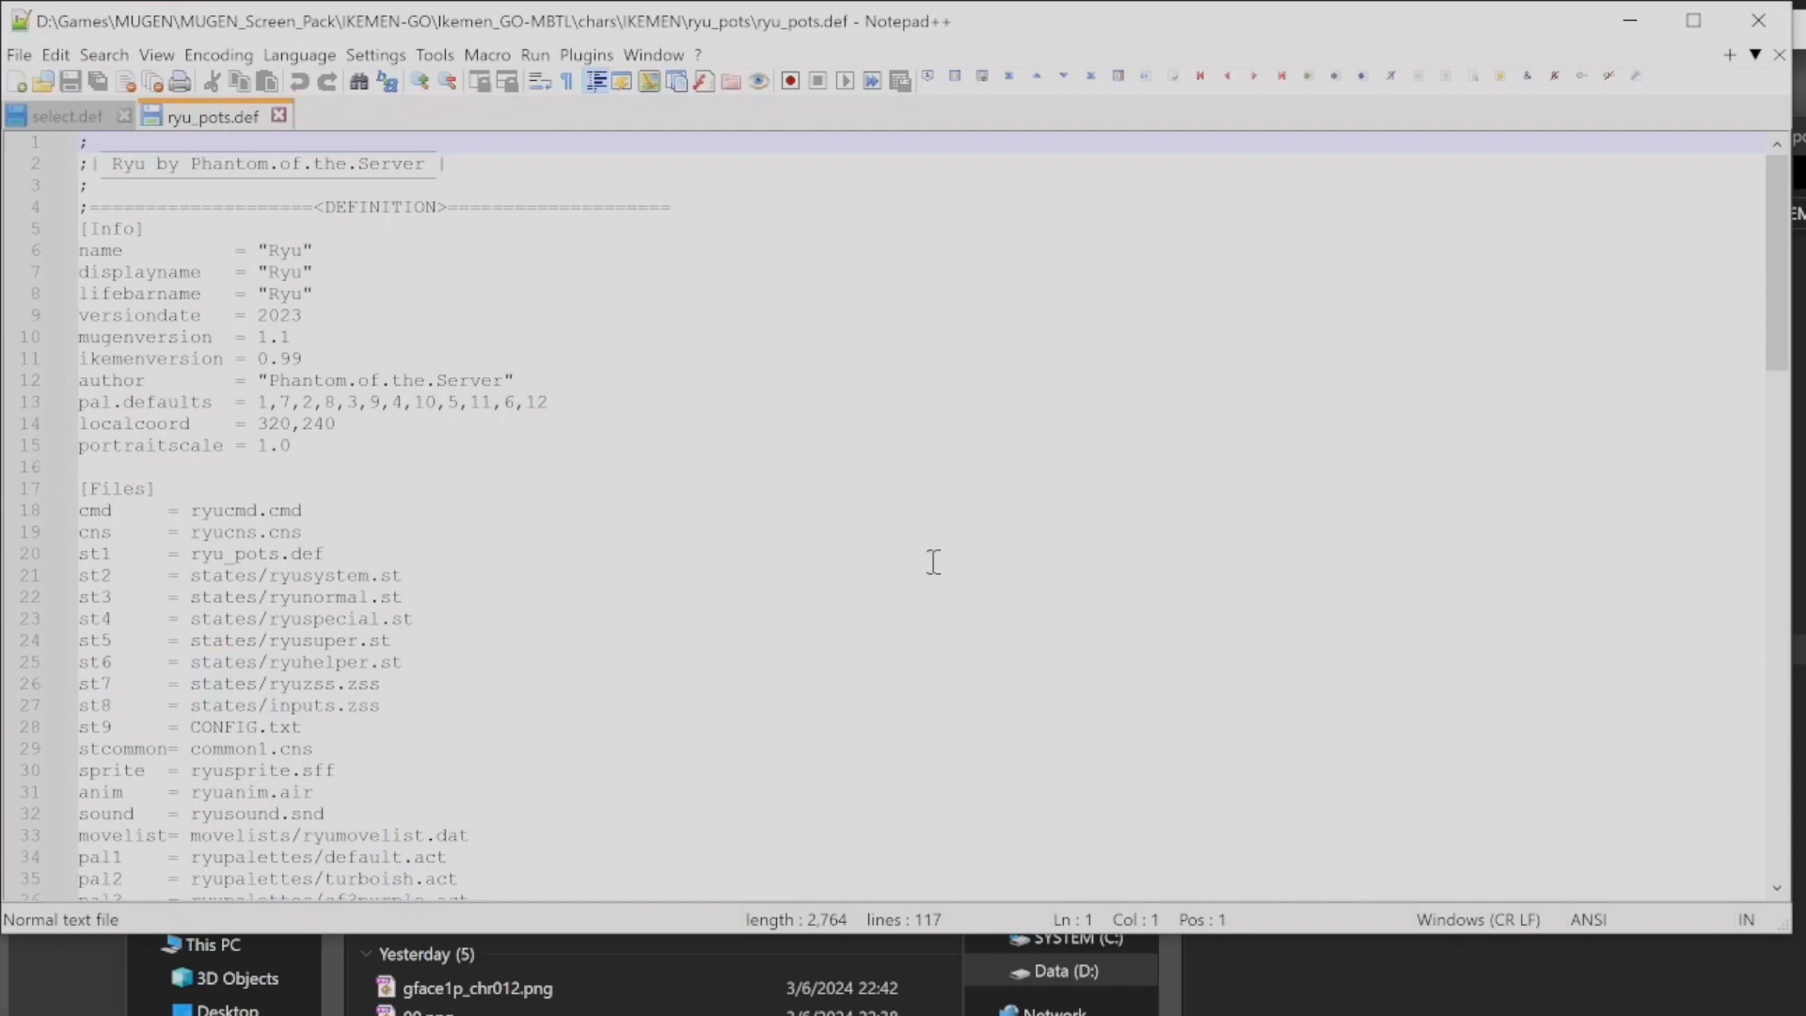
left_click(357, 422)
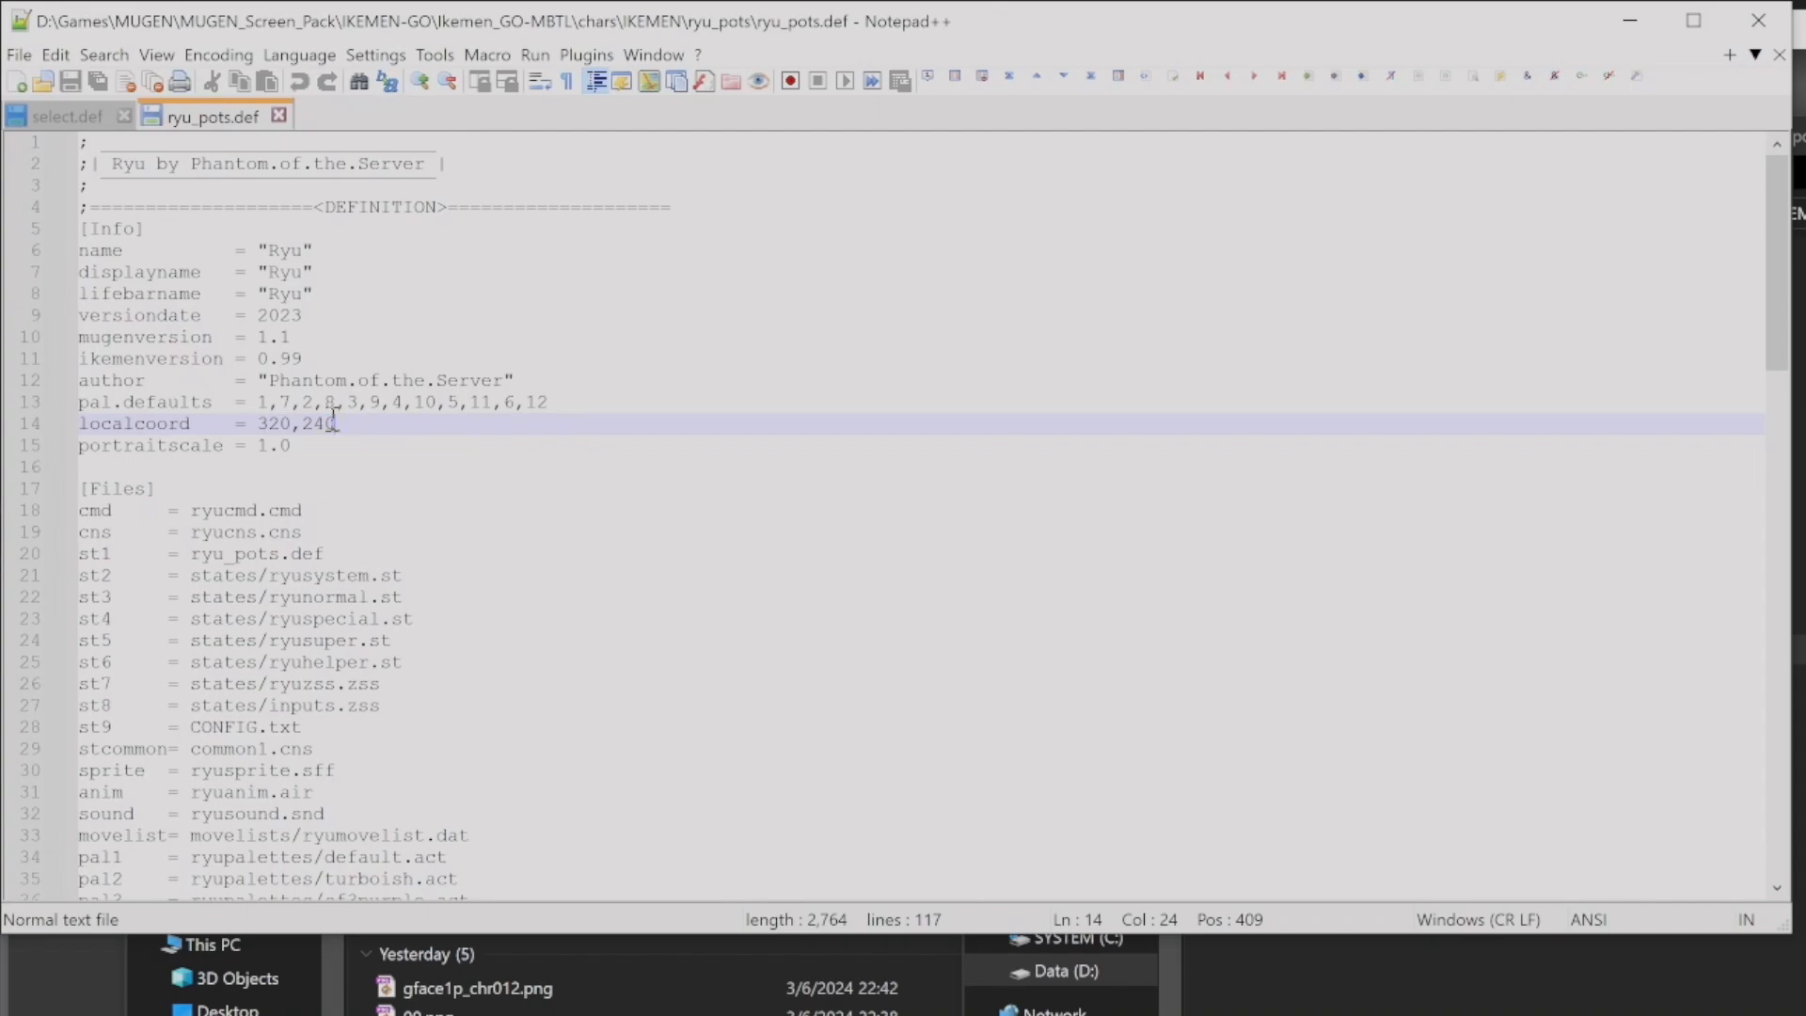
left_click_drag(336, 423, 73, 421)
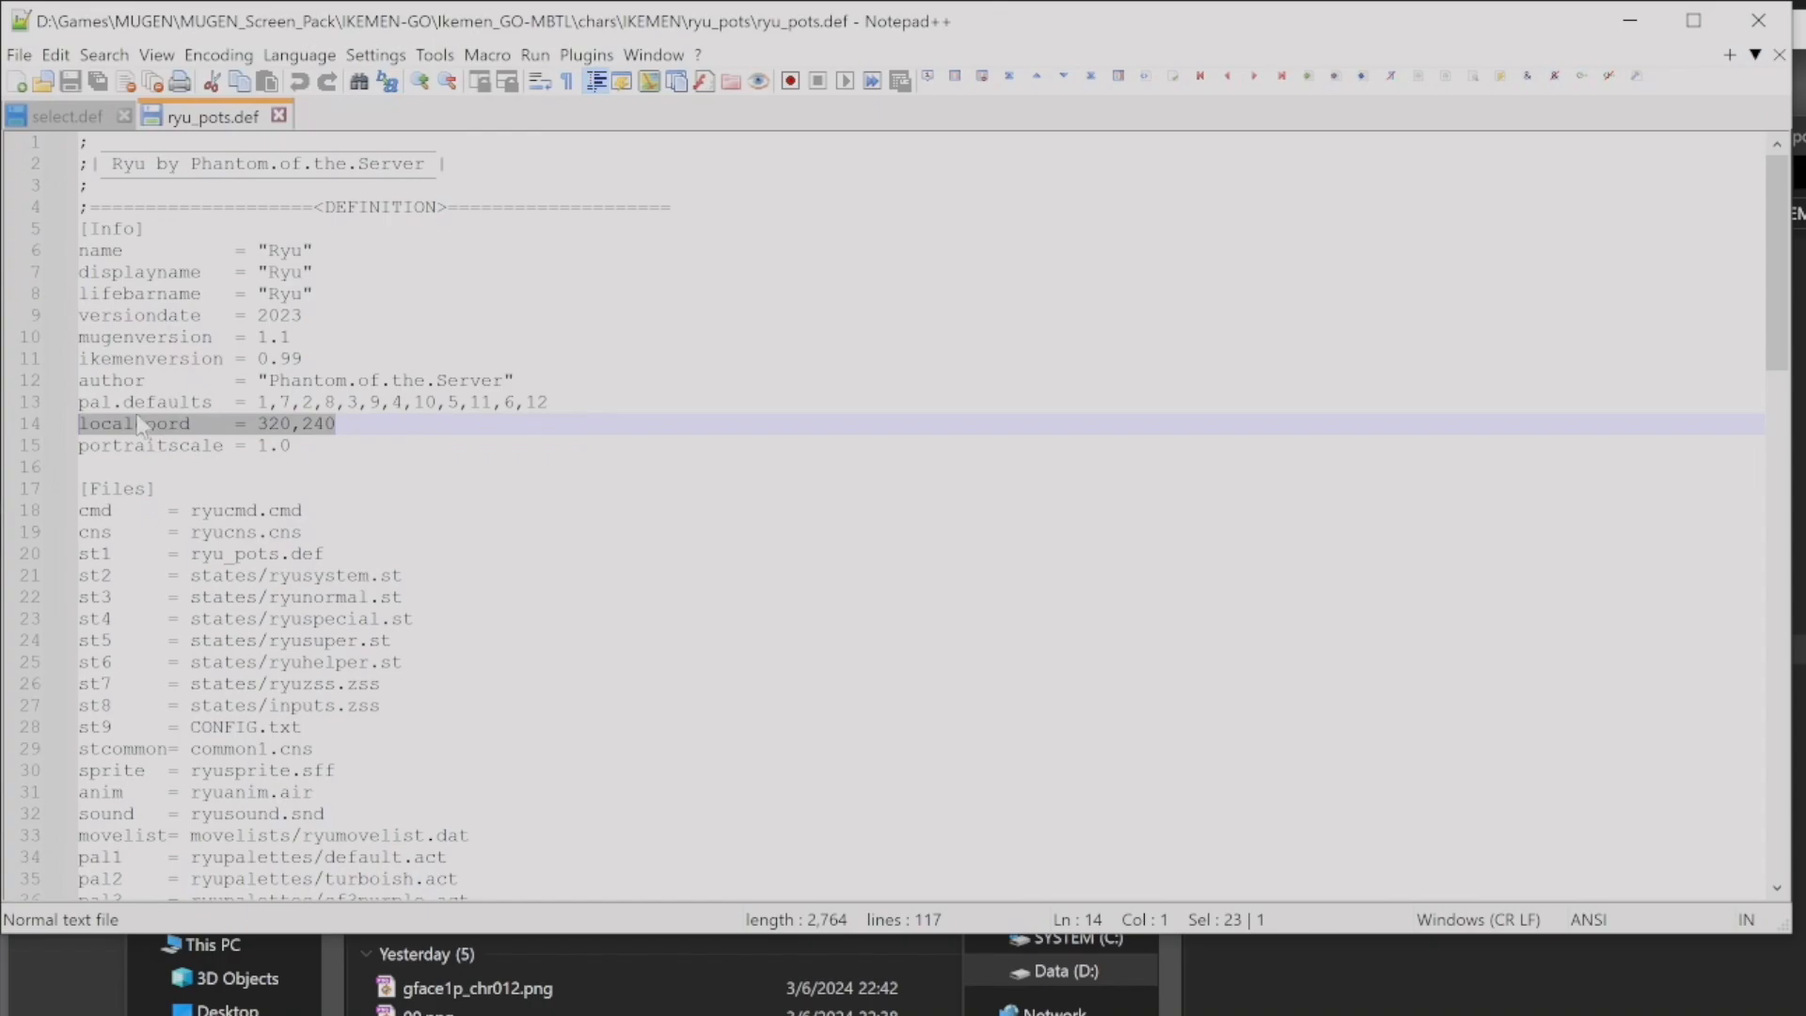
left_click(305, 425)
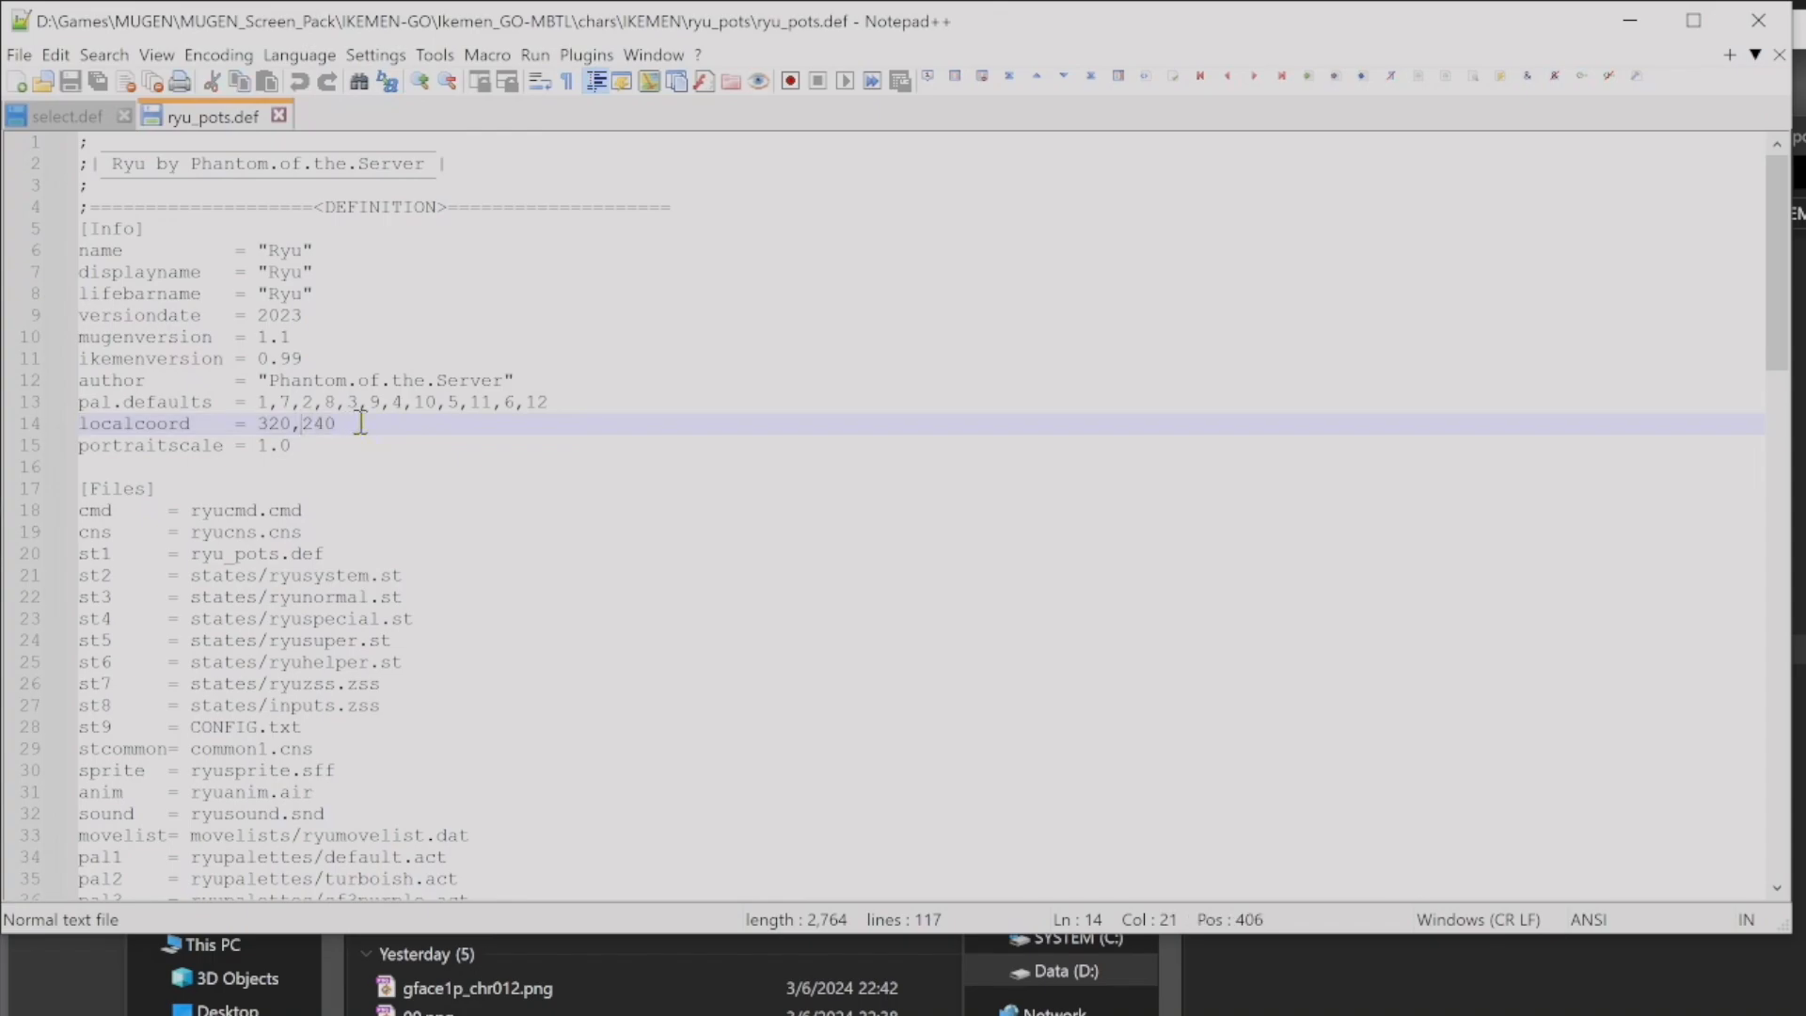
Try the Info section without the localcoord = 320,240 line, put the copied line back and save ryu_pots.def
left_click_drag(341, 423, 10, 430)
key("ctrl+c")
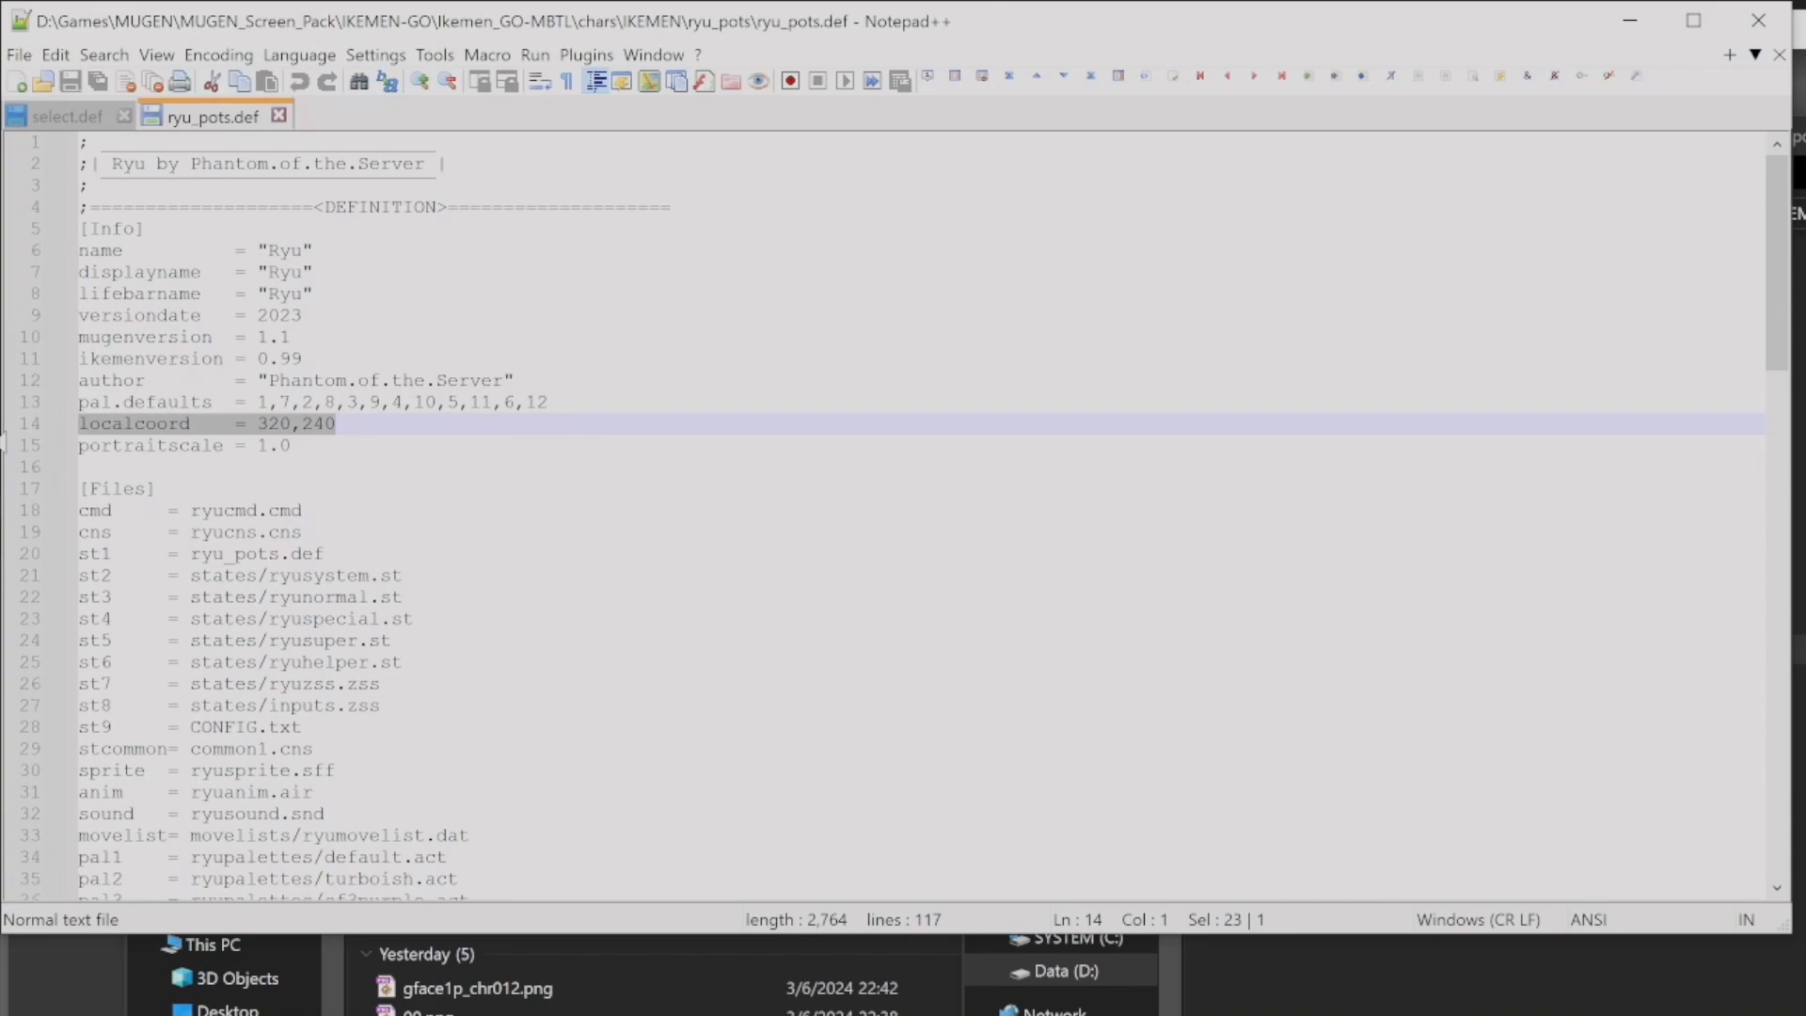
key("Delete")
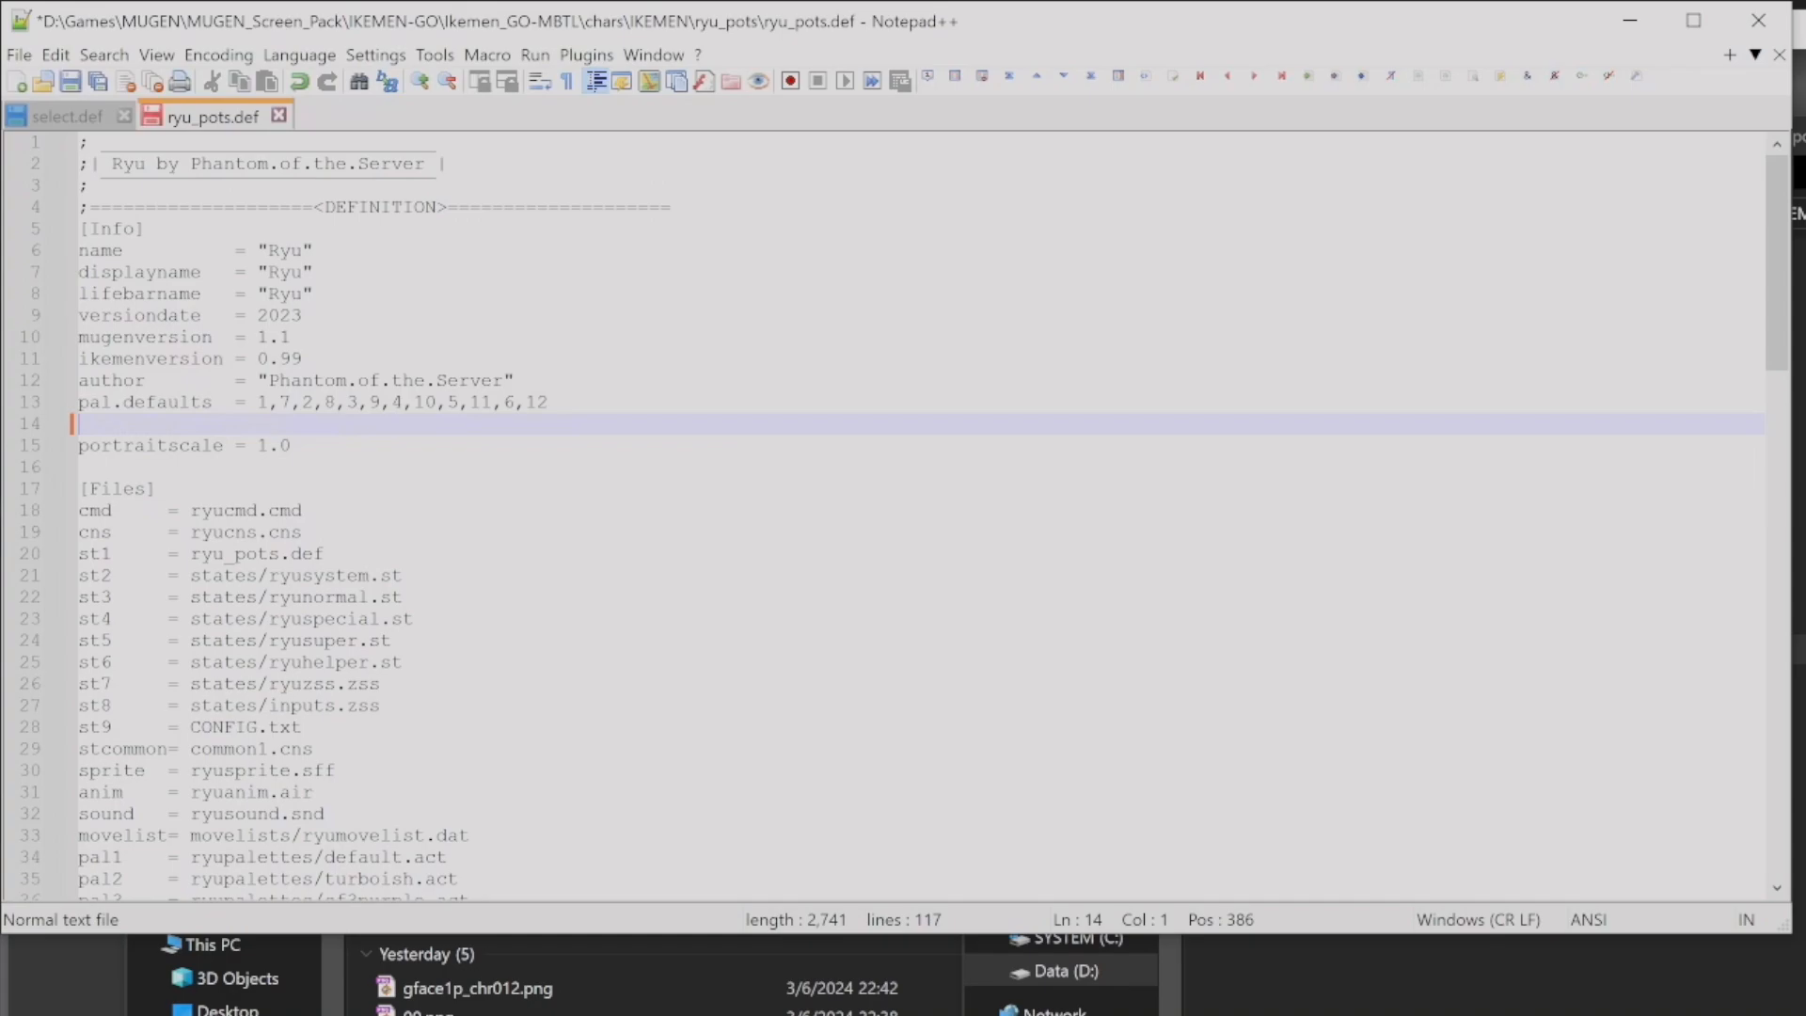
key("ctrl+v")
key("ctrl+s")
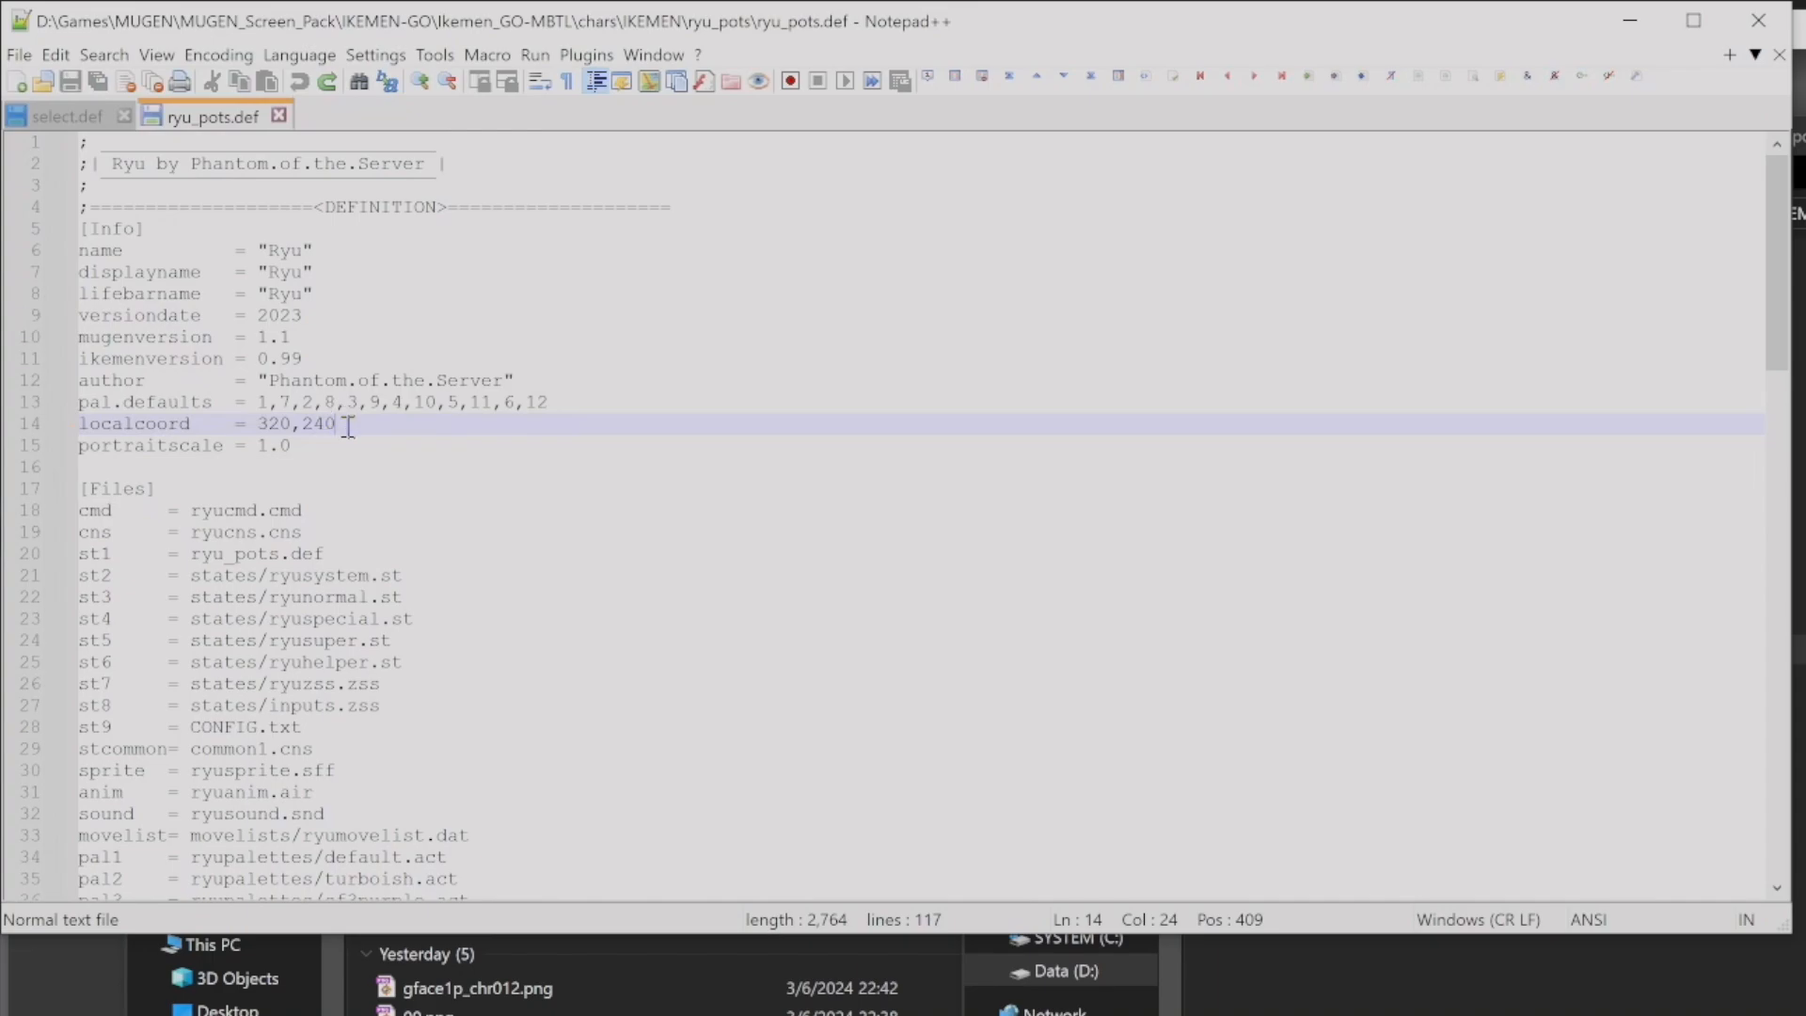
Examine the portraitscale line in Ryu's Info section
left_click(104, 448)
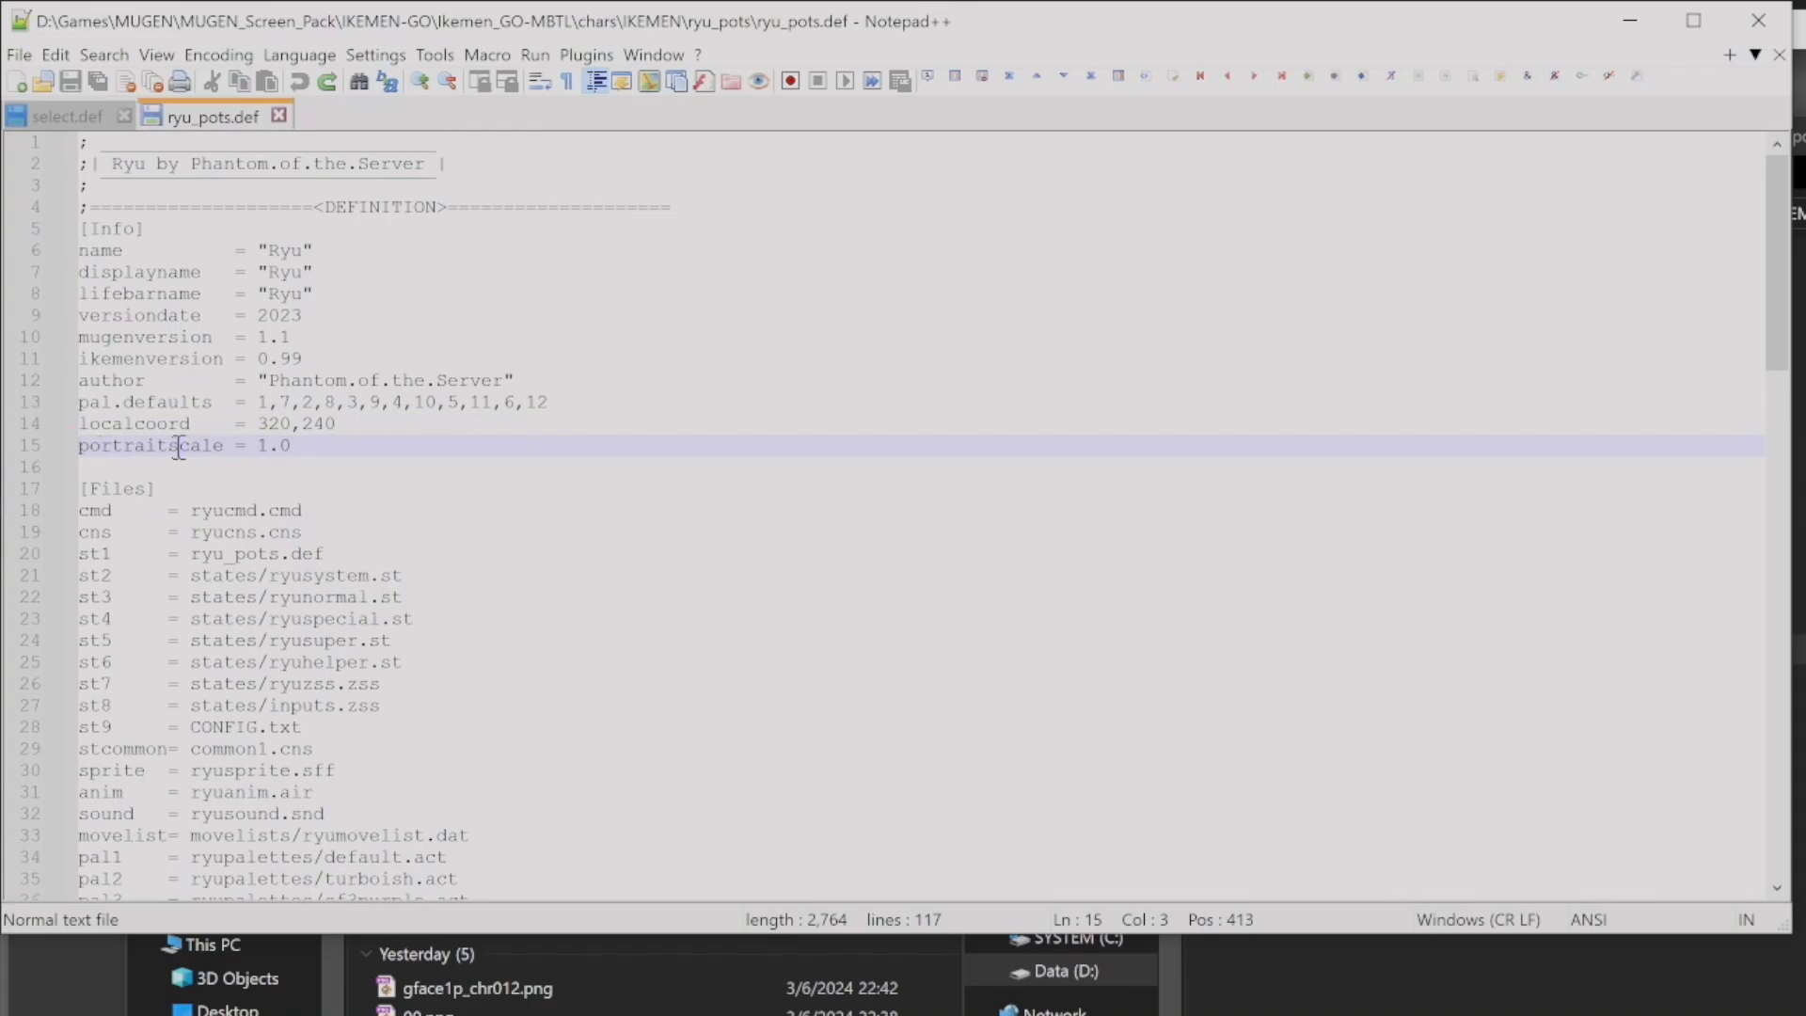
left_click_drag(315, 446, 62, 447)
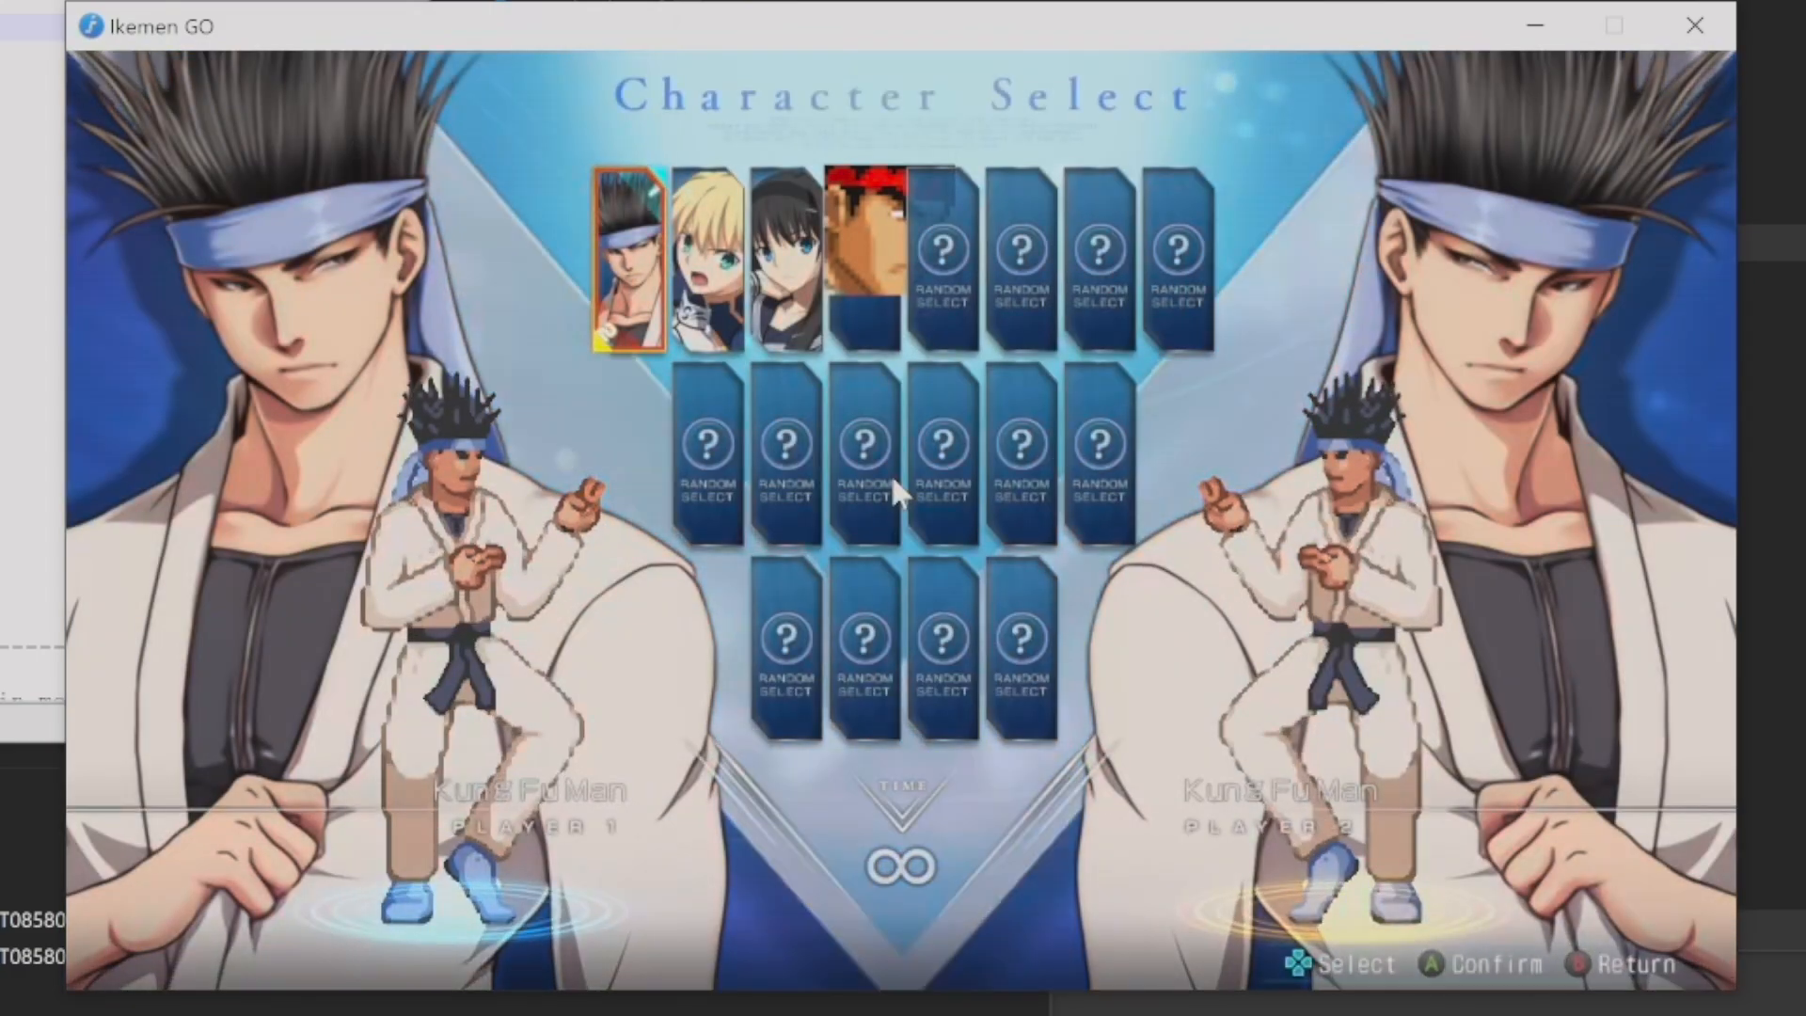
Switch to Ikemen GO and highlight Ryu for both players on the character select screen to check his portraits
key("Right")
key("Right")
key("Right")
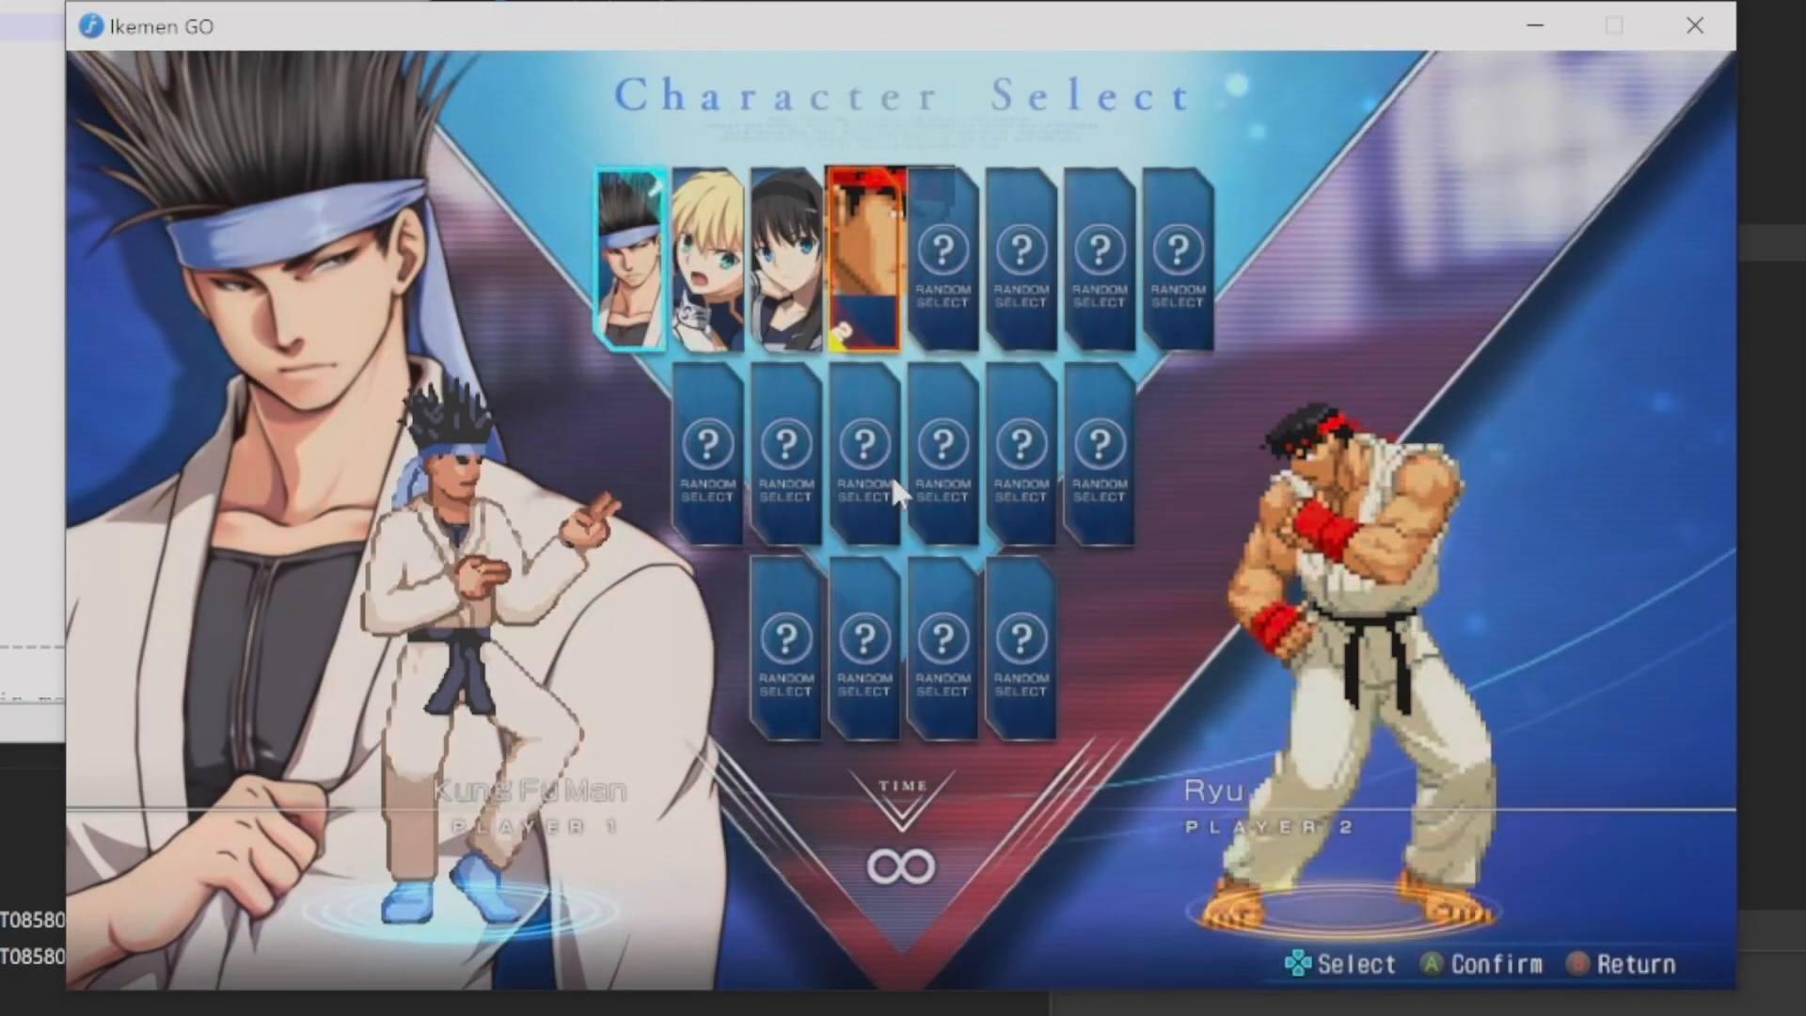
key("Right")
key("Right")
key("Right")
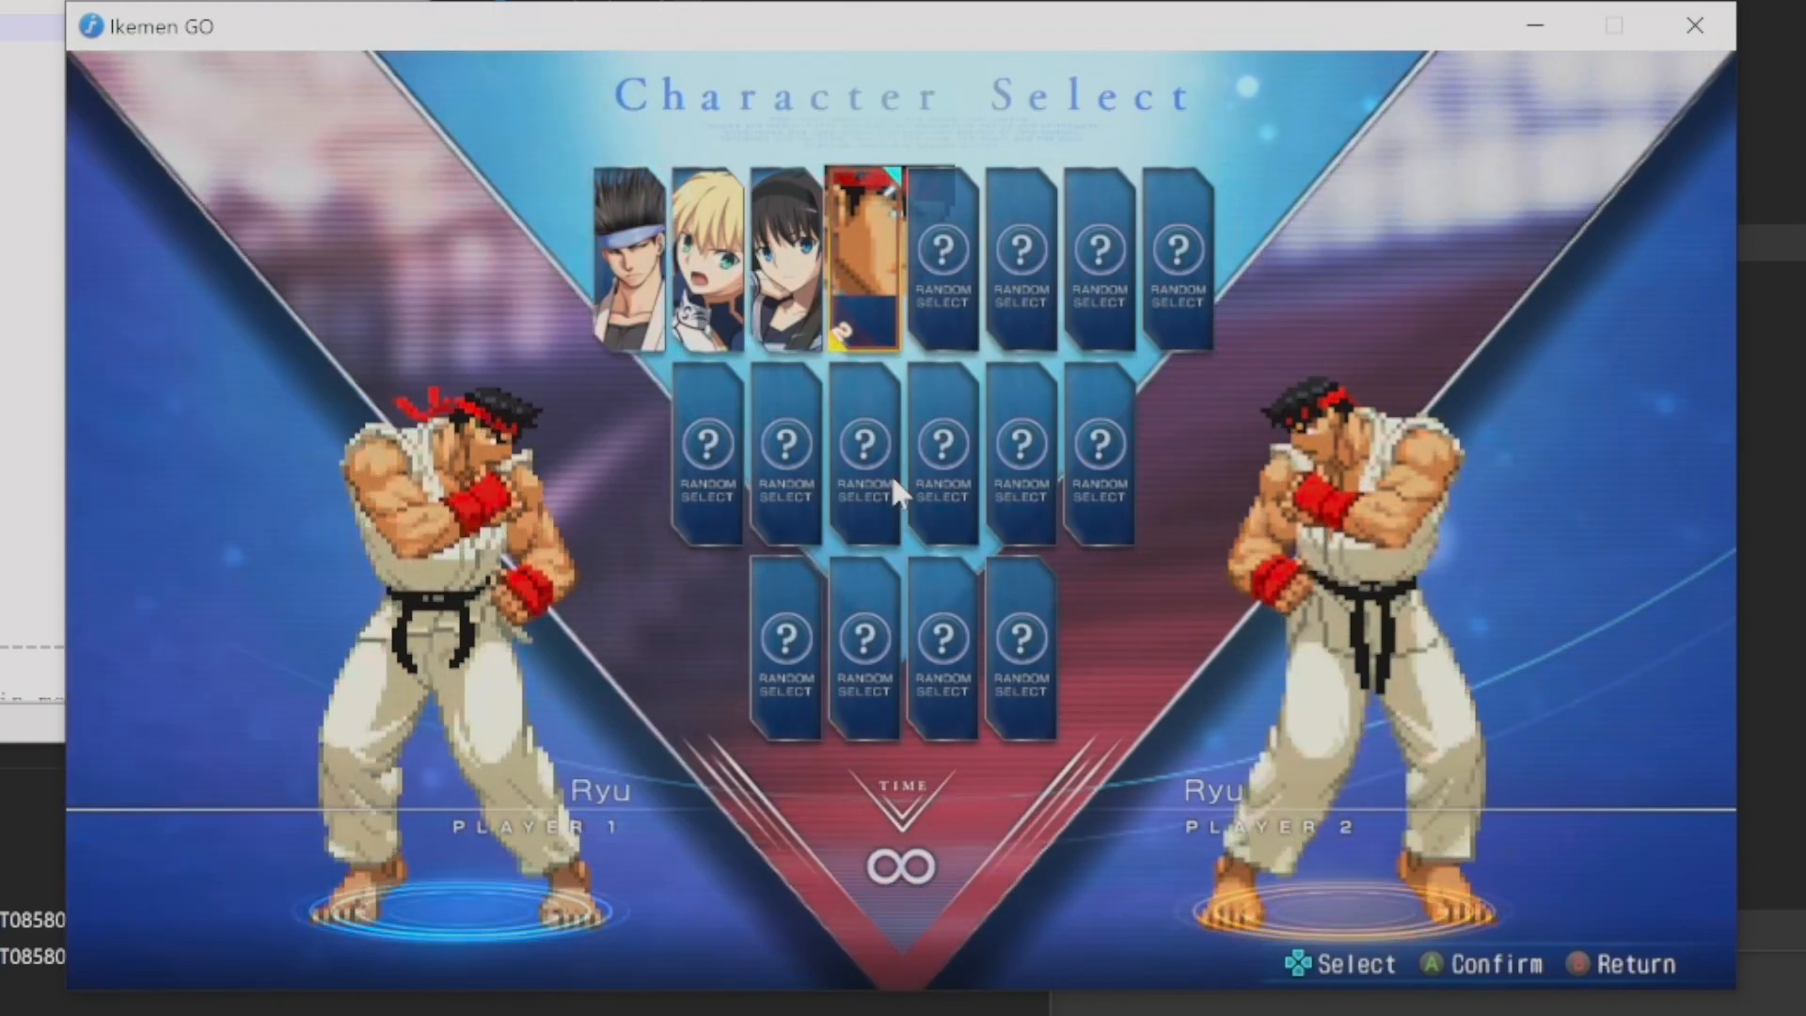
Confirm Ryu in color 3 for player 1 and color 1 for player 2, and start the match on the Random stage
key("z")
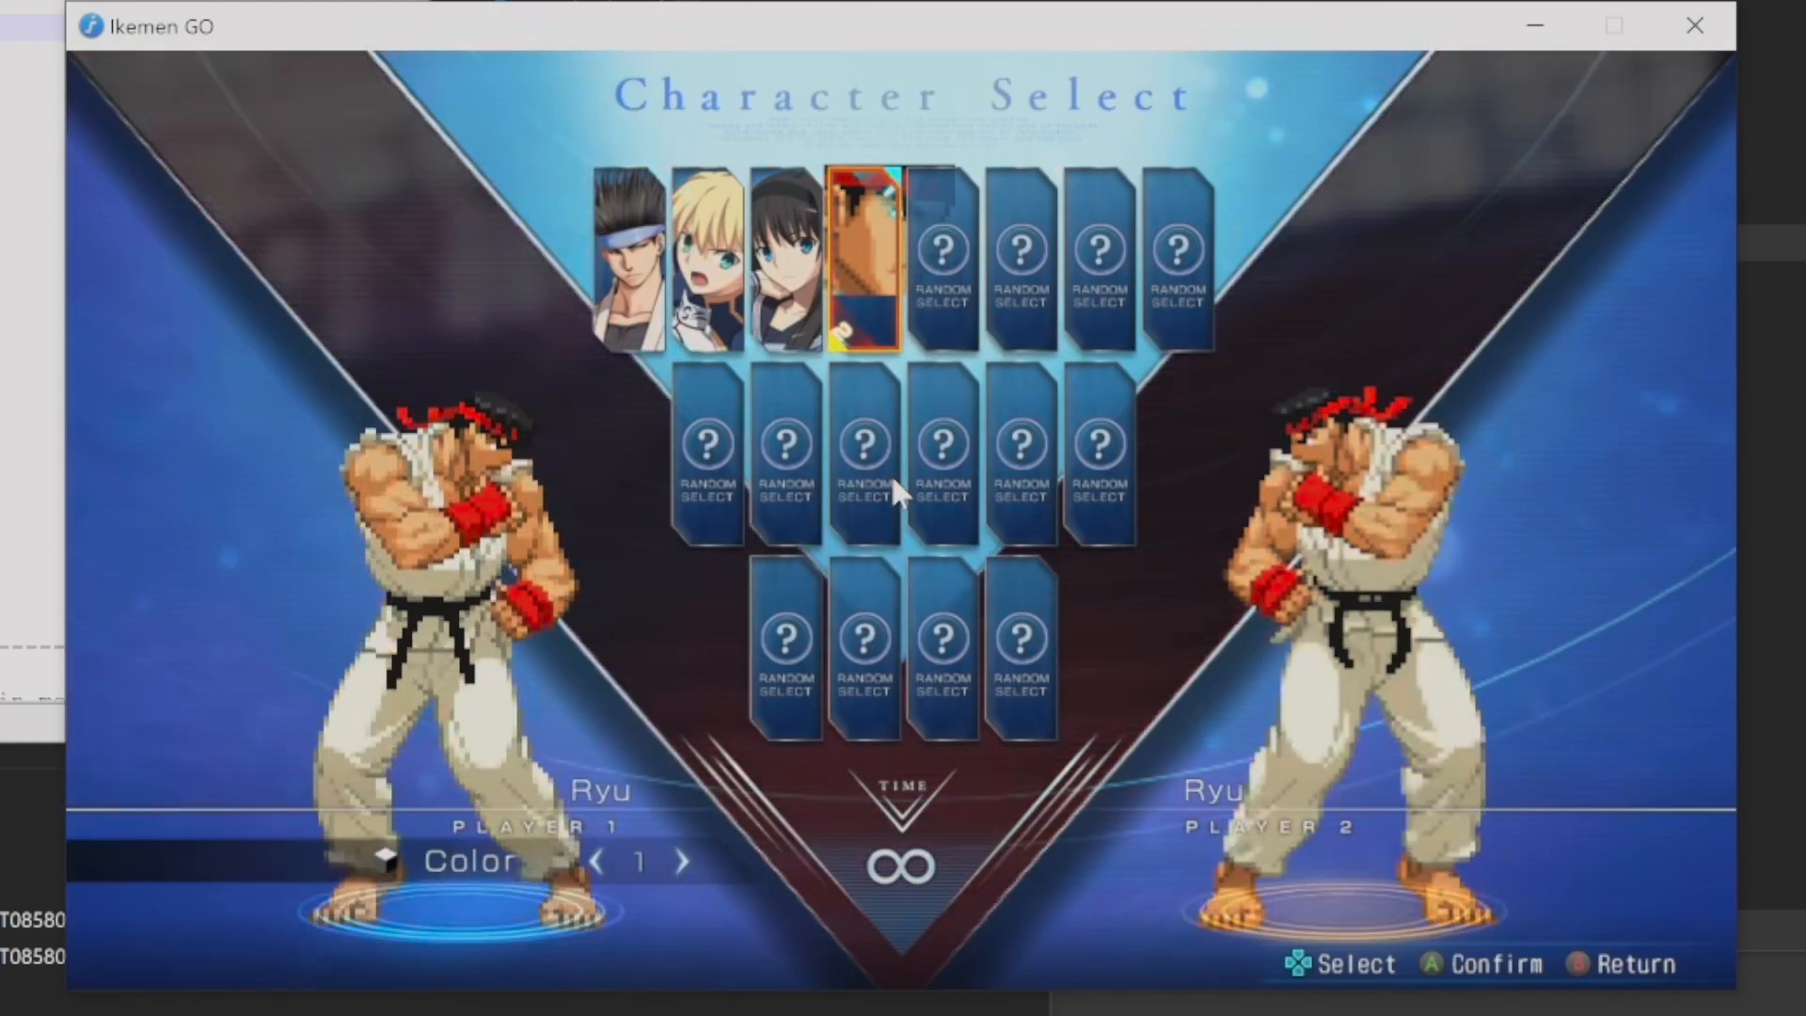
key("Right")
key("Right")
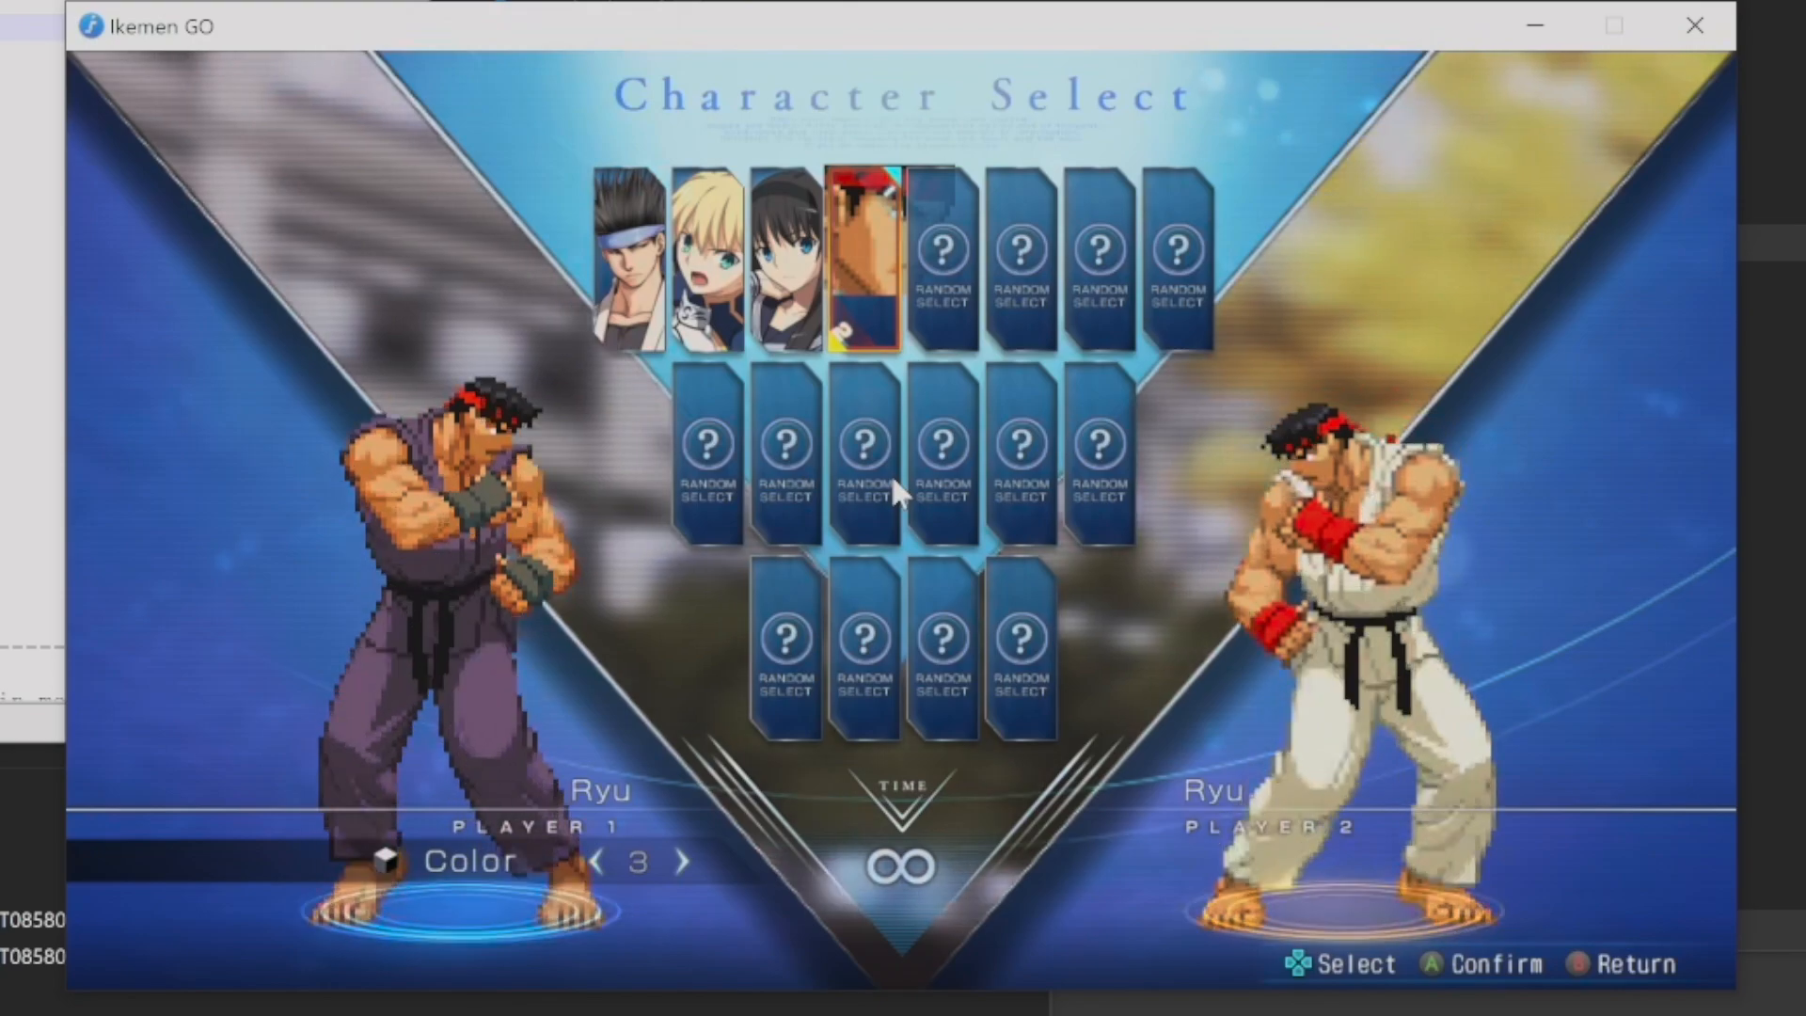
key("z")
key("z")
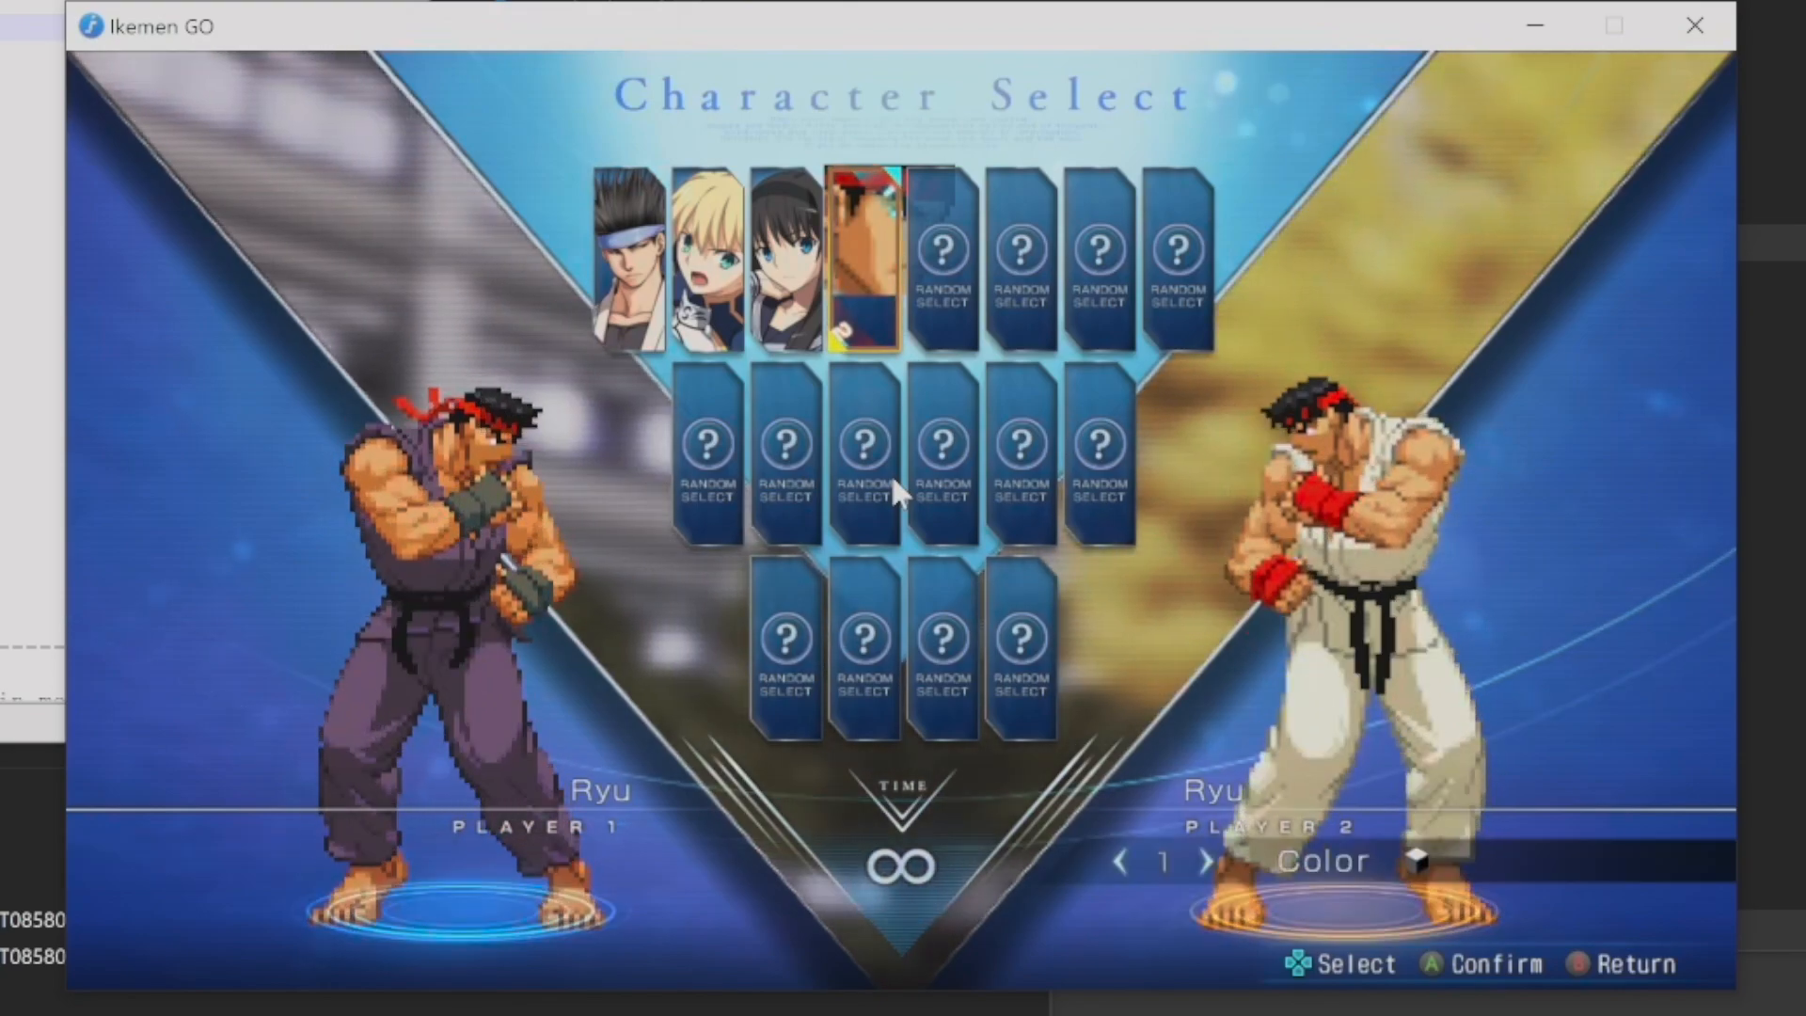
key("z")
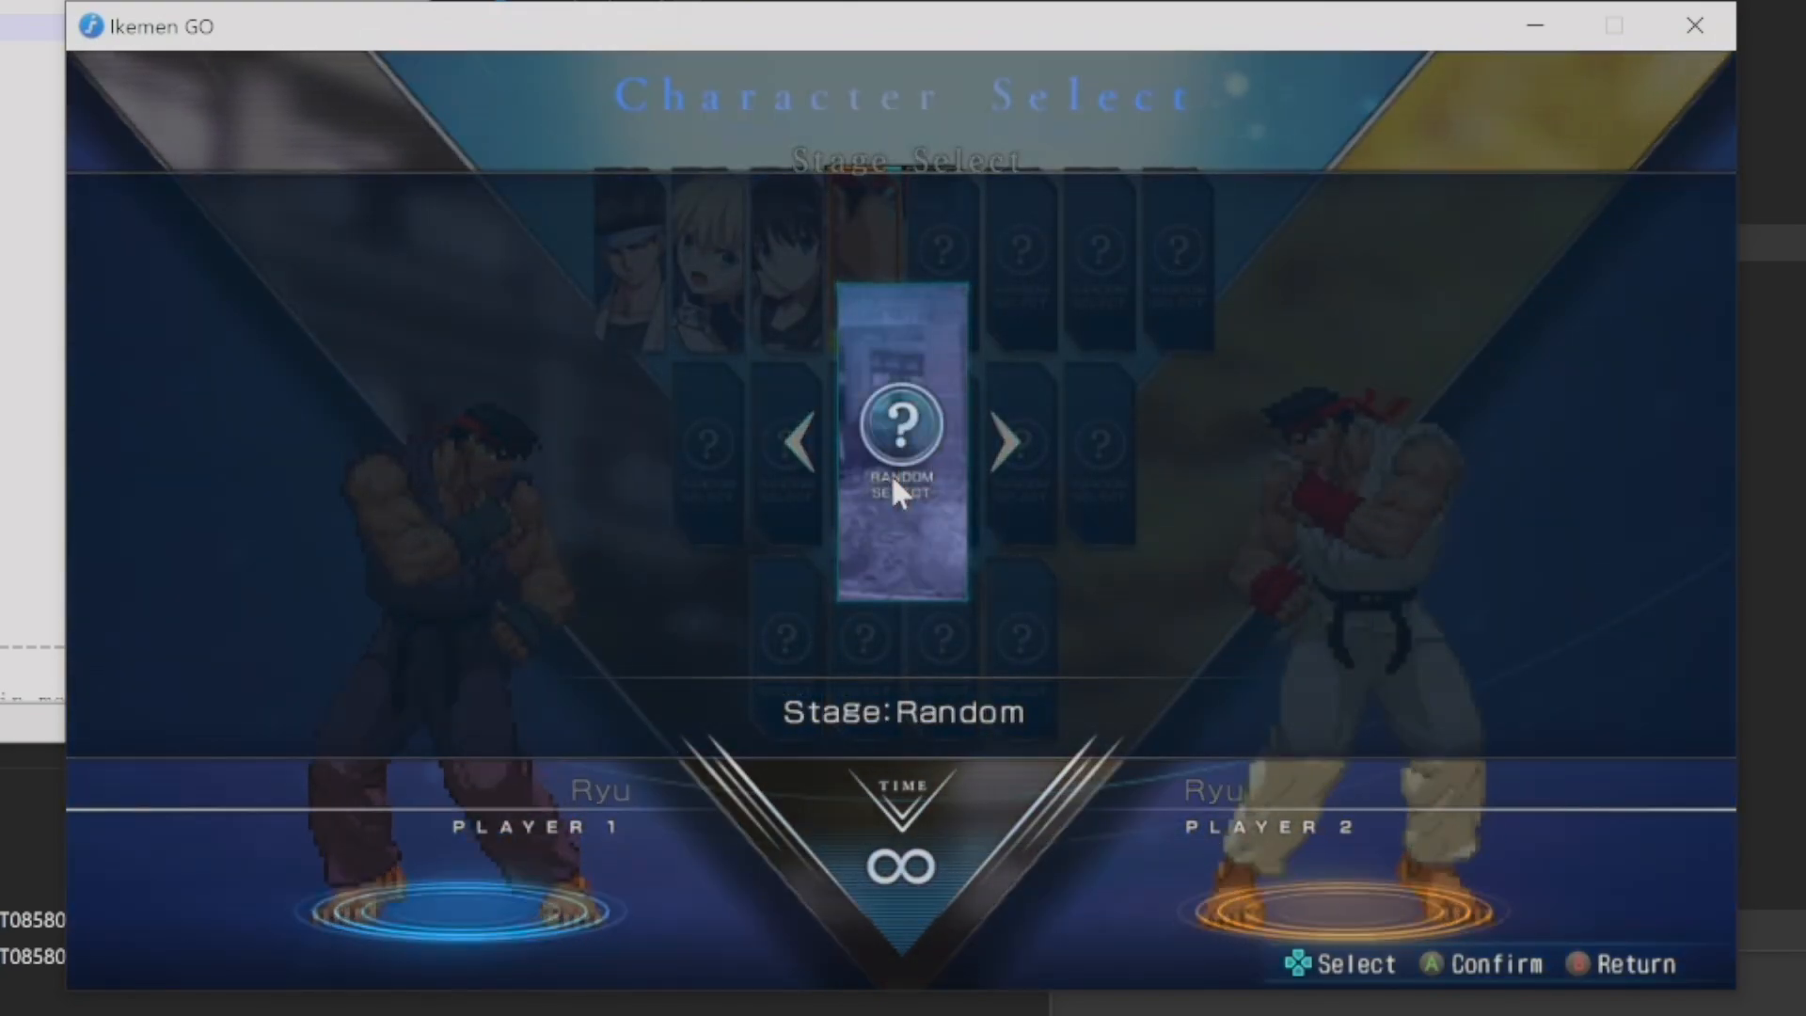
key("z")
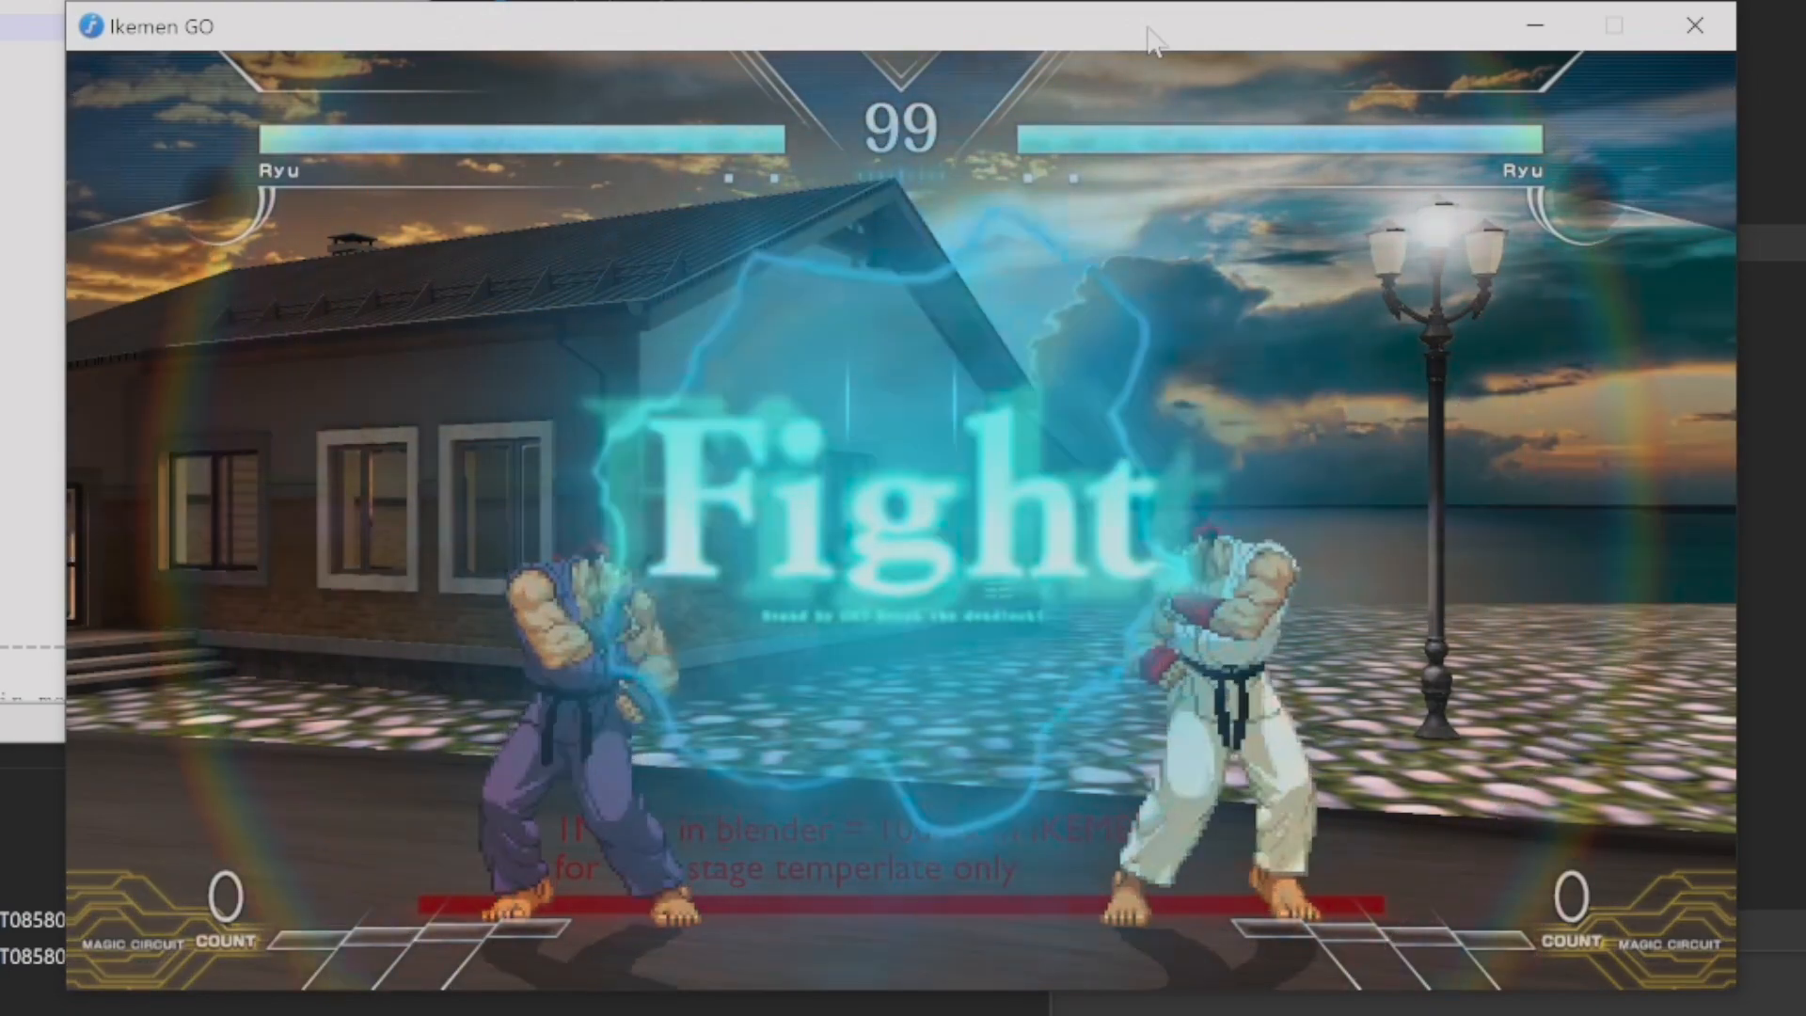
Exit the running match to the main menu and quit Ikemen GO
key("Escape")
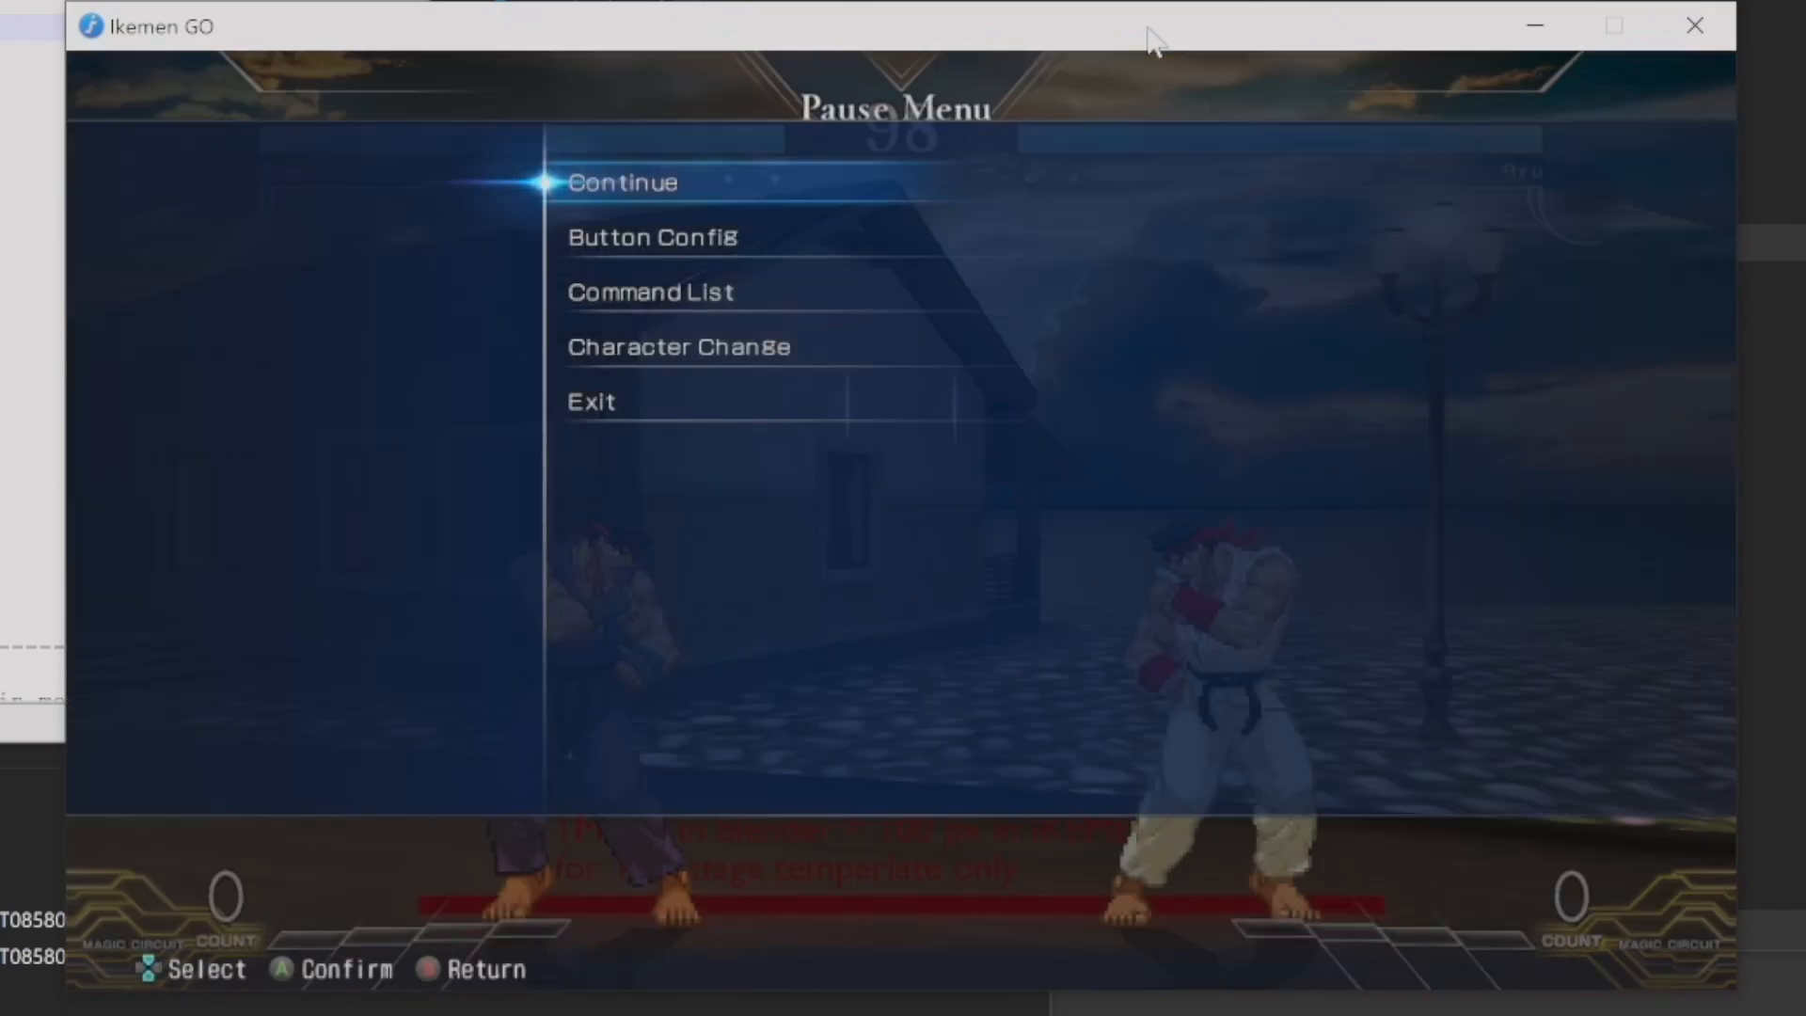
key("Up")
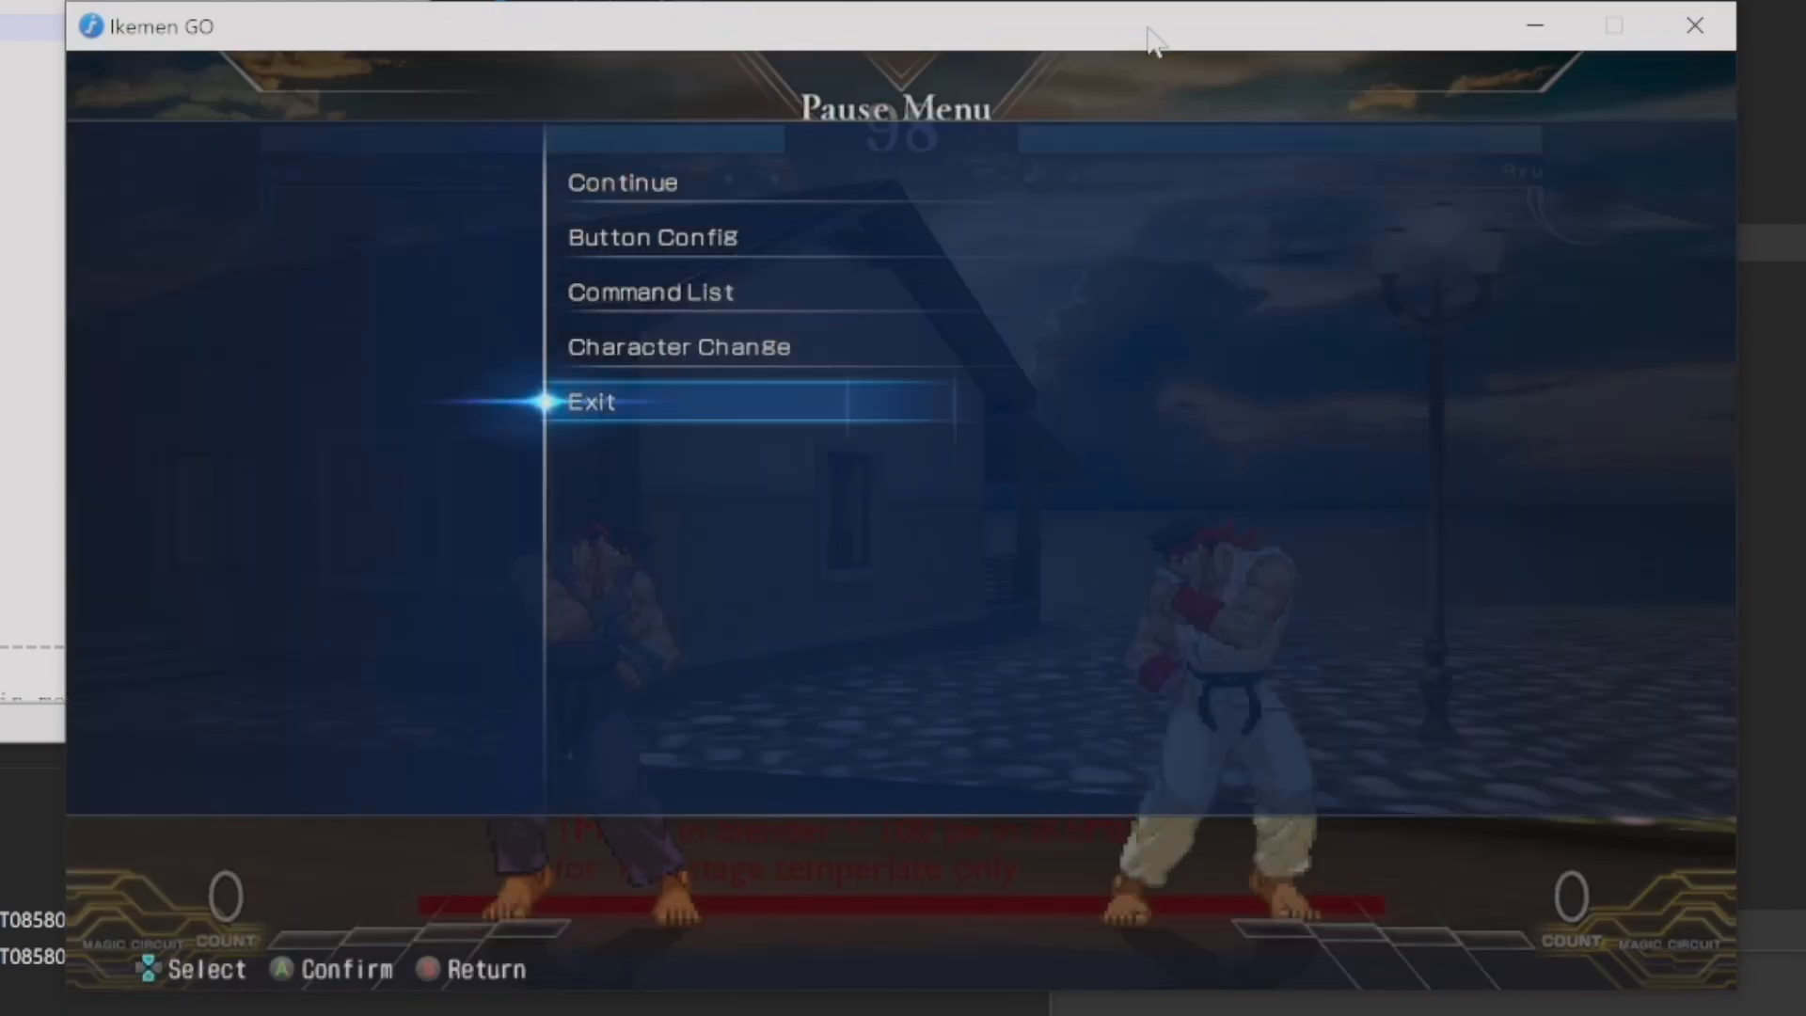
key("Return")
key("Down")
key("Down")
key("Down")
key("Down")
key("Down")
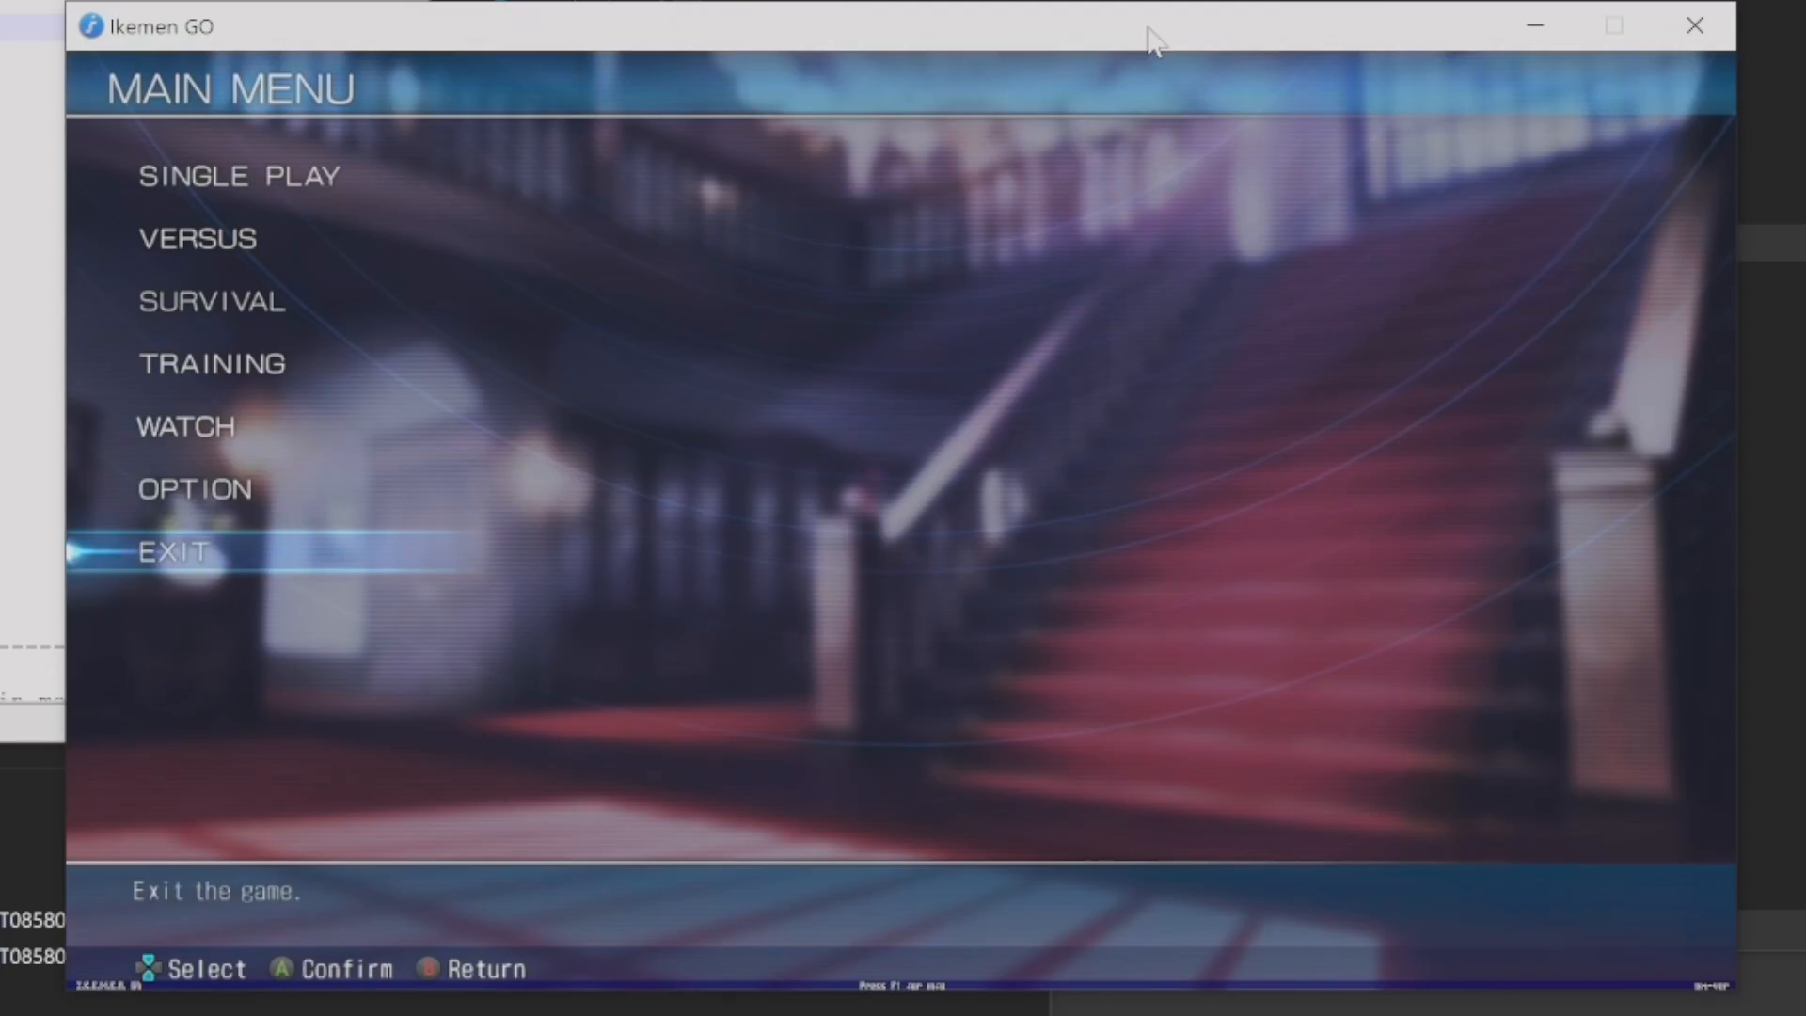
key("Return")
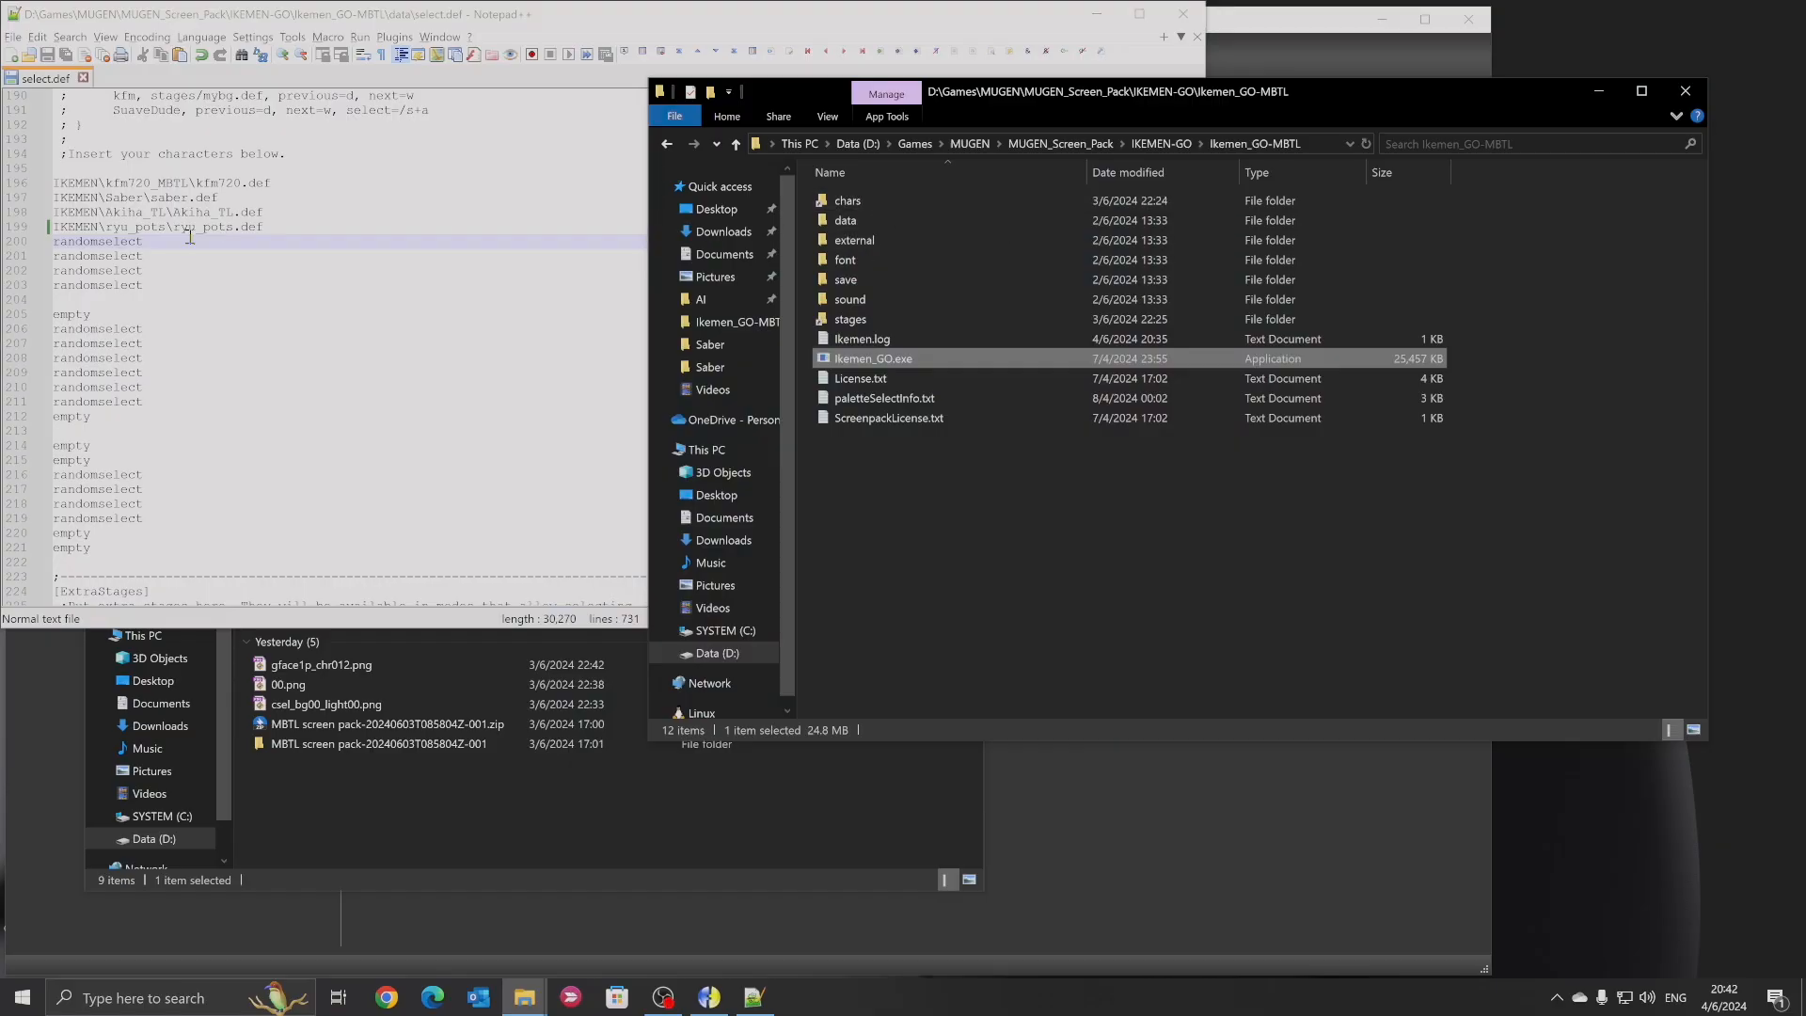
left_click(189, 236)
left_click(187, 228)
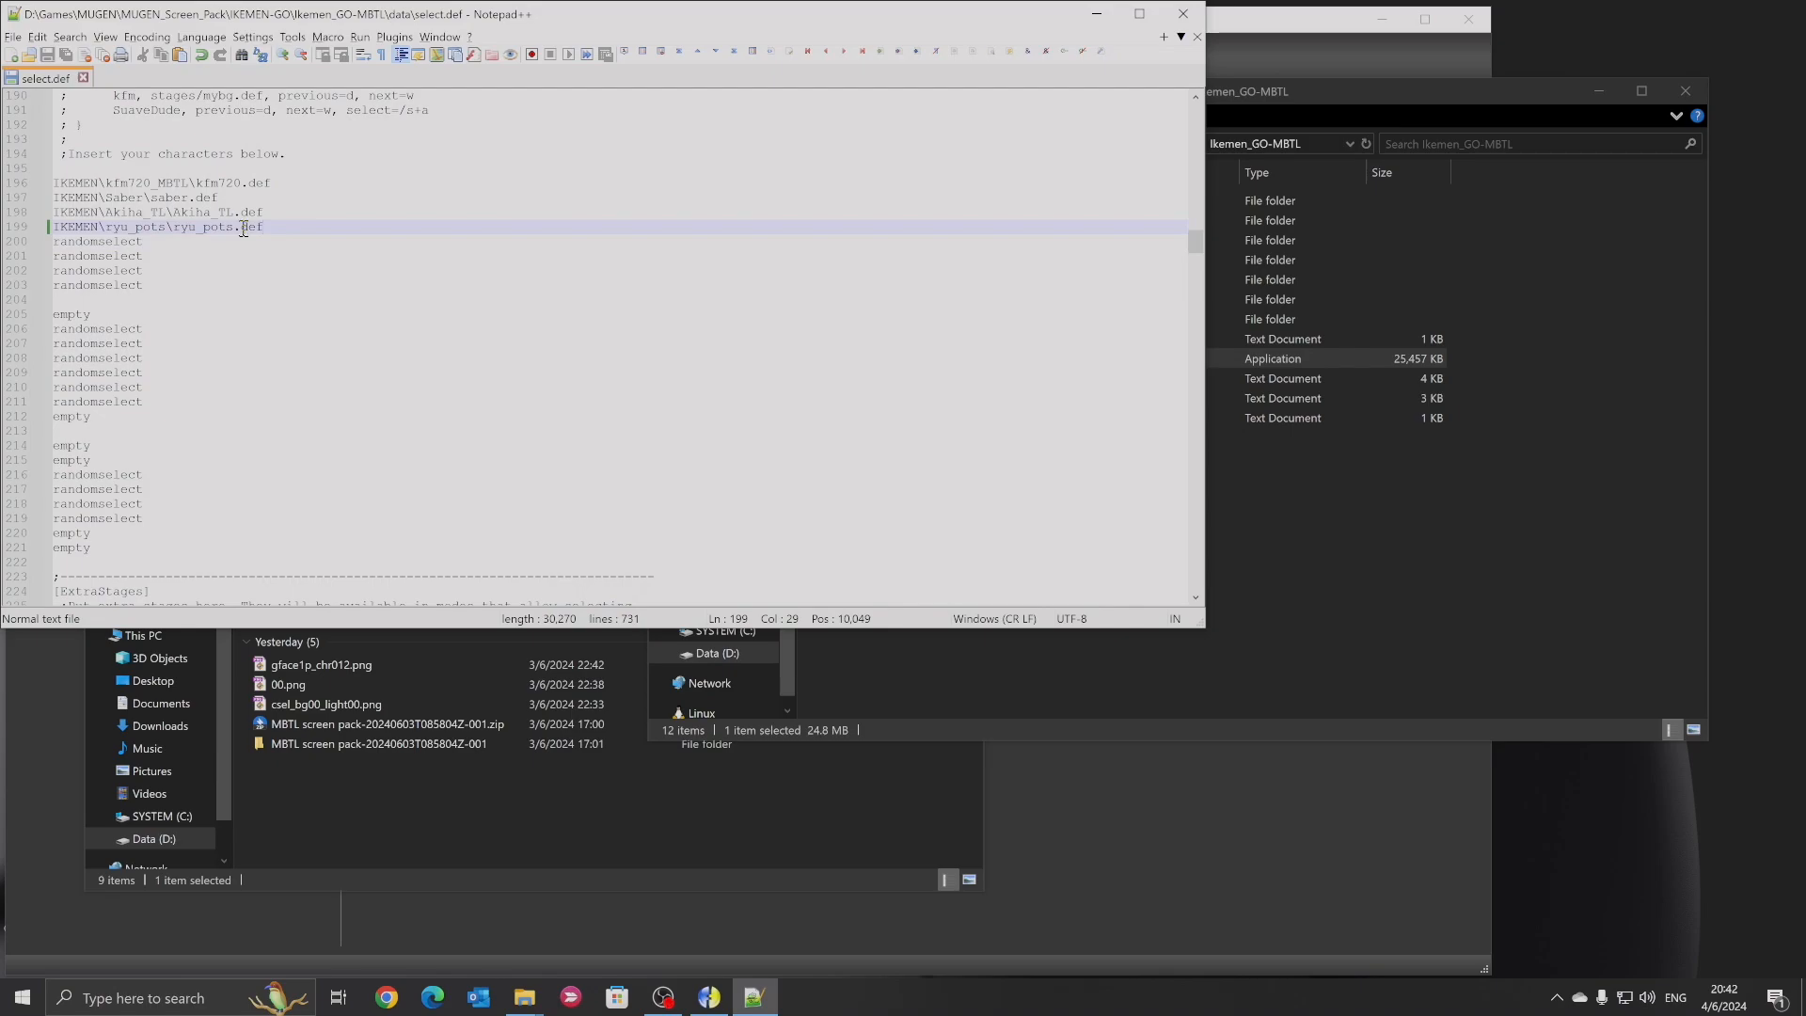
left_click(425, 779)
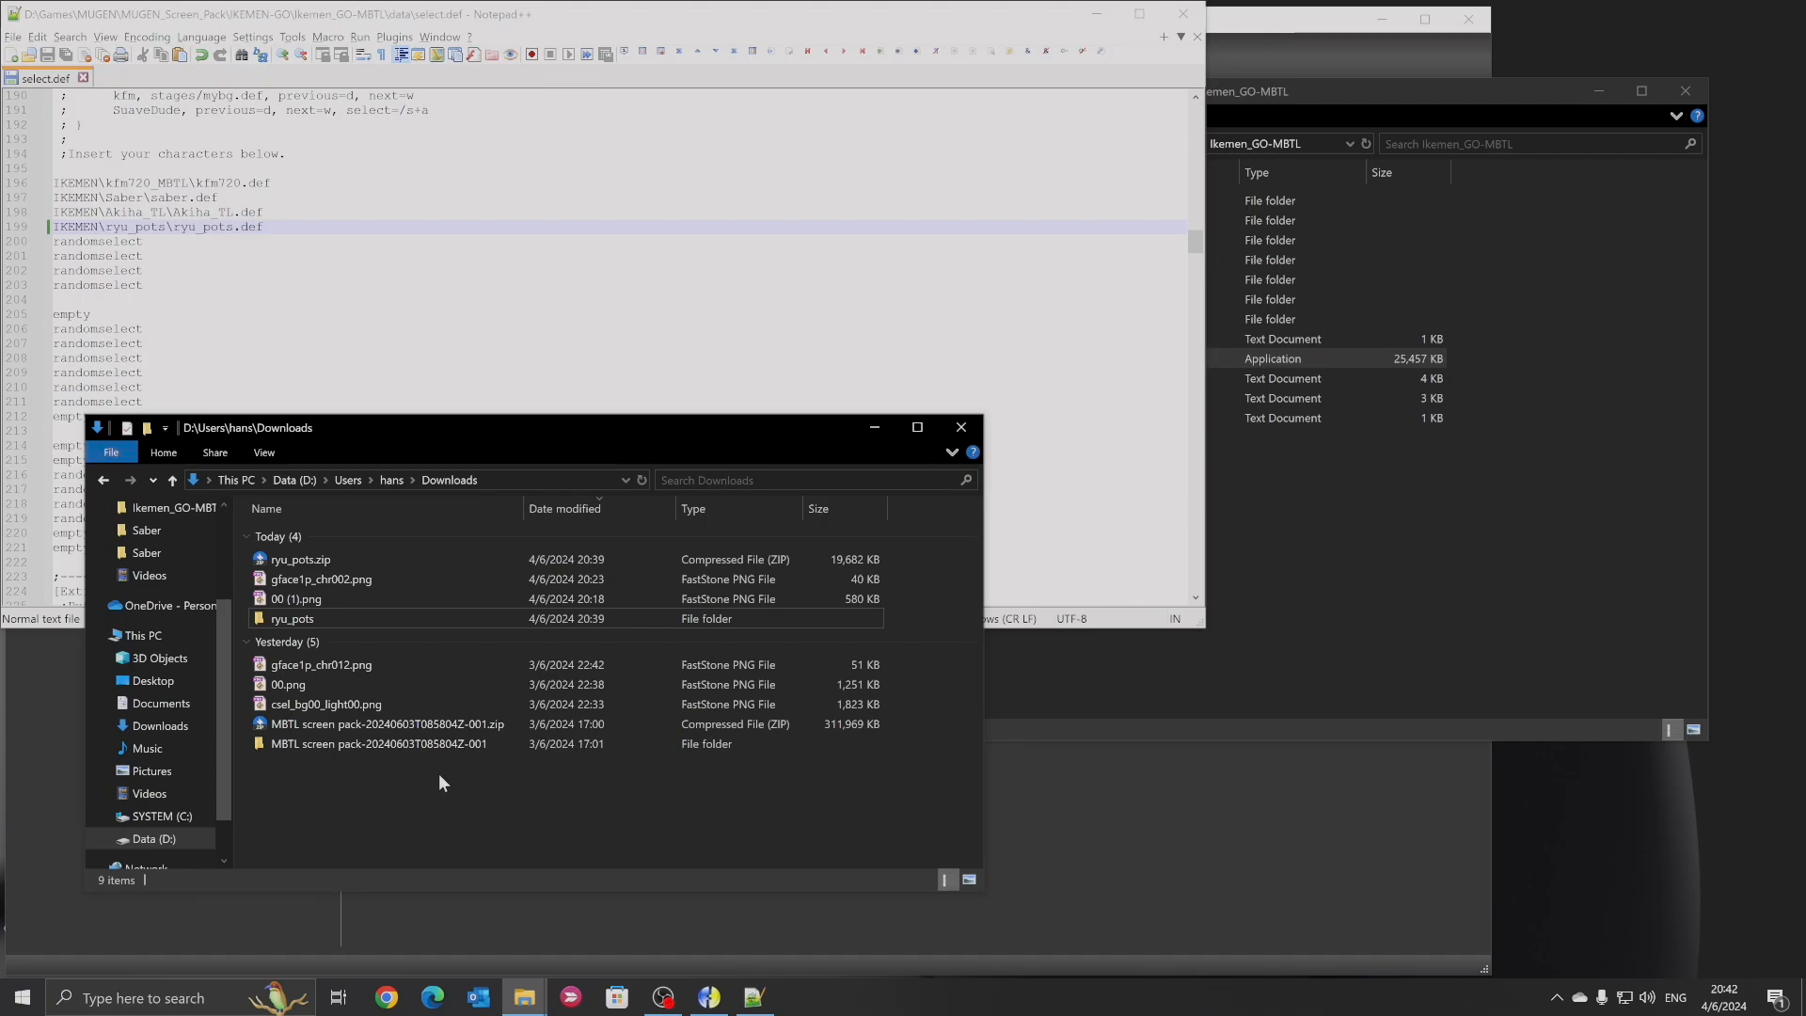
left_click(1376, 551)
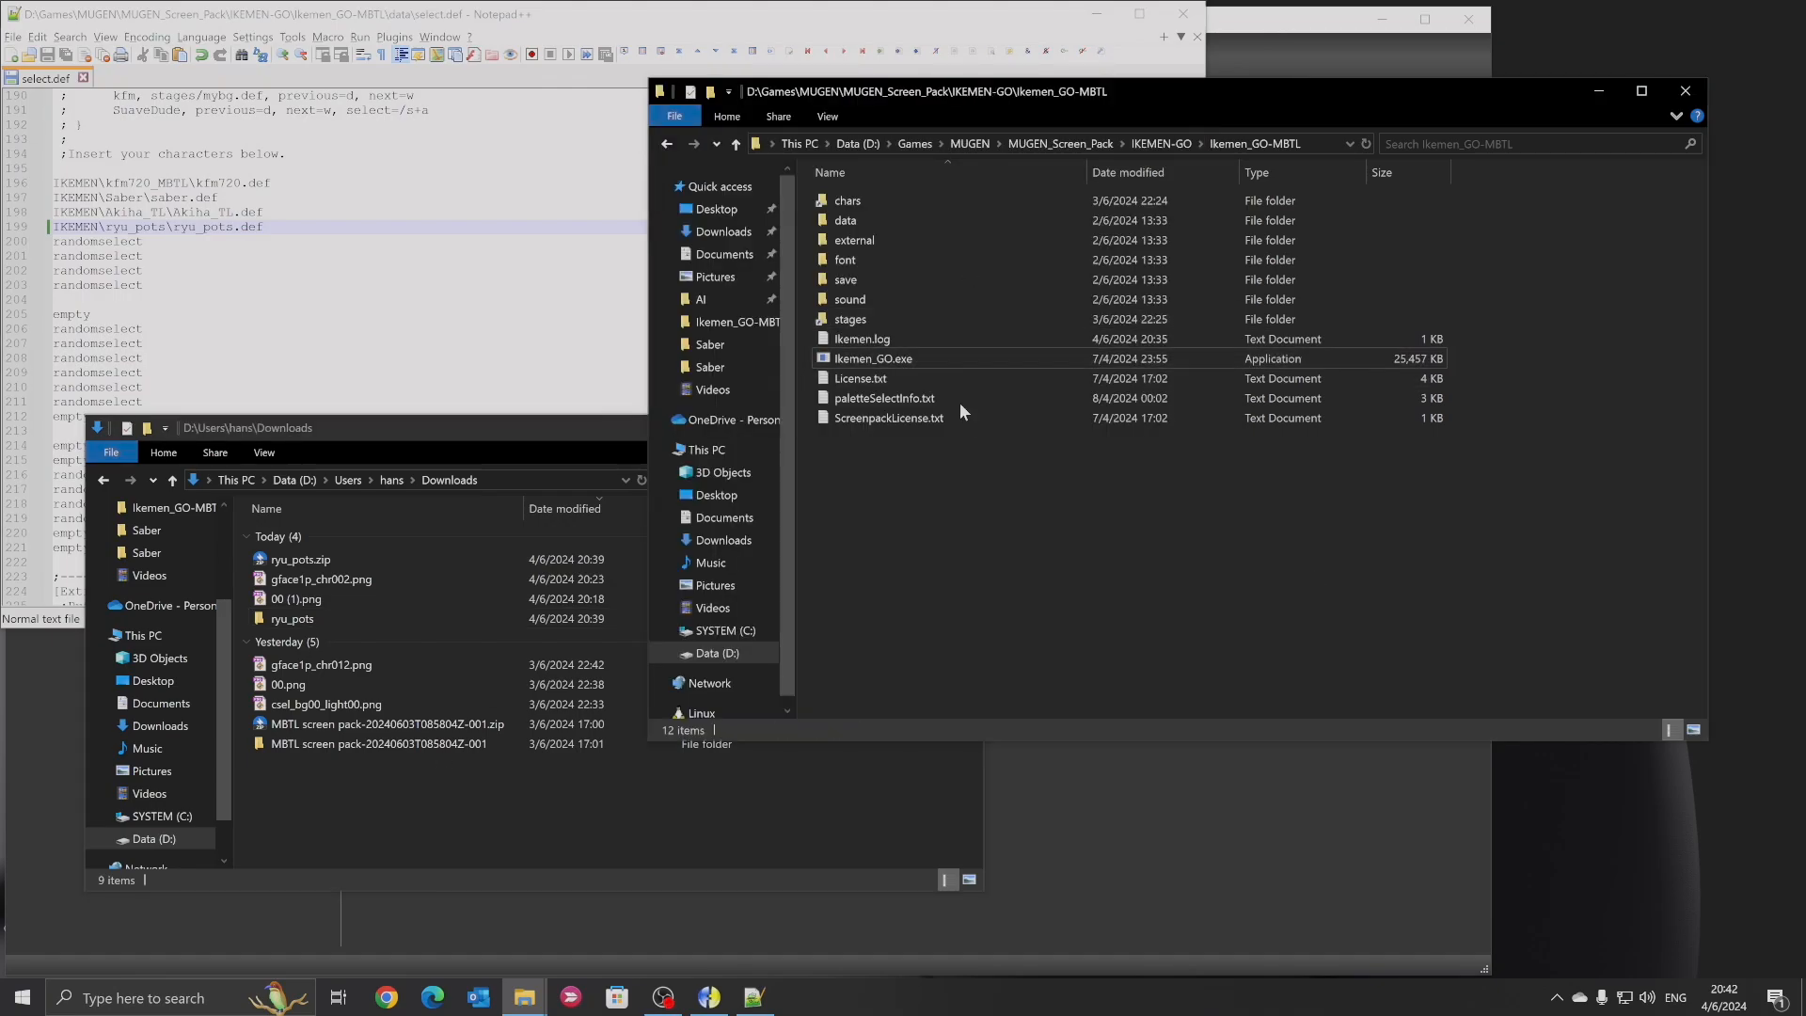
In the Ikemen_GO-MBTL_Portrait_Templates folder, permanently delete the existing small portrait, Big portraits and Lifebar Face PNG files
mouse_move(525, 992)
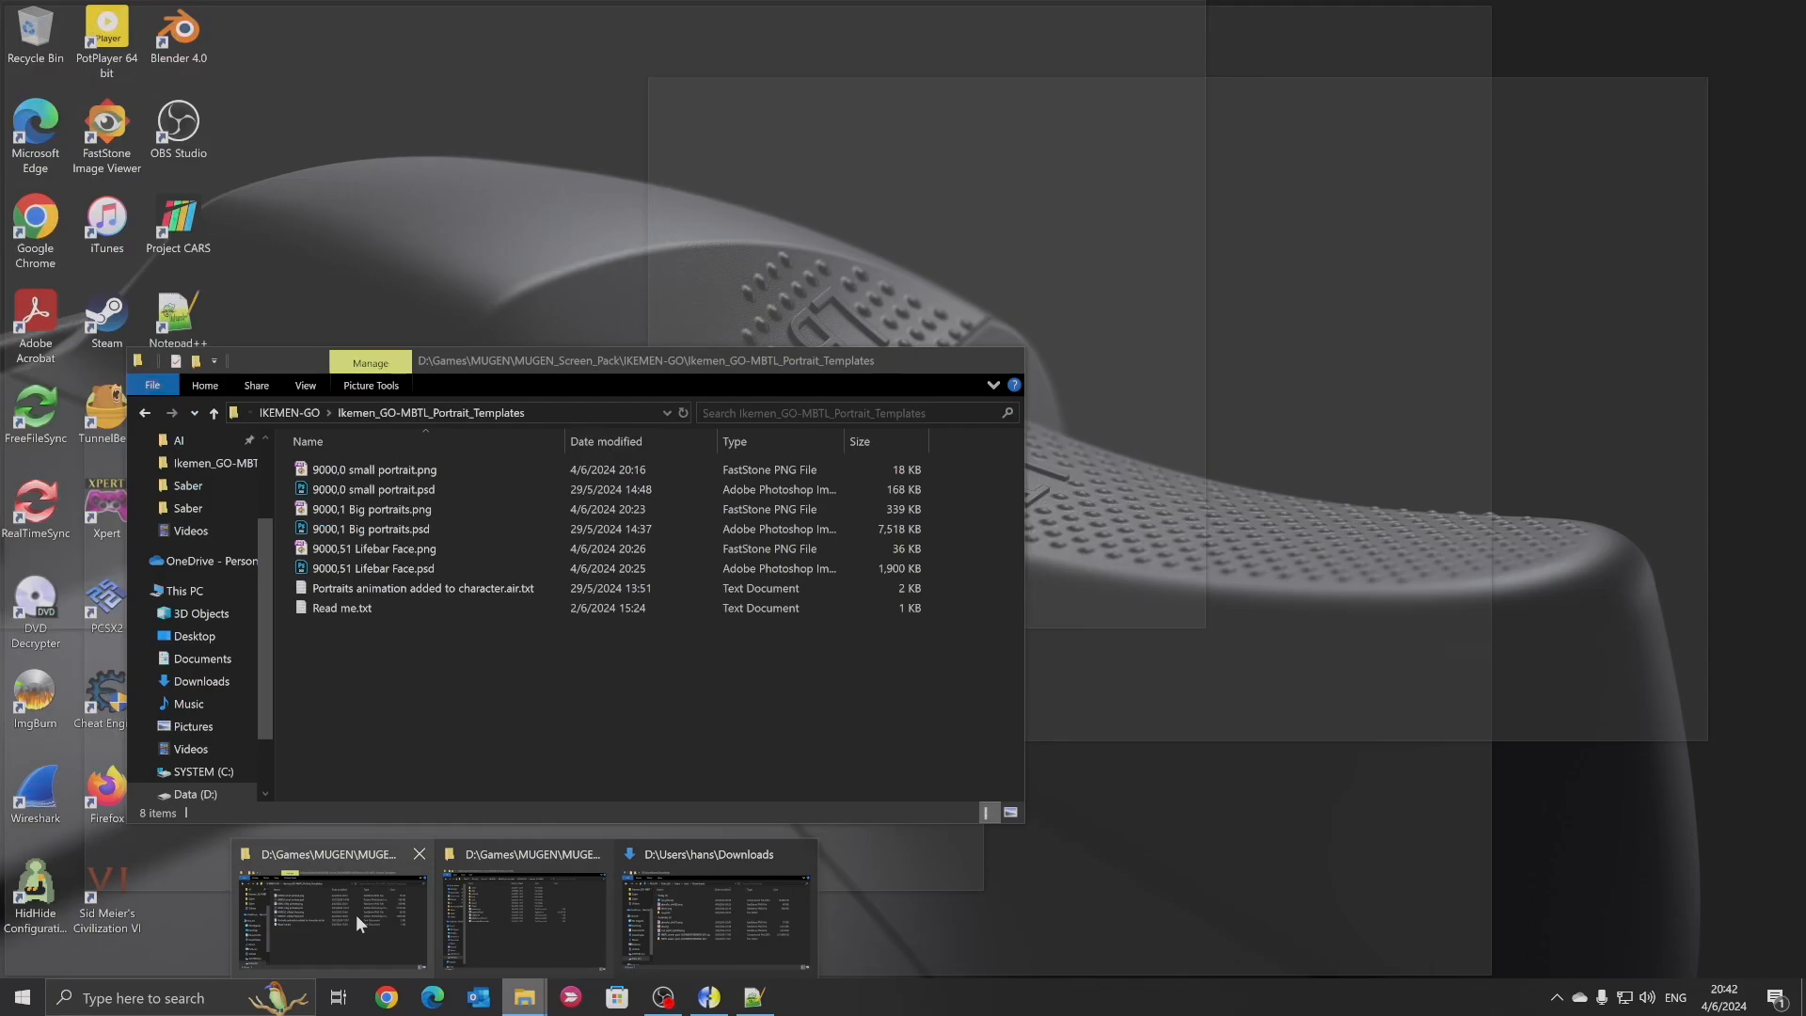
left_click(356, 914)
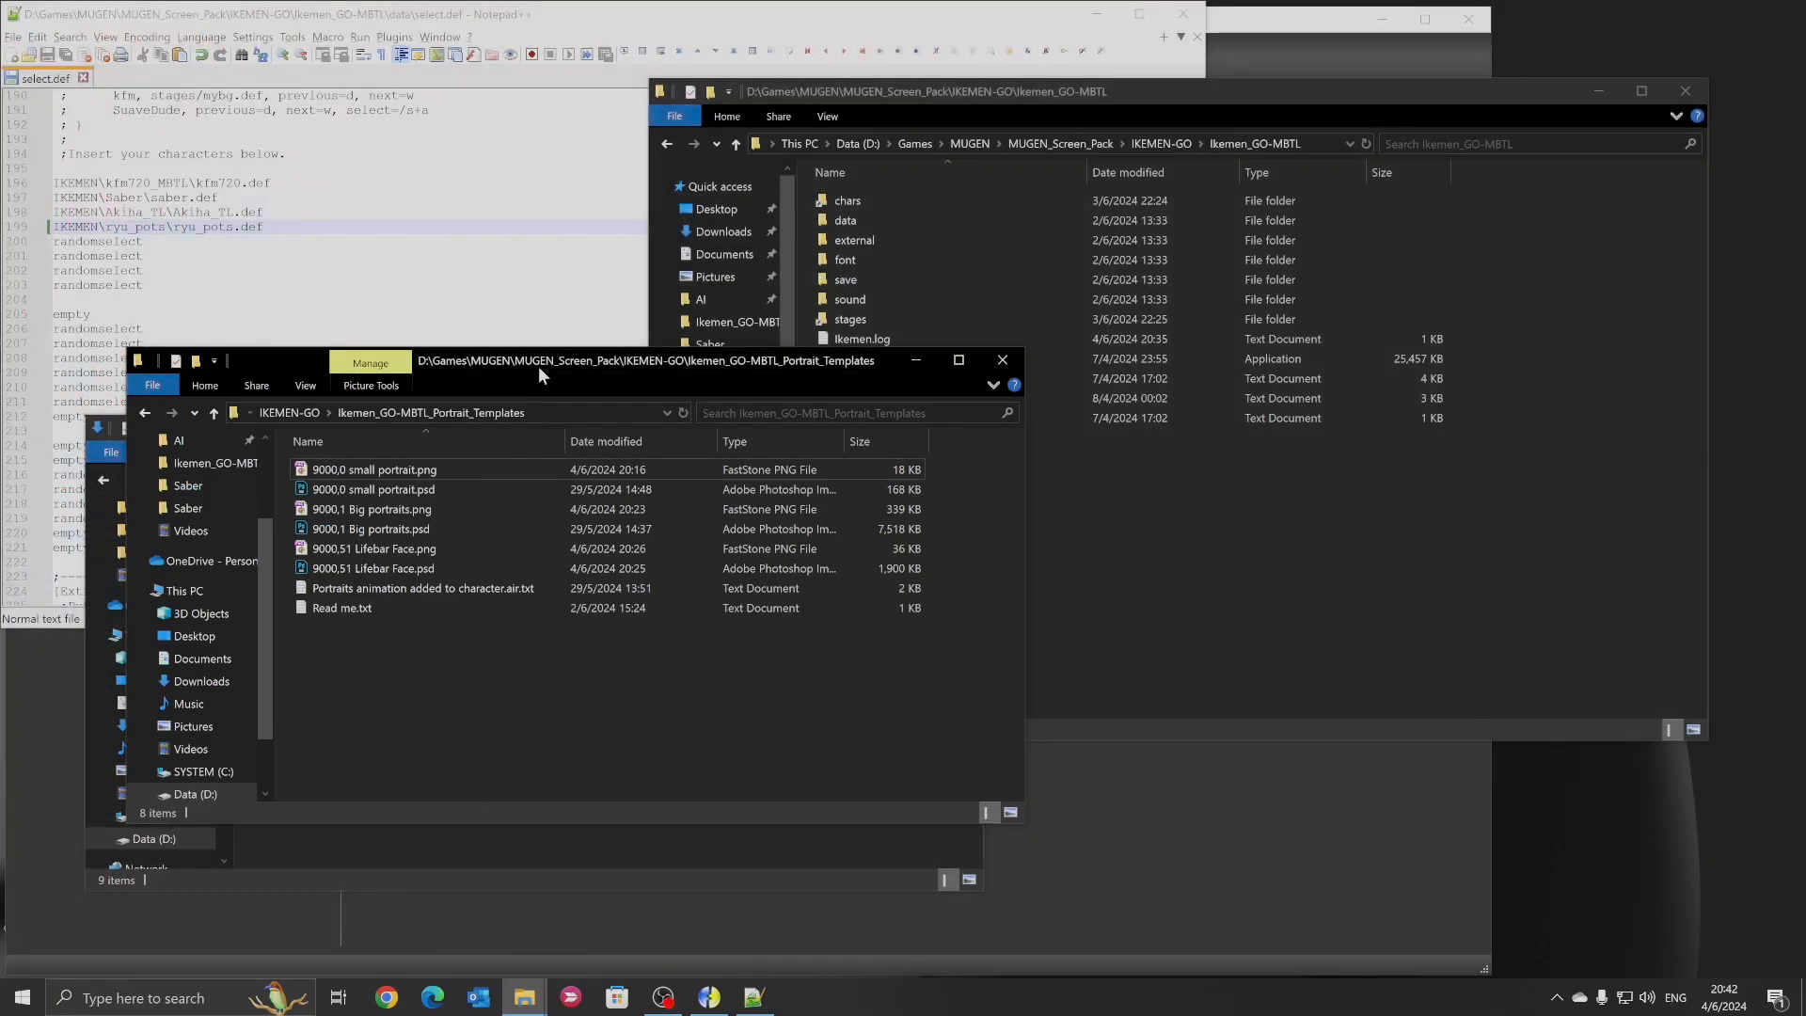
left_click_drag(538, 365, 595, 165)
left_click(483, 277)
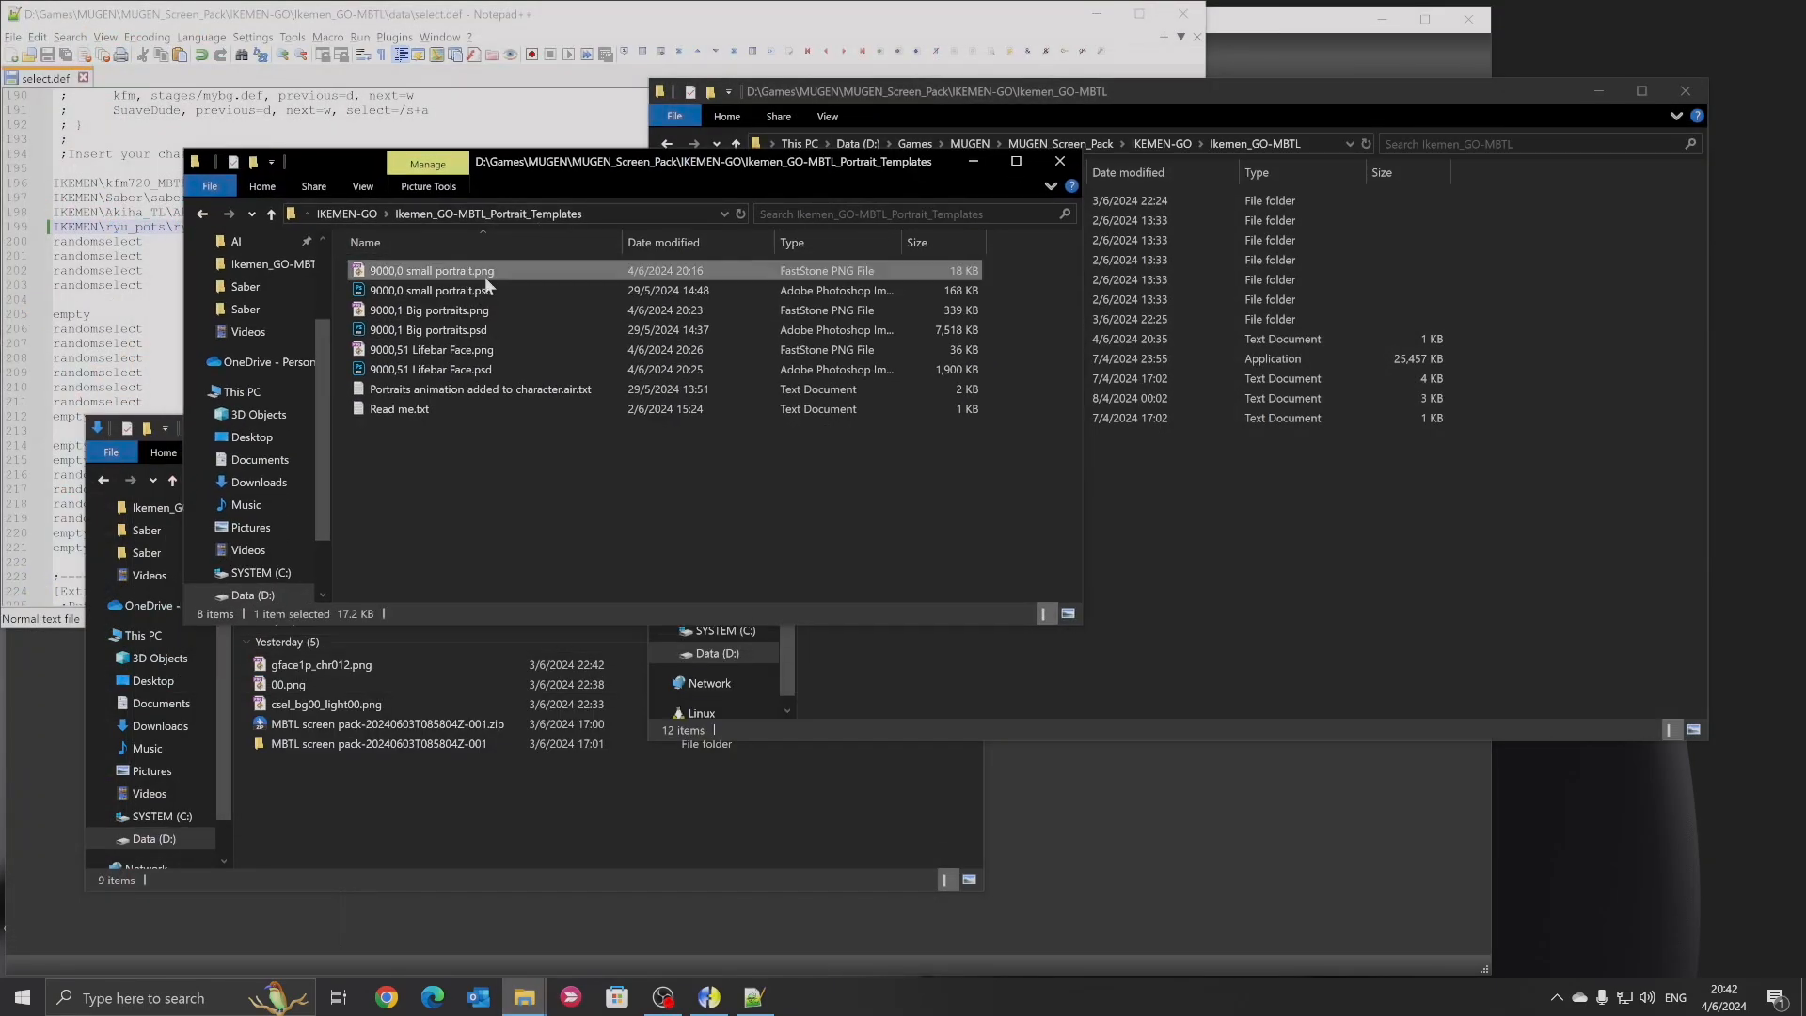
left_click(484, 310, "ctrl")
left_click(485, 350, "ctrl")
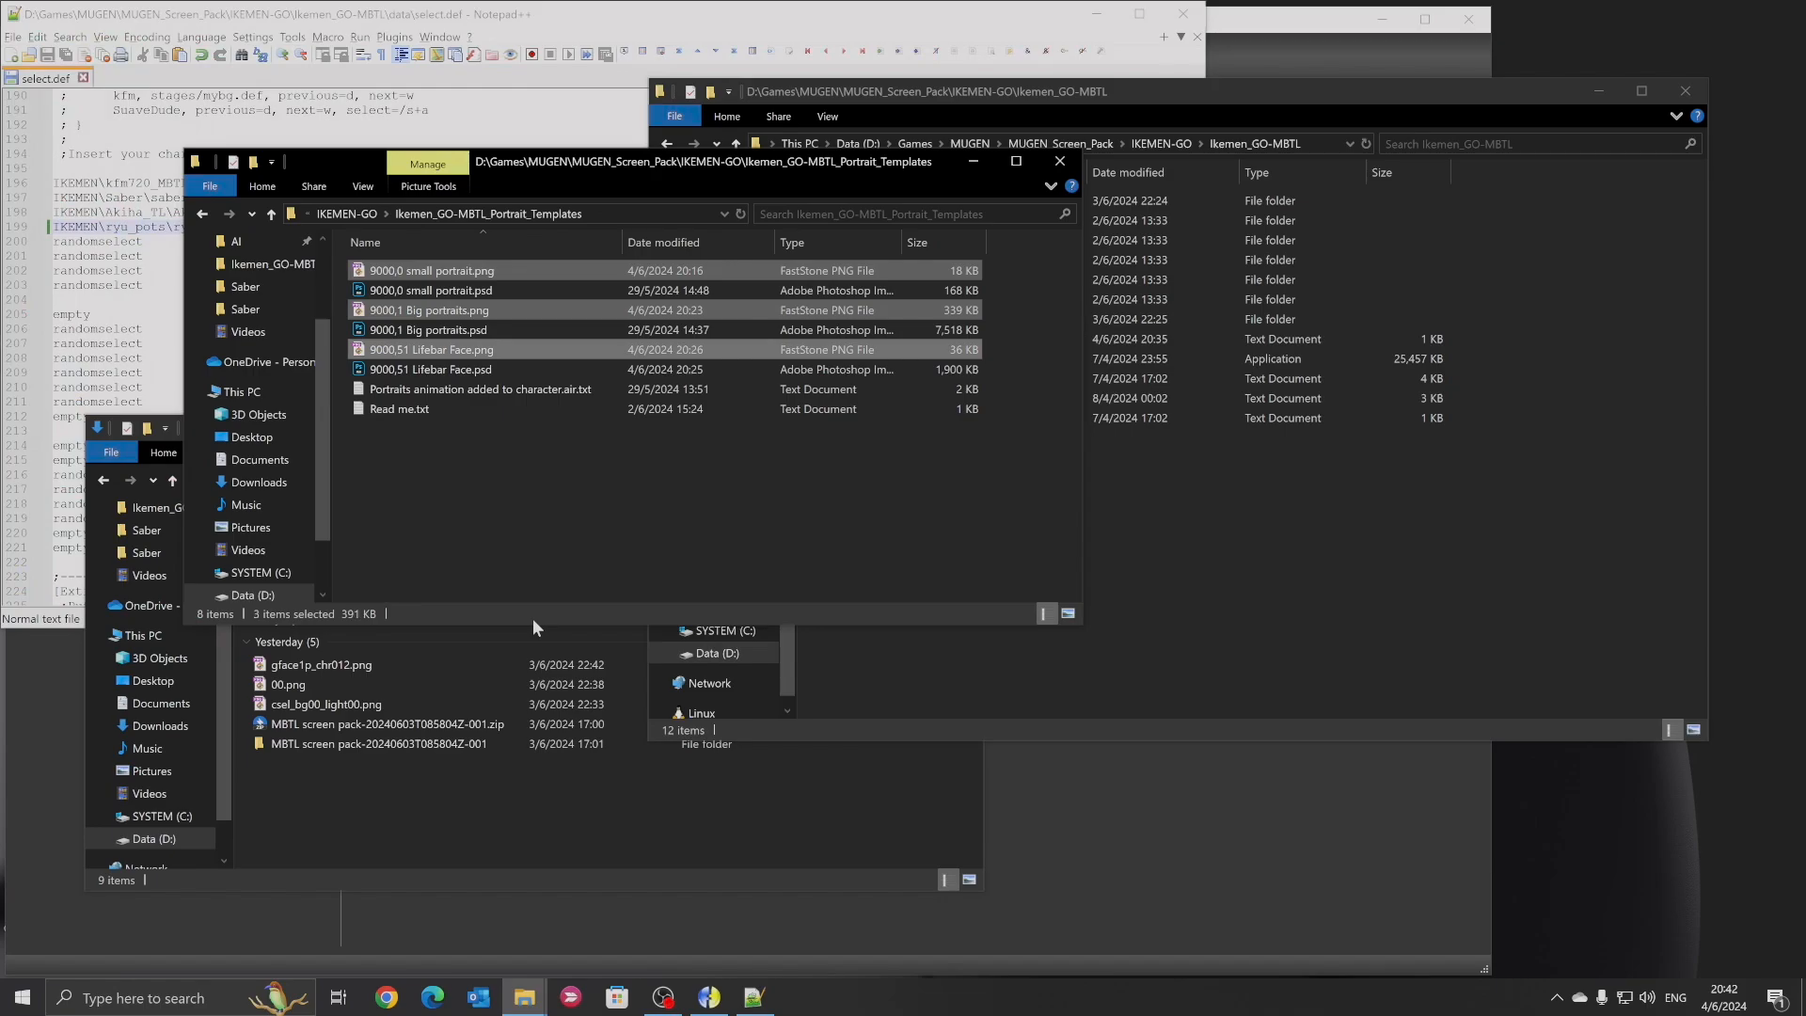
key("shift+Delete")
key("Return")
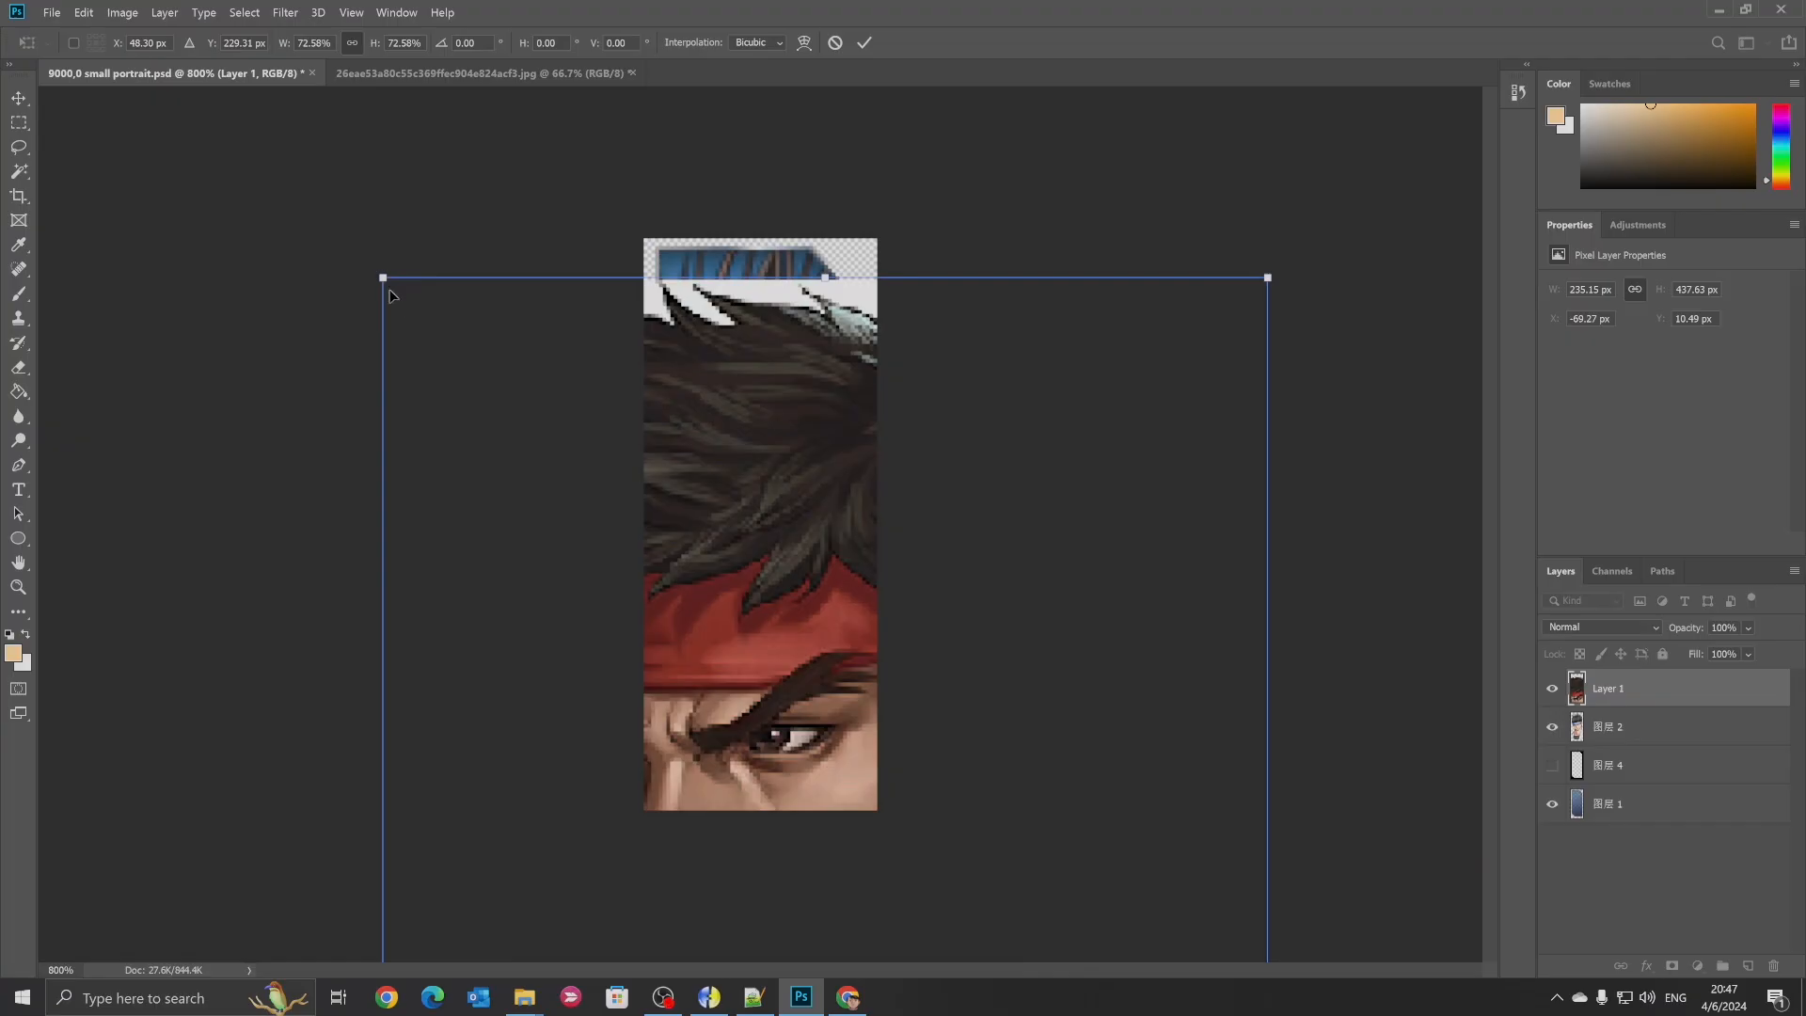
Shrink the Ryu artwork in the small portrait to about 103 by 193 px and delete its white background areas
left_click_drag(825, 273, 816, 509)
key("Return")
left_click(19, 172)
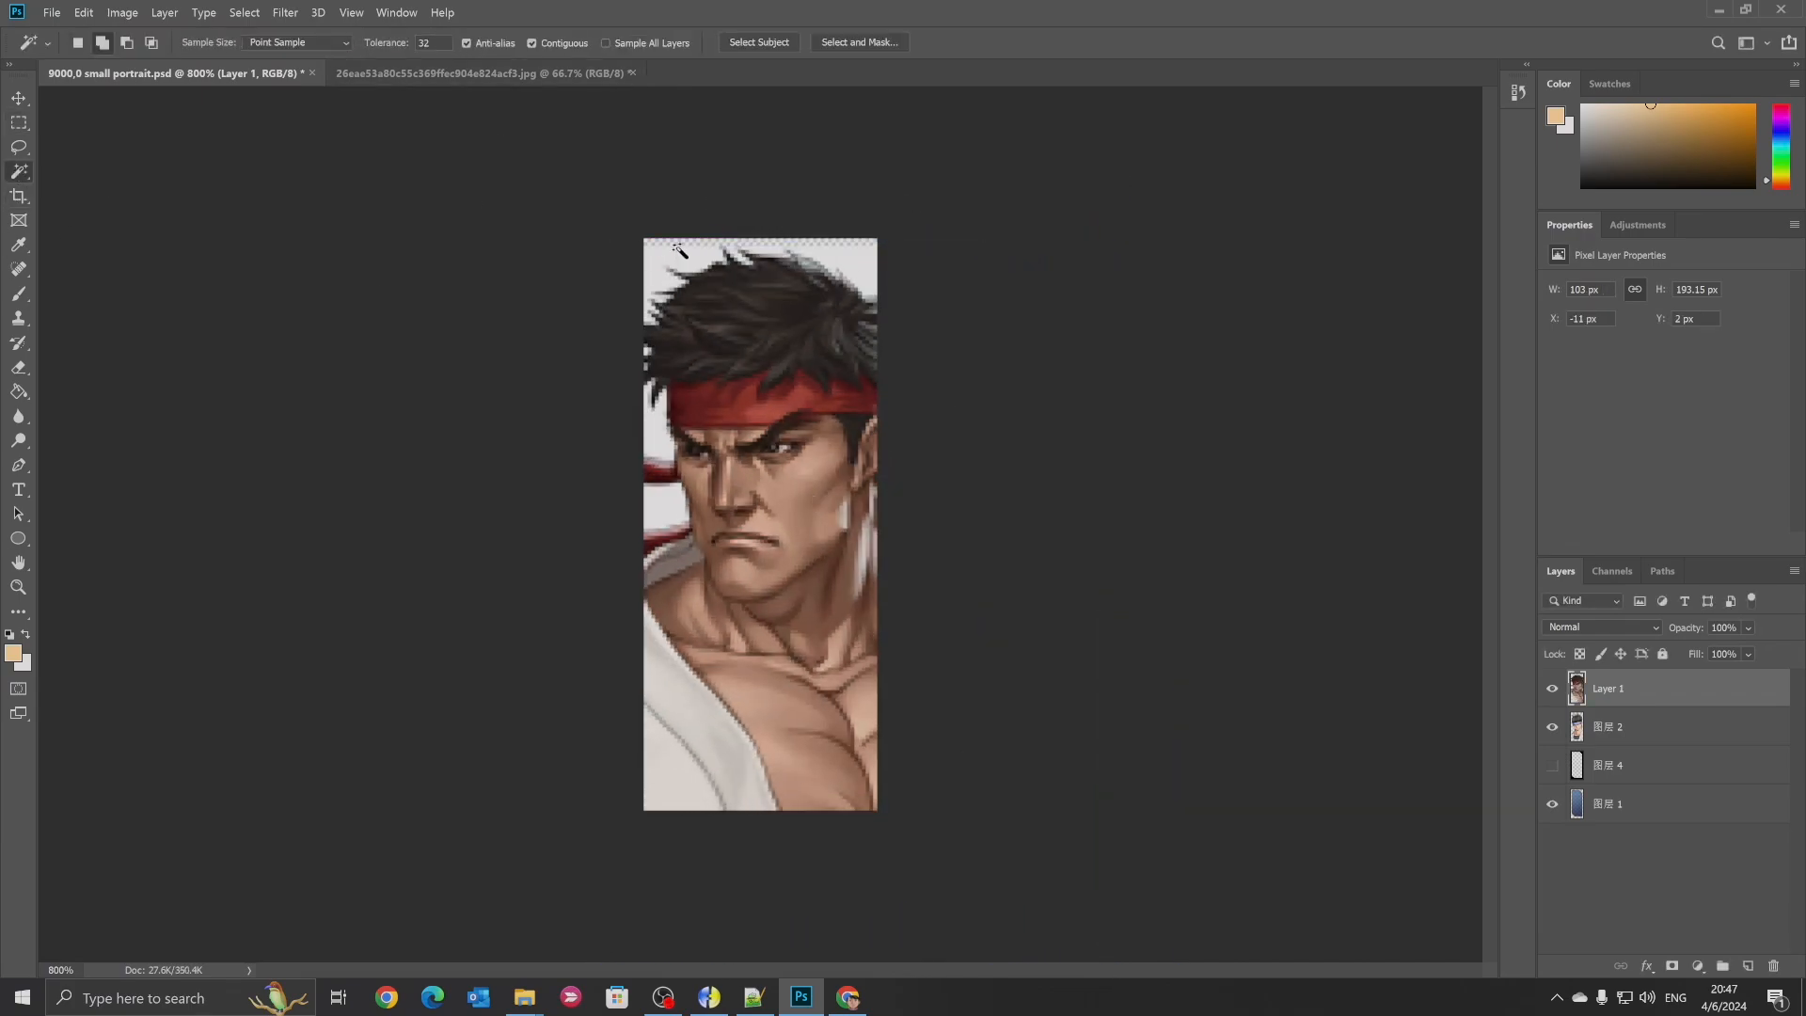
left_click(678, 265)
key("Delete")
left_click(871, 264)
key("Delete")
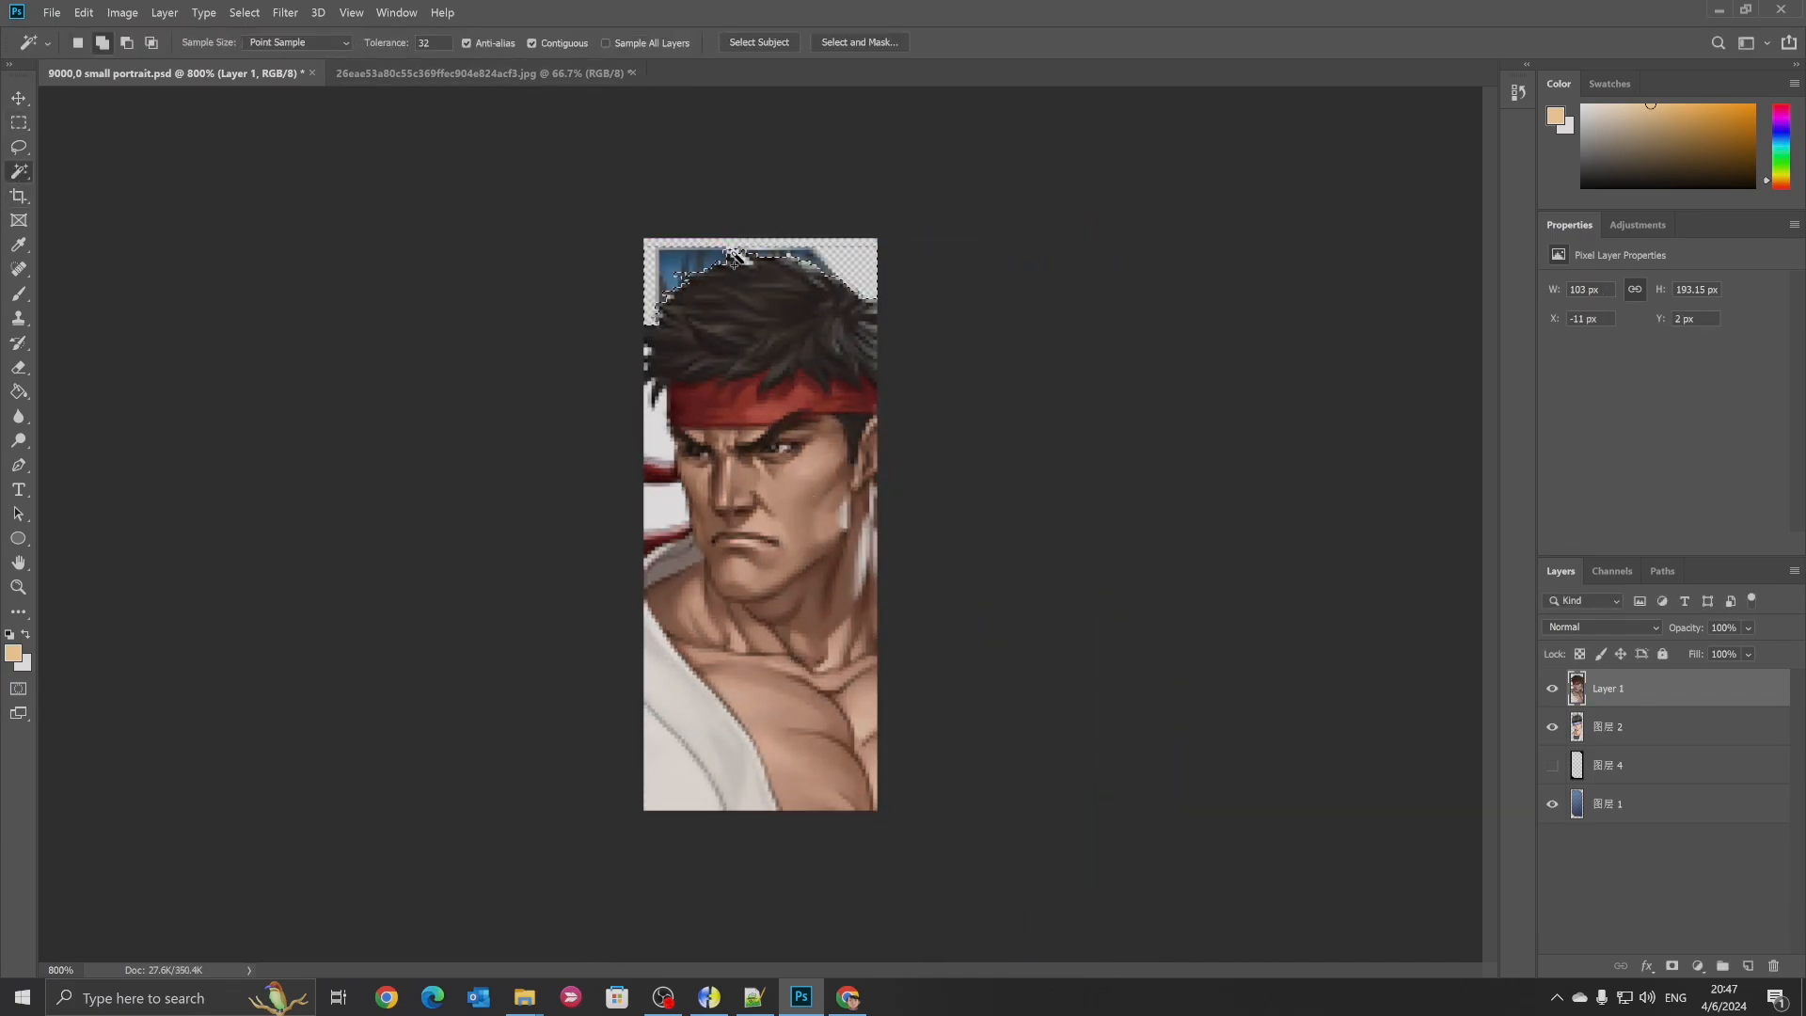
left_click(651, 505)
key("Delete")
key("ctrl+d")
key("m")
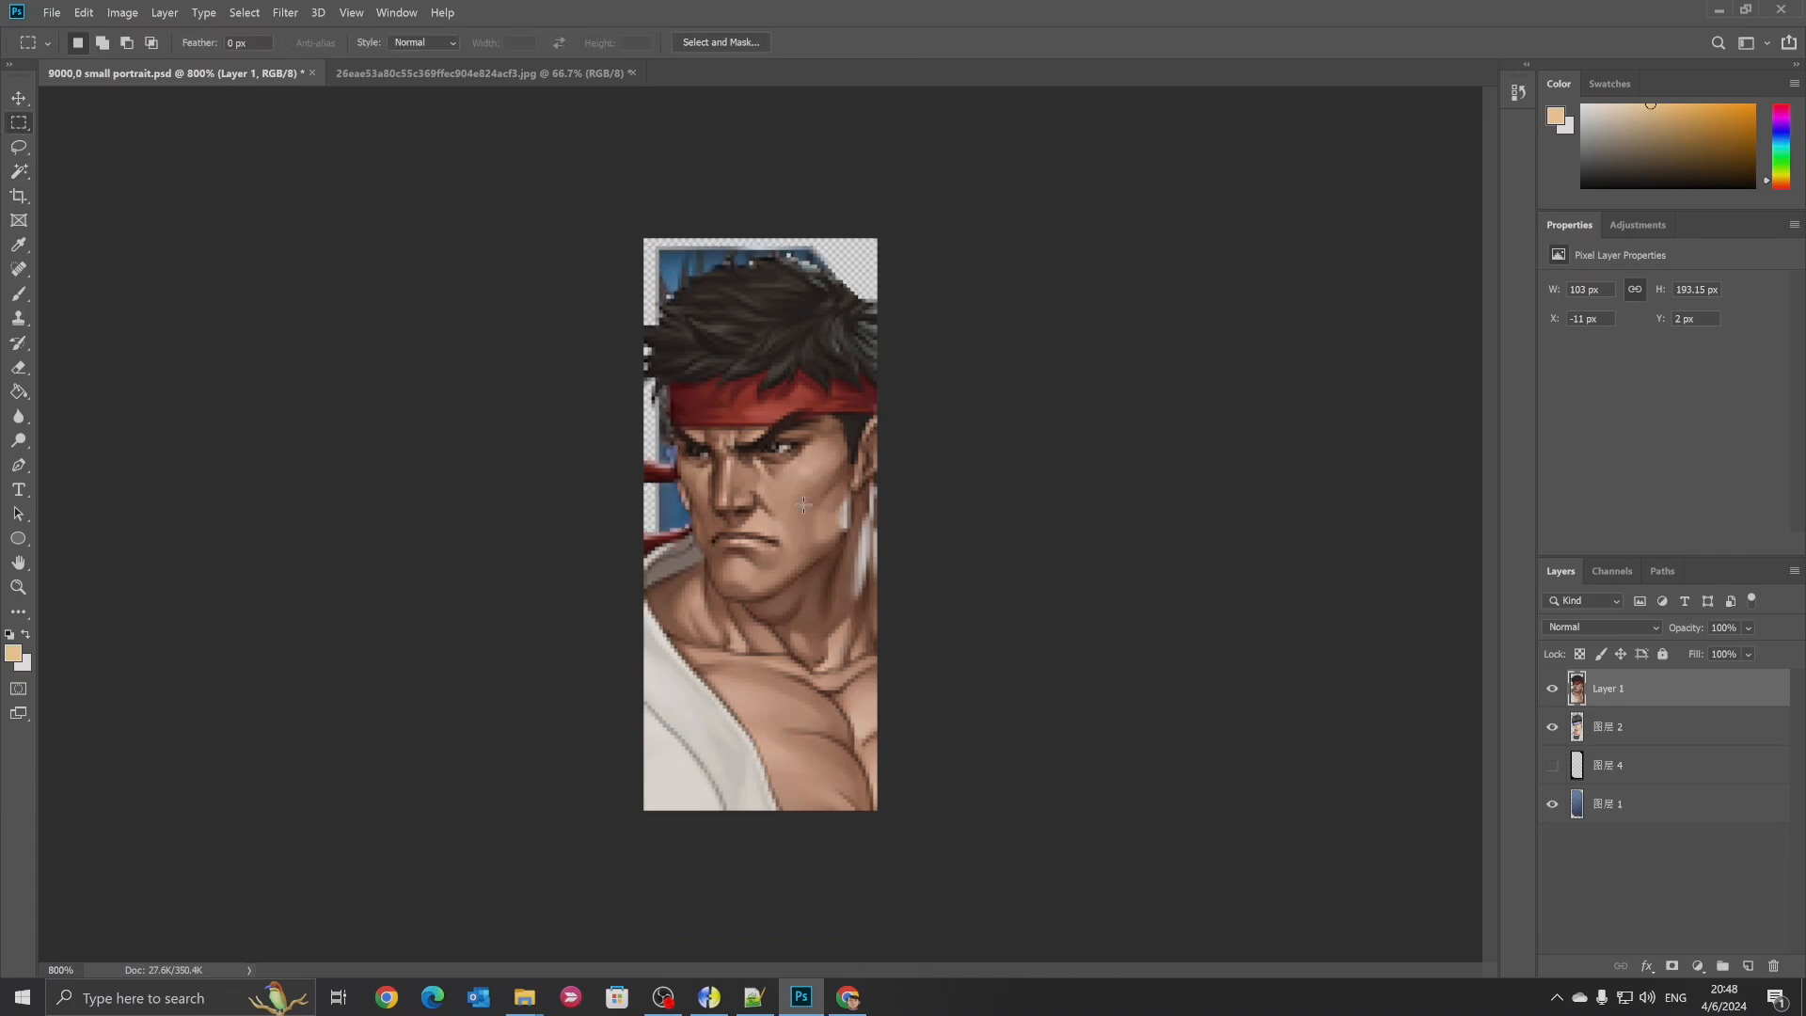
Show the black frame layer, place Layer 1 beneath it, hide the template character and shift Ryu slightly down inside the frame
left_click(1552, 765)
left_click_drag(1612, 687, 1612, 786)
left_click(1552, 687)
left_click(1552, 687)
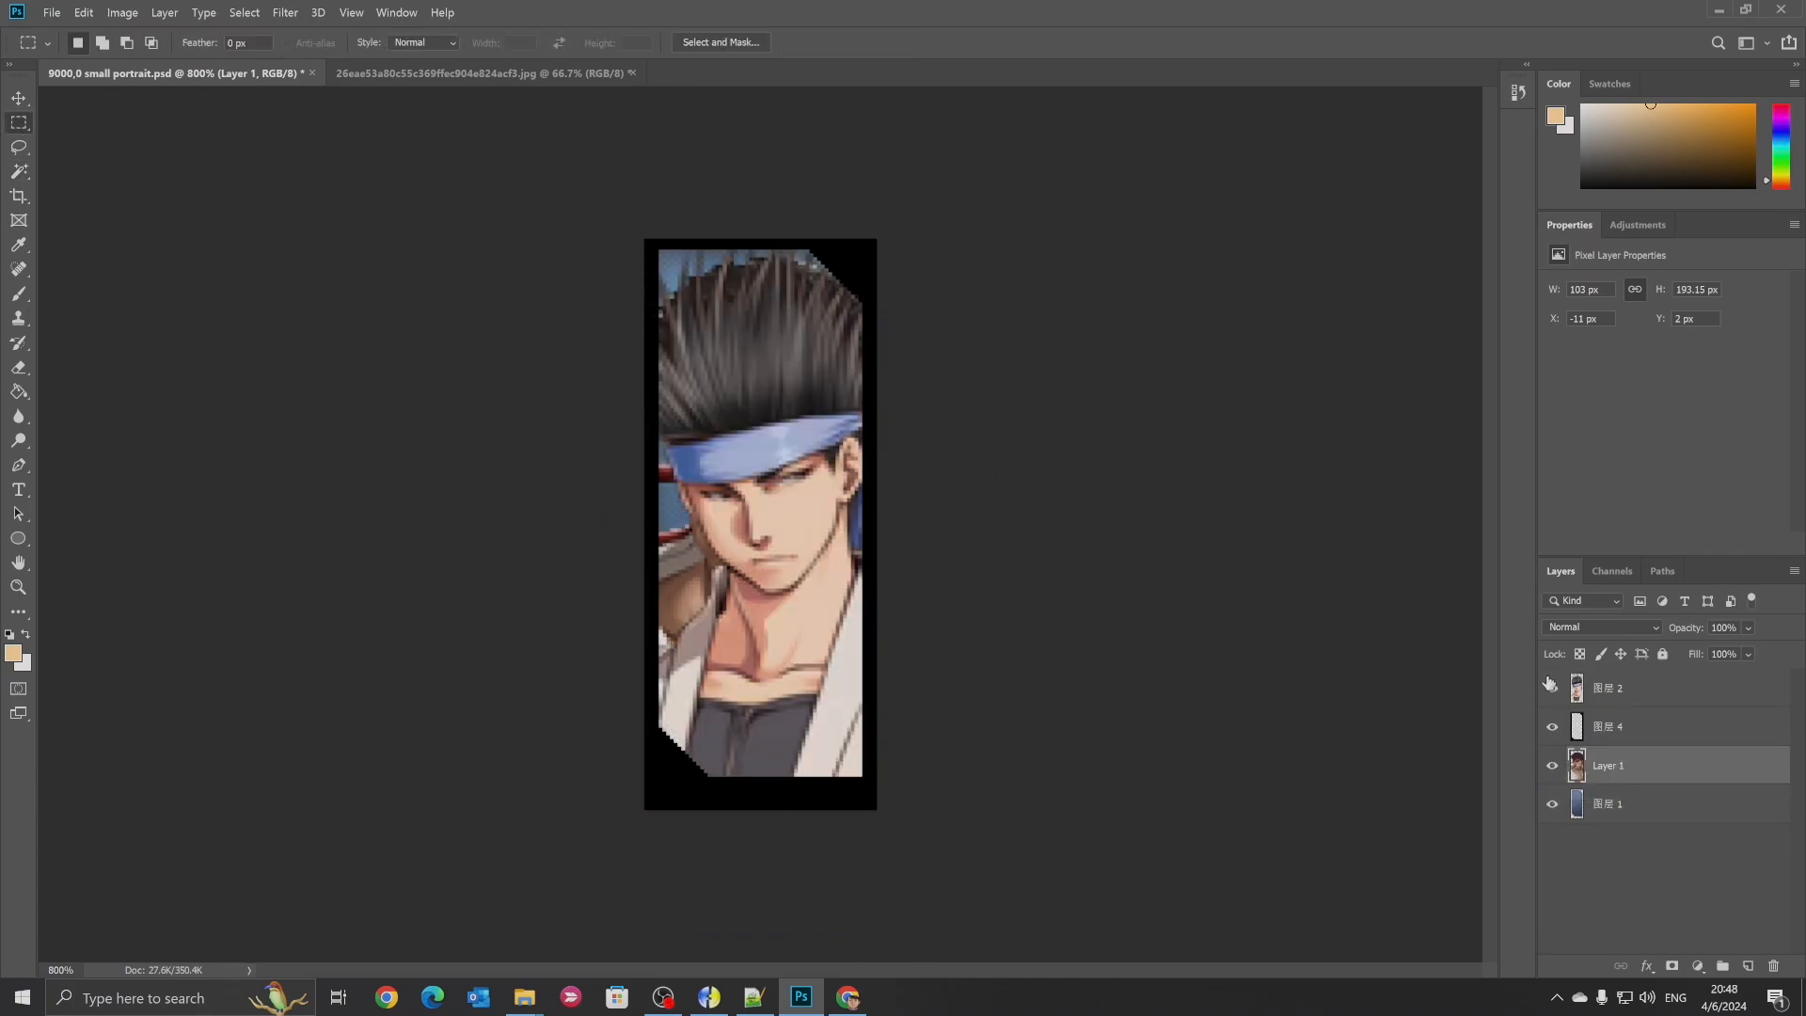
left_click(1551, 688)
key("v")
left_click_drag(767, 484, 762, 513)
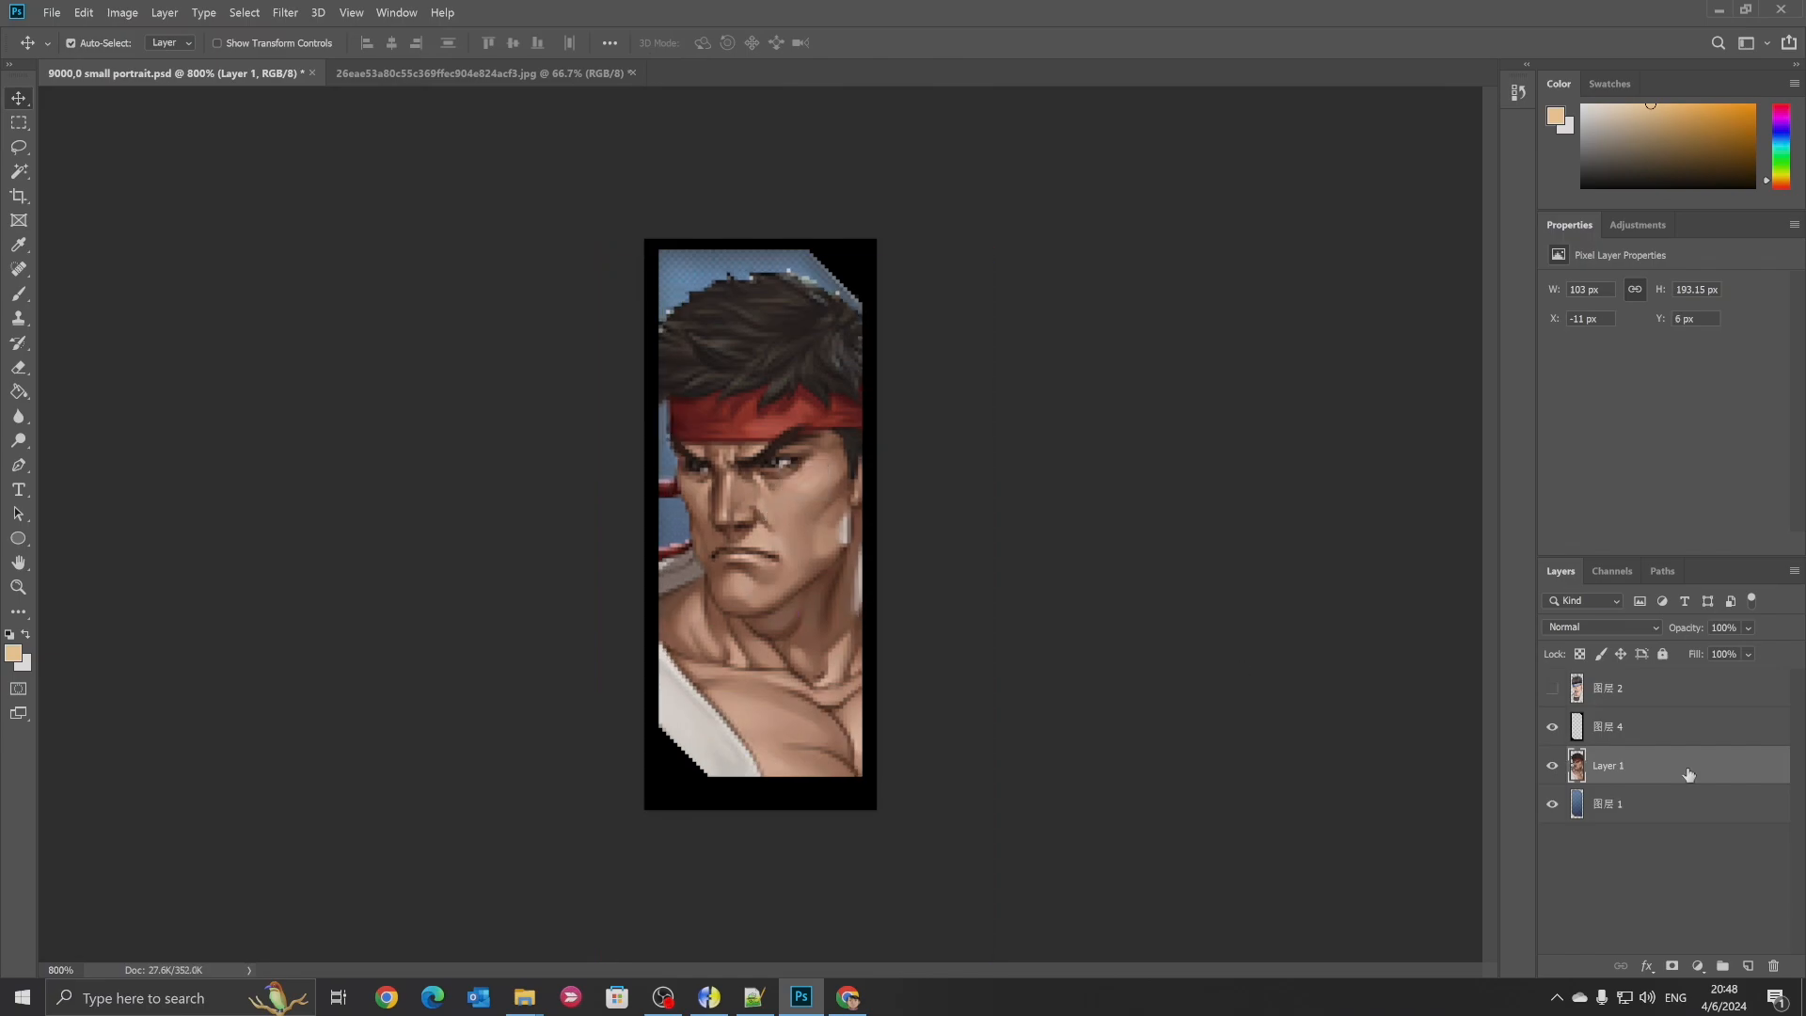
Undo the last attempts and mask Ryu's Layer 1 to the opening of the black frame, using the frame layer's outline as selection
key("ctrl+z")
key("ctrl+z")
key("ctrl+z")
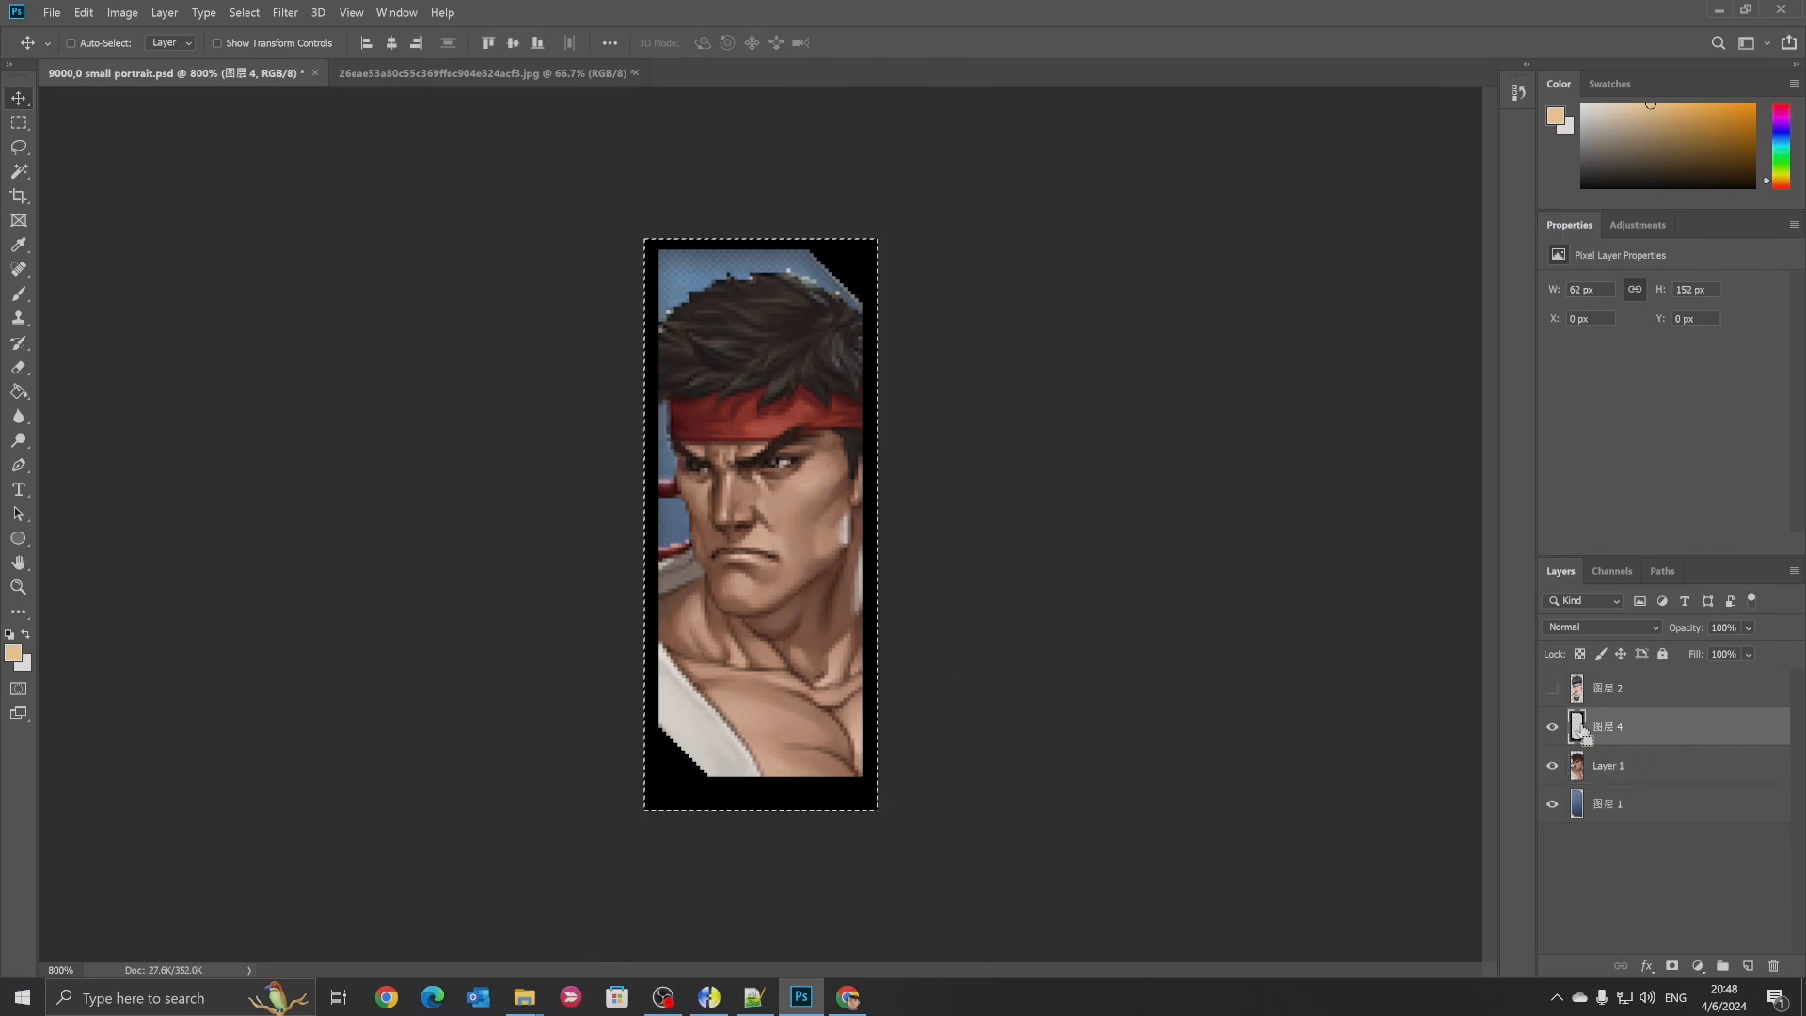
left_click(1608, 771, "alt")
left_click(1576, 727, "ctrl")
key("Delete")
Check the masked Ryu layer against the background, hide the black frame layer and clear the selection
left_click(1552, 767)
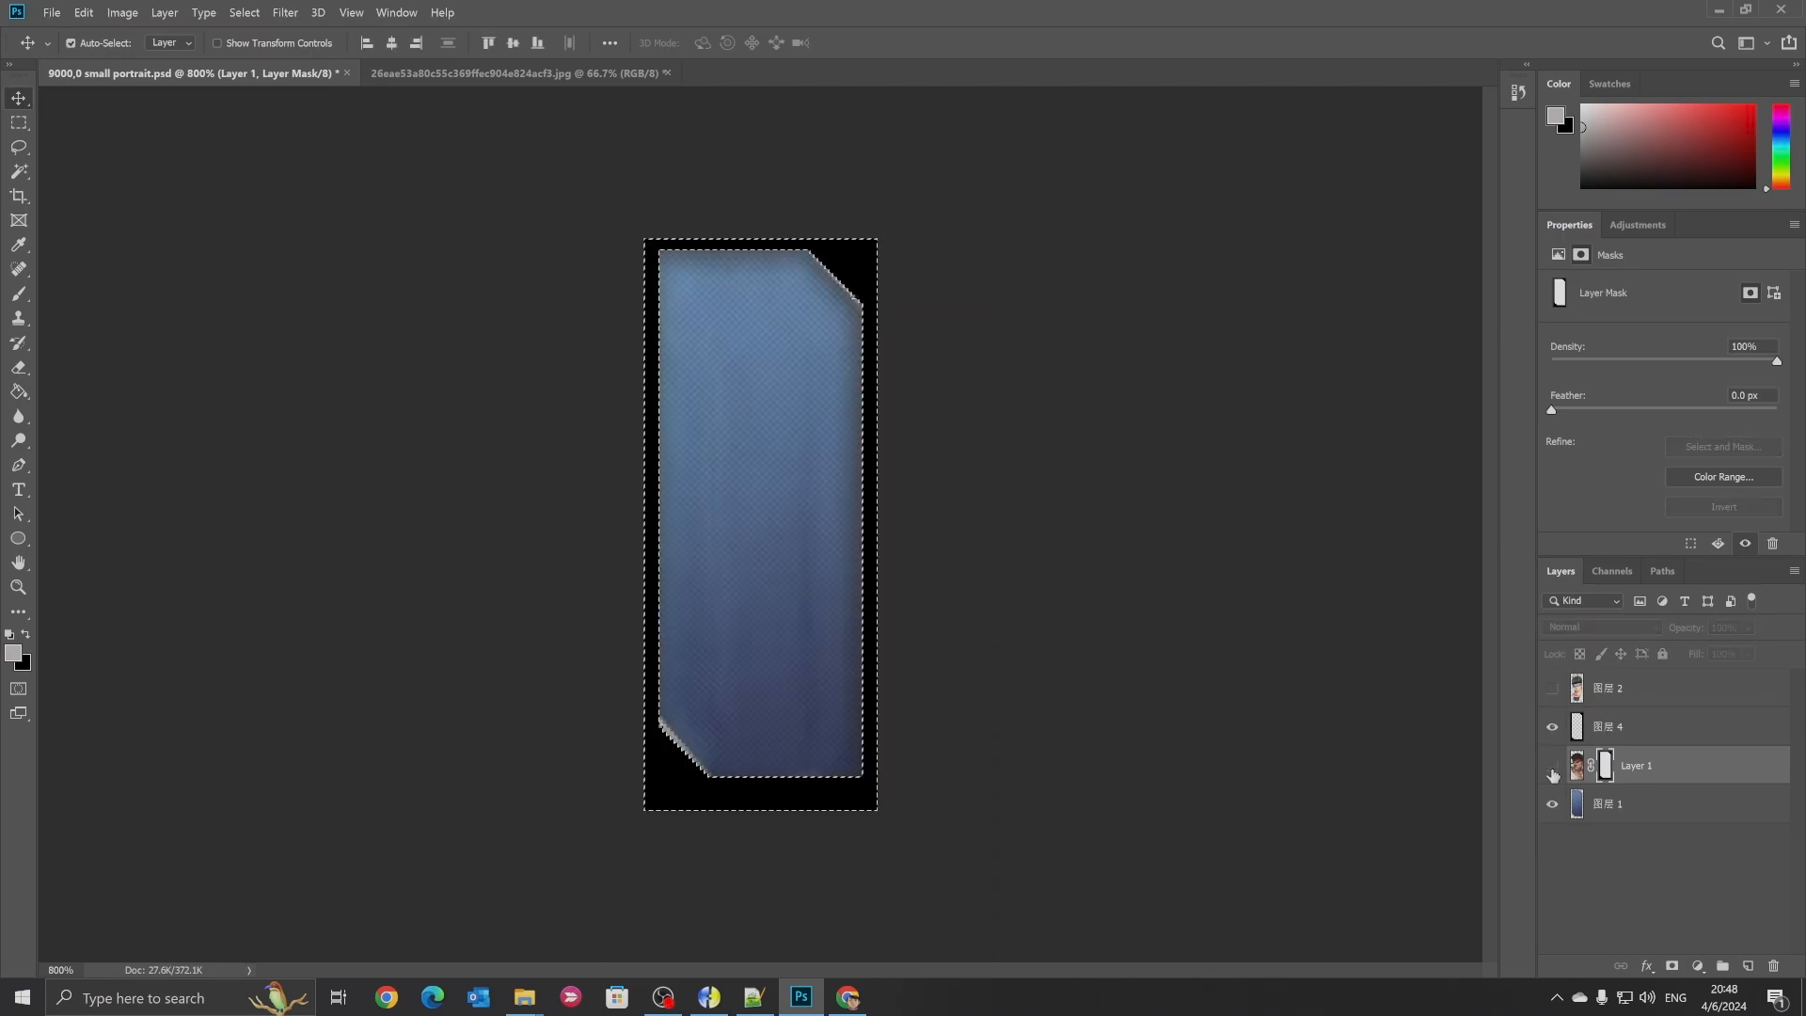
left_click(1552, 767)
left_click(1577, 766)
left_click(1551, 727)
key("m")
key("ctrl+d")
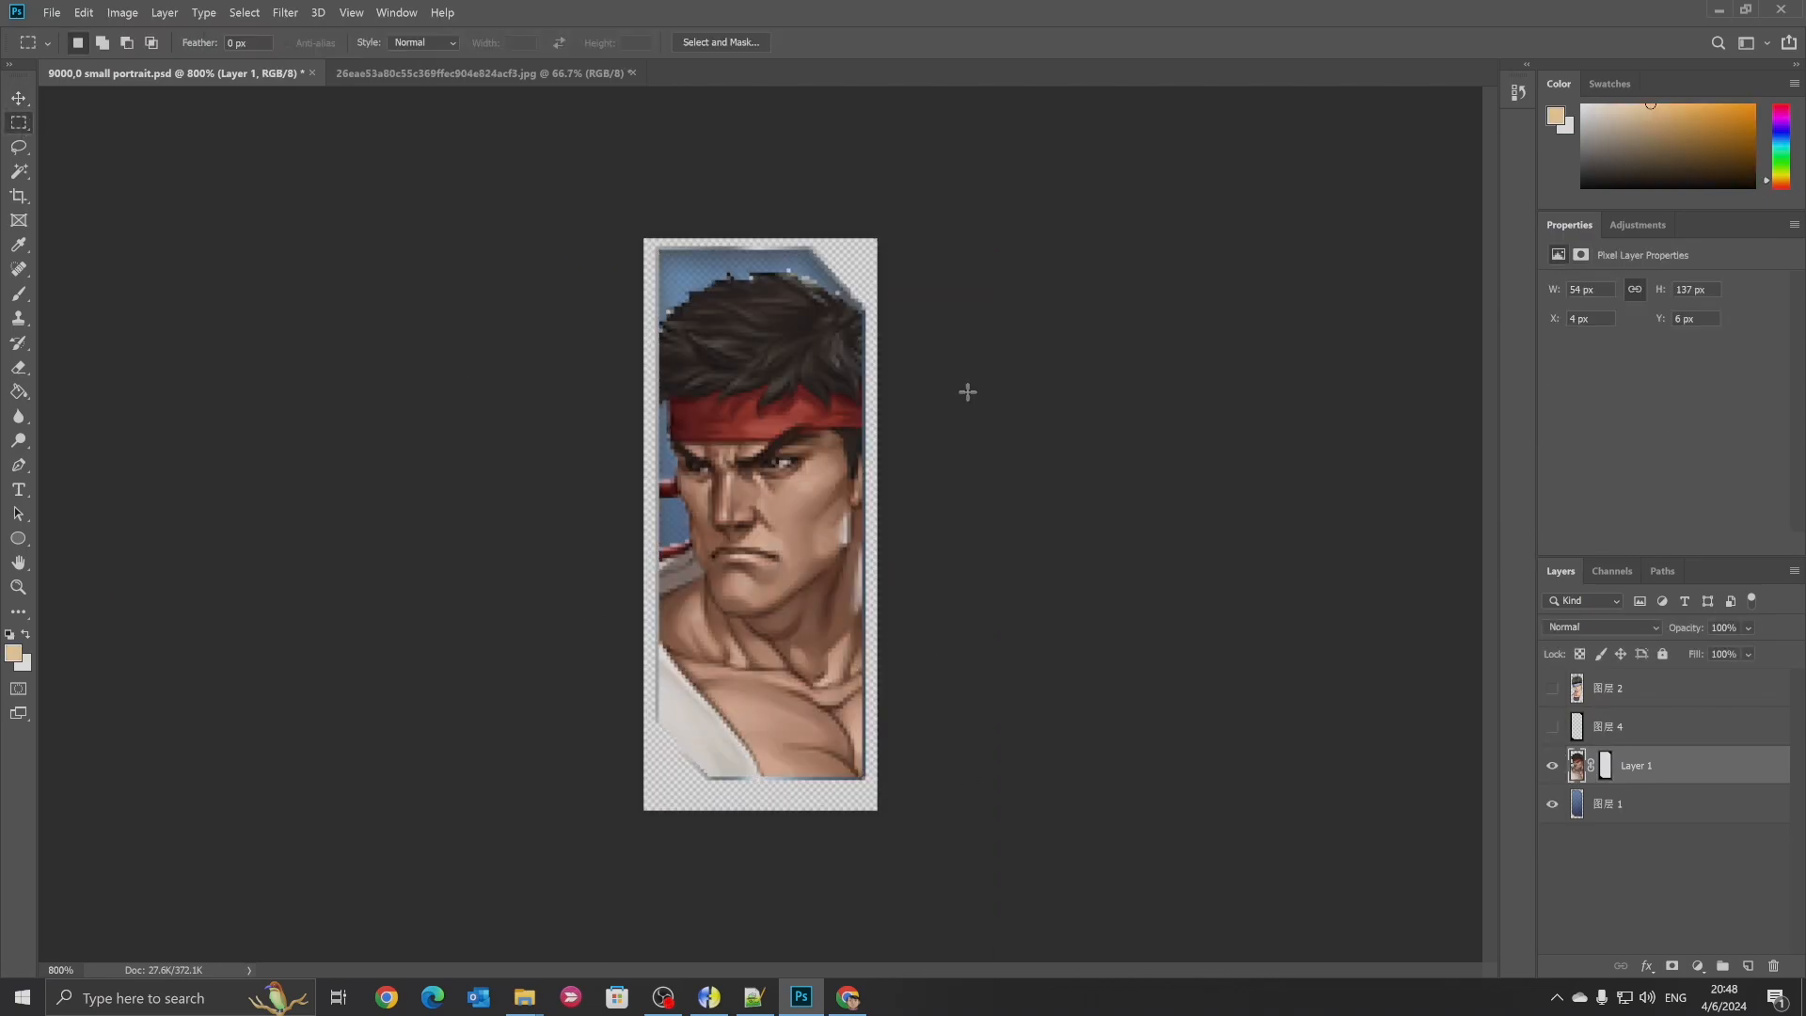
Save the small portrait as the PNG file 9000,0 small portrait.png with the smallest file size
left_click(52, 12)
left_click(94, 213)
left_click(380, 338)
left_click(244, 420)
left_click(414, 518)
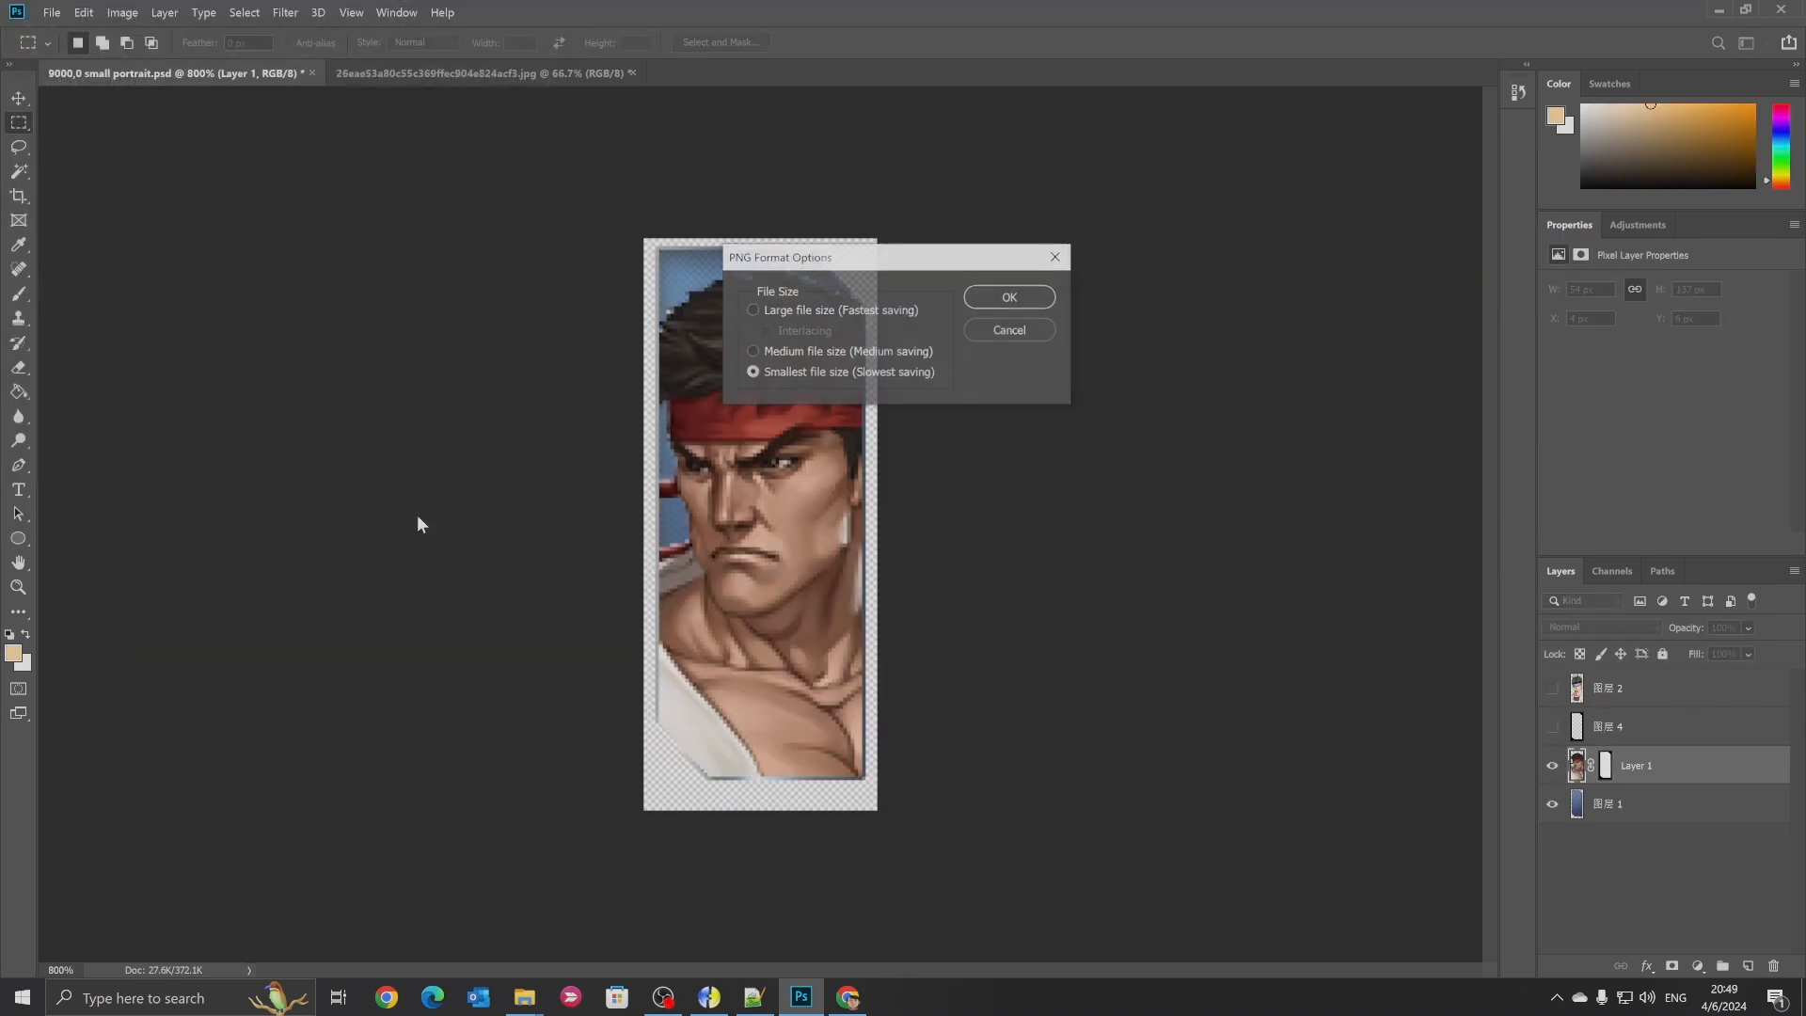
key("Return")
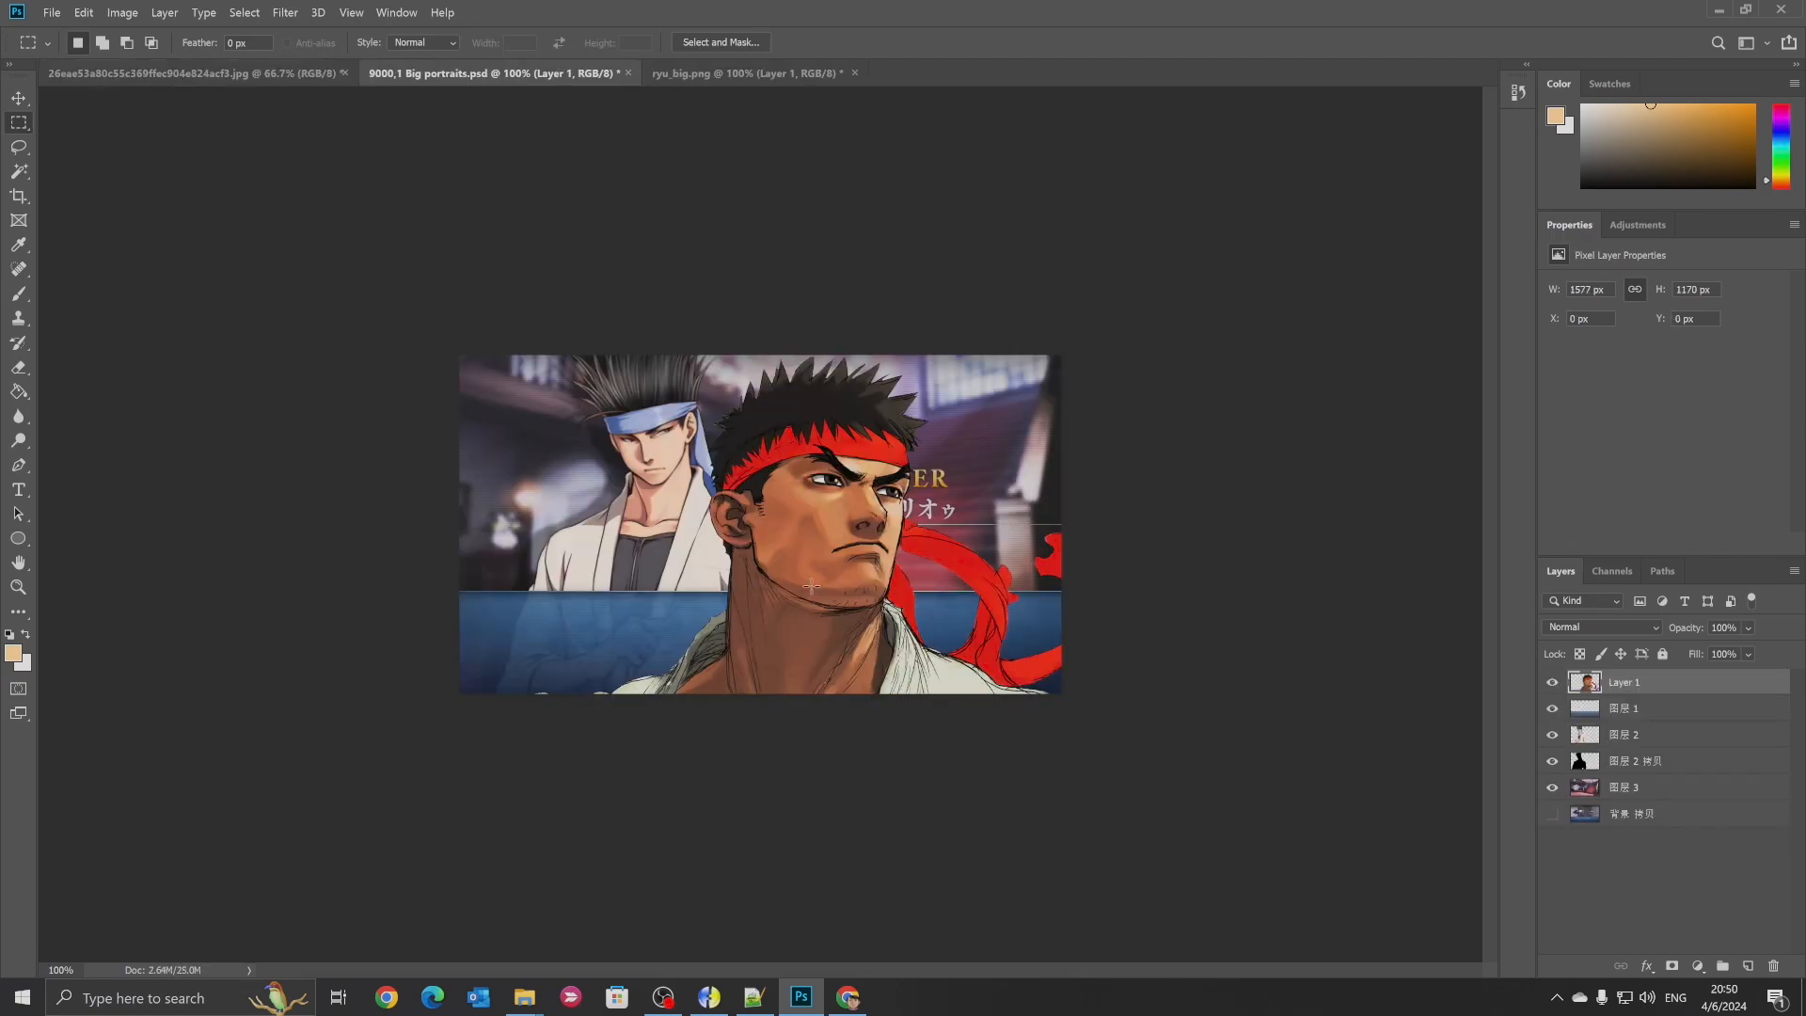
Scale Ryu's layer in 9000,1 Big portraits.psd to about 960 by 712 px and position it over the template character
right_click(810, 585)
left_click(865, 753)
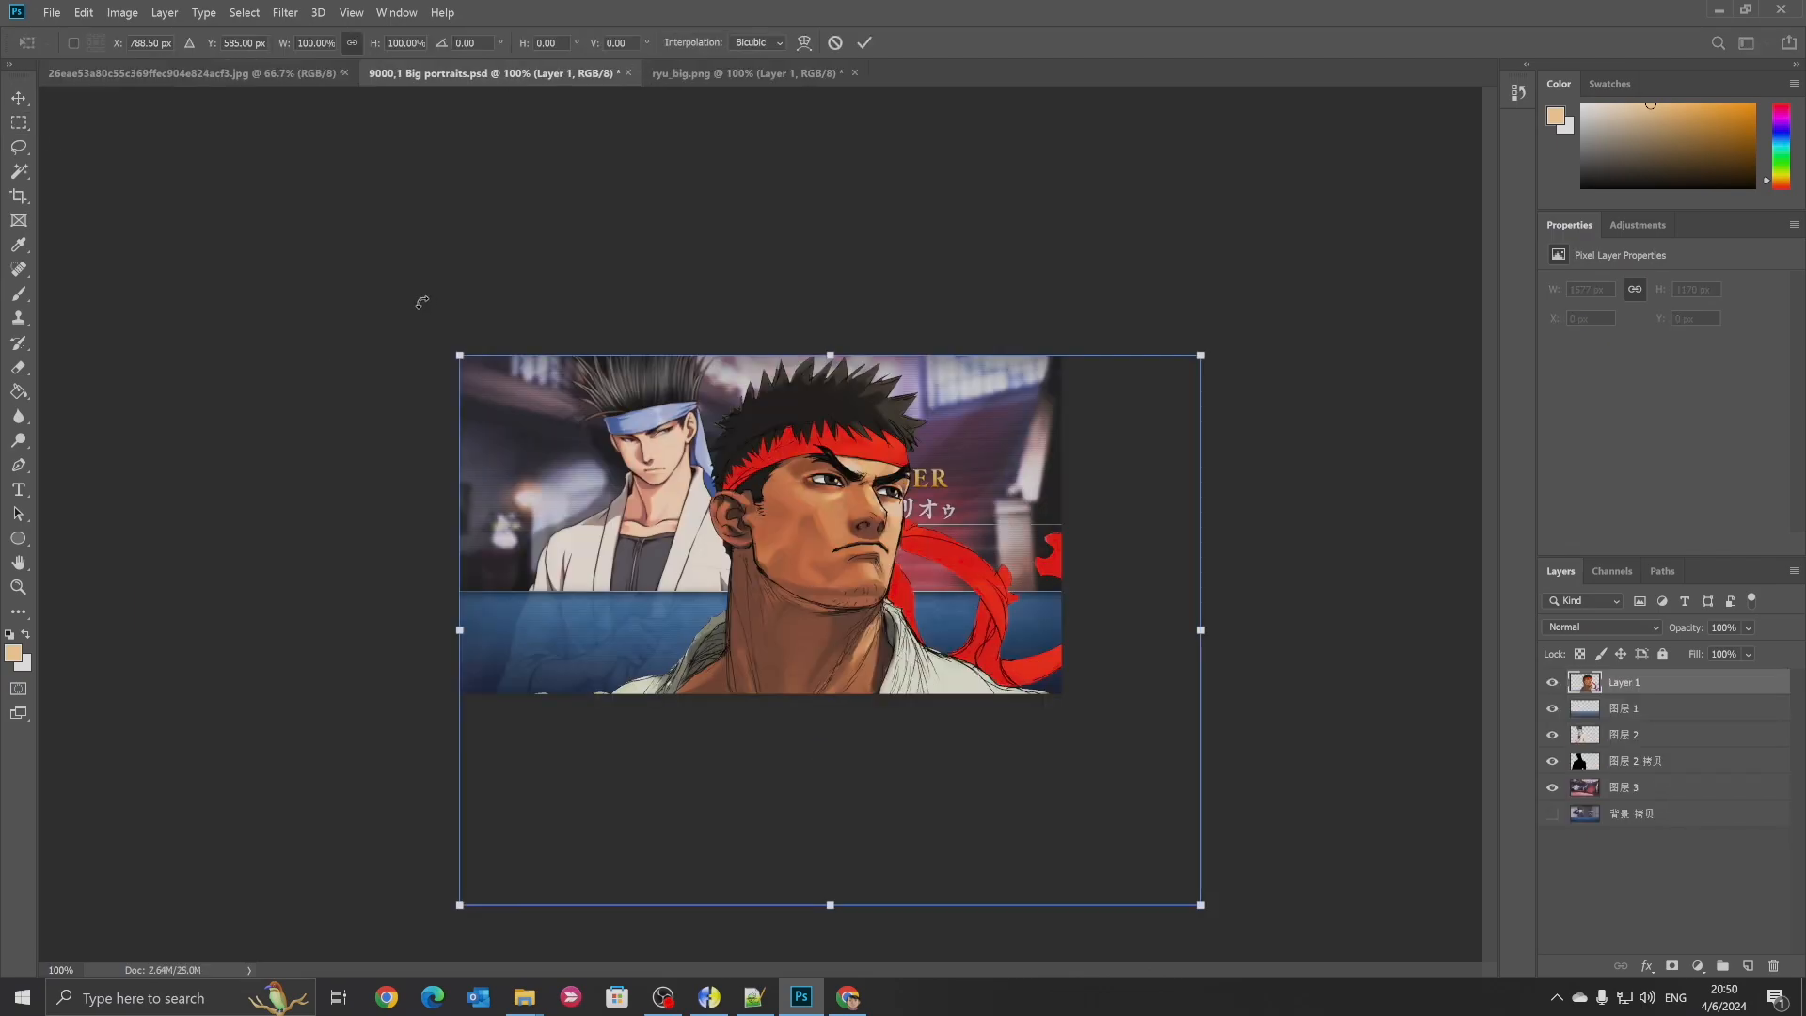
left_click_drag(459, 354, 792, 601)
left_click_drag(1112, 652, 795, 440)
left_click_drag(885, 391, 914, 369)
mouse_move(689, 514)
left_mouse_down()
mouse_move(679, 534)
mouse_move(722, 513)
mouse_move(702, 517)
left_mouse_up()
left_click_drag(925, 370, 933, 363)
mouse_move(692, 516)
left_mouse_down()
mouse_move(713, 502)
mouse_move(685, 501)
left_mouse_up()
Place Ryu's Layer 1 beneath the blue bar layer and shift it slightly down
left_click_drag(1588, 684, 1592, 727)
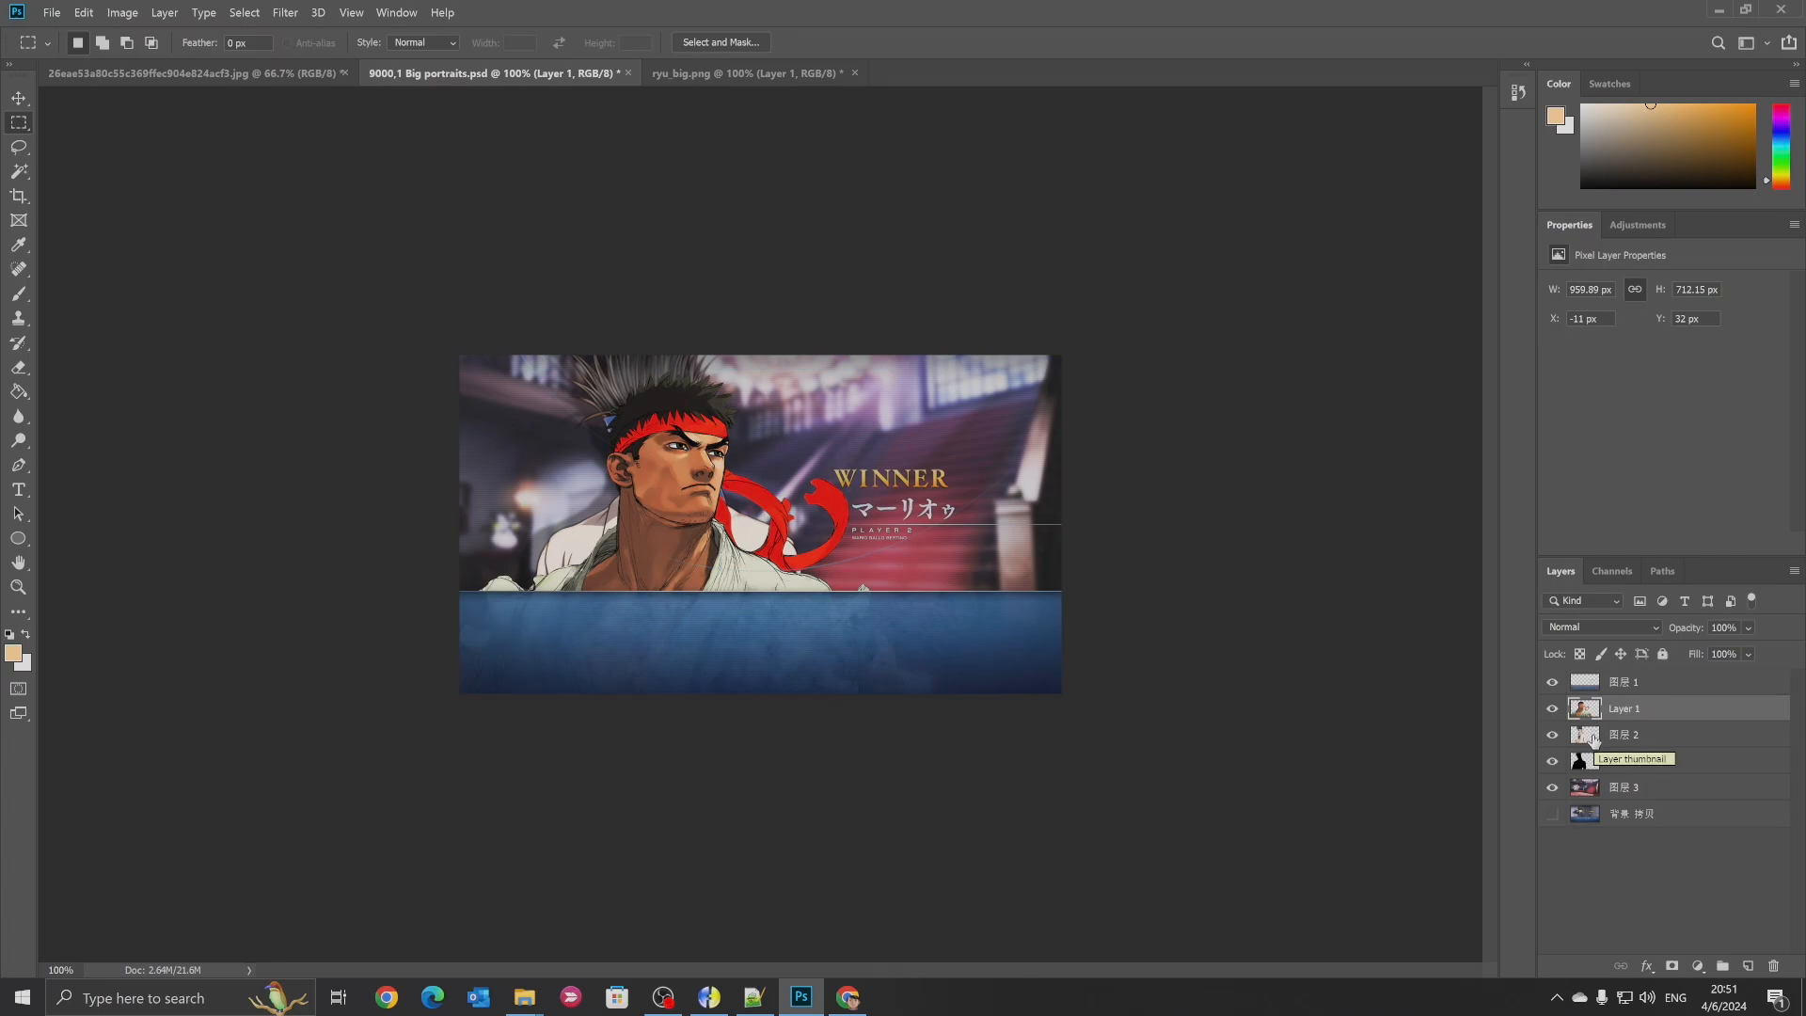
key("v")
left_click_drag(717, 506, 717, 508)
Duplicate Ryu's layer, place the copy beneath Layer 1 and give it a black Color Overlay
key("ctrl+j")
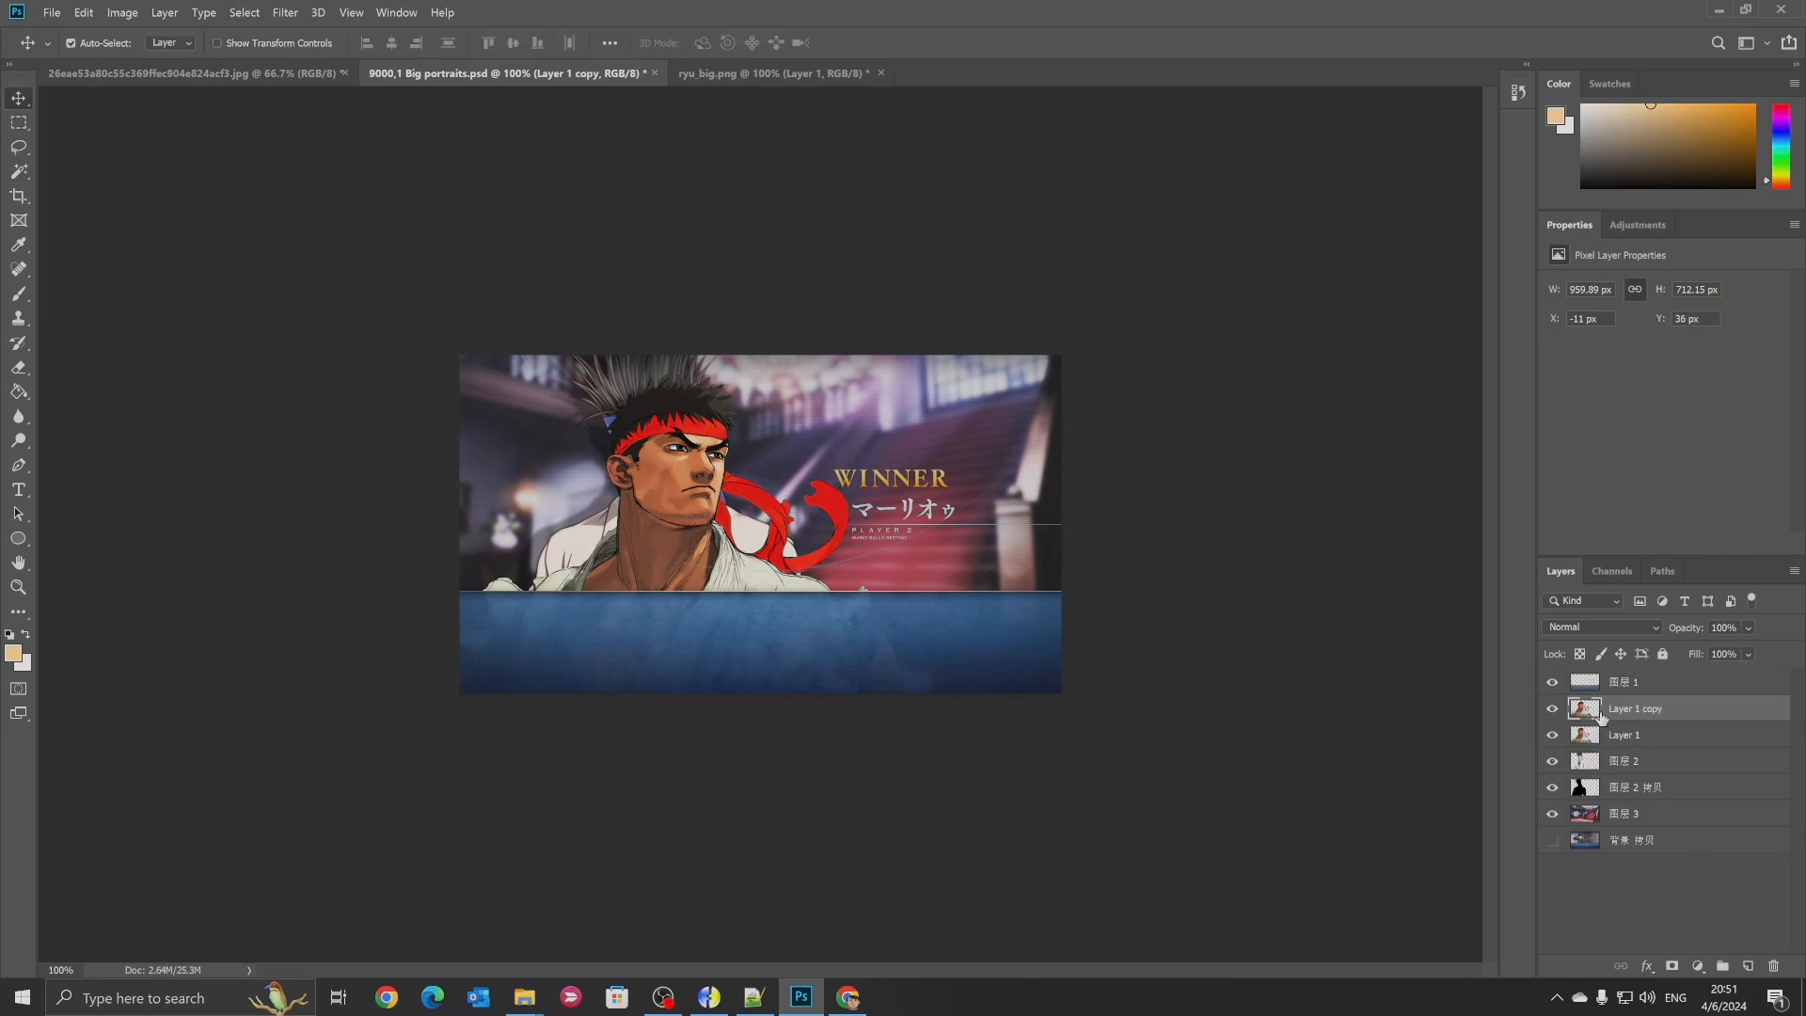
left_click_drag(1601, 717, 1607, 744)
right_click(1604, 741)
left_click(1373, 213)
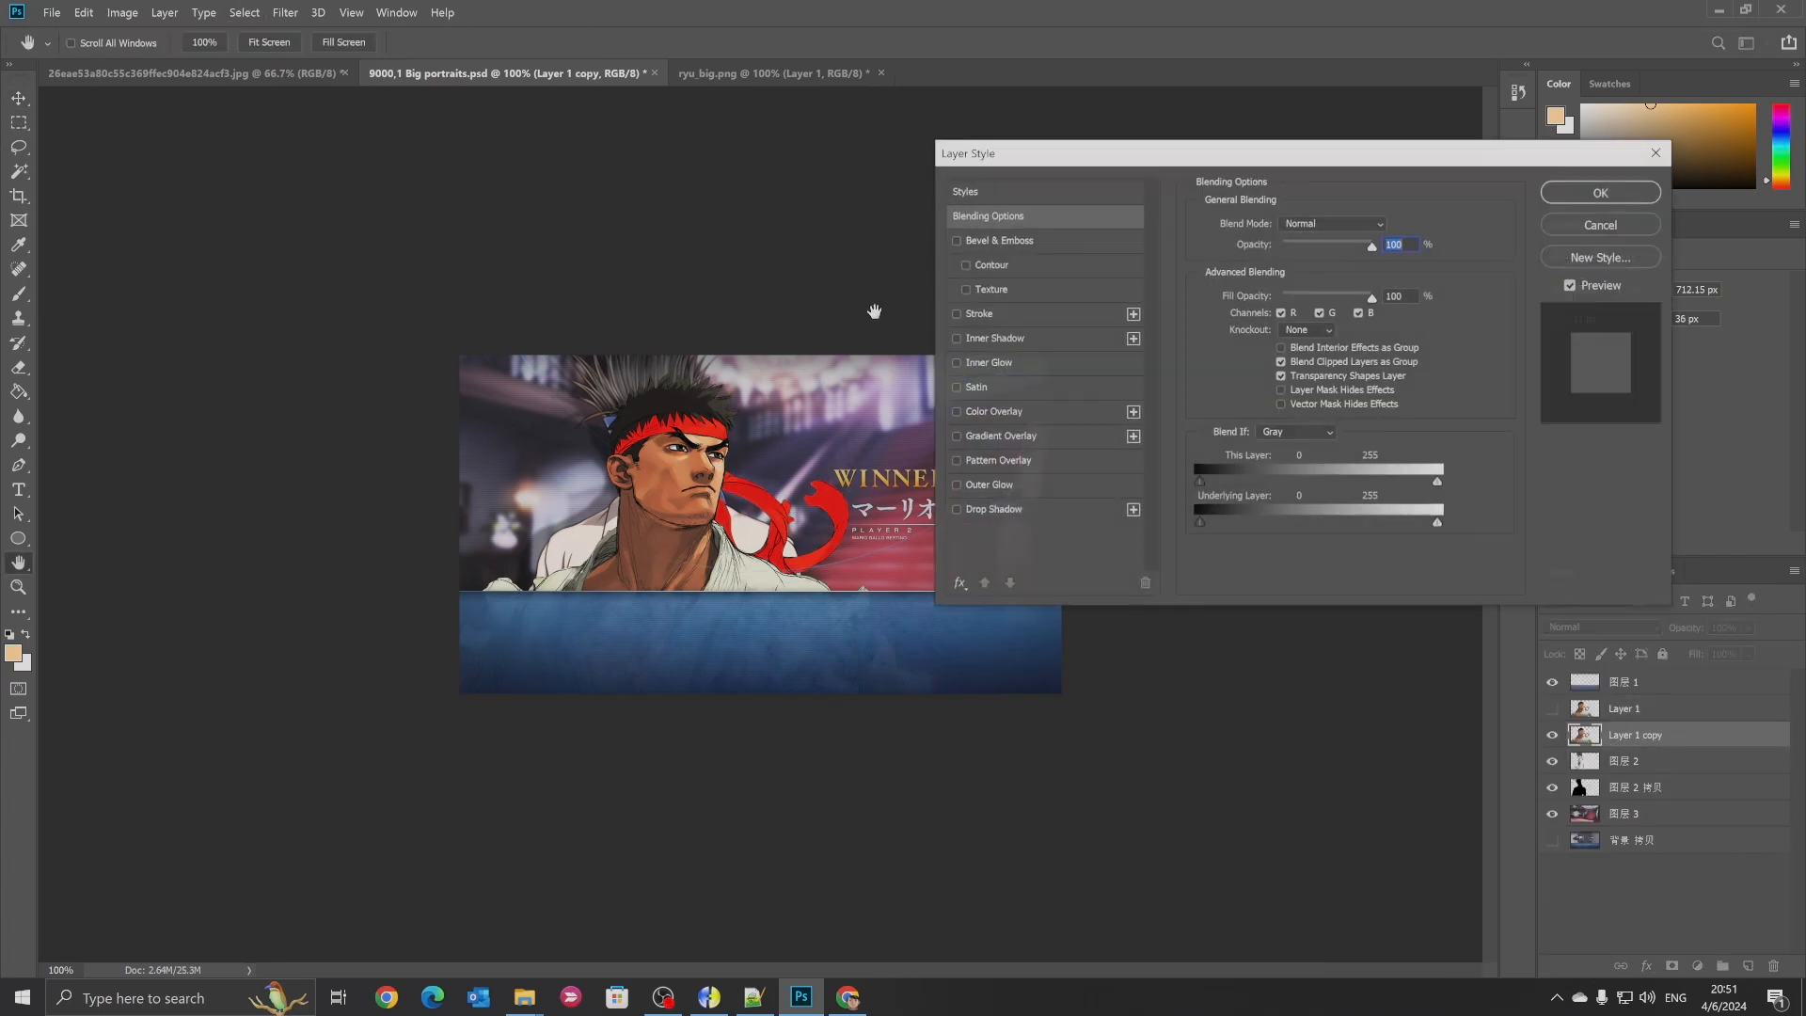
double_click(956, 386)
left_click(956, 411)
left_click(1600, 192)
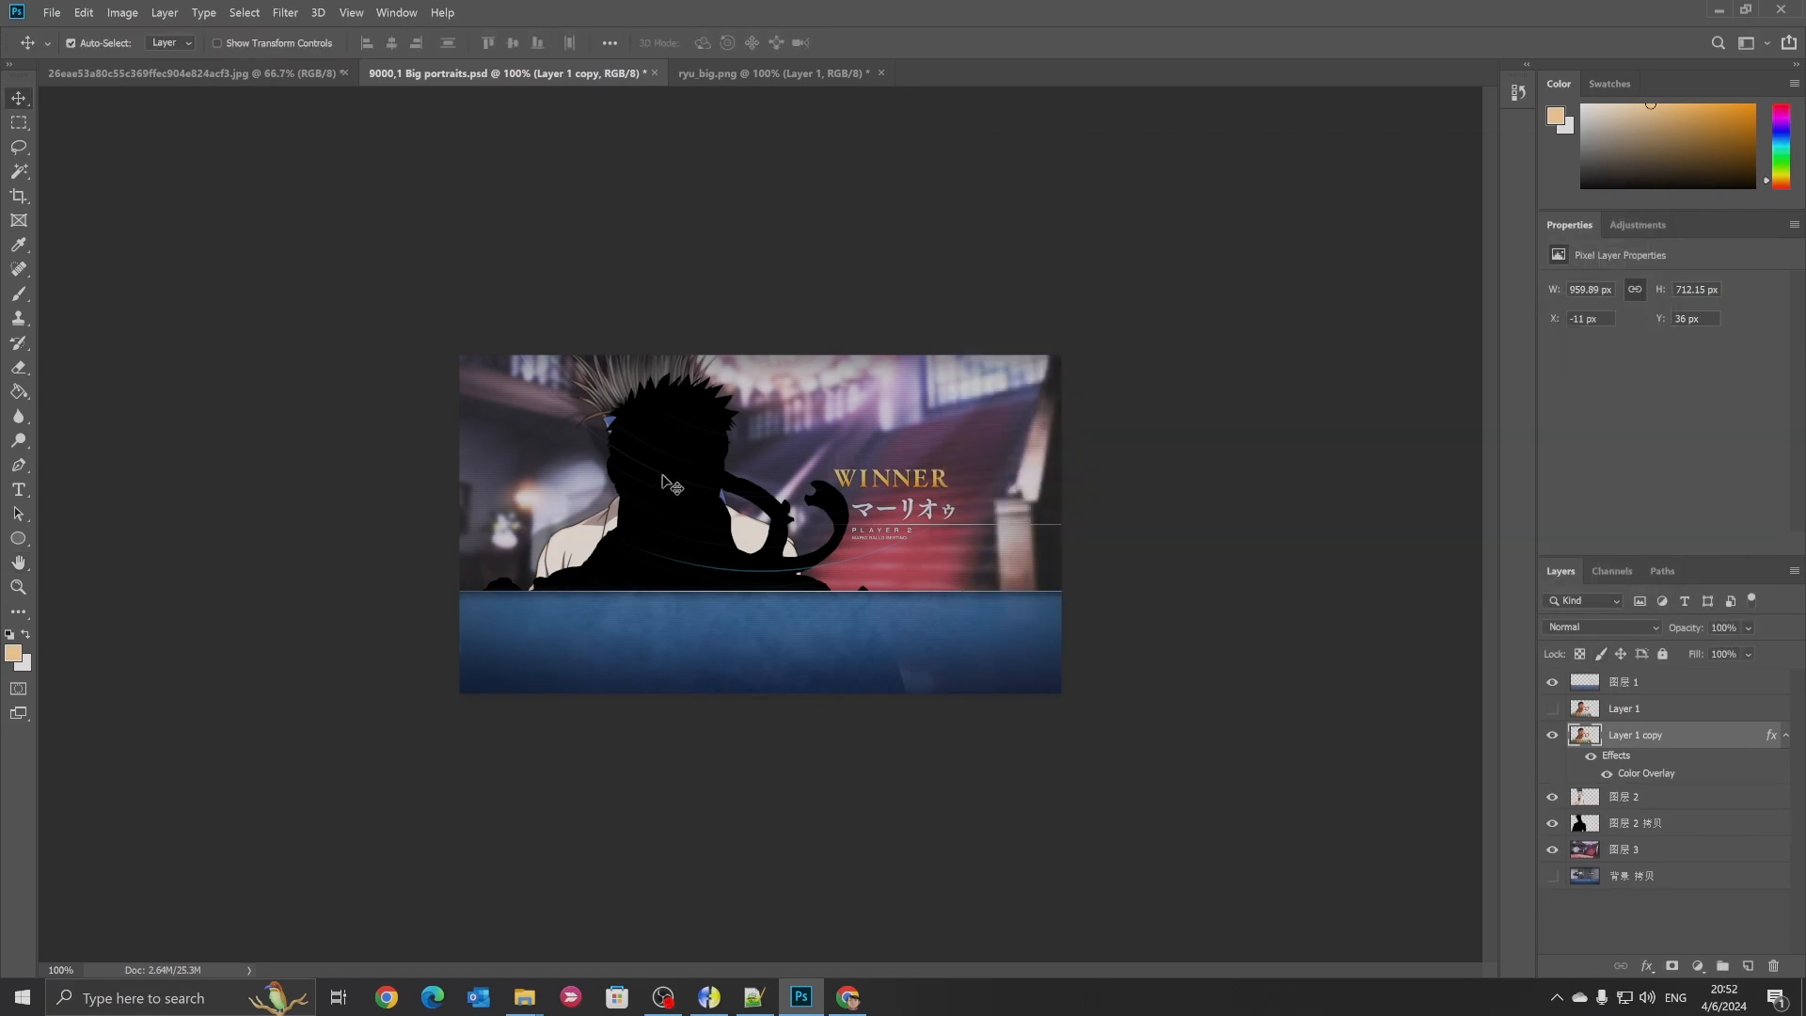
Offset the black silhouette up and to the left behind the visible Layer 1, and set its opacity to 33%
left_click_drag(670, 484, 607, 500)
left_click(1552, 708)
right_click(1610, 713)
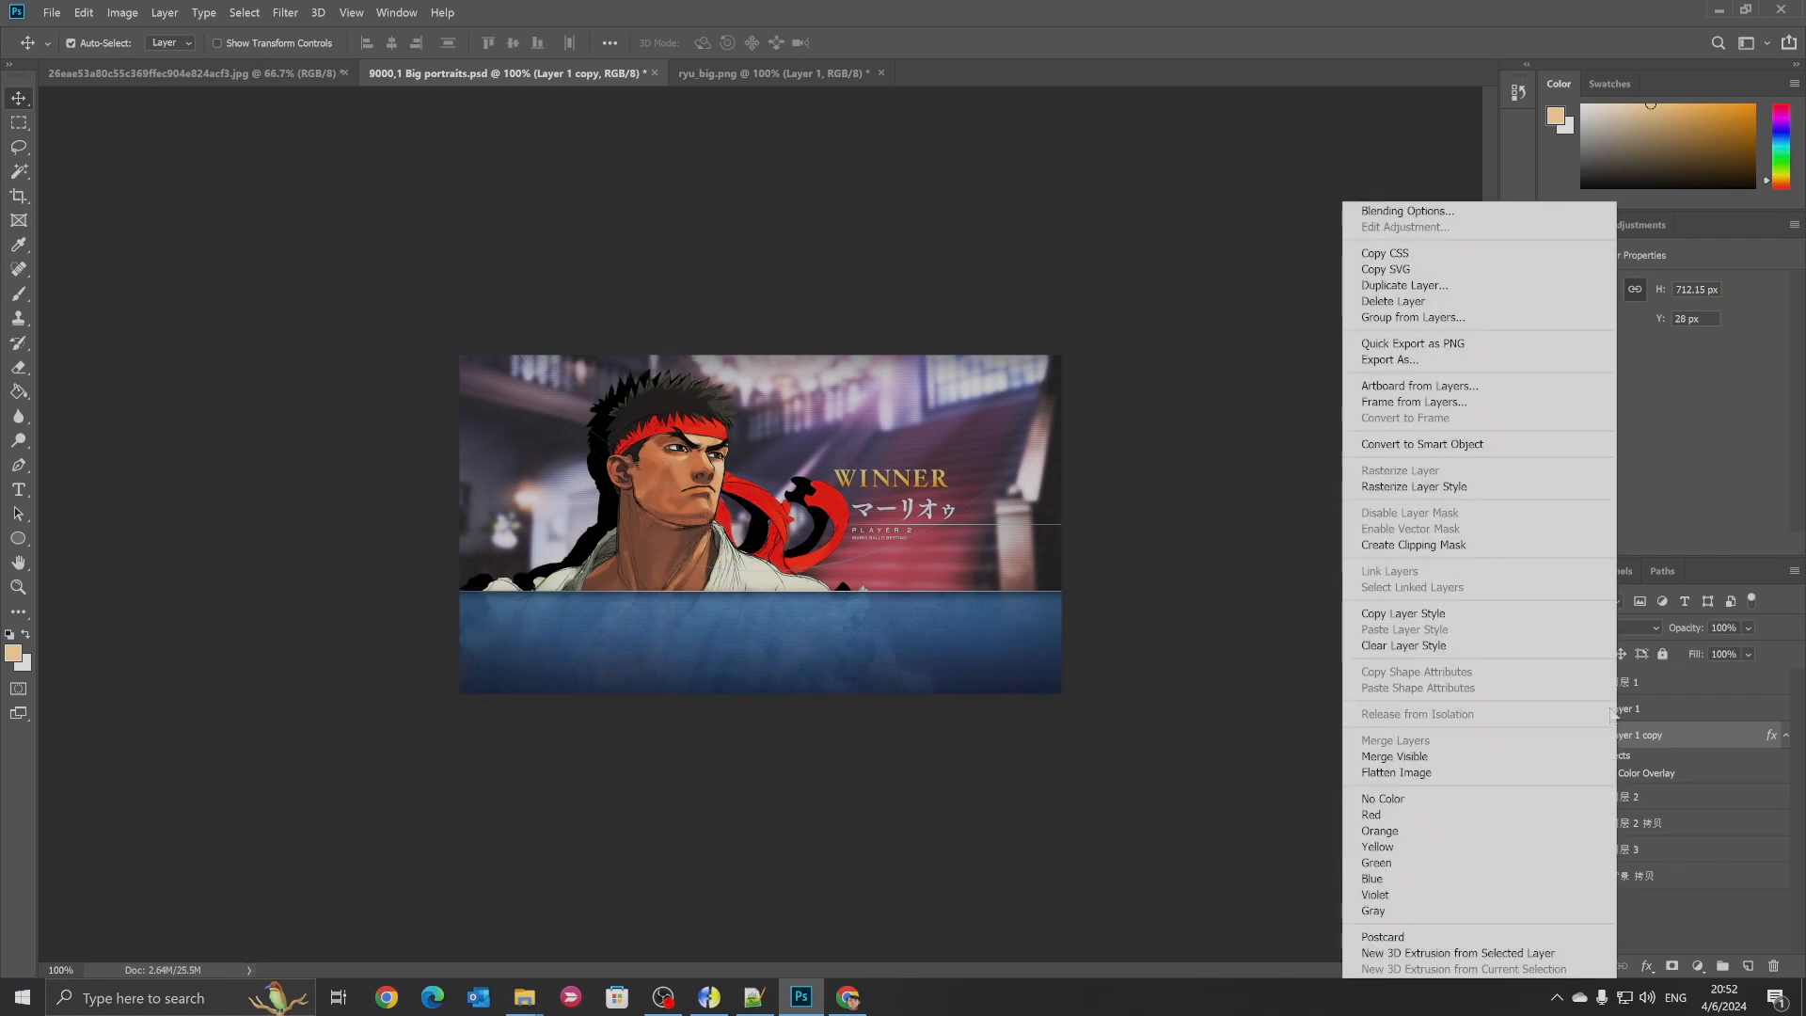
left_click(1407, 211)
left_click_drag(1307, 248, 1321, 252)
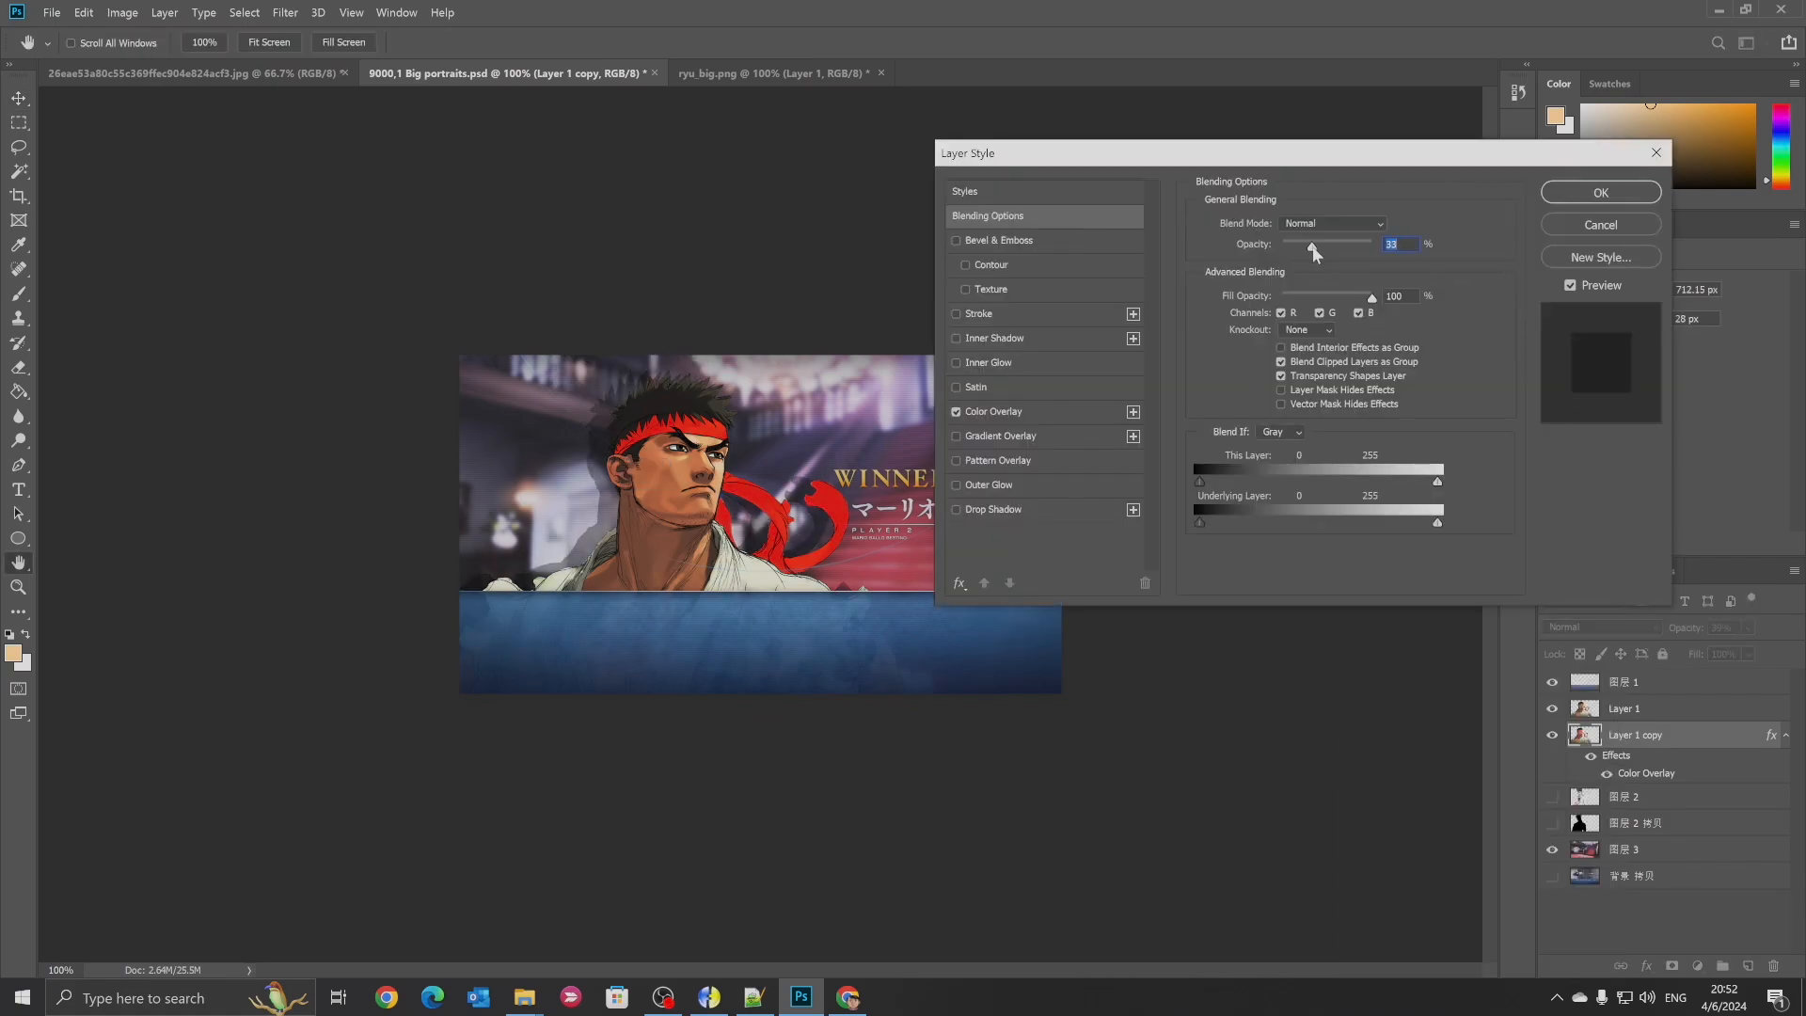
left_click(1599, 192)
Soften the silhouette's edges by selecting the area around it, feathering the selection by 4 pixels, deleting and deselecting
left_click(19, 172)
left_click(532, 432)
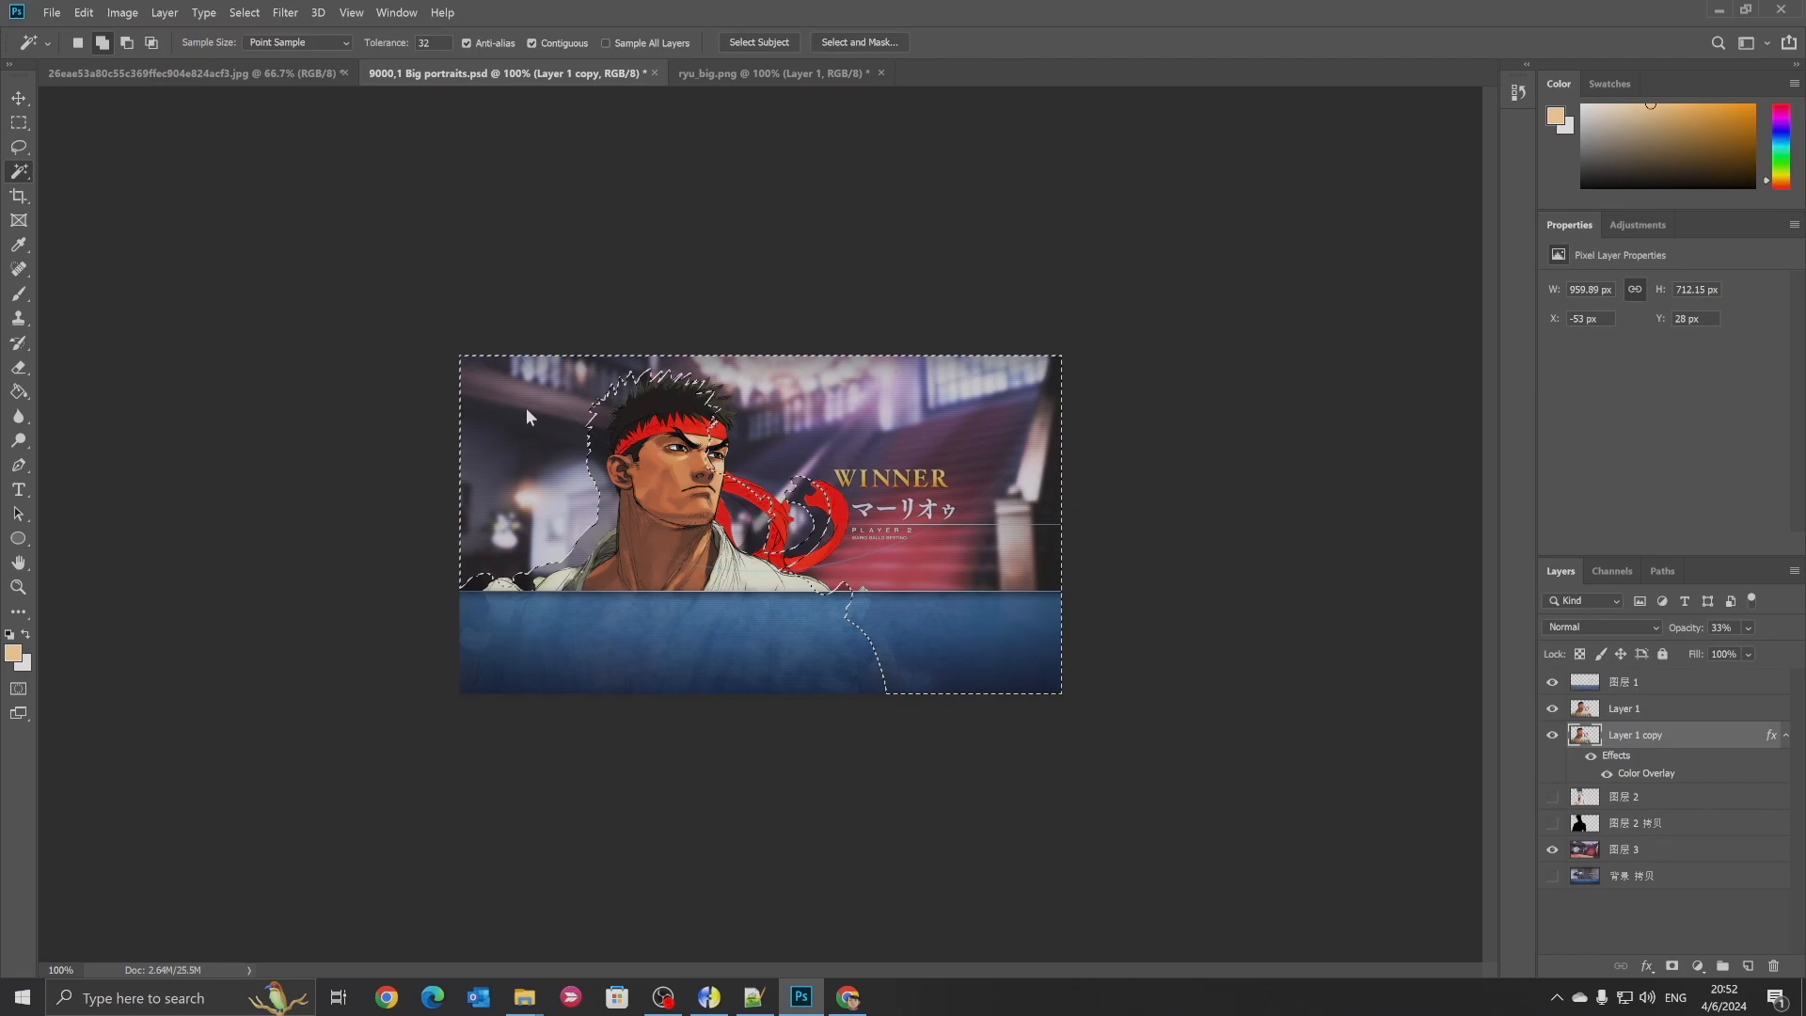
left_click(859, 42)
key("Escape")
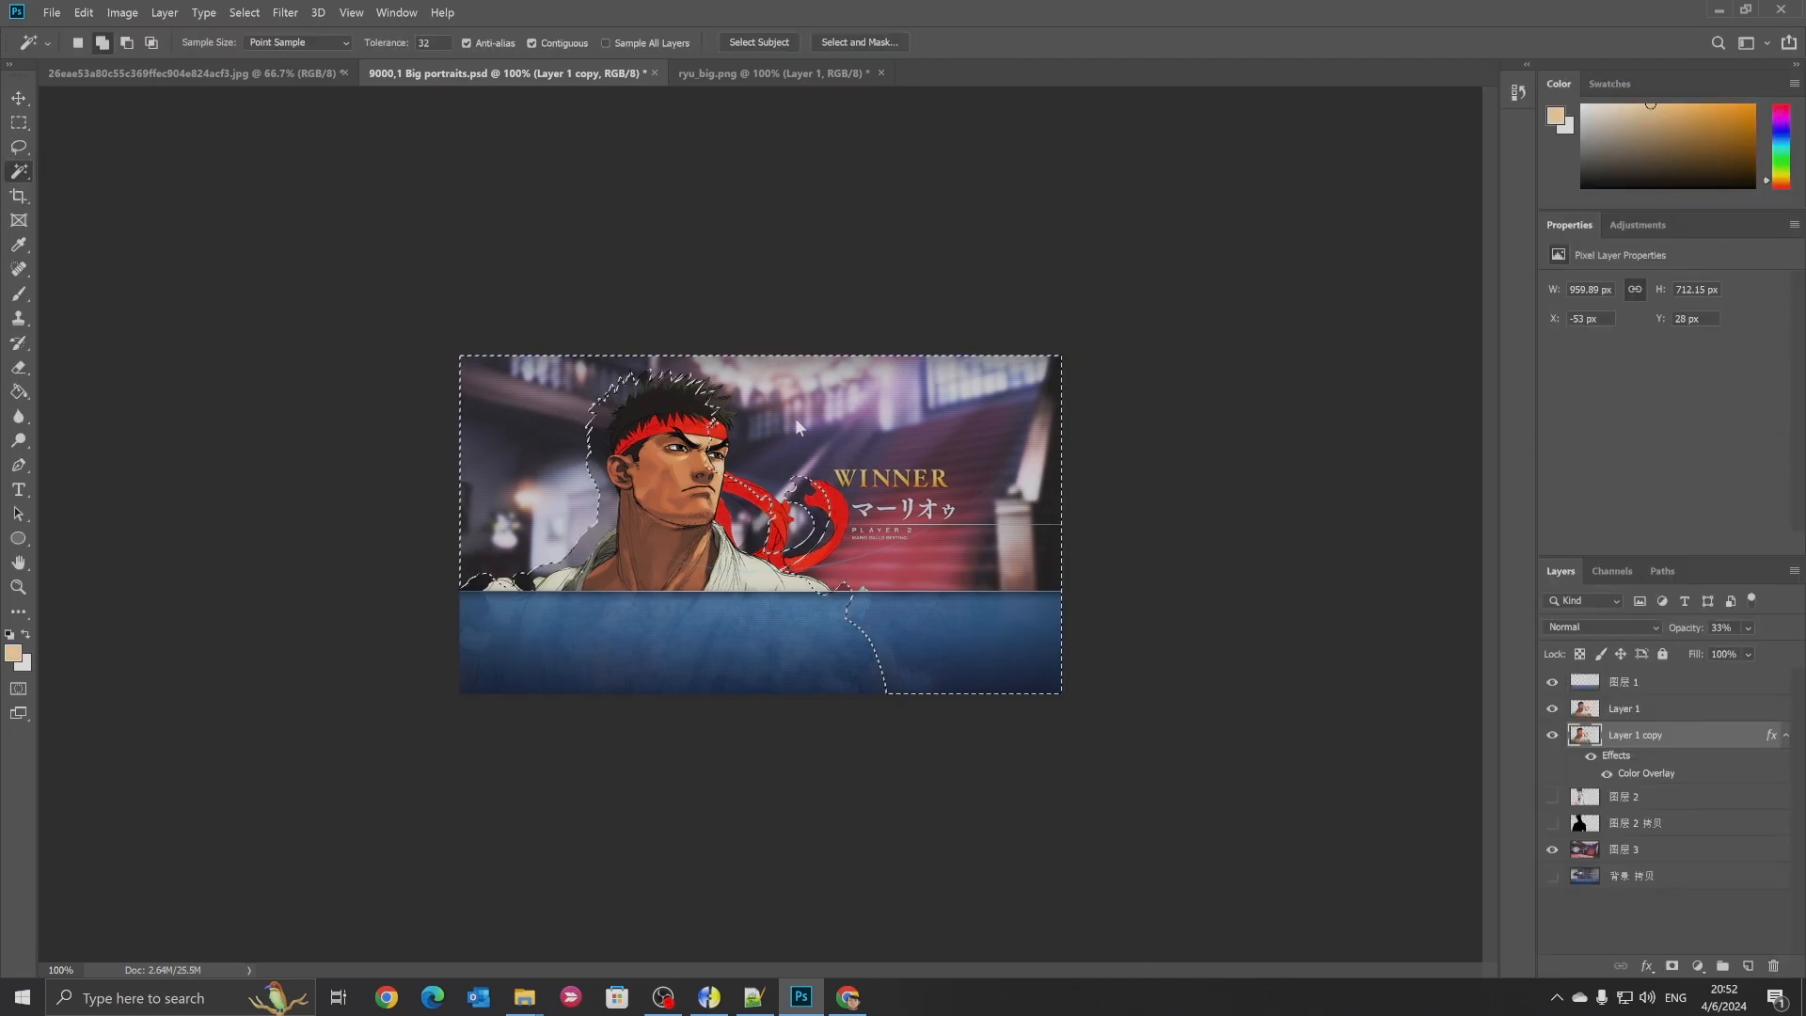
right_click(792, 417)
left_click(896, 607)
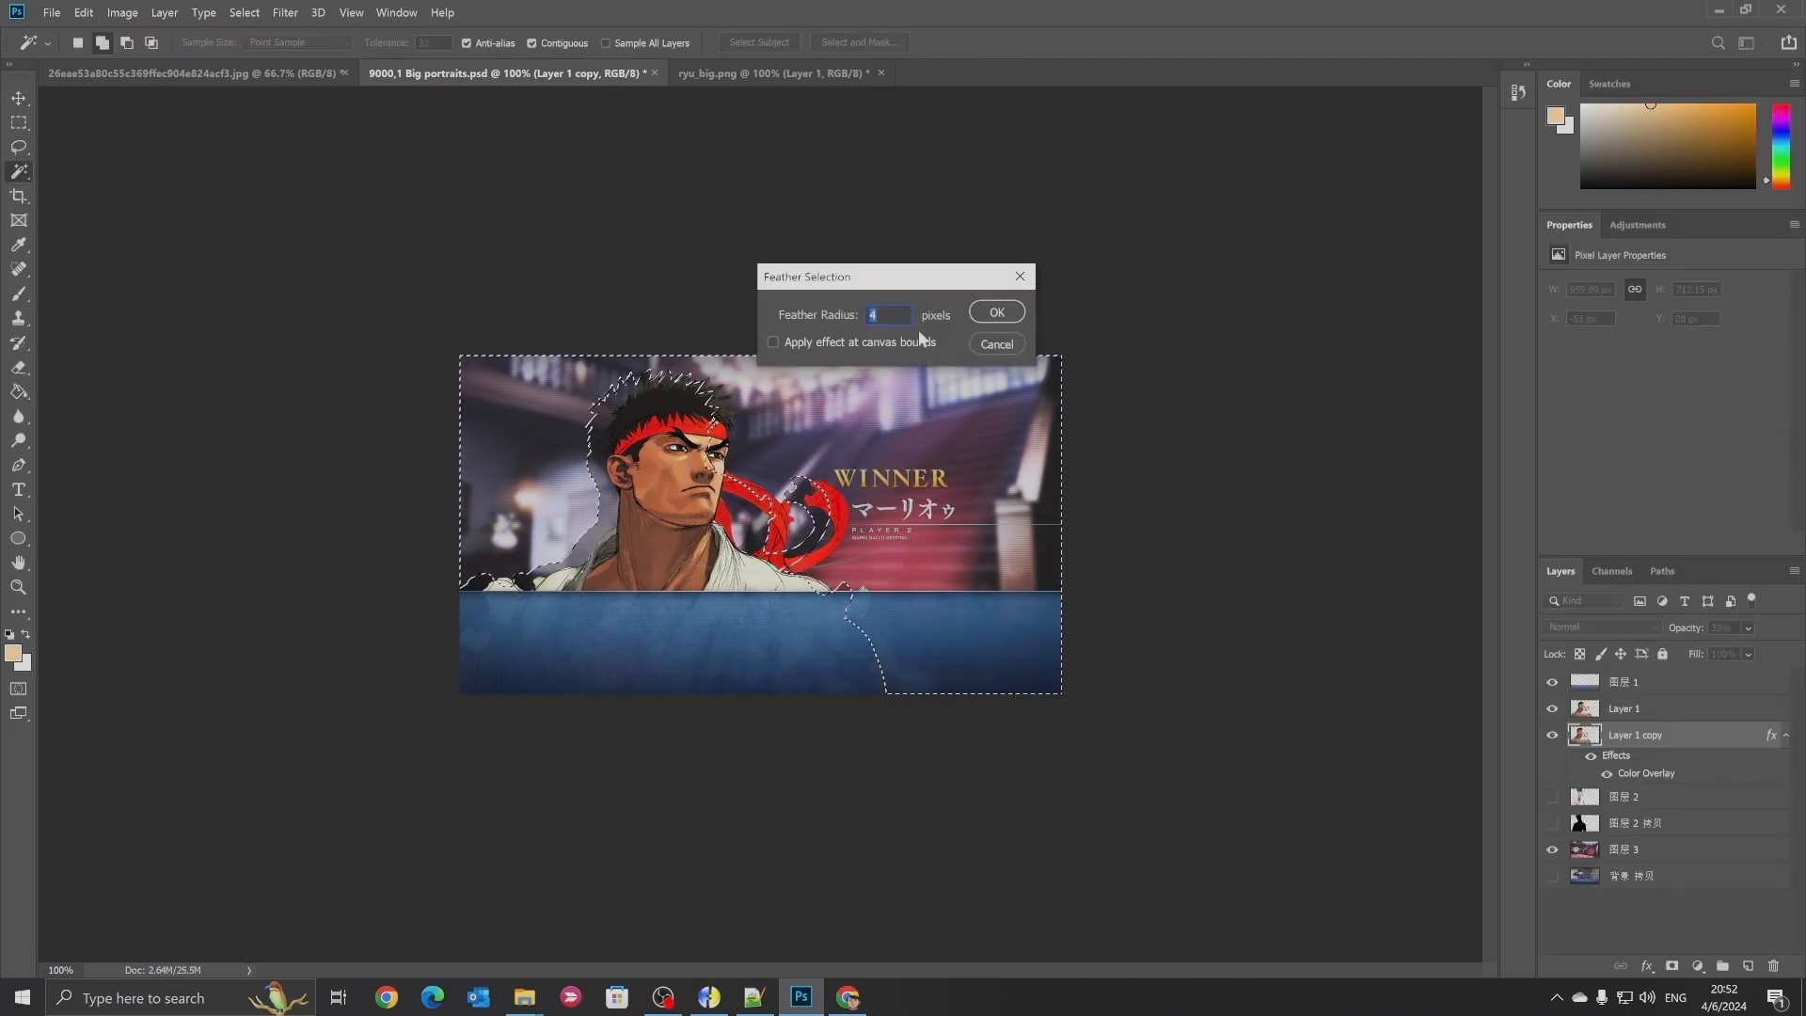
left_click(986, 317)
key("Delete")
left_click(18, 122)
left_click(519, 439)
Hide the stage background and blue bar layers and save Ryu's portrait with its shadow as 9000,1 Big portraits.png
left_click(1552, 850)
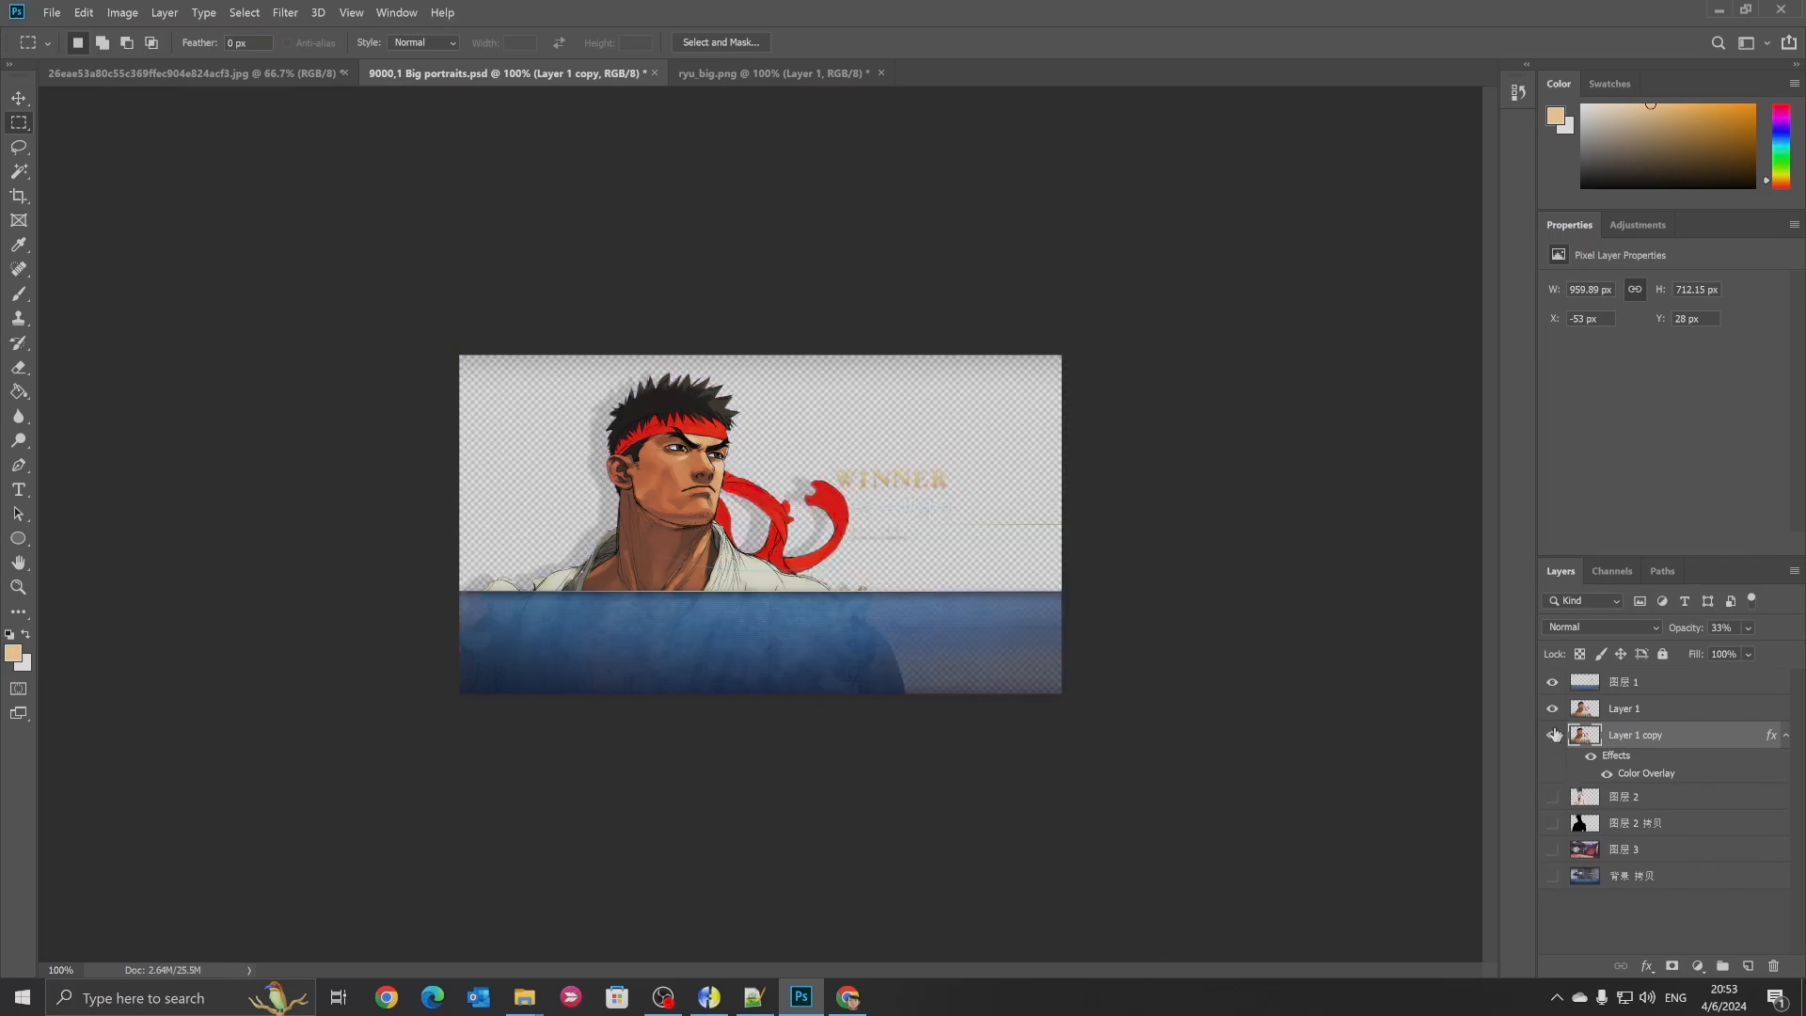
left_click(1552, 684)
left_click(52, 12)
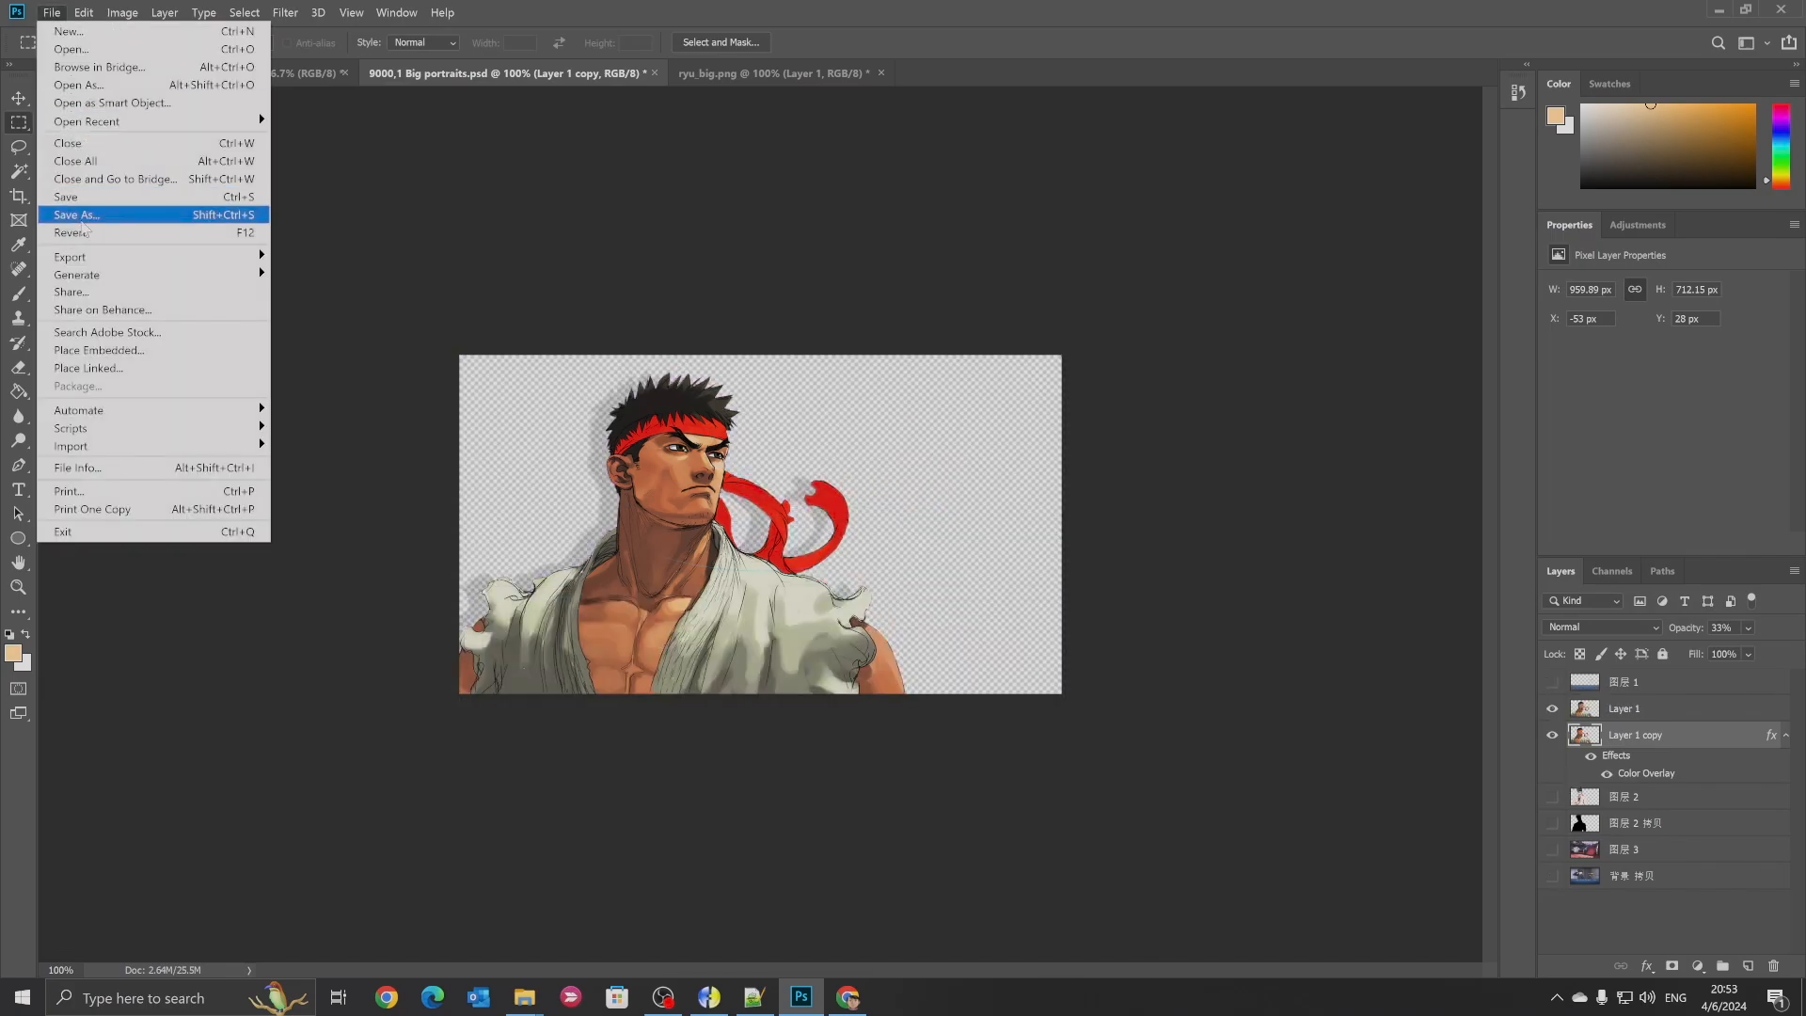
left_click(122, 215)
left_click(348, 336)
left_click(141, 593)
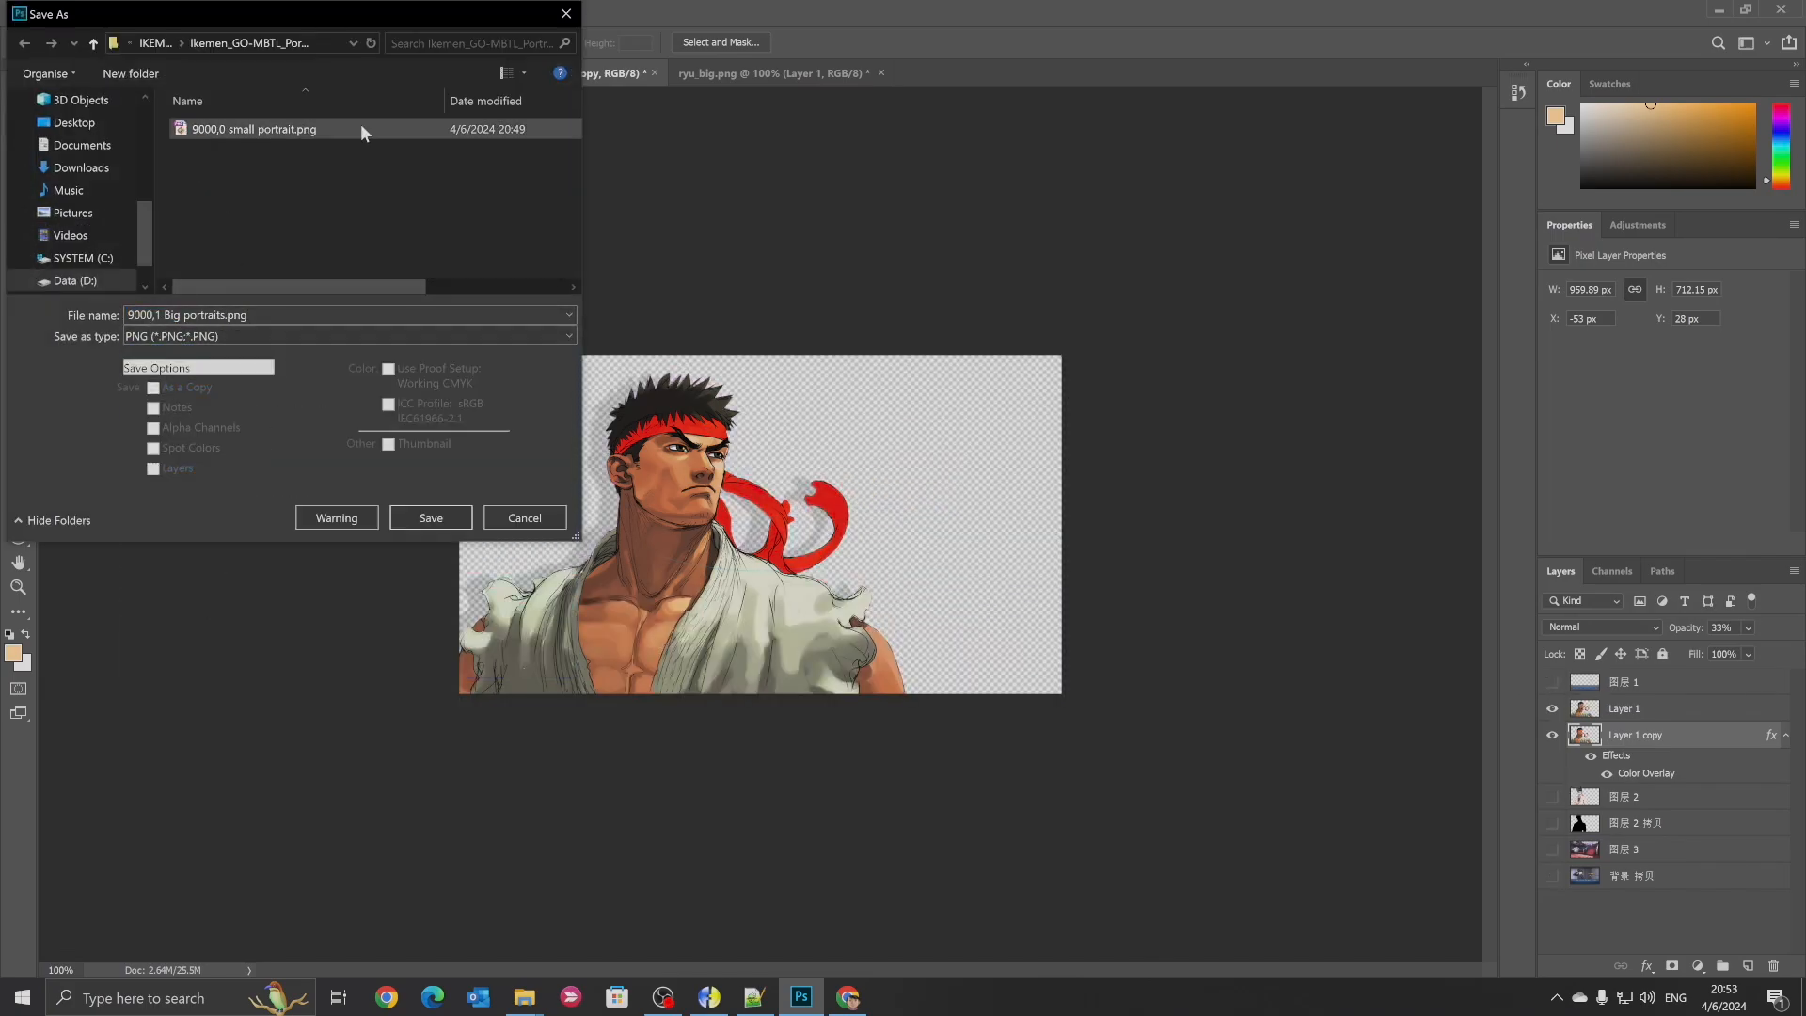
left_click(430, 518)
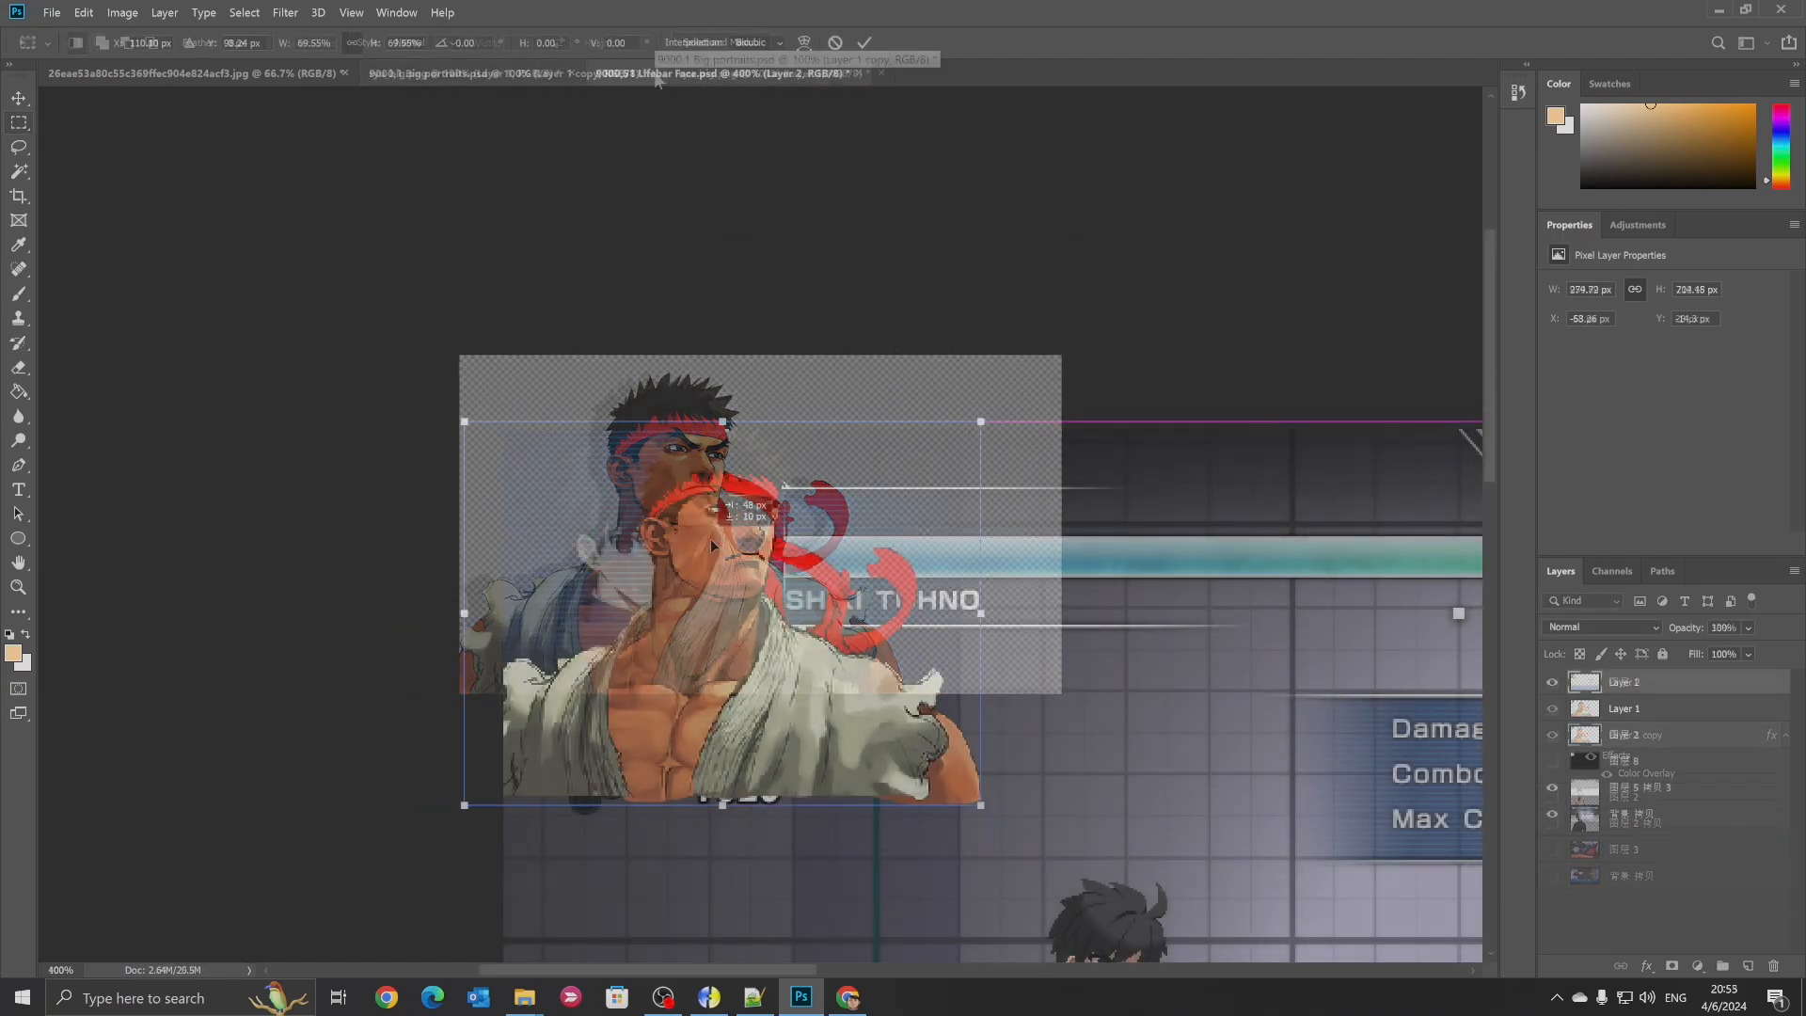
Scale Ryu's Layer 2 in the lifebar face template to about 283 × 210 px and position his head over the blue frame
left_click_drag(855, 561, 628, 539)
left_click_drag(907, 421, 923, 410)
left_click_drag(657, 529, 651, 532)
key("Return")
key("m")
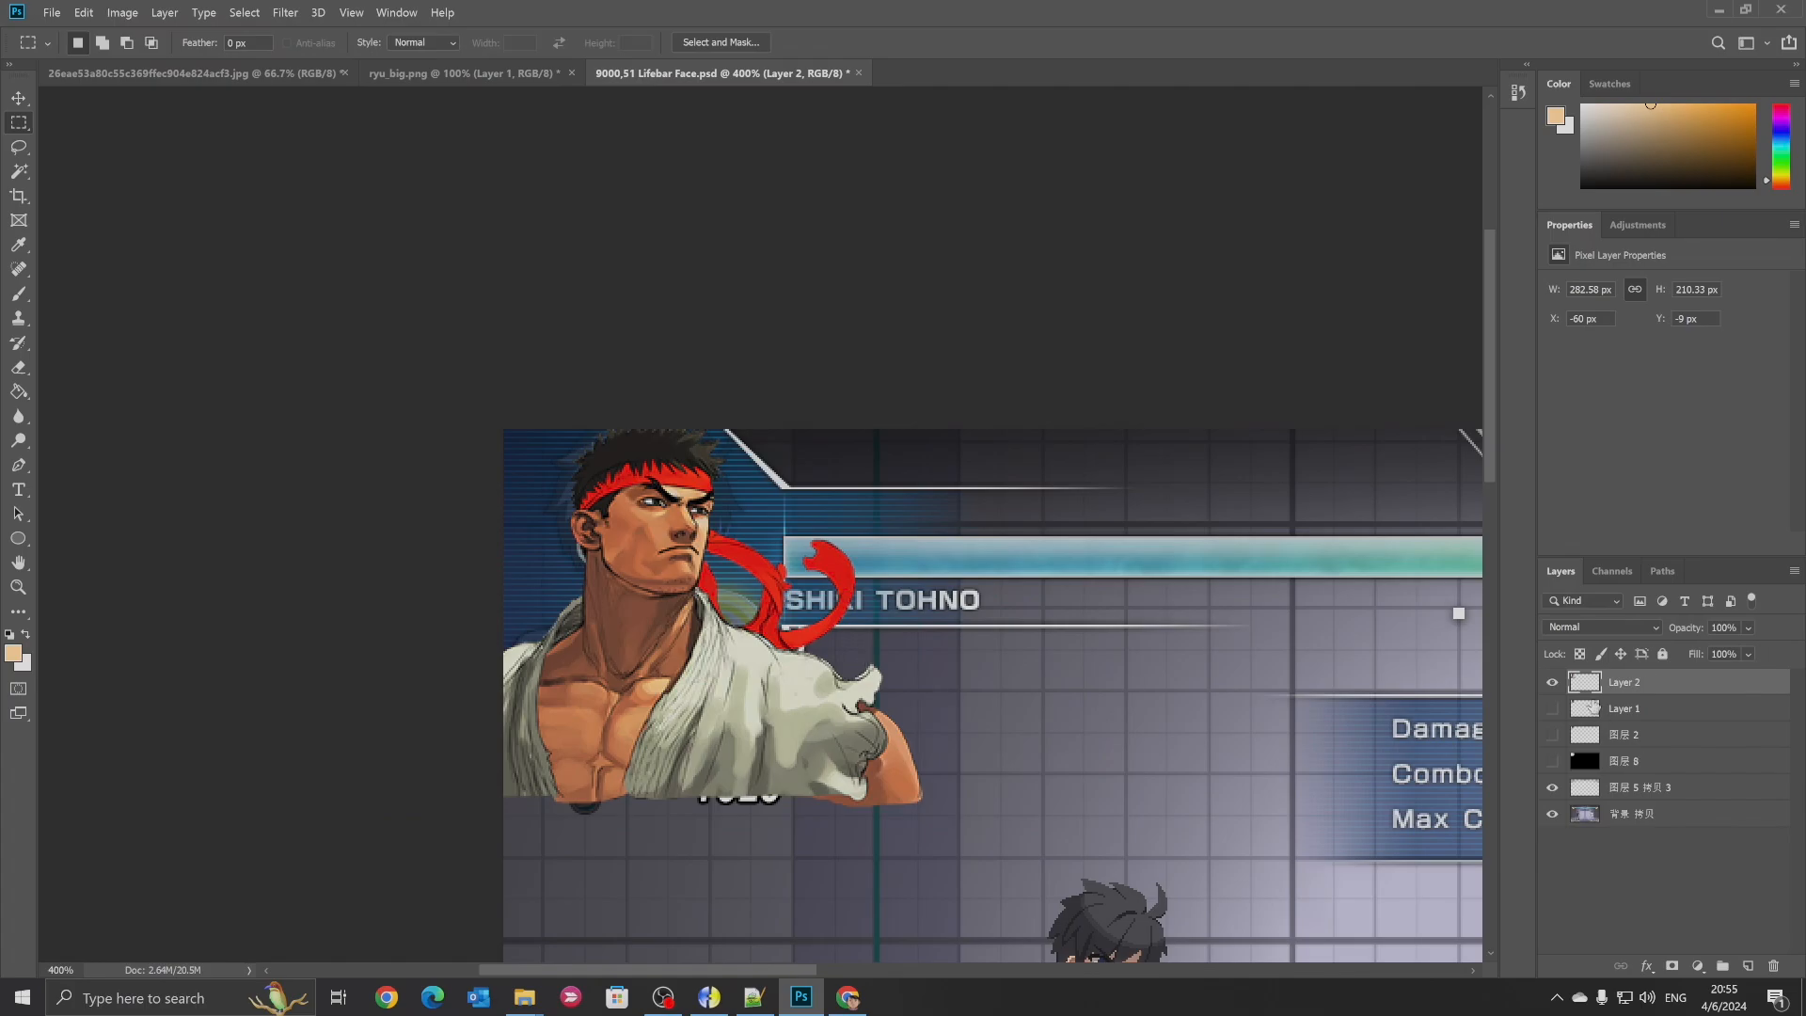
Add a layer mask to Layer 2 and ready the Brush tool with black as the foreground color
left_click(1672, 966)
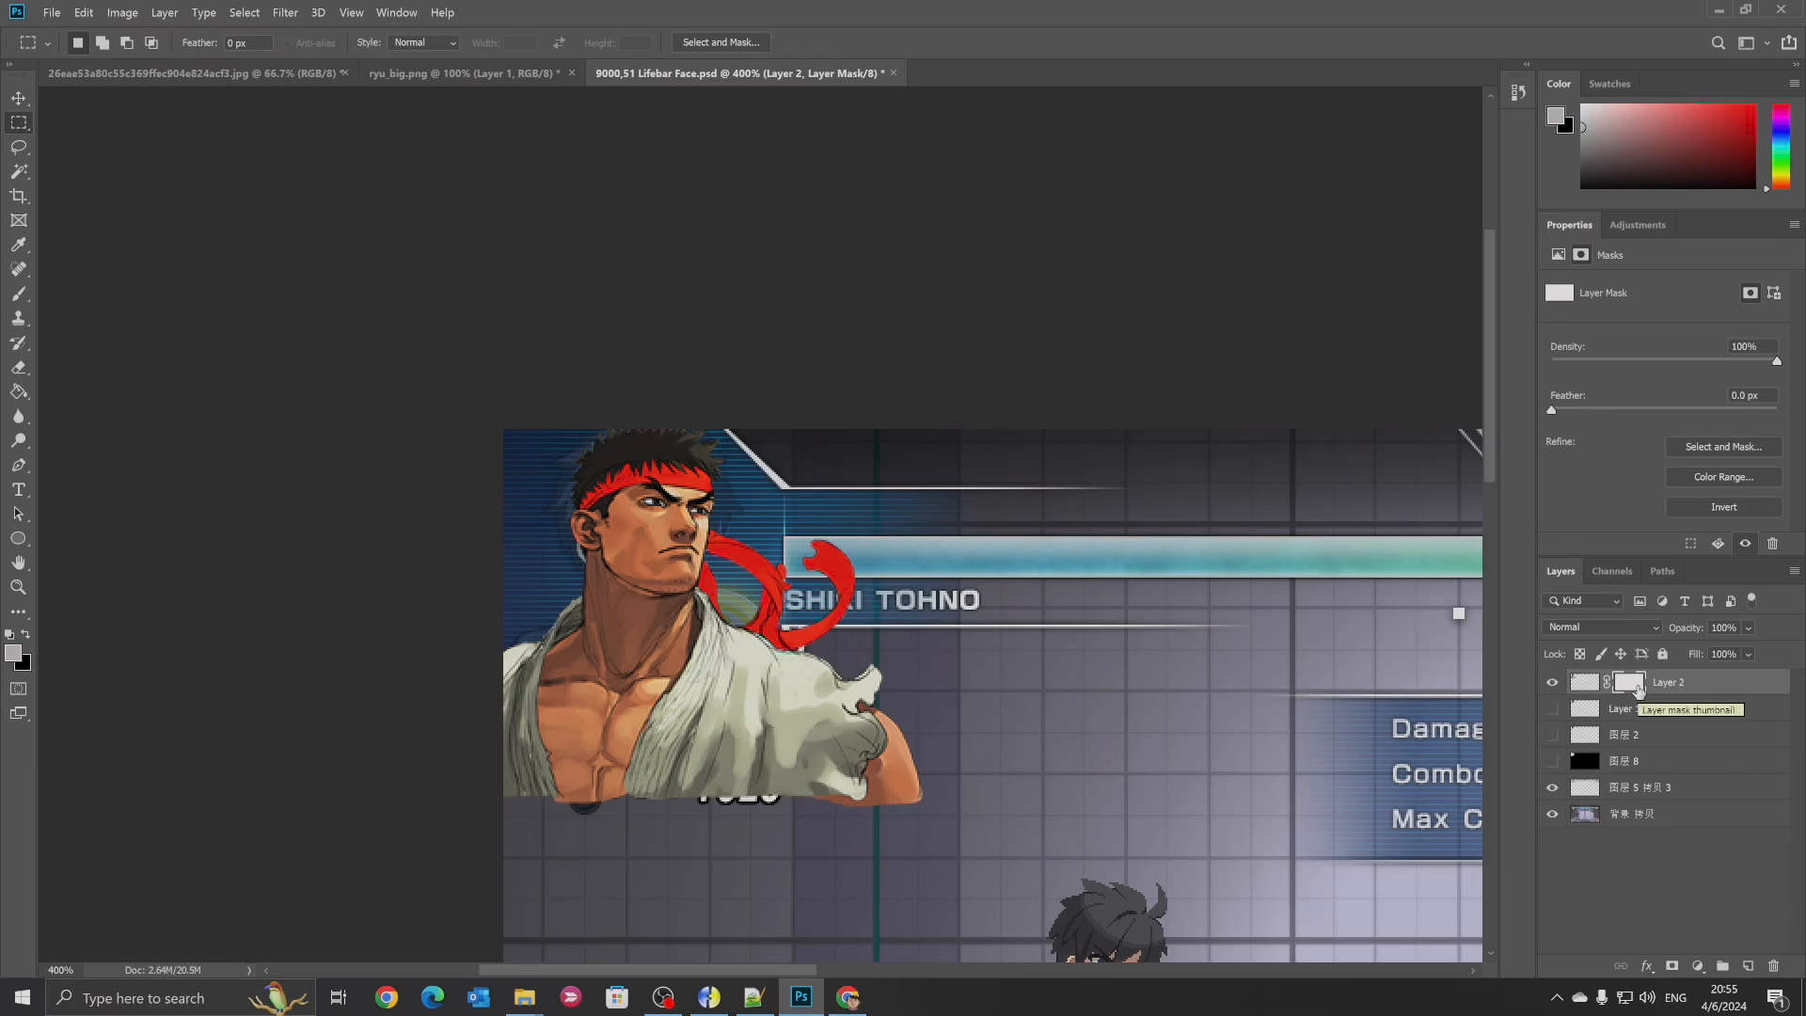
left_click(14, 656)
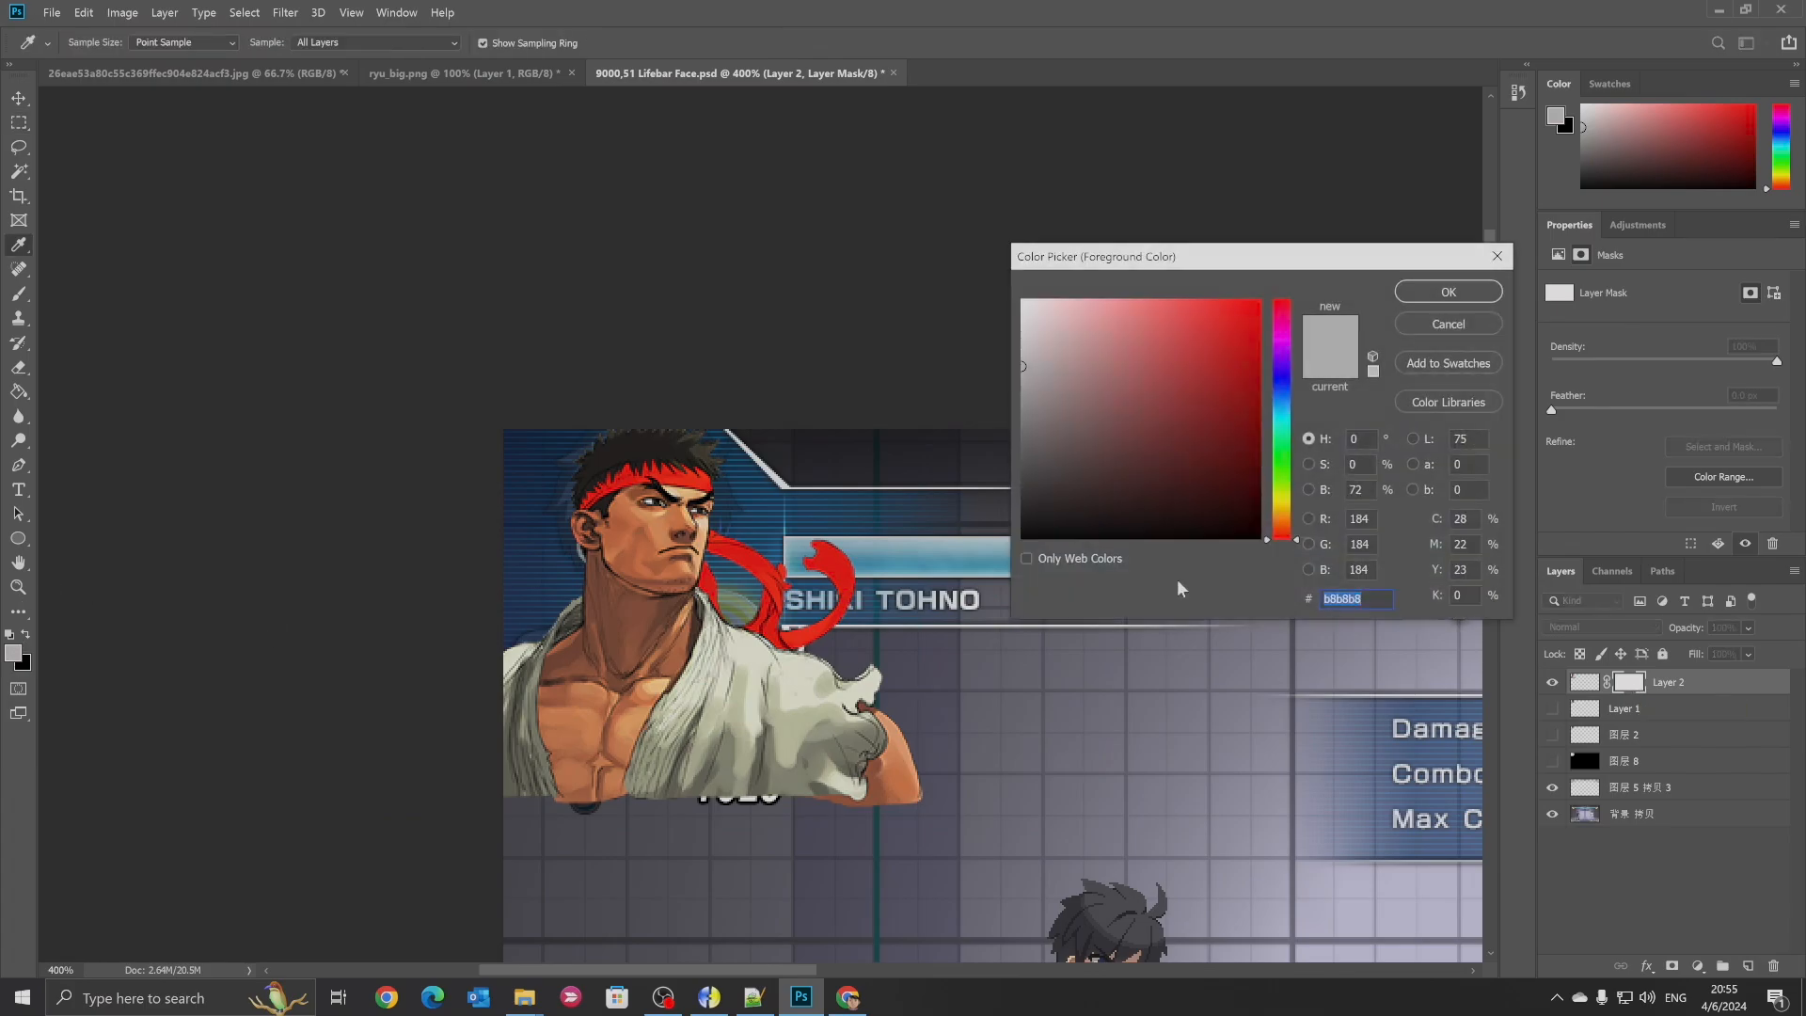
left_click(948, 588)
left_click(1429, 294)
key("m")
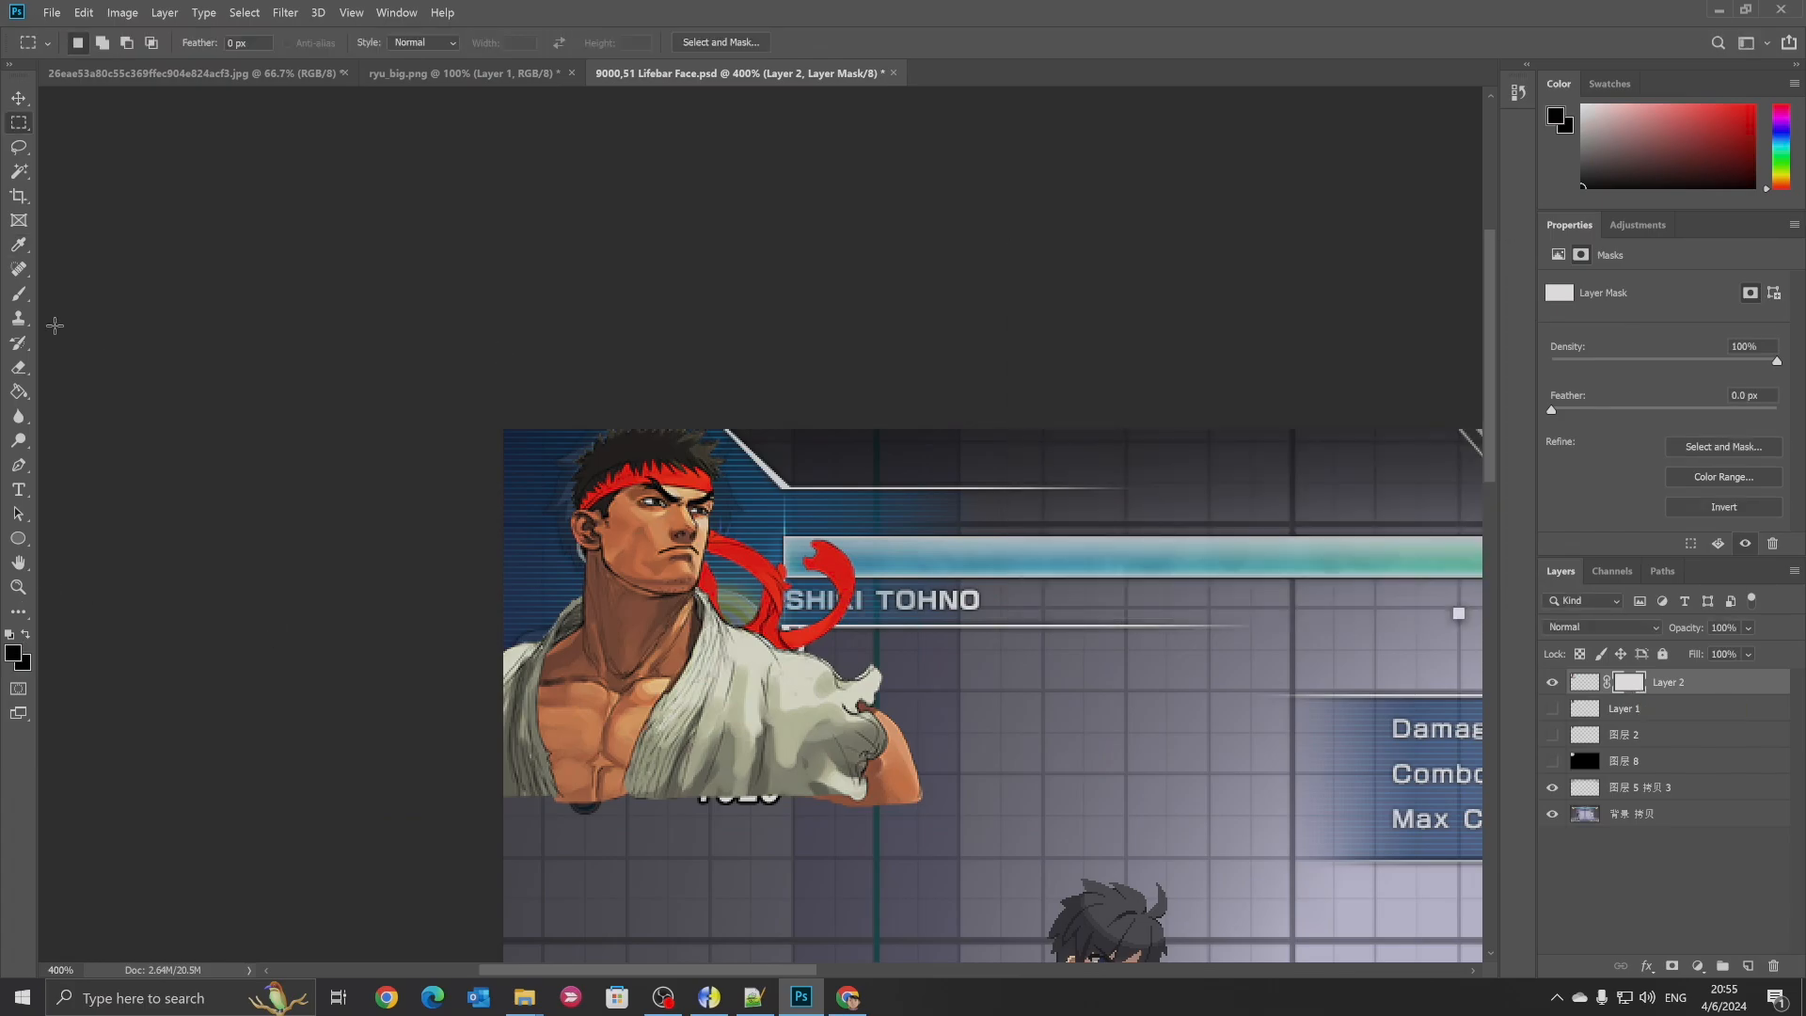
left_click(23, 296)
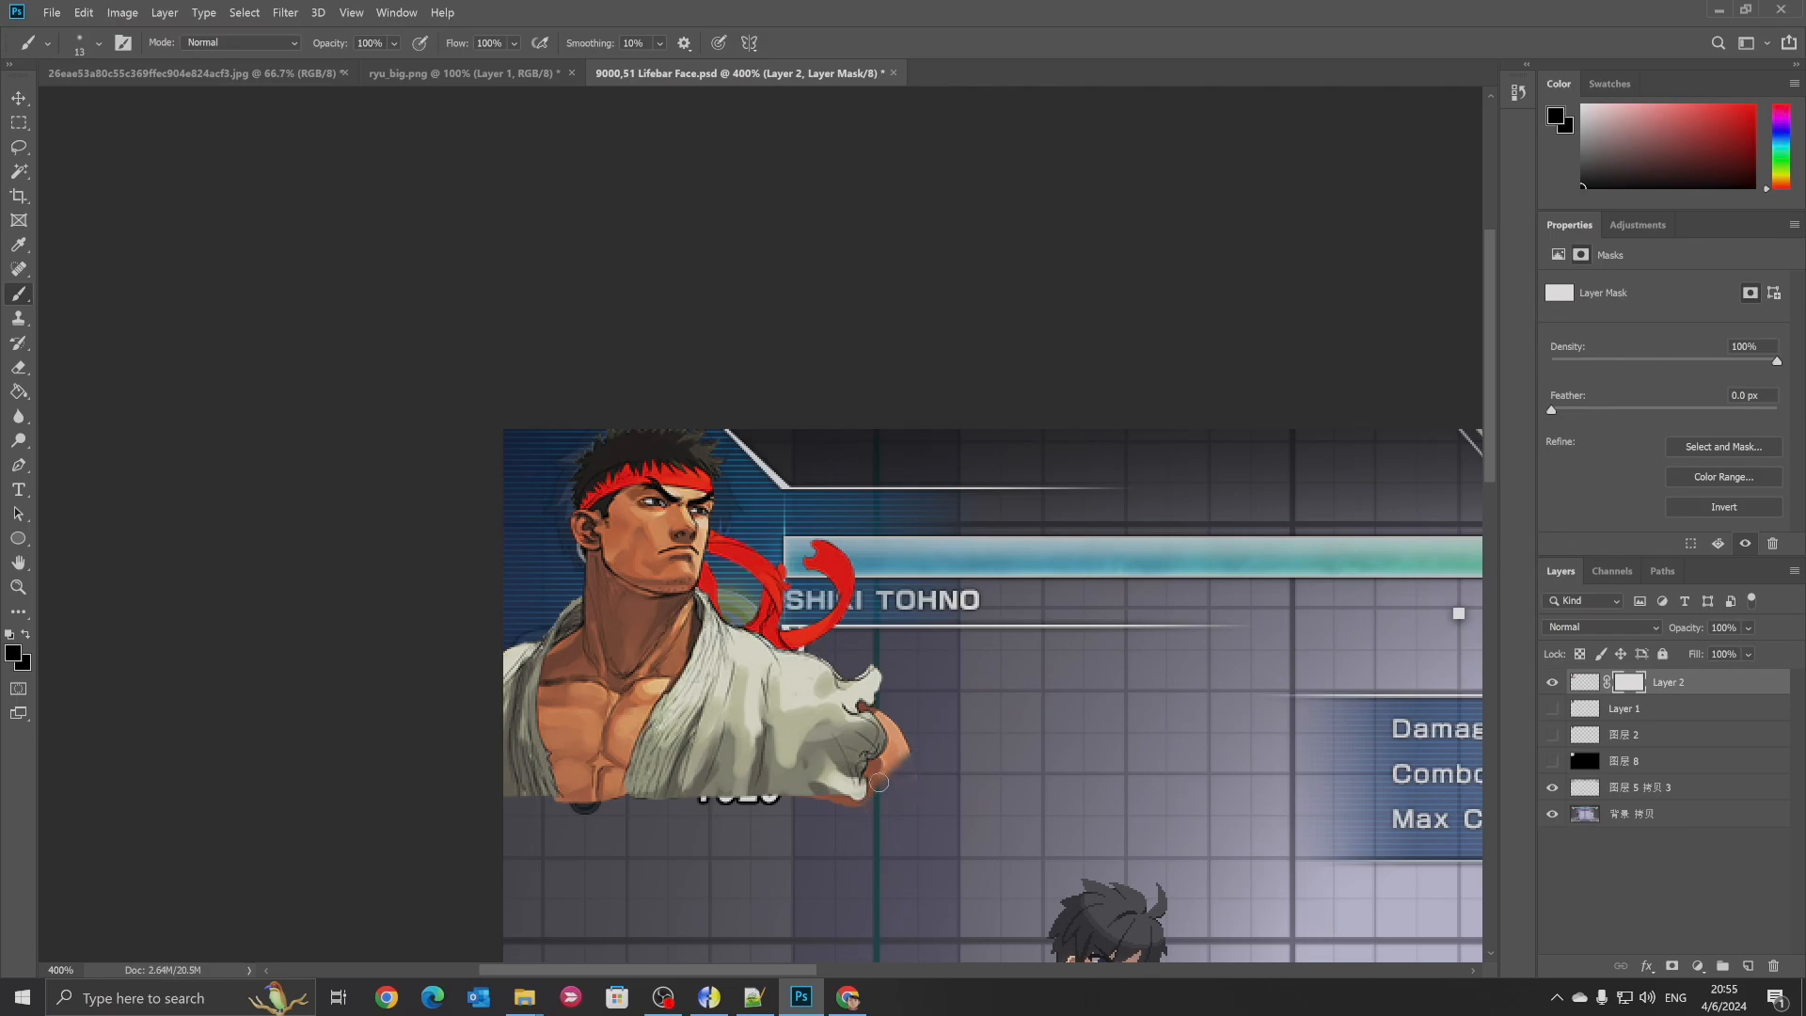
Paint black on Layer 2's mask to hide Ryu's outer arm and torn sleeve, undoing stray strokes
mouse_move(879, 781)
left_mouse_down()
mouse_move(758, 778)
mouse_move(831, 811)
mouse_move(910, 715)
mouse_move(822, 714)
mouse_move(852, 744)
mouse_move(871, 710)
left_mouse_up()
key("ctrl+z")
key("F8")
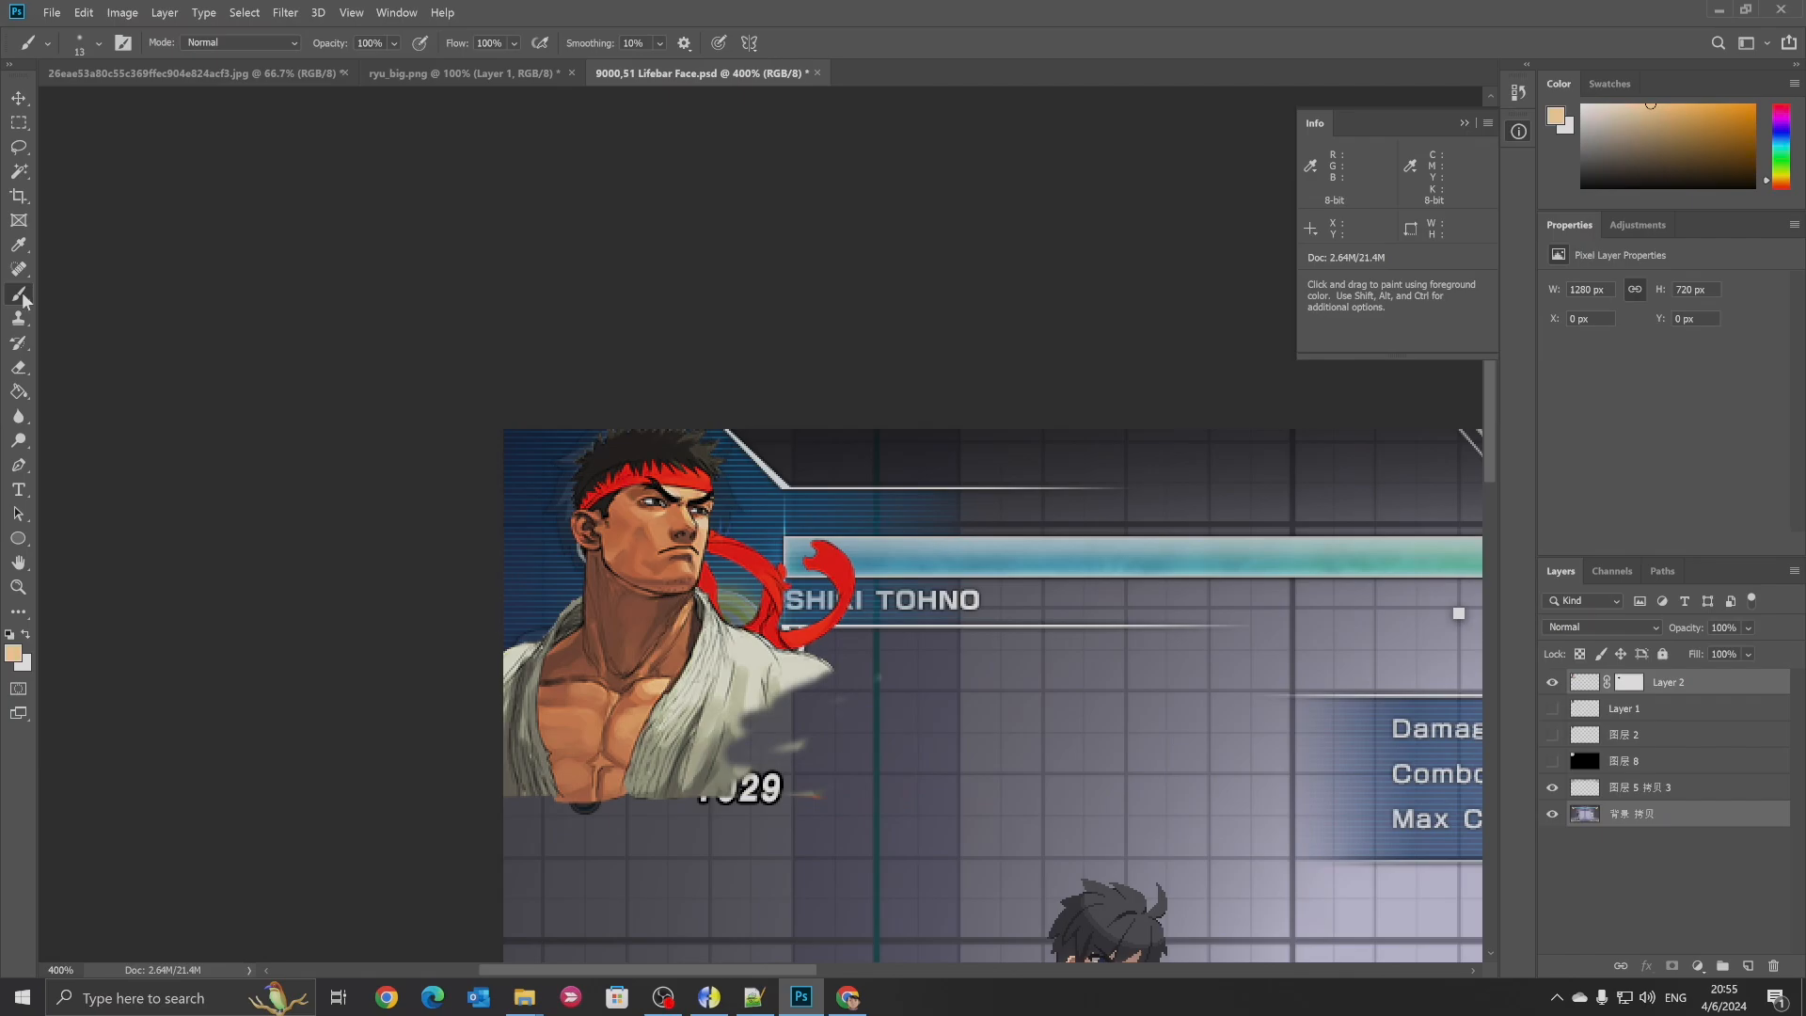
left_click(1628, 682)
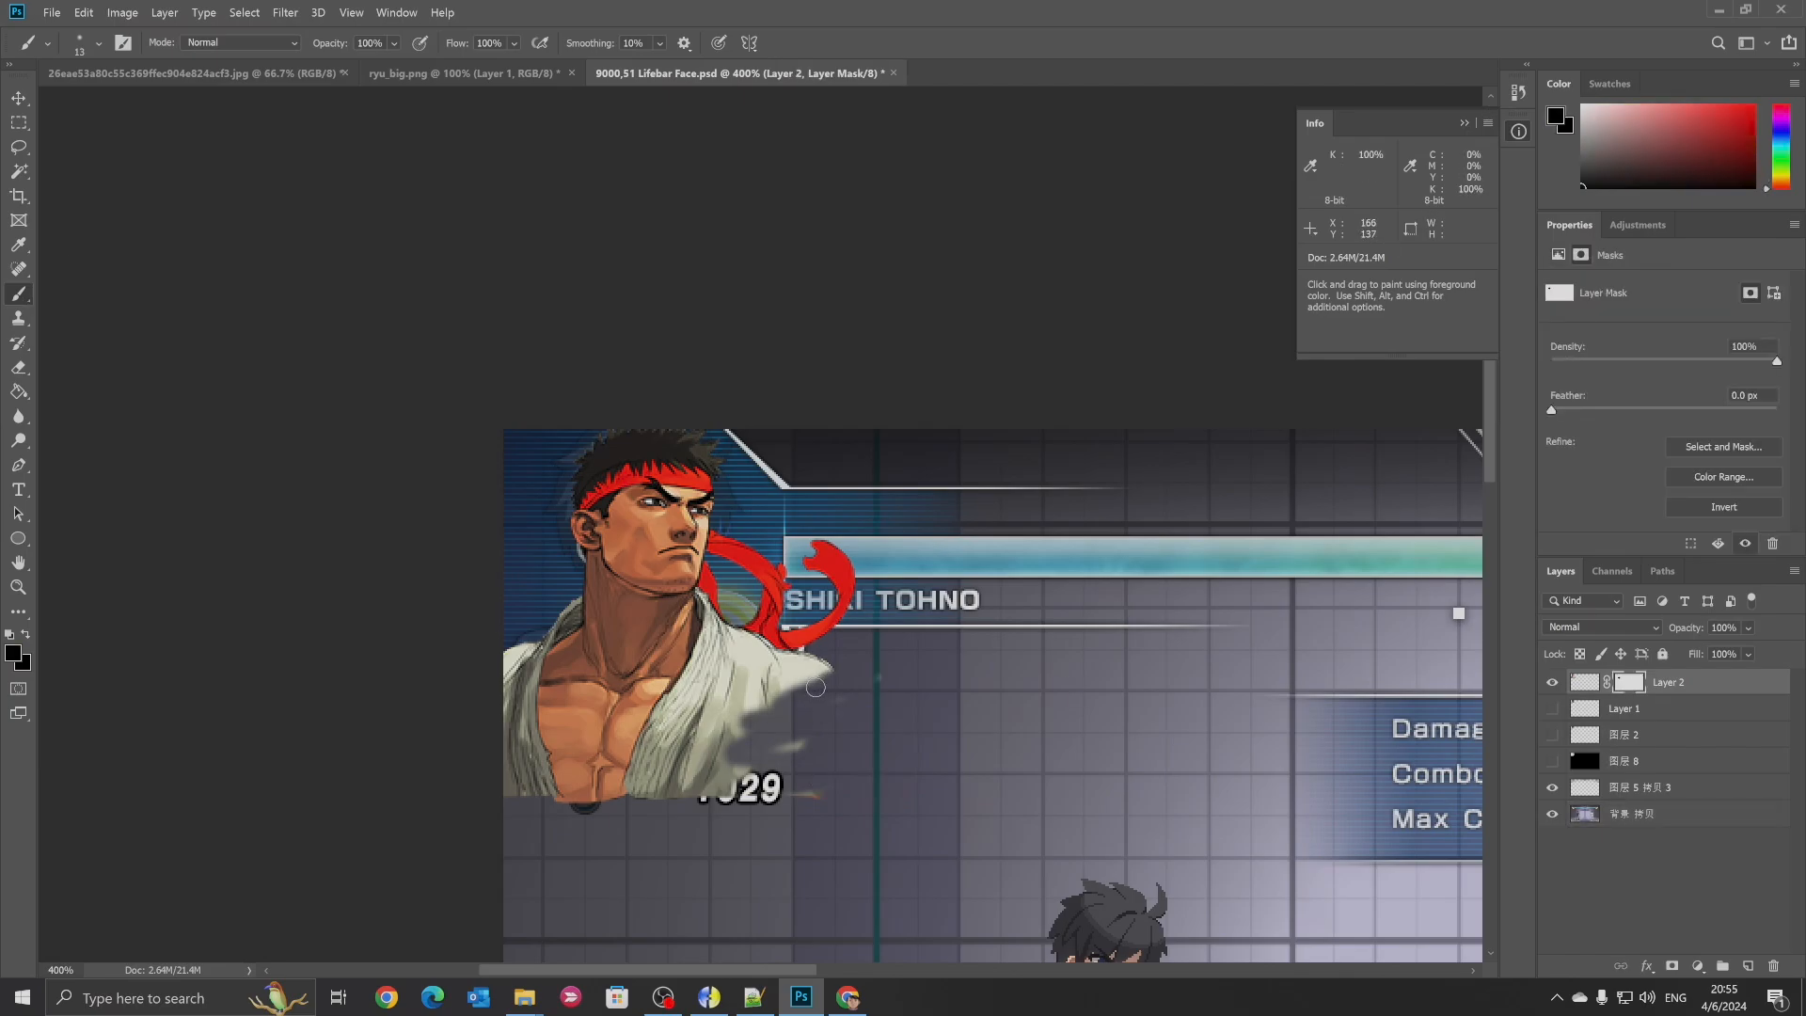
left_click_drag(822, 689, 828, 690)
key("ctrl+z")
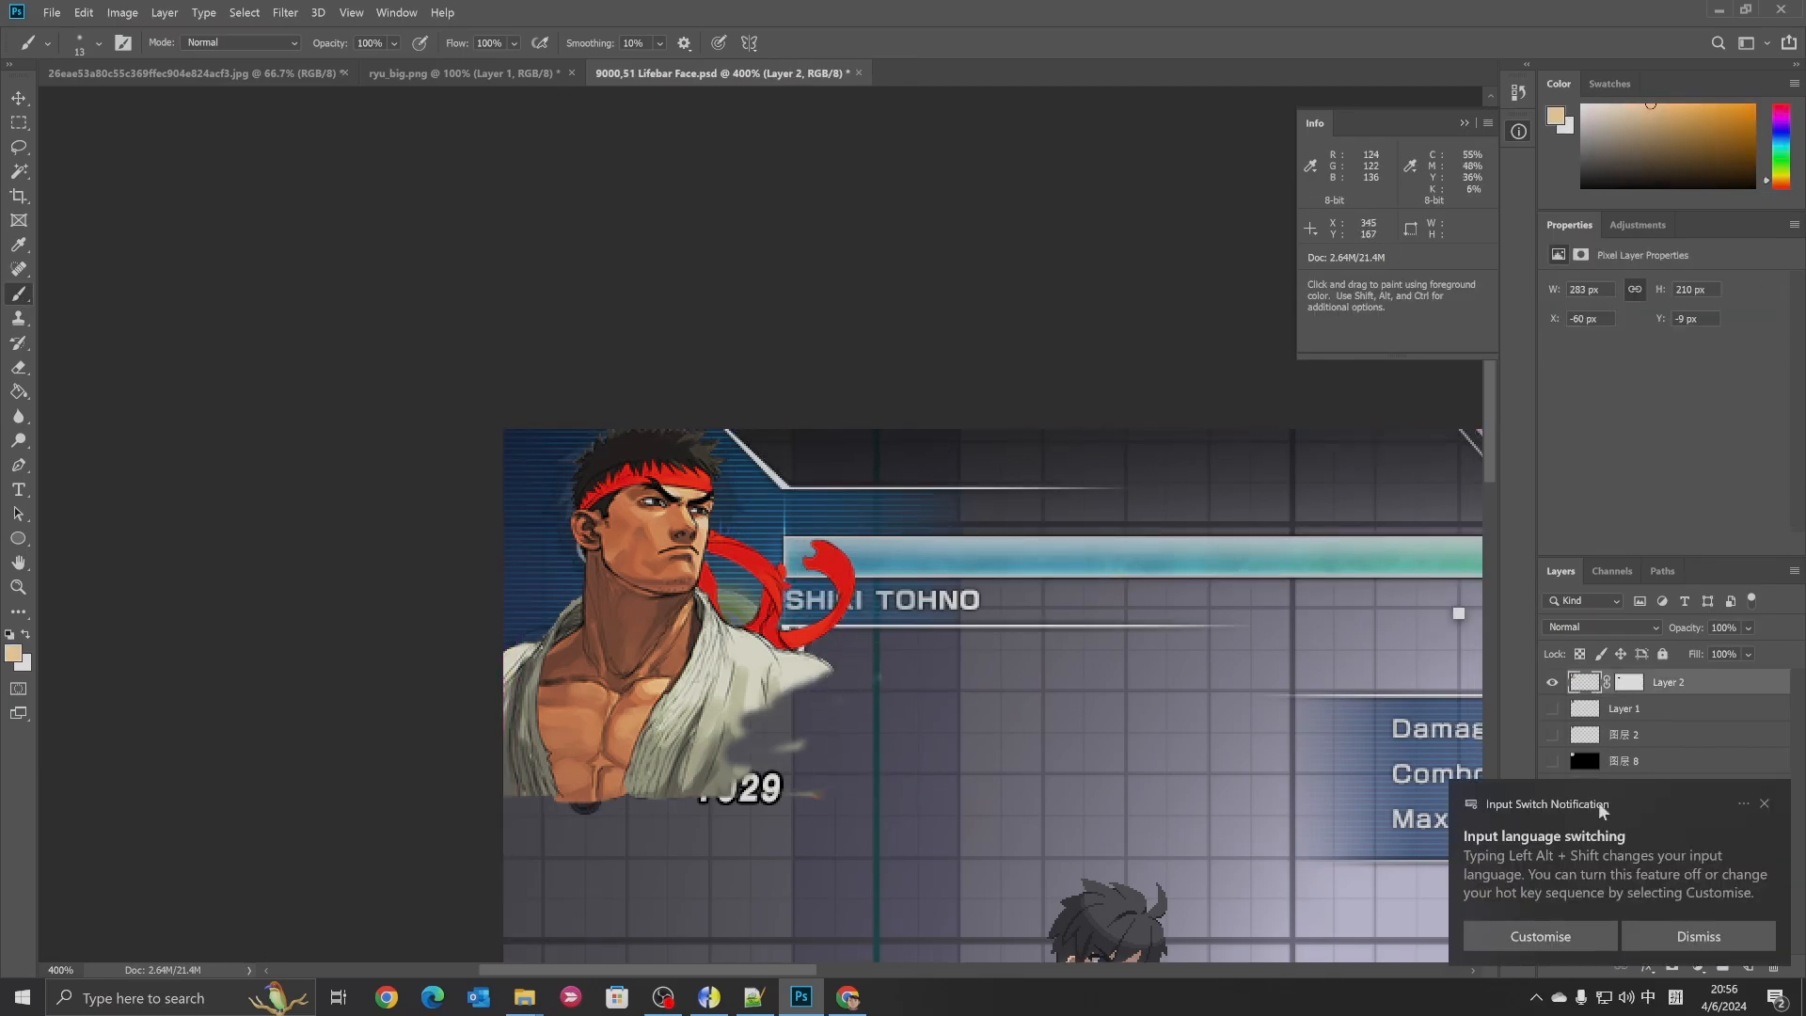
Paint out Ryu's torso and headband end on Layer 2's mask along the slanted lower edge of the lifebar frame
left_click(1638, 692)
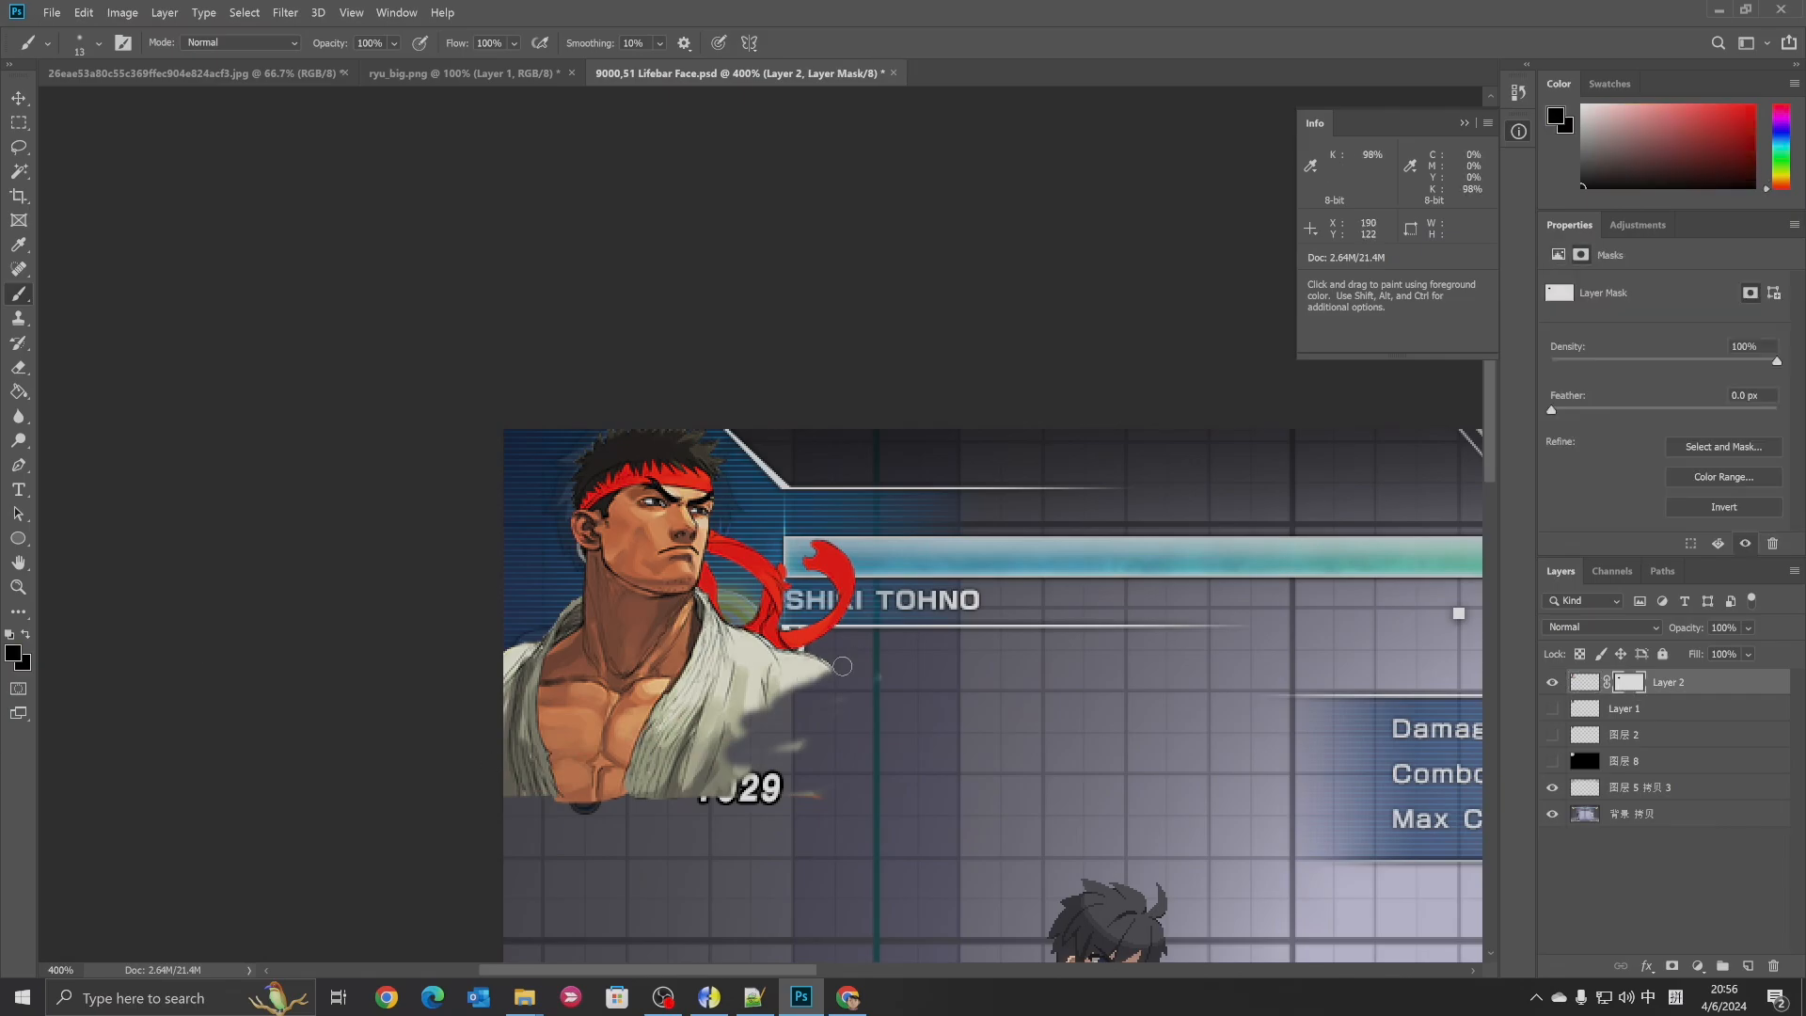
mouse_move(842, 666)
left_mouse_down()
mouse_move(721, 796)
mouse_move(514, 716)
mouse_move(802, 685)
mouse_move(535, 753)
left_mouse_up()
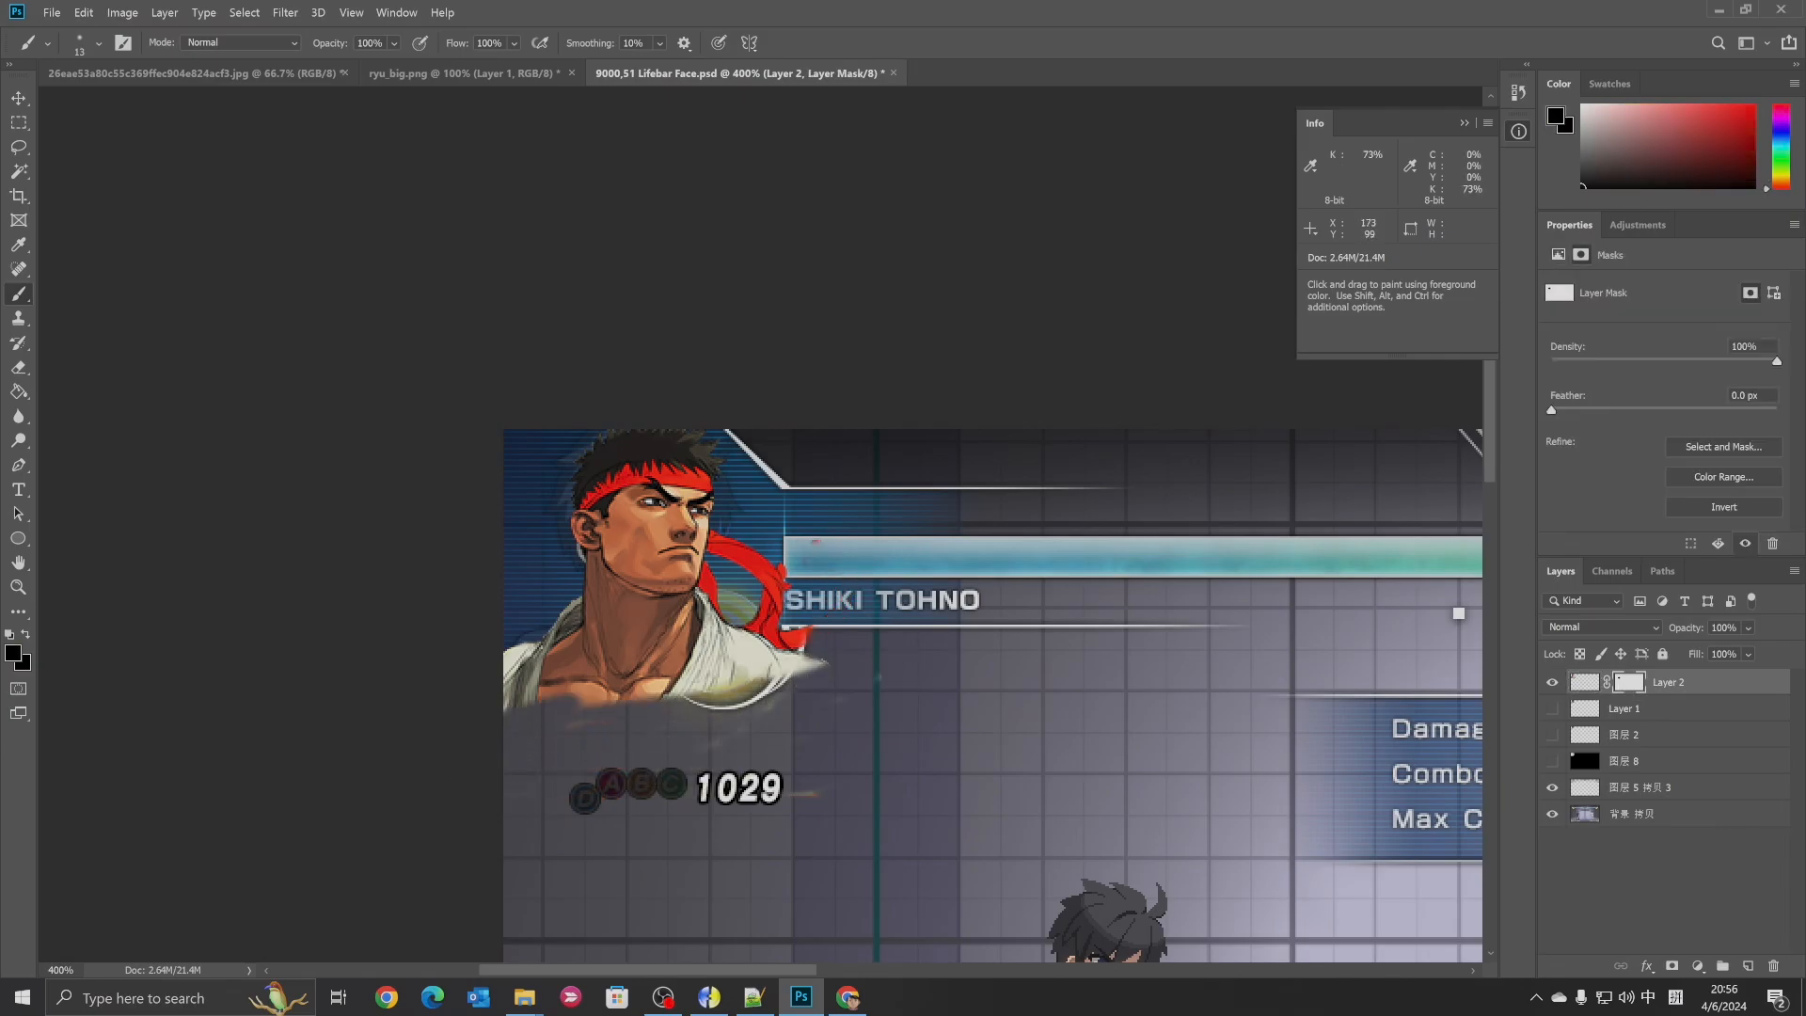
mouse_move(807, 640)
left_mouse_down()
mouse_move(640, 692)
mouse_move(704, 734)
left_mouse_up()
left_click_drag(837, 653, 561, 705)
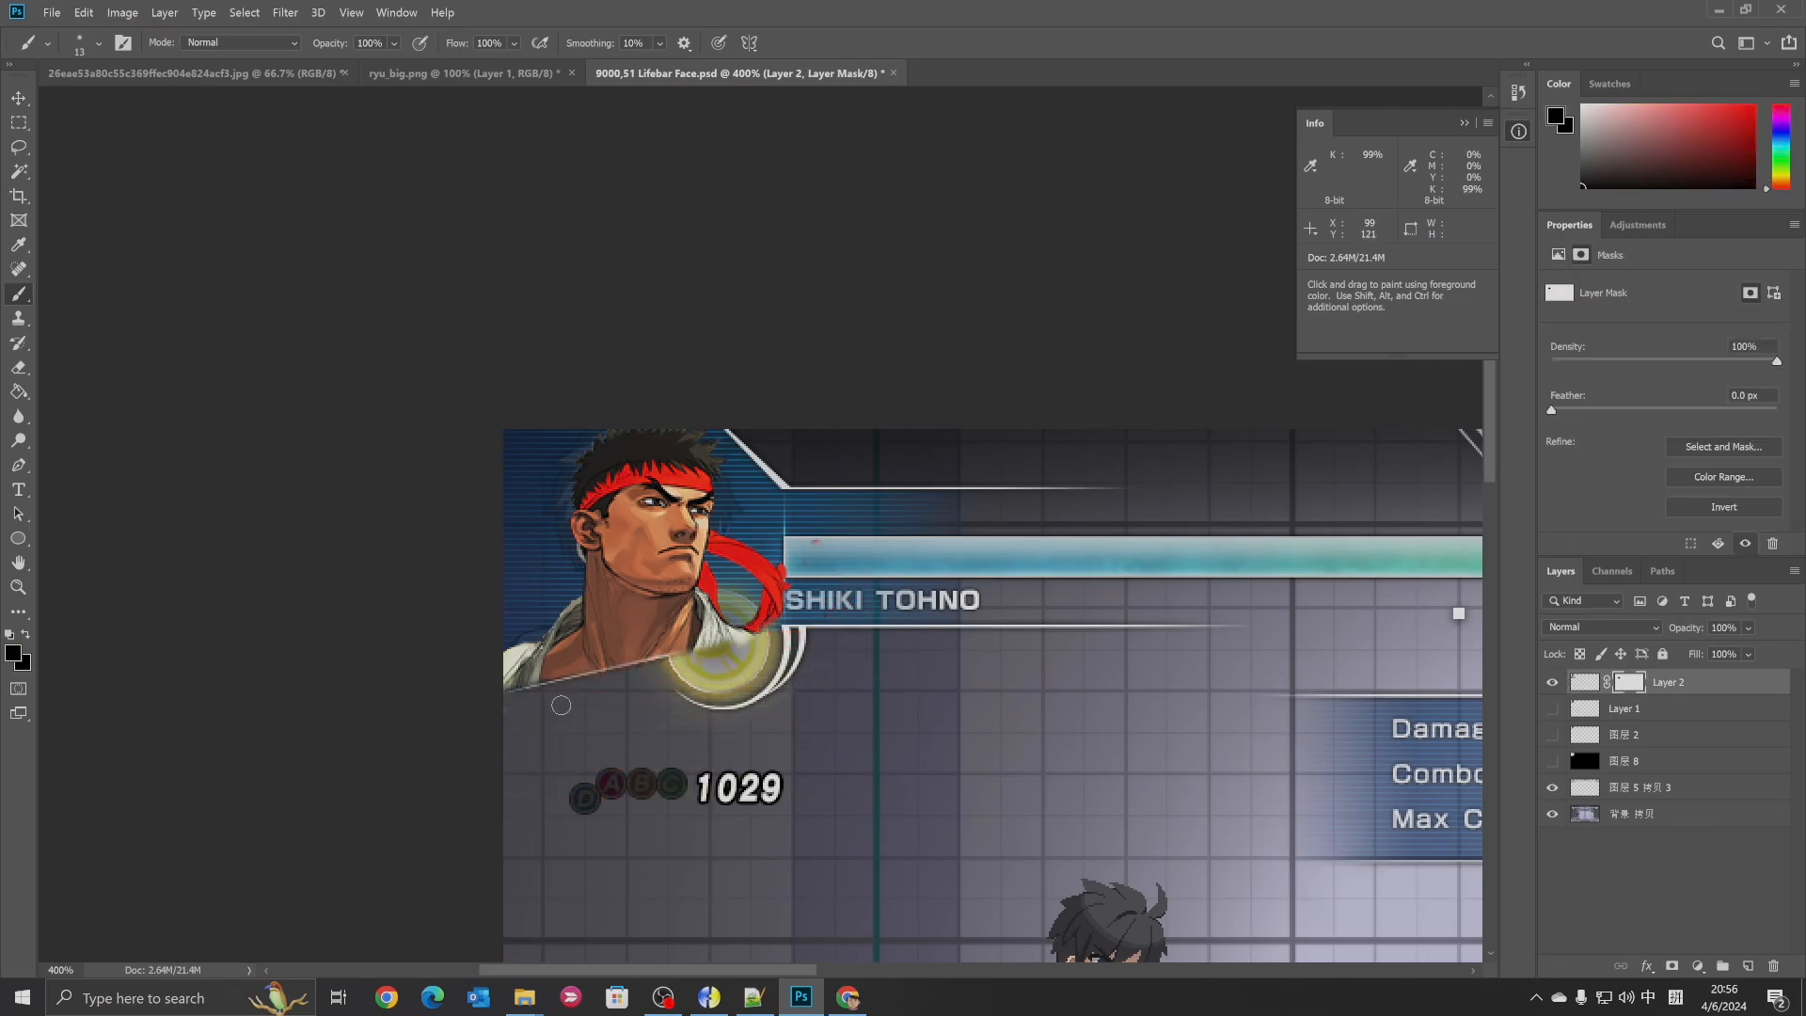
left_click_drag(780, 626, 797, 628)
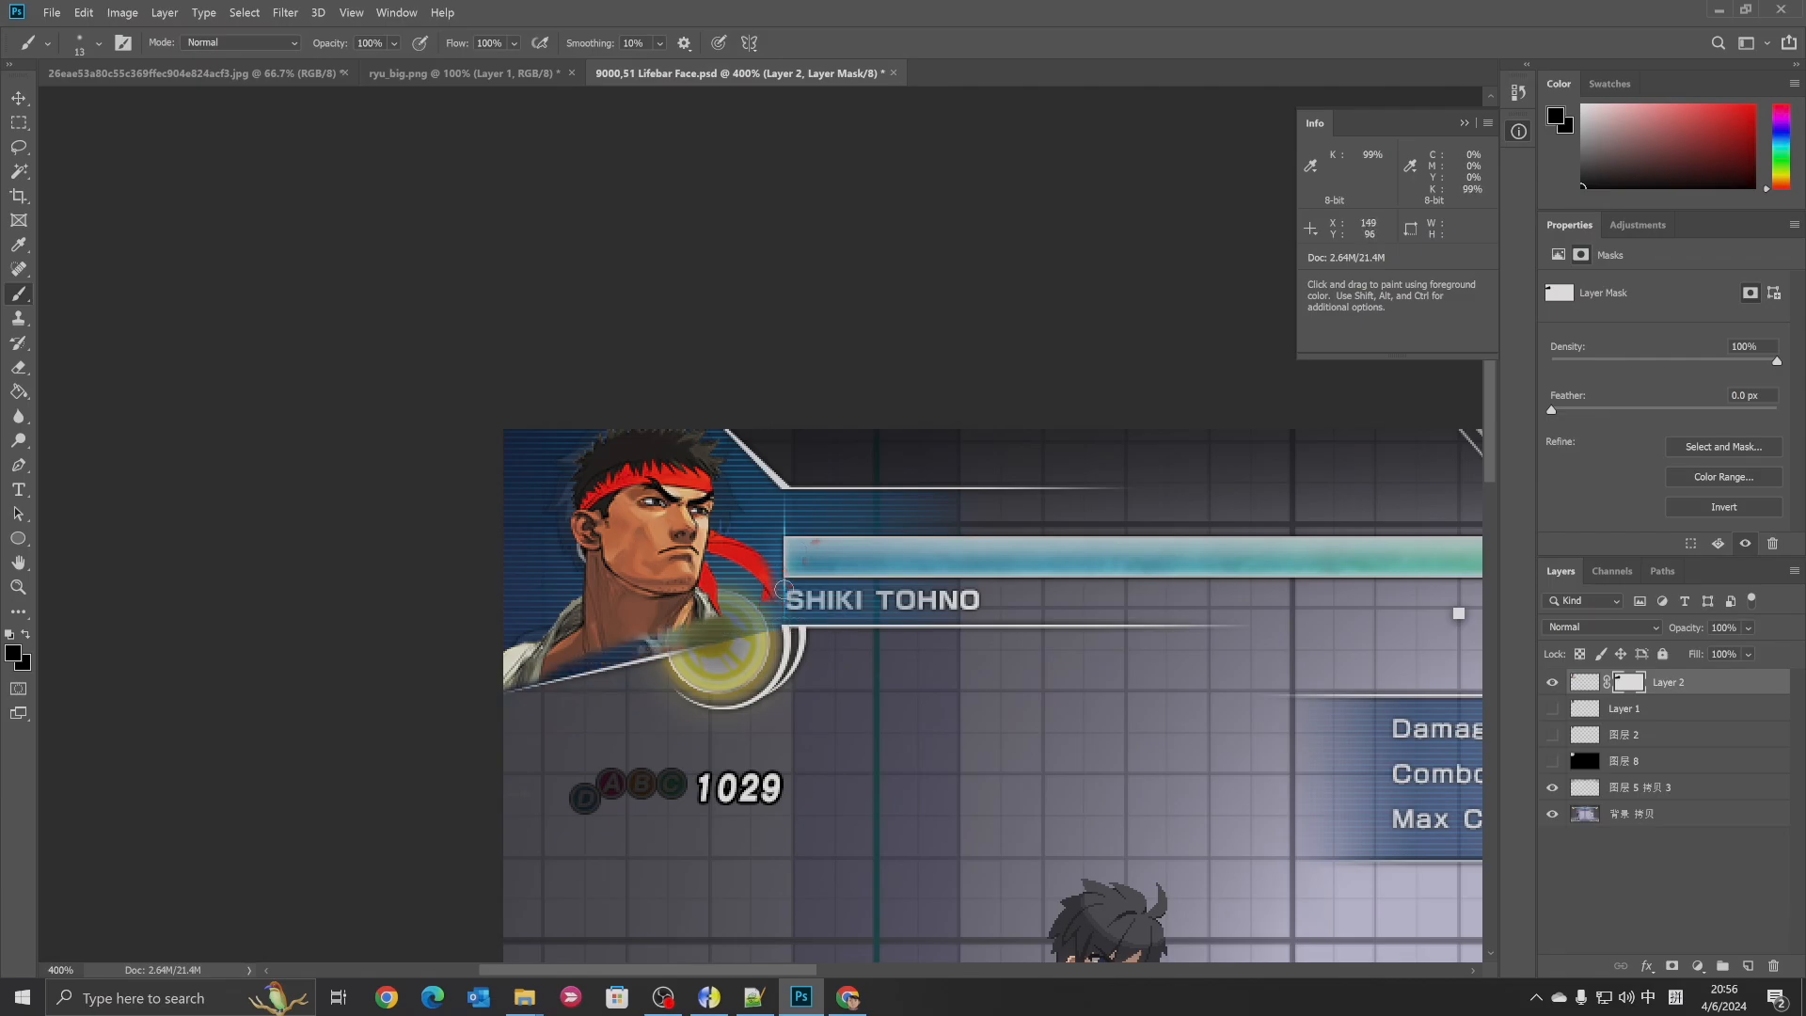
Set the foreground color to white (fff) and restore the over-erased headband tail and collar on Layer 2's mask
left_click(10, 647)
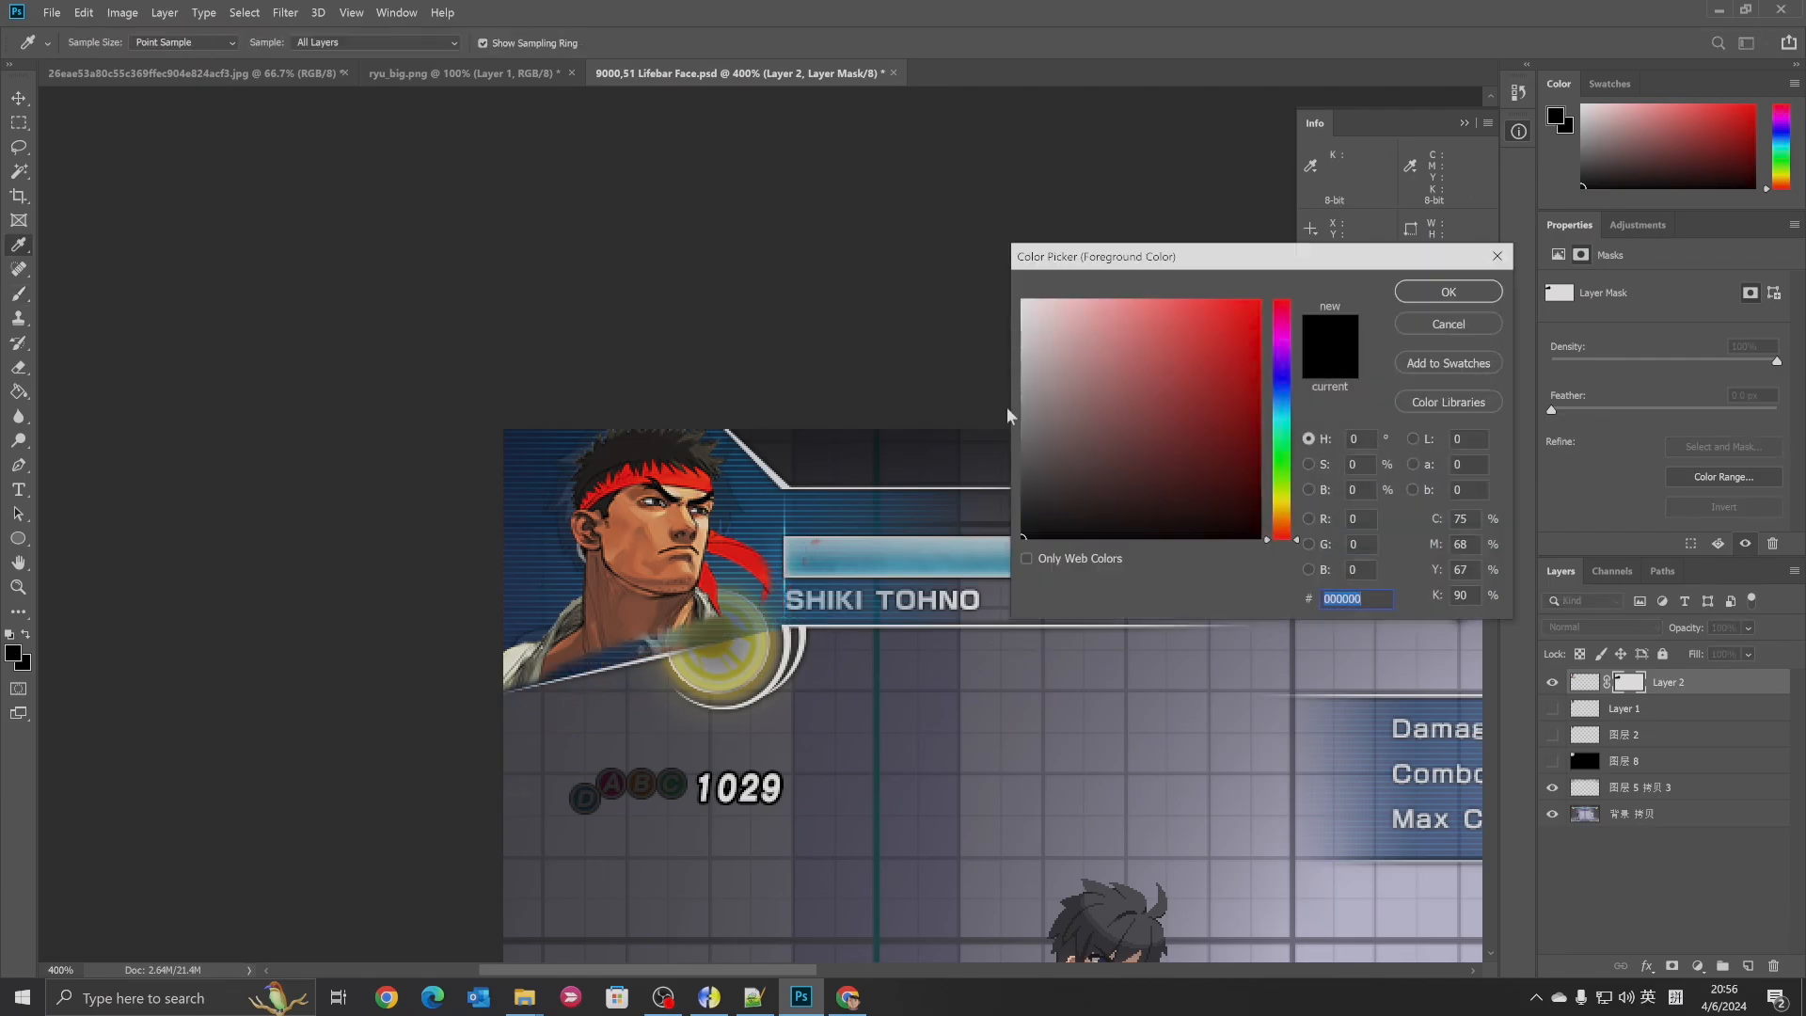
type("fff")
key("Return")
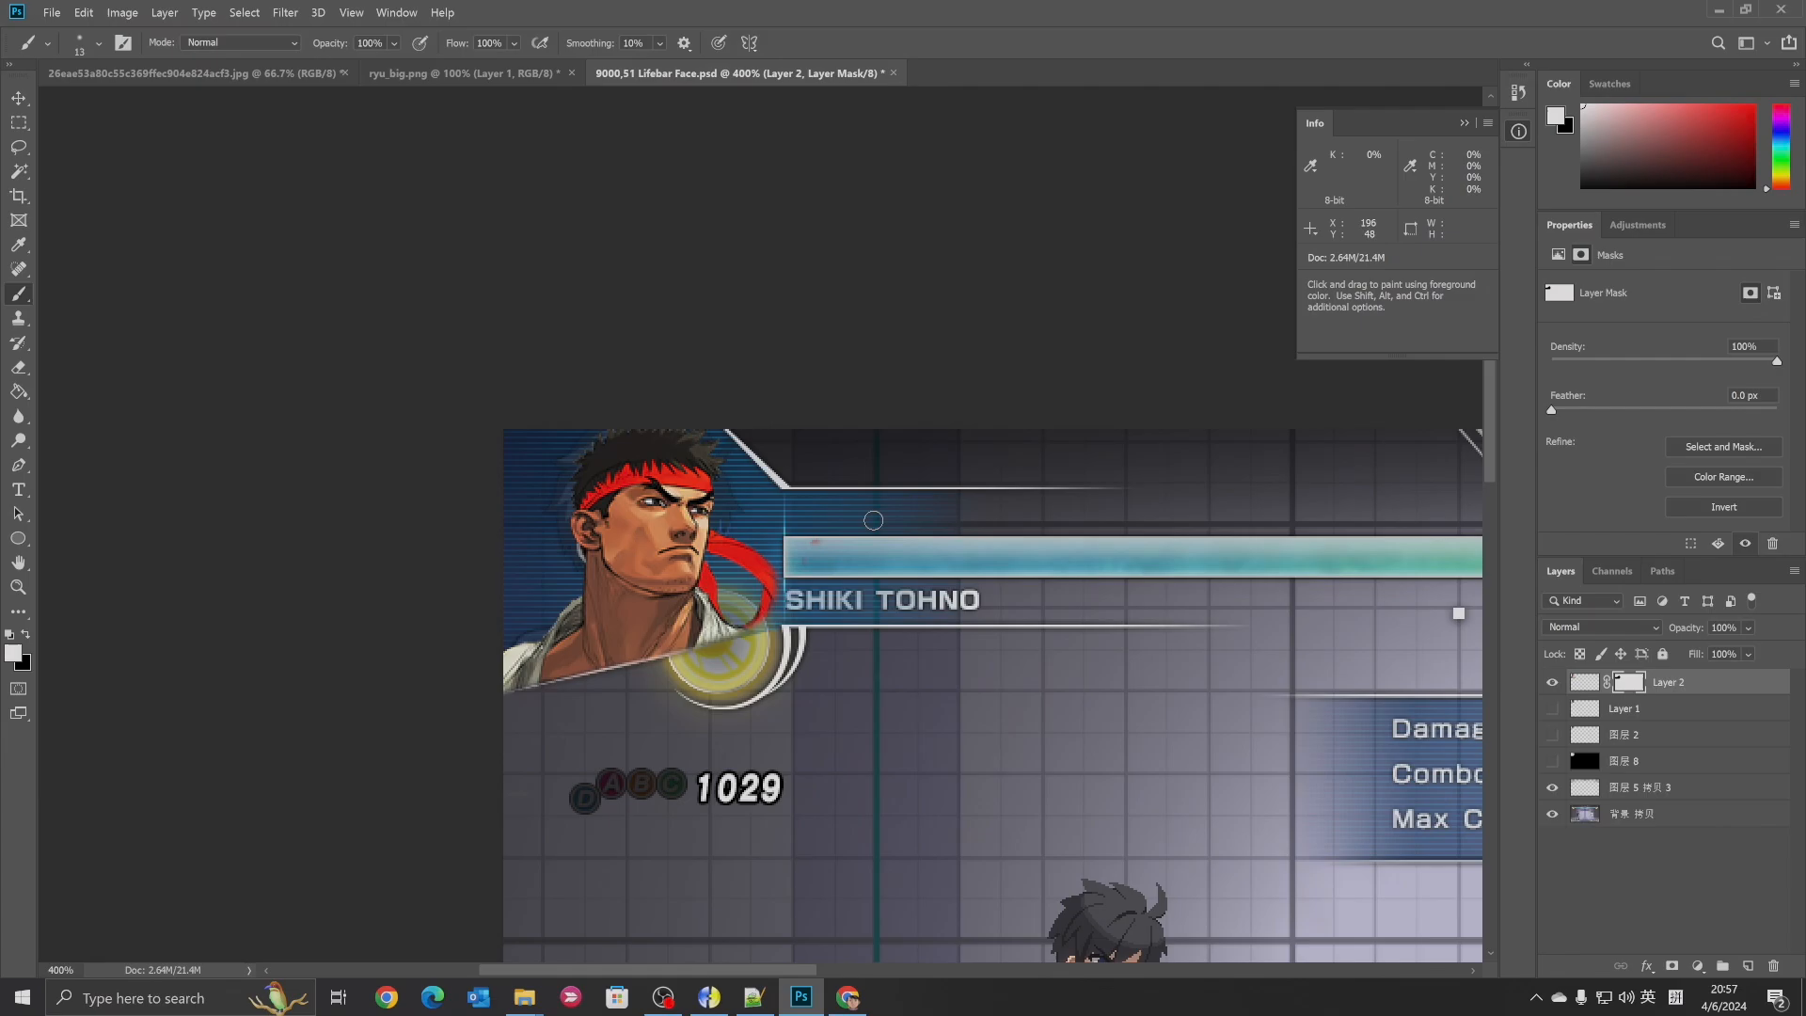
Hide the lifebar background layers and crop the document to a 149 × 142 px area around Ryu's face
left_click_drag(1557, 812, 1556, 788)
left_click(1585, 682)
left_click(19, 123)
left_click_drag(503, 429, 787, 696)
left_click(123, 12)
left_click(141, 185)
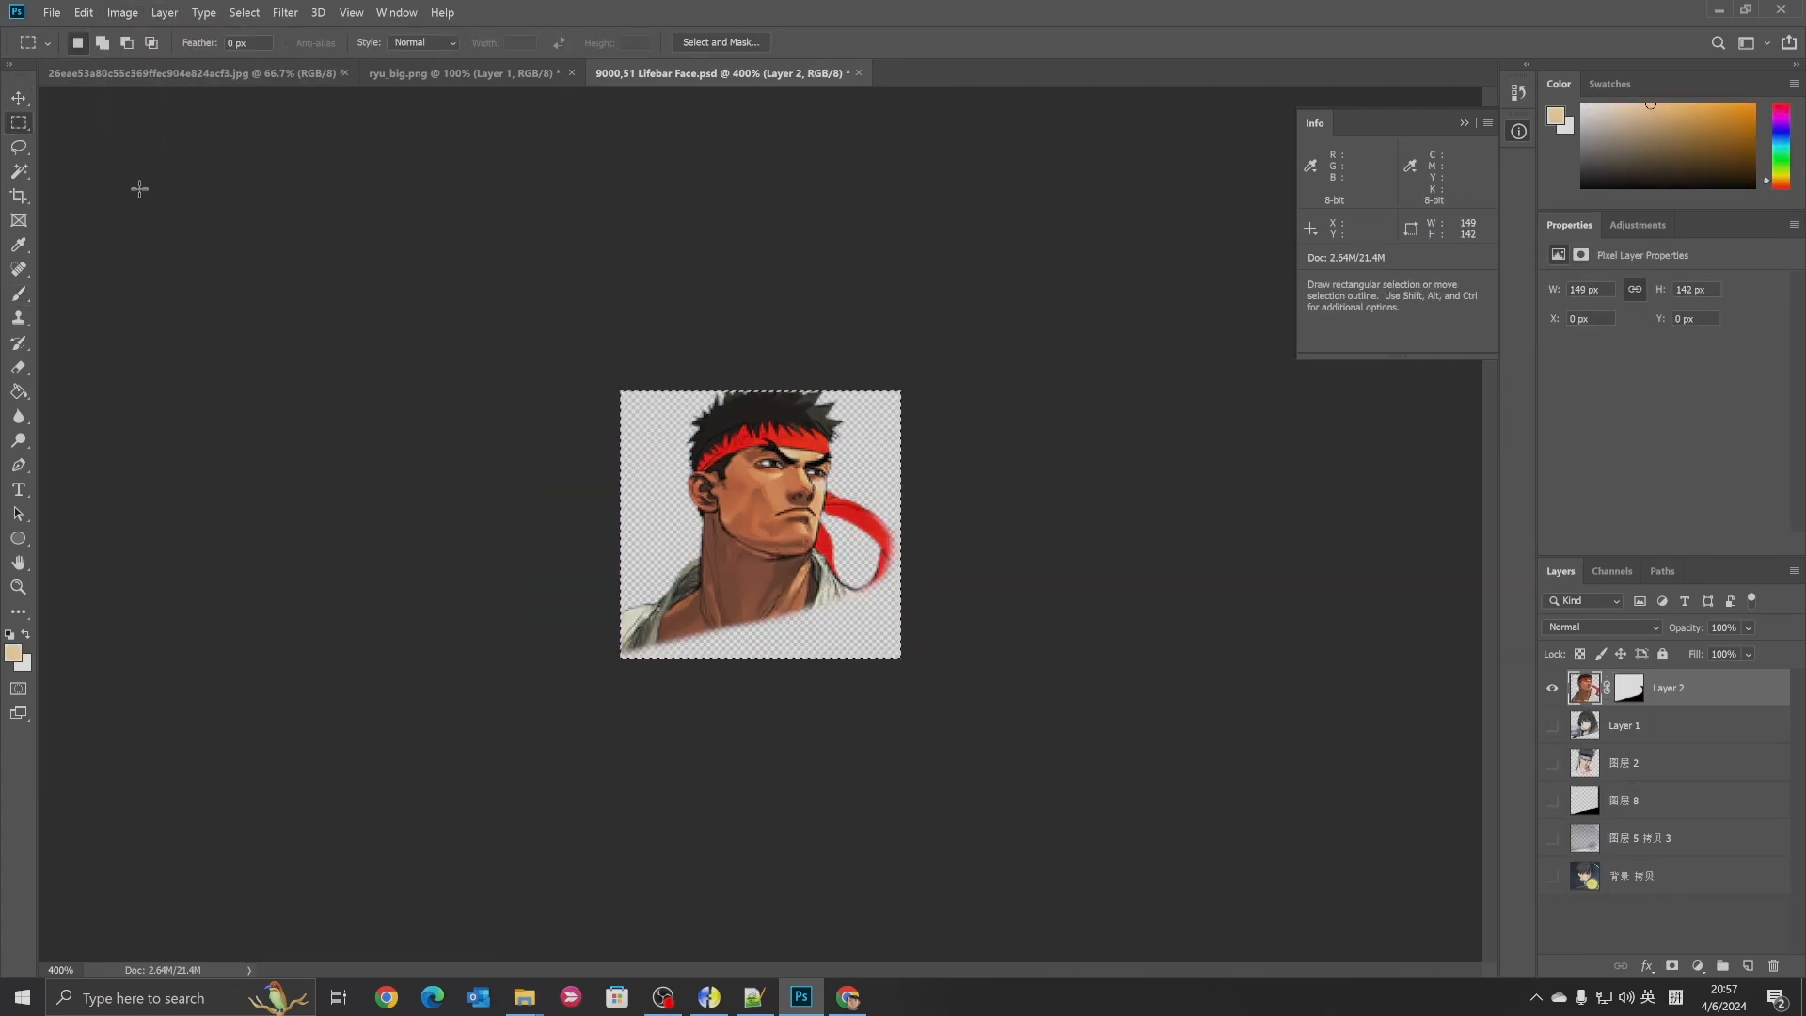
Save the cropped face as 9000,51 Lifebar Face.png in PNG format with the smallest file size option
left_click(52, 13)
left_click(79, 215)
left_click(379, 337)
left_click(201, 587)
left_click(432, 516)
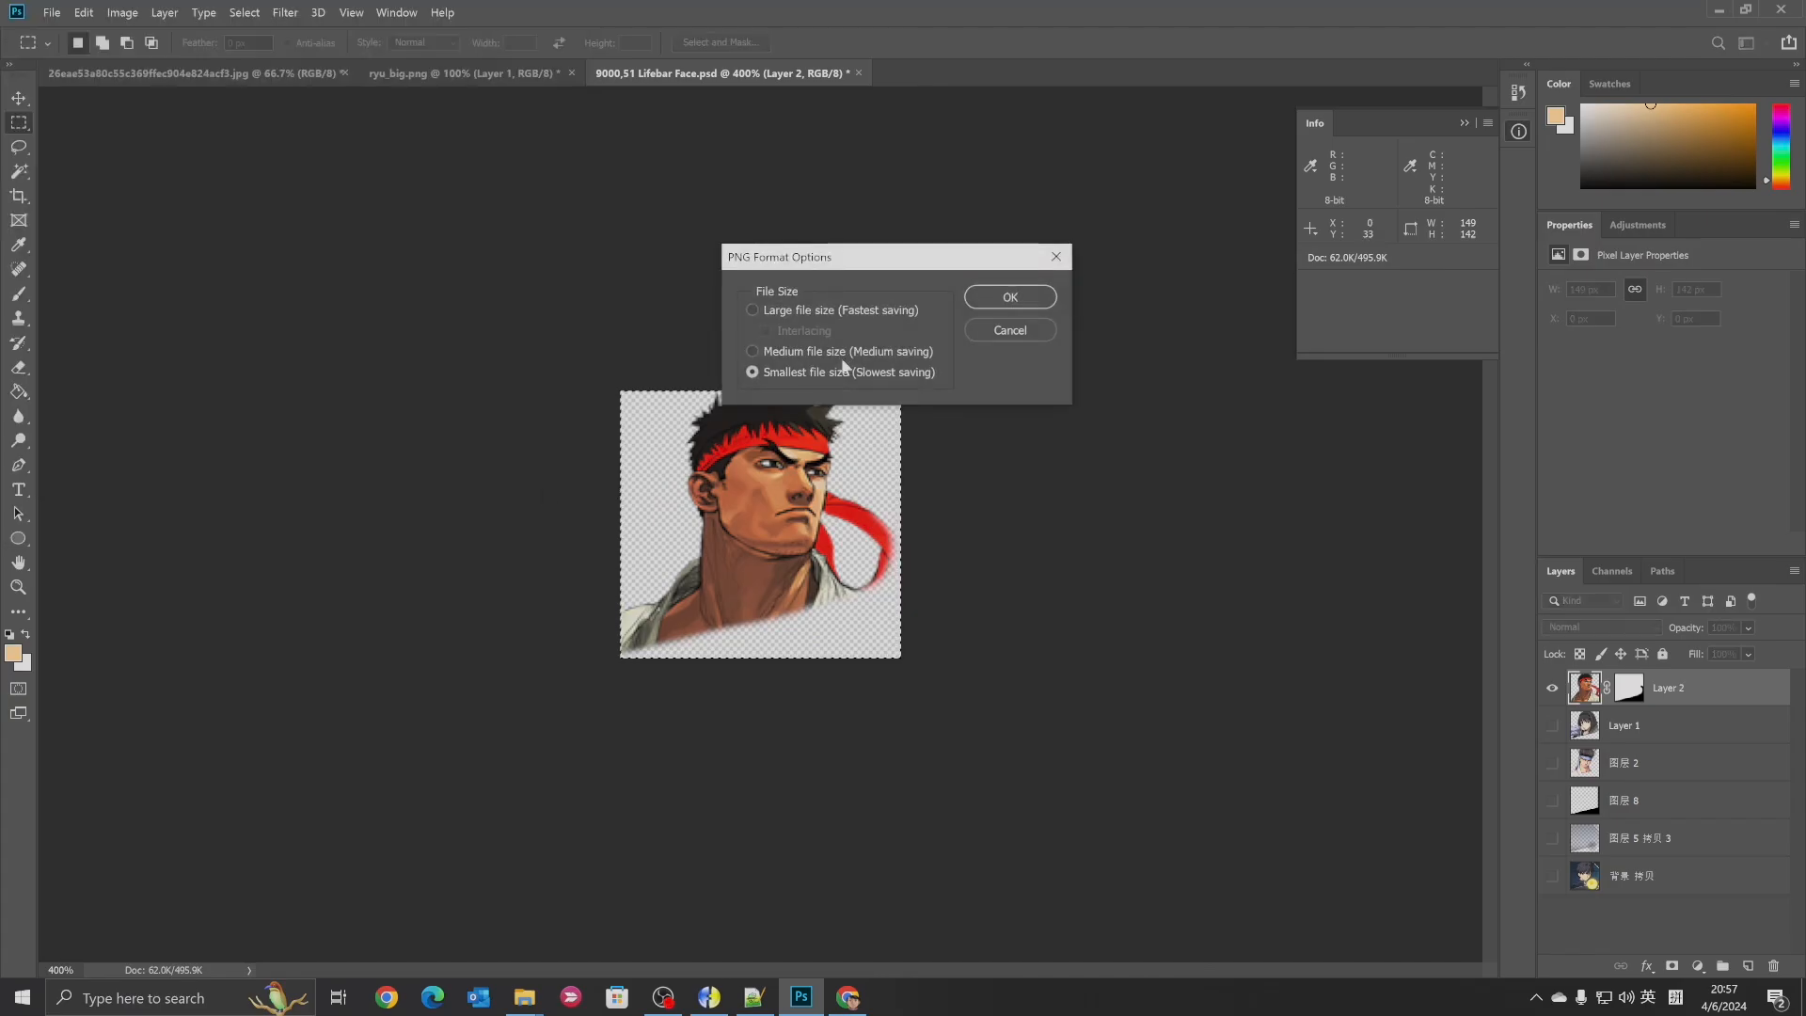
left_click(1012, 294)
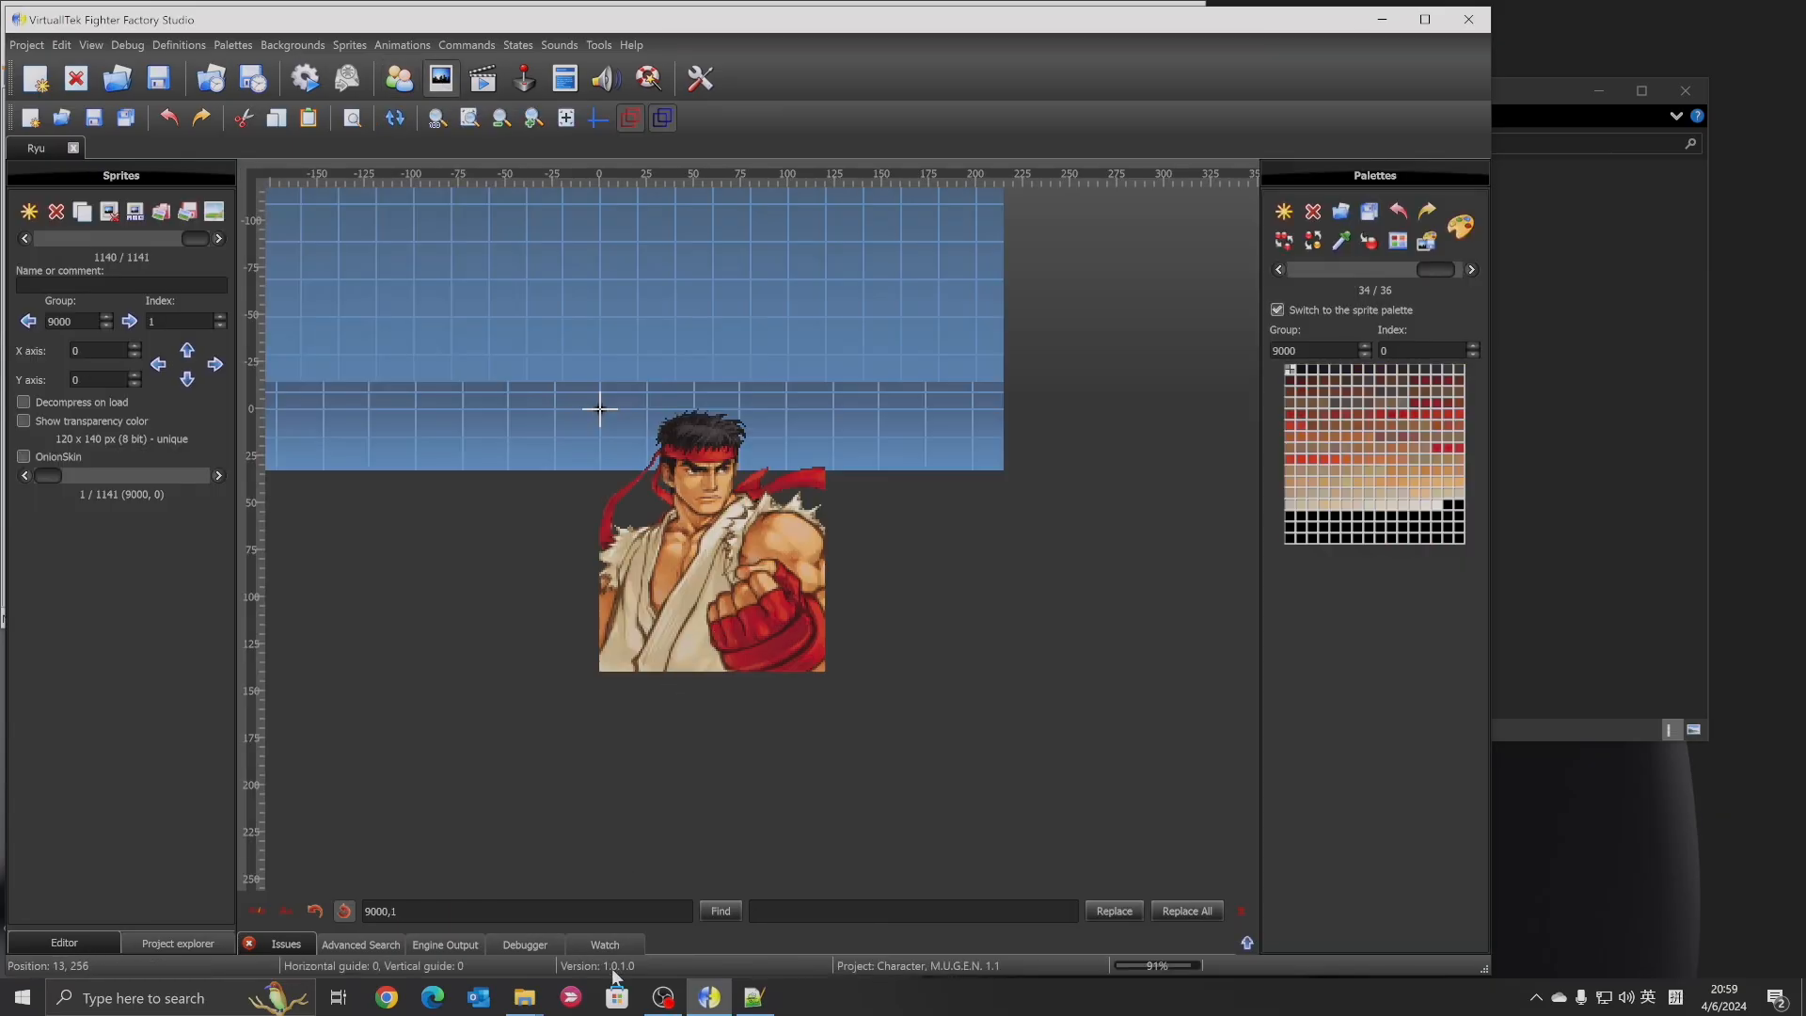
In Fighter Factory Studio, save Ryu's sprite file in M.U.G.E.N. 1.1 format and look up sprite 9000,0
key("ctrl+s")
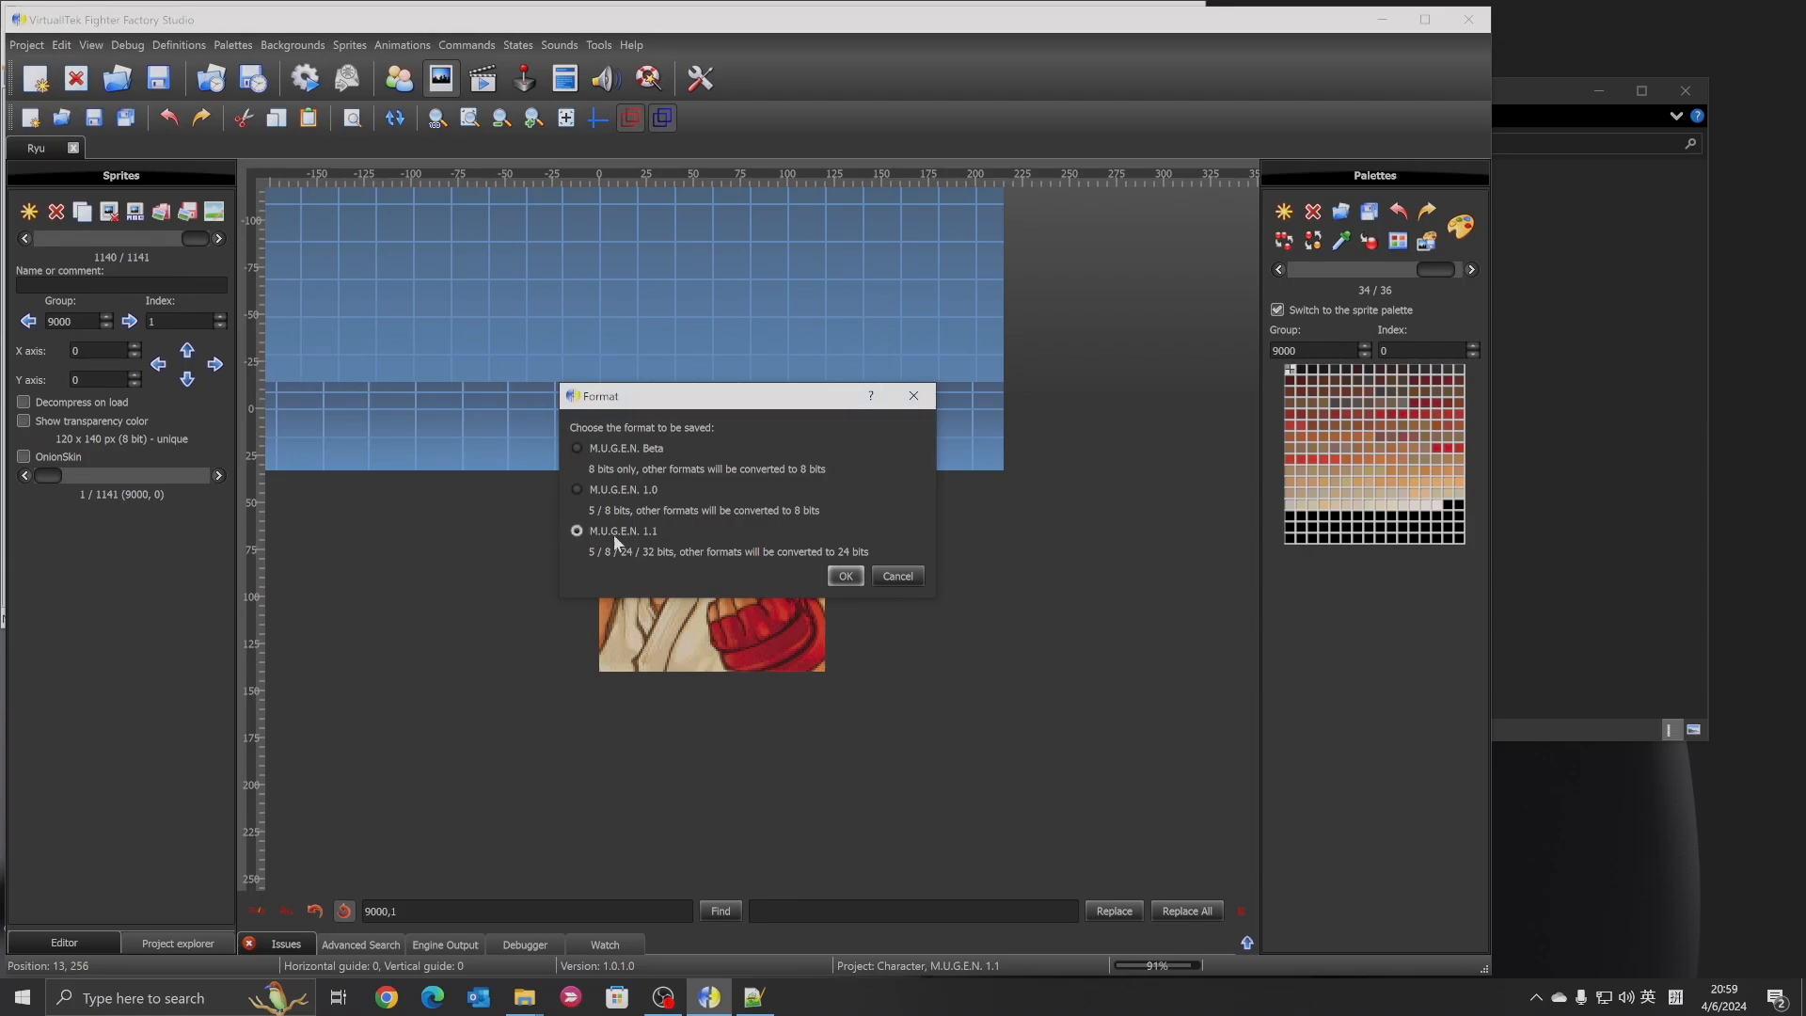
left_click(845, 577)
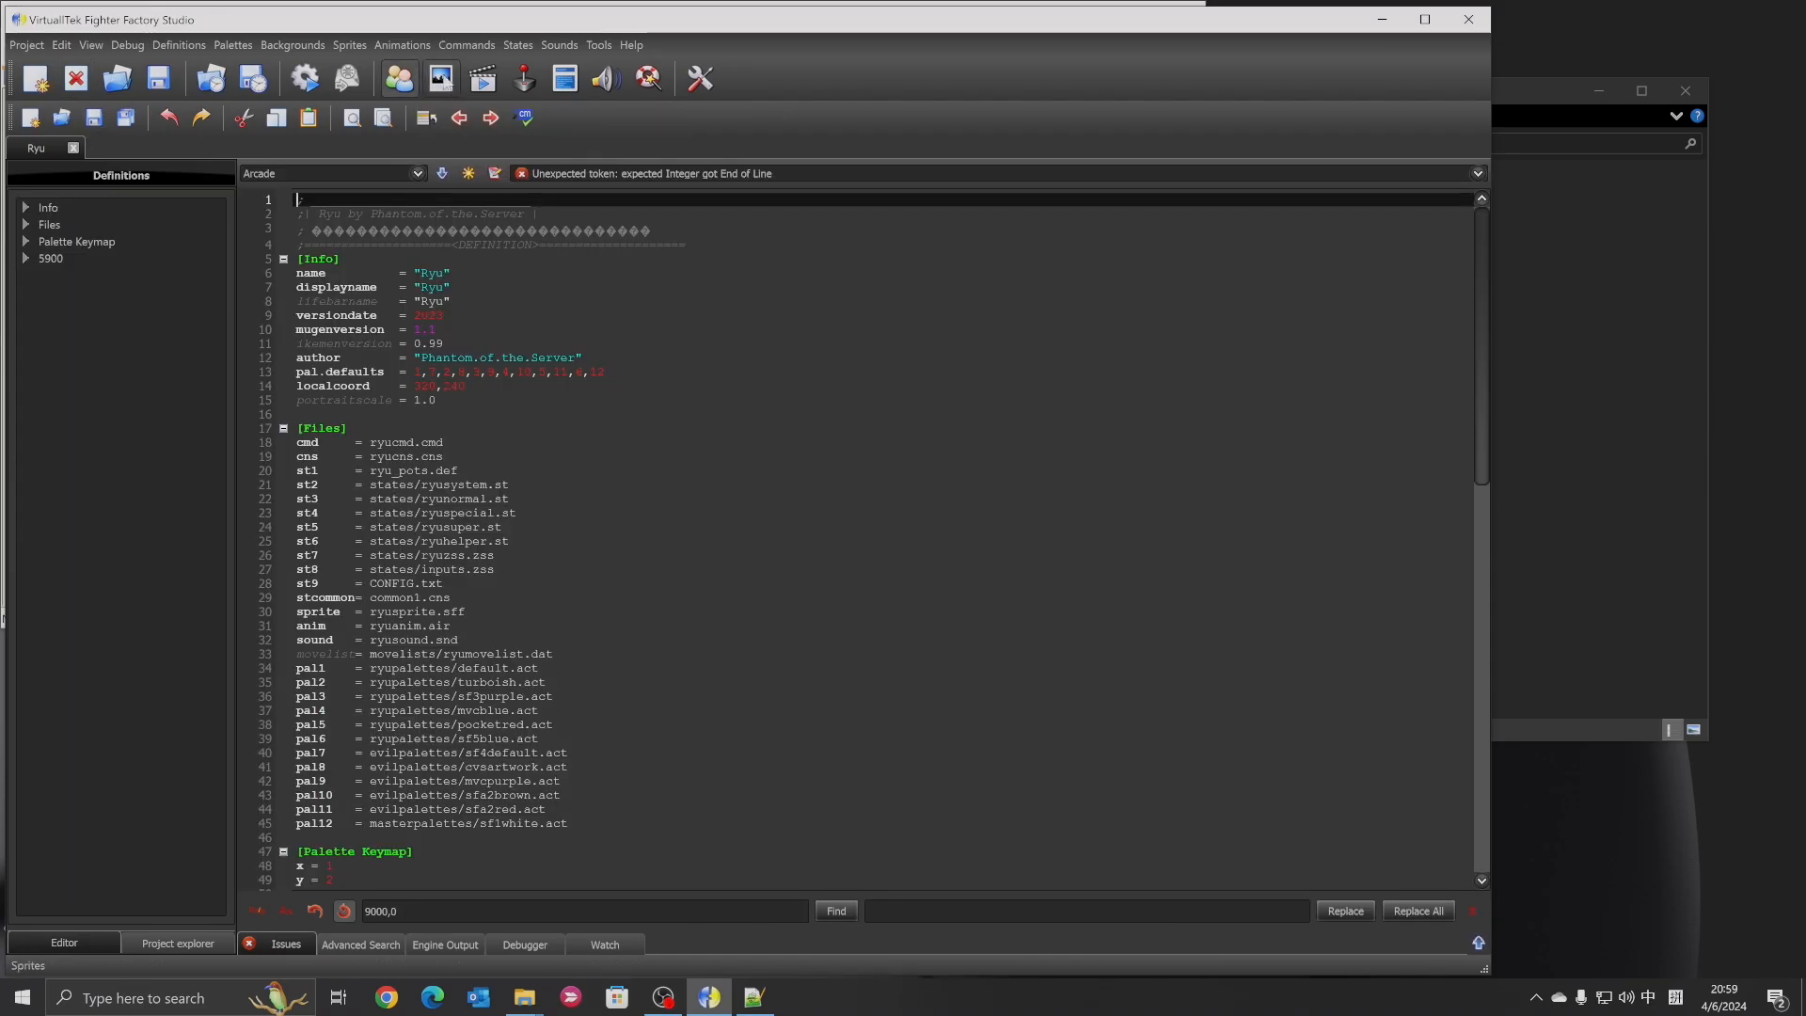
left_click(445, 82)
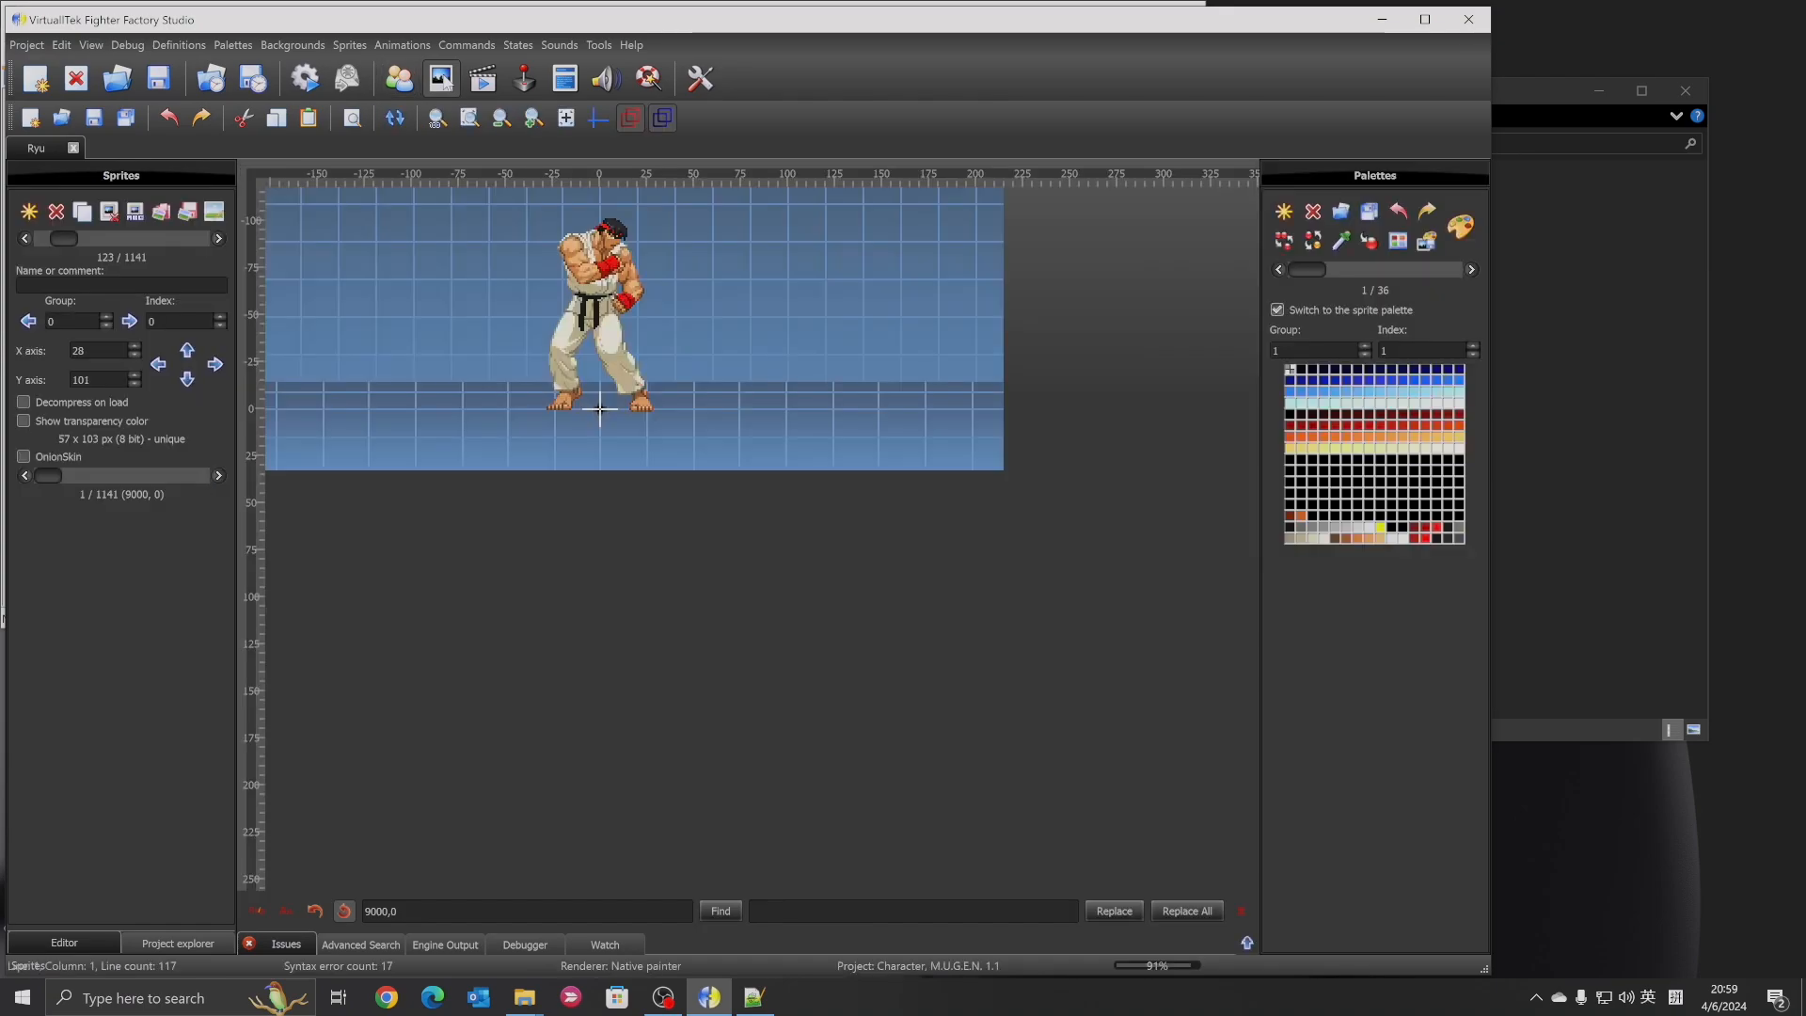
left_click(720, 911)
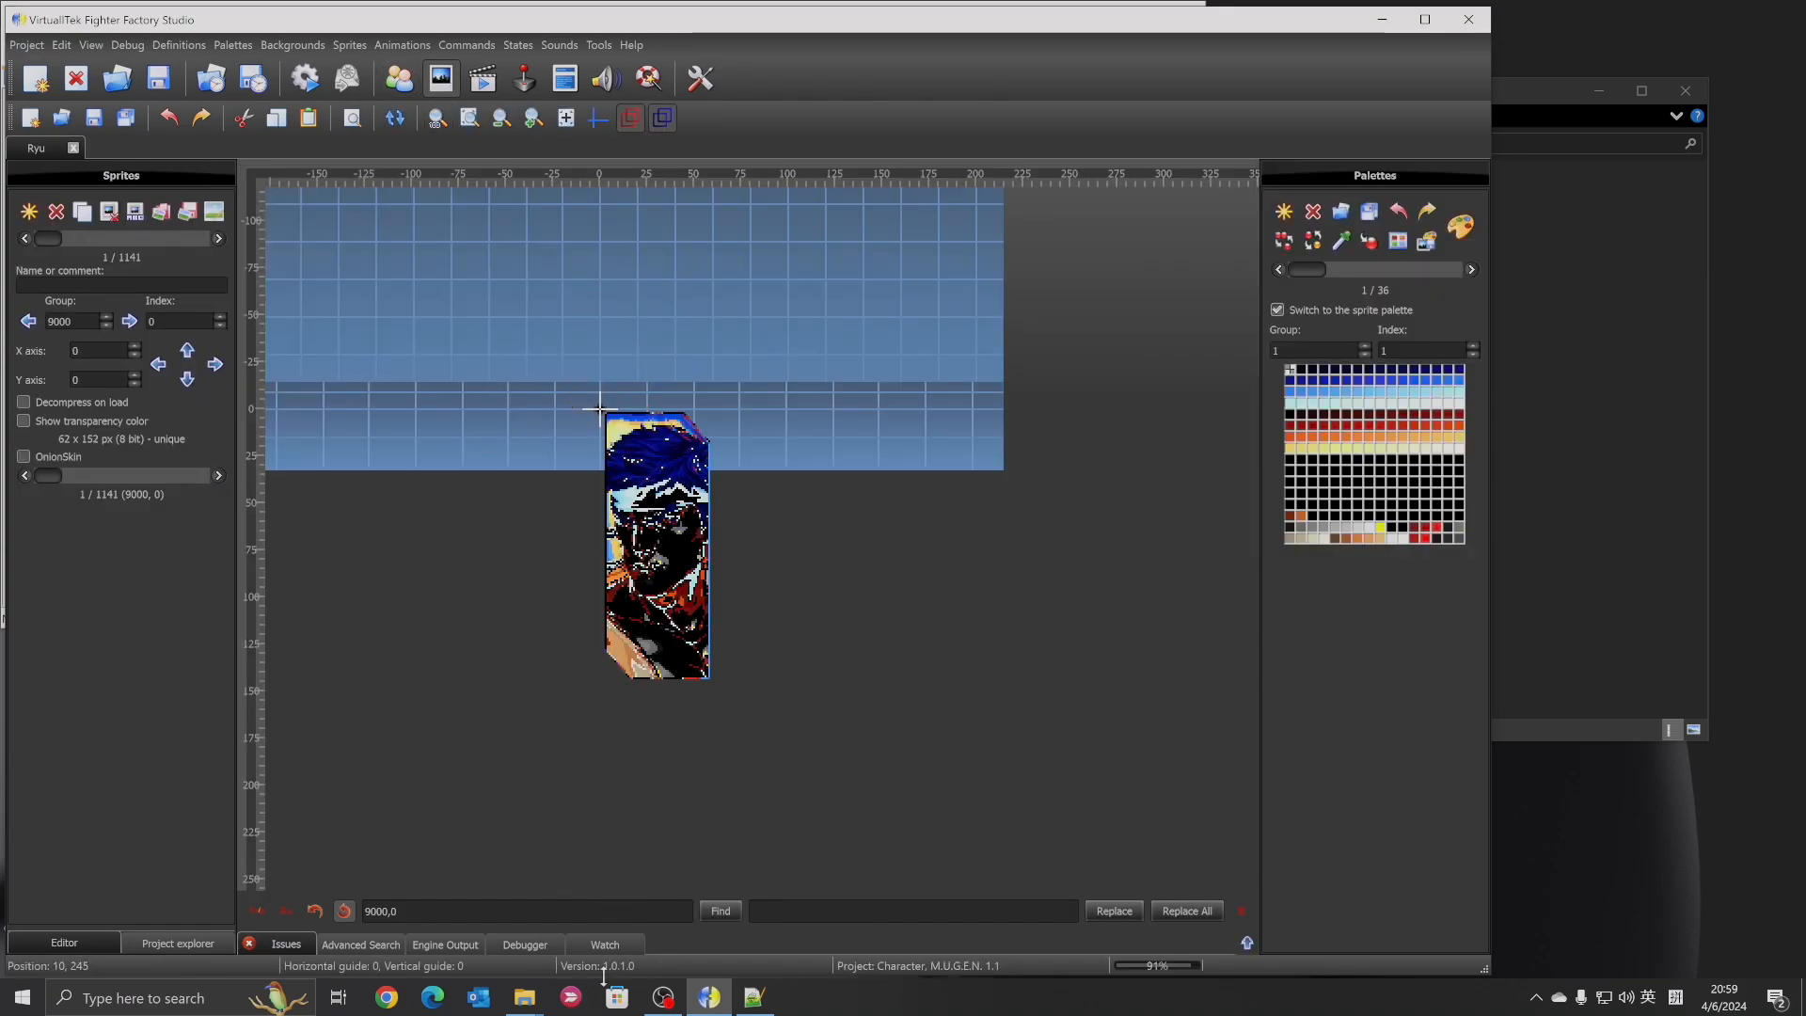
key("ctrl+s")
left_click(891, 577)
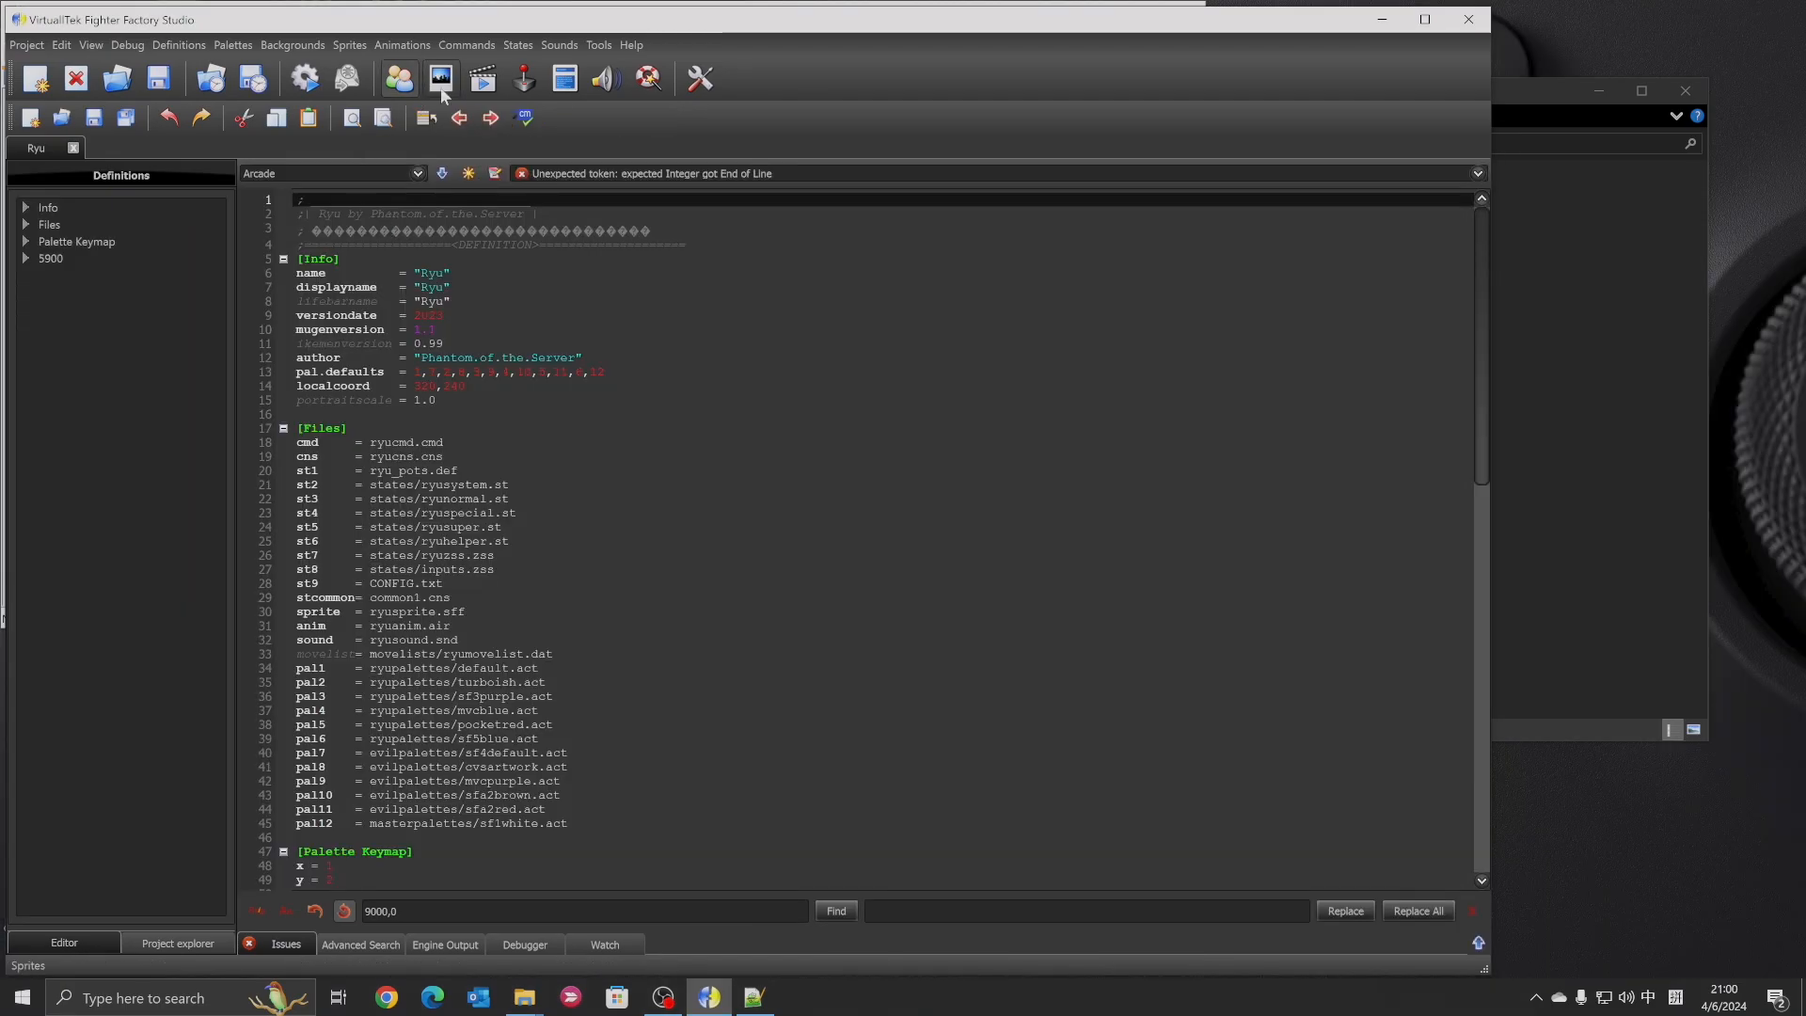
Check the save format offered for Ryu's reloaded sprites and leave it without saving
left_click(441, 86)
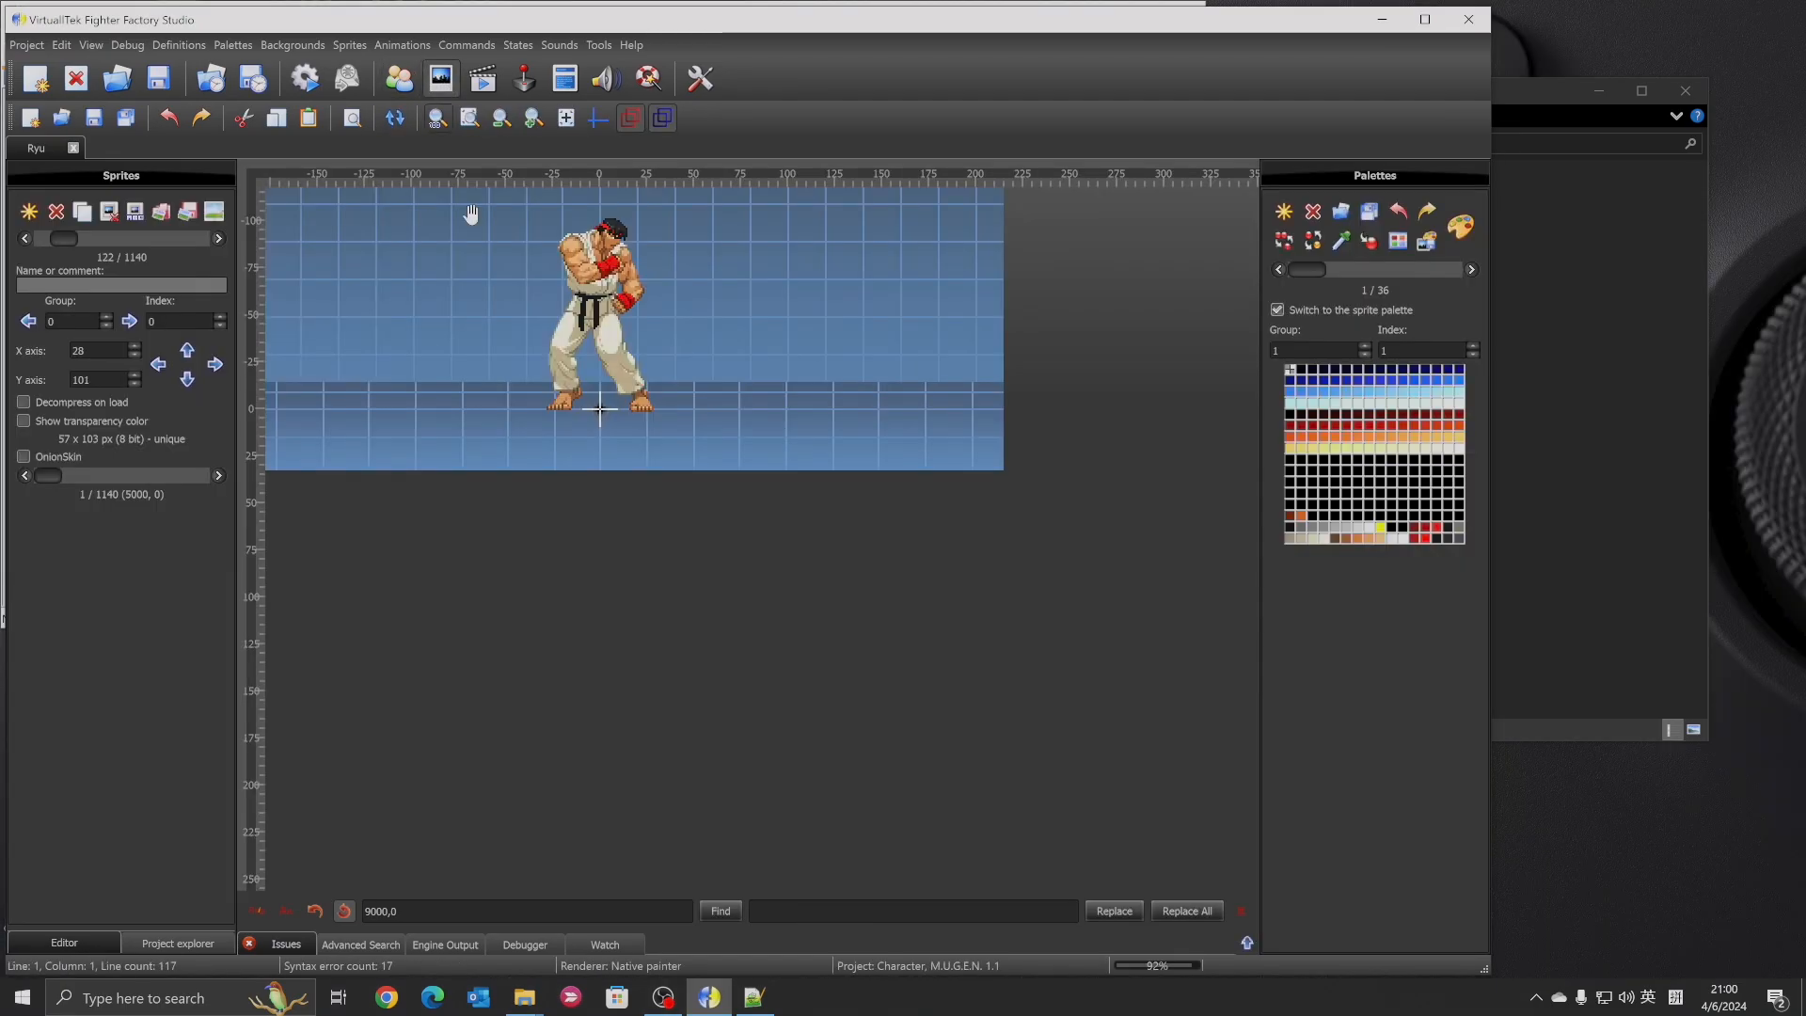
key("ctrl+s")
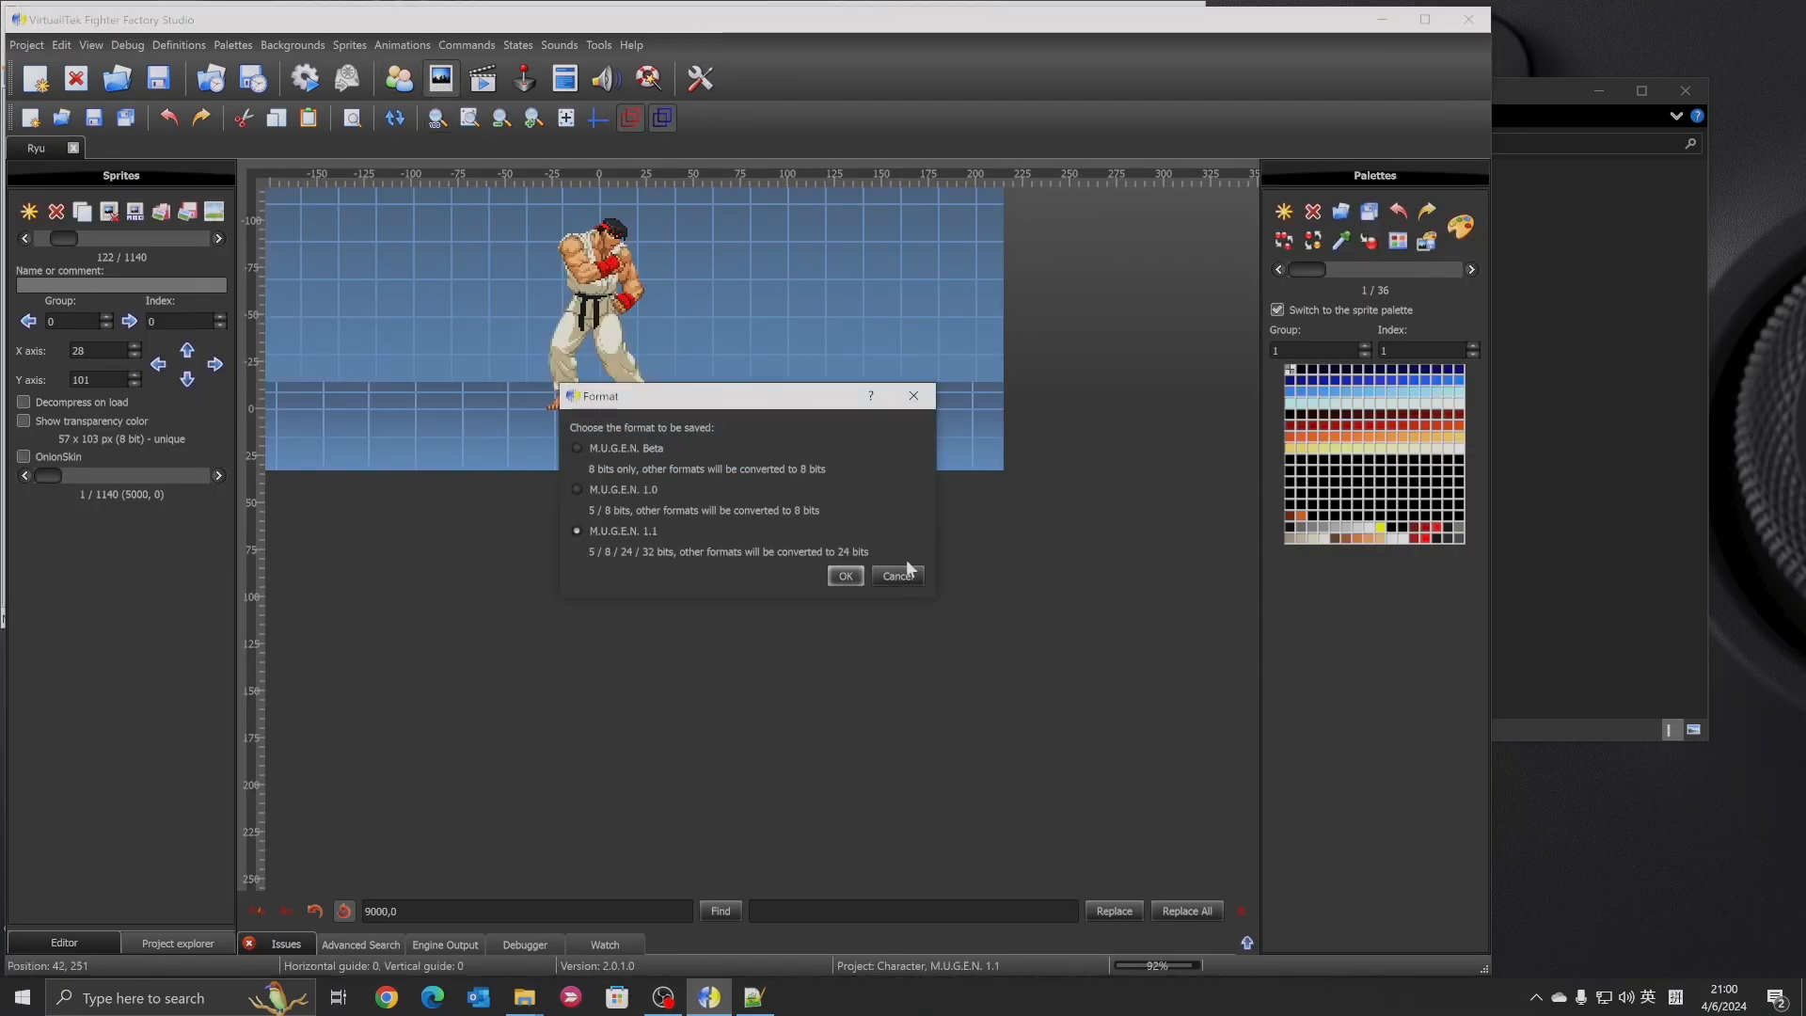
left_click(907, 572)
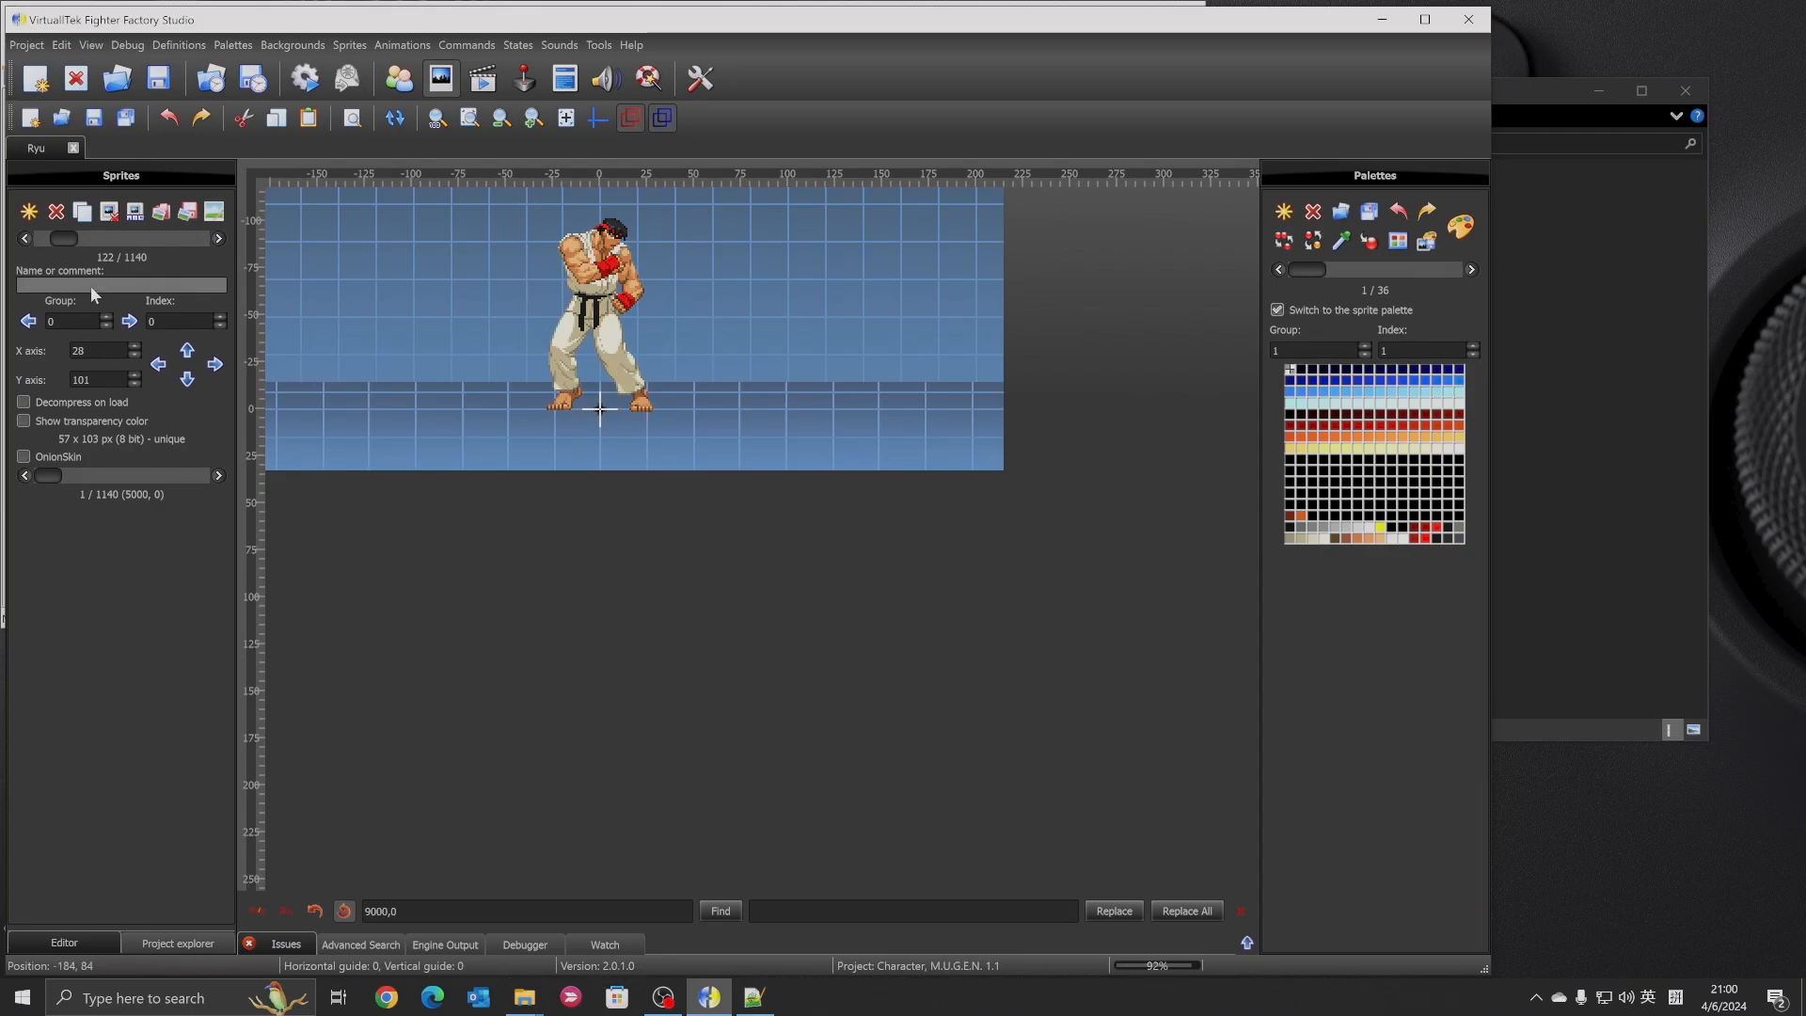
Search Ryu's sprites for 9000,0 from the first sprite, and look up the existing big portrait at 9000,1
left_click_drag(60, 241, 42, 241)
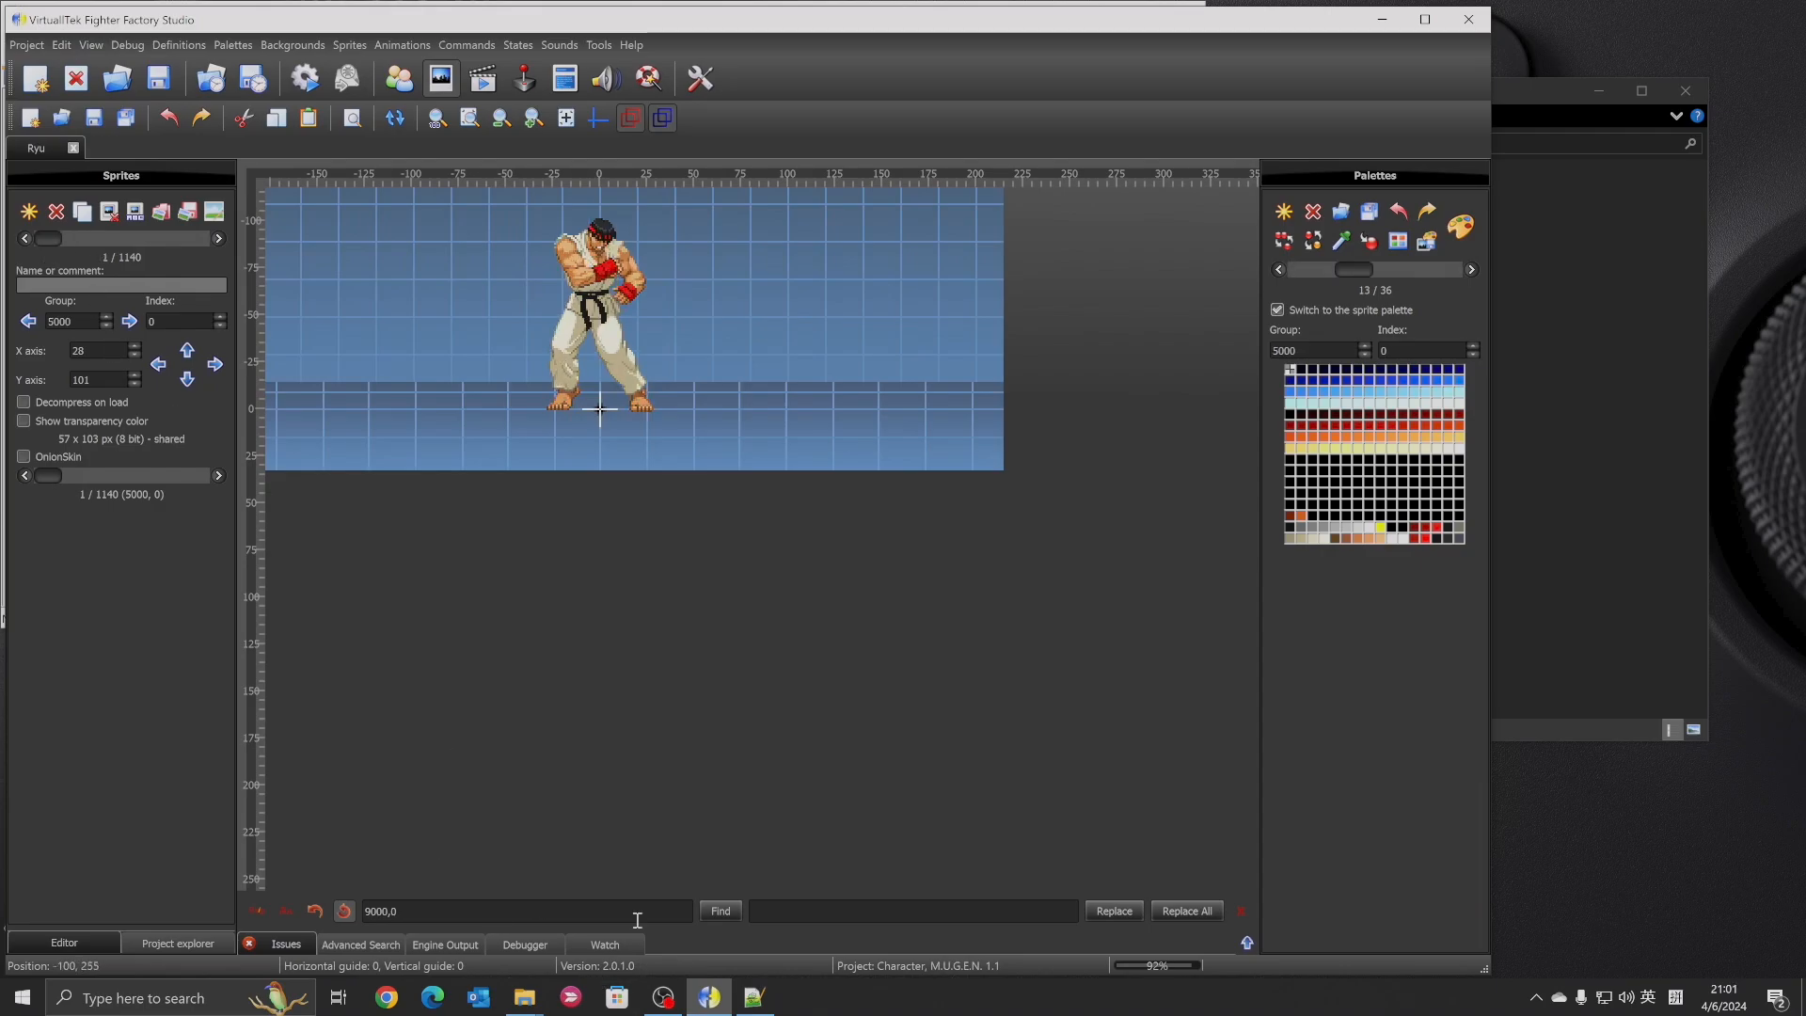
left_click(719, 910)
left_click(752, 522)
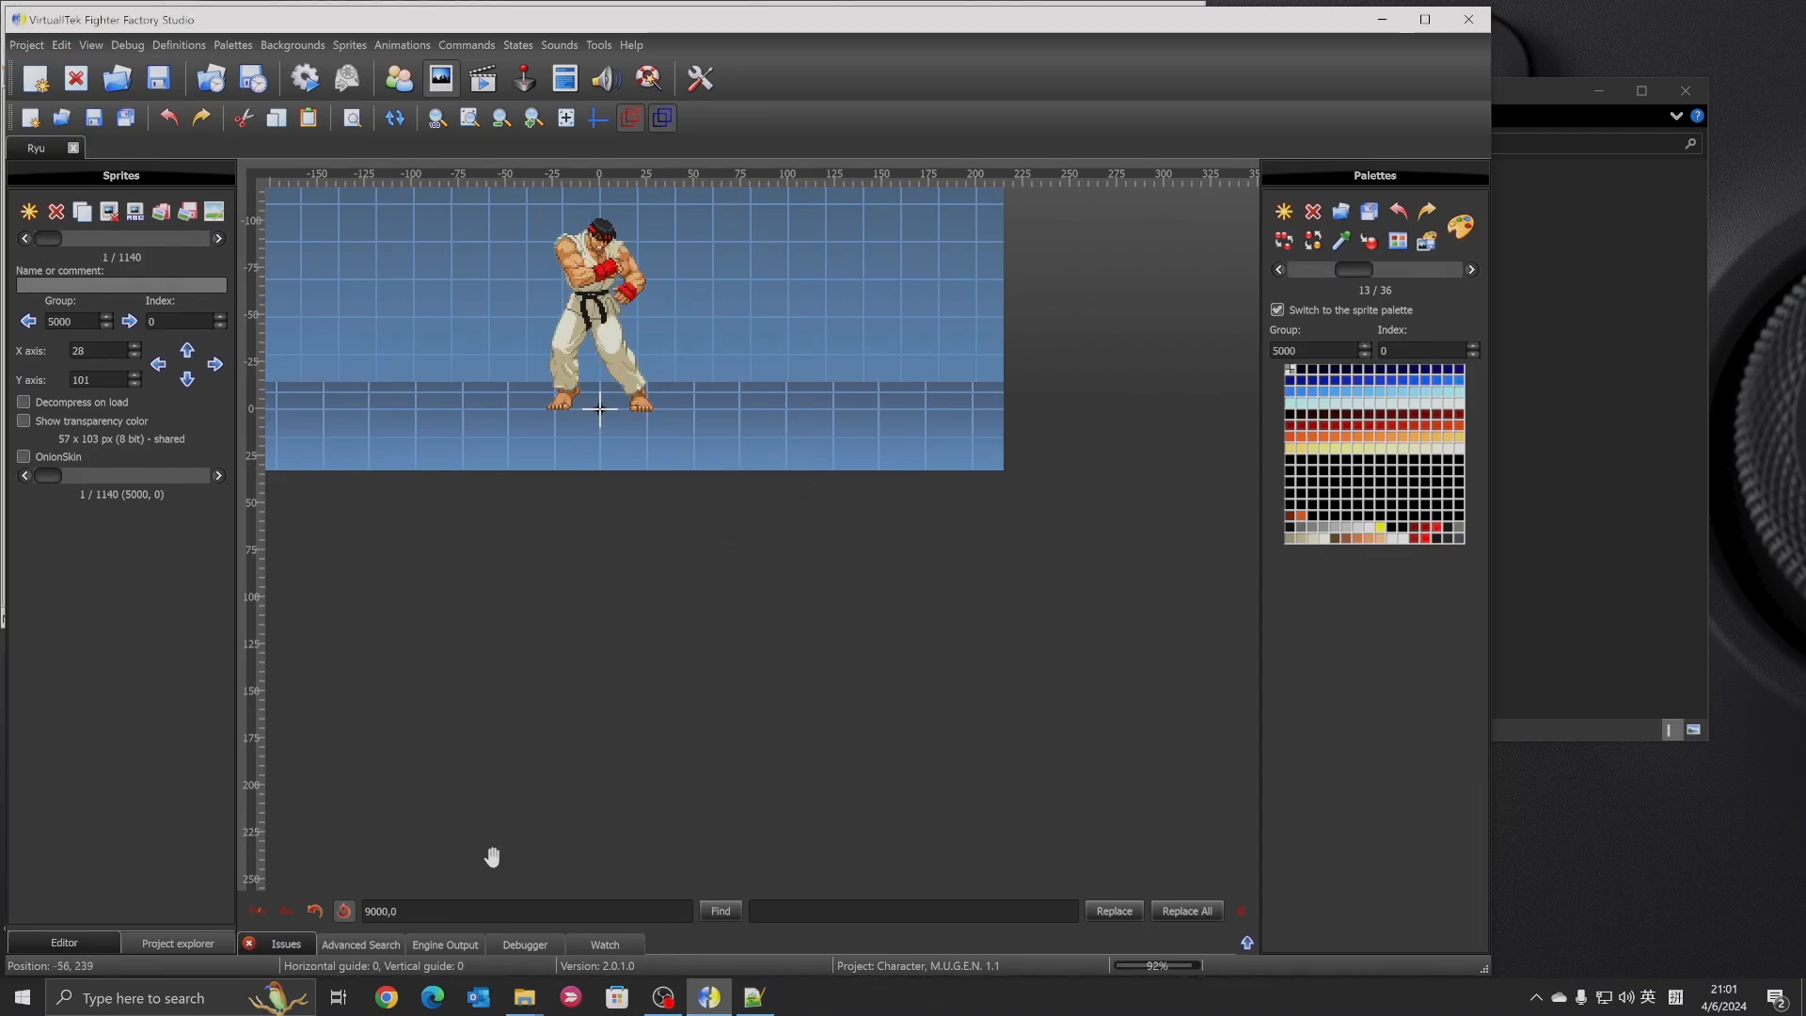
left_click(438, 917)
type("1")
key("Return")
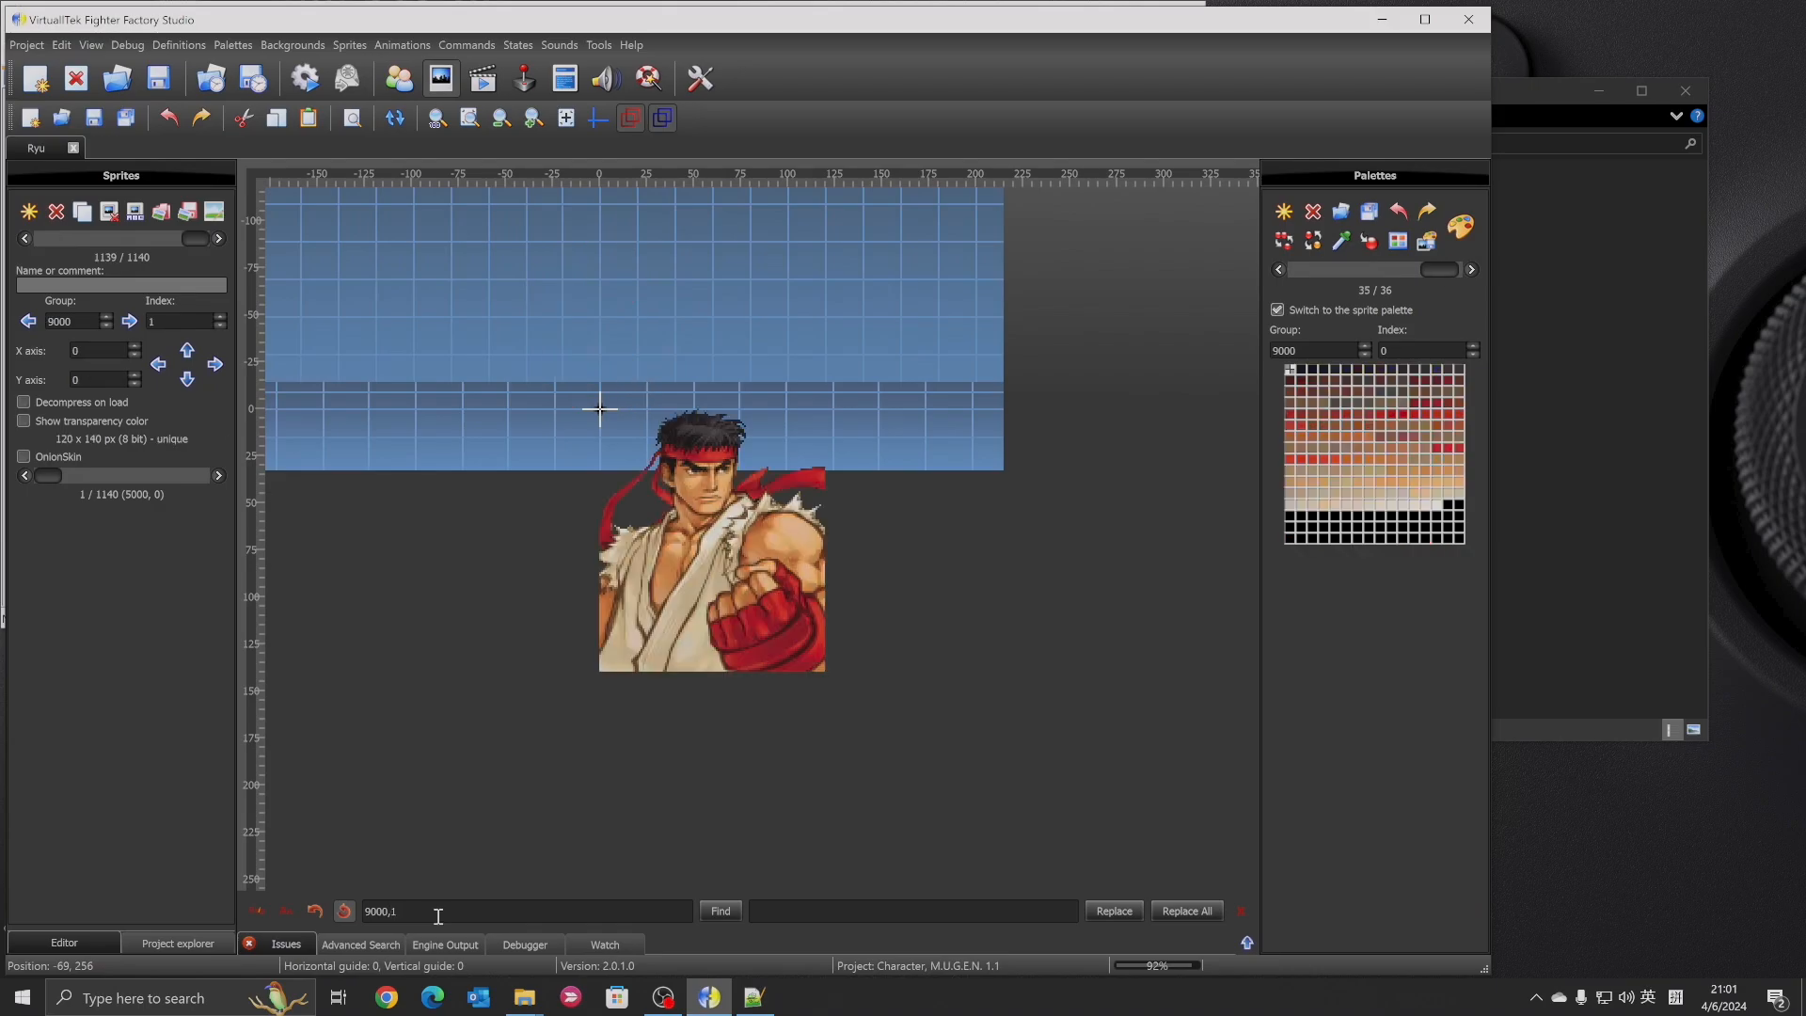
Add 9000,0 small portrait.png before the existing big portrait in Ryu's sprites as group 9000, index 0
left_click(25, 238)
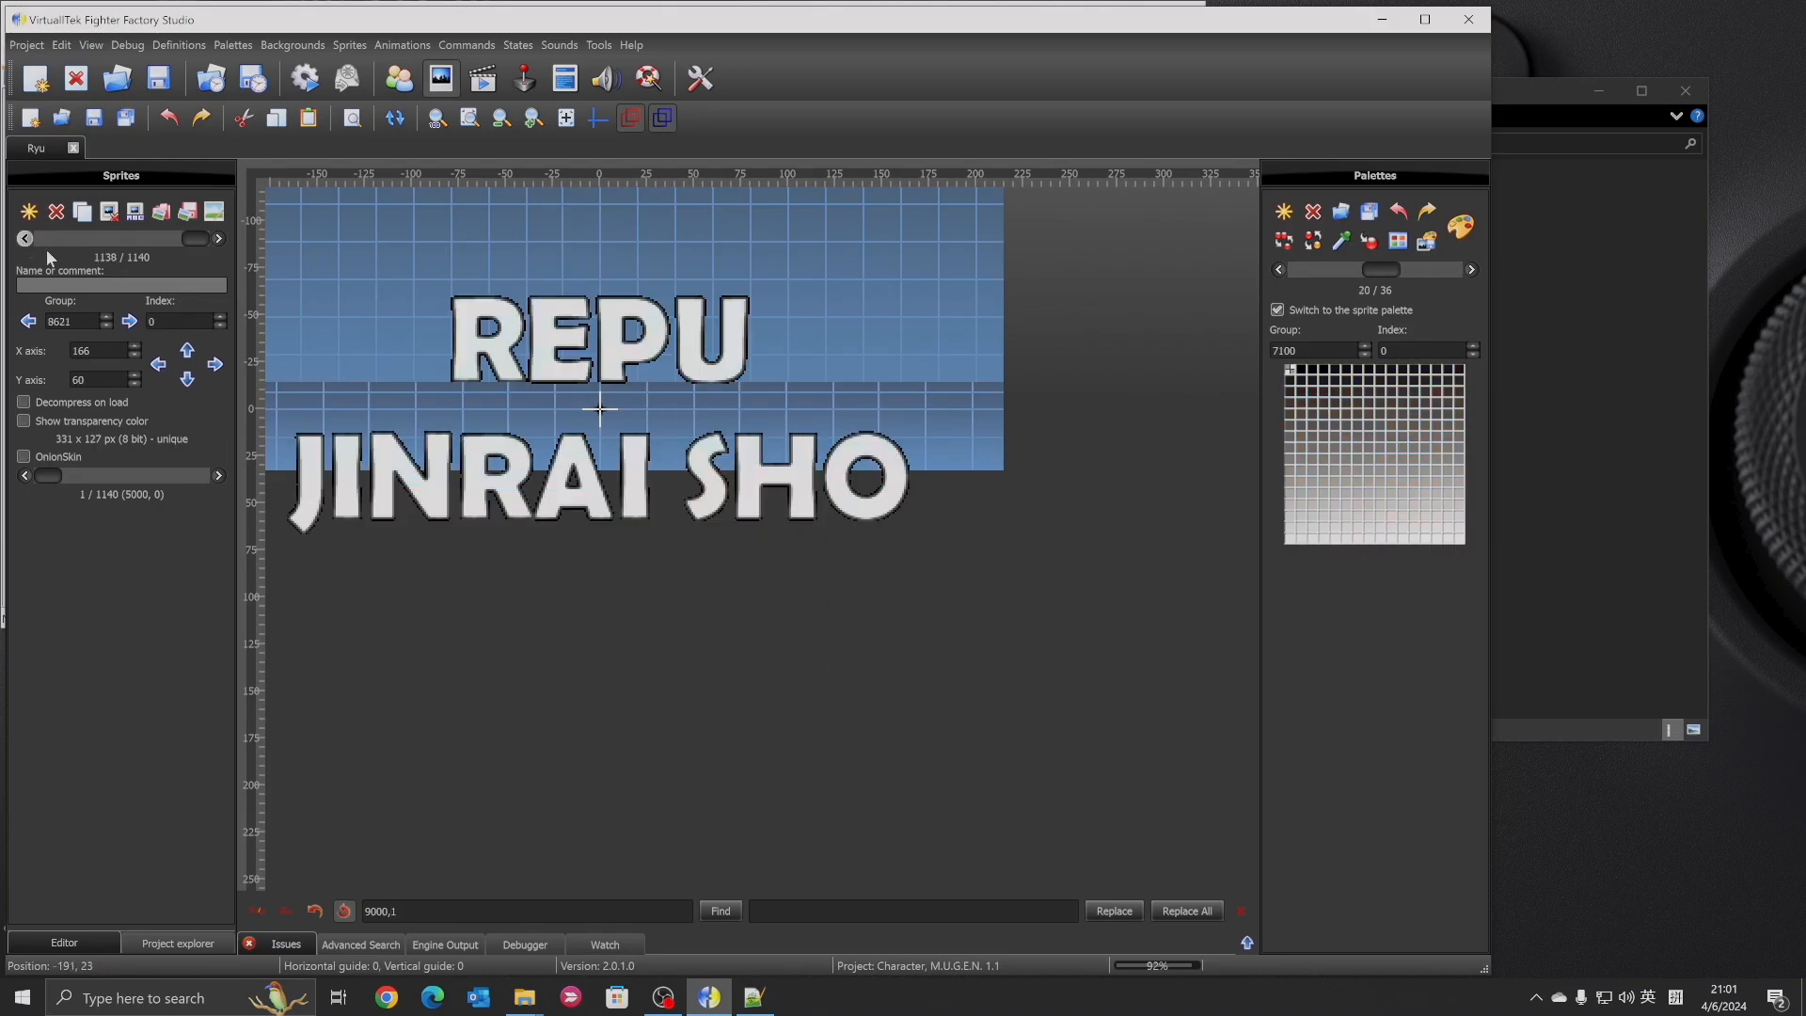
left_click(28, 218)
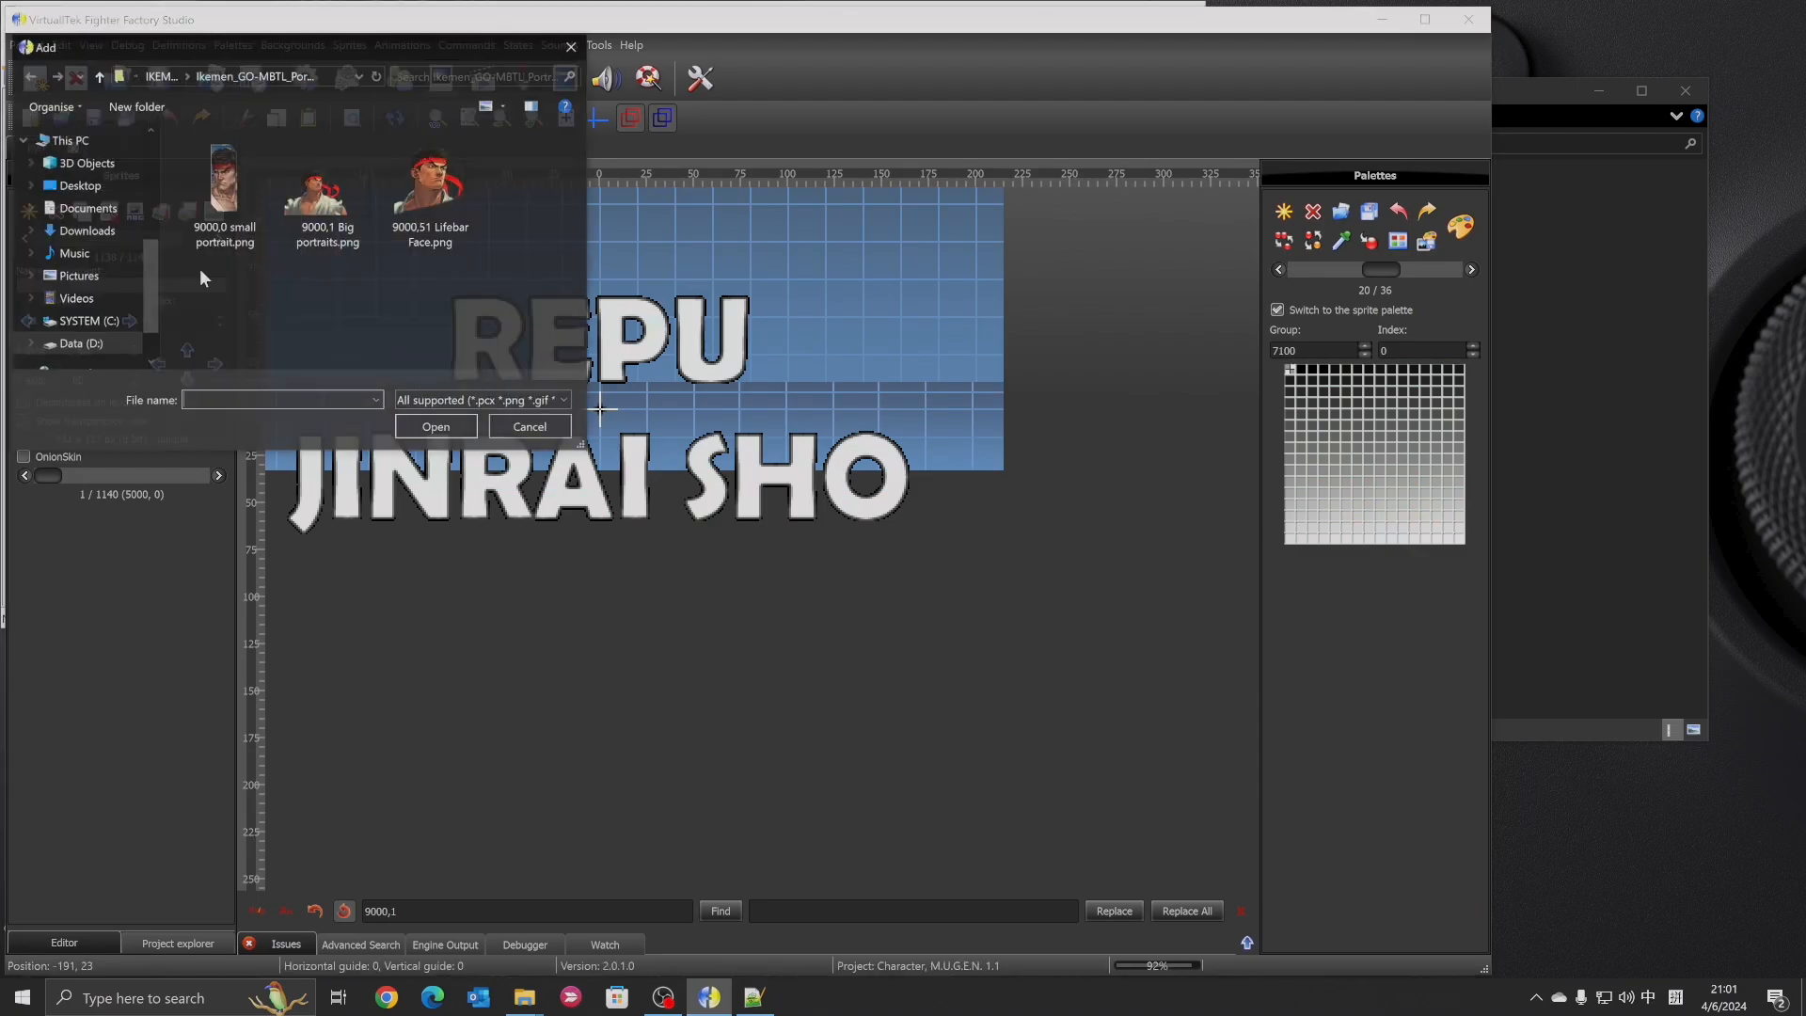
double_click(205, 269)
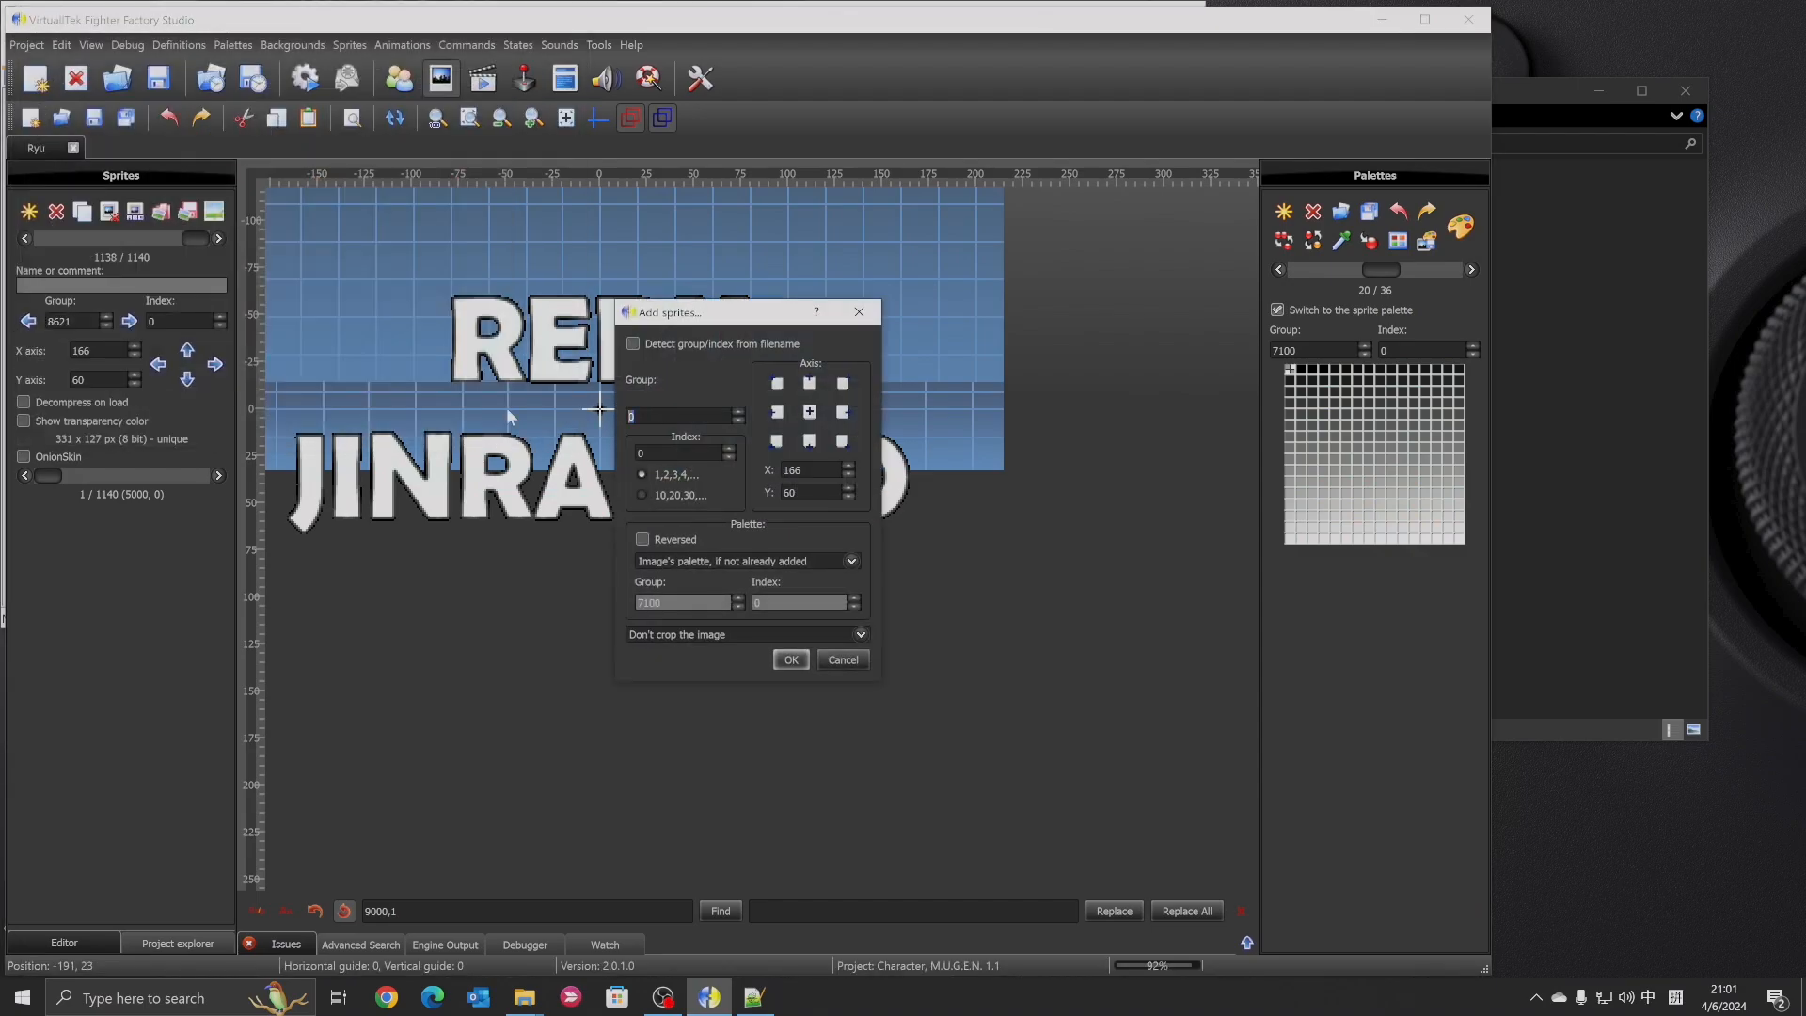
type("9000")
left_click(792, 660)
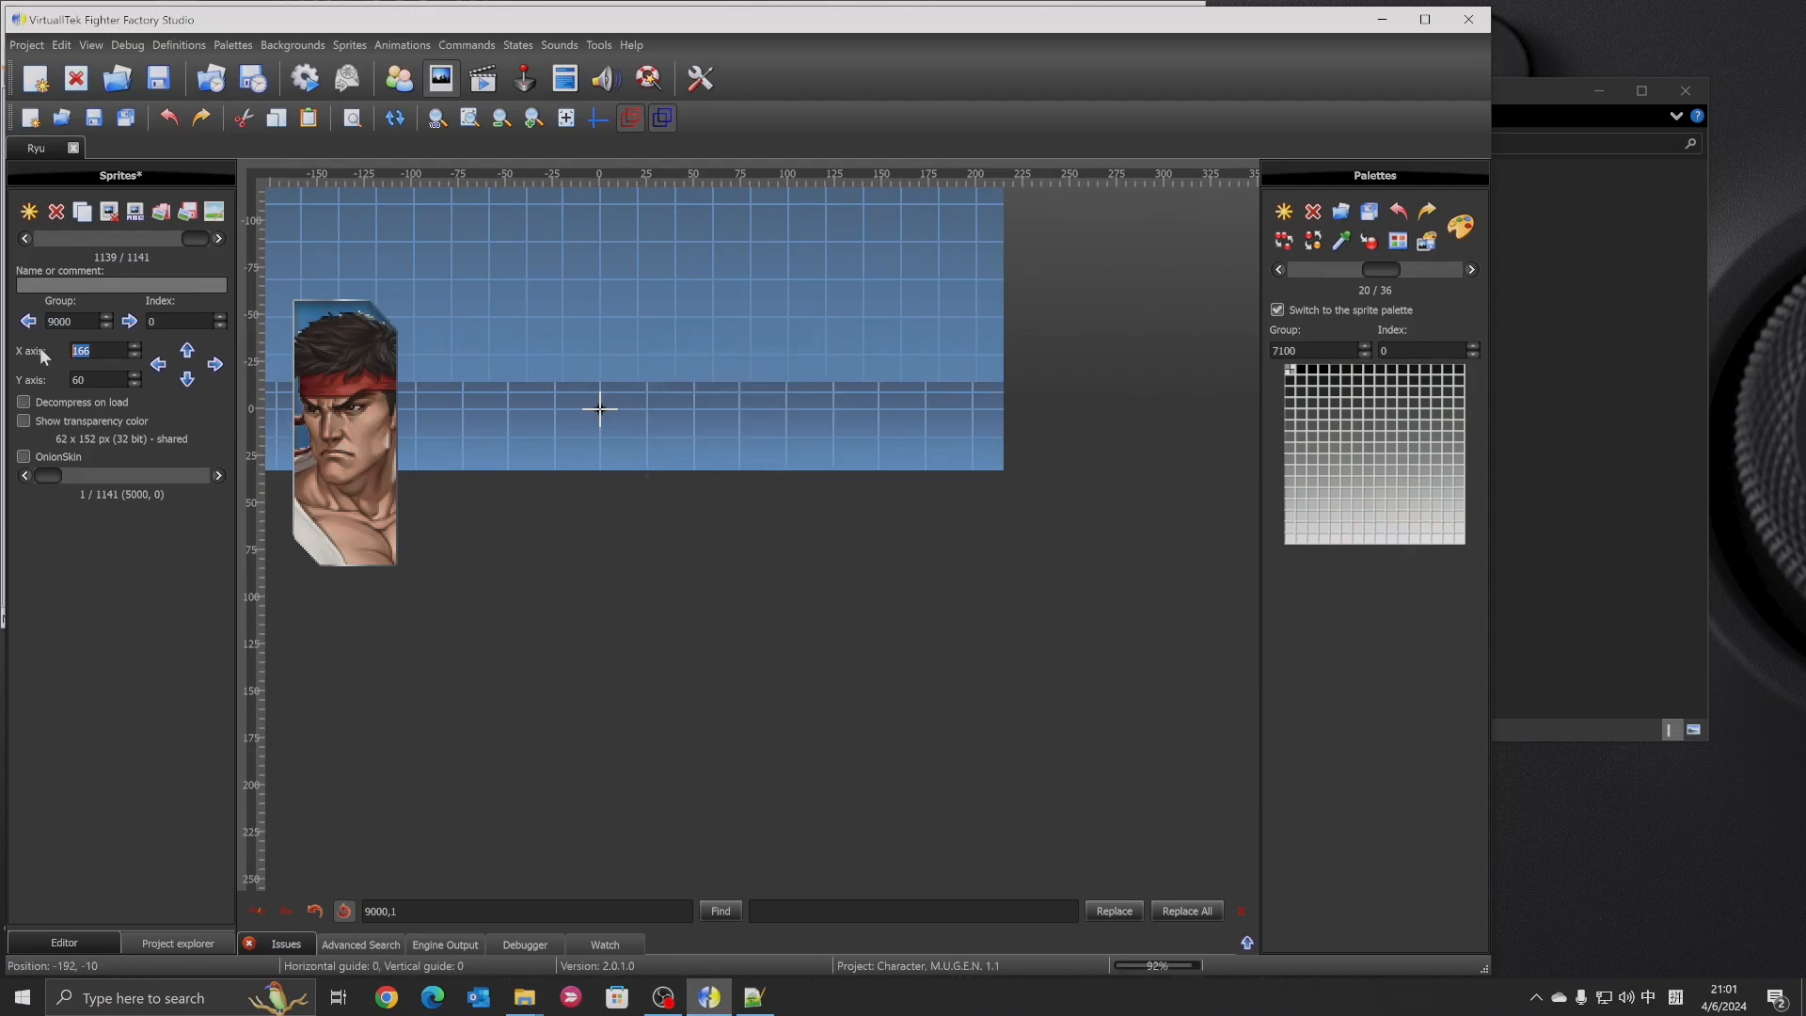
Set the small portrait sprite's X and Y axis to 0 and save the sprite file
type("0")
left_click_drag(95, 380, 73, 382)
type("0")
left_click(92, 115)
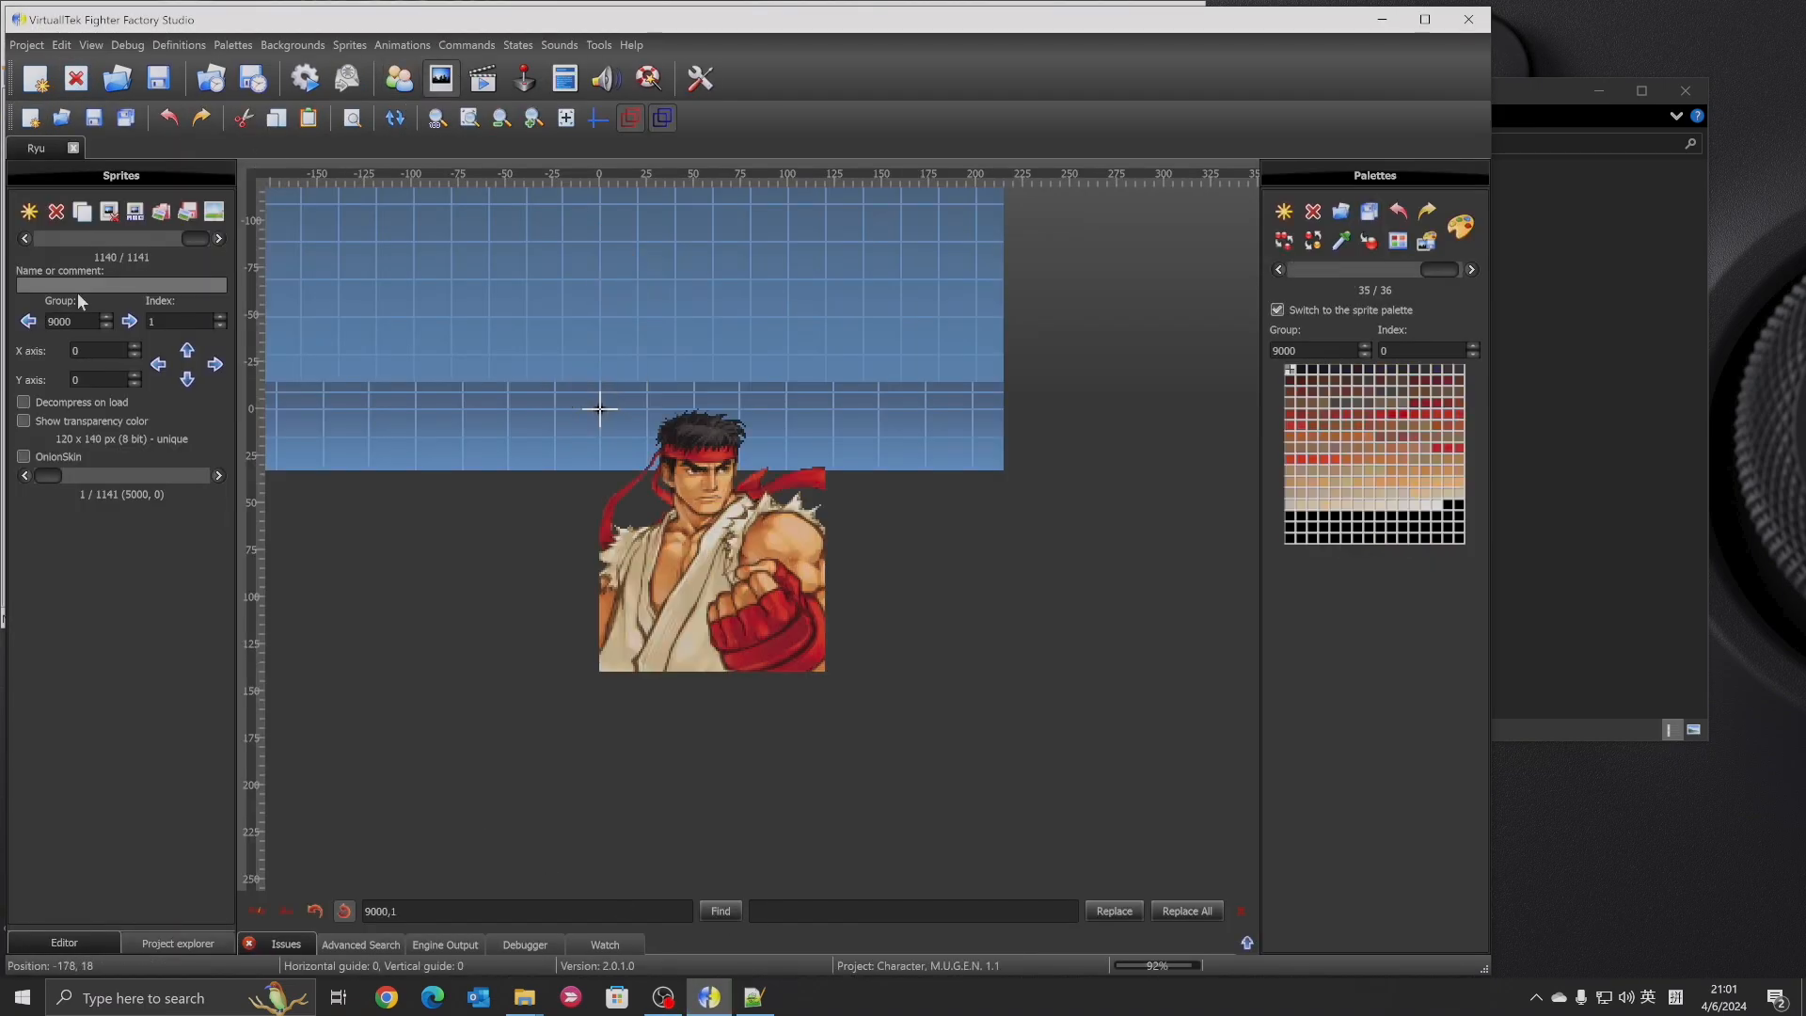
Delete Ryu's original big portrait sprite at 9000,1
left_click(218, 239)
left_click(56, 212)
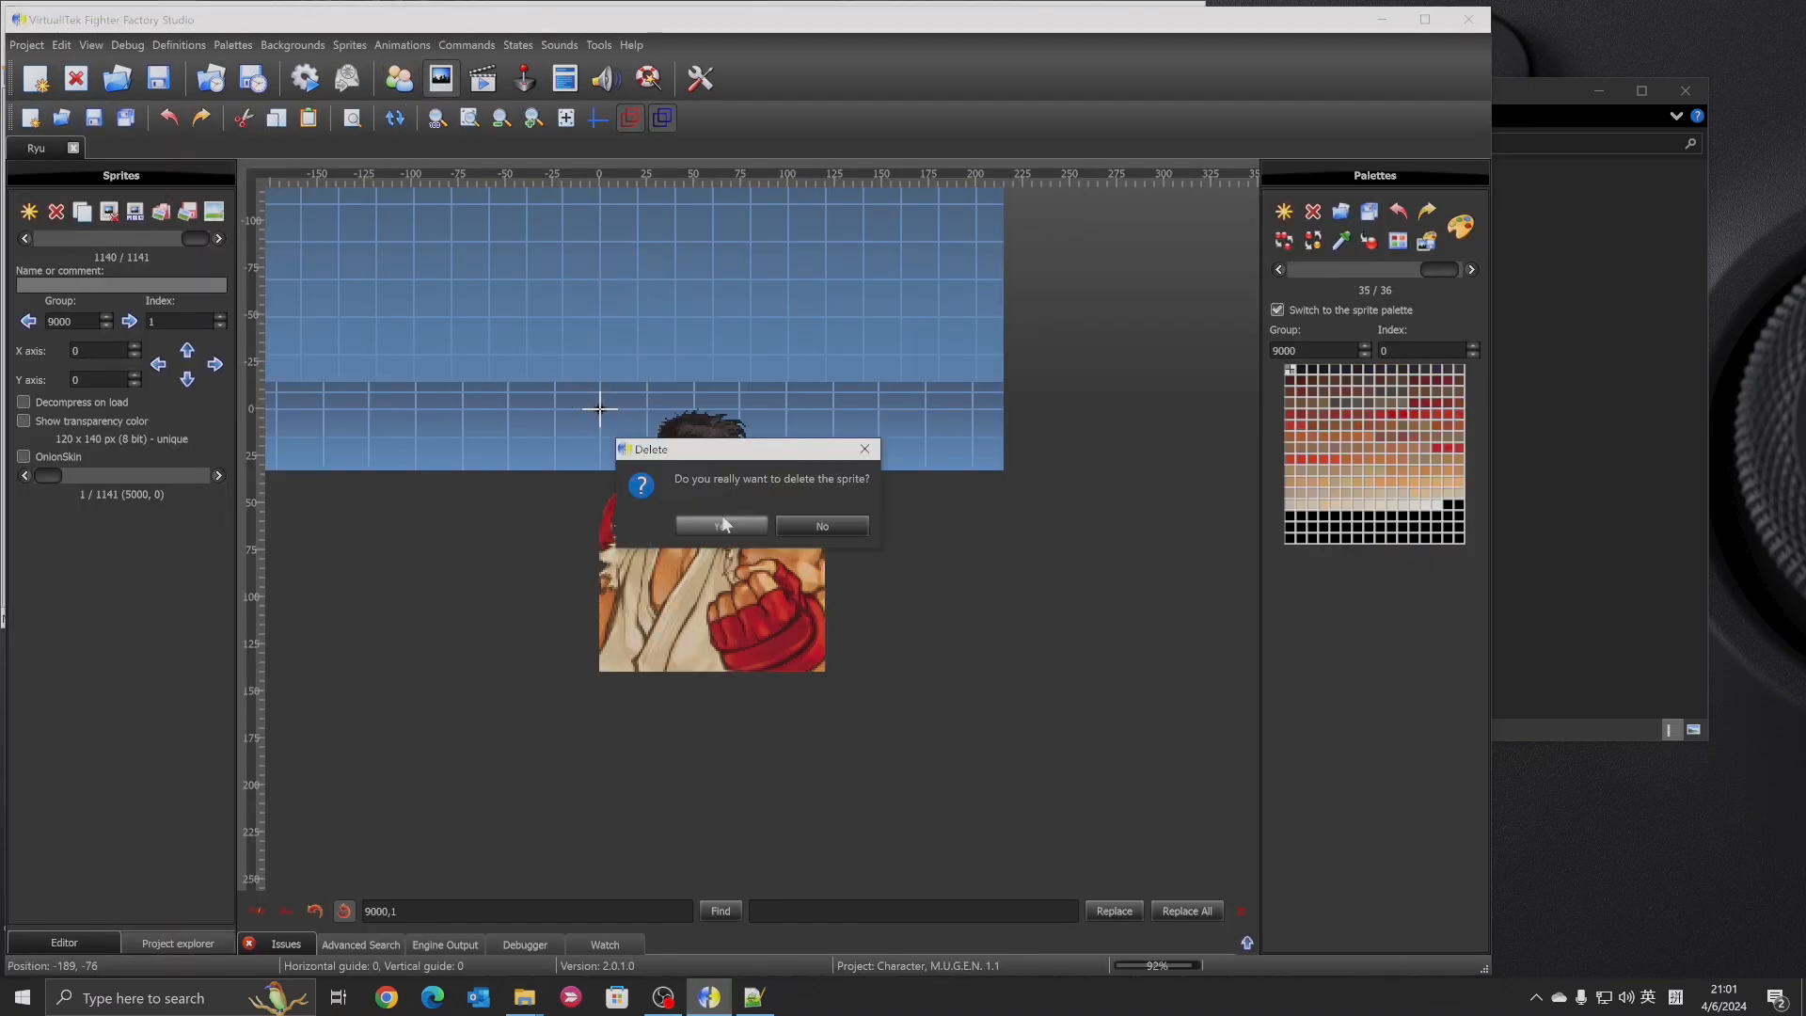
left_click(724, 526)
Add 9000,1 Big portraits.png after the small portrait as group 9000, index 1, and save the sprites
left_click(25, 238)
left_click(29, 211)
double_click(319, 183)
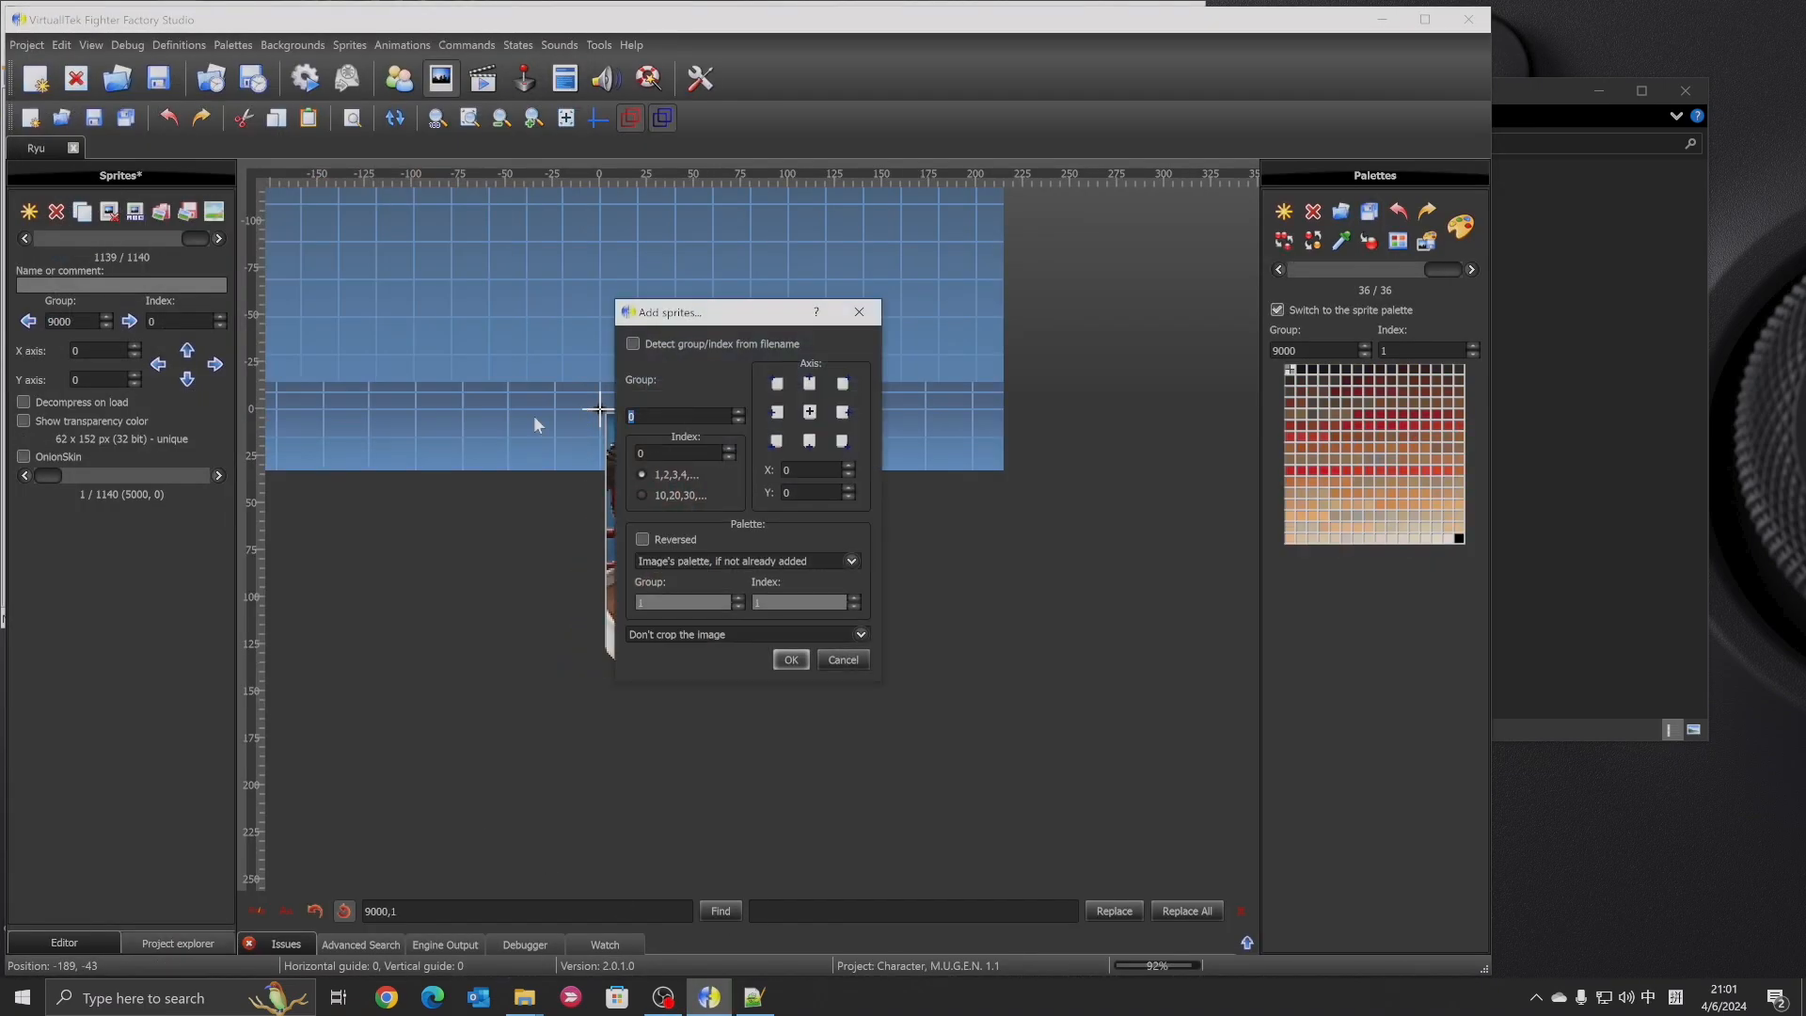
type("9000")
key("Tab")
type("1")
left_click(790, 659)
left_click(94, 118)
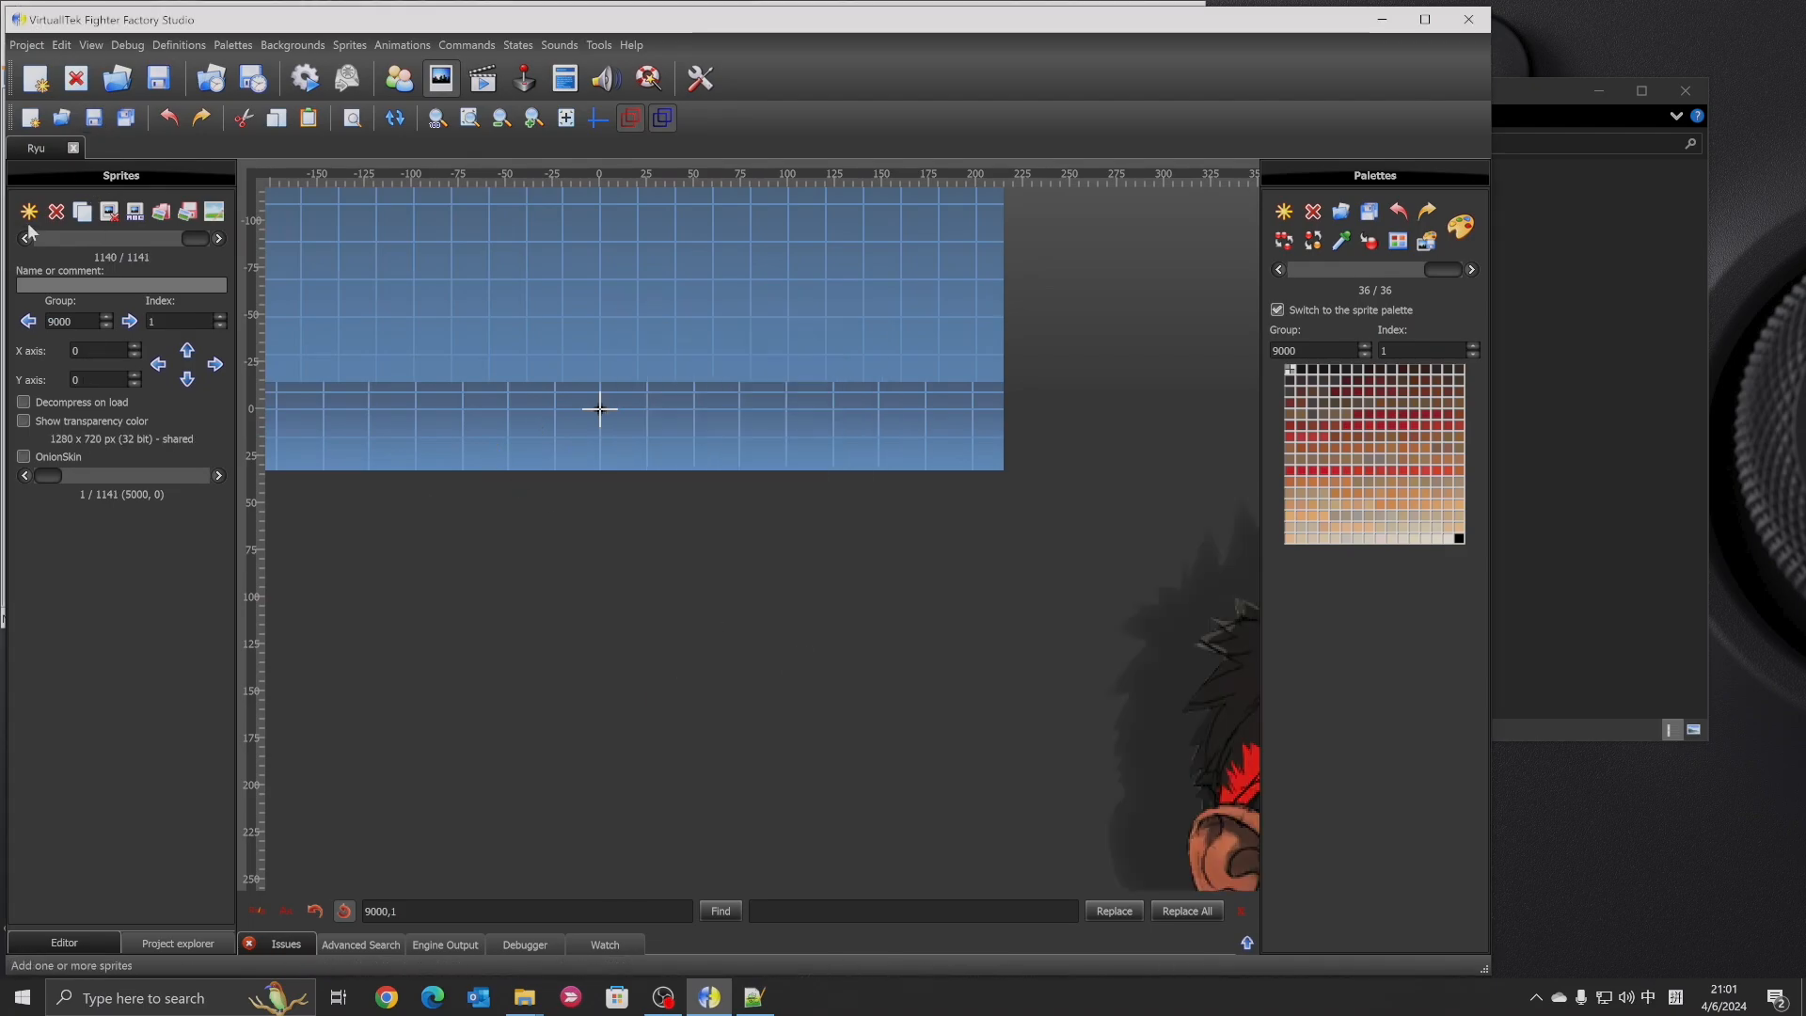
Add 9000,51 Lifebar Face.png to Ryu's sprites as 9000,51, save, and review the added portraits
left_click(29, 212)
double_click(318, 184)
left_click(790, 659)
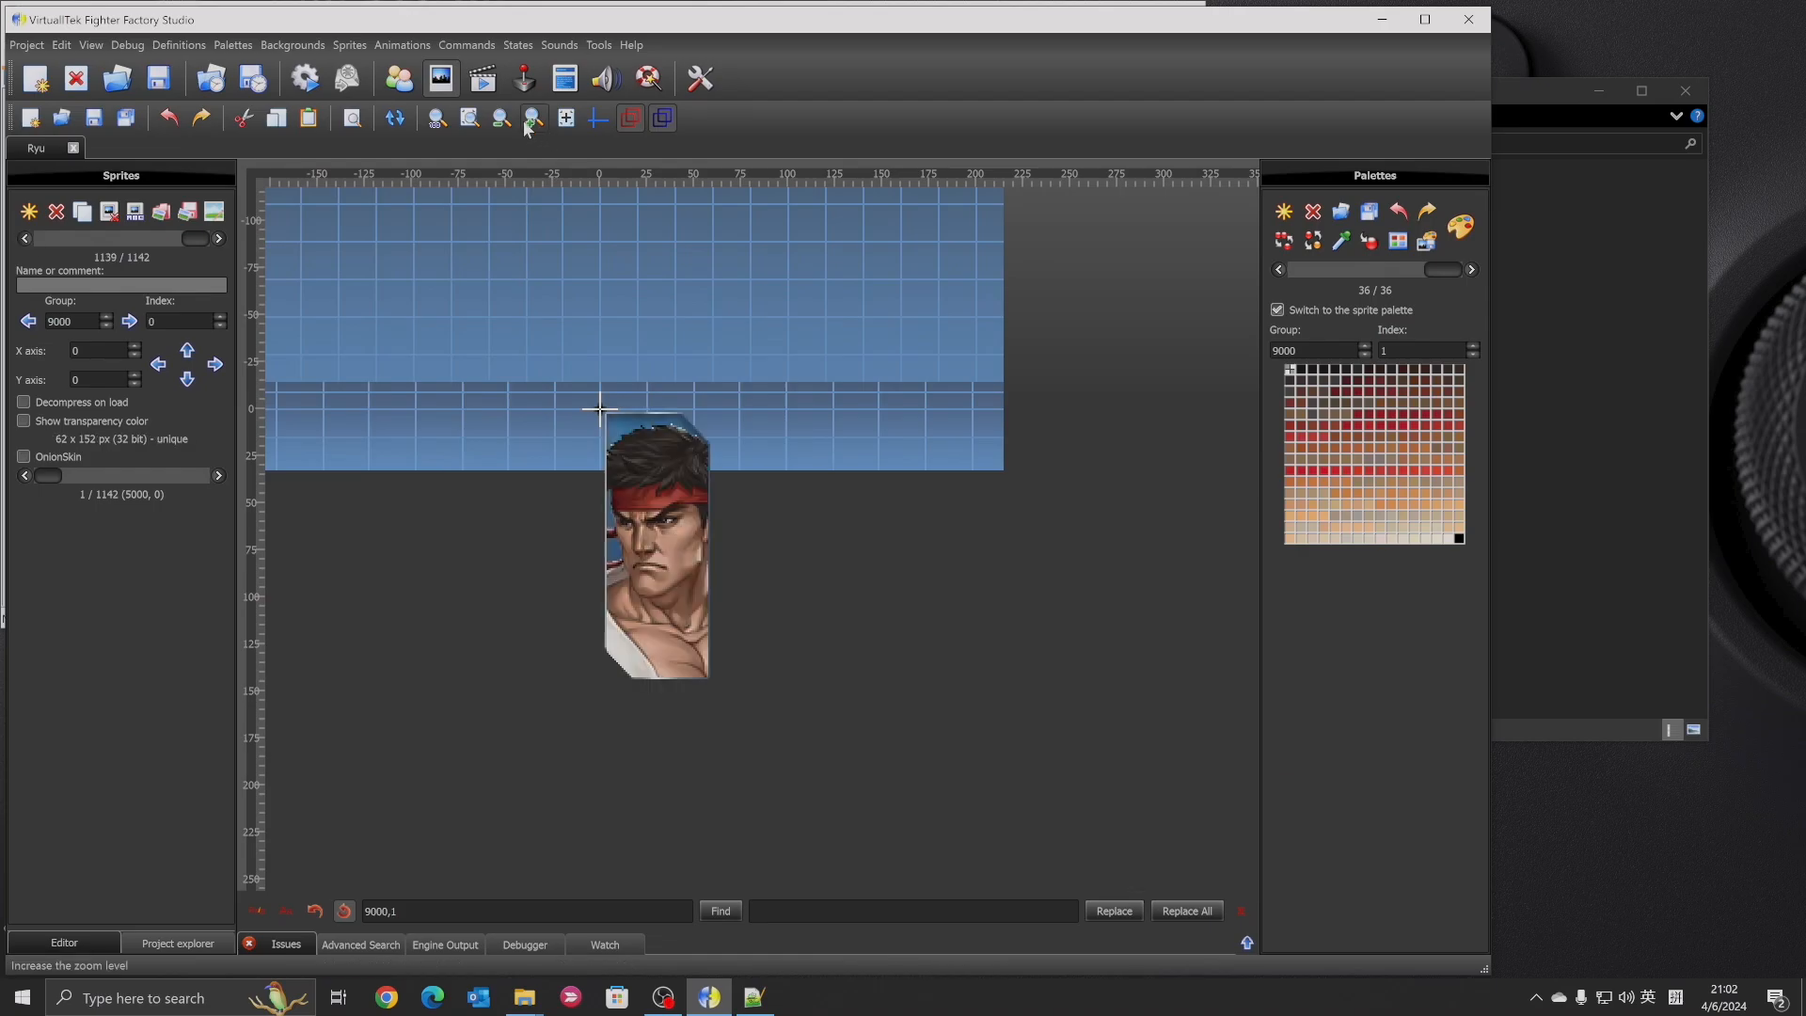
left_click(218, 238)
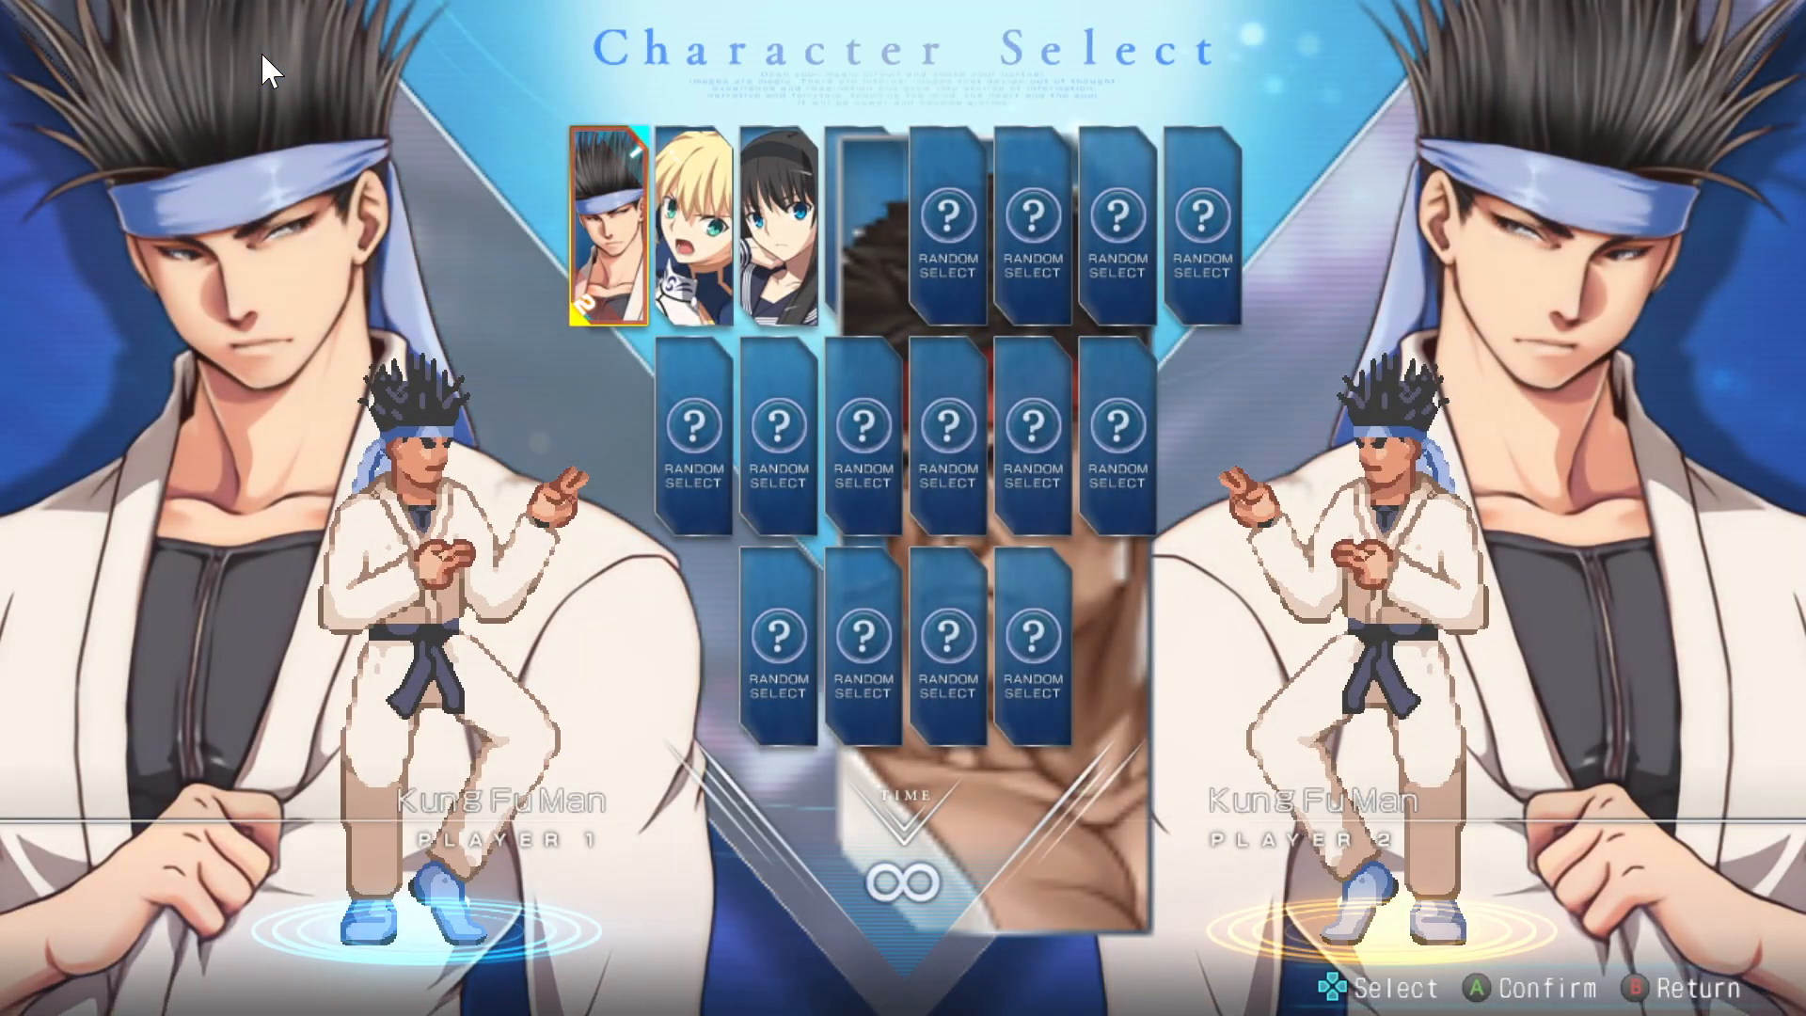
In Ikemen GO, check Ryu's portraits on the character select screen with Akiha as player 1 and Ryu as player 2
key("Right")
key("Right")
key("Right")
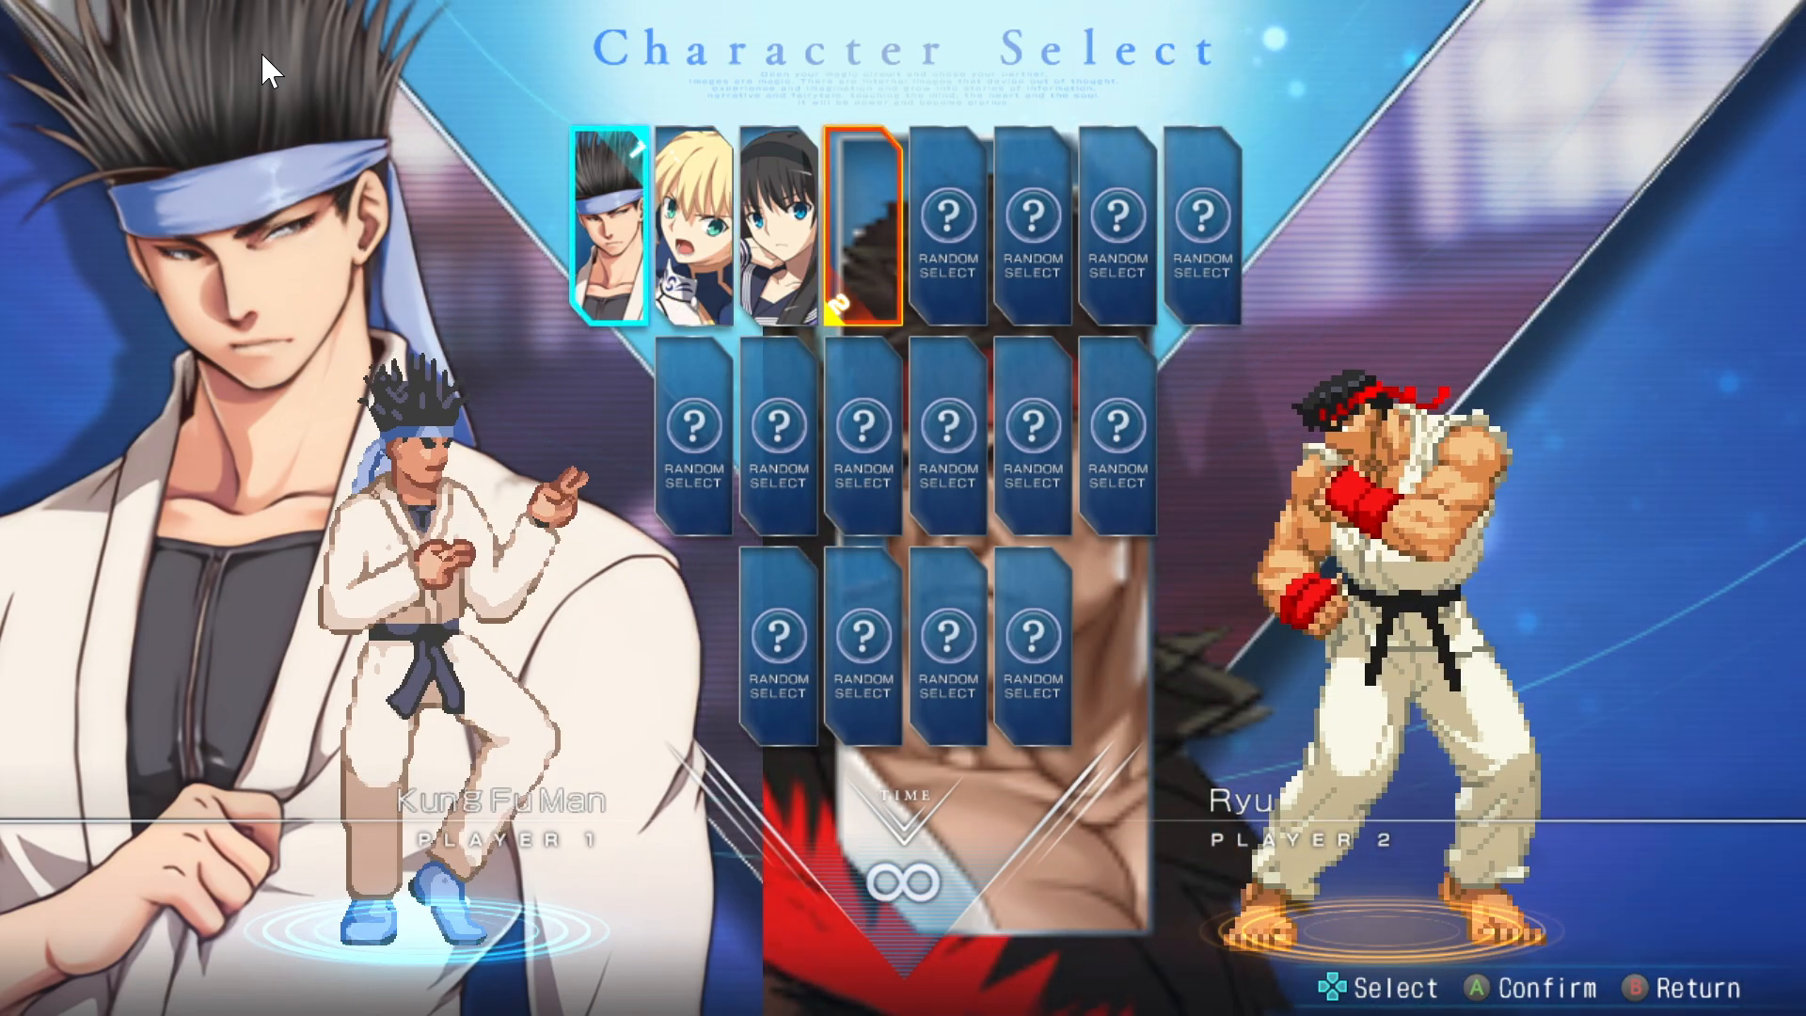
key("Right")
key("Left")
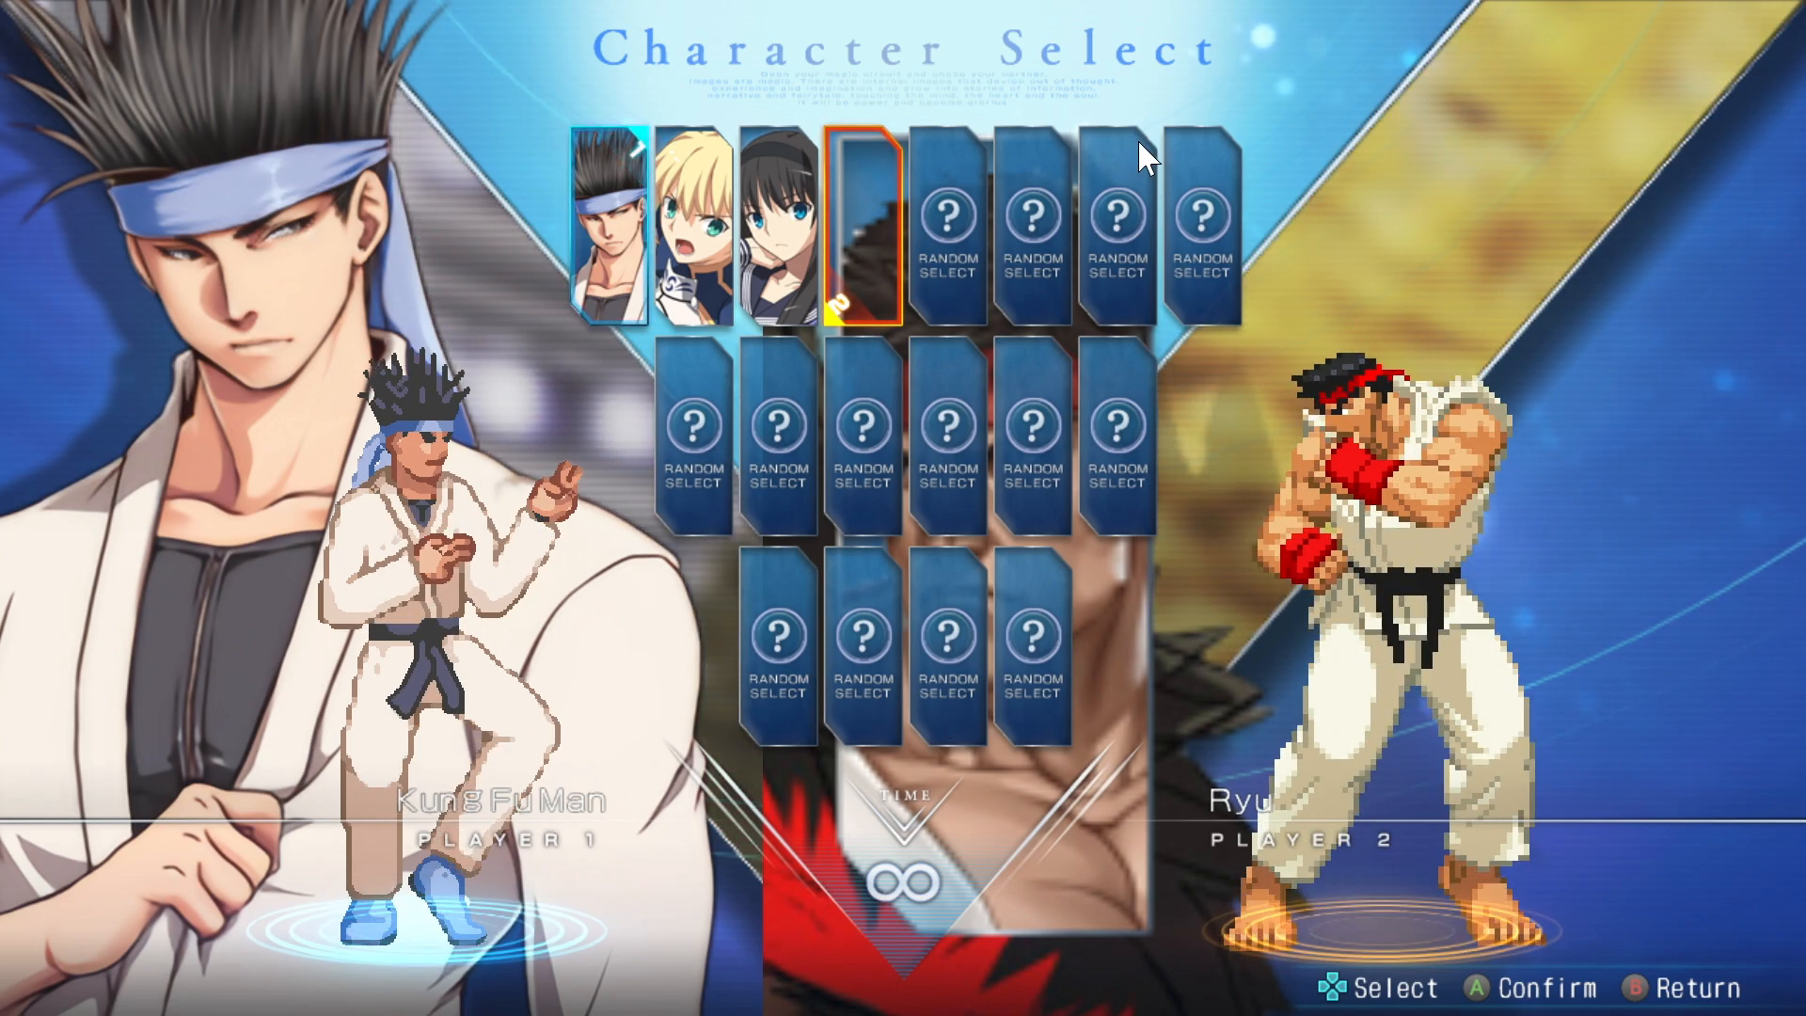
key("Right")
key("Right")
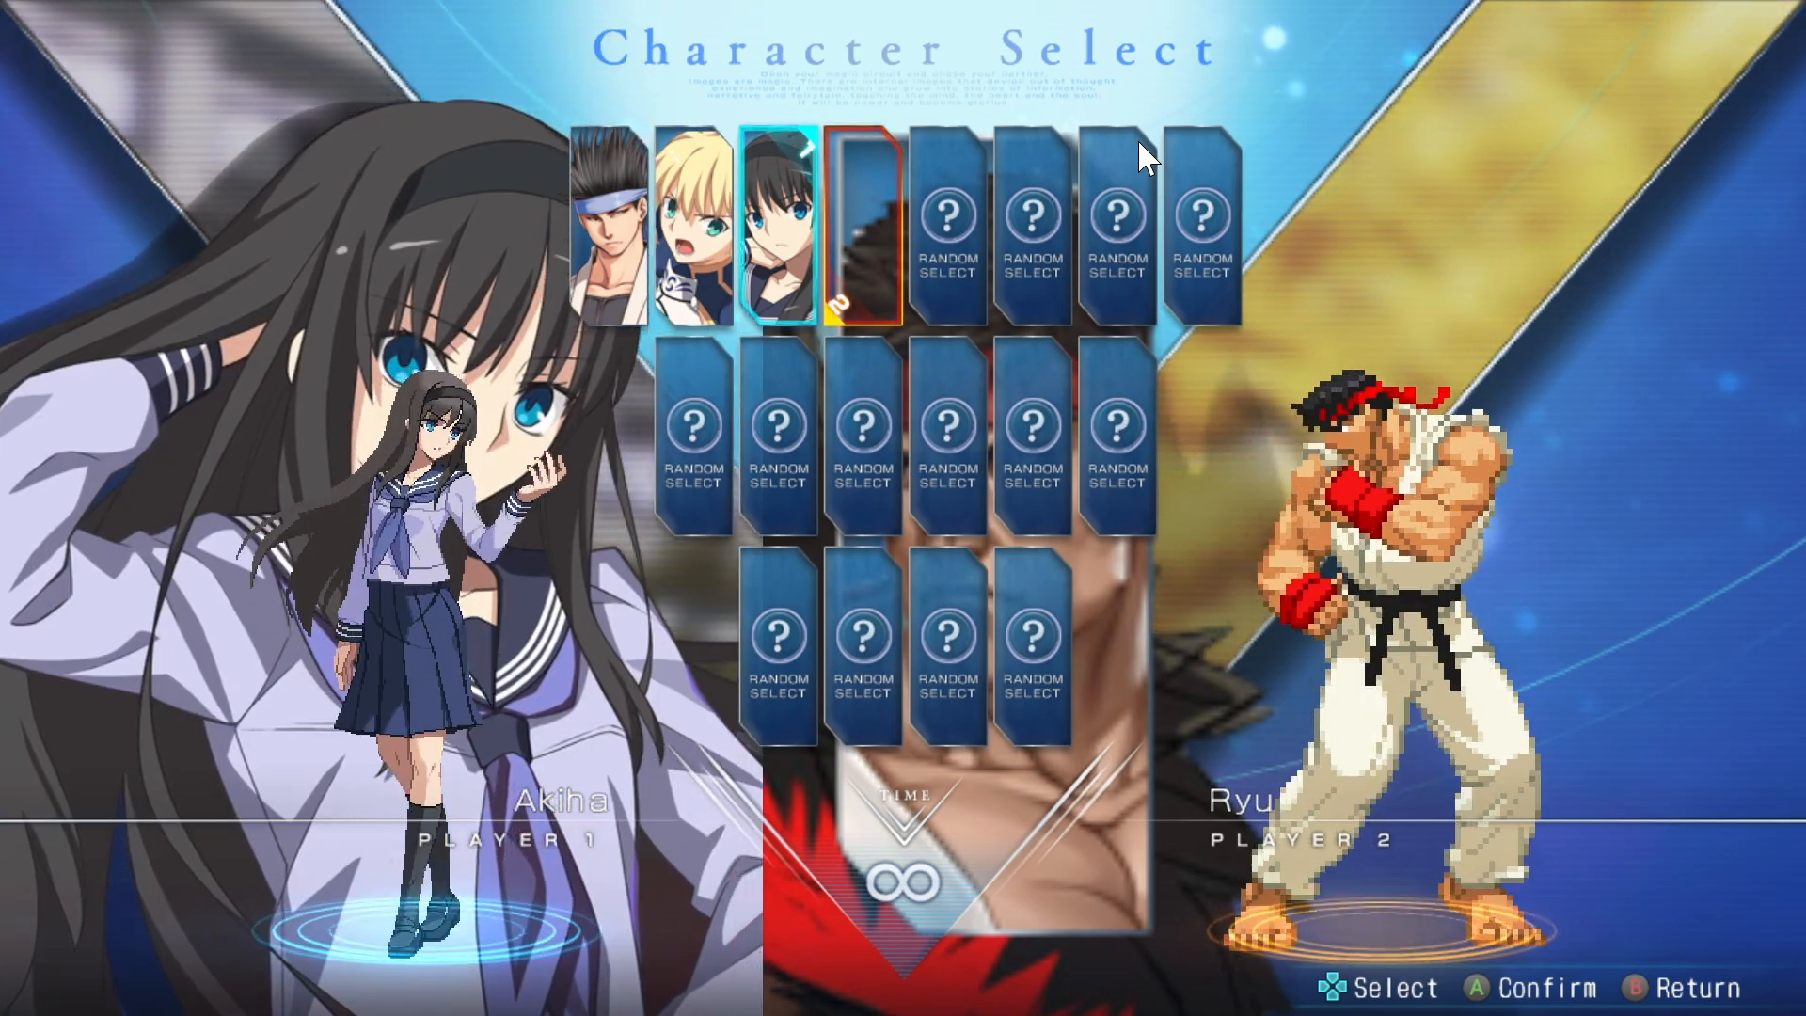
key("Return")
key("Return")
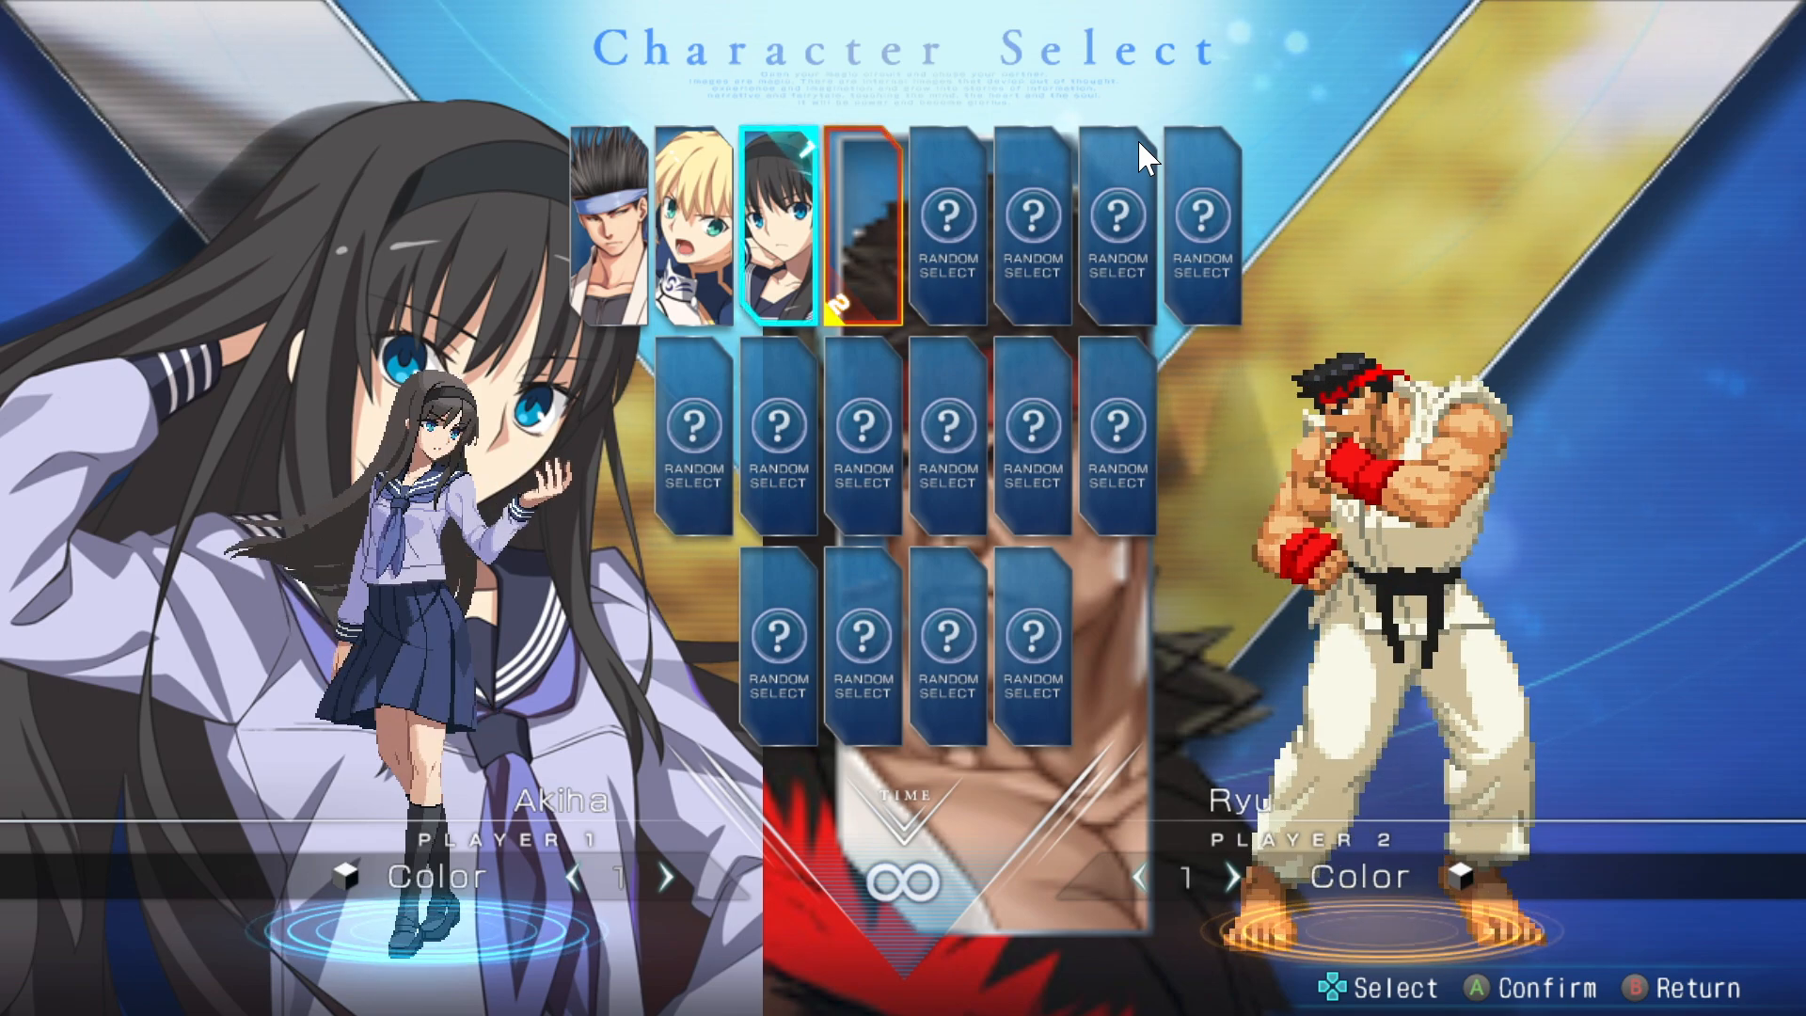
Choose alternative character colors and a stage, start the match, and check Ryu's lifebar face
key("Right")
key("Right")
key("Right")
key("Right")
key("Return")
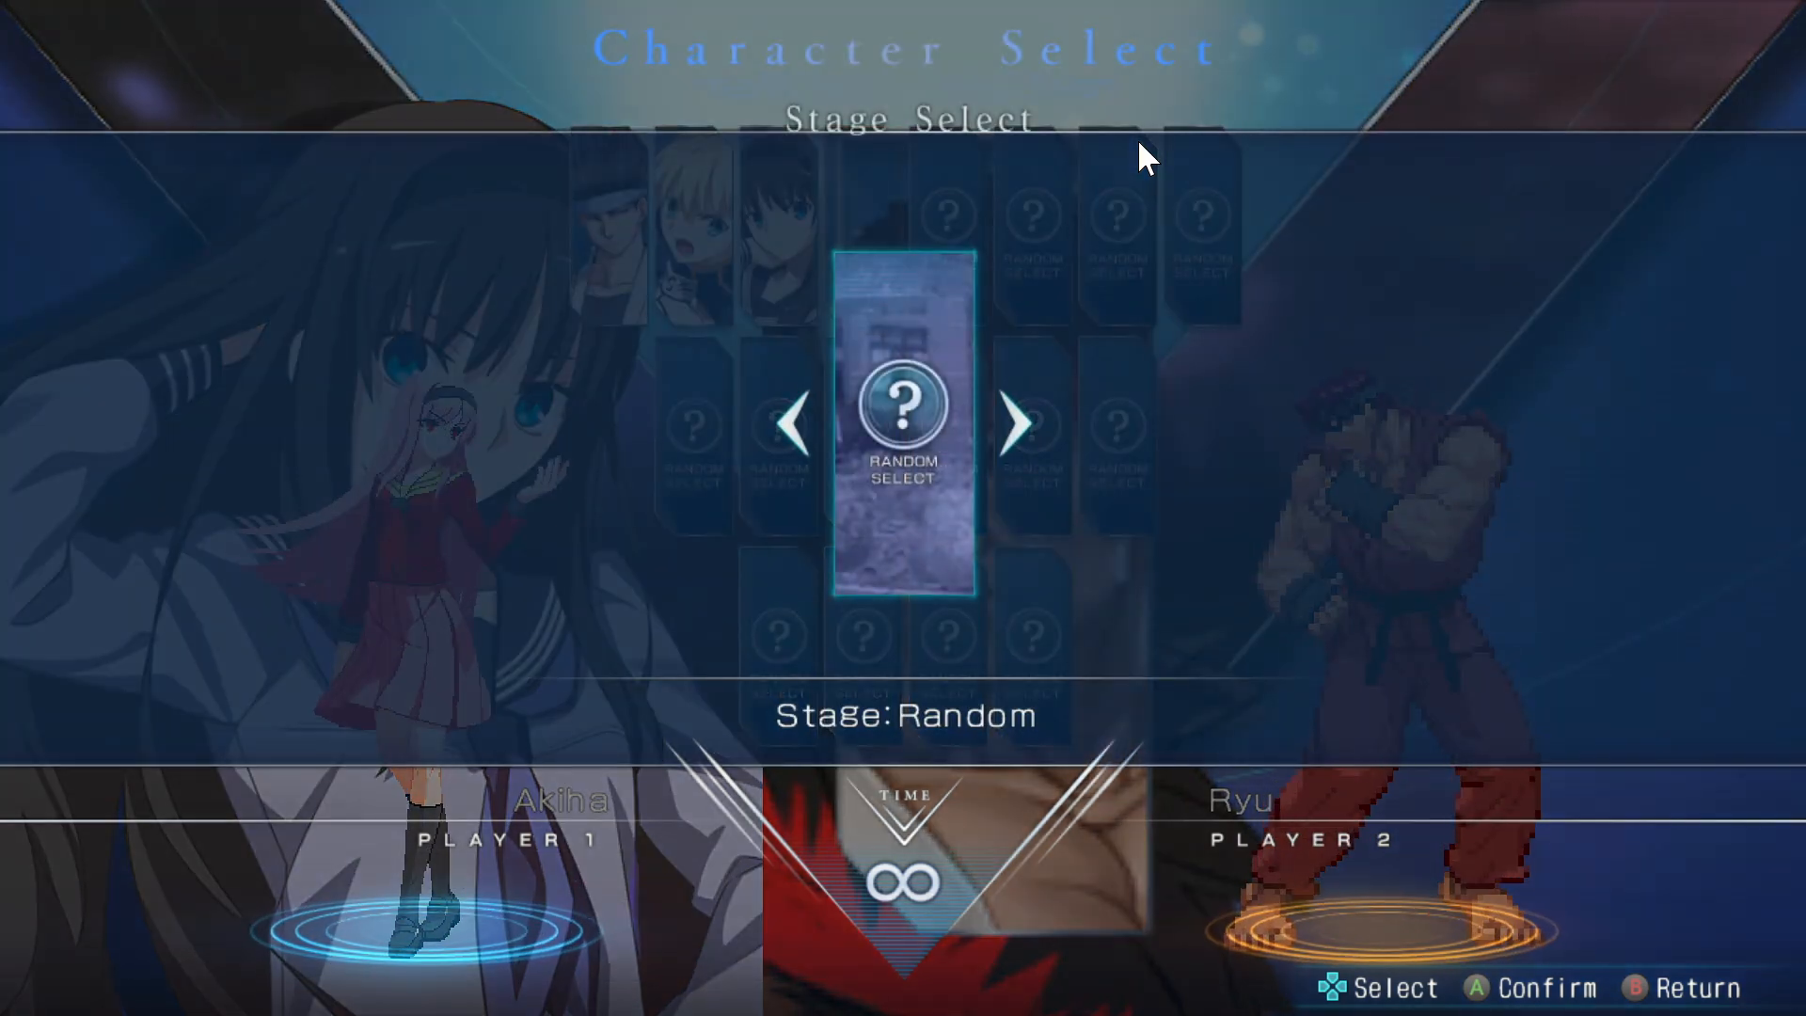
key("Left")
key("Return")
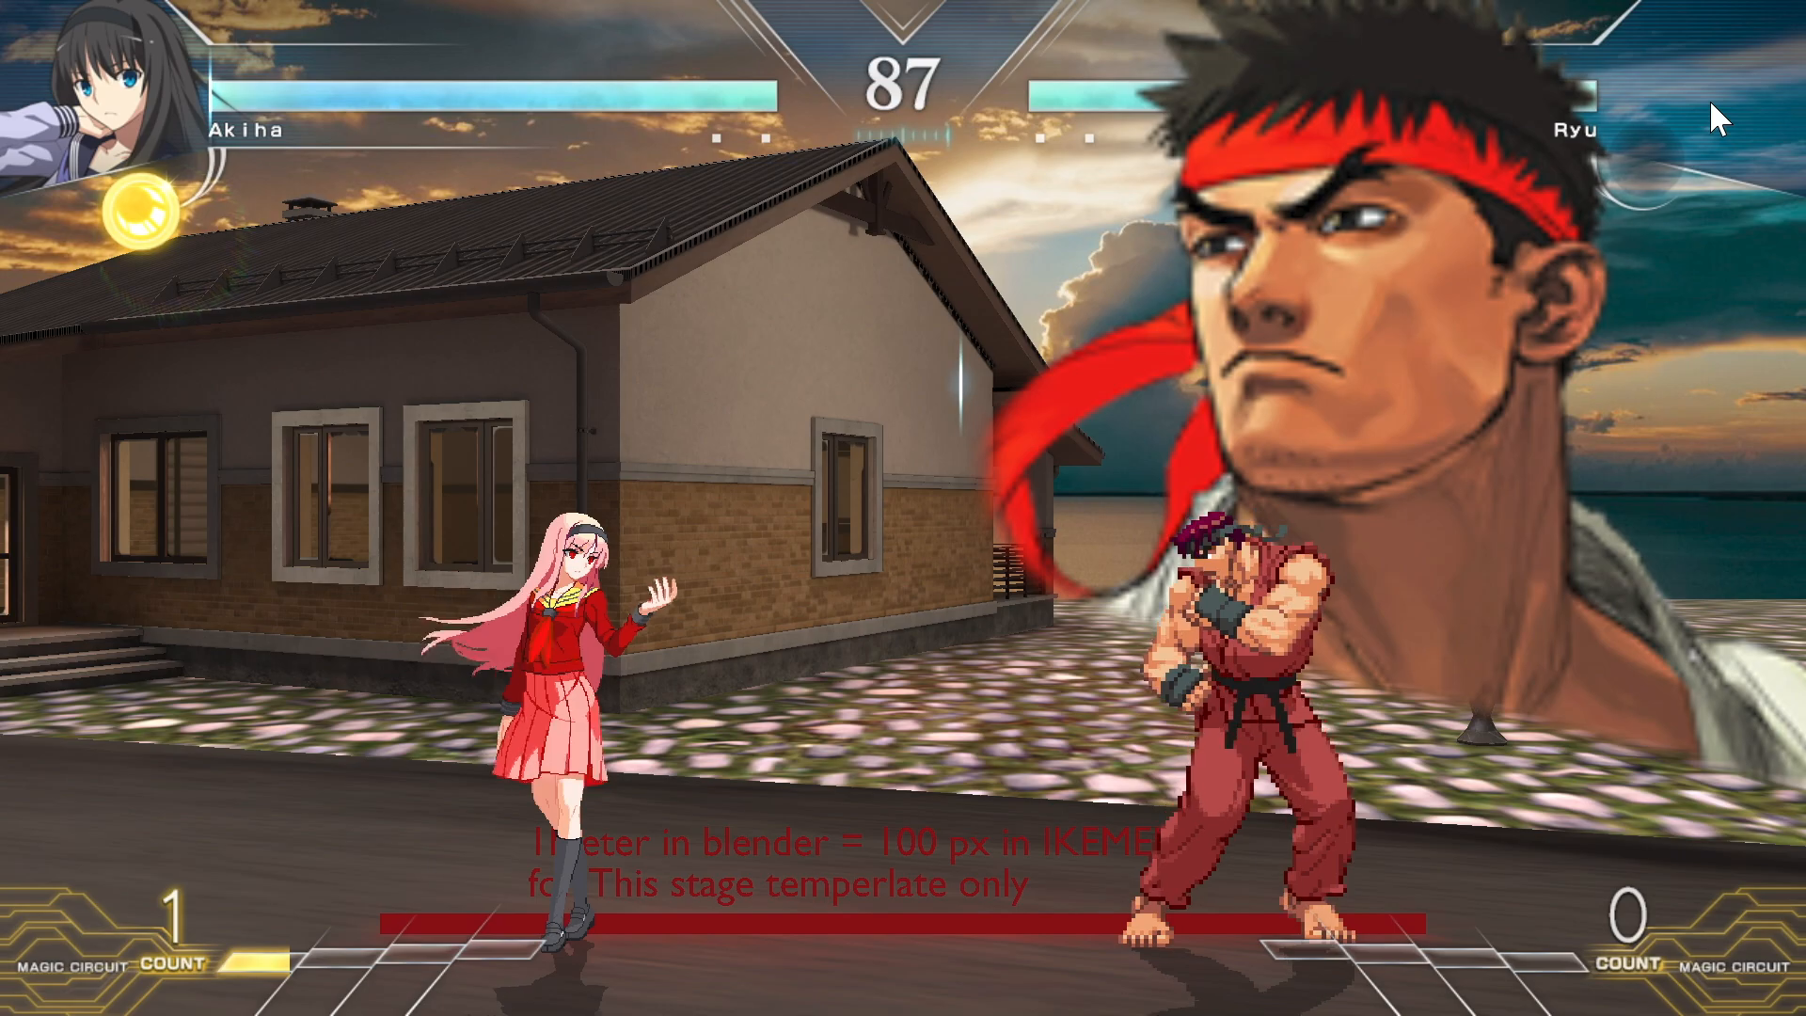
key("Left")
key("Right")
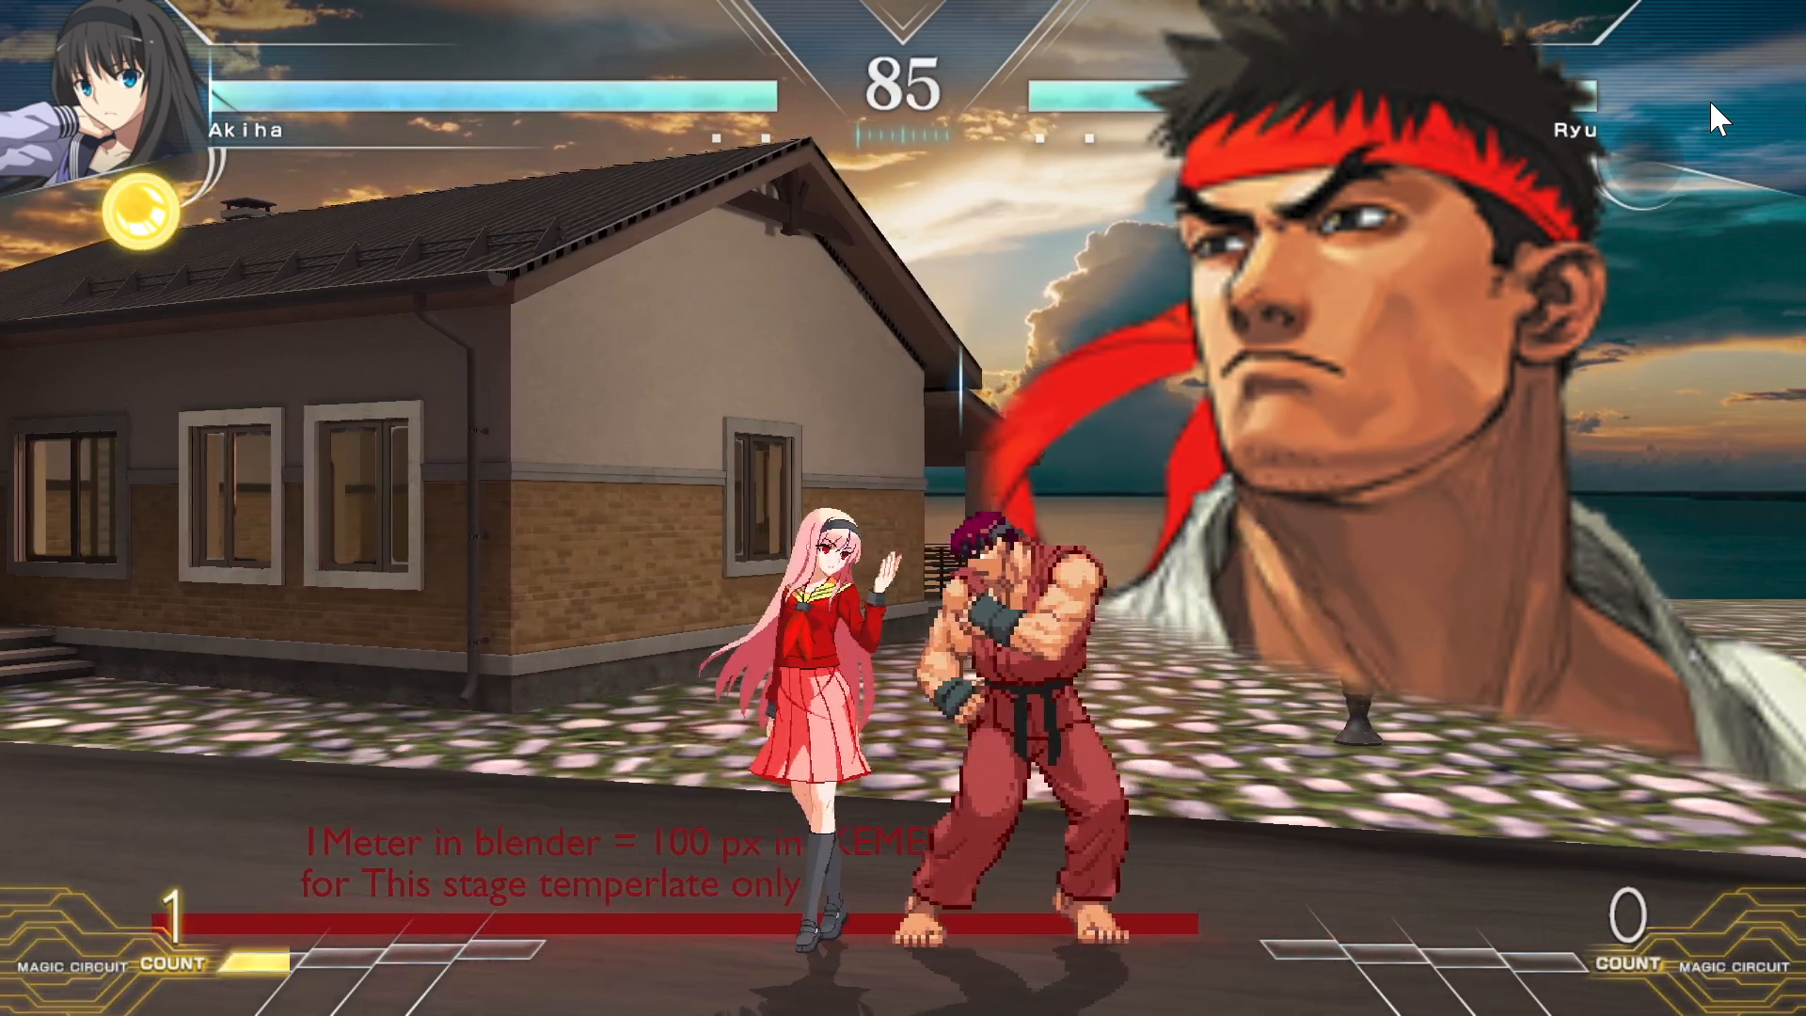
key("F2")
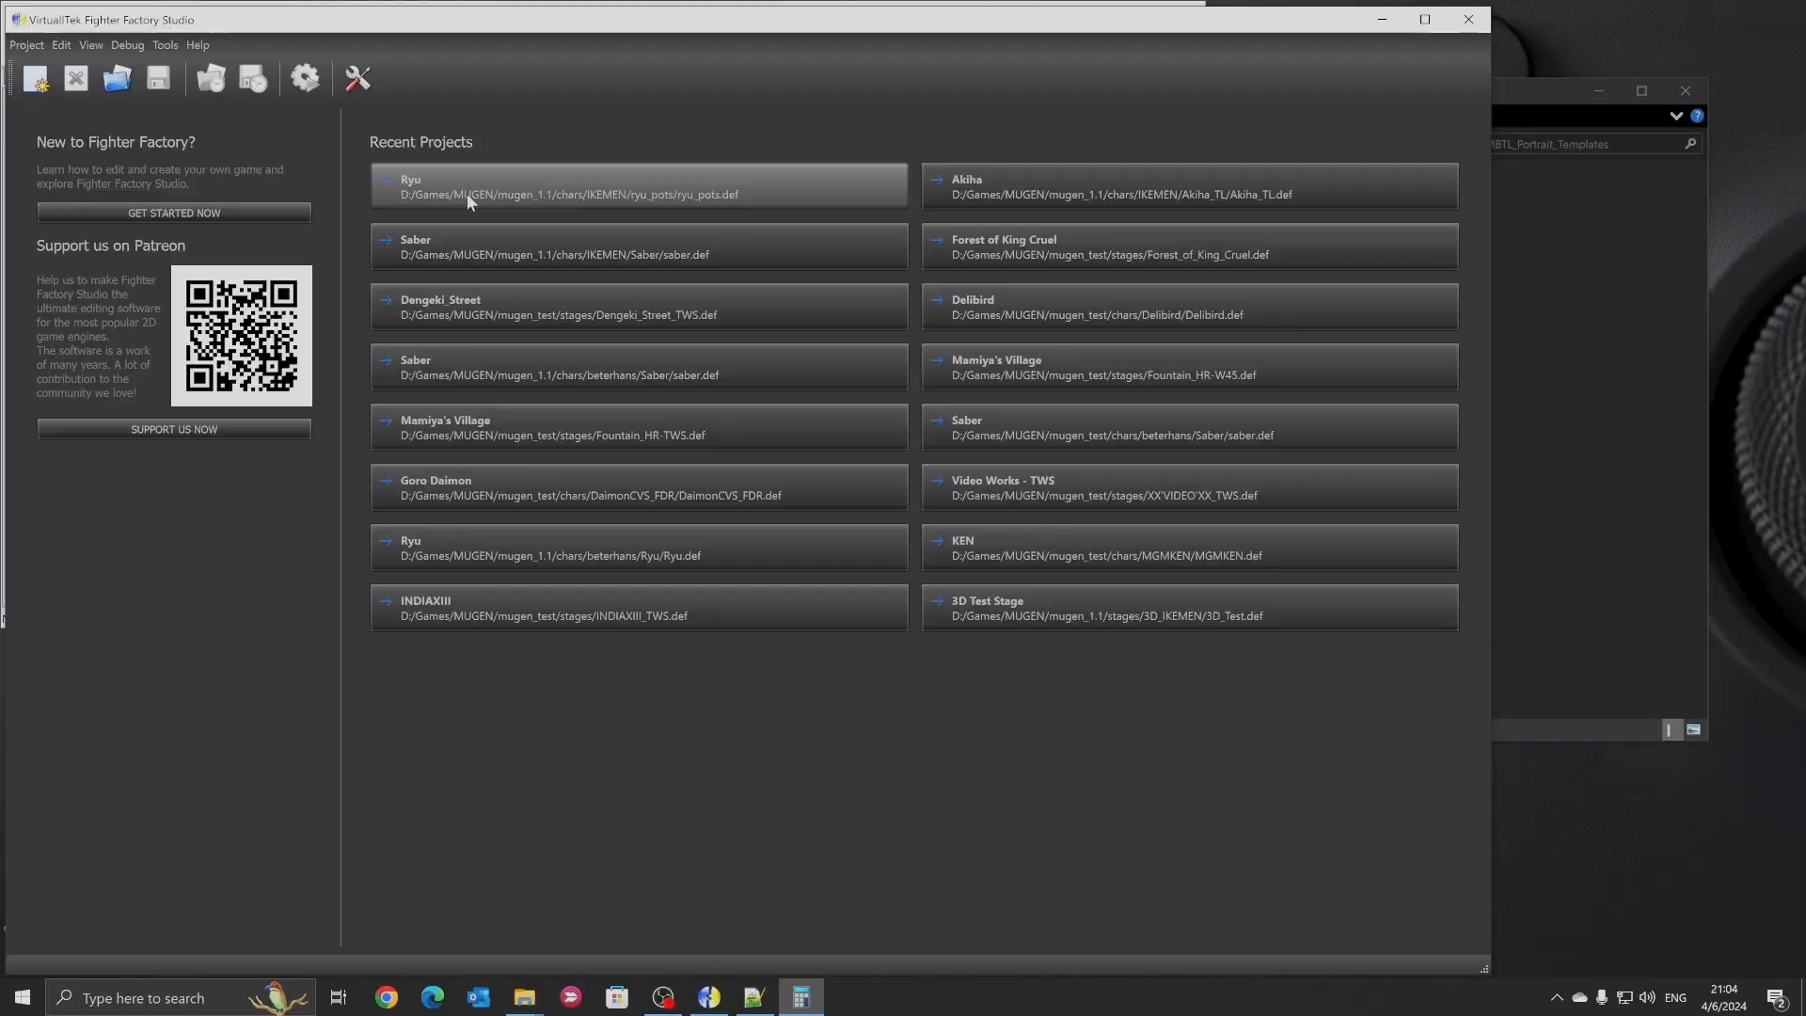
In Fighter Factory Studio, reopen the Ryu project, inspect its localcoord, and divide 1280 by 320 in Calculator for the scale factor
left_click(466, 193)
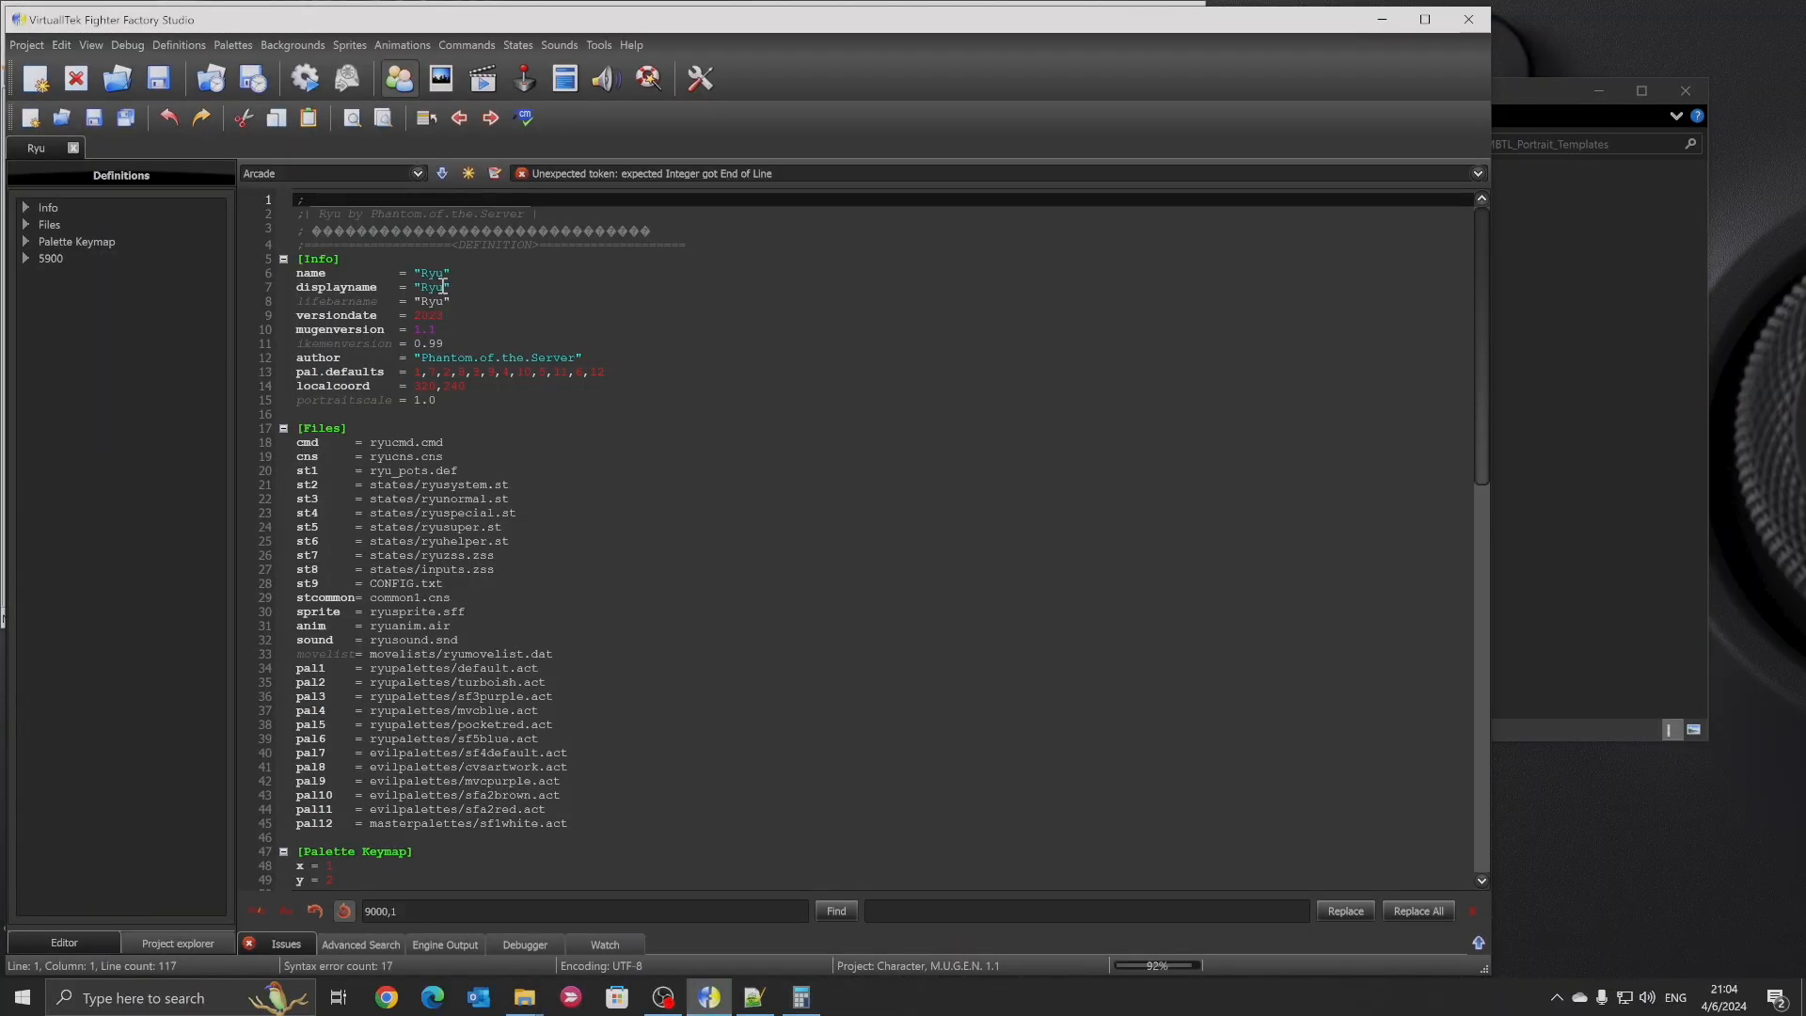
double_click(423, 386)
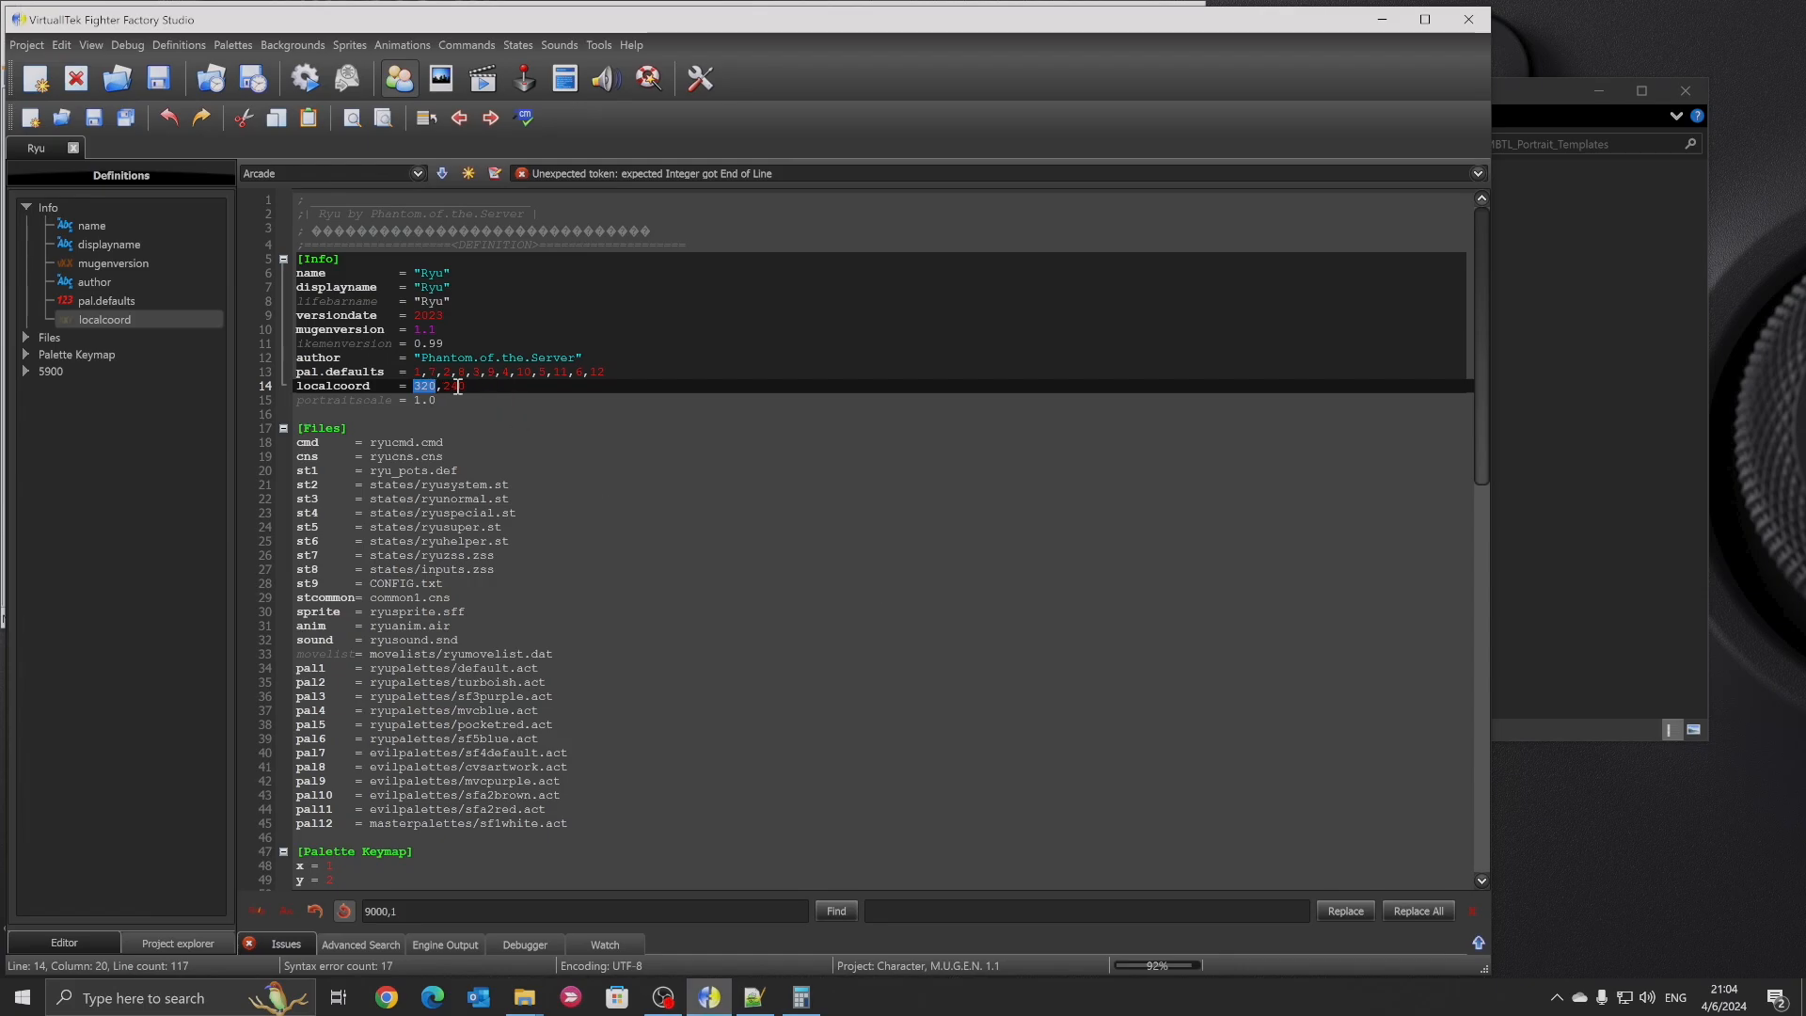
key("alt+Tab")
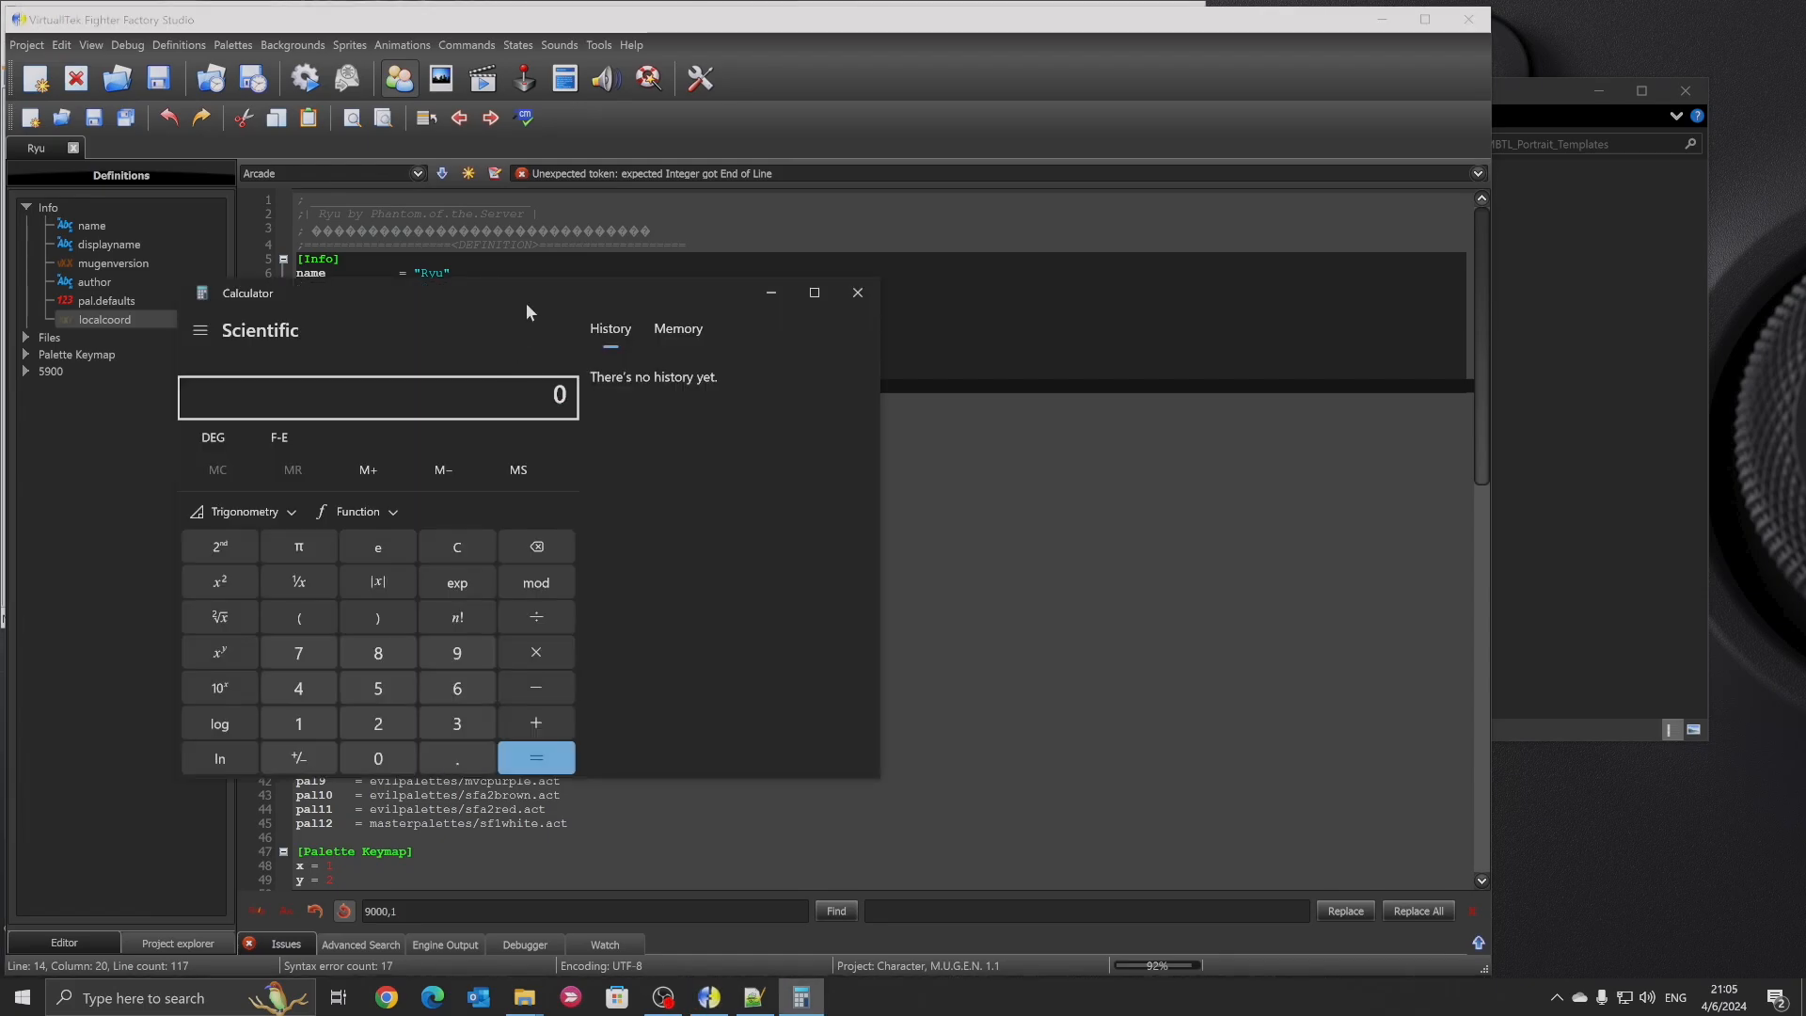
left_click_drag(526, 303, 975, 236)
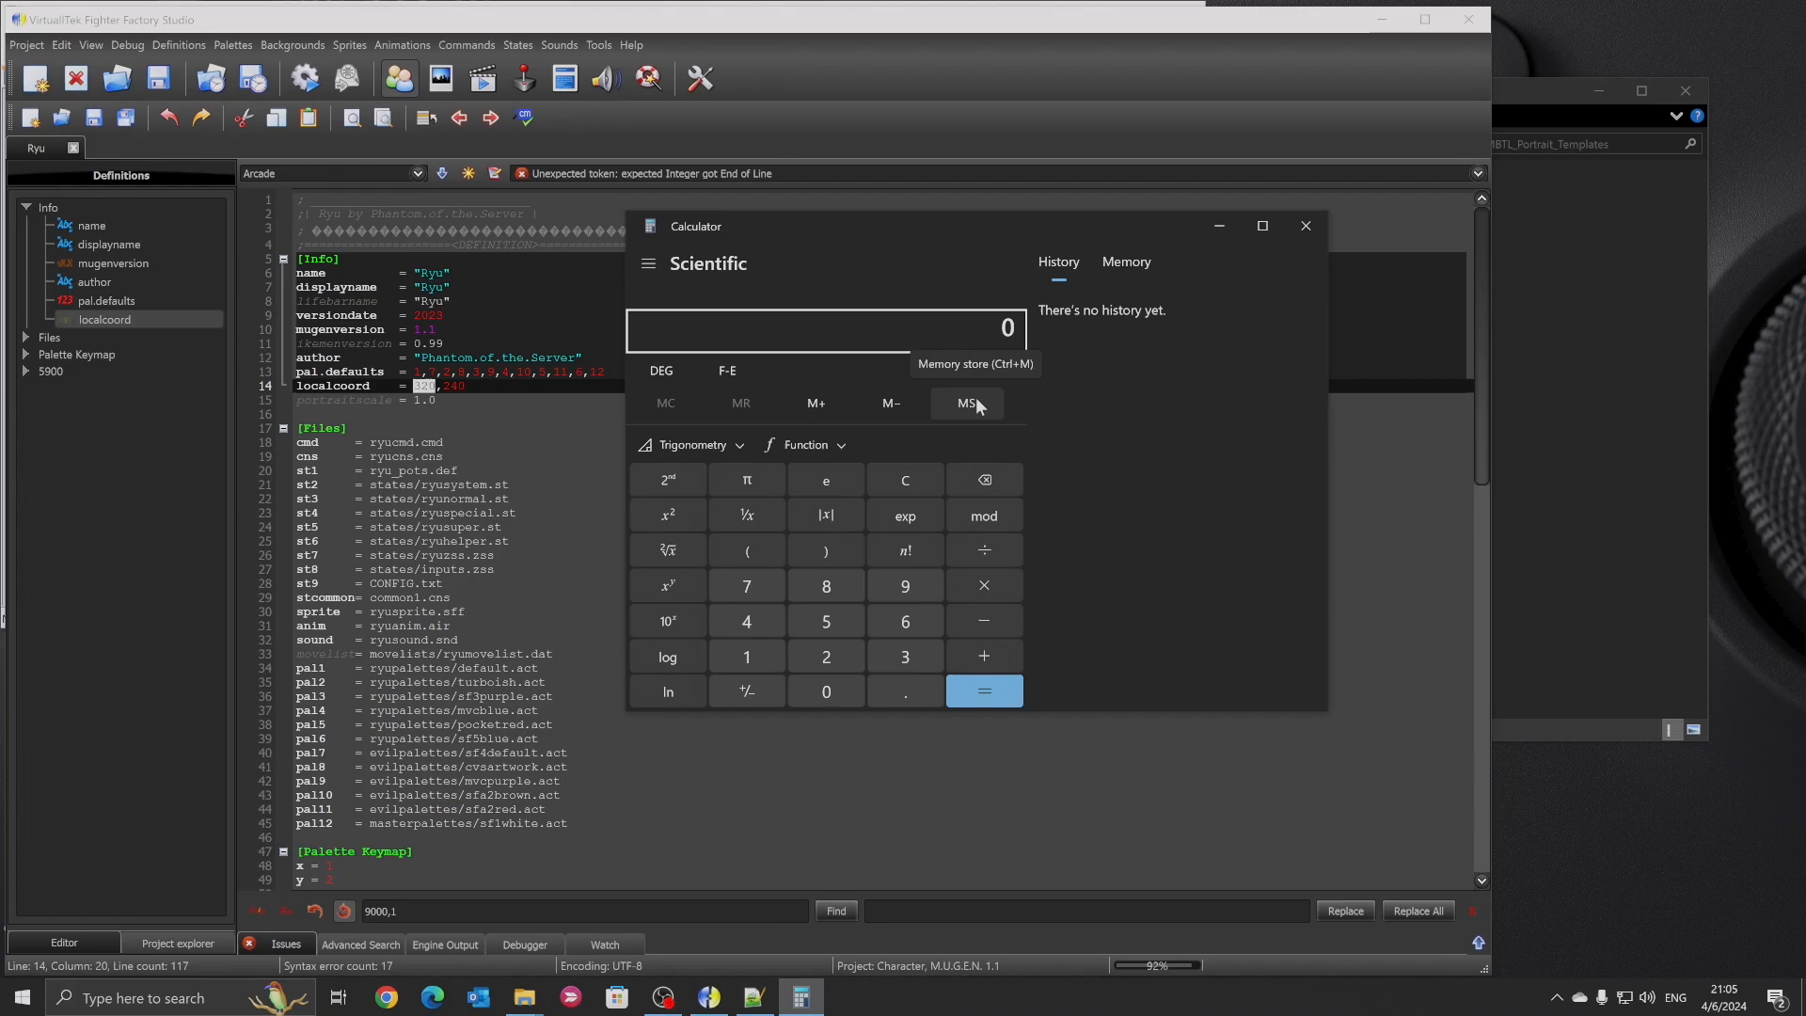
type("1290")
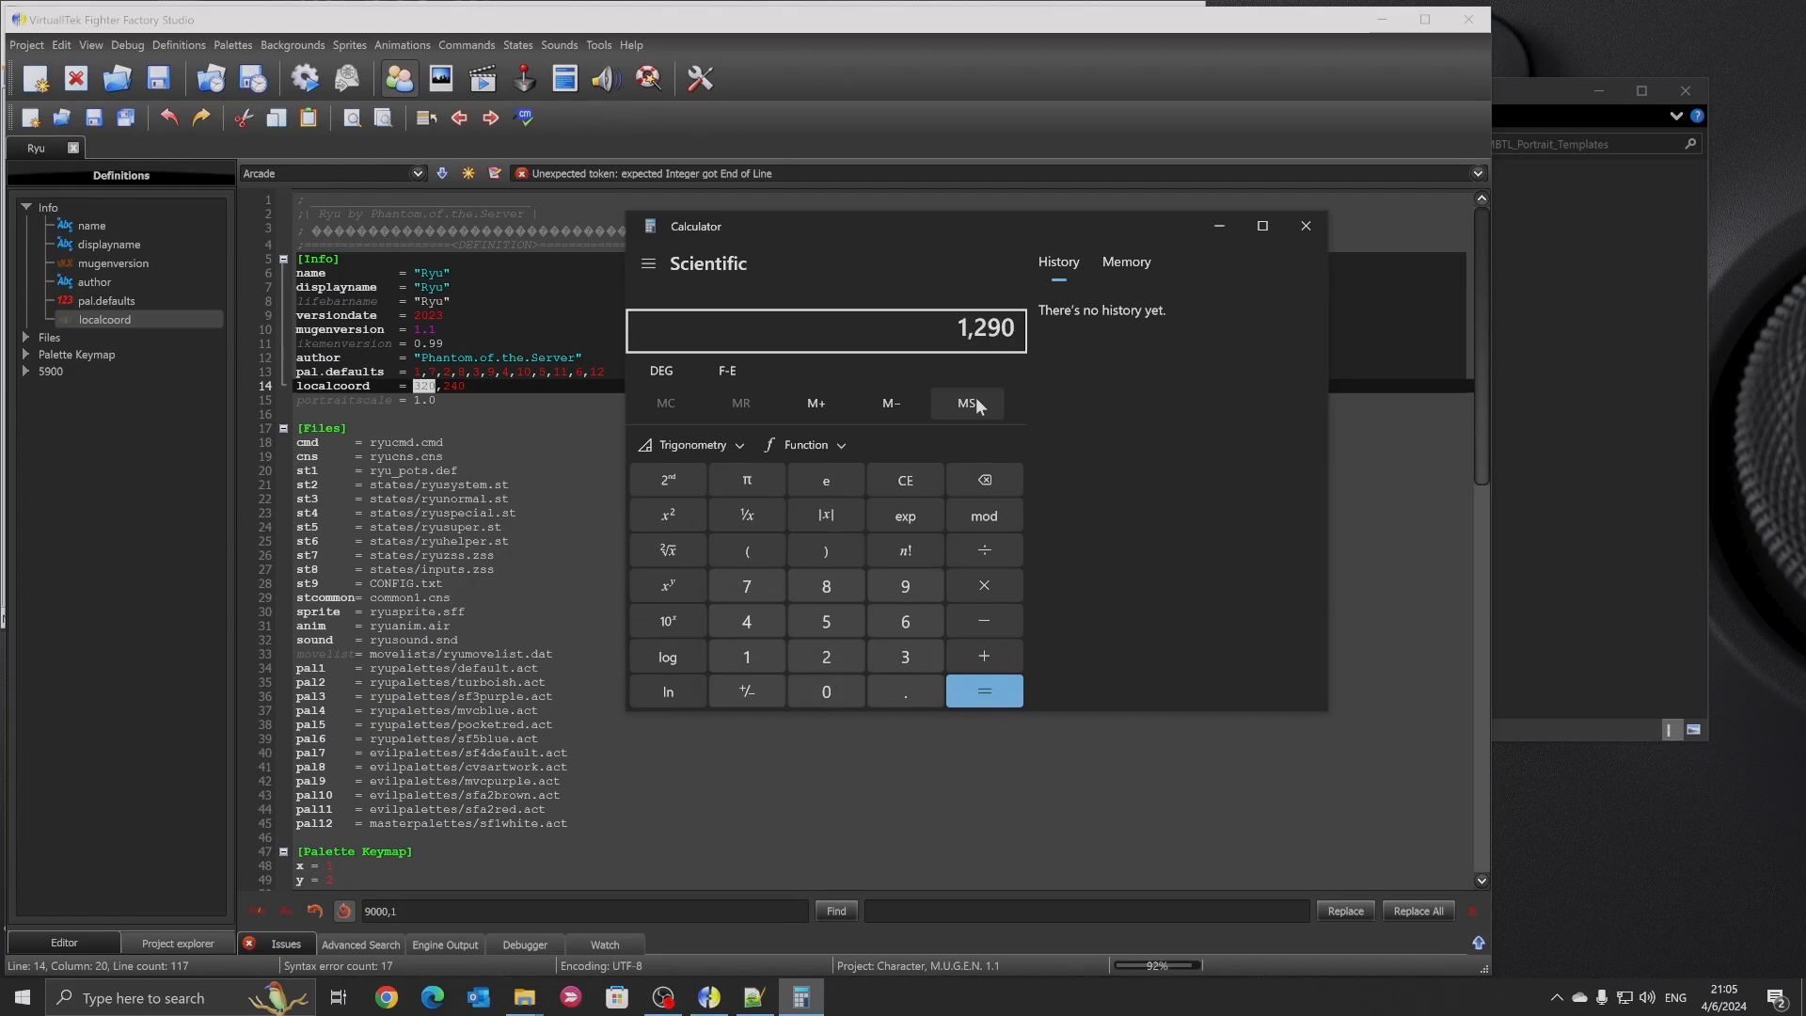
key("BackSpace")
key("BackSpace")
type("80")
key("slash")
type("320")
key("Return")
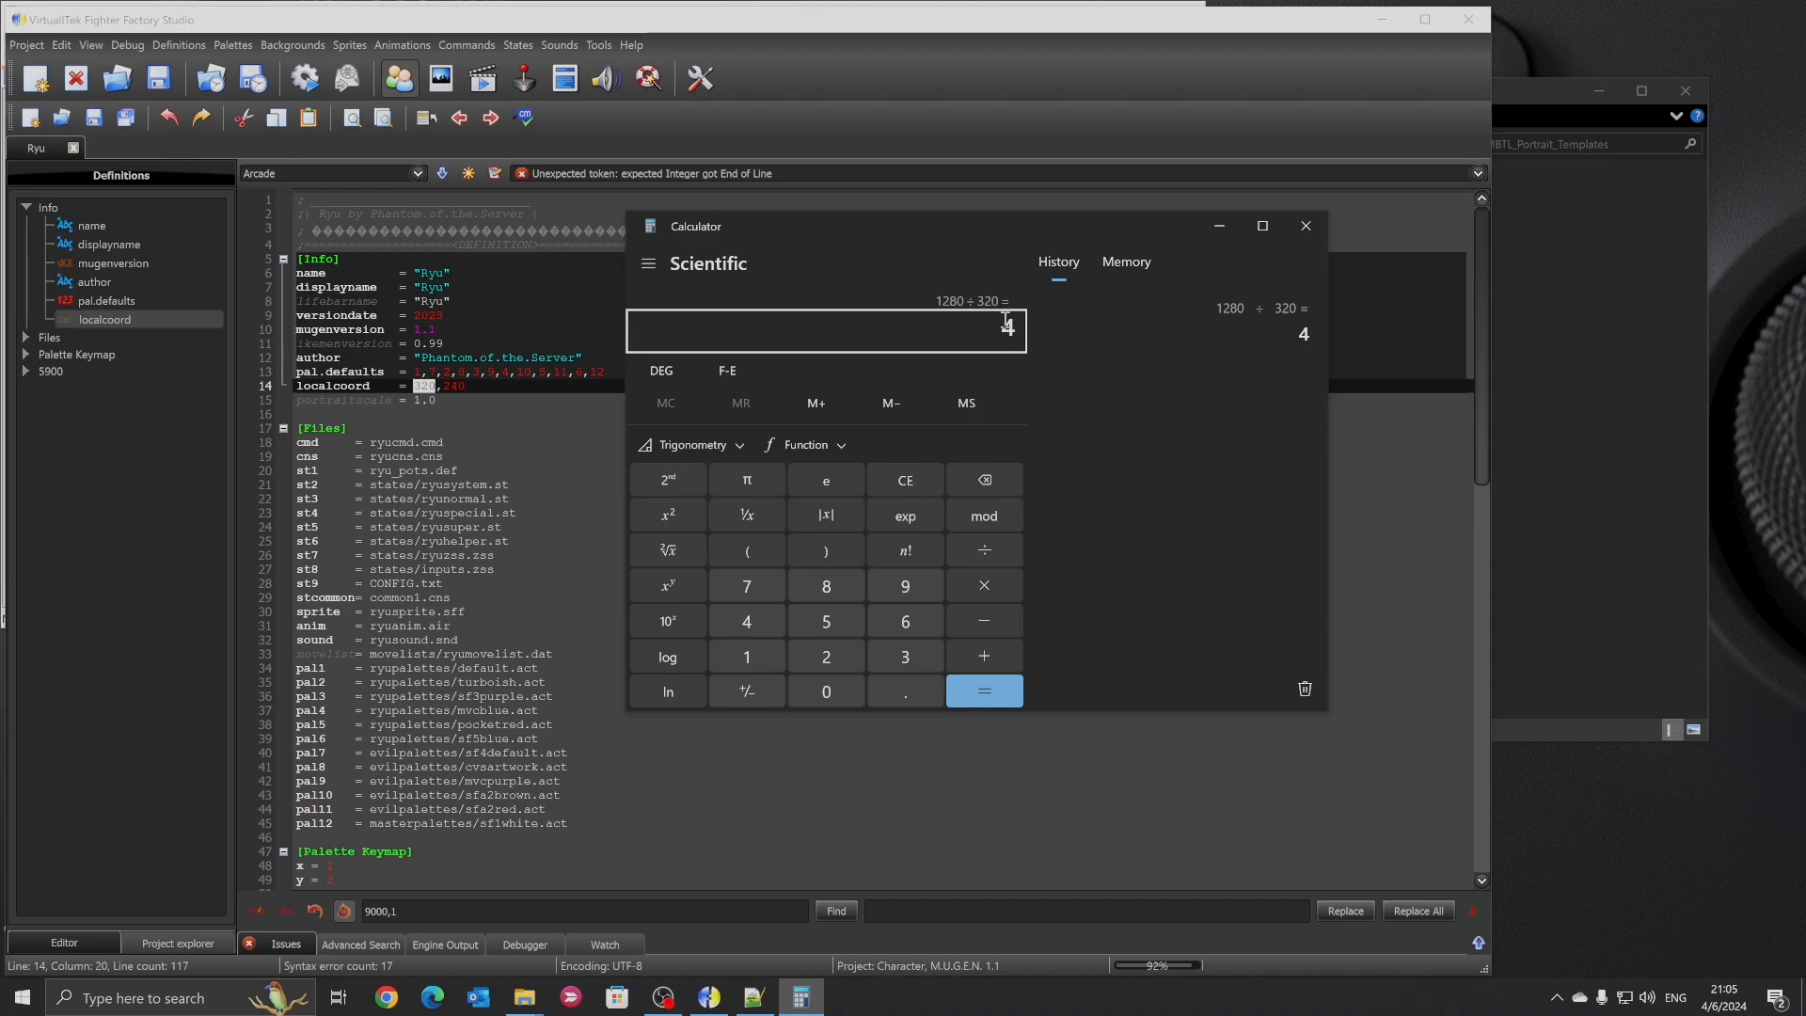
left_click(1305, 225)
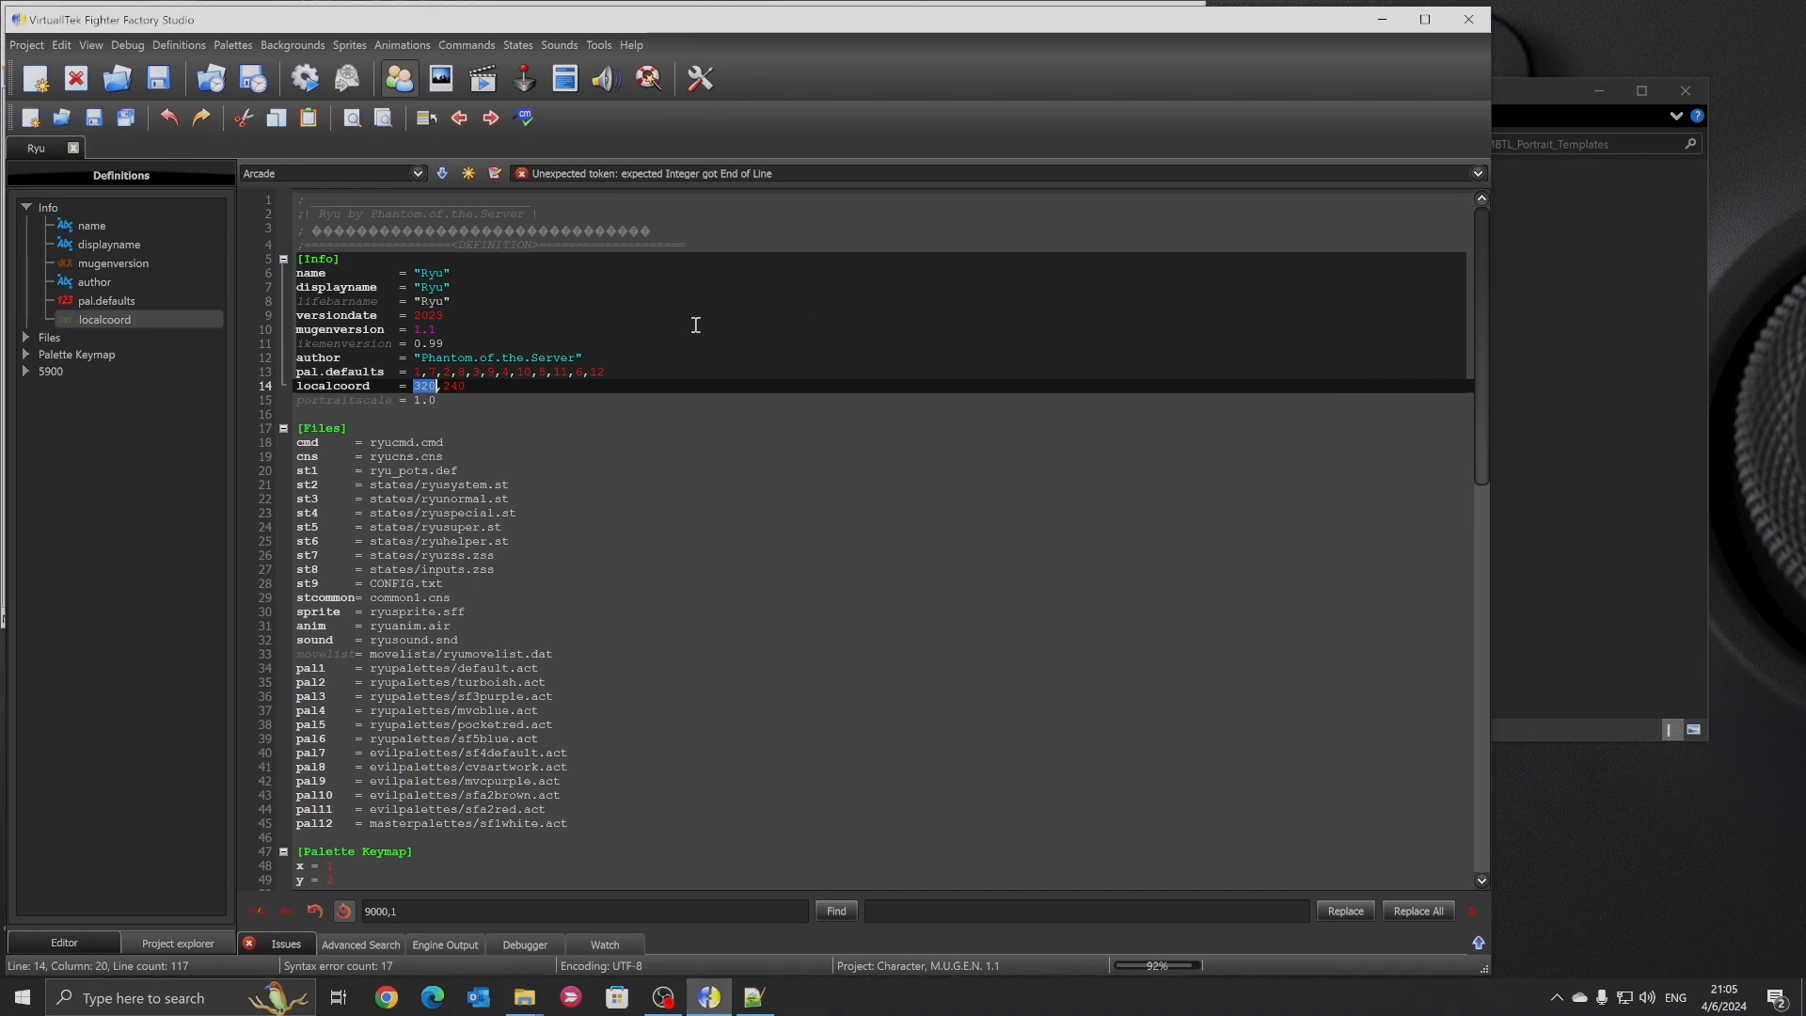
left_click(472, 375)
left_click(473, 386)
Open 9000,0 small portrait.png from the portrait templates folder in FastStone and resize it to 25 percent
left_click(1584, 471)
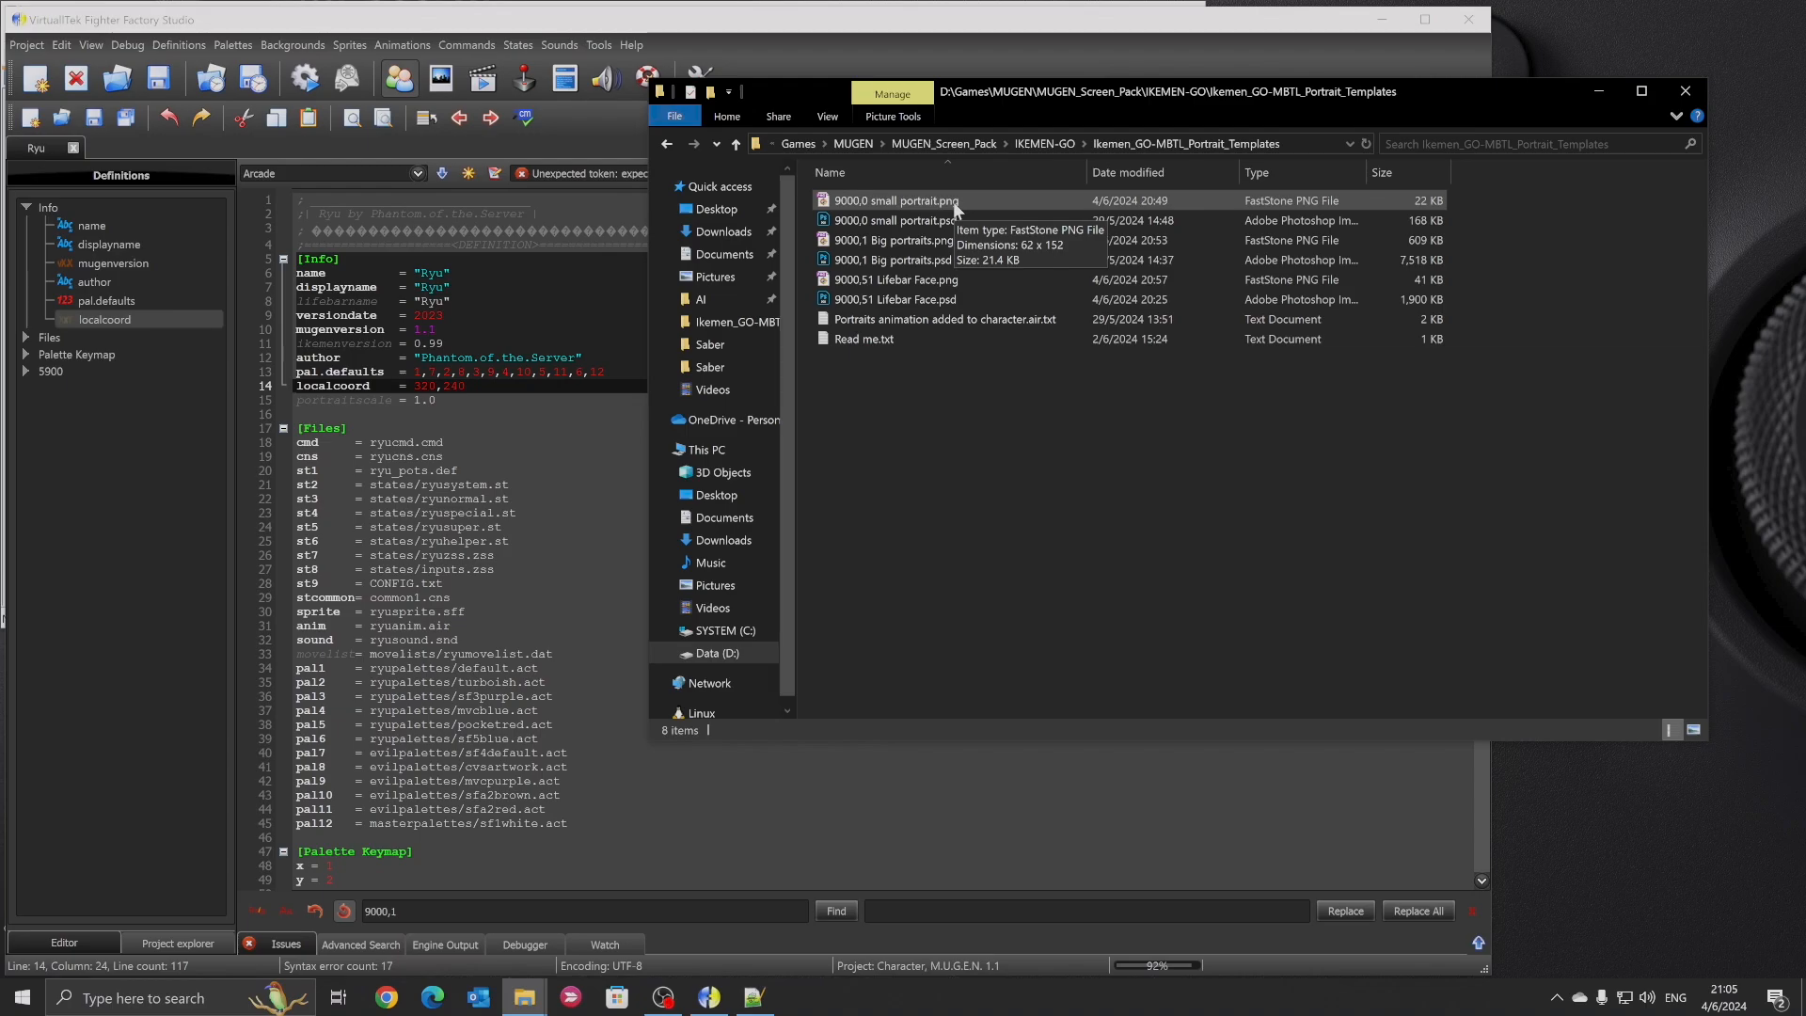
double_click(952, 202)
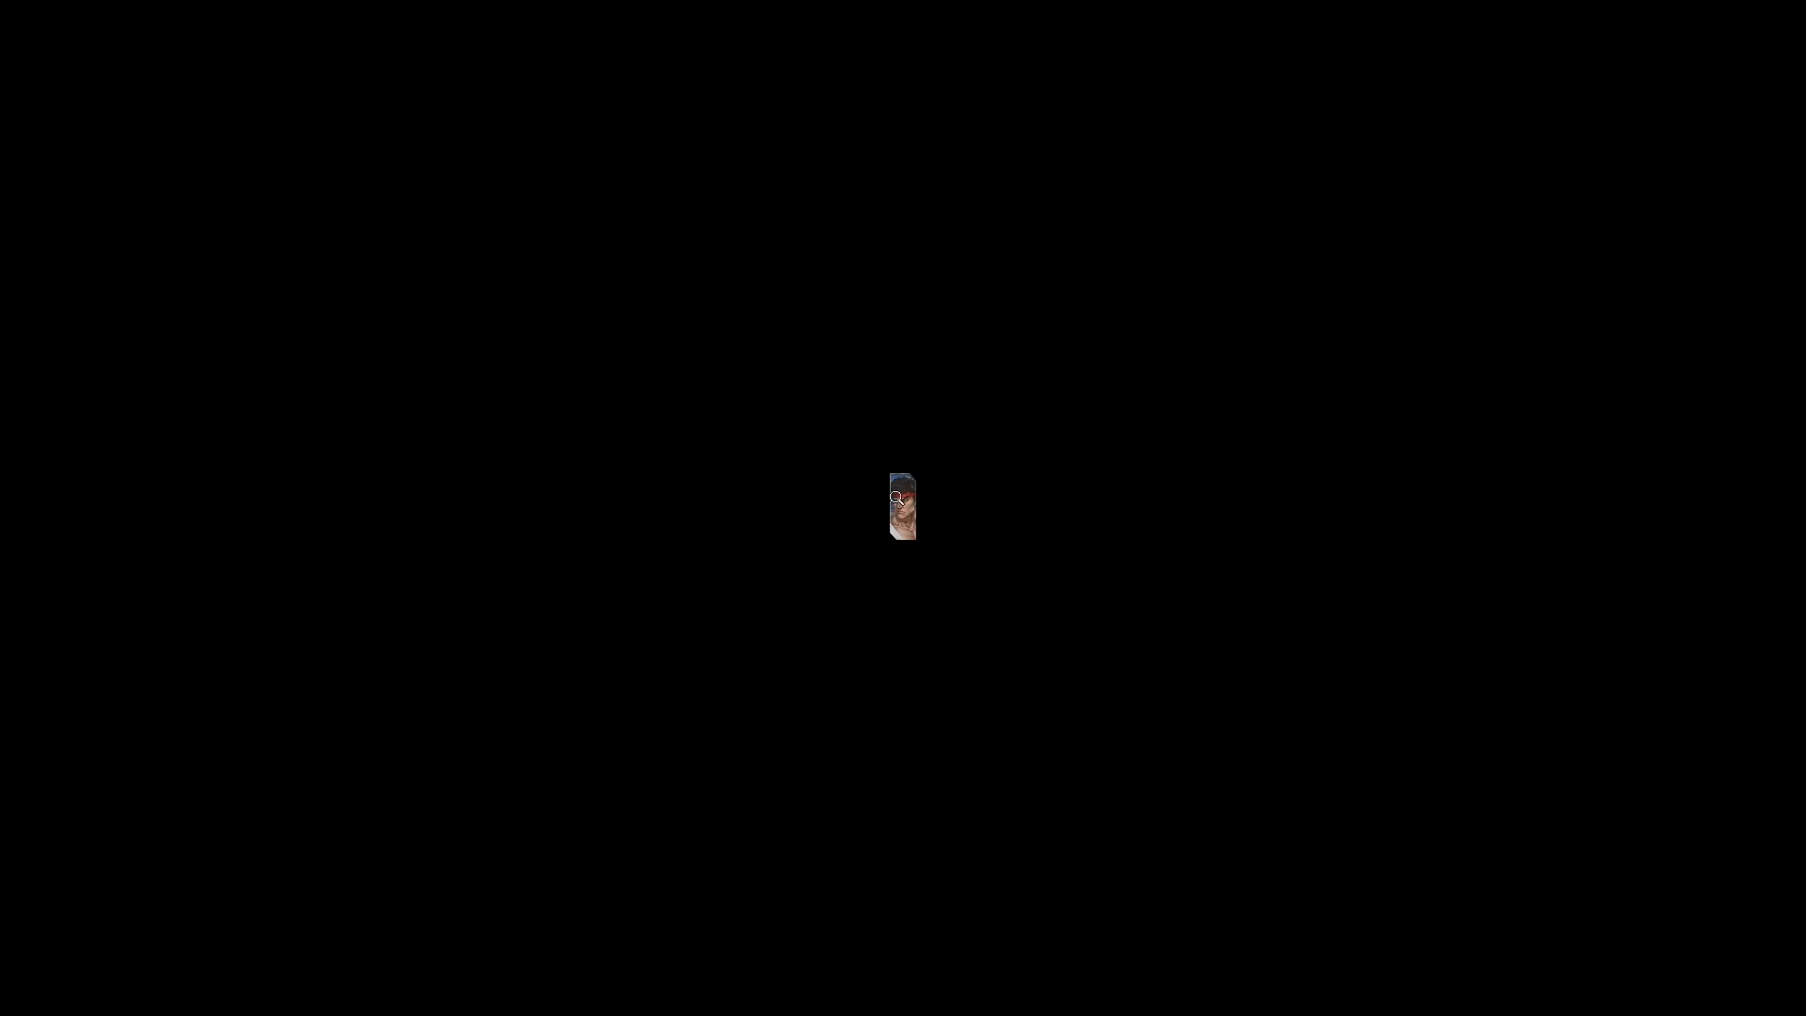
mouse_move(31, 395)
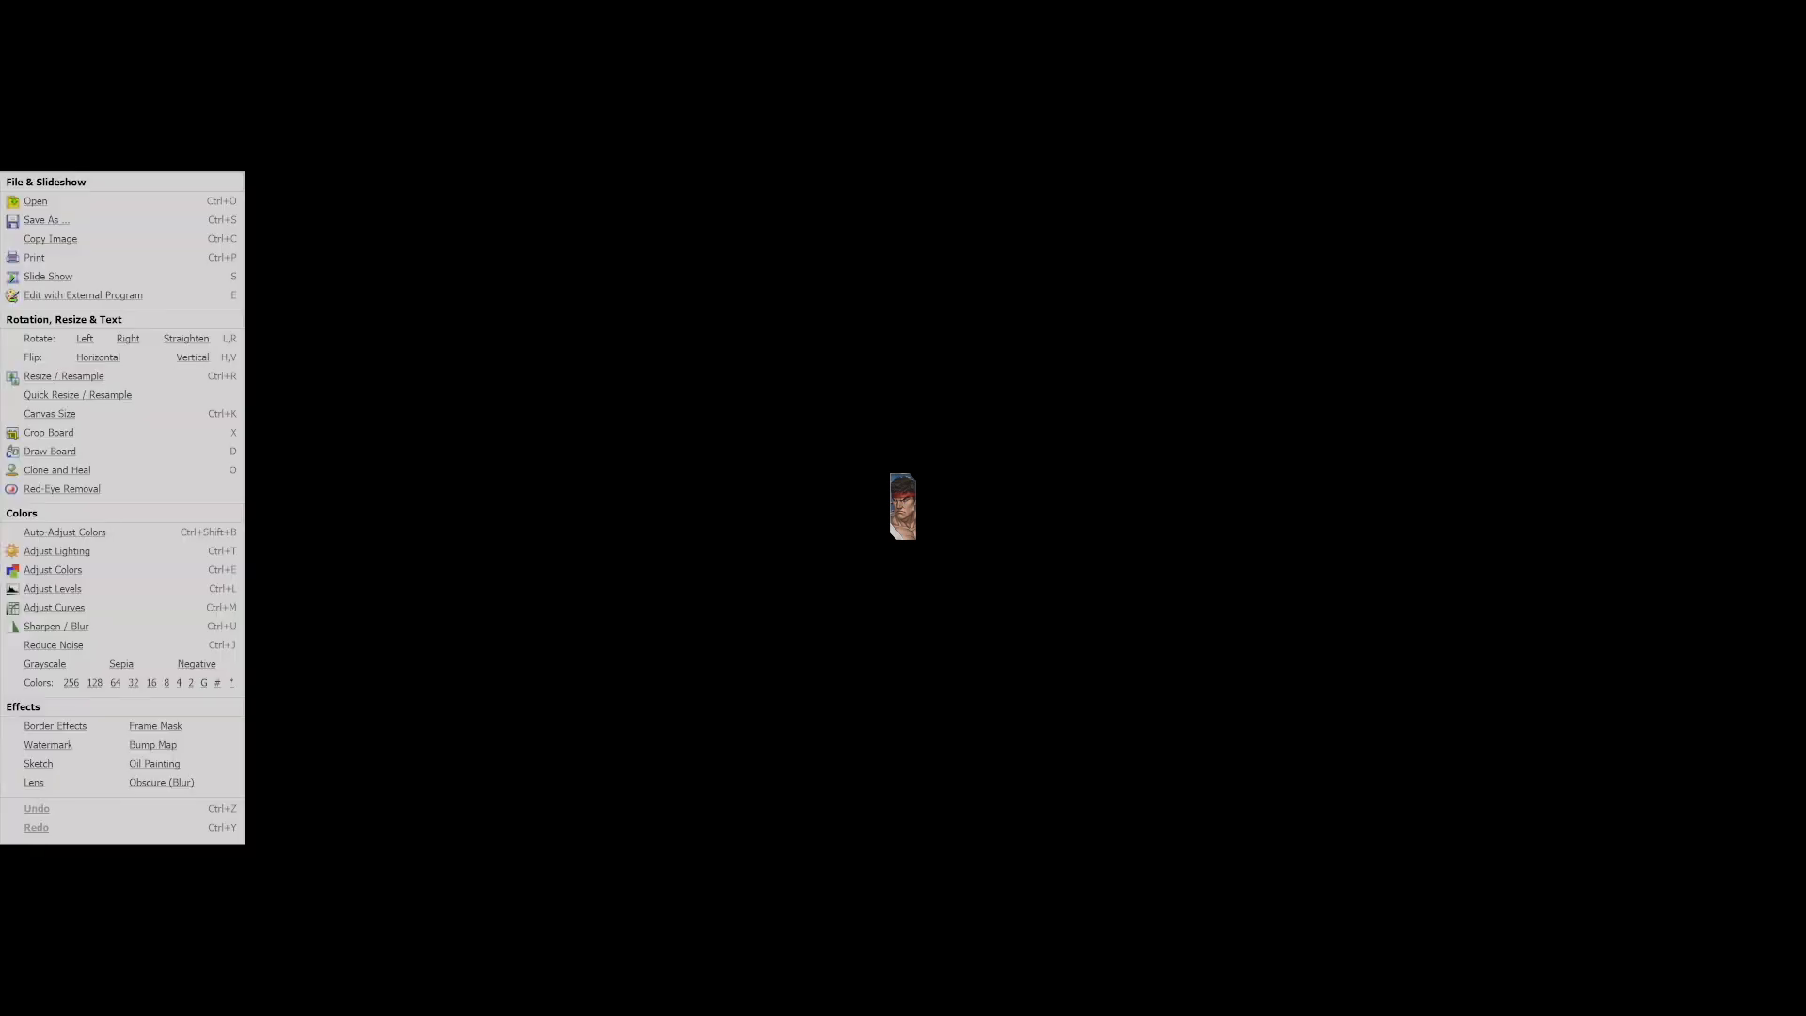
left_click(50, 379)
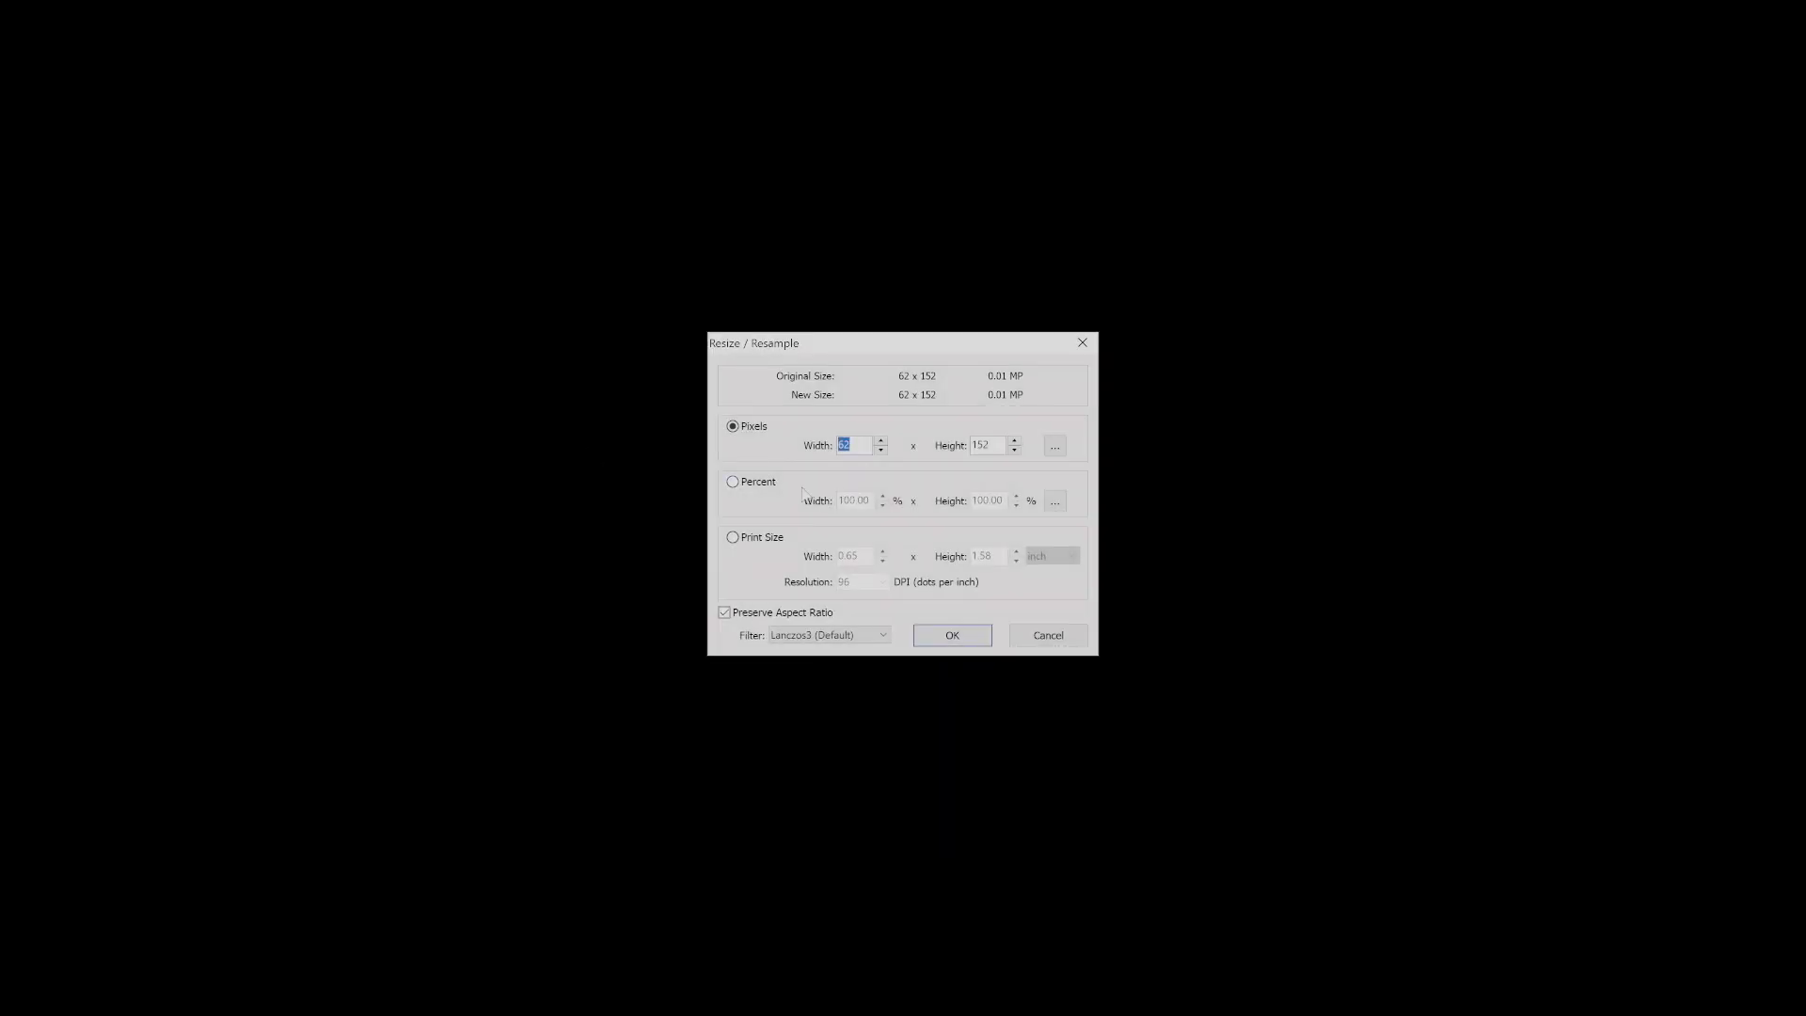
left_click(769, 494)
type("25")
left_click(948, 636)
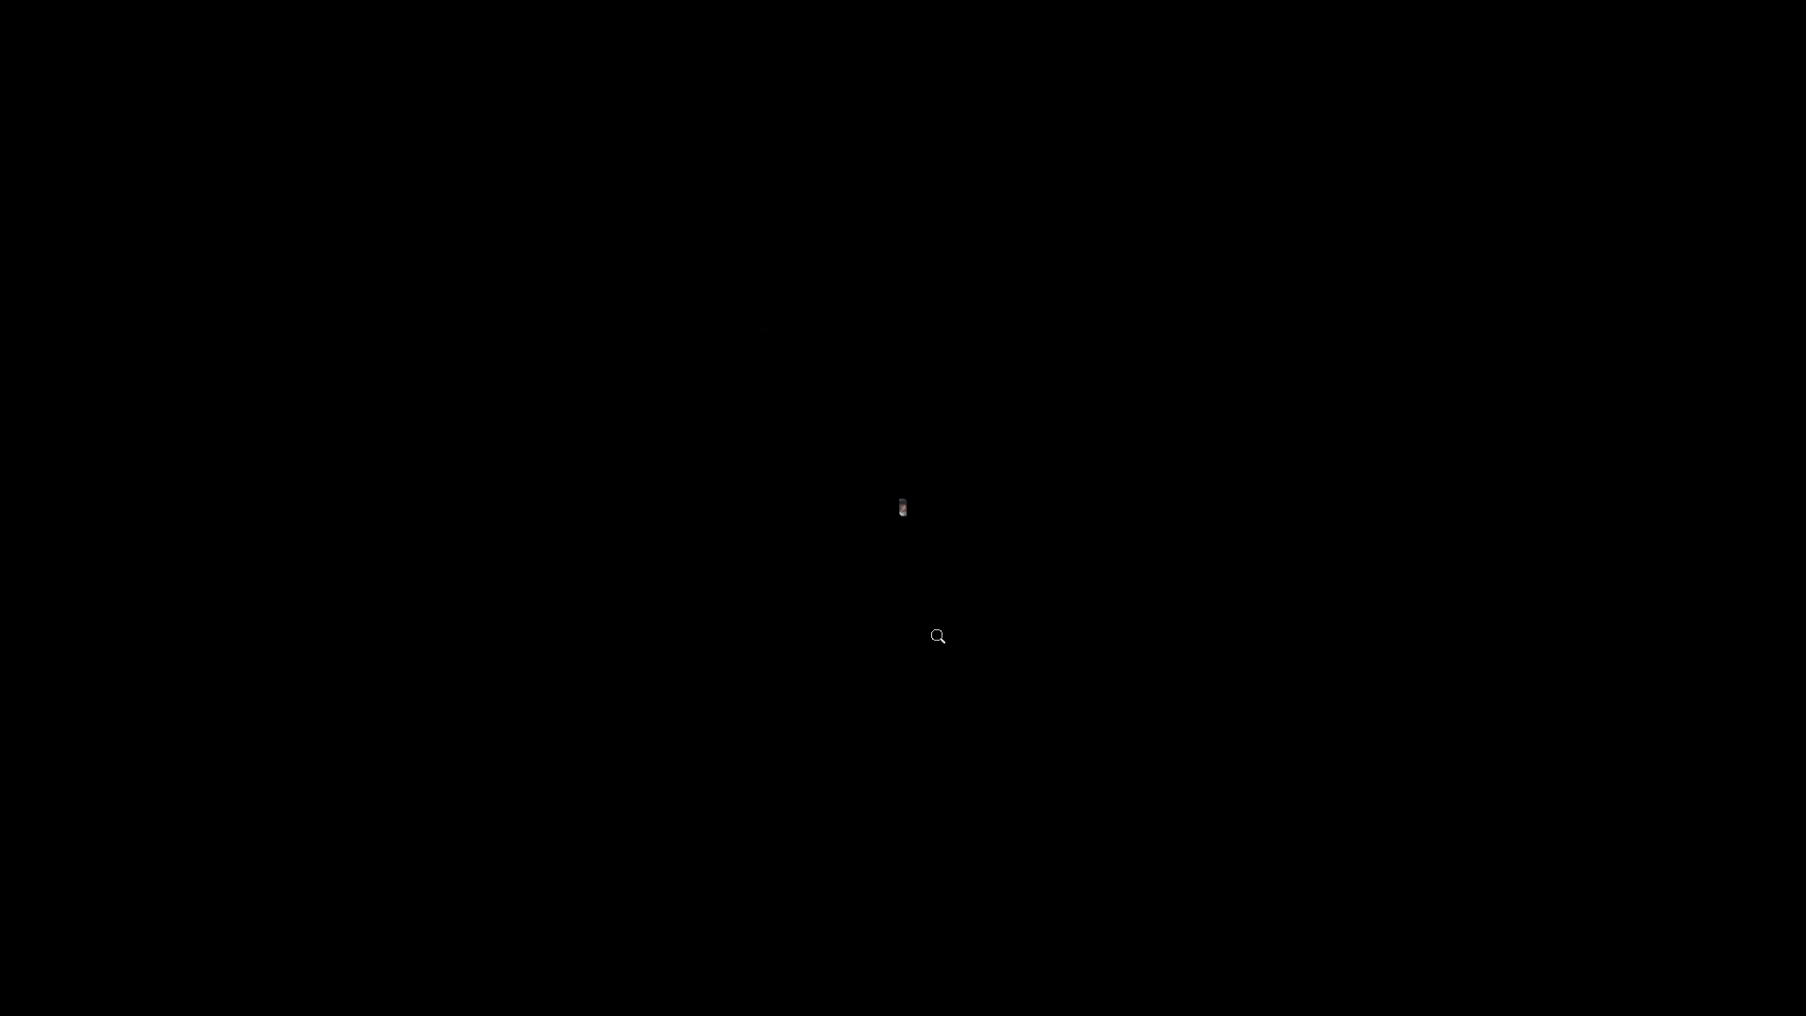
Save the reduced portrait in PNG format as a copy named 9000,0 small portrait_s.png
mouse_move(2, 395)
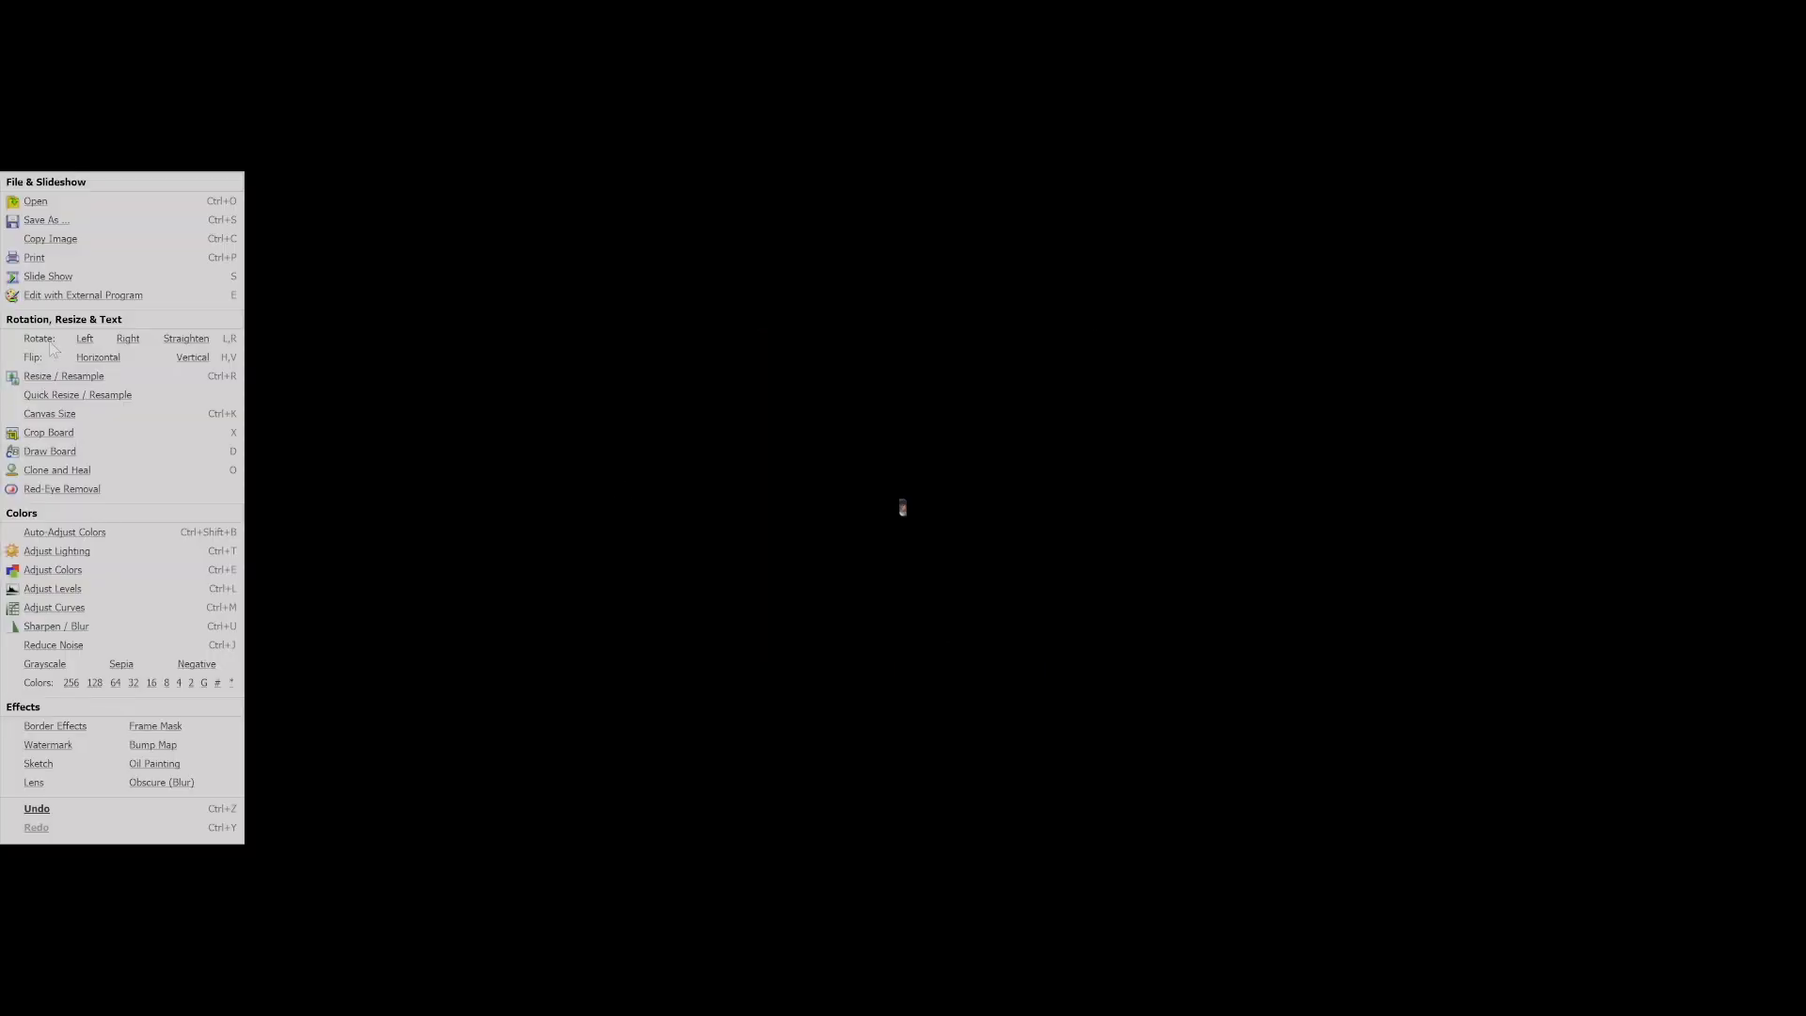
left_click(47, 220)
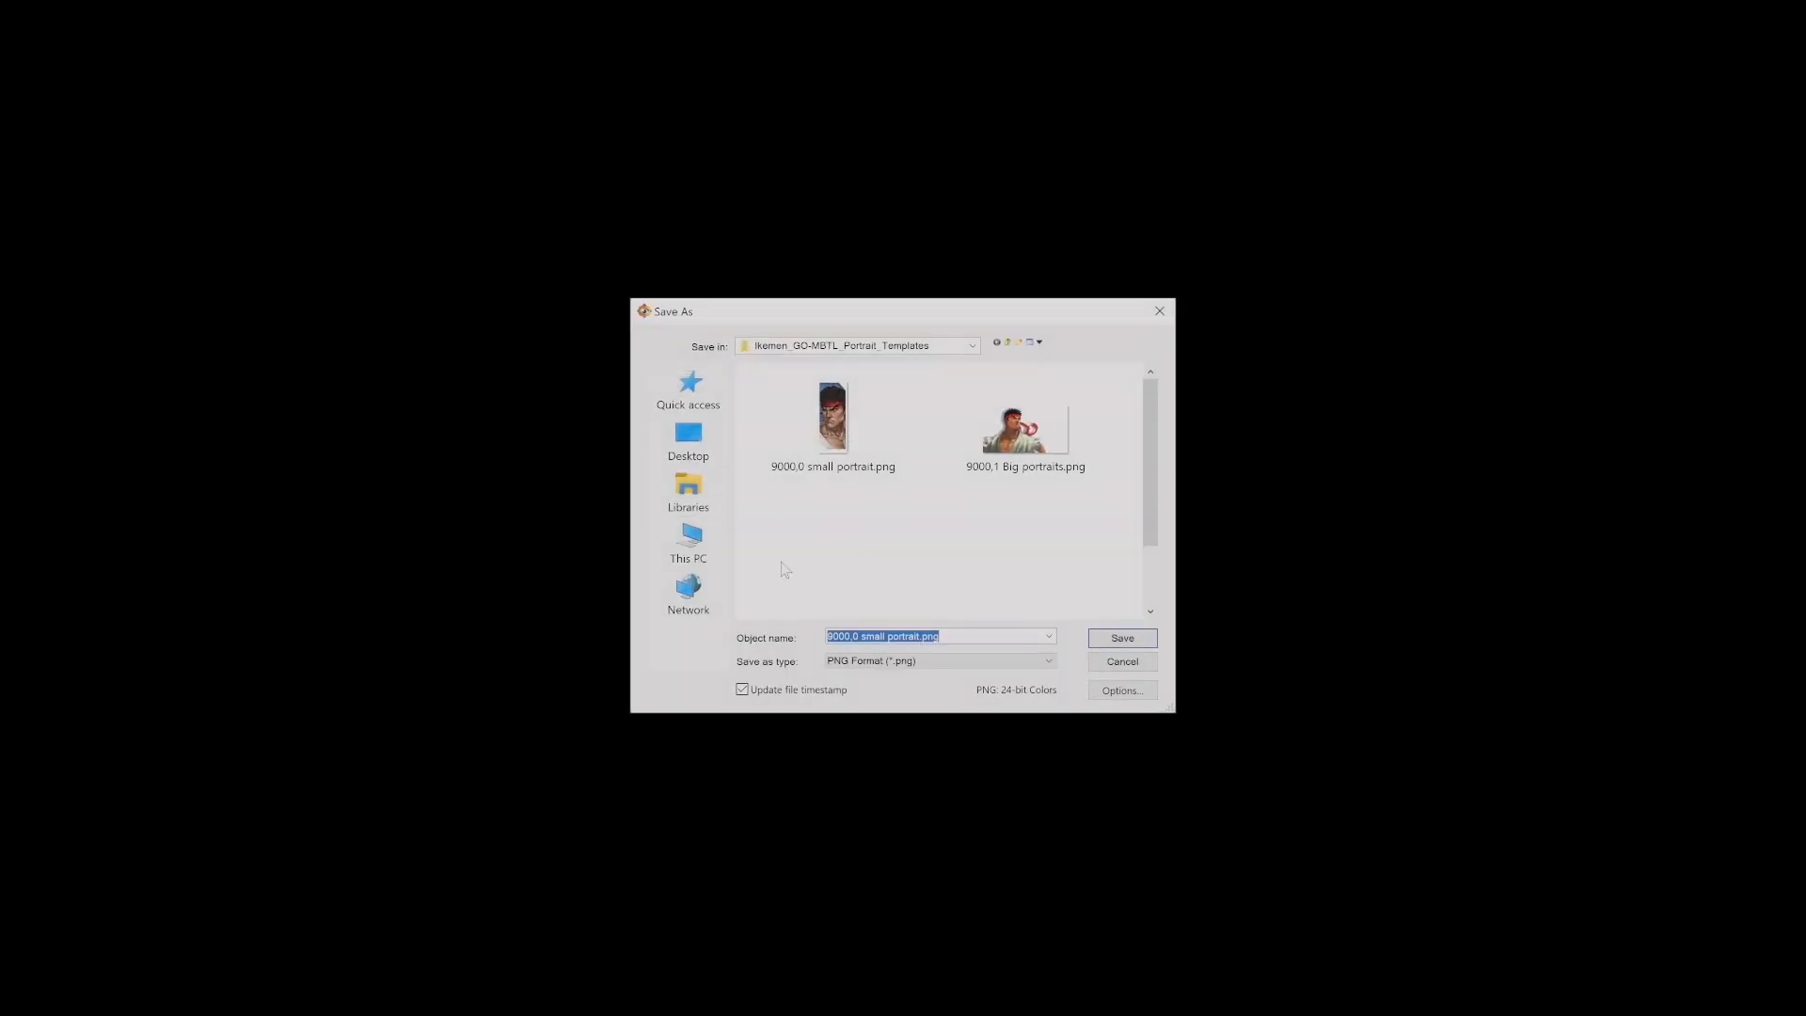
left_click(914, 640)
type("_s")
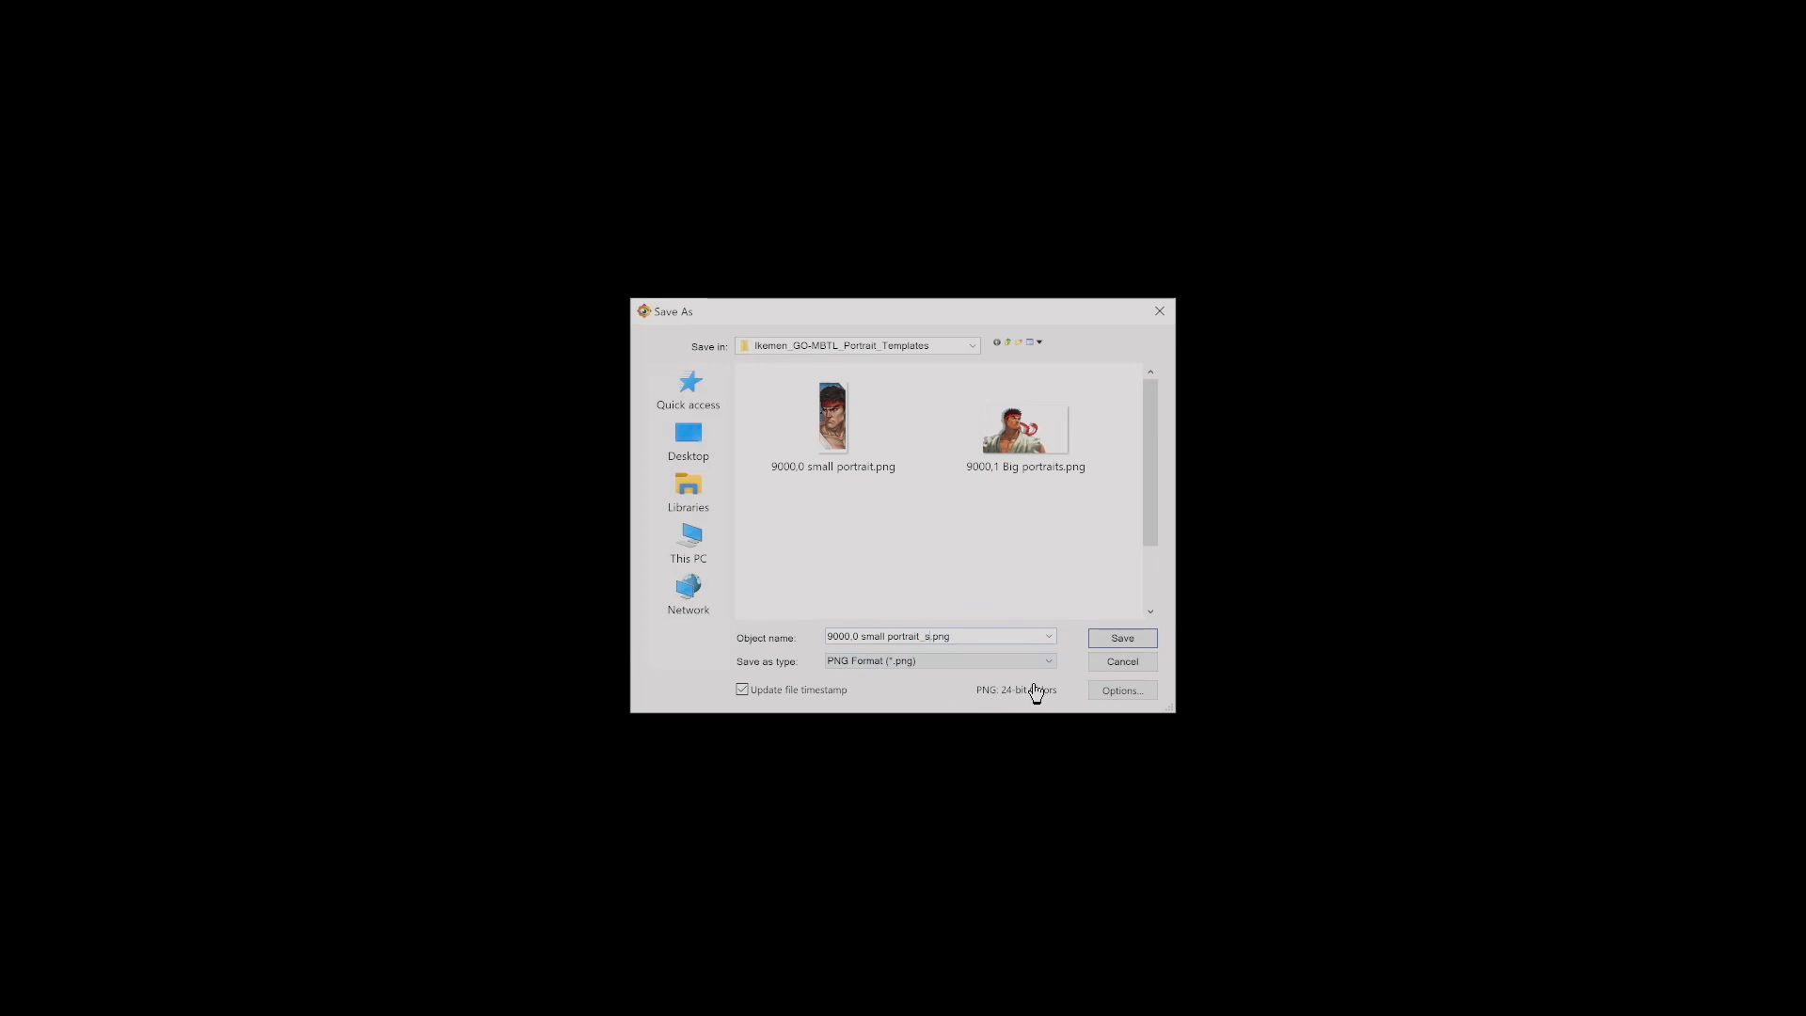